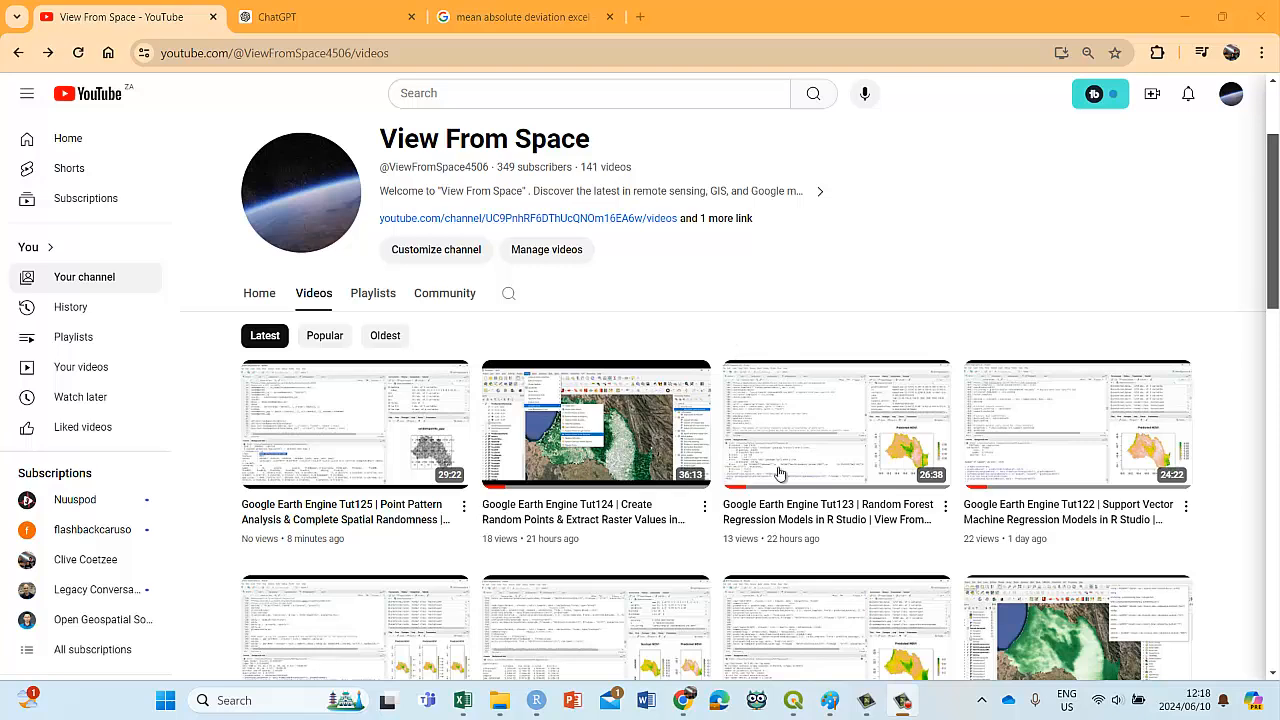
Step: Switch to QGIS and examine the attribute table of the PredRandomPointsData layer
left_click(794, 706)
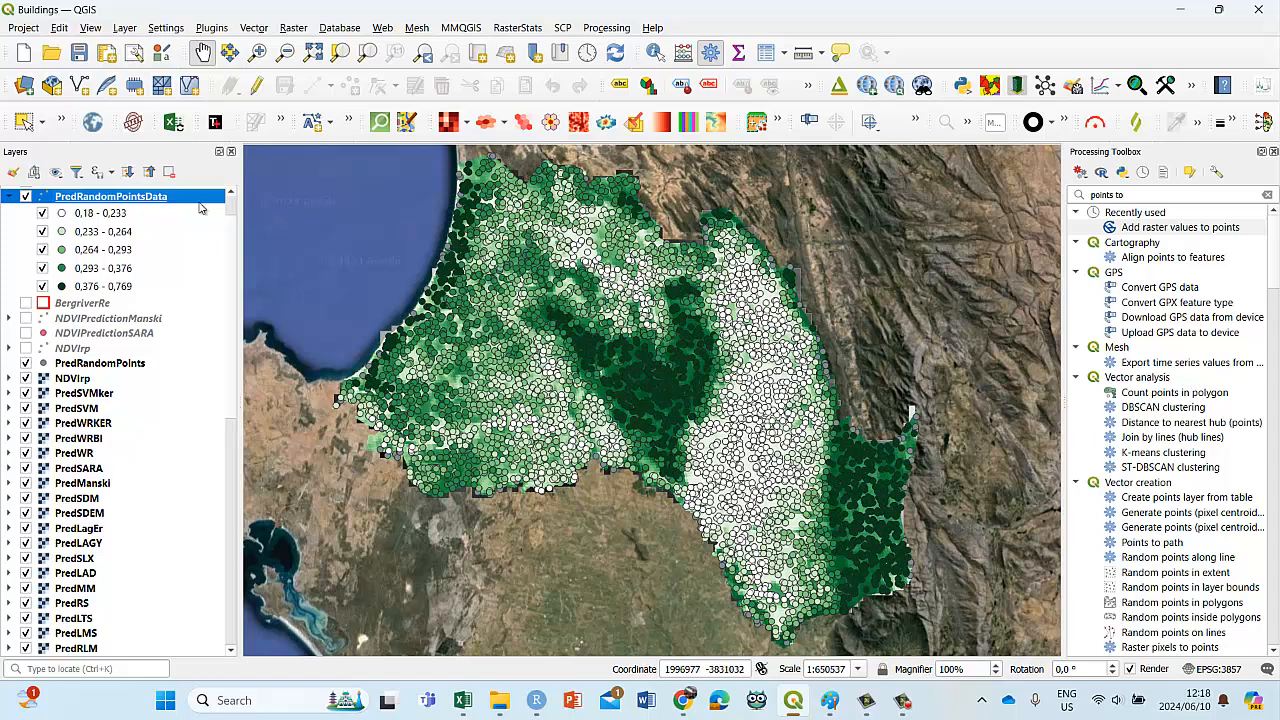
right_click(140, 199)
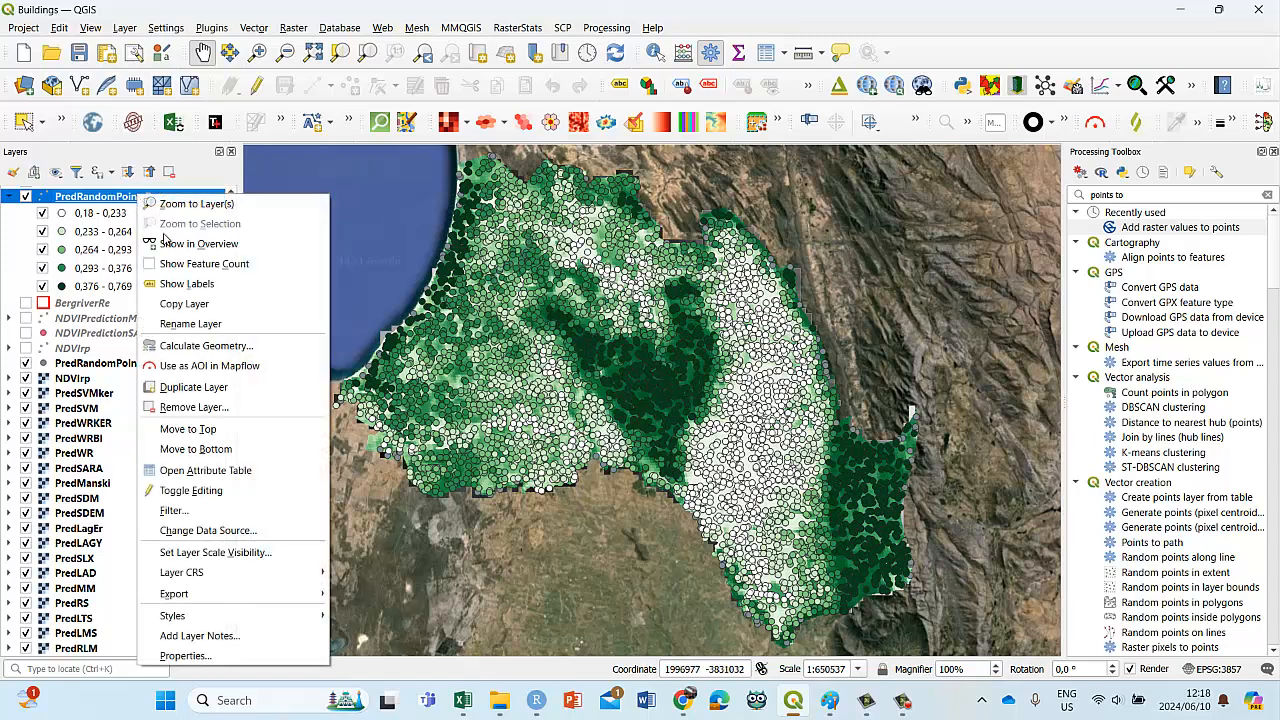
left_click(226, 470)
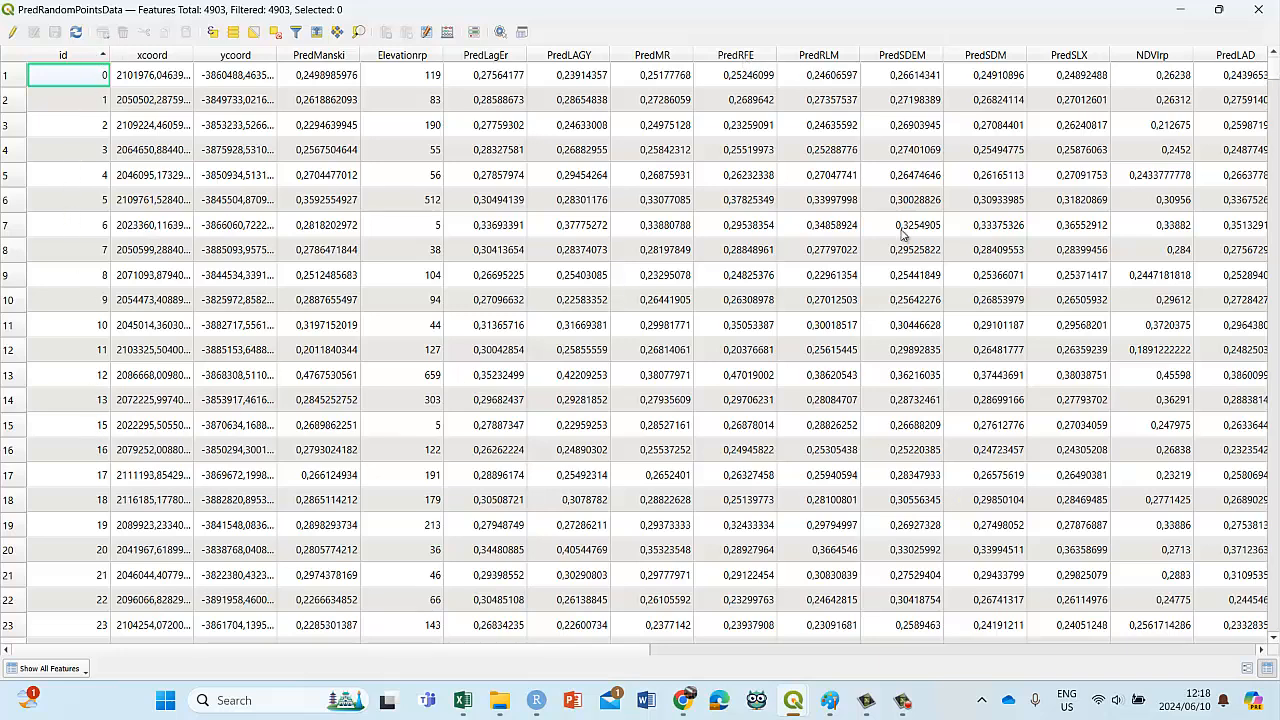
left_click(1262, 9)
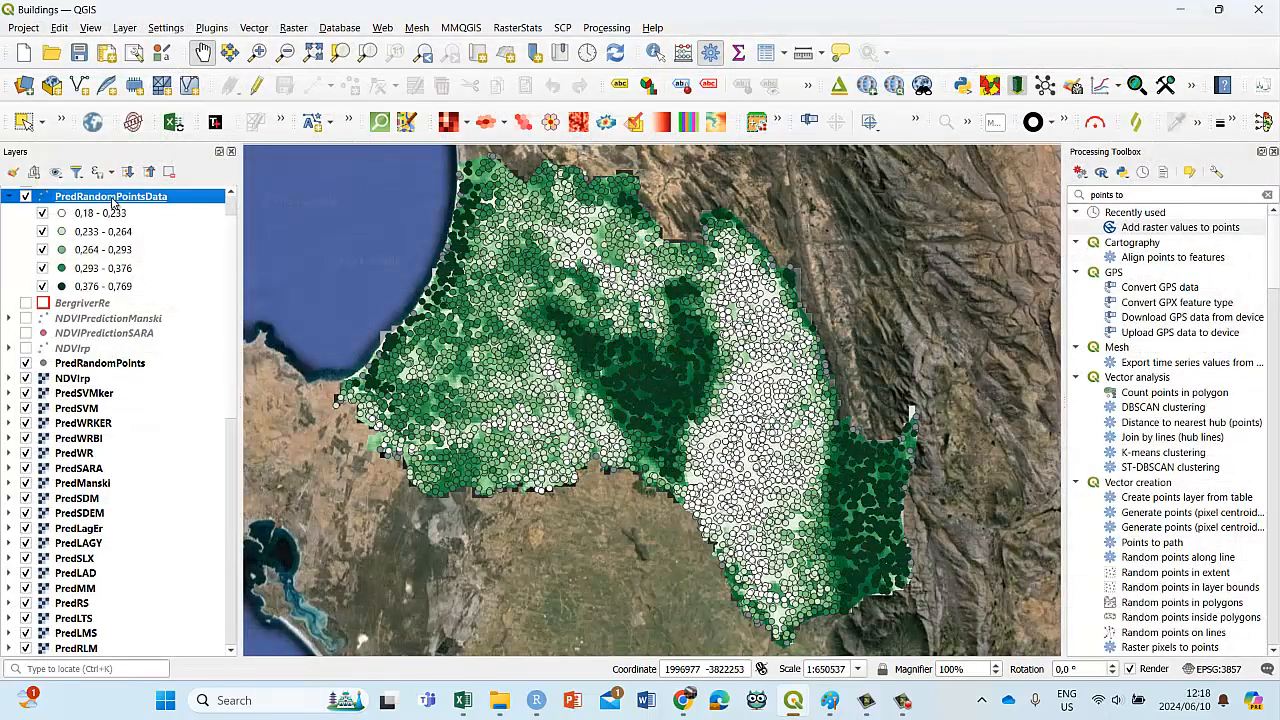
Step: Review the CSV export settings for the PredRandomPointsData layer without saving a file
right_click(114, 201)
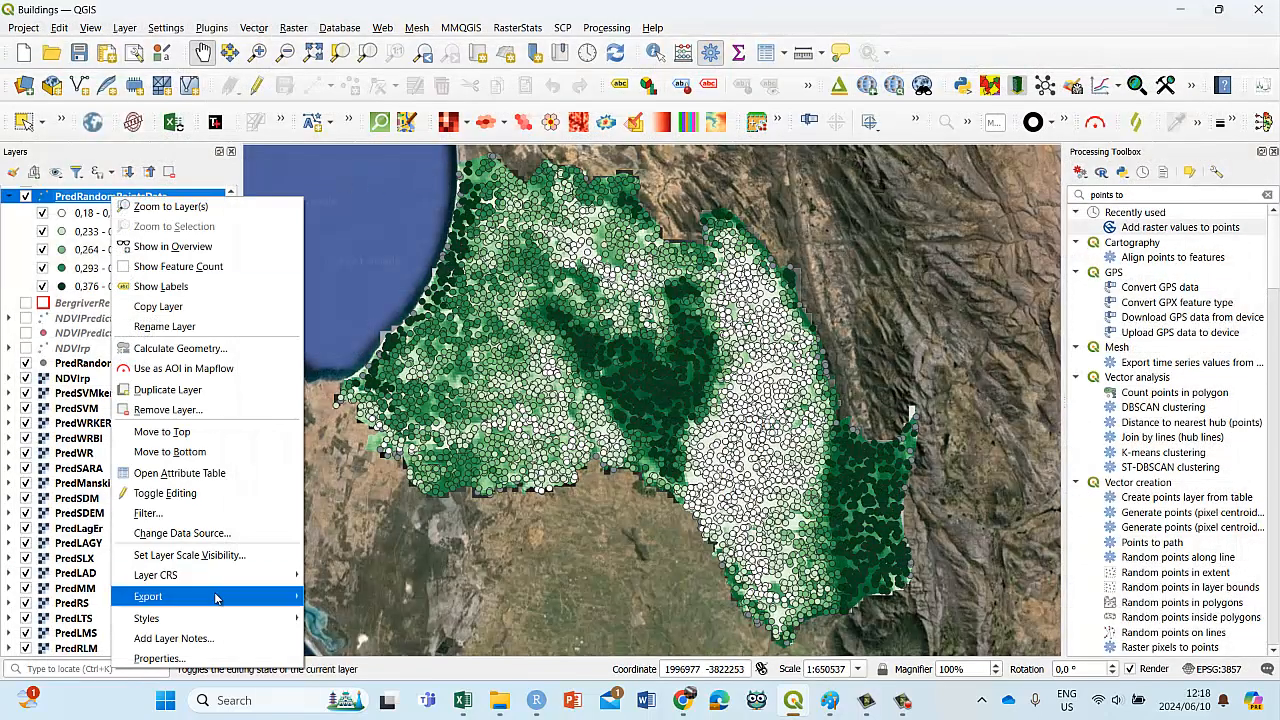
mouse_move(305, 597)
left_click(366, 596)
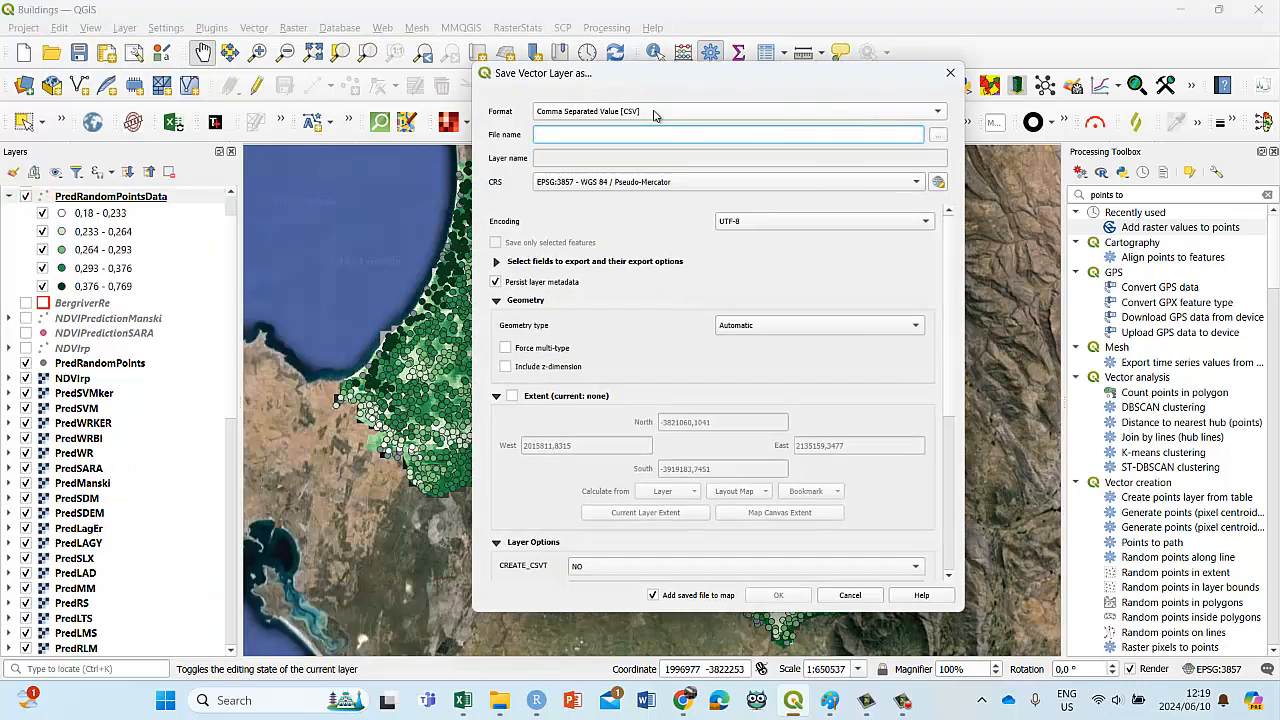
left_click(950, 73)
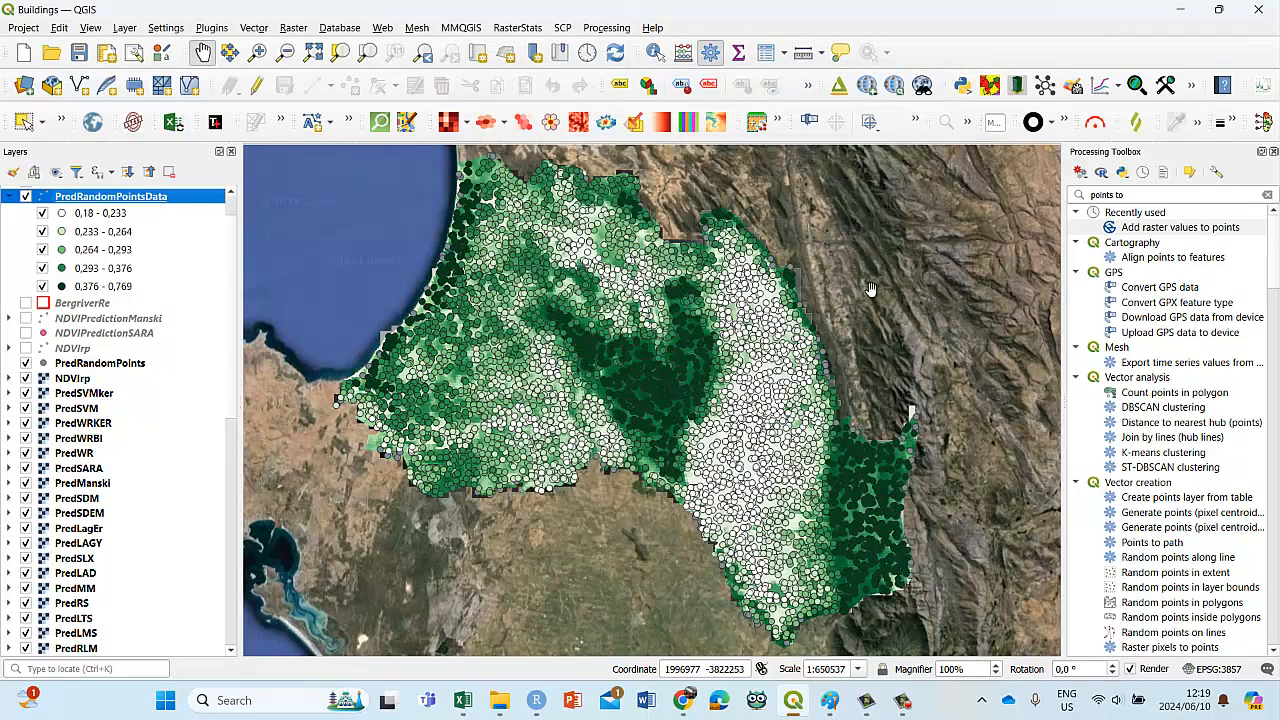
Step: Locate the PredRandomPointsData file in the NDVI Regressions EE folder and switch to its open workbook in Excel
left_click(493, 692)
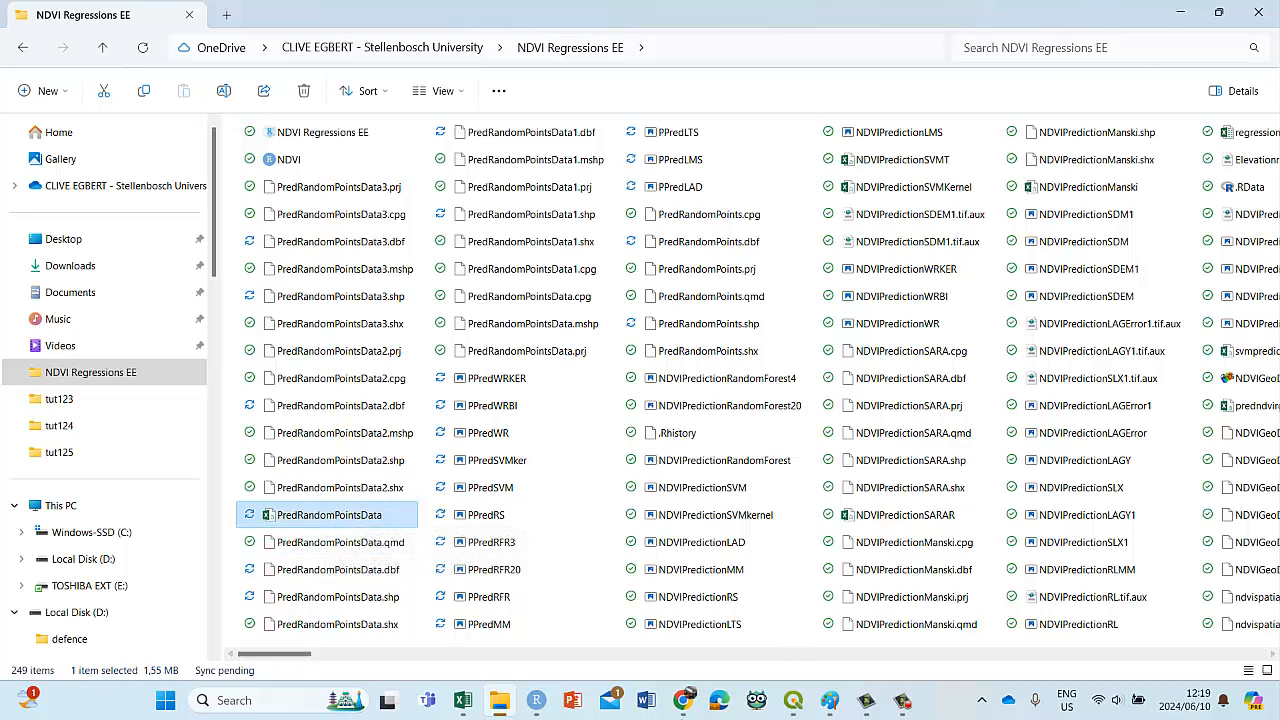
left_click(1180, 12)
left_click(463, 702)
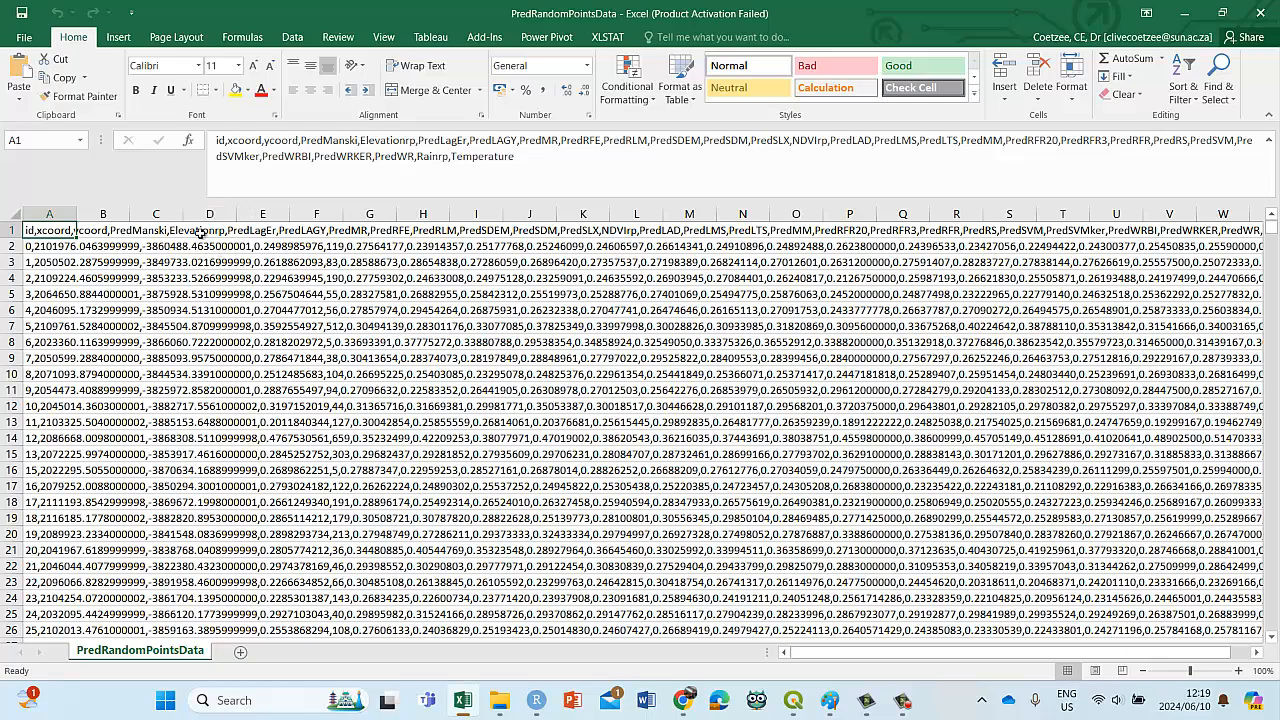
Step: Split the comma-separated text in column A into separate columns with Text to Columns, adding Comma as a delimiter
left_click(47, 213)
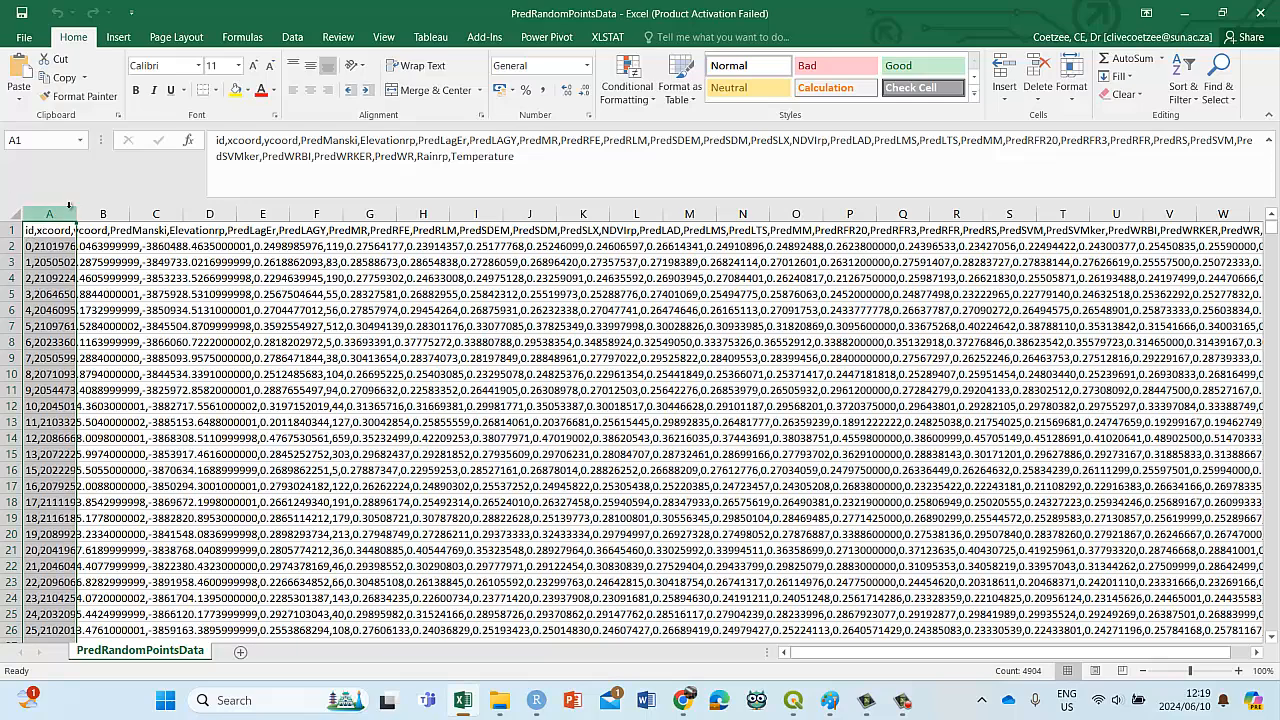
left_click(295, 38)
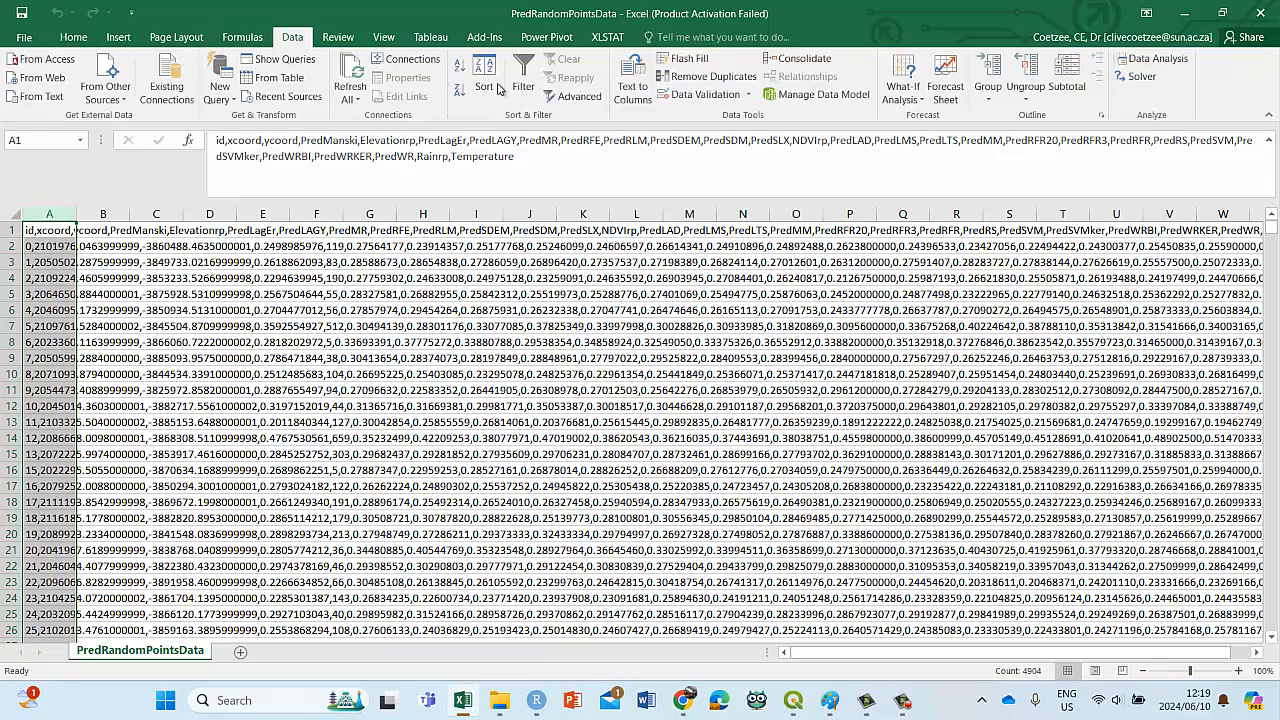
left_click(640, 74)
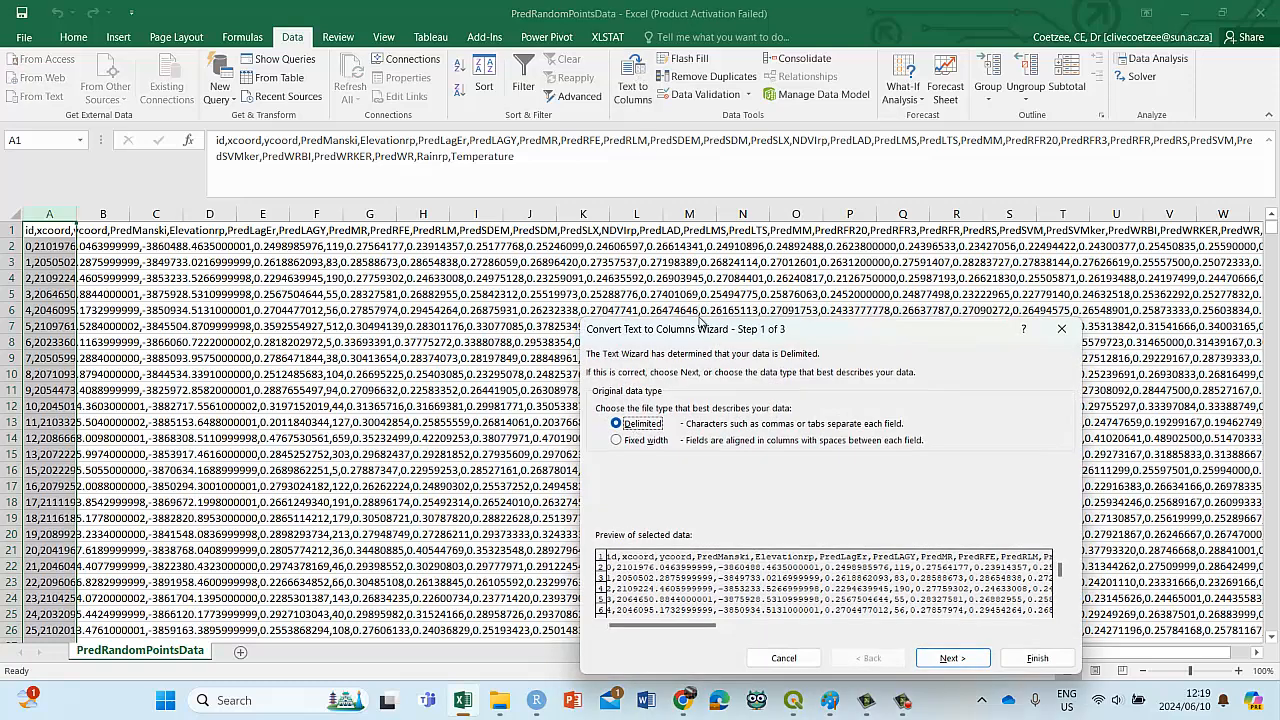
left_click_drag(700, 322, 600, 195)
left_click(840, 531)
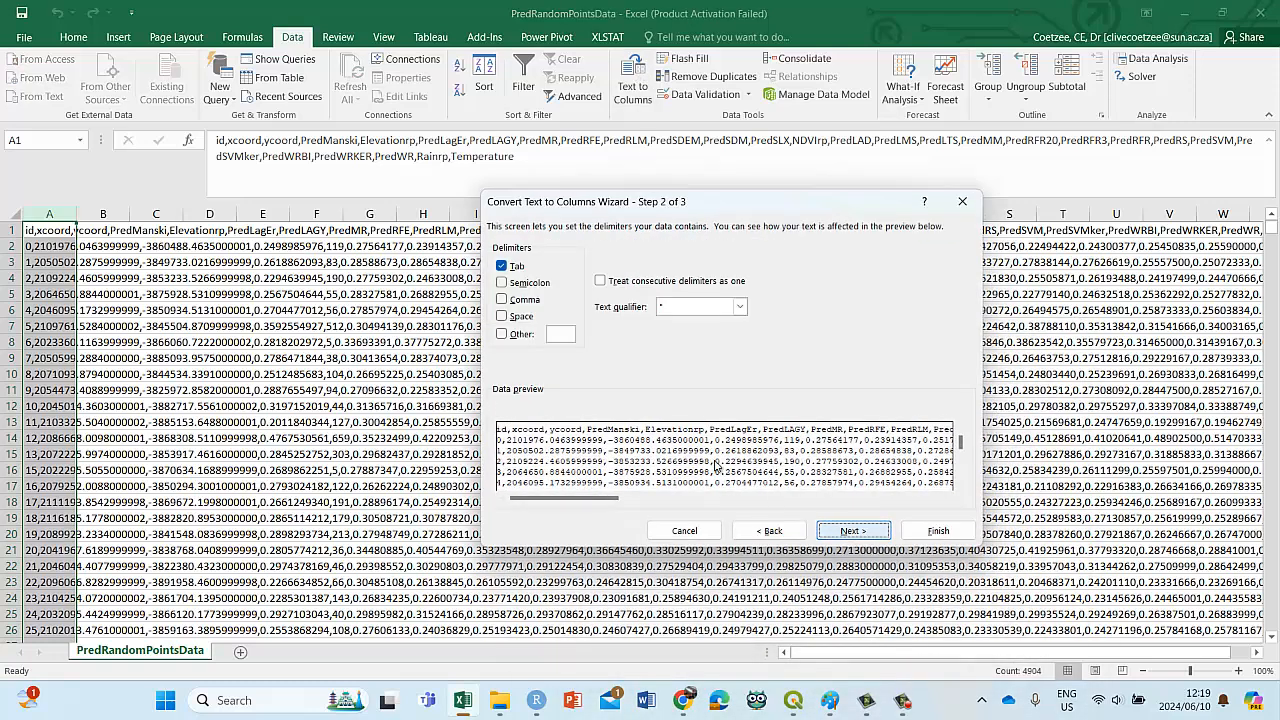
left_click(502, 300)
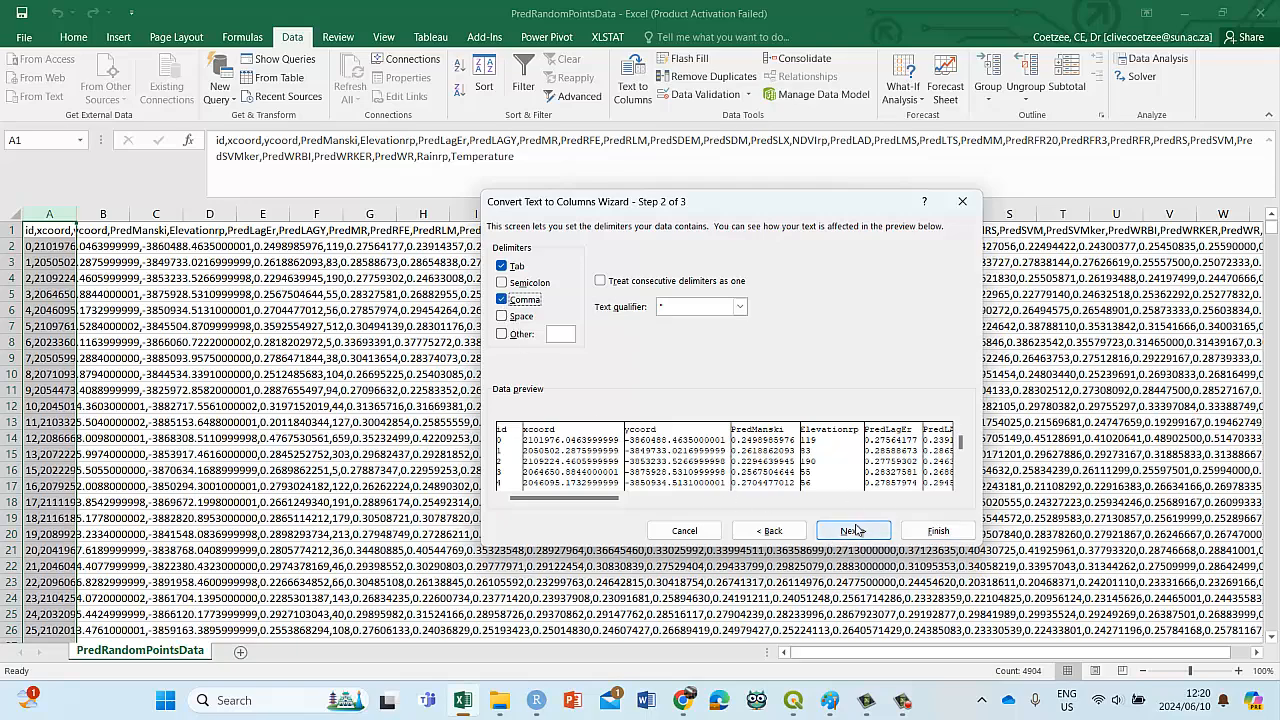
left_click(920, 538)
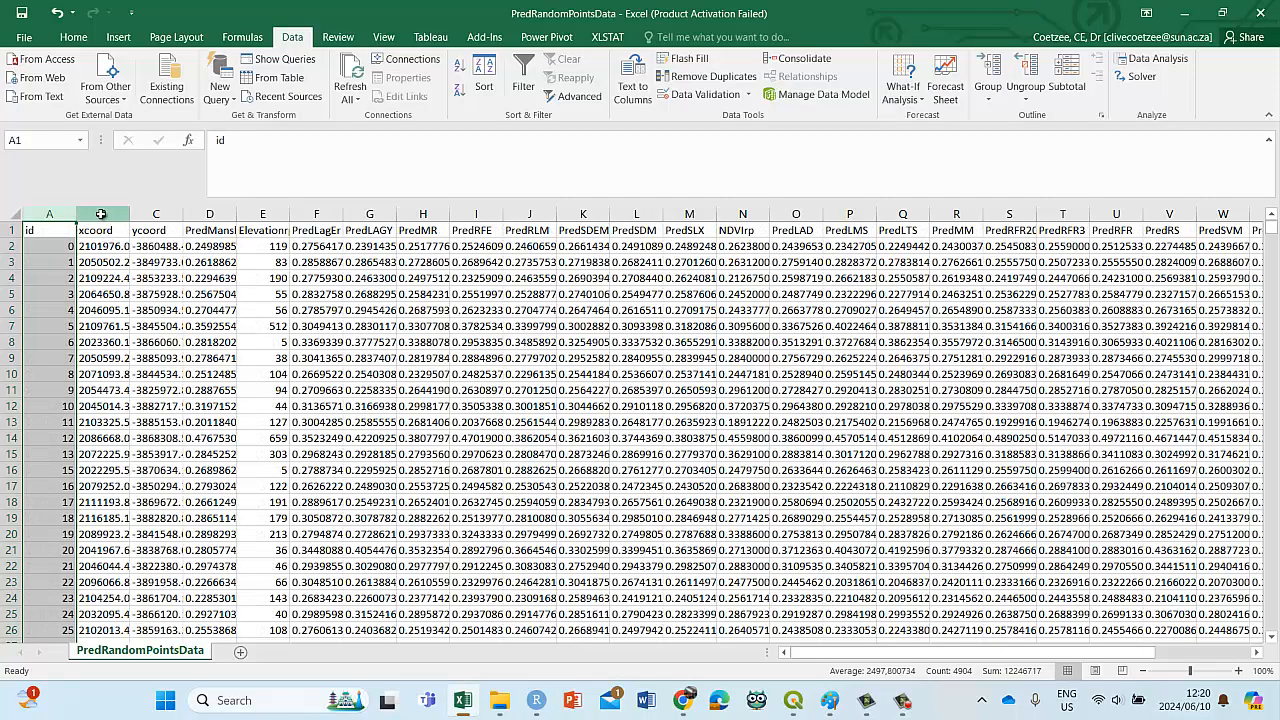
Step: Examine the split columns from xcoord to Temperature and inspect sample cell values in the PredLagEr to PredRLM columns
left_click_drag(101, 214, 1074, 261)
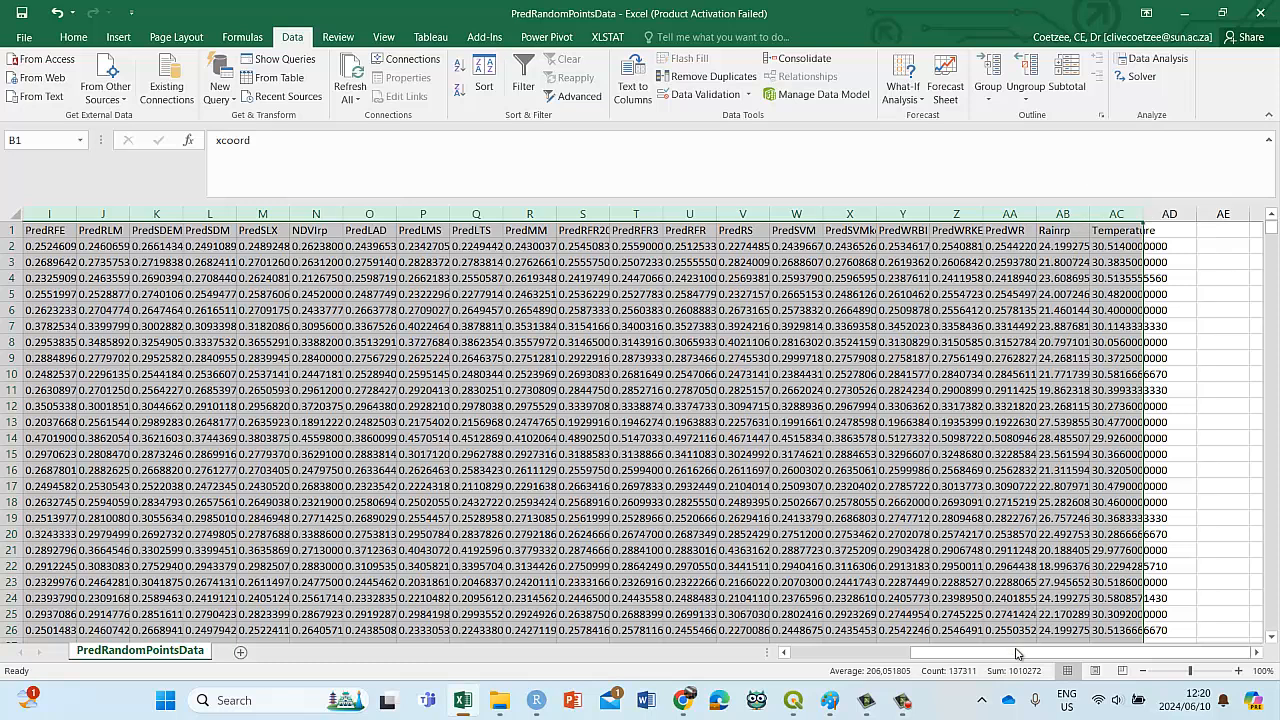
left_click_drag(1017, 654, 895, 654)
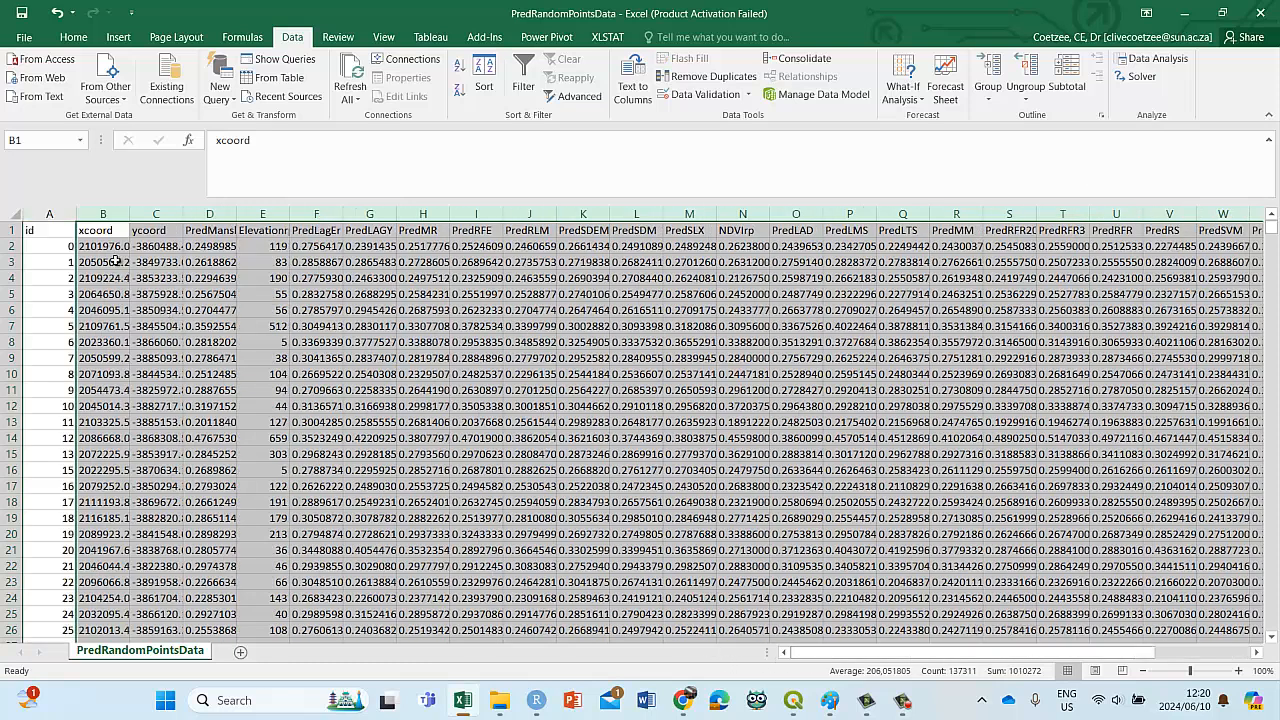
left_click(311, 250)
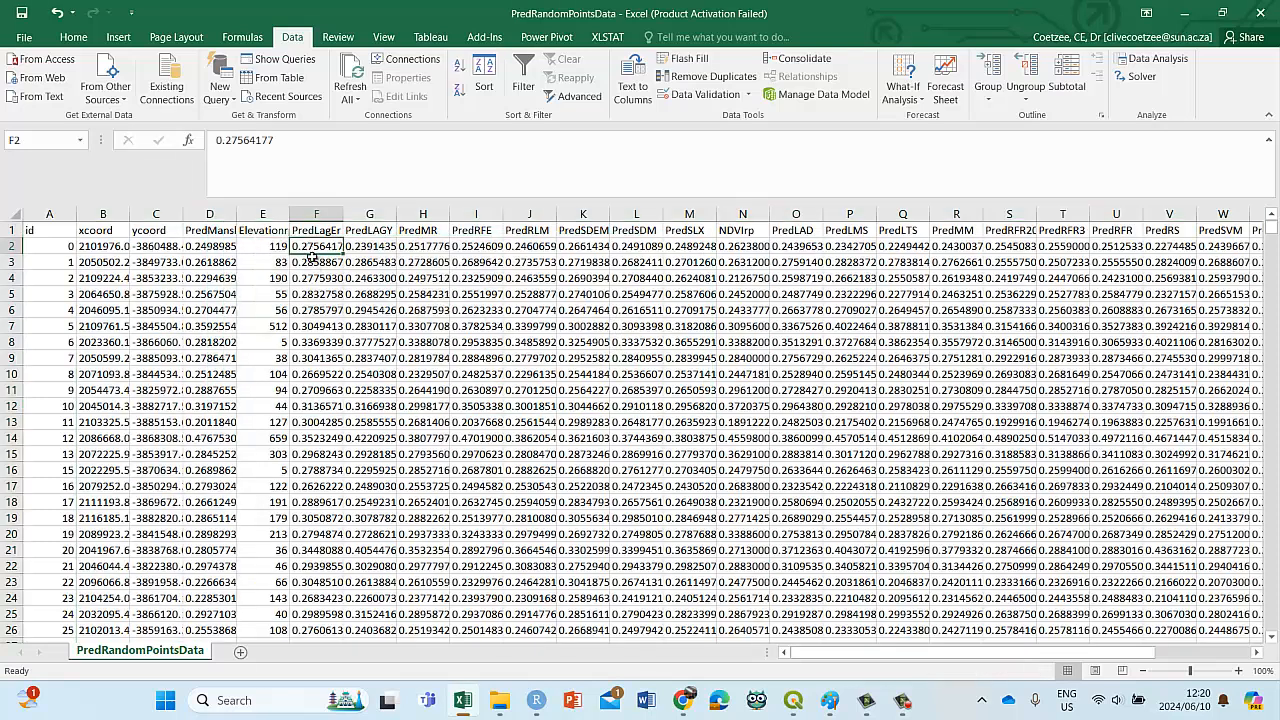
left_click(353, 248)
left_click(364, 325)
left_click(370, 358)
left_click(438, 329)
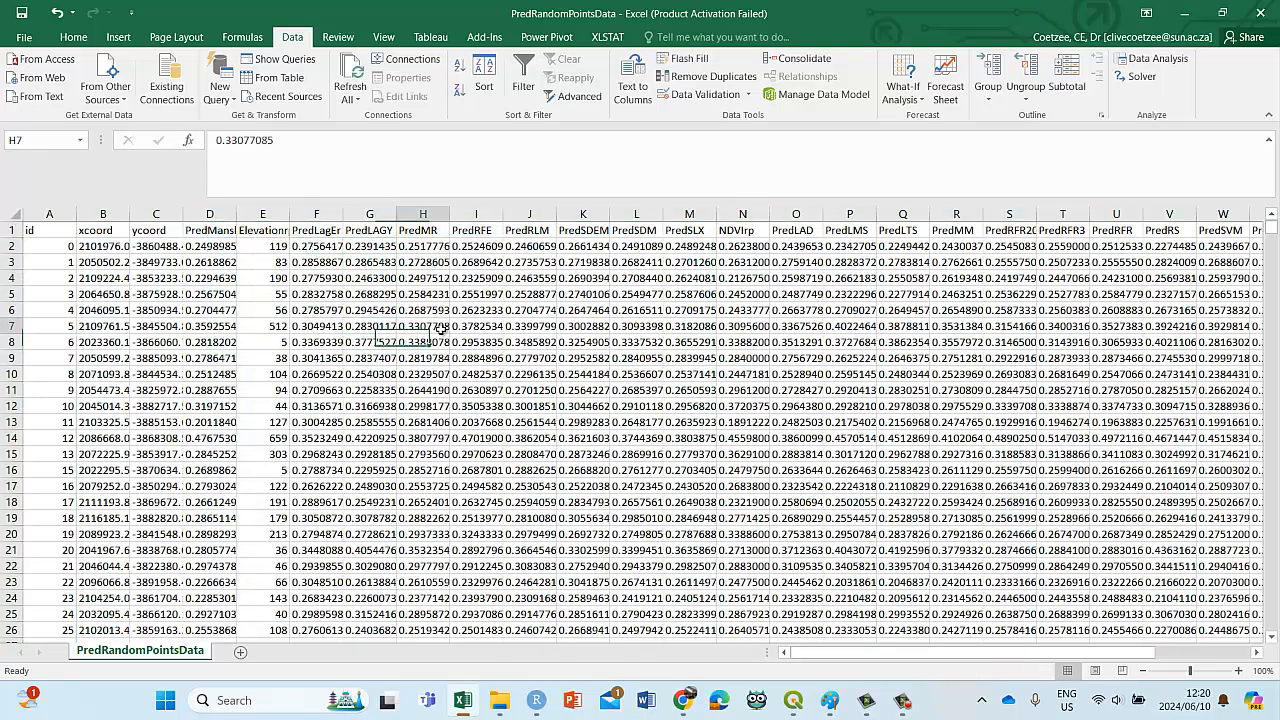
left_click(443, 264)
left_click(512, 266)
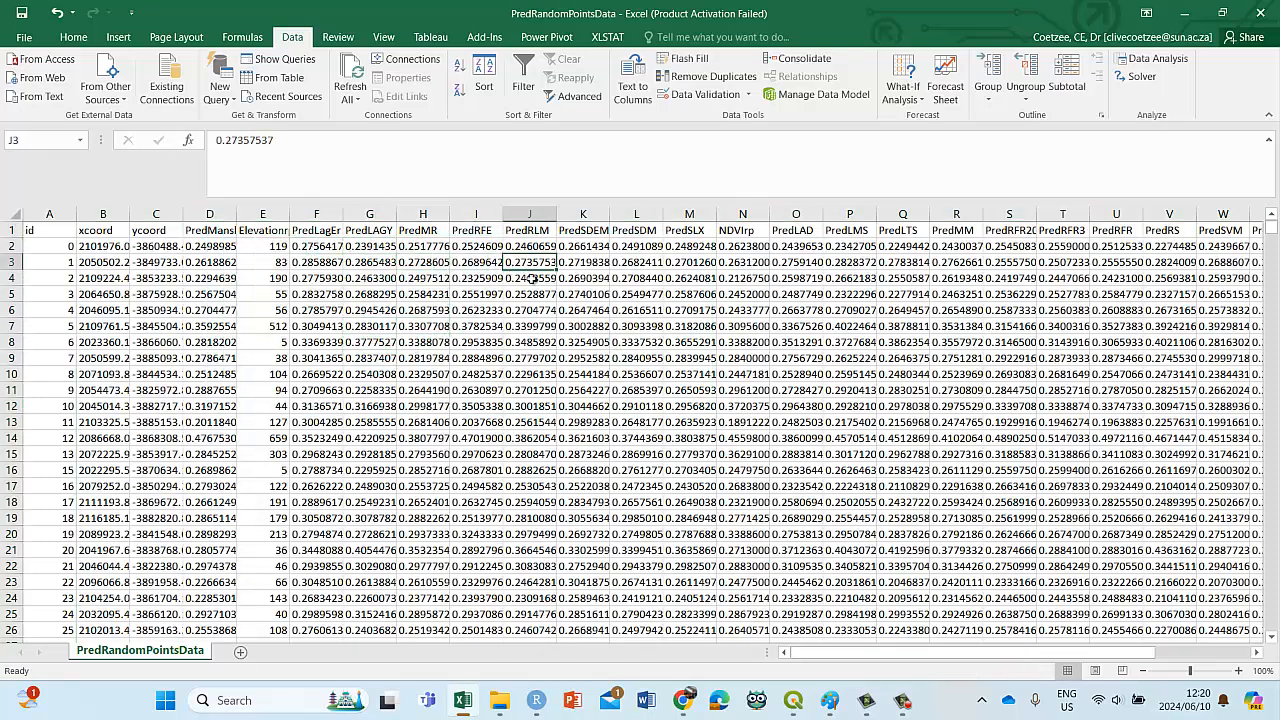
left_click(530, 277)
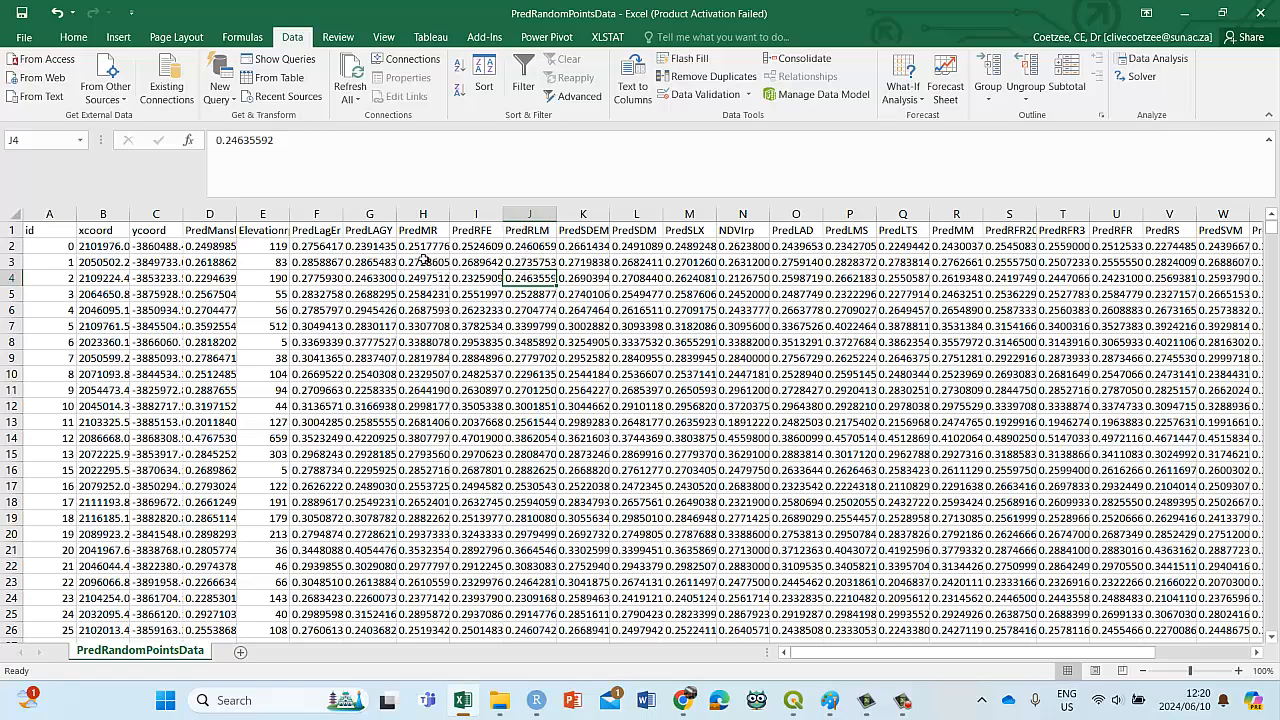
Step: Try to plot the PredMR values in H2:H19 as a column chart and delete the chart
left_click_drag(423, 244, 424, 518)
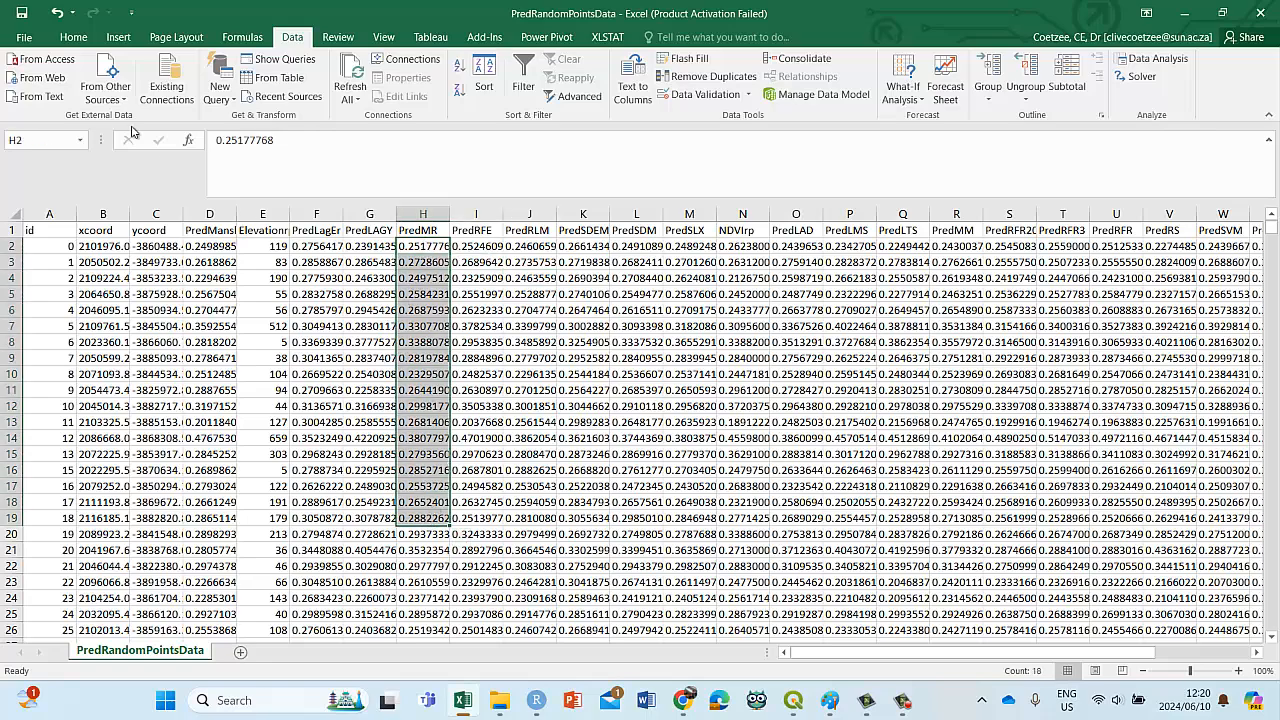
left_click(118, 37)
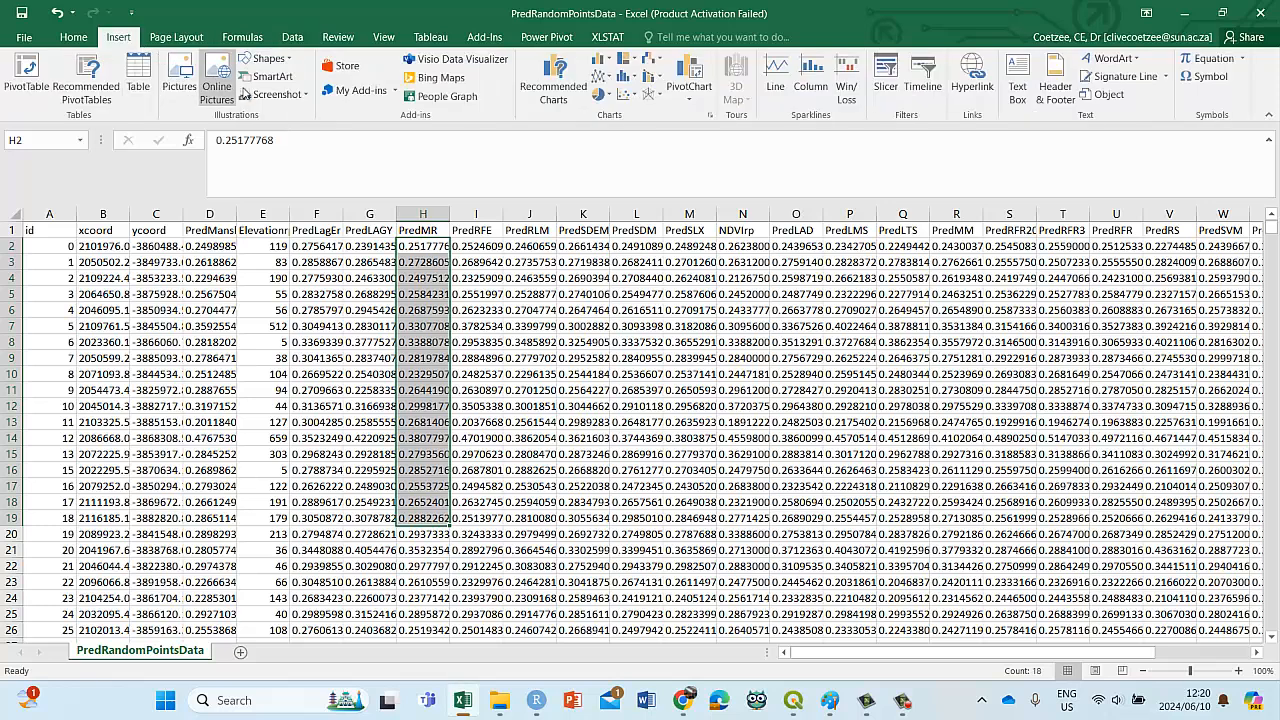
left_click(597, 77)
left_click(612, 175)
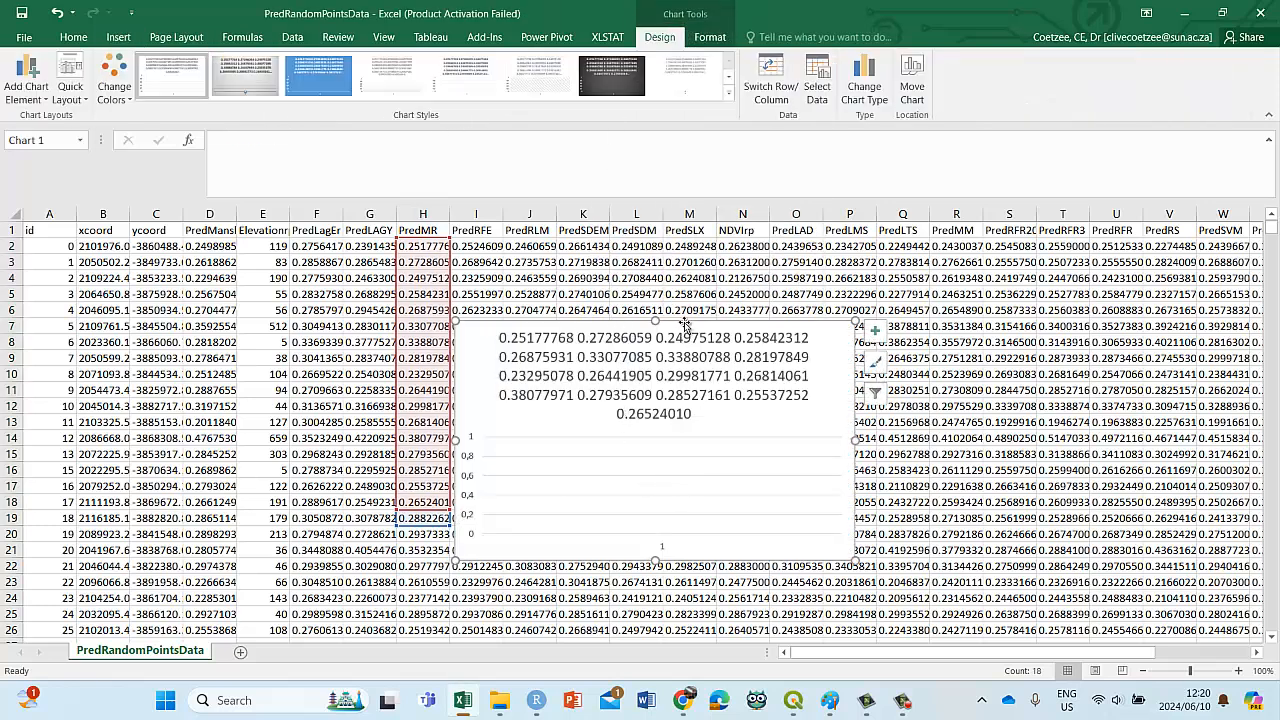
key("Delete")
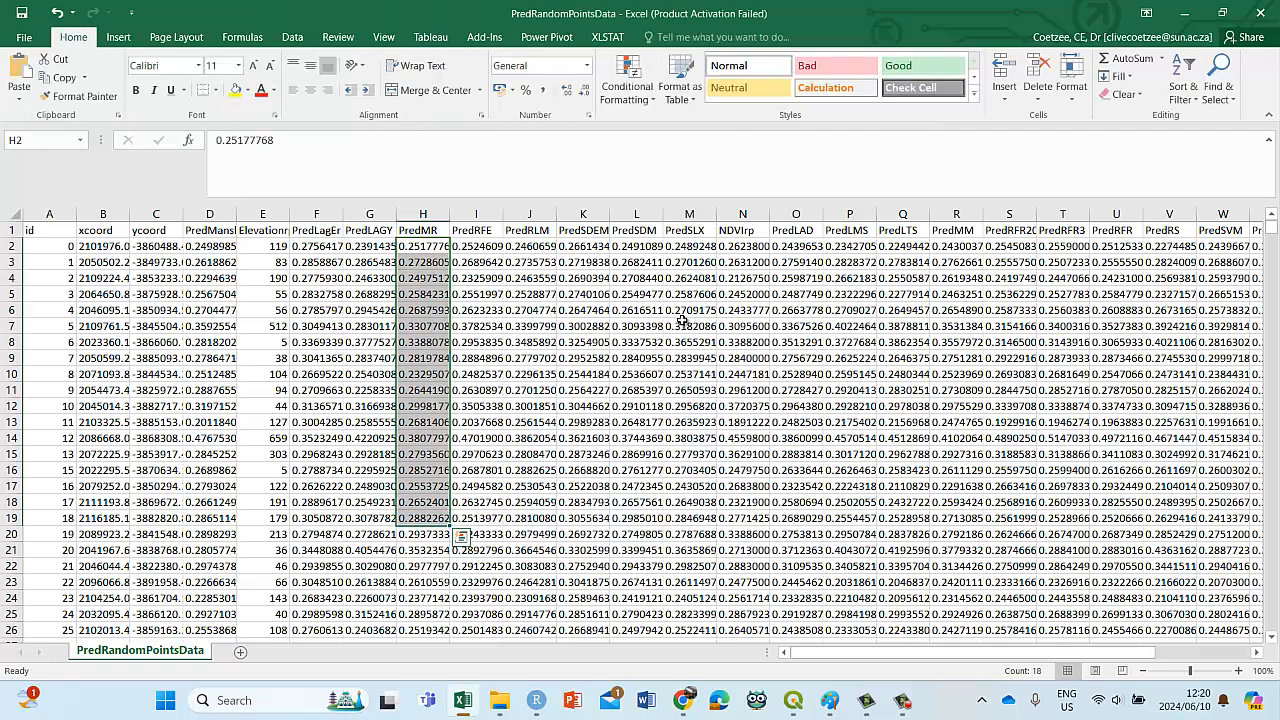
left_click(587, 65)
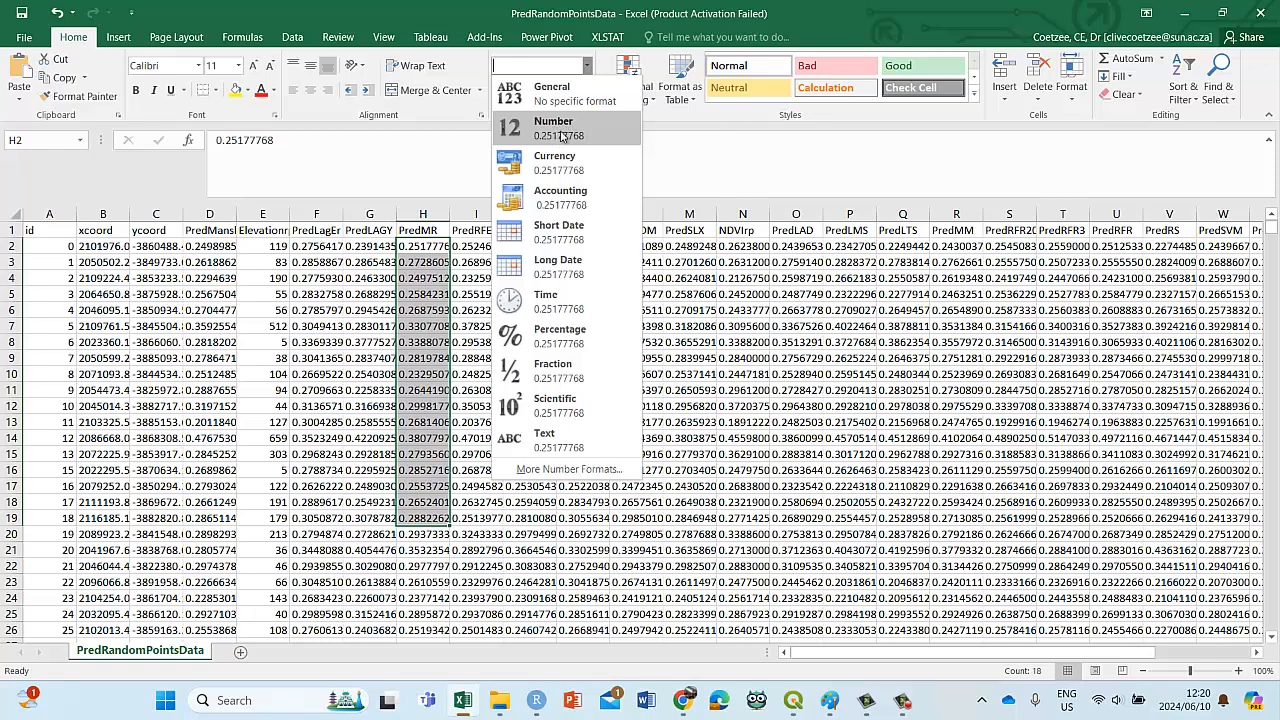
left_click(418, 302)
left_click(420, 266)
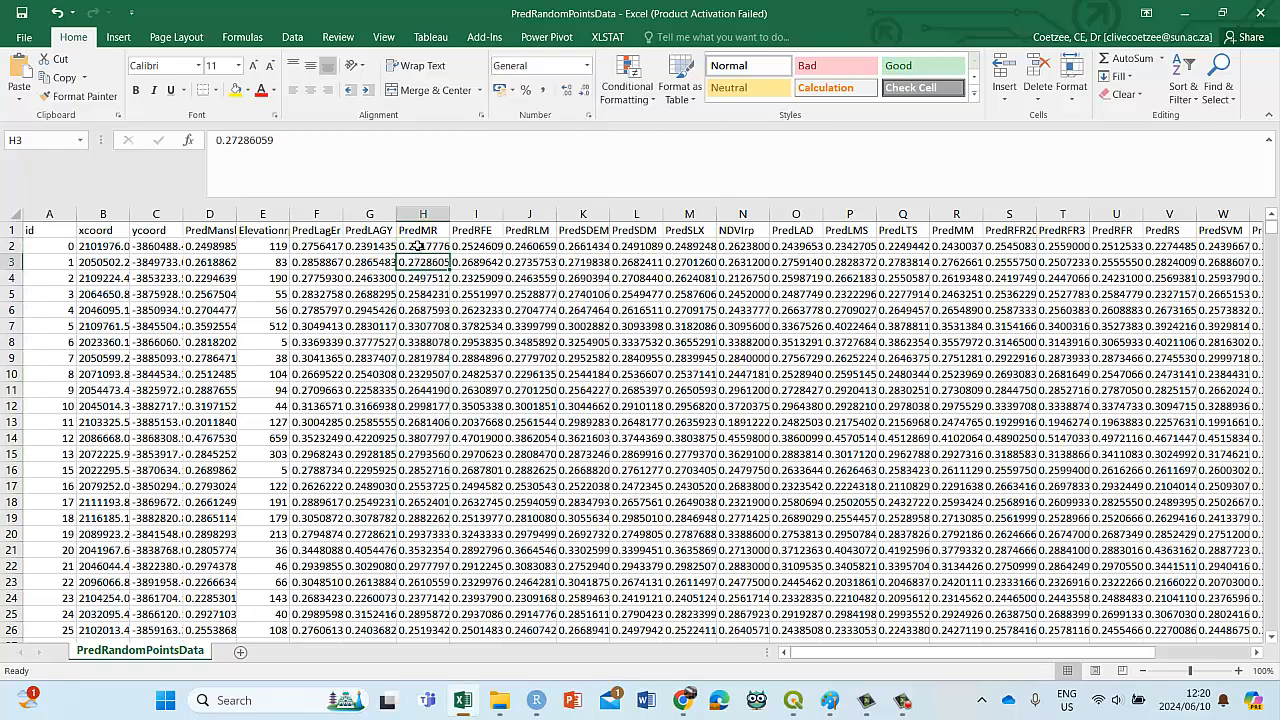
left_click(418, 246)
left_click(92, 248)
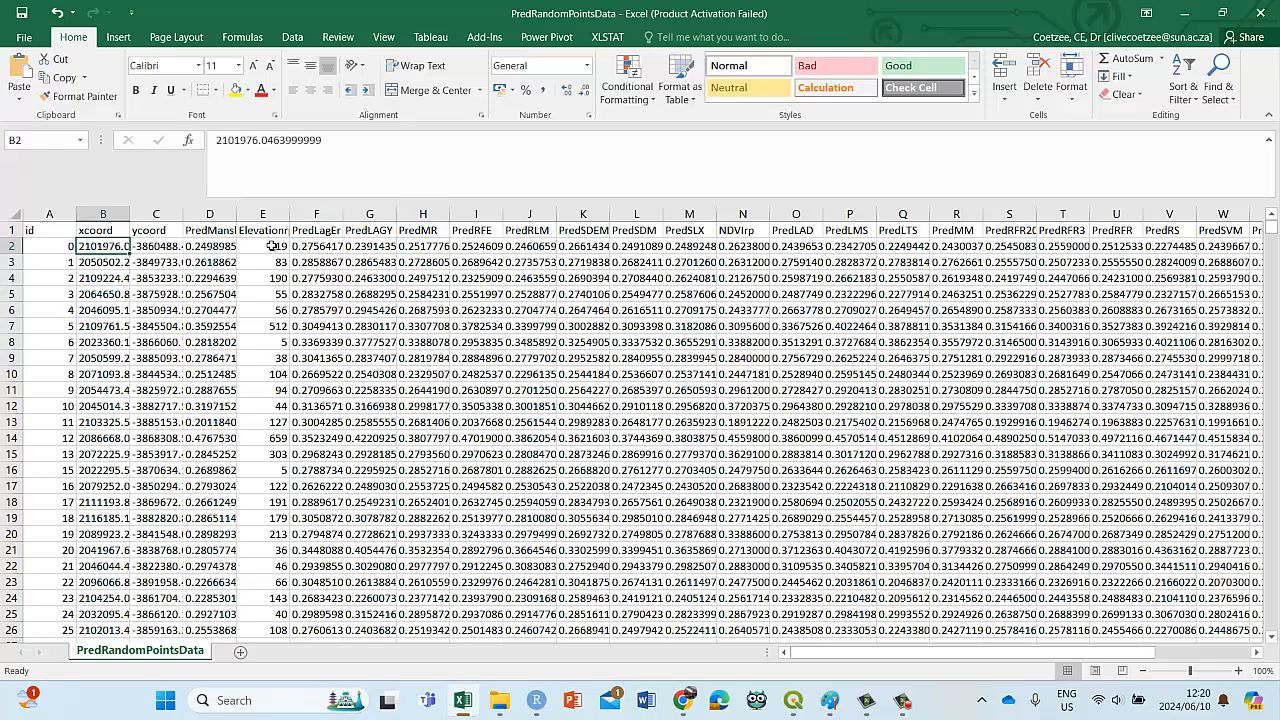
Step: Replace every decimal point with a comma across the whole worksheet
left_click(8, 216)
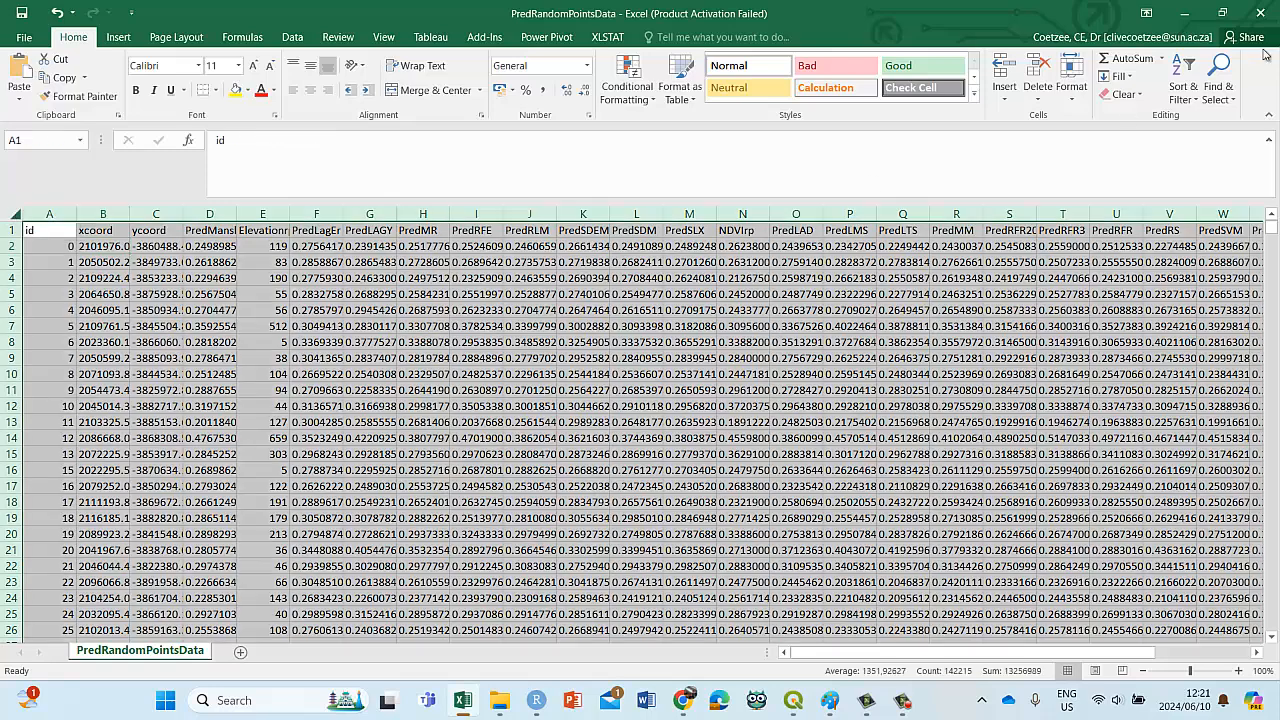
left_click(1218, 78)
left_click(1166, 118)
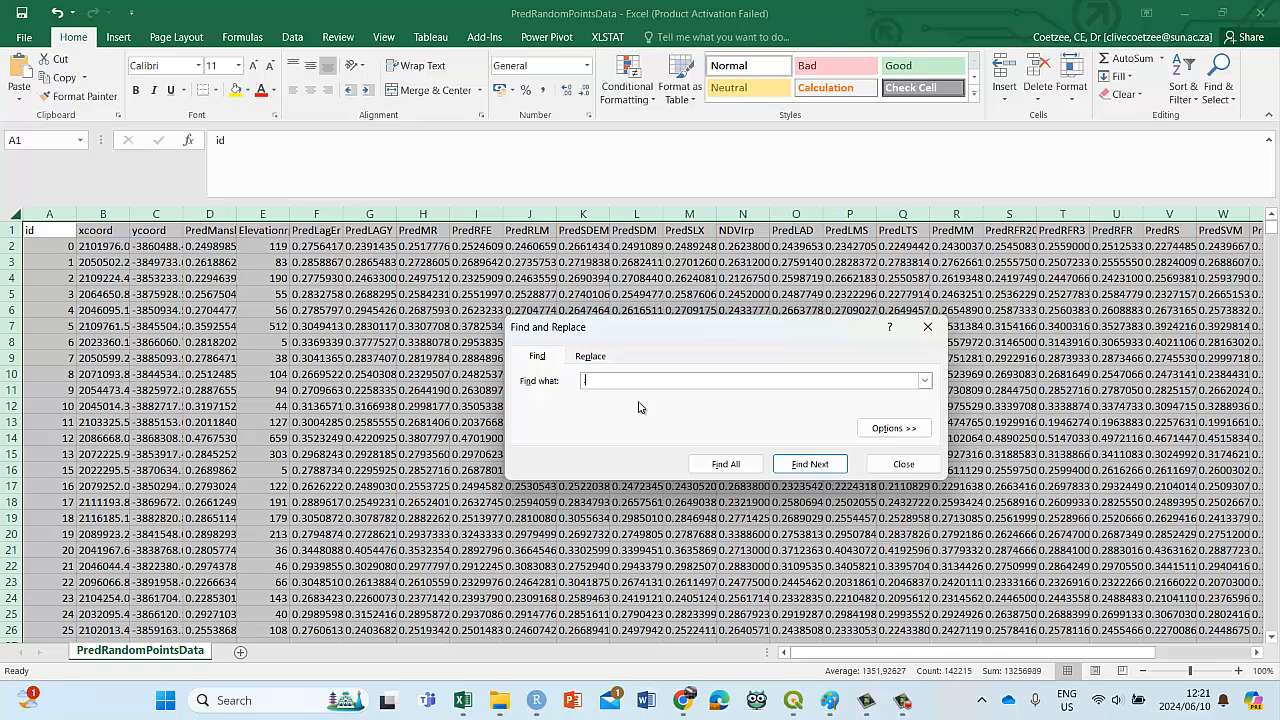
left_click(591, 360)
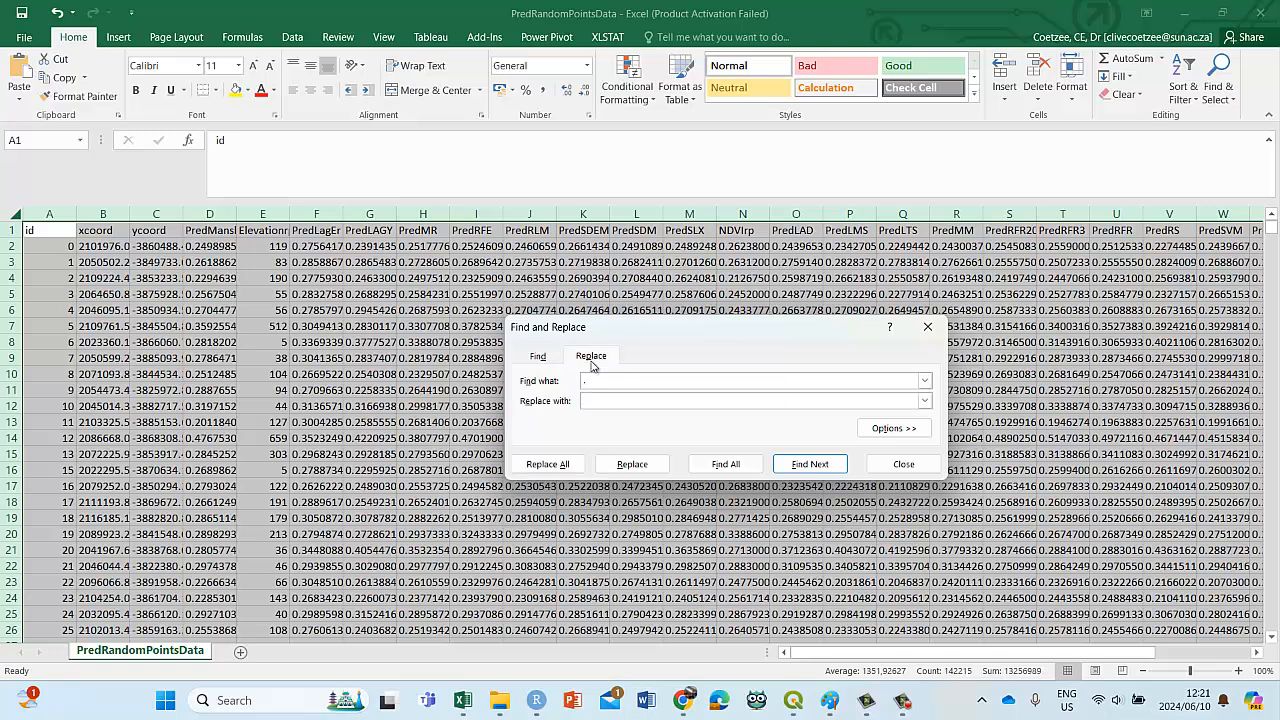
left_click(548, 468)
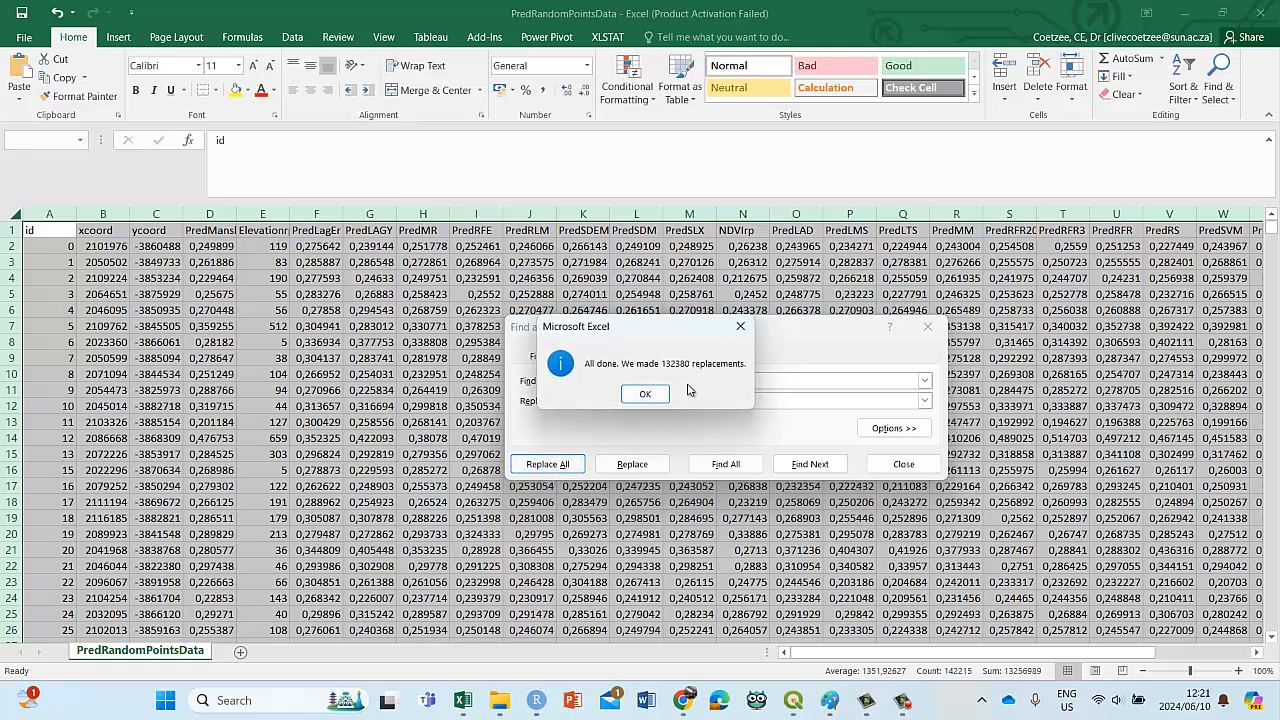
key("Return")
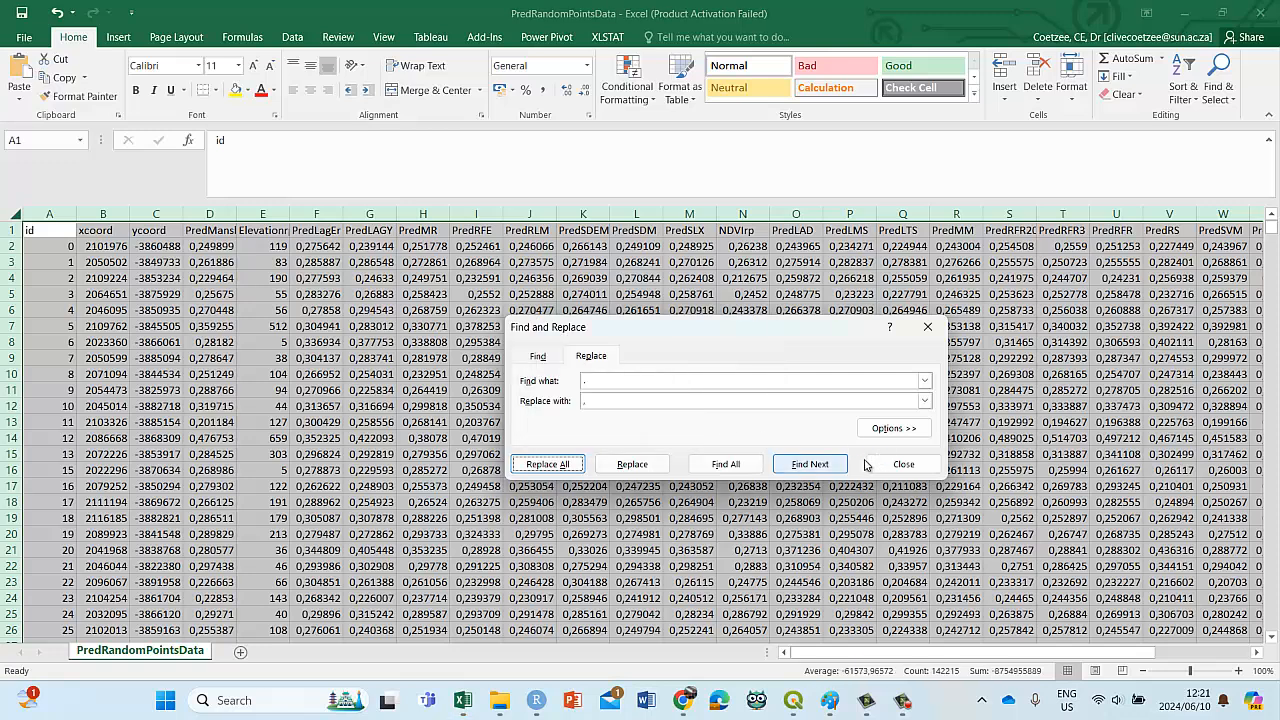
left_click(903, 463)
left_click(463, 362)
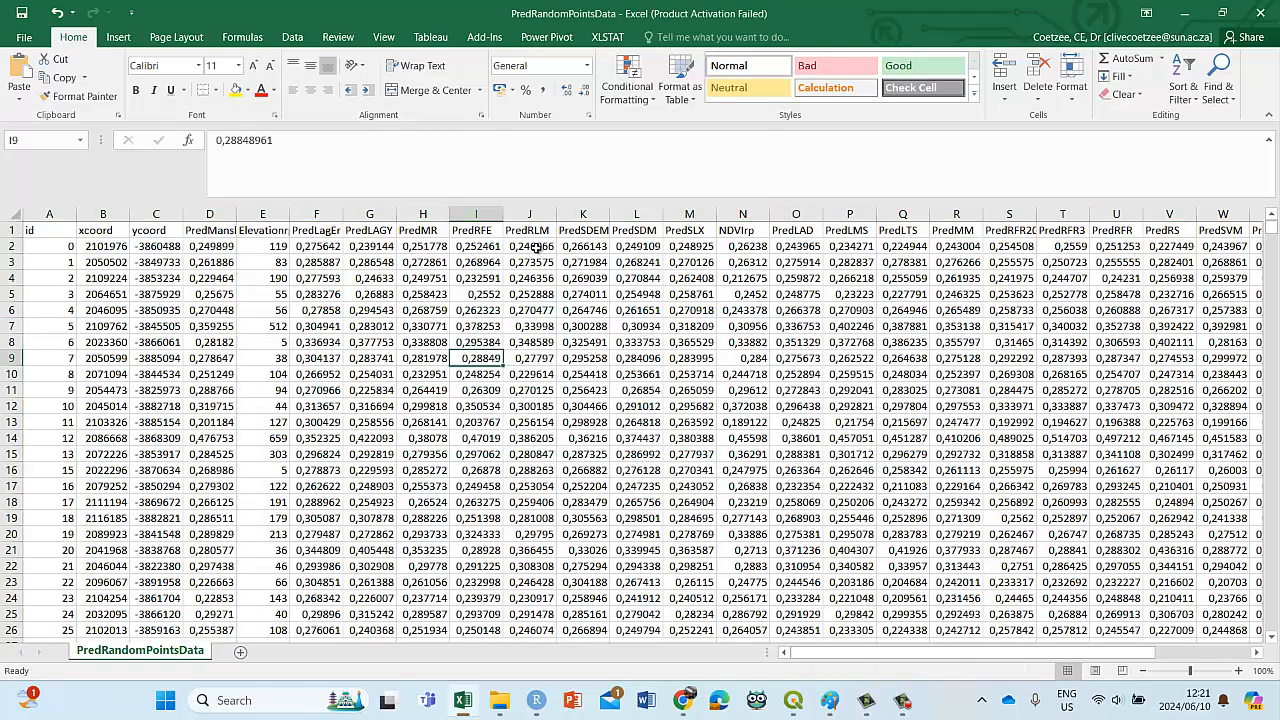
Step: Plot the PredRLM values in J2:J16 as a line chart and delete the chart
left_click_drag(530, 245, 530, 470)
left_click(119, 38)
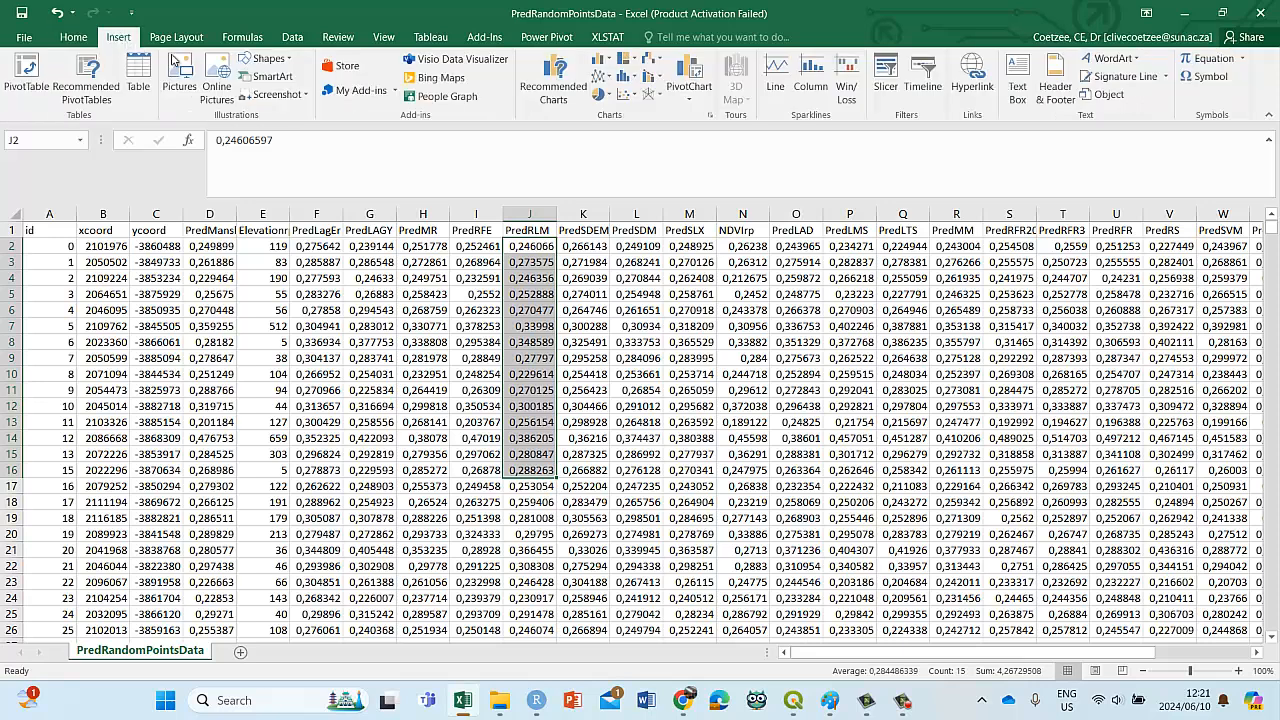
left_click(598, 75)
left_click(614, 130)
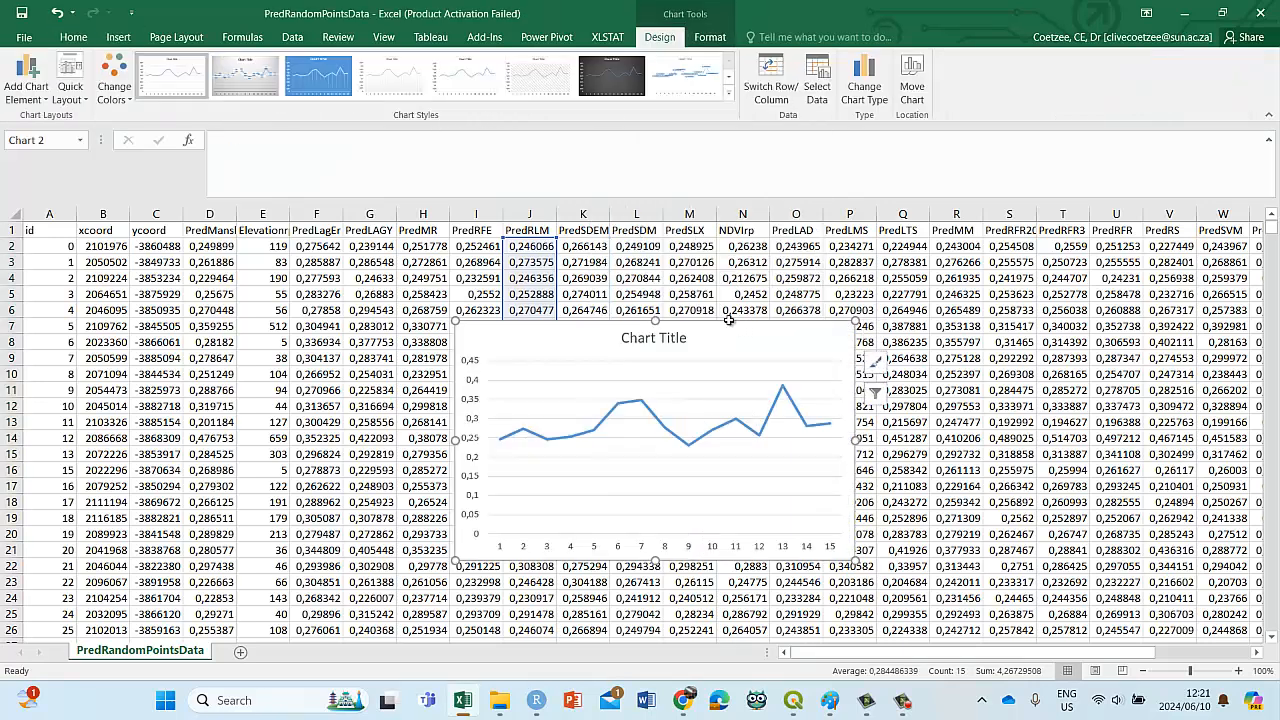
key("Delete")
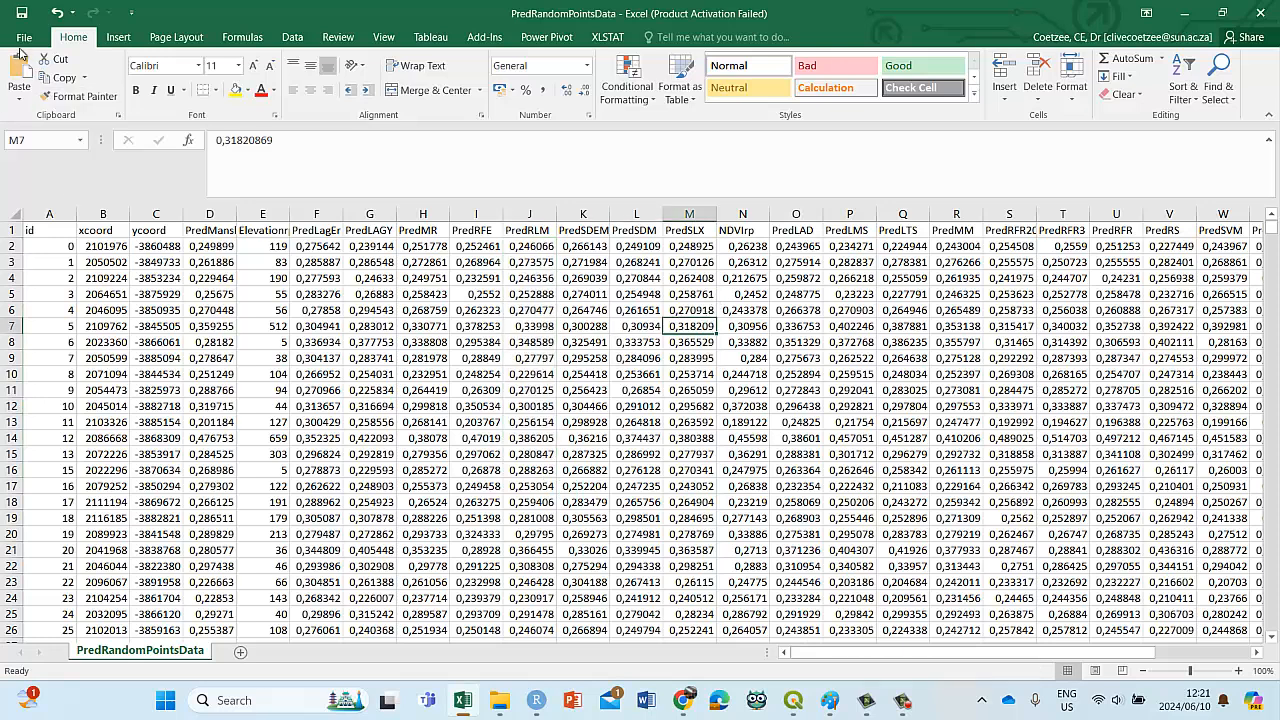
Step: Save the file as an Excel Workbook named PredRandomPointsData in the NDVI Regressions EE folder
left_click(24, 42)
left_click(38, 177)
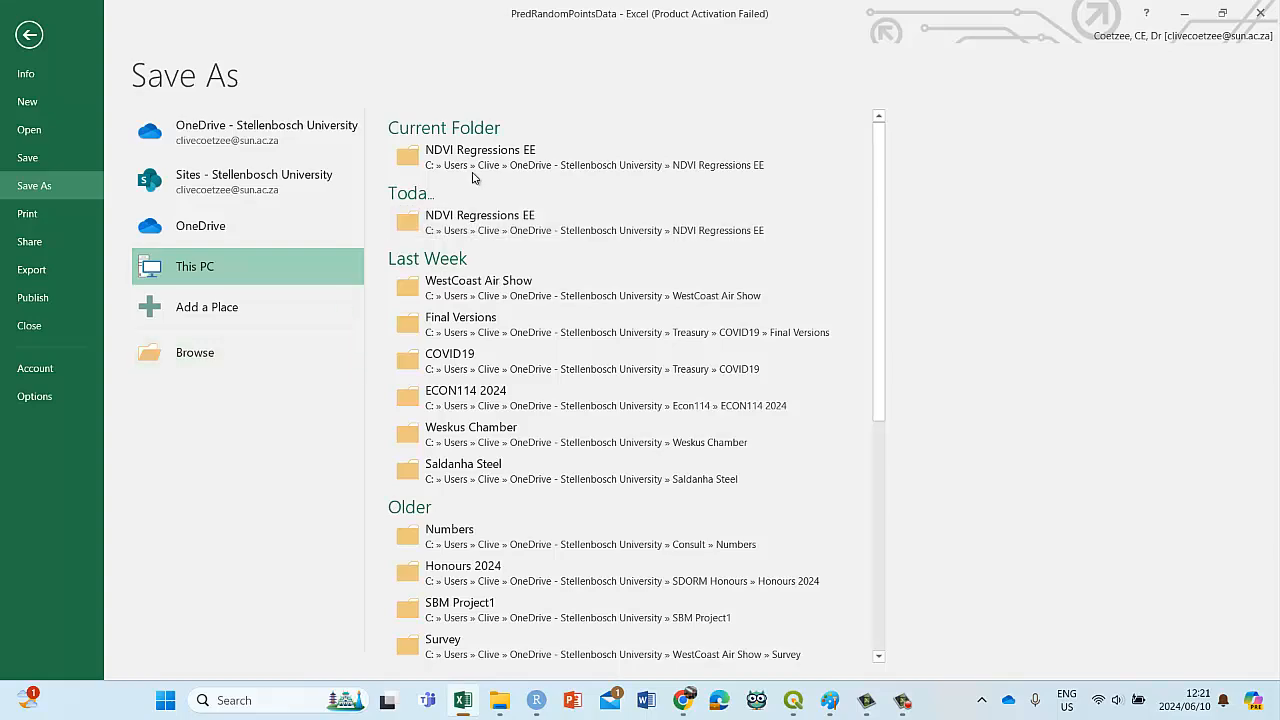
left_click(510, 163)
left_click(220, 500)
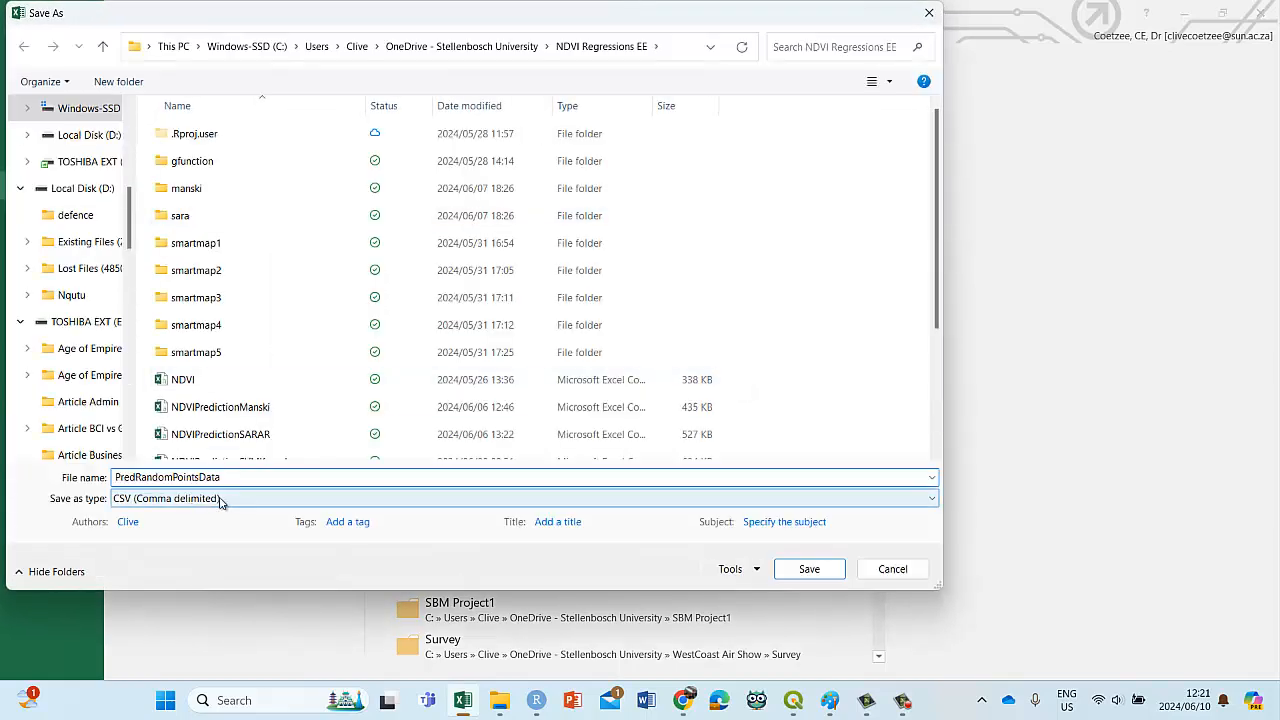
left_click(150, 121)
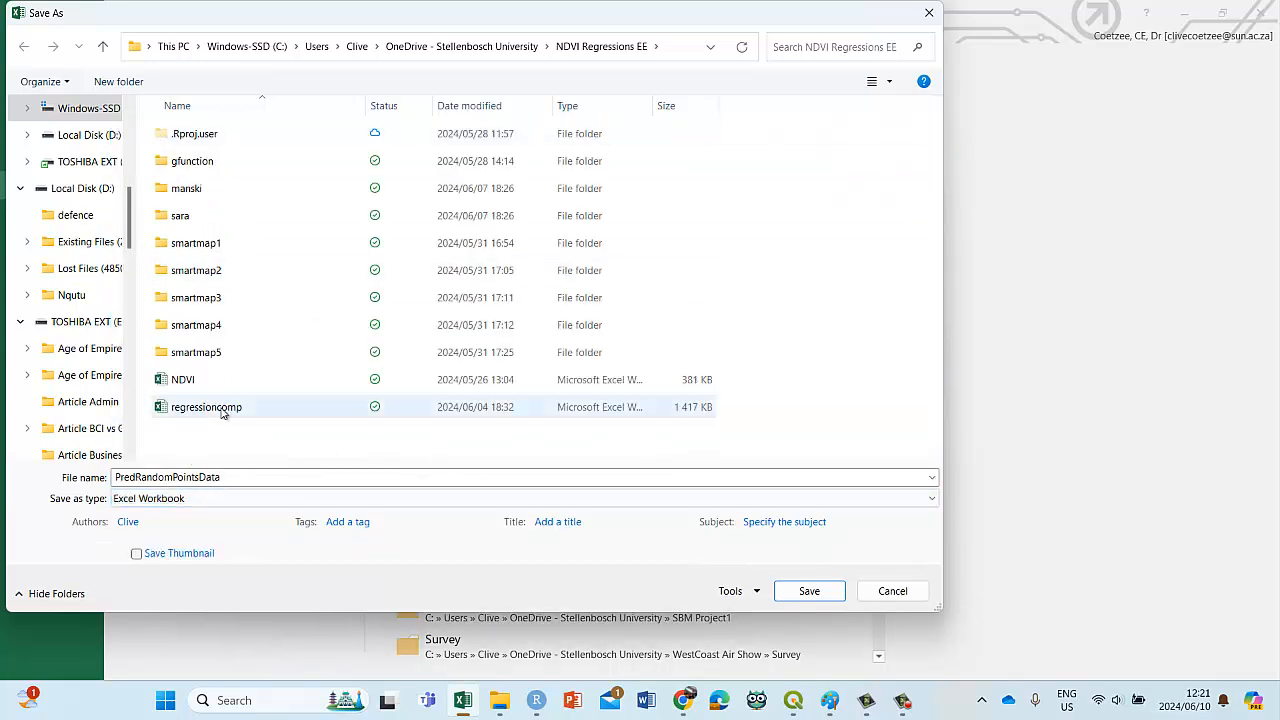
left_click(808, 591)
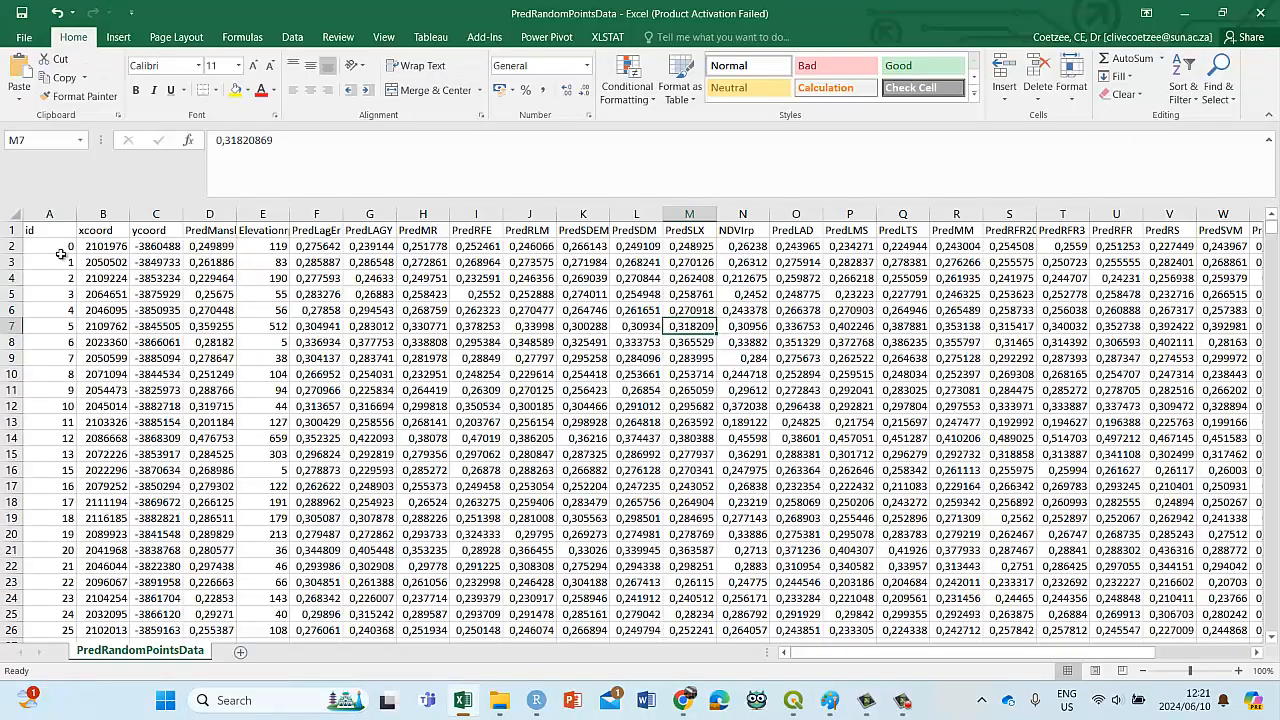
Step: Left-align the id column, and centre and auto-fit the columns from xcoord to Temperature
left_click(46, 214)
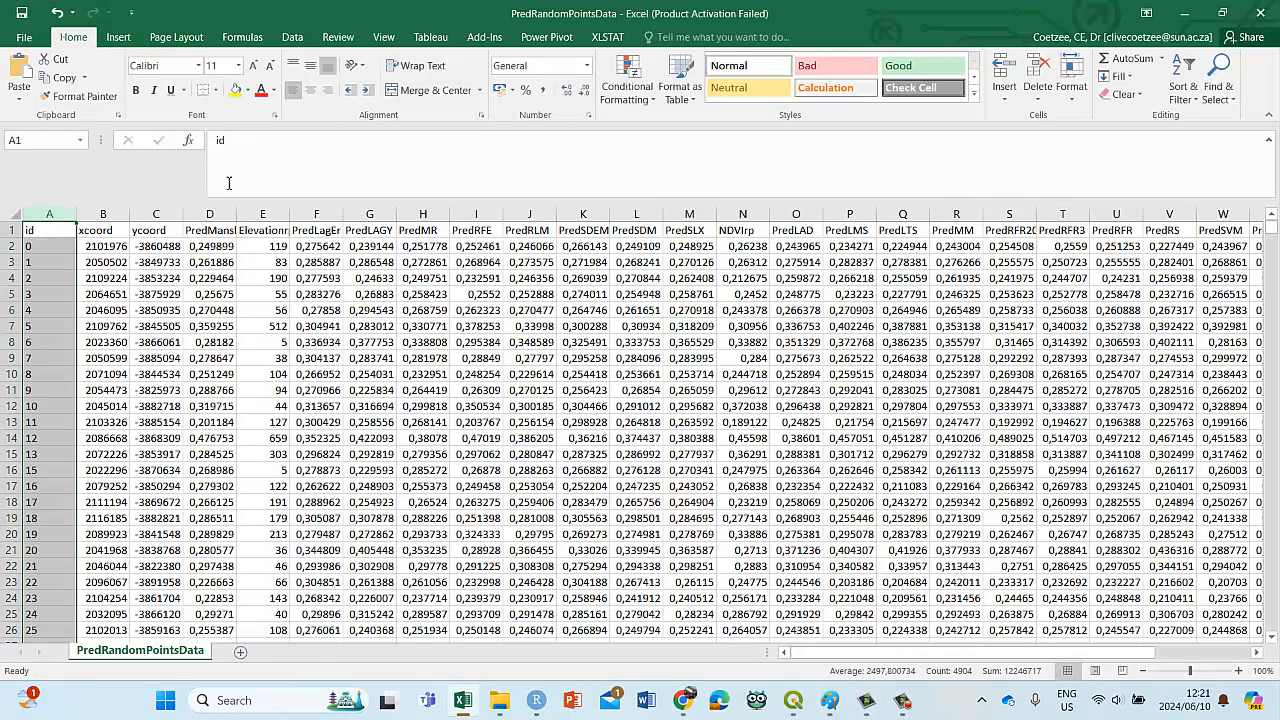
left_click_drag(110, 213, 1172, 218)
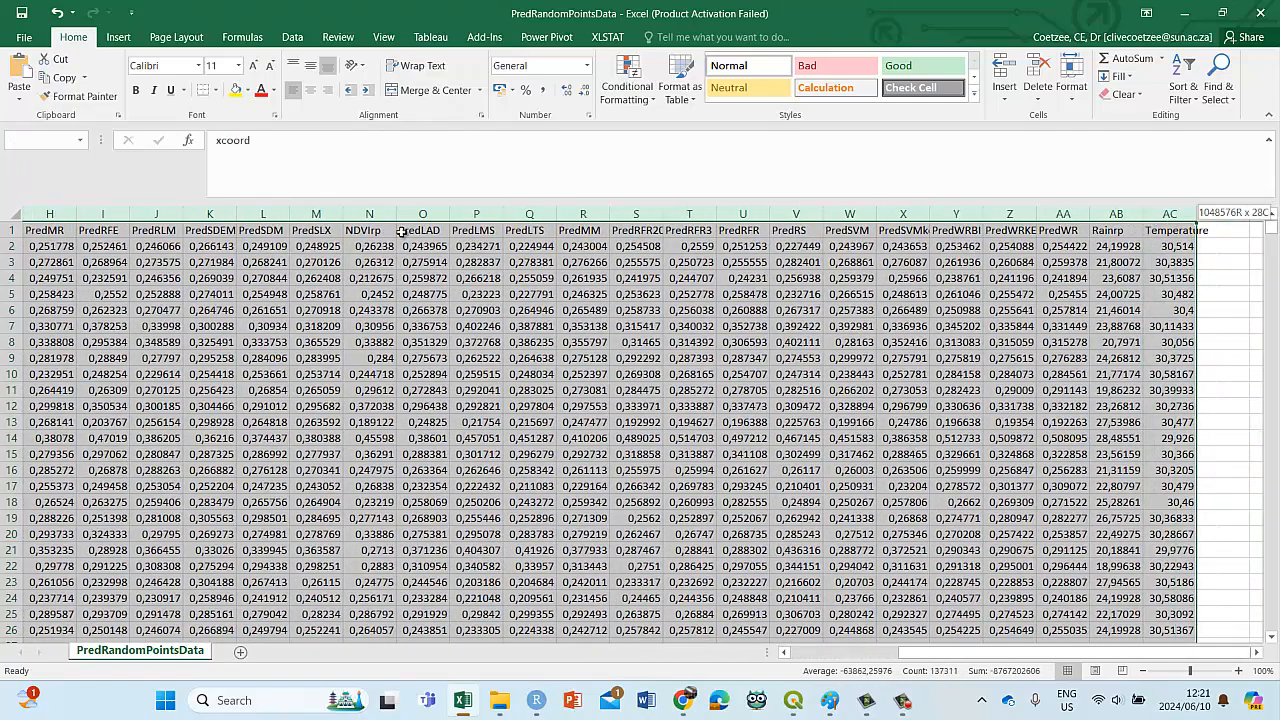
left_click_drag(400, 231, 397, 209)
left_click(312, 91)
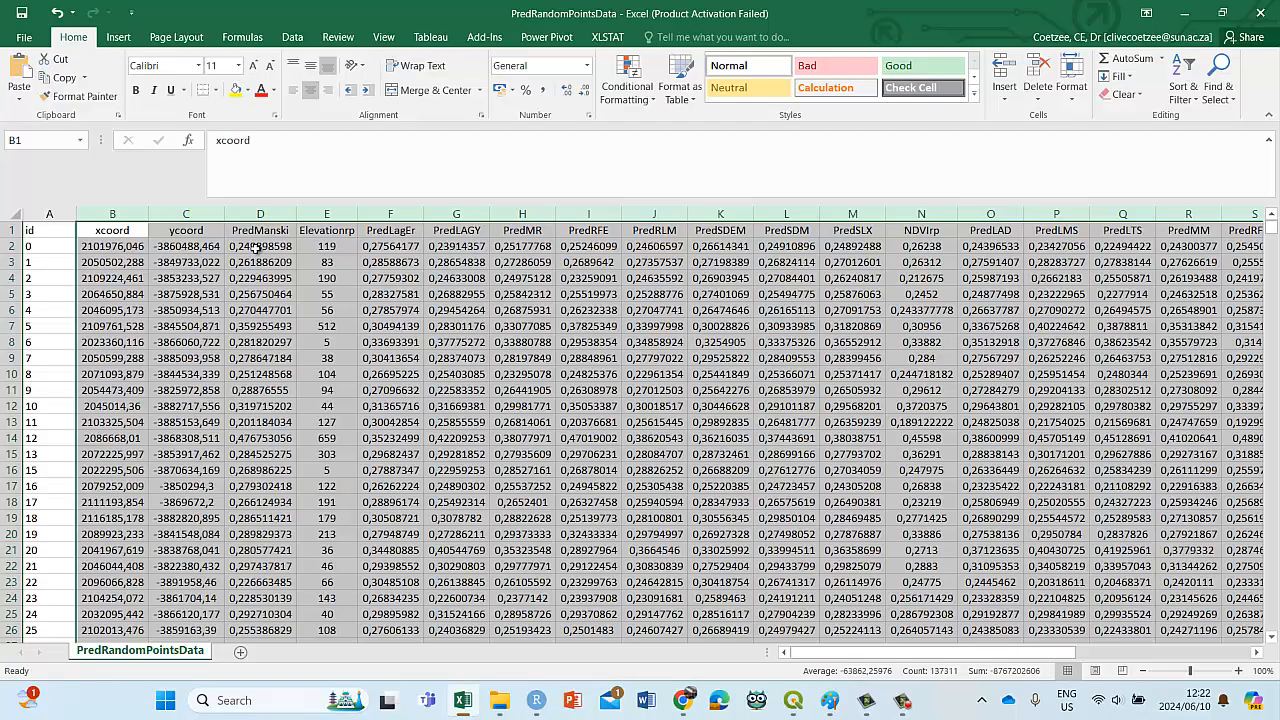
Step: Format the data cells D2:AC4904, from PredManski to Temperature, with the Number category and two decimals
left_click(258, 246)
left_click_drag(278, 250, 1162, 630)
left_click_drag(1270, 252, 1275, 662)
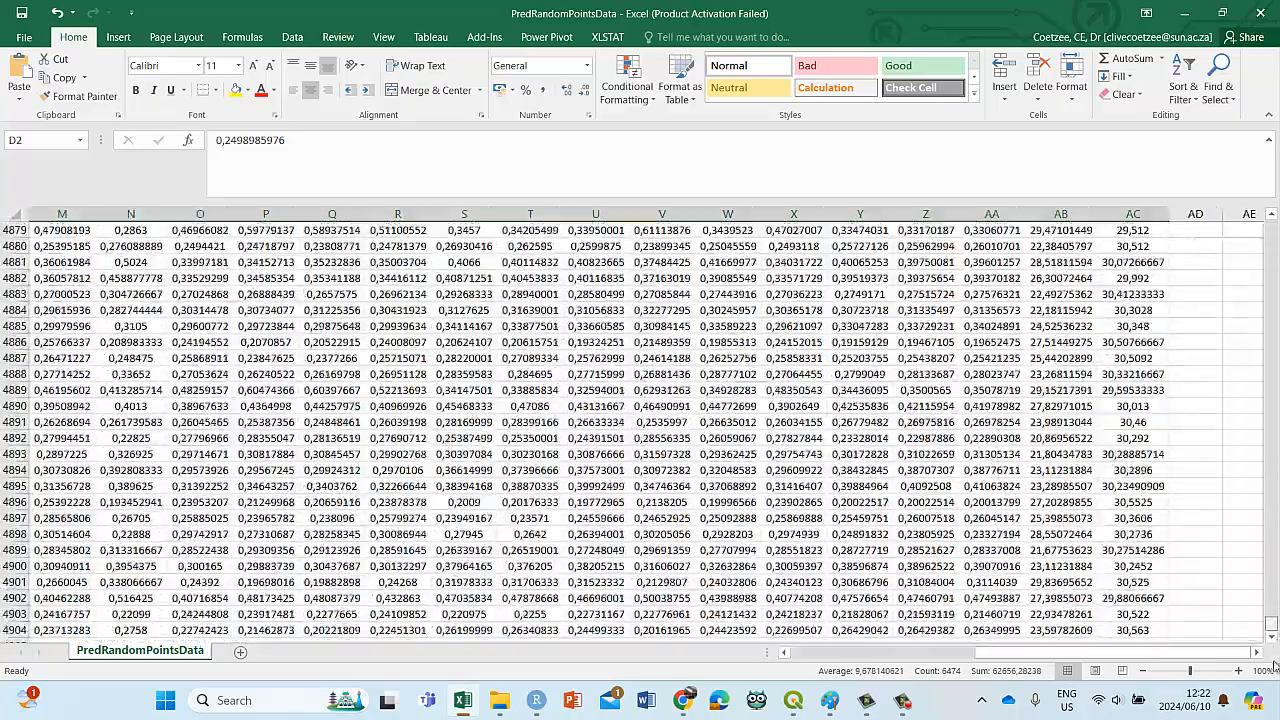
left_click(1143, 632, "shift")
right_click(920, 484)
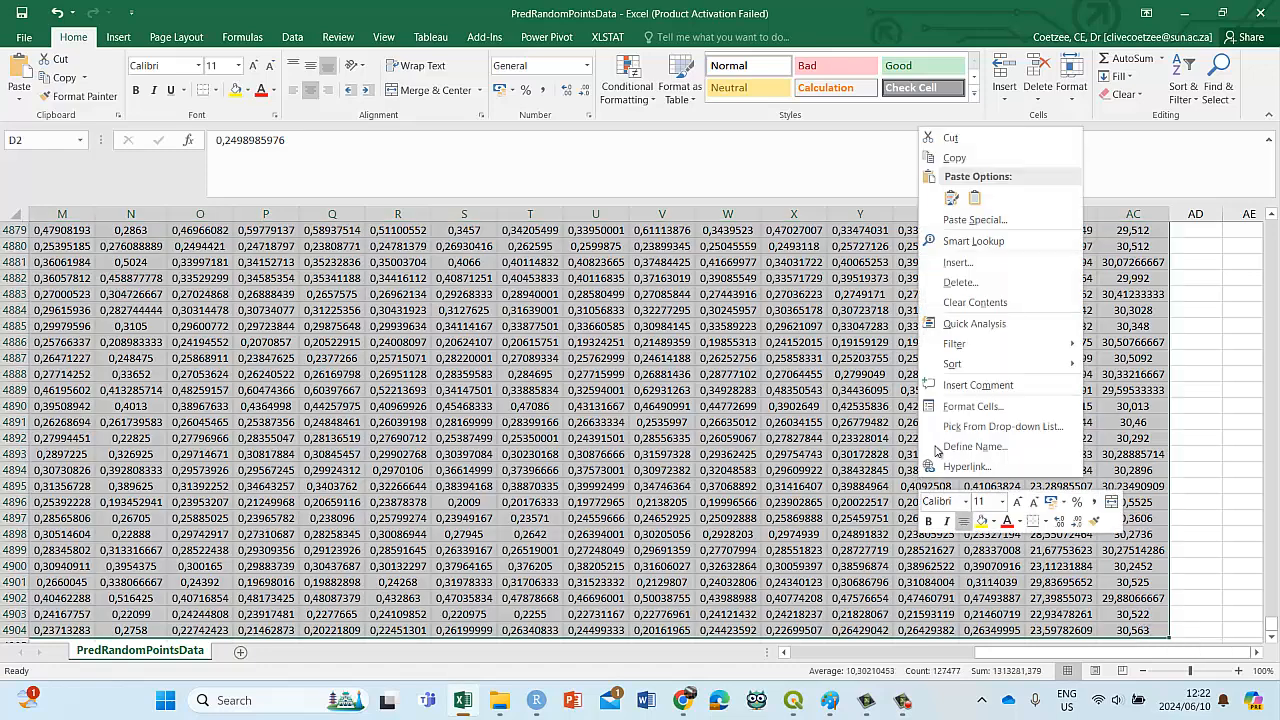
left_click(949, 408)
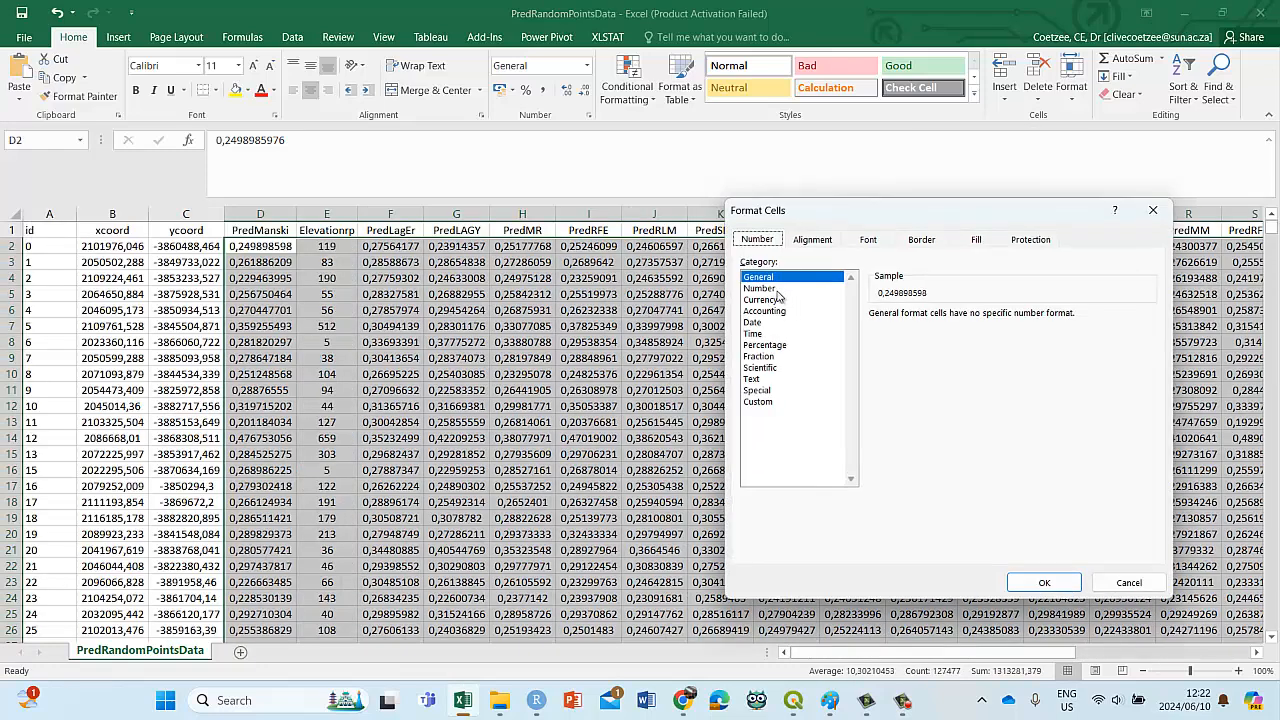
left_click(762, 288)
left_click(1044, 582)
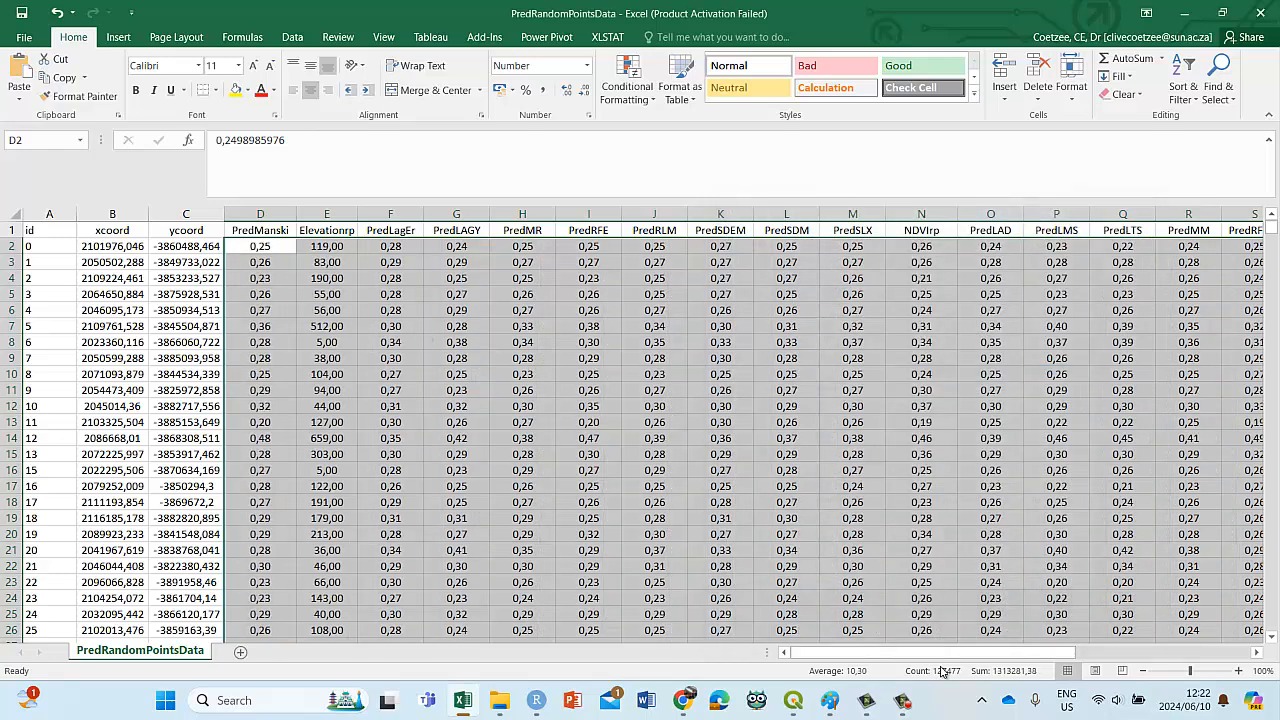
left_click_drag(941, 662, 1247, 672)
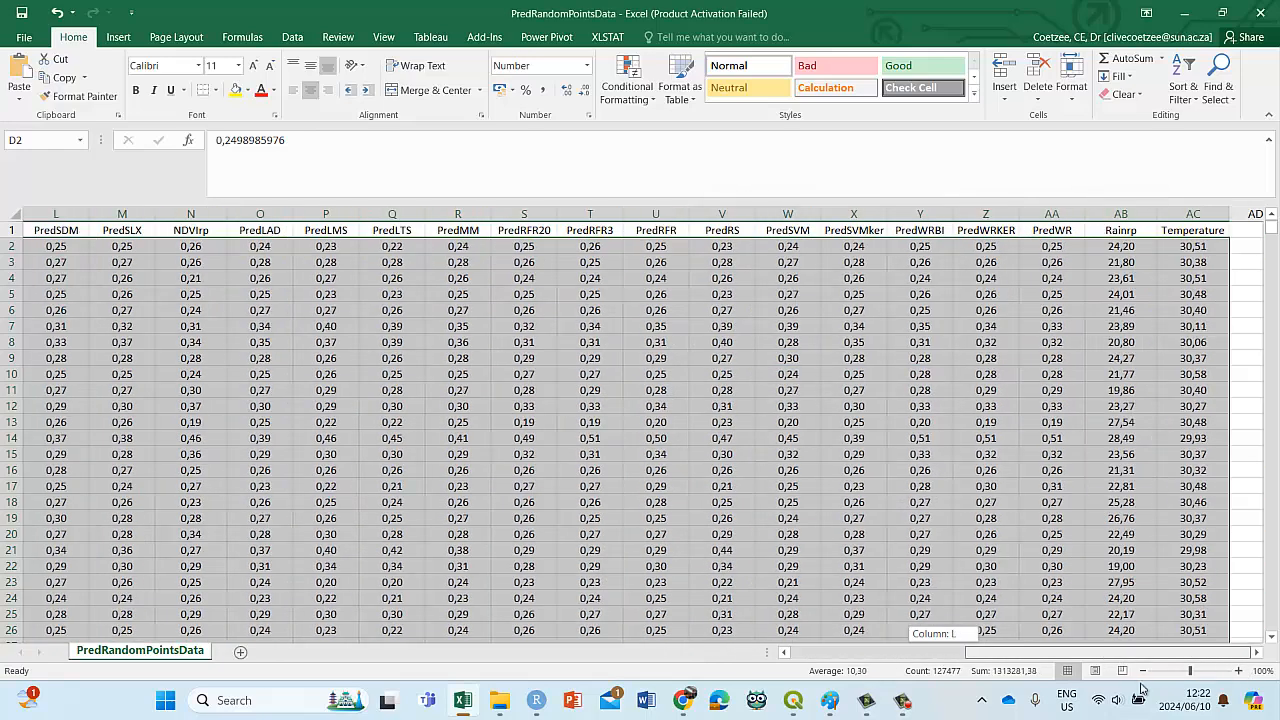
left_click_drag(1141, 688, 930, 662)
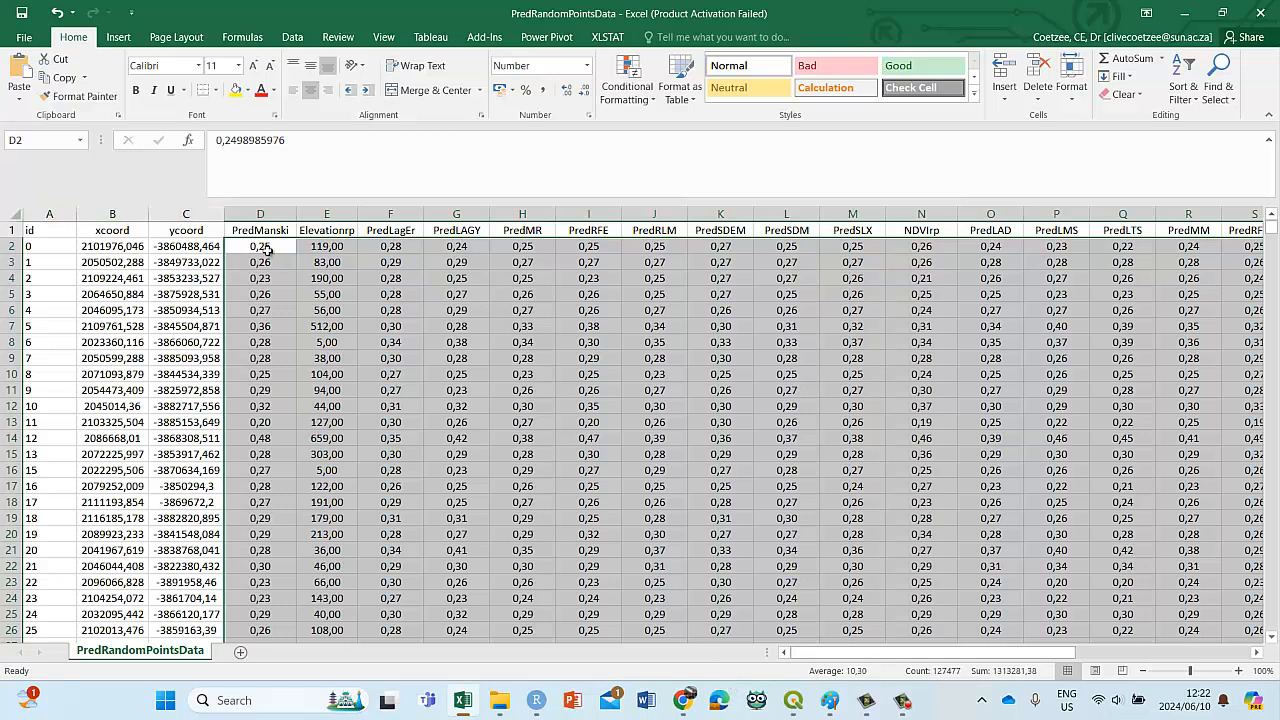
Step: Insert five blank columns between ycoord and PredManski
left_click_drag(258, 215, 509, 214)
right_click(510, 214)
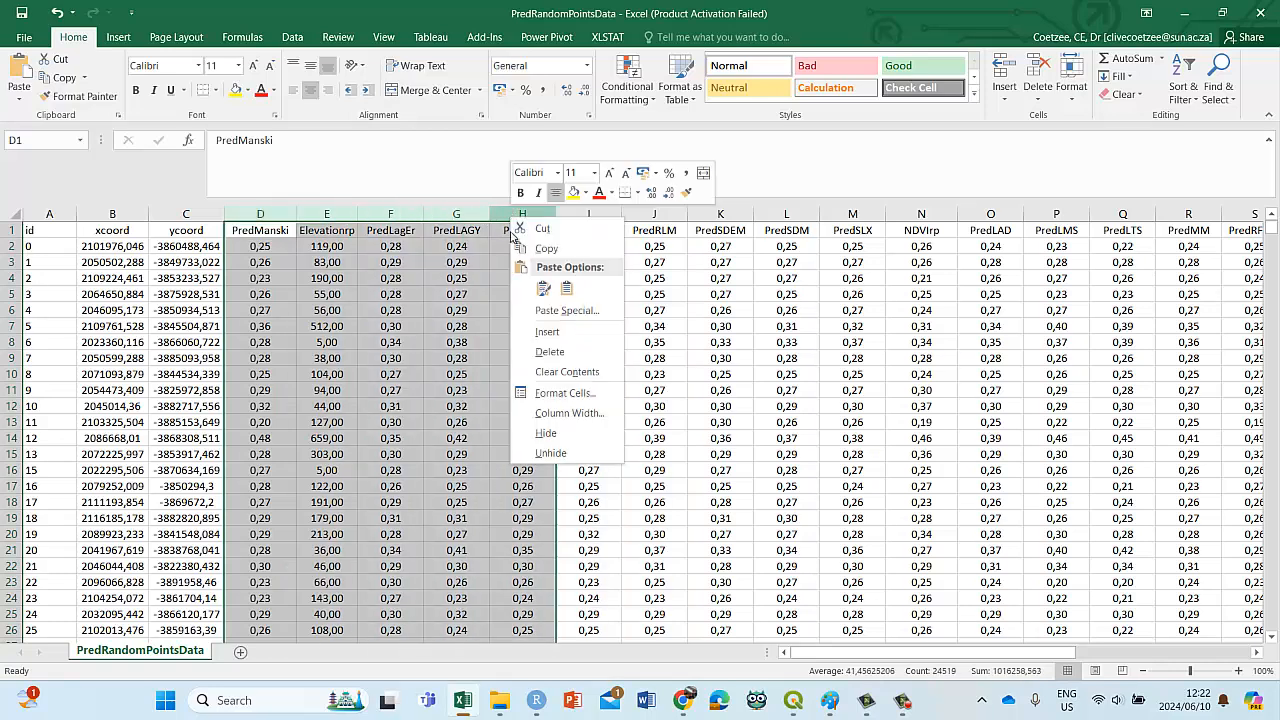
left_click(546, 331)
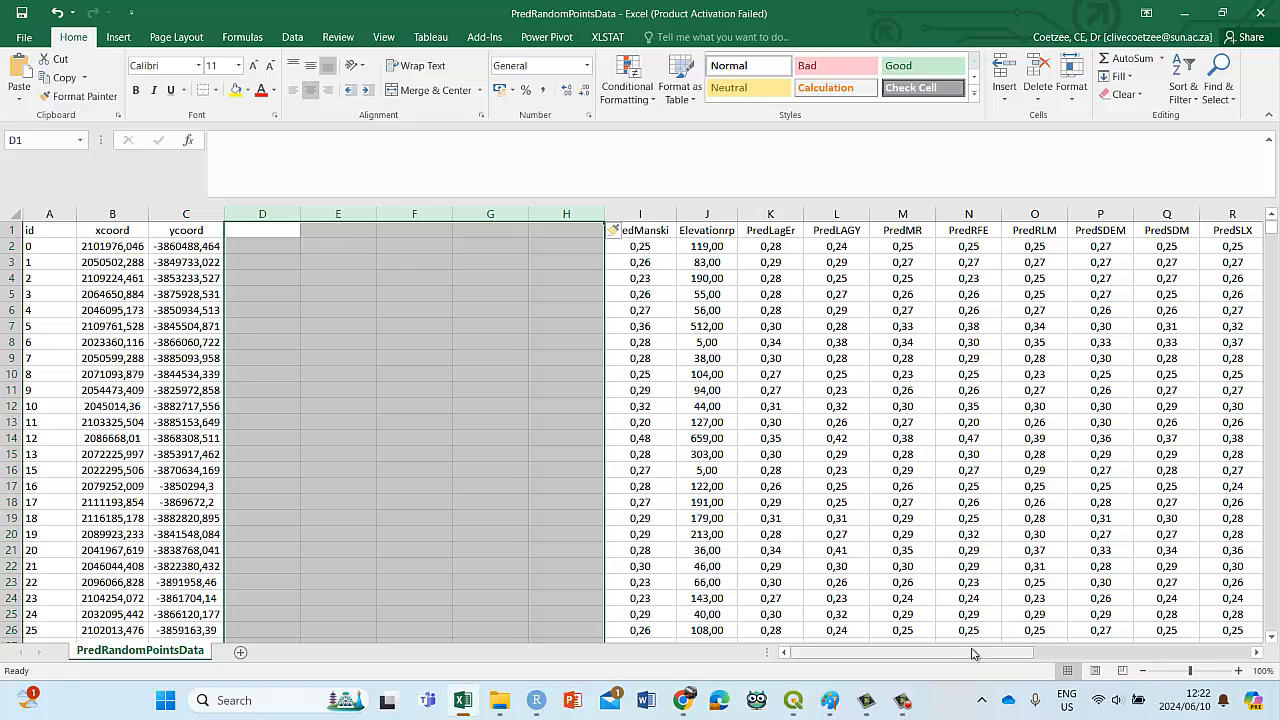
Step: Move the NDVIrp column from column S to the blank column D beside ycoord
left_click_drag(966, 657, 1068, 662)
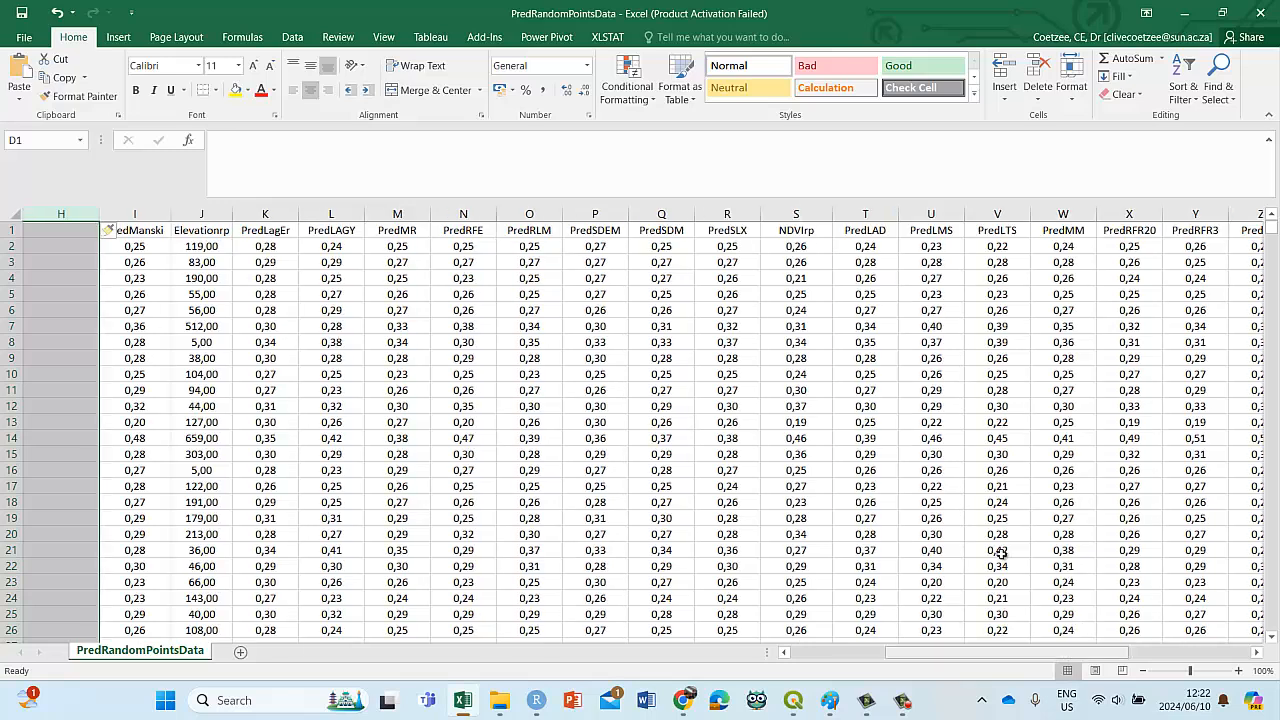
left_click(792, 214)
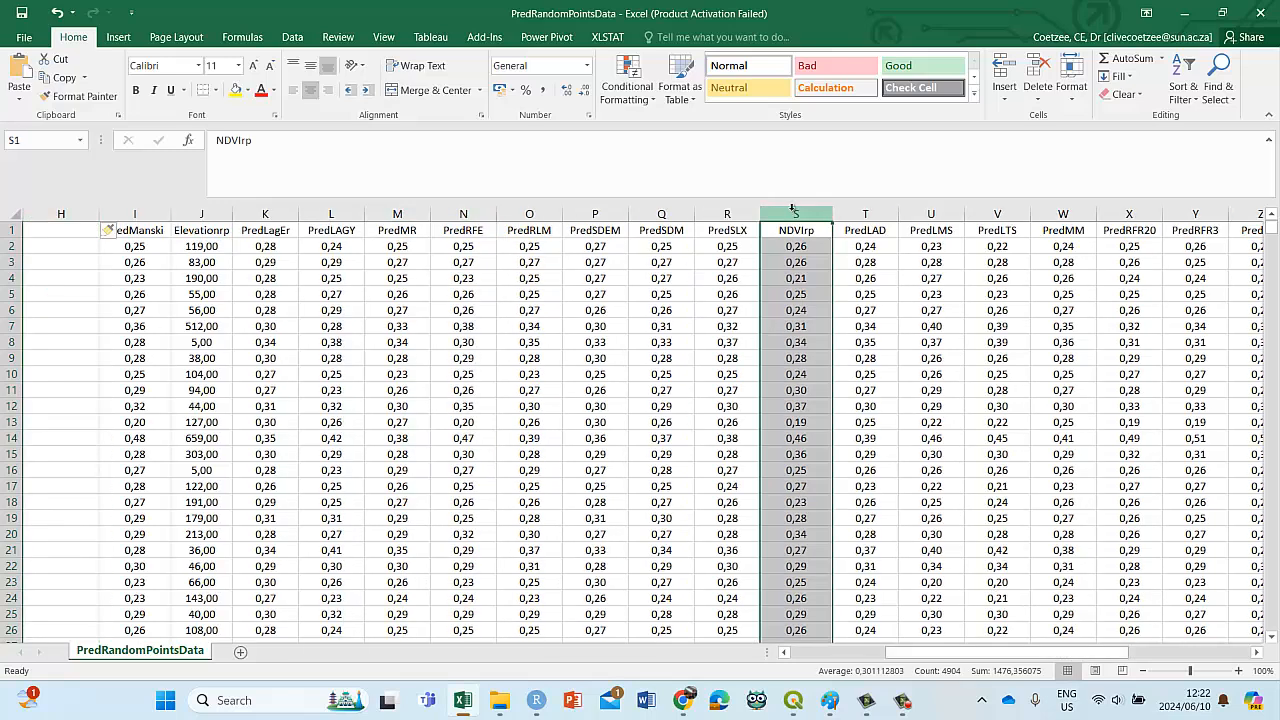
right_click(795, 227)
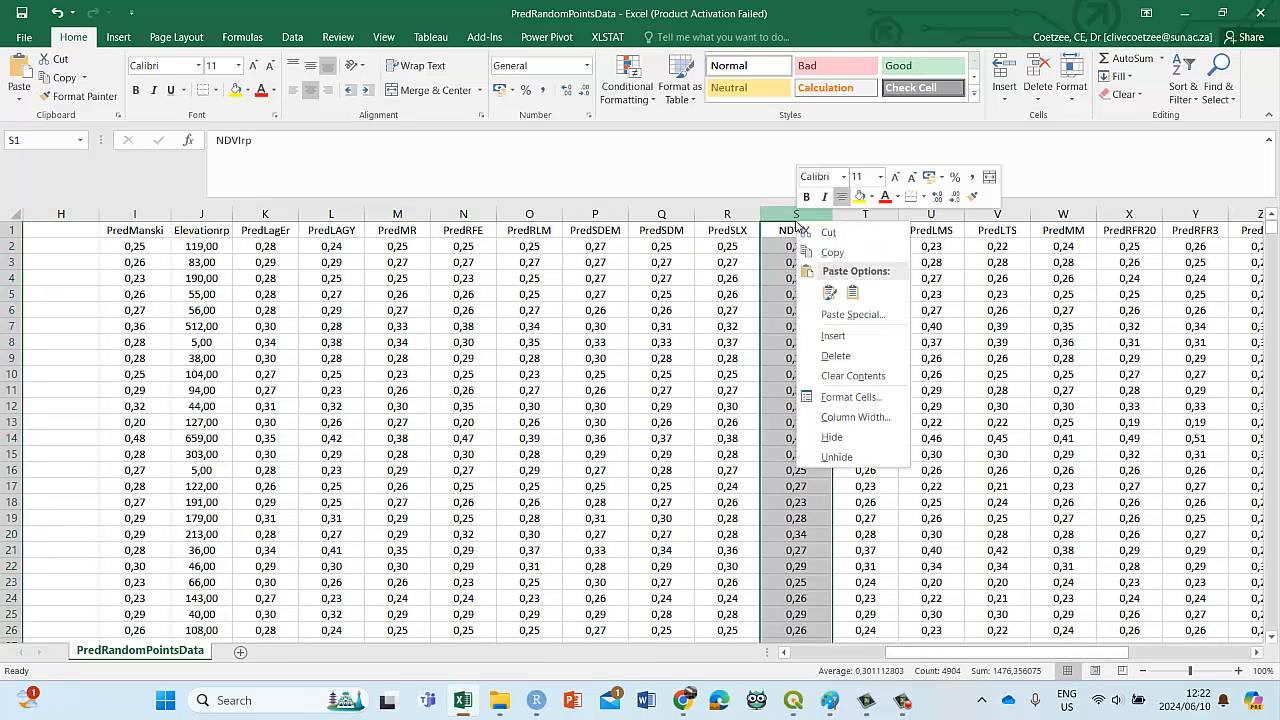
left_click(822, 251)
left_click_drag(980, 654, 850, 652)
left_click(262, 235)
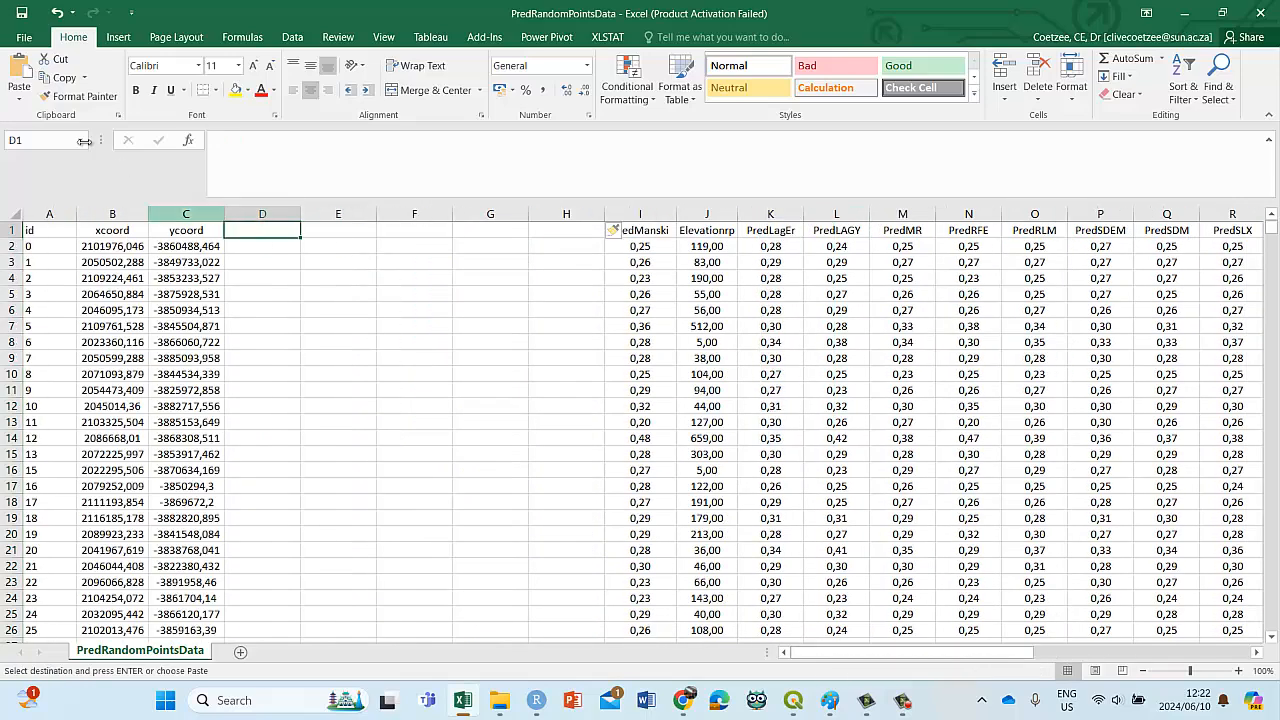
key("Return")
Step: Delete the empty column S between PredSLX and PredLAD
scroll(980, 634, "right", 5)
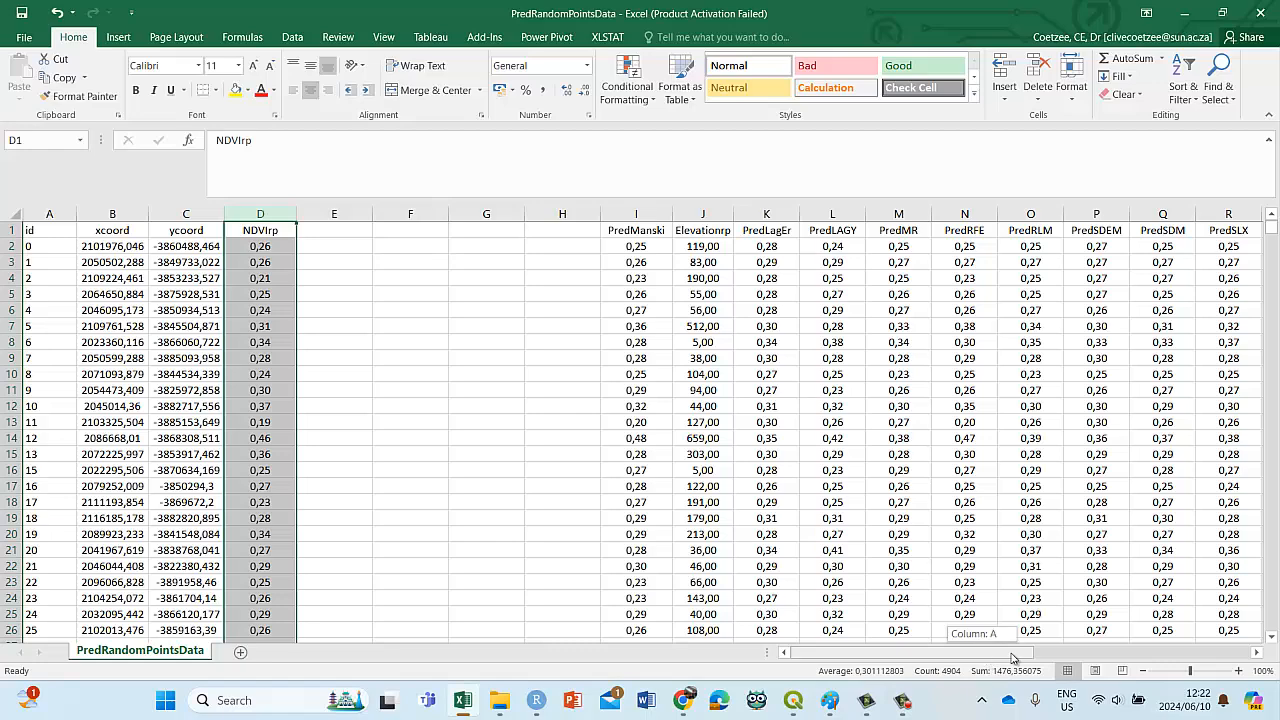
left_click(785, 213)
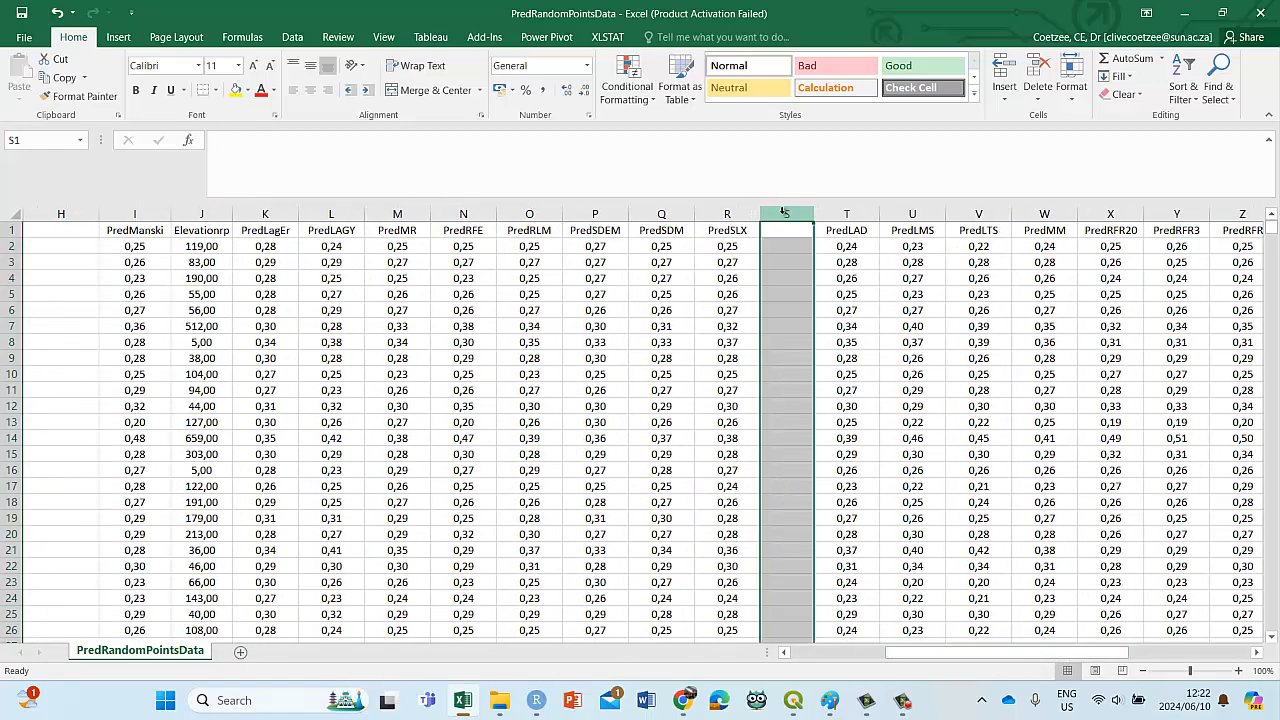
right_click(785, 220)
left_click(818, 348)
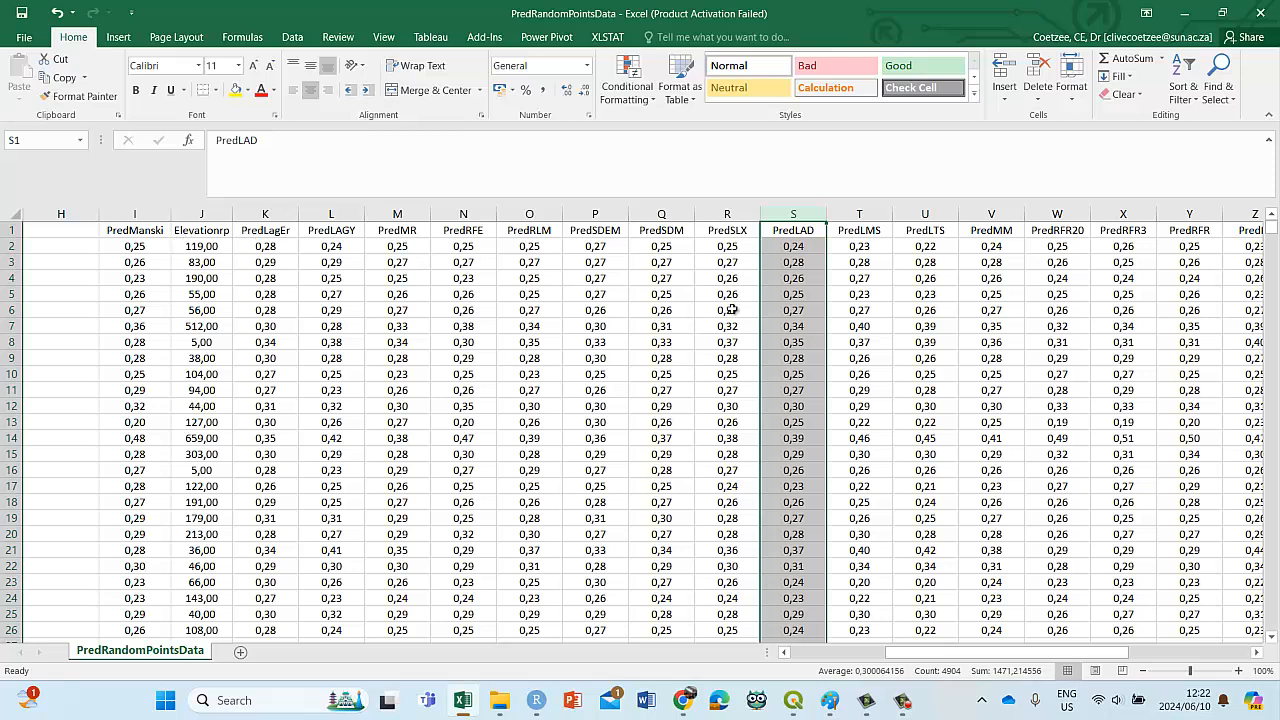
Step: Try to cut the Rainrp and Temperature columns together as one multiple selection
left_click_drag(988, 655, 1128, 656)
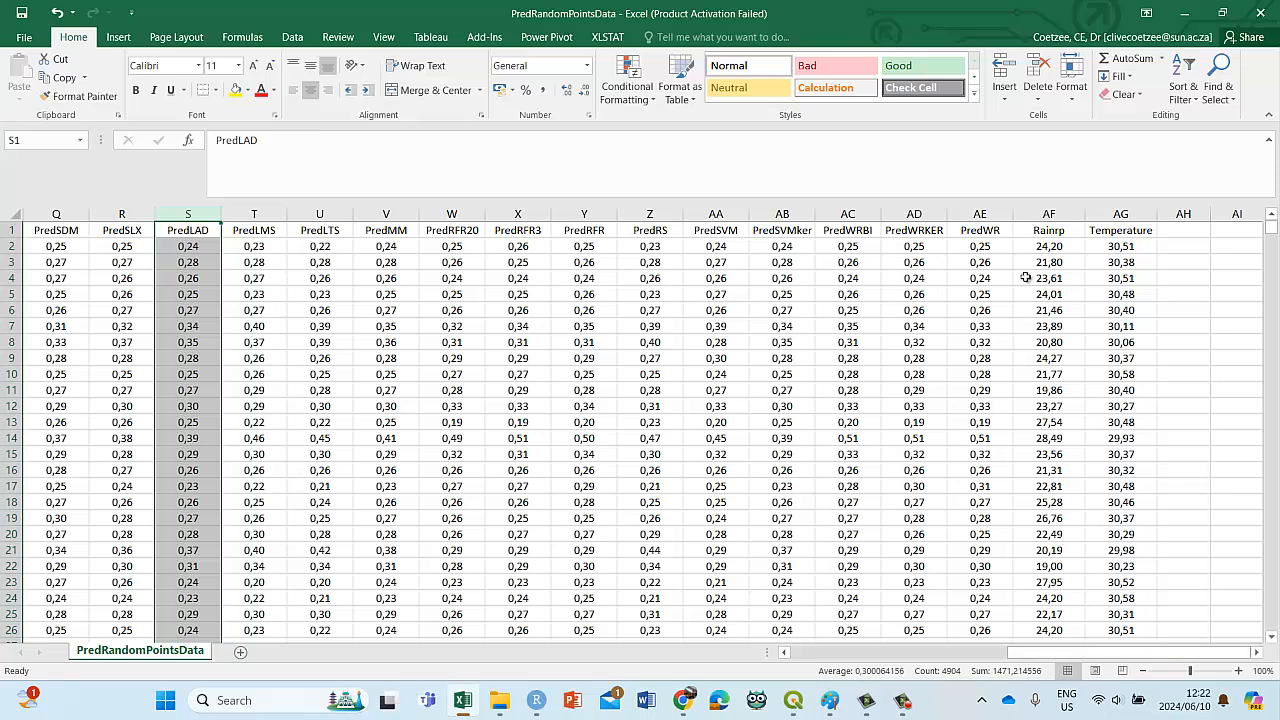
left_click(1048, 212)
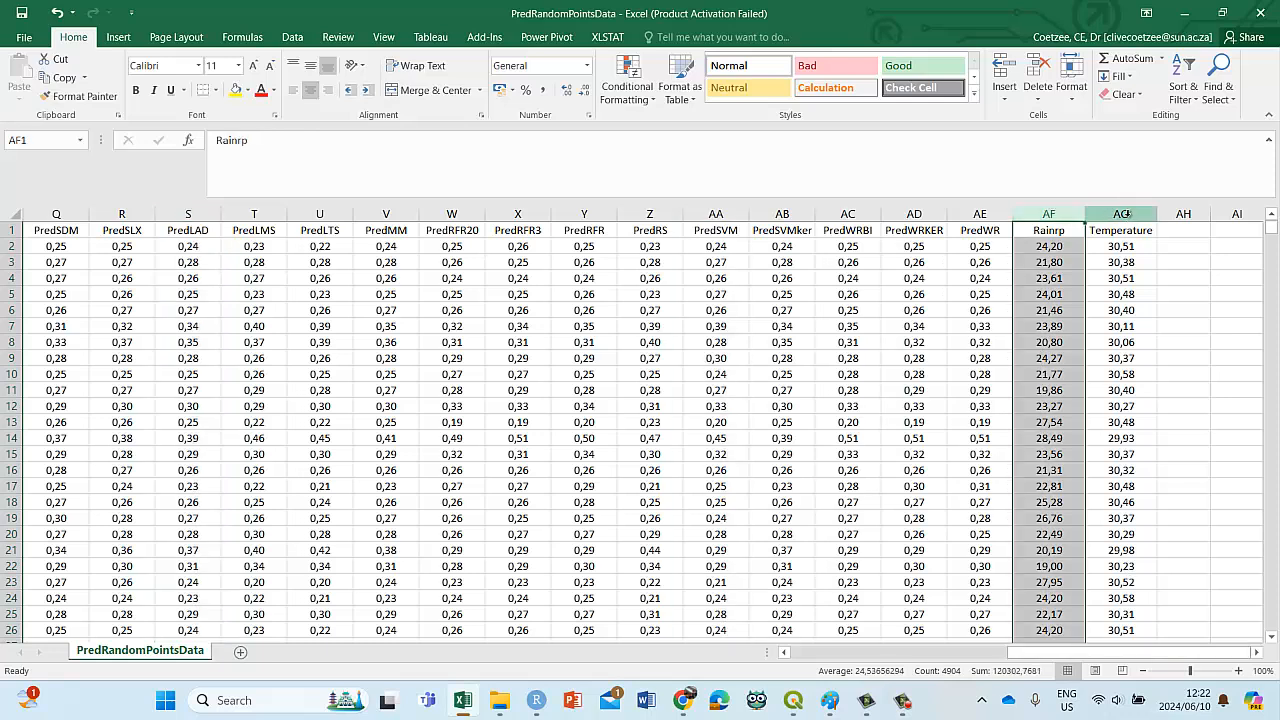
left_click(1124, 212, "ctrl")
right_click(1126, 212)
left_click(1148, 245)
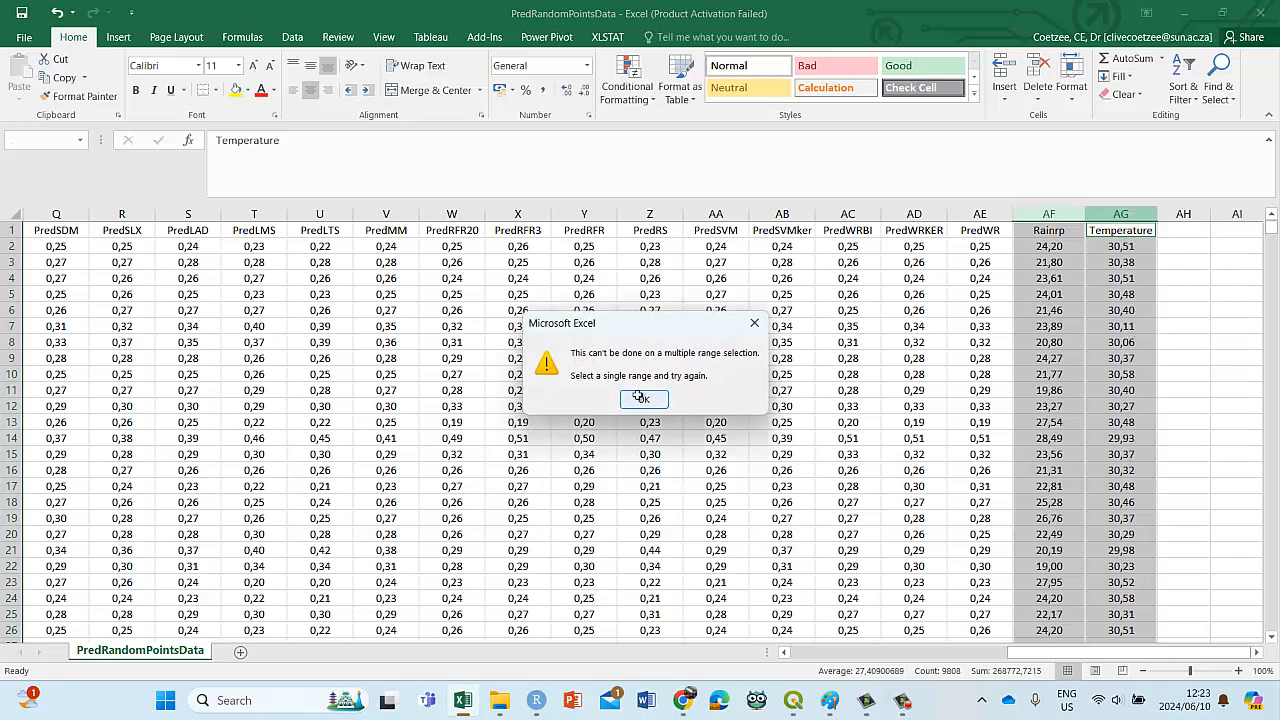
left_click(641, 398)
Step: Move the Rainrp column from column AF to the blank column E beside NDVIrp
left_click(1040, 210)
right_click(1040, 210)
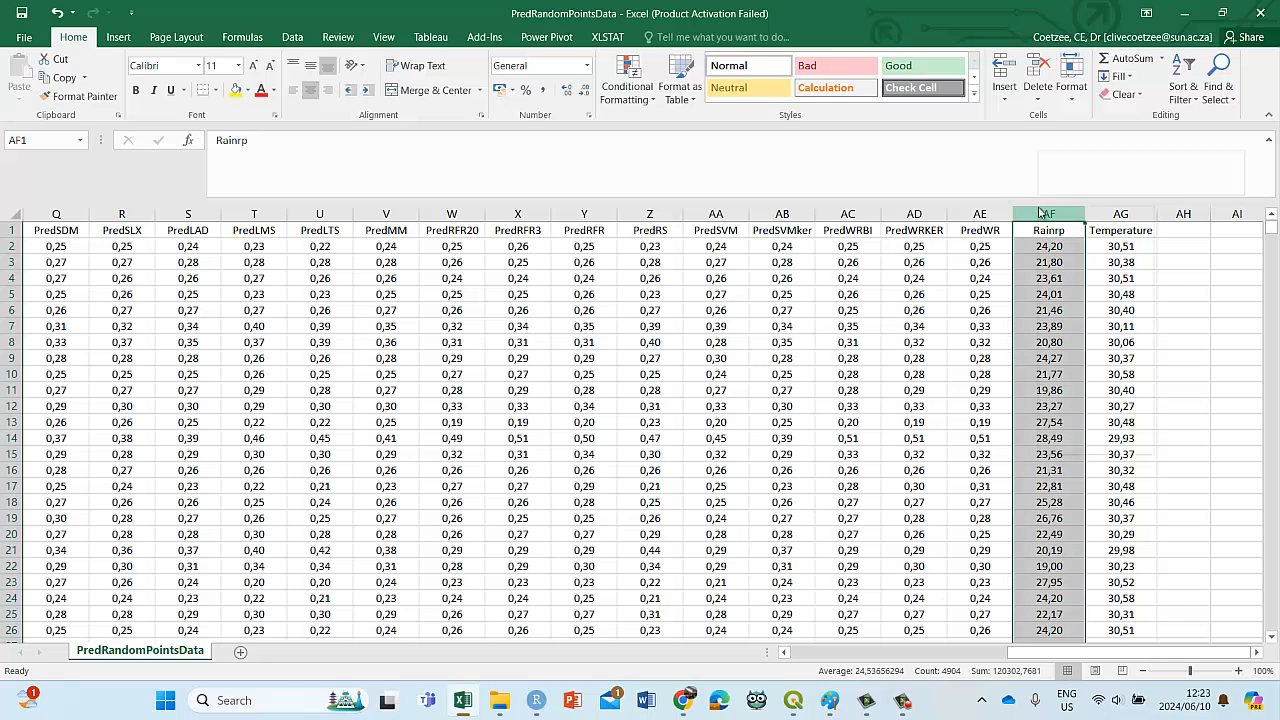
left_click(1065, 238)
scroll(431, 347, "left", 10)
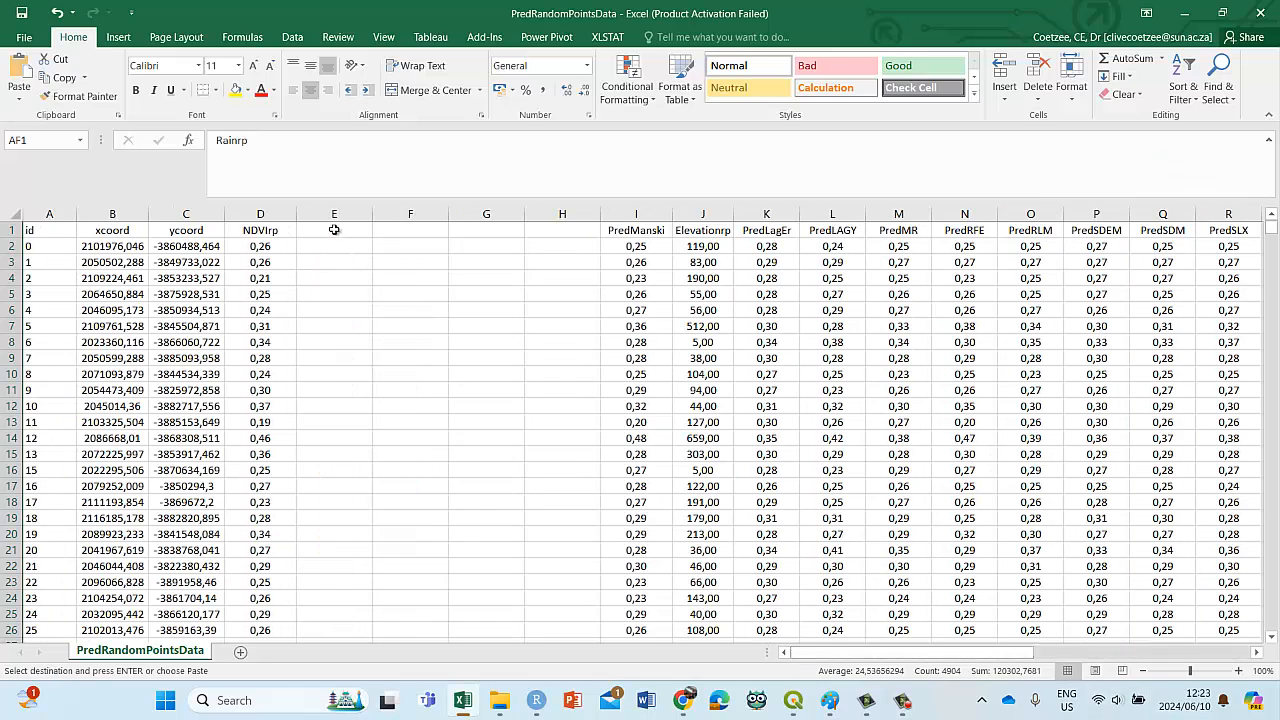
left_click(332, 228)
right_click(336, 237)
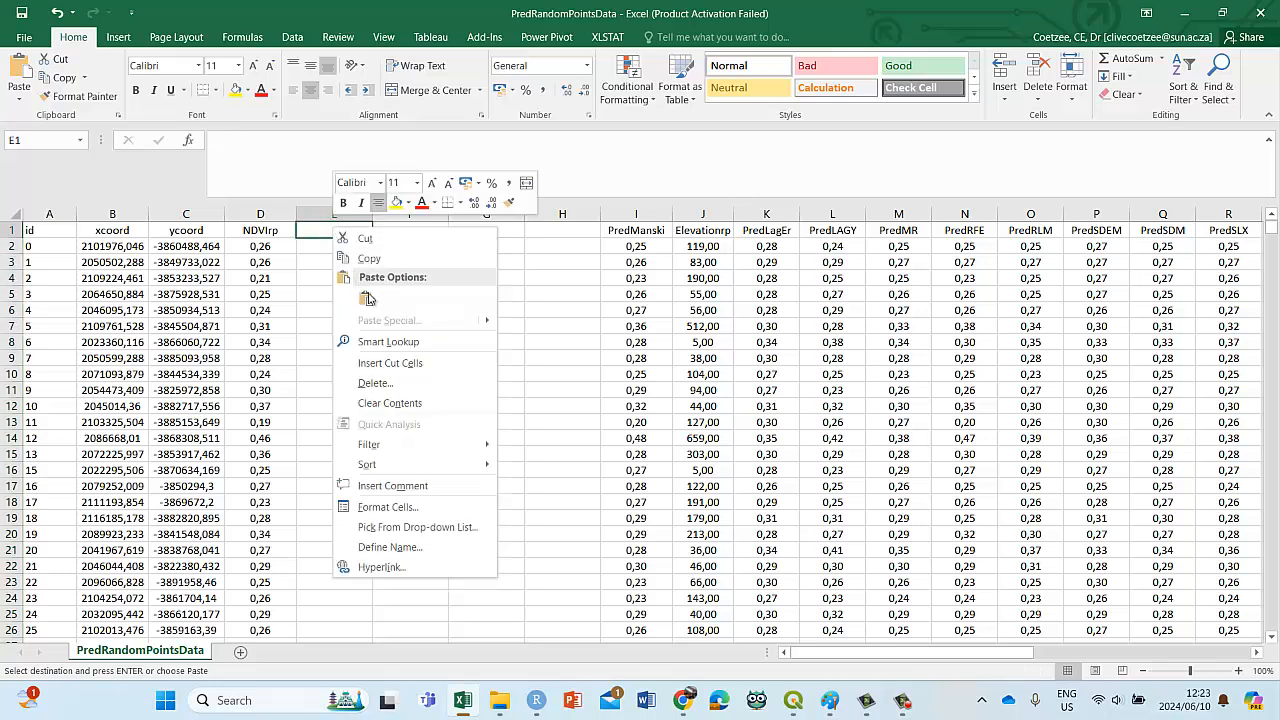
left_click(366, 298)
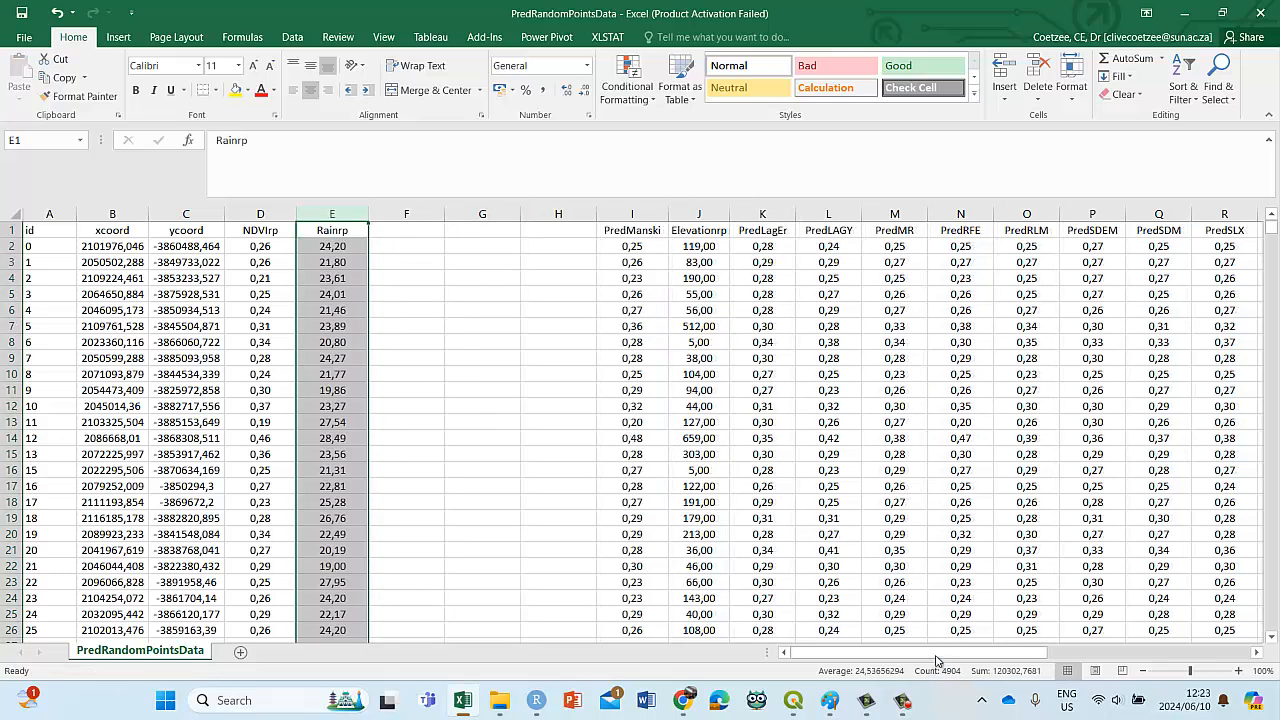
Step: Move the Temperature column from column AG to the blank column F beside Rainrp
left_click_drag(938, 655, 1209, 386)
left_click(1170, 220)
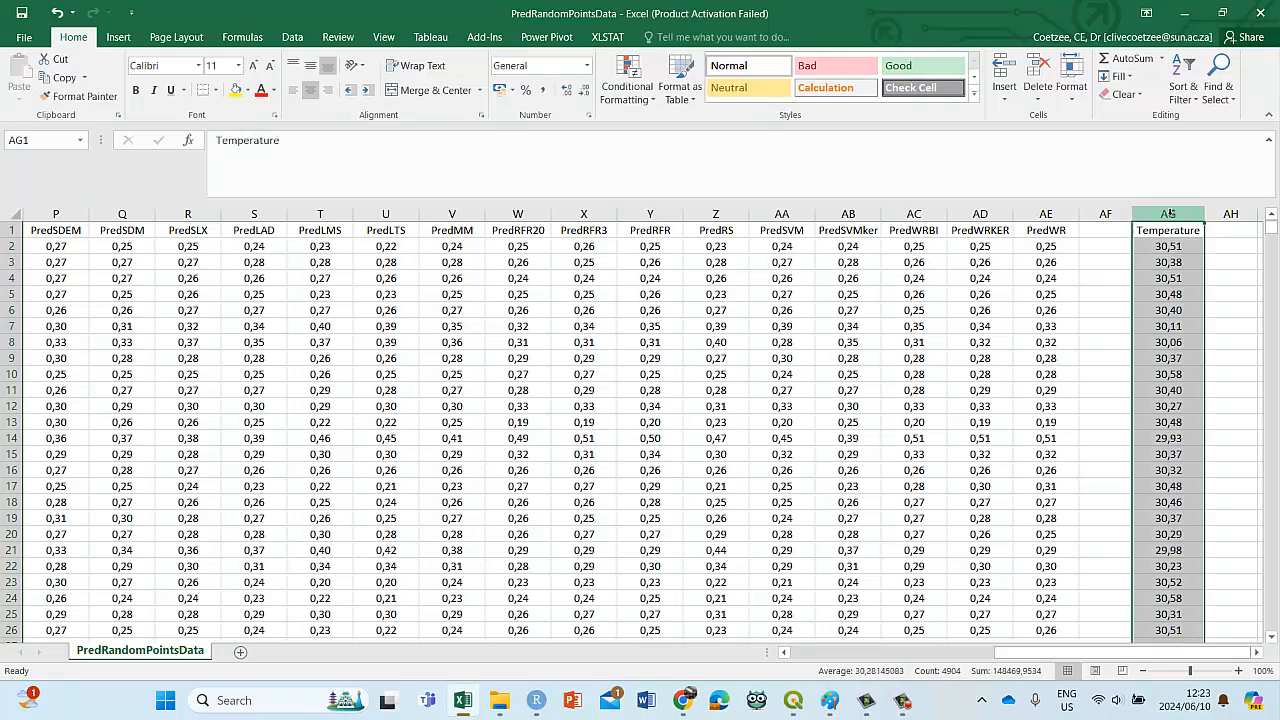
right_click(1172, 220)
left_click(1090, 227)
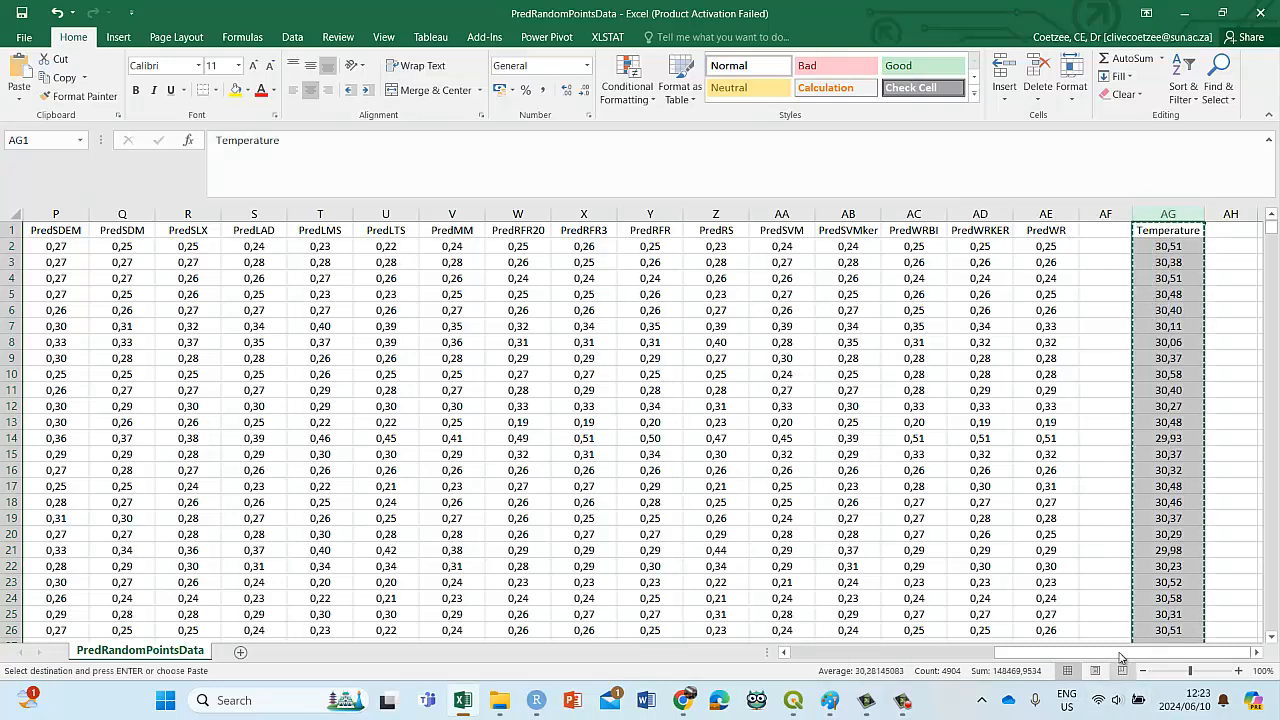
left_click_drag(1022, 658, 810, 660)
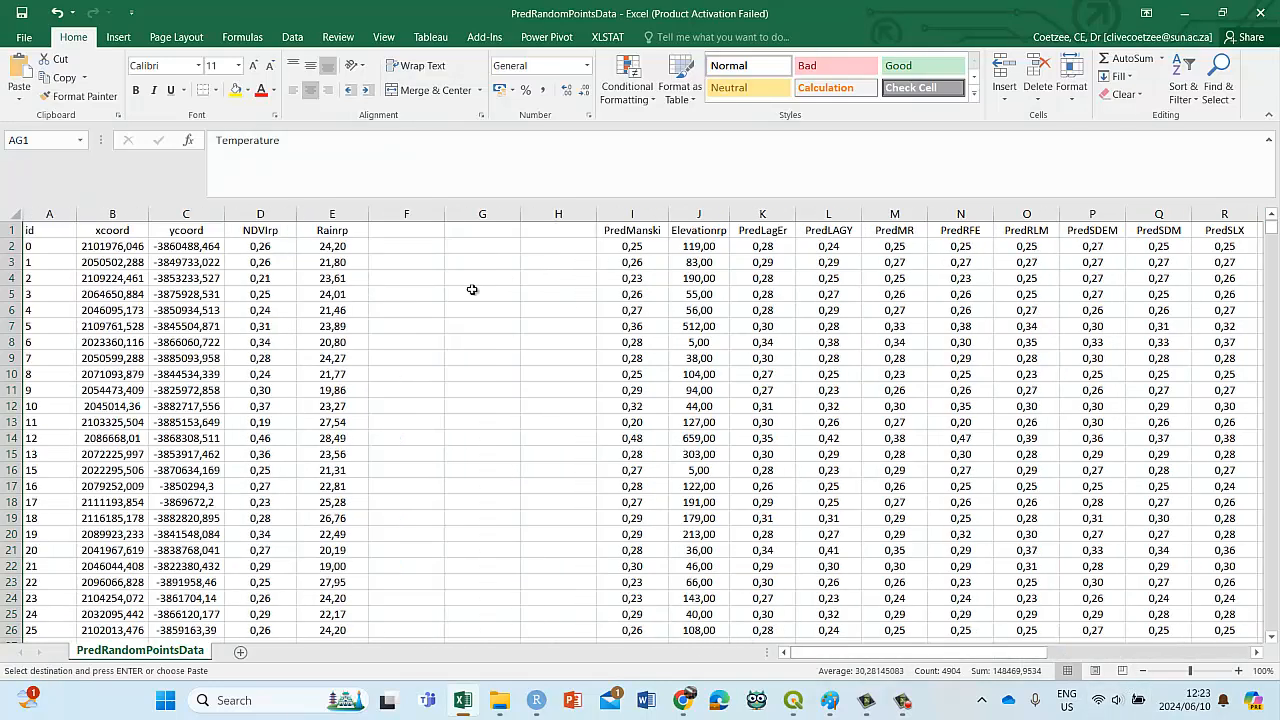
left_click(416, 230)
right_click(416, 230)
left_click(447, 305)
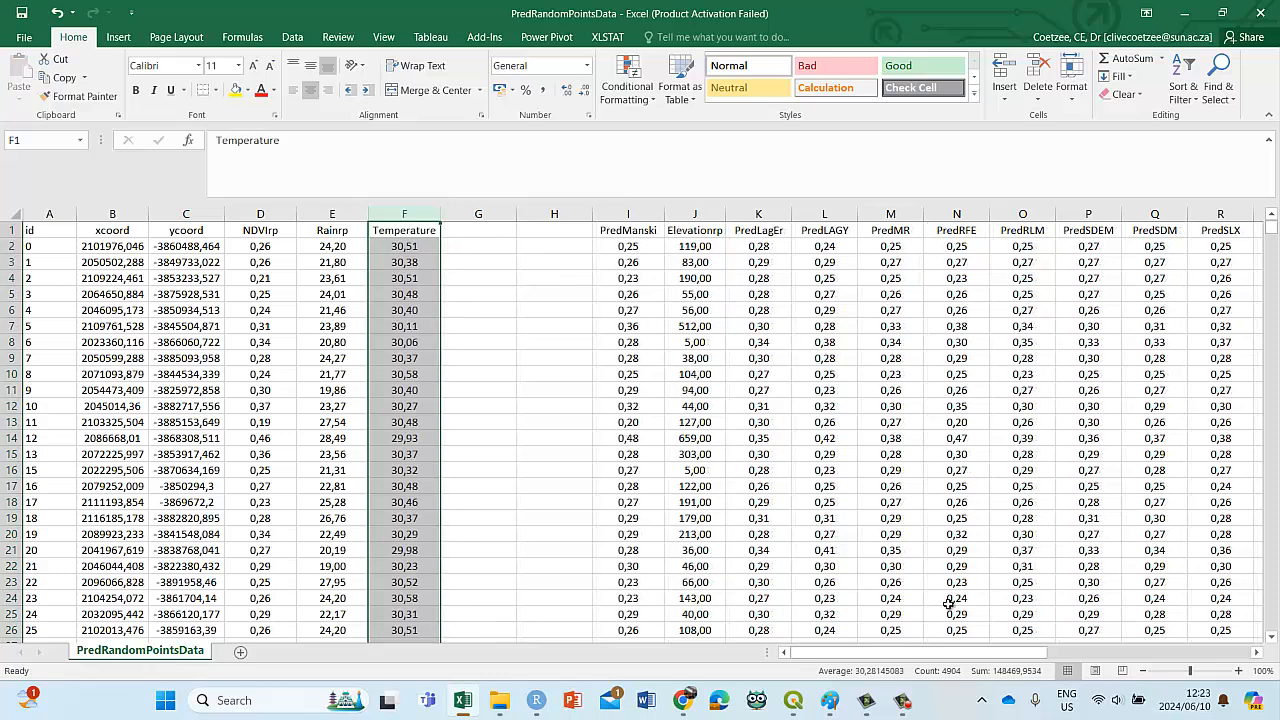
Step: Move the Elevationrp column from column J to the blank column G beside Temperature
left_click(692, 213)
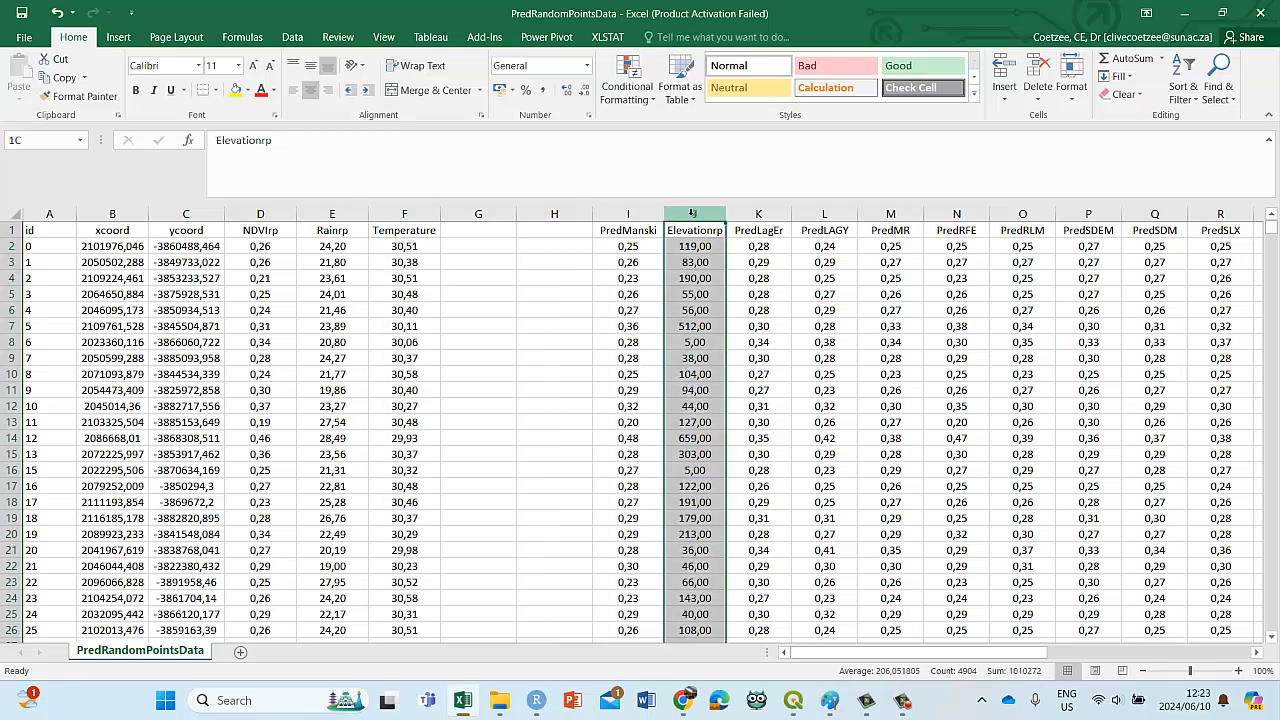
right_click(692, 213)
left_click(715, 223)
left_click(480, 230)
right_click(480, 232)
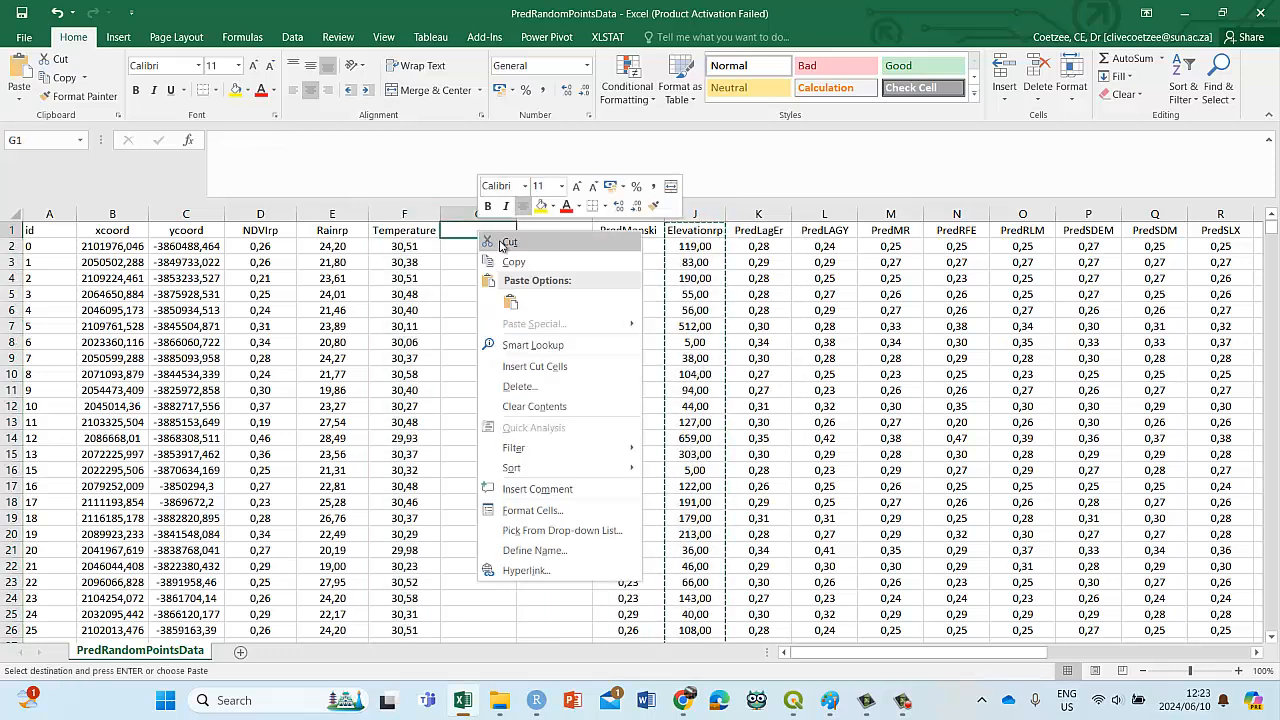
left_click(510, 302)
Step: Delete the empty column J after PredManski and the empty column H after Elevationrp
left_click(682, 213)
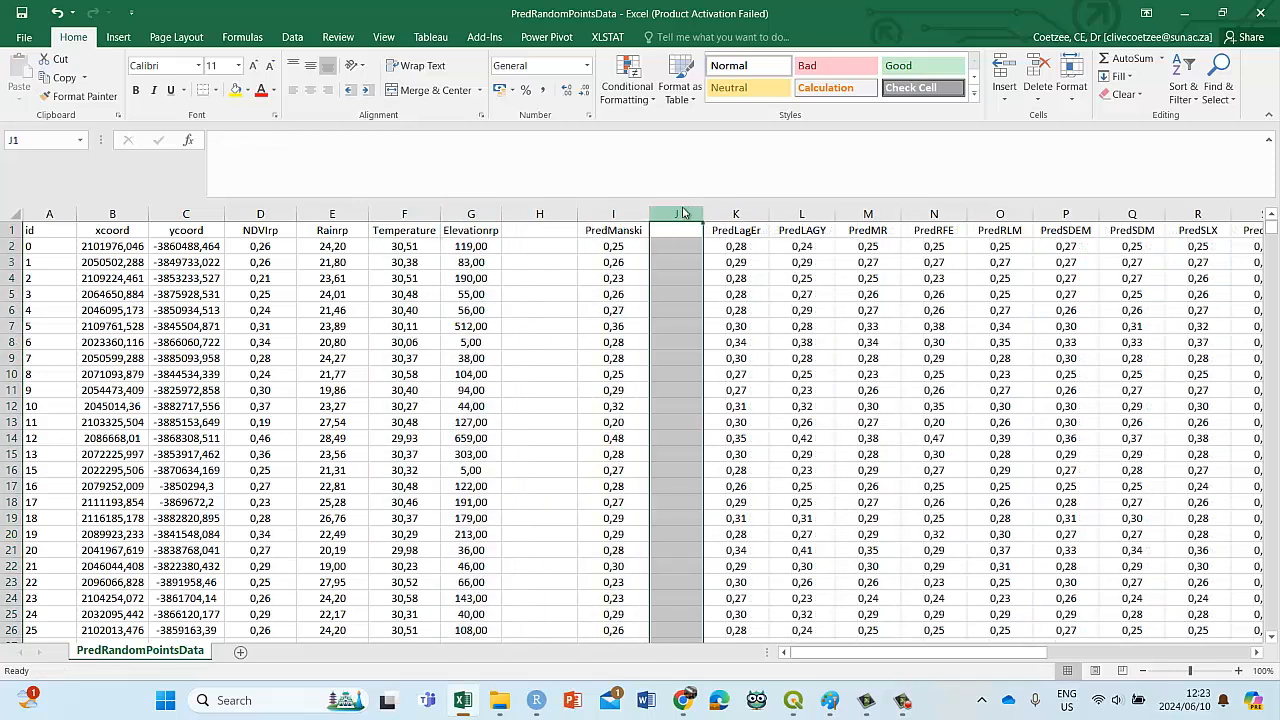
right_click(682, 213)
left_click(705, 334)
left_click(556, 212)
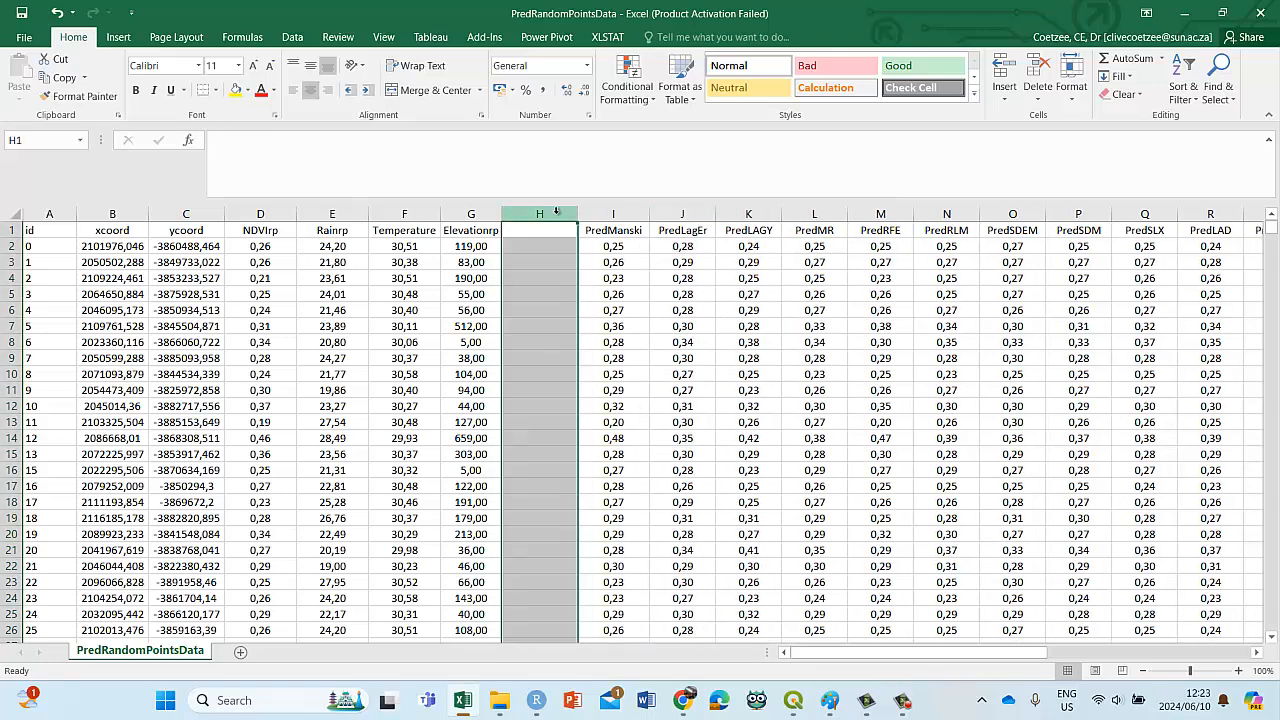
right_click(556, 212)
left_click(600, 333)
Step: Delete the blank columns AD to AG after PredWR
left_click_drag(897, 656, 1107, 660)
left_click_drag(973, 214, 1101, 216)
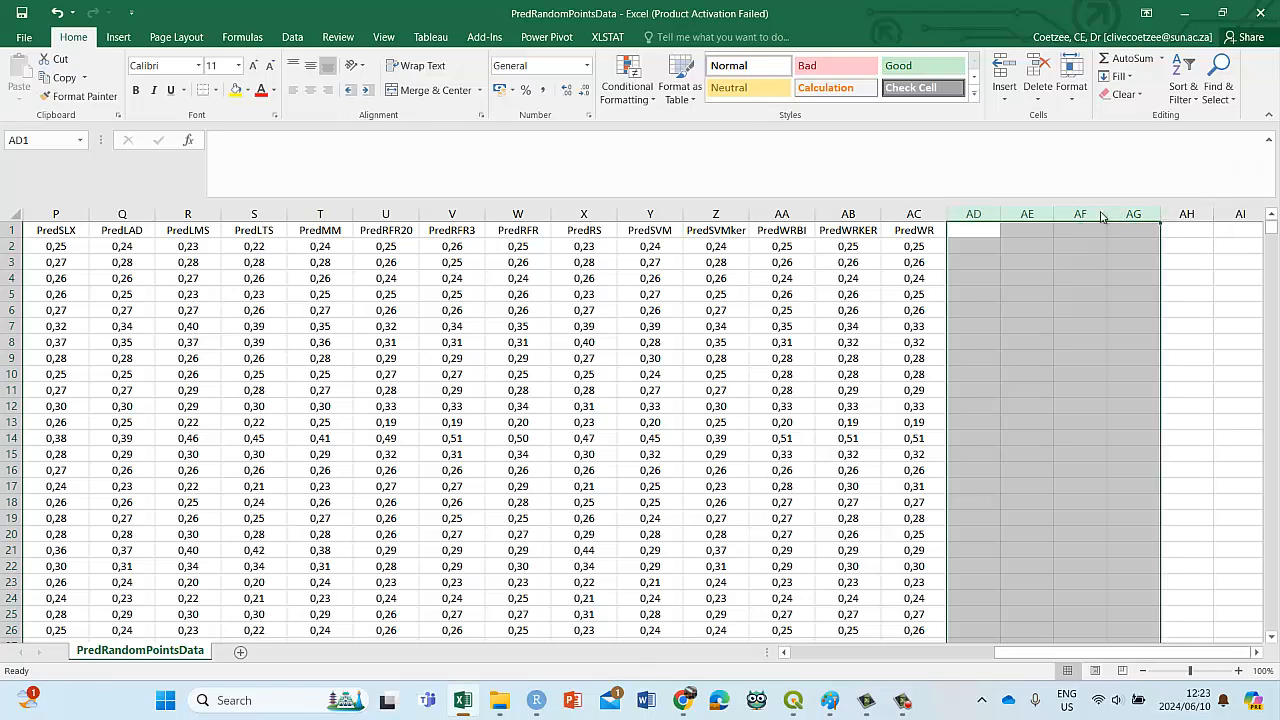
right_click(1101, 216)
left_click(1150, 347)
Step: Examine the NDVIrp column against the prediction columns from PredManski to PredWR
left_click_drag(1000, 657, 720, 660)
left_click(268, 231)
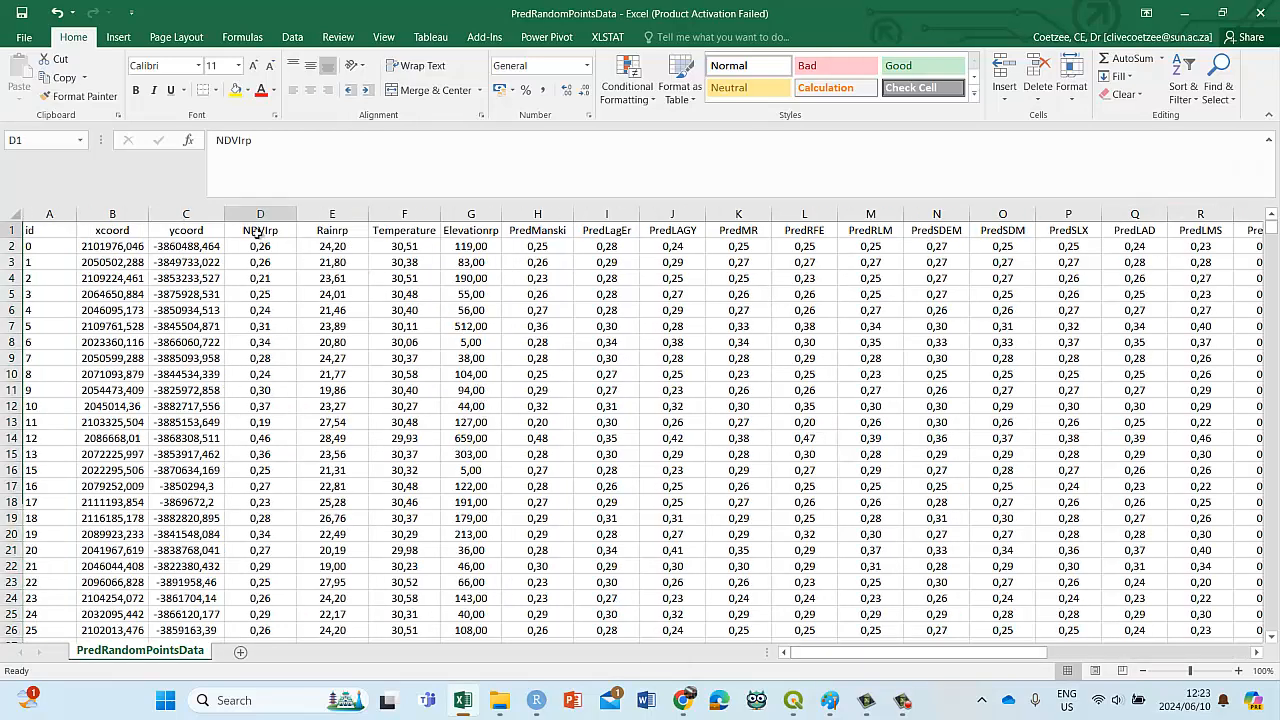
left_click_drag(540, 231, 1112, 293)
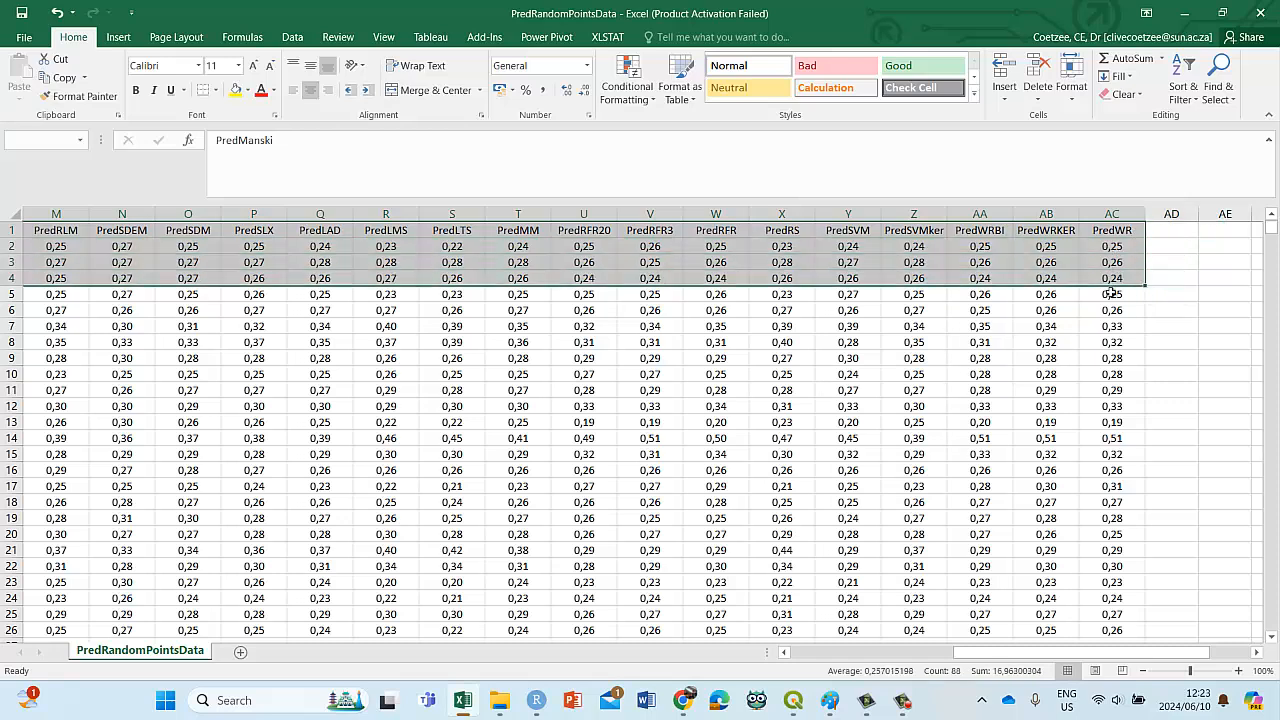
left_click_drag(1083, 655, 917, 655)
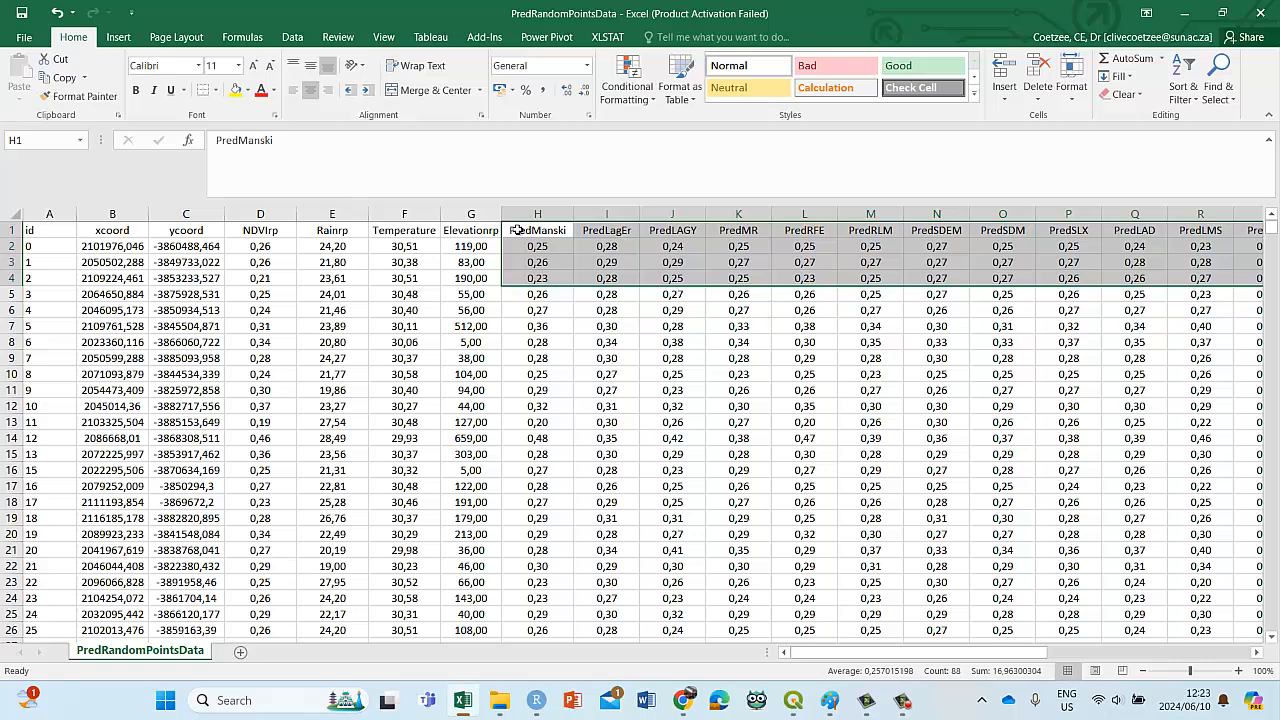
left_click(262, 230)
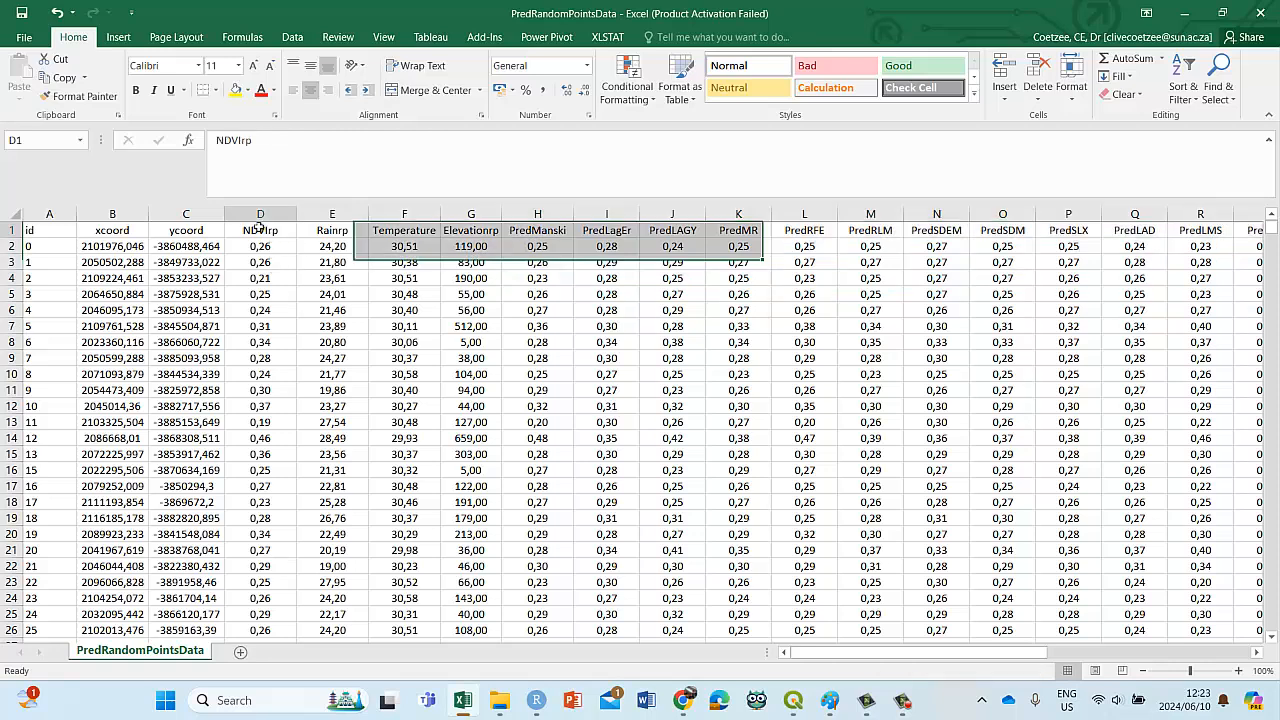
left_click(548, 230)
left_click_drag(606, 230, 540, 262)
left_click(690, 230)
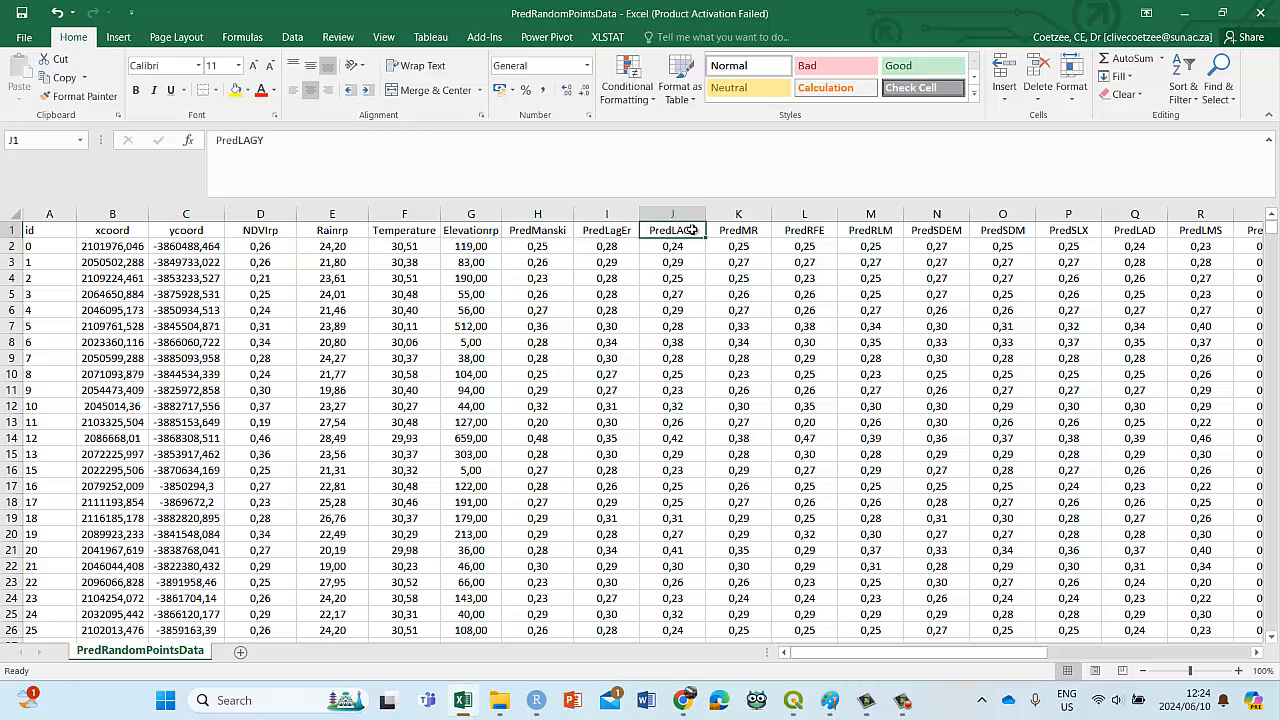
left_click(745, 230)
left_click(563, 235)
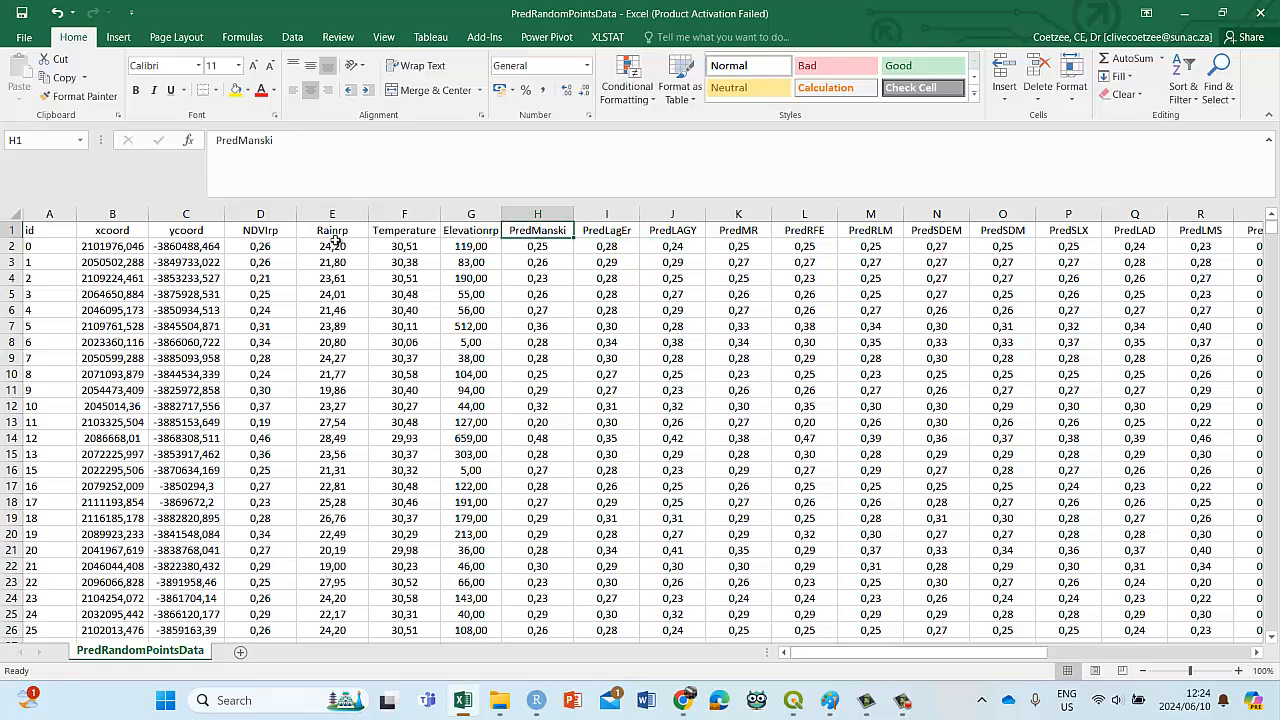
left_click(268, 238)
scroll(460, 326, "down", 3)
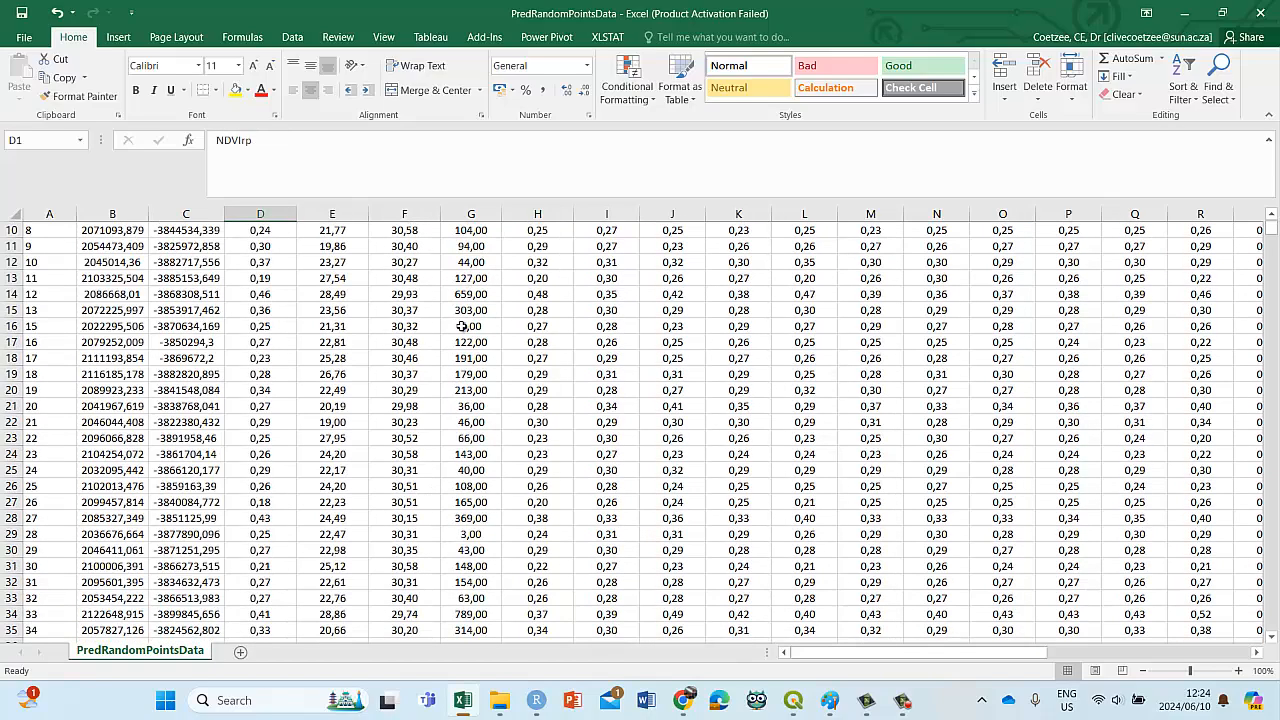
scroll(460, 326, "up", 3)
Step: Enter the row label Correlation in cell A4906 below the last data row
left_click(537, 213)
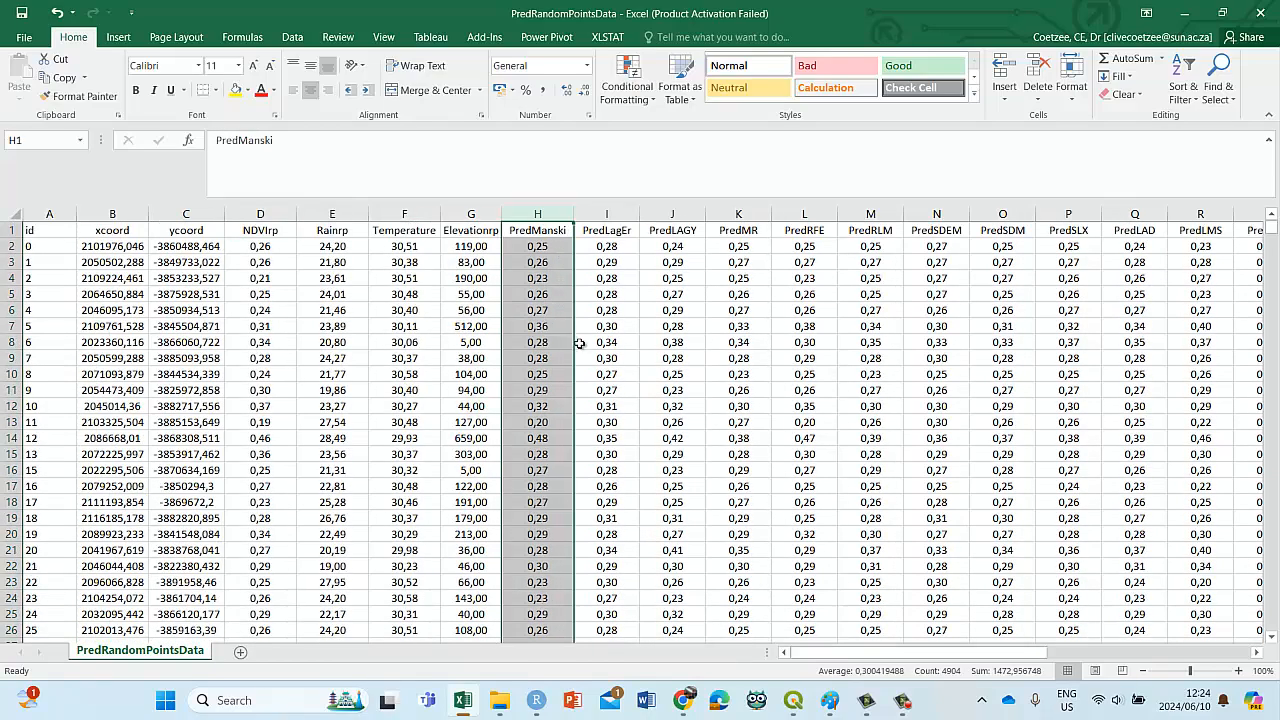
scroll(850, 300, "down", 4)
left_click_drag(1273, 252, 1273, 624)
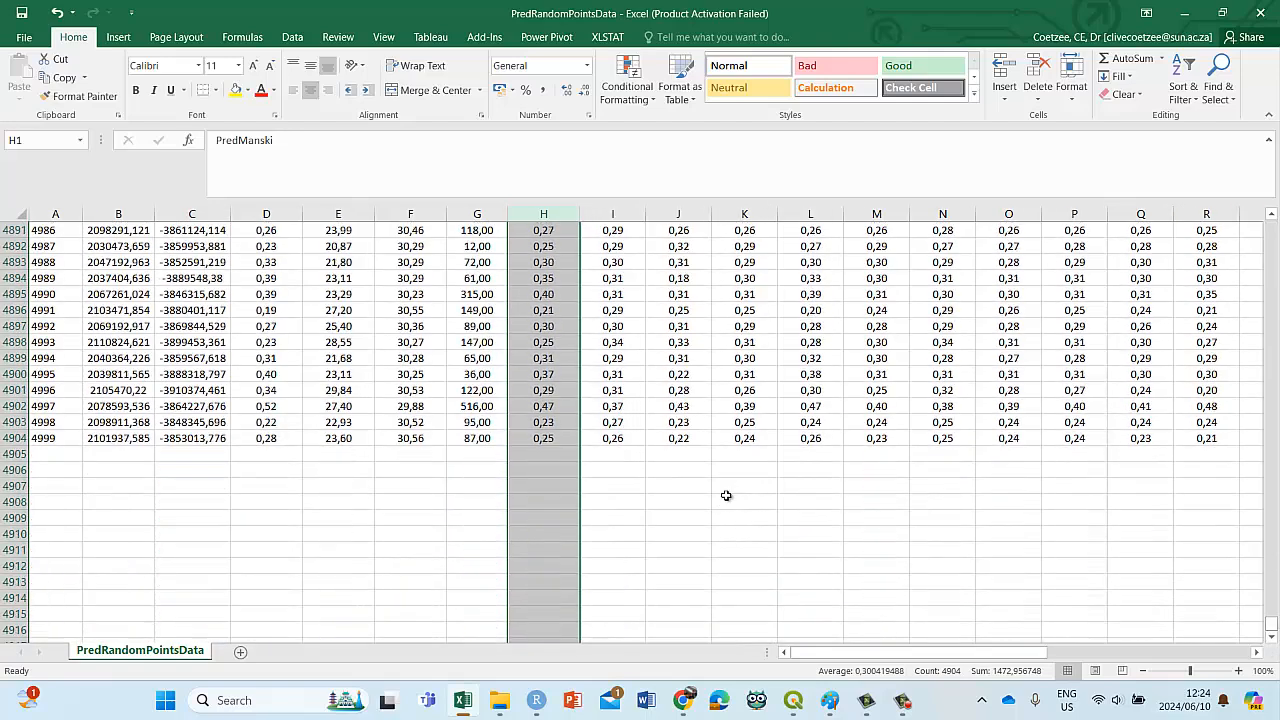
left_click(545, 470)
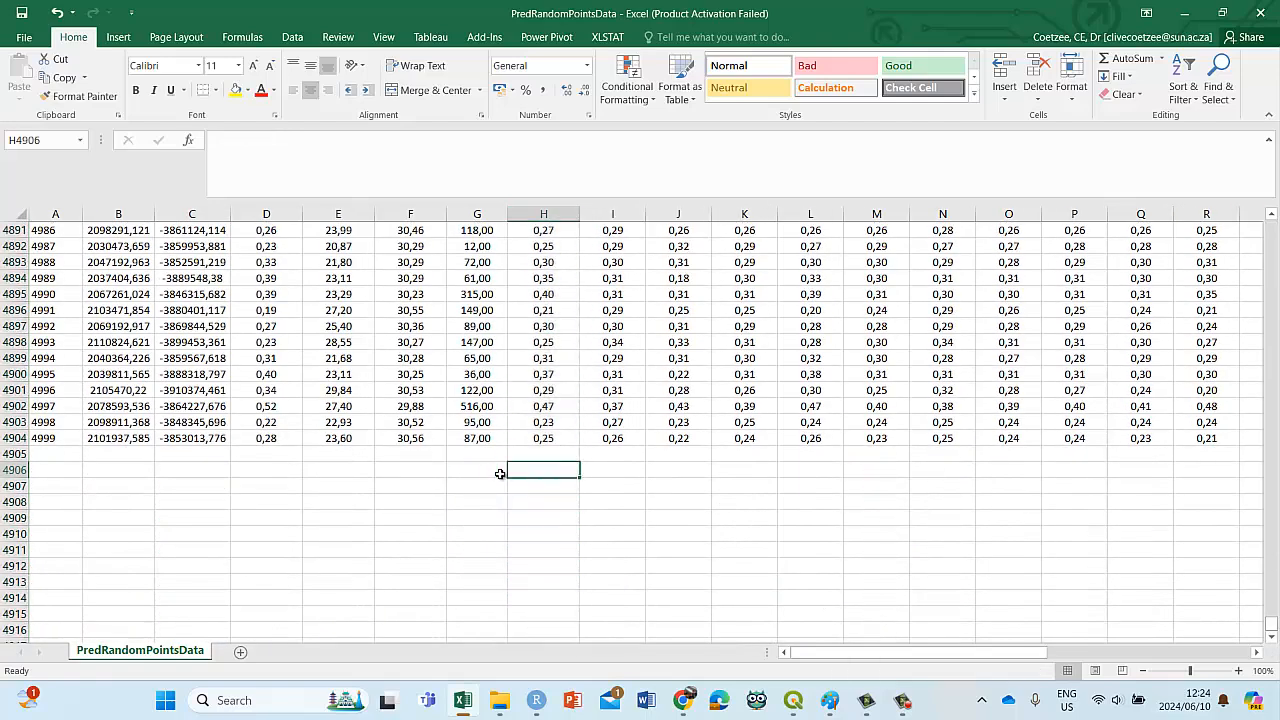
left_click(66, 470)
type("Correlation")
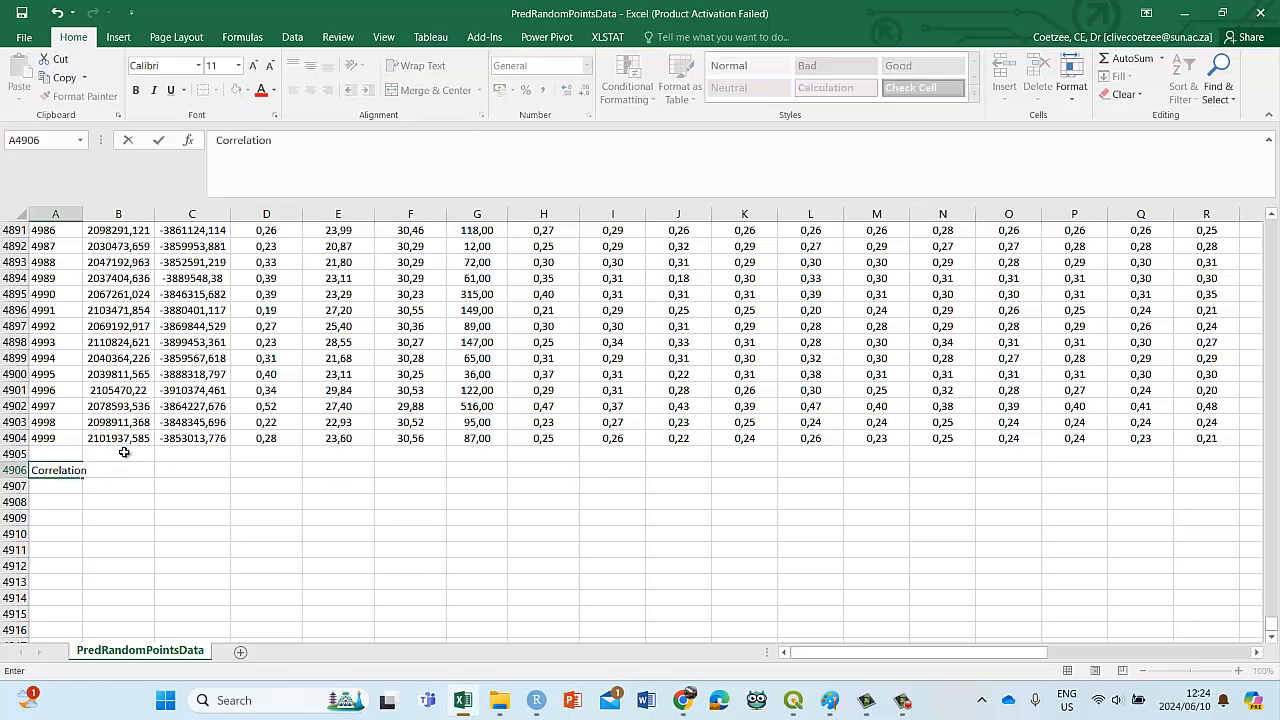
left_click_drag(158, 490, 149, 496)
left_click(66, 483)
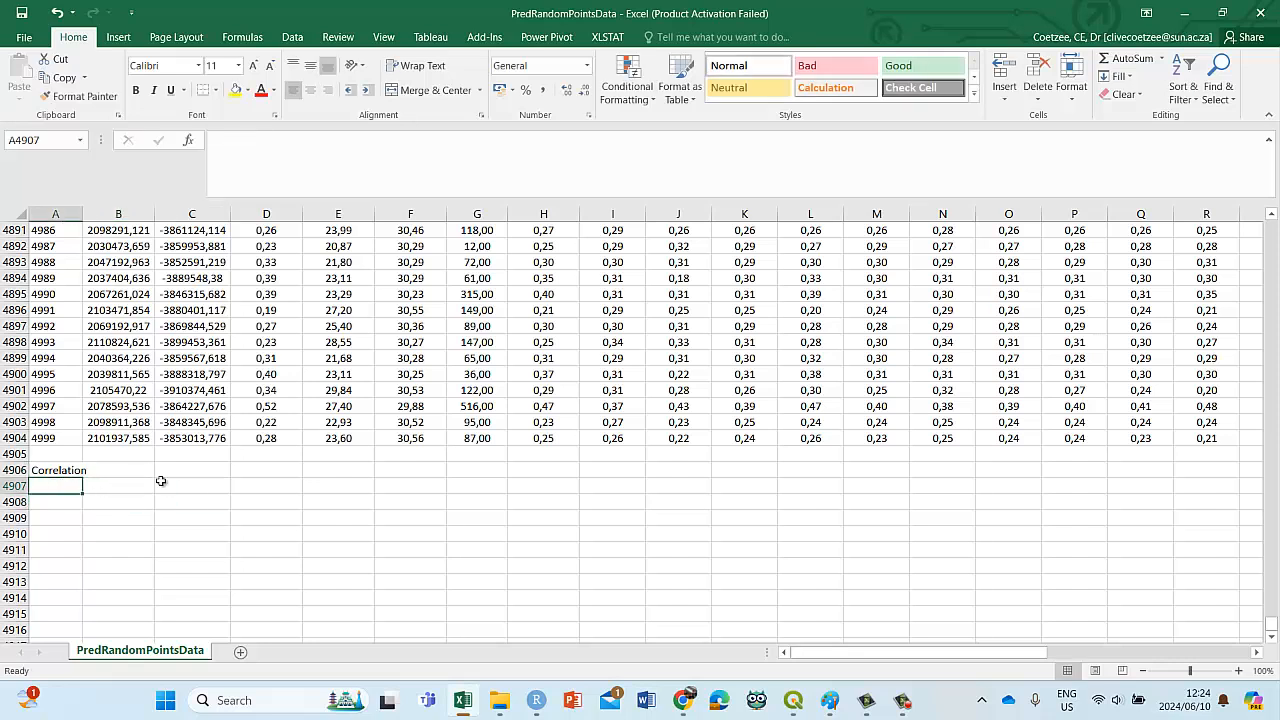
Step: Start a CORREL function in cell H4906 with the NDVIrp range D2:D4904 as its first array
left_click(521, 473)
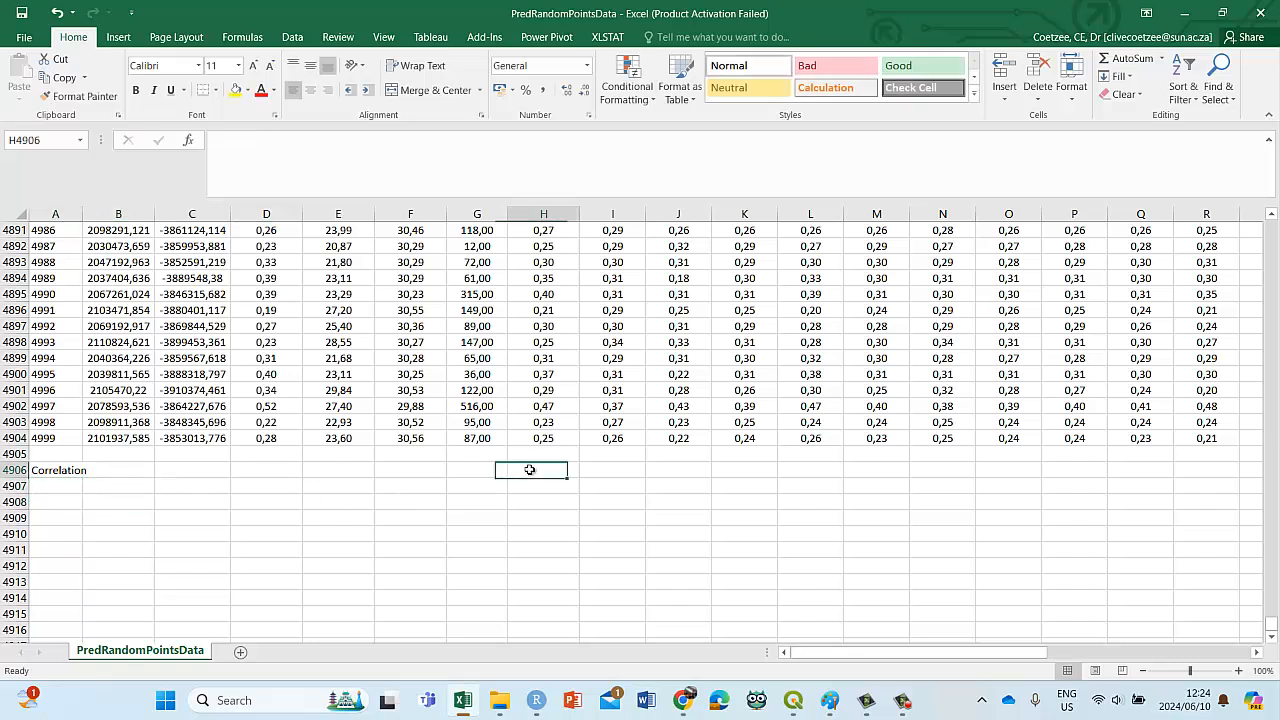
mouse_move(1272, 617)
left_mouse_down()
mouse_move(1273, 192)
mouse_move(1272, 625)
left_mouse_up()
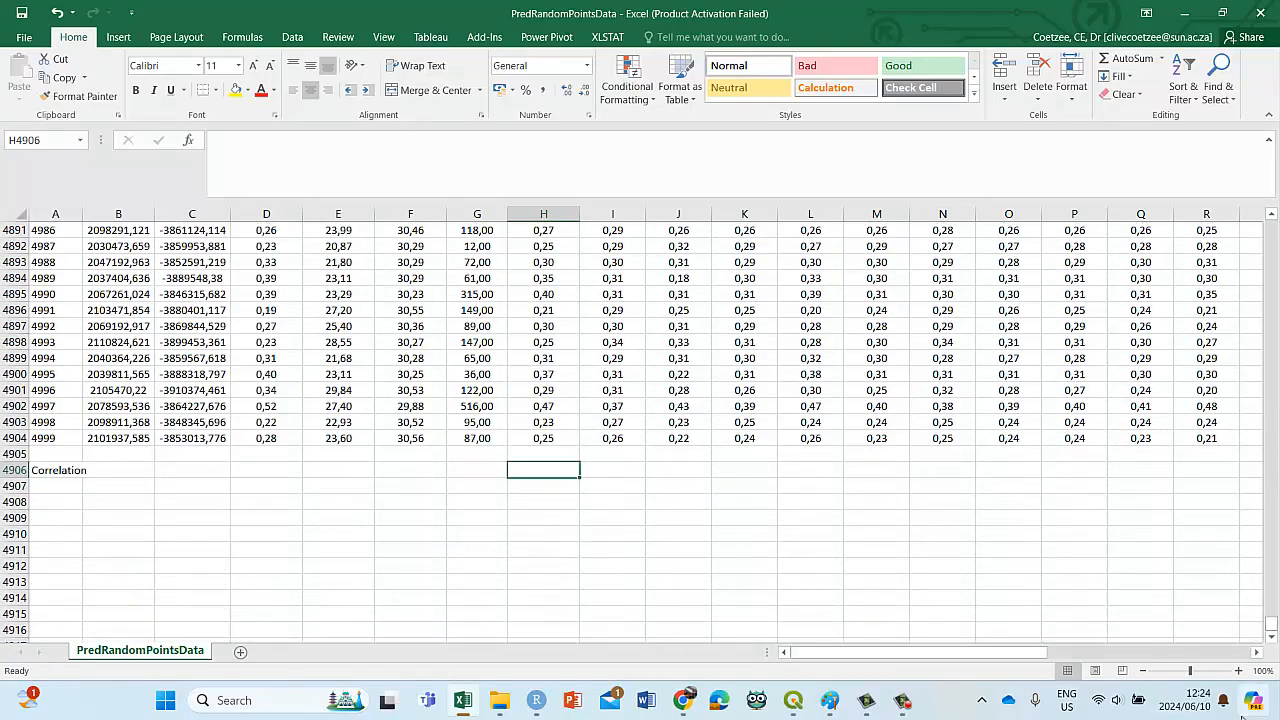
type("=corr")
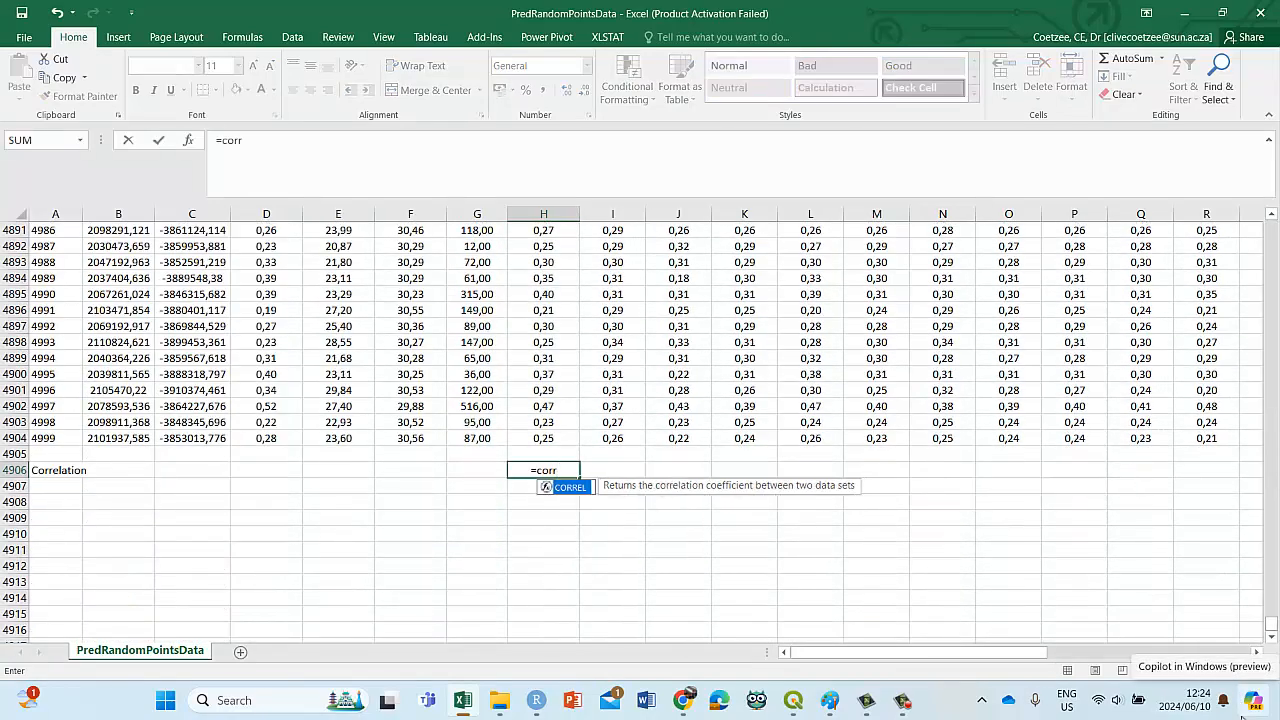
type("el(")
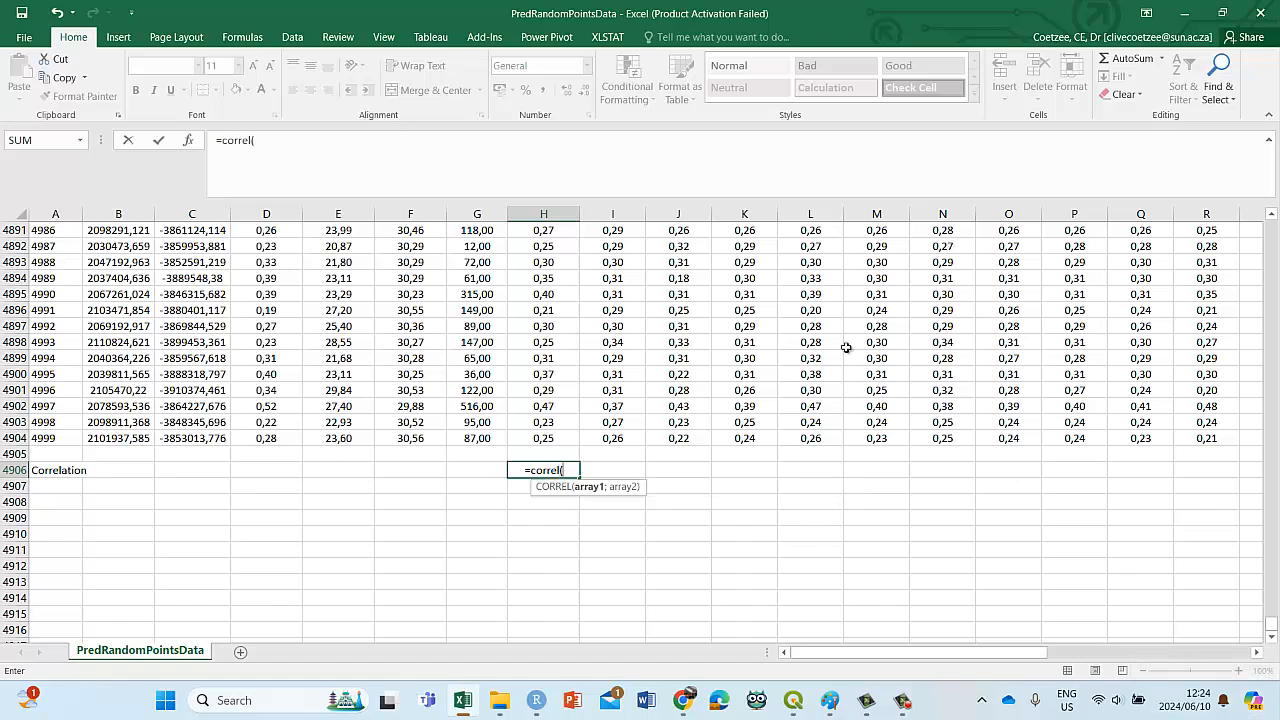
left_click(250, 143)
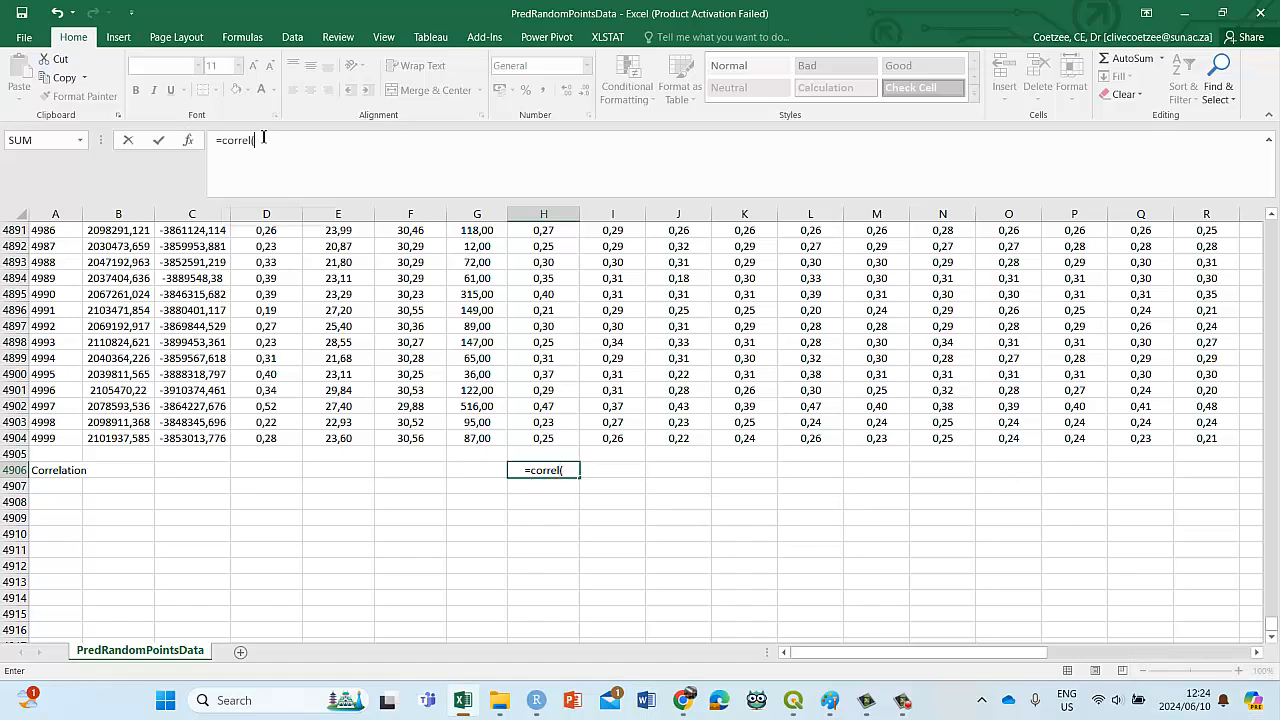
left_click(189, 141)
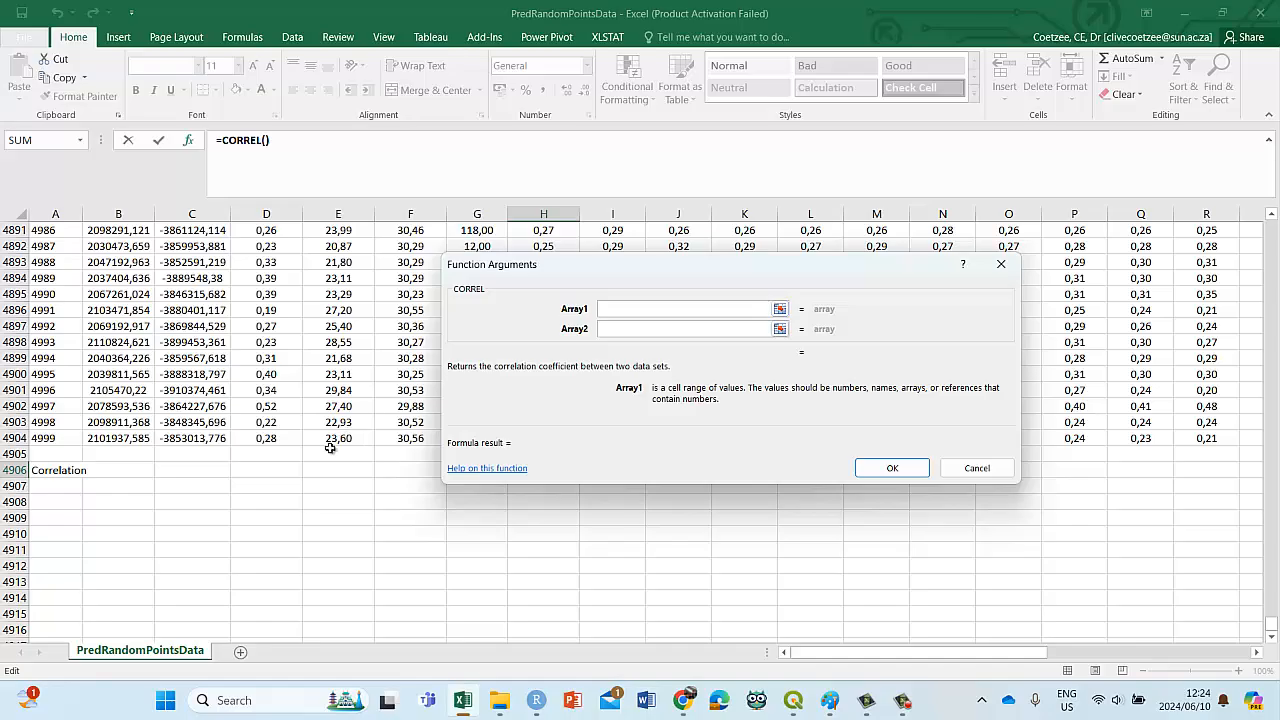
left_click_drag(285, 442, 160, 218)
left_click_drag(225, 2, 278, 0)
left_click_drag(278, 2, 270, 246)
Step: Set the CORREL function's second array to the Rainrp range E2:E4904 and complete the formula
left_click(628, 330)
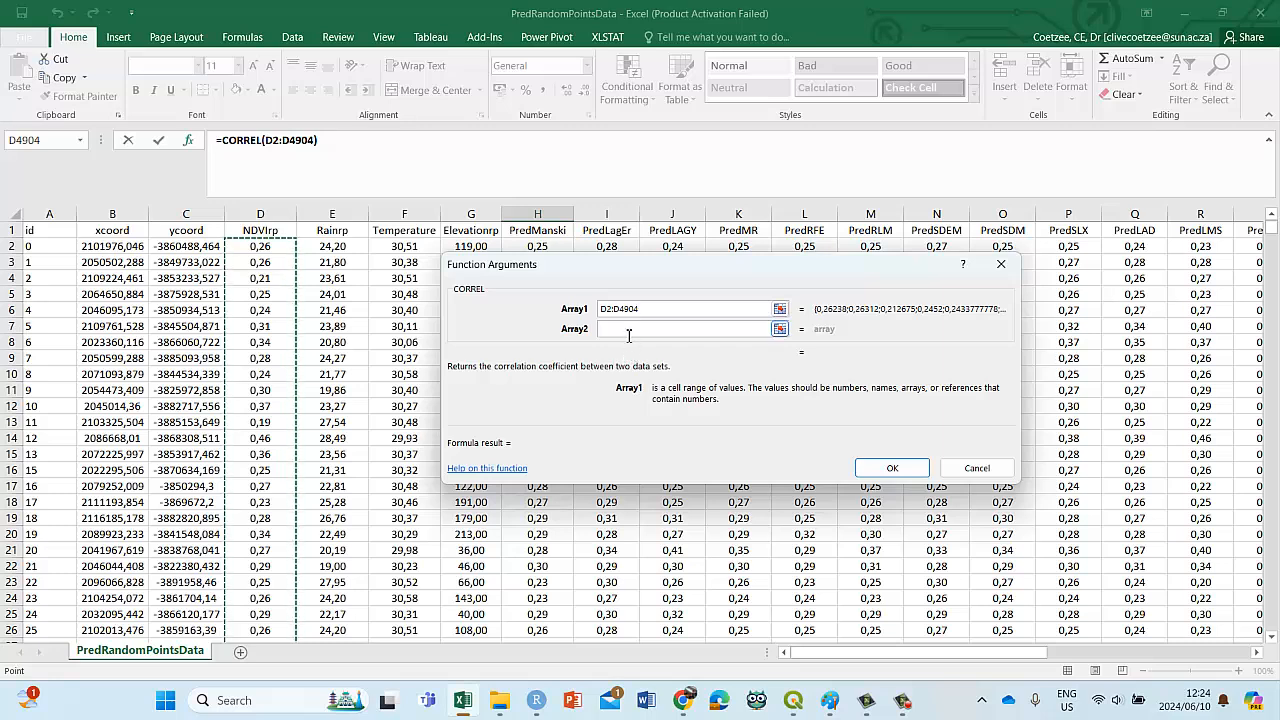
left_click(349, 251)
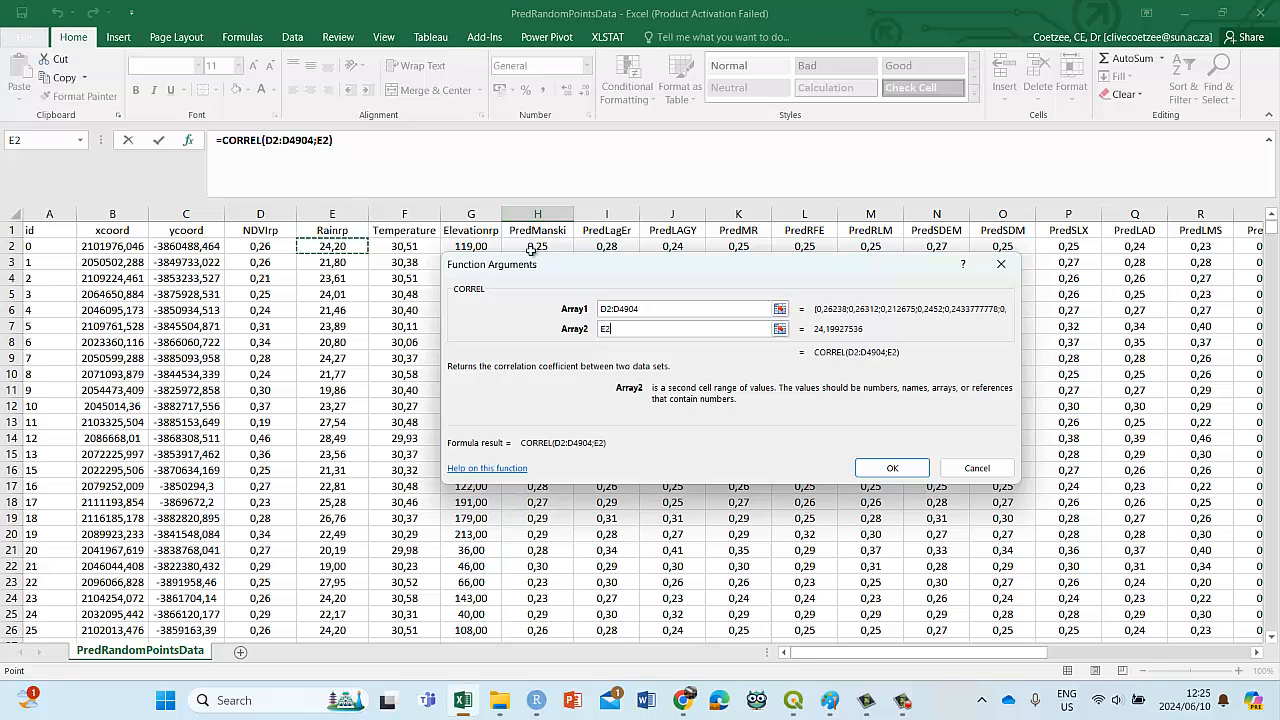
key("F8")
key("BackSpace")
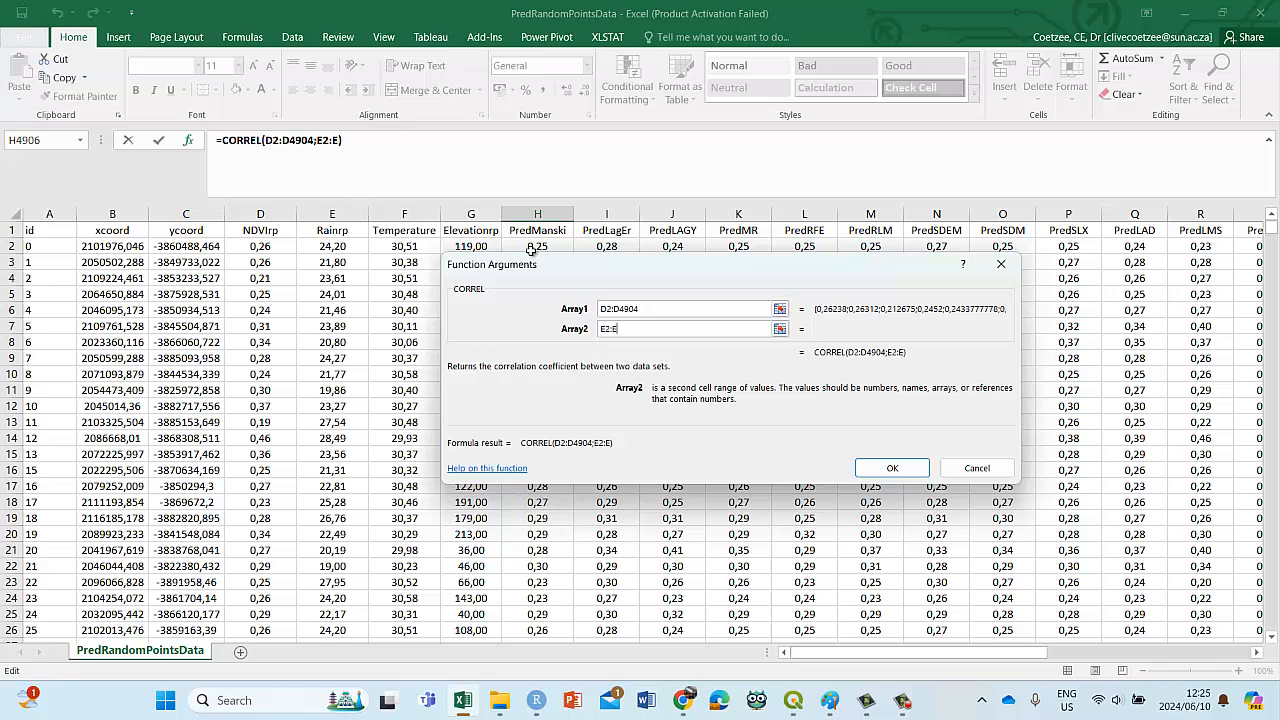
type("4")
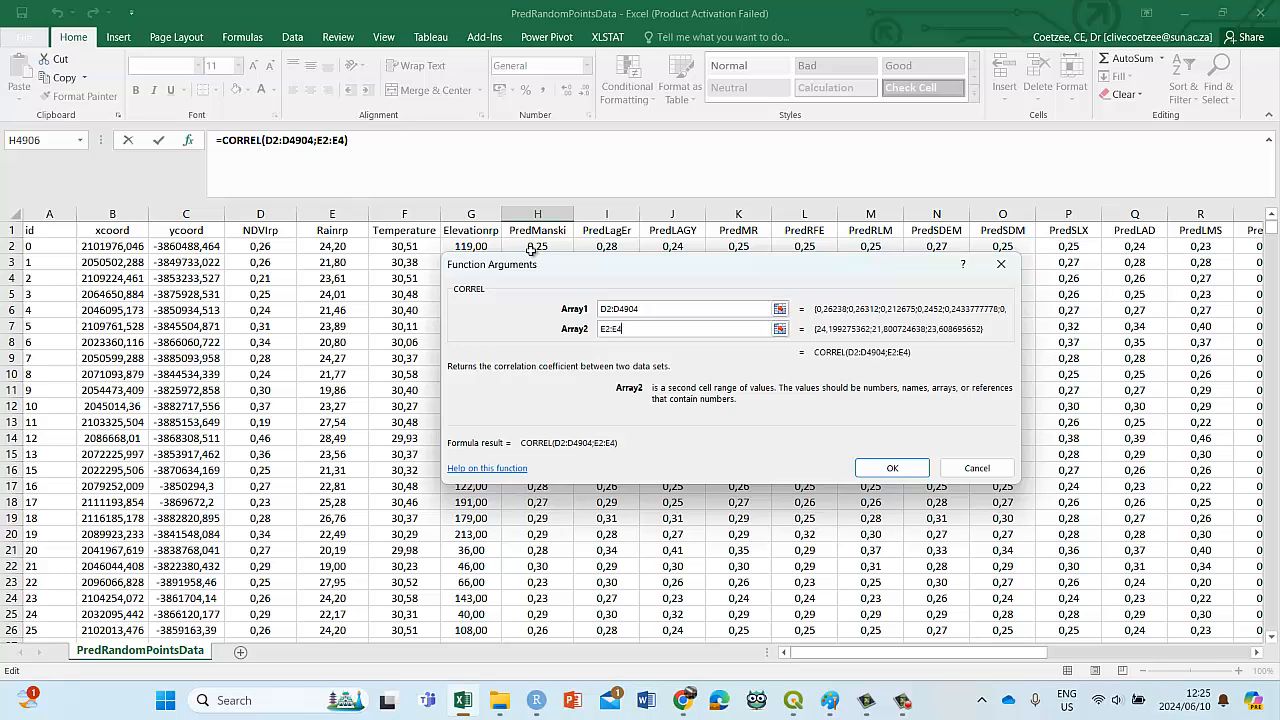
type("904")
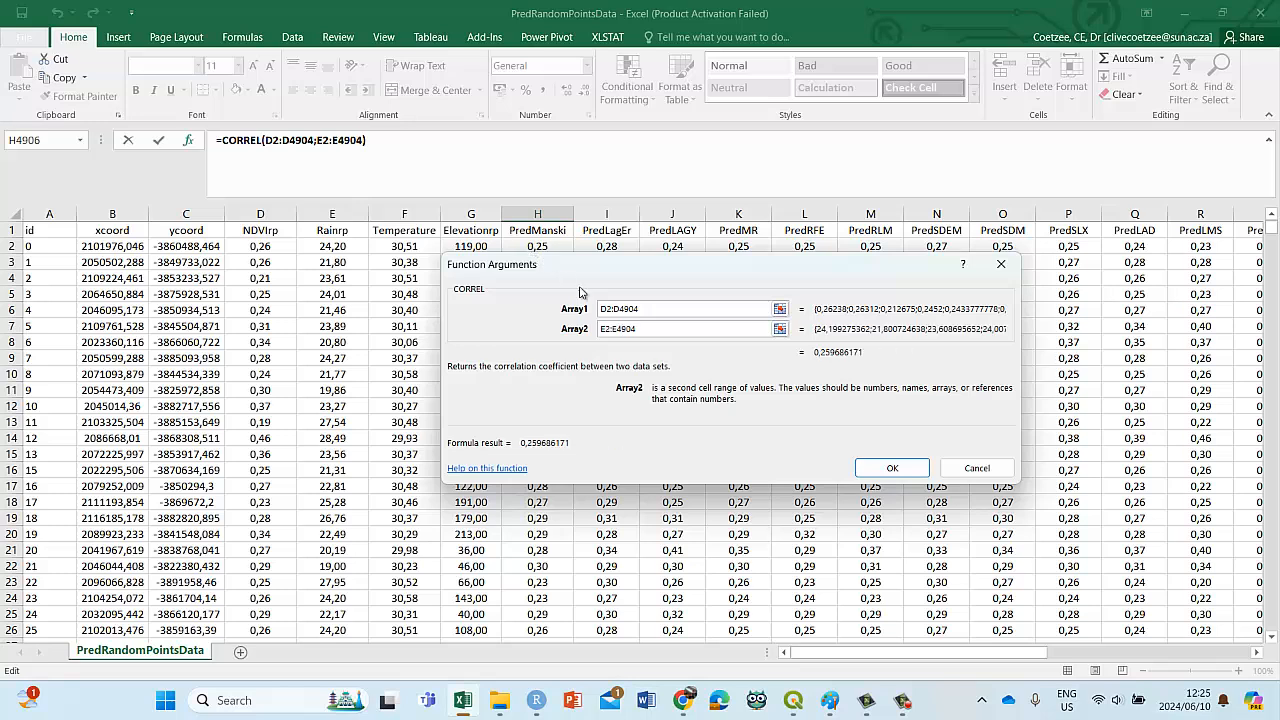
left_click(865, 460)
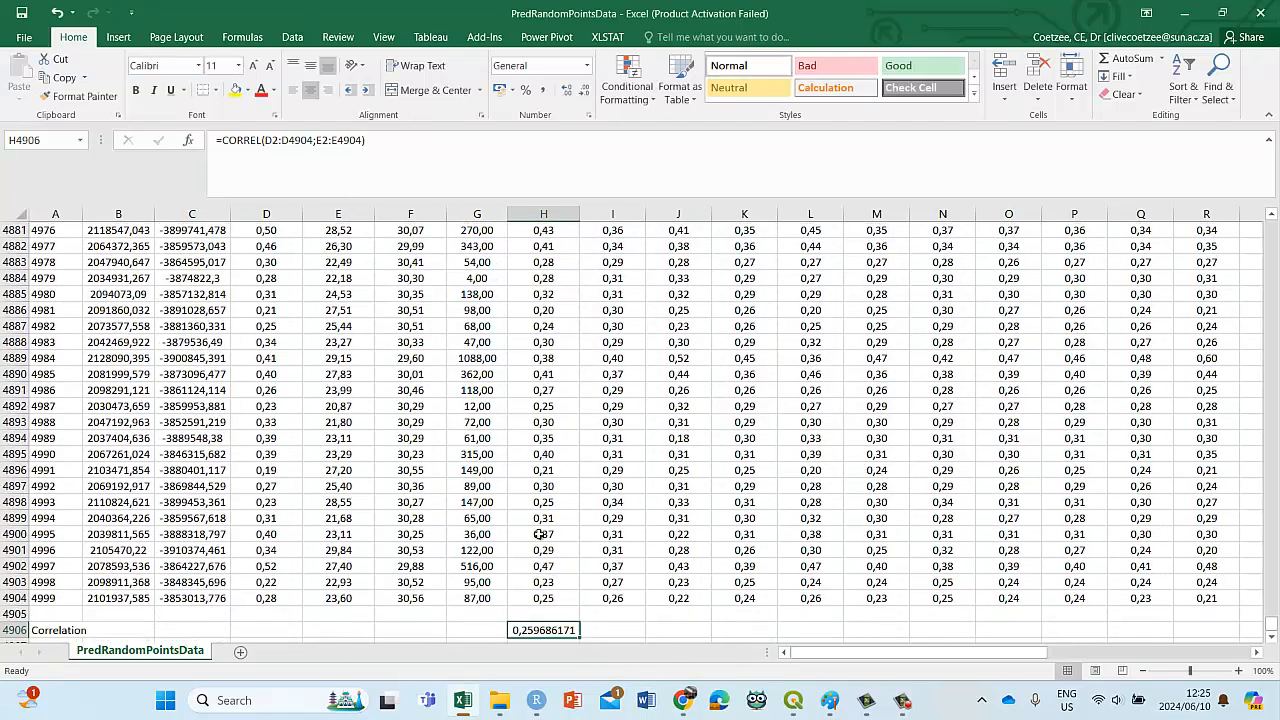
Step: Format the correlation result in cell H4906 as a Number and make it bold
right_click(543, 630)
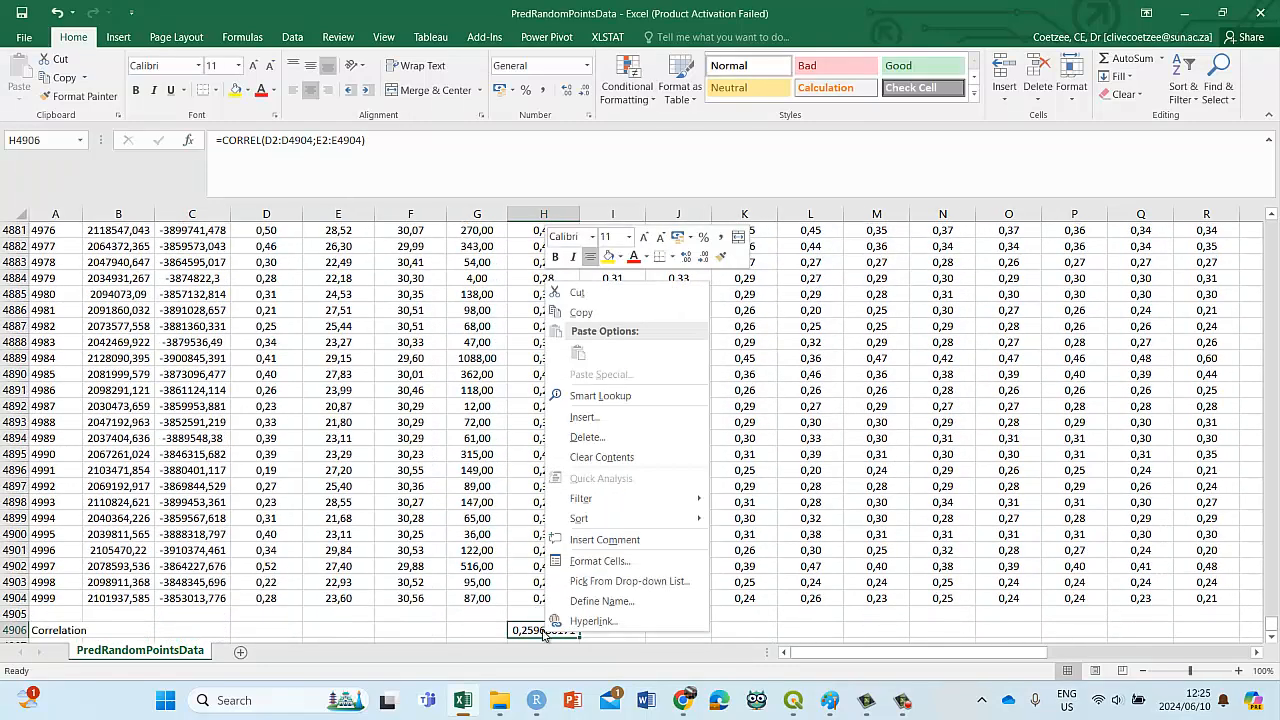
left_click(585, 560)
left_click(383, 363)
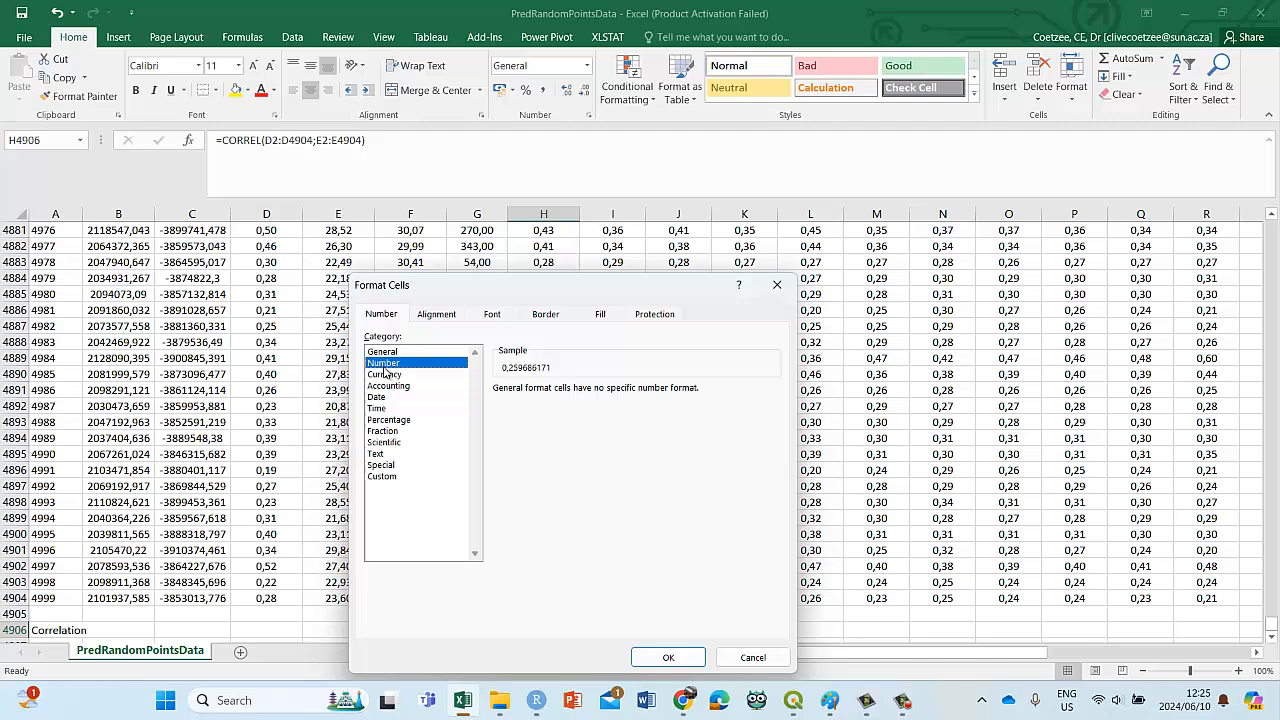
left_click(668, 657)
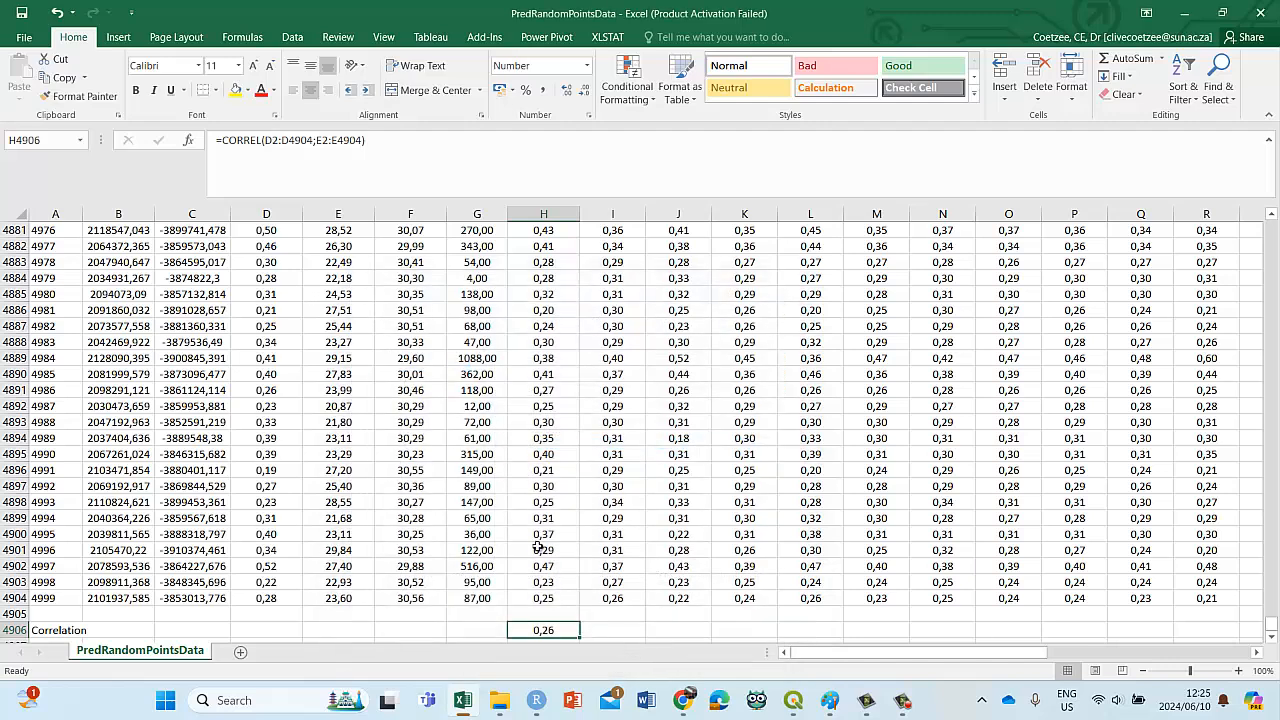
left_click(136, 90)
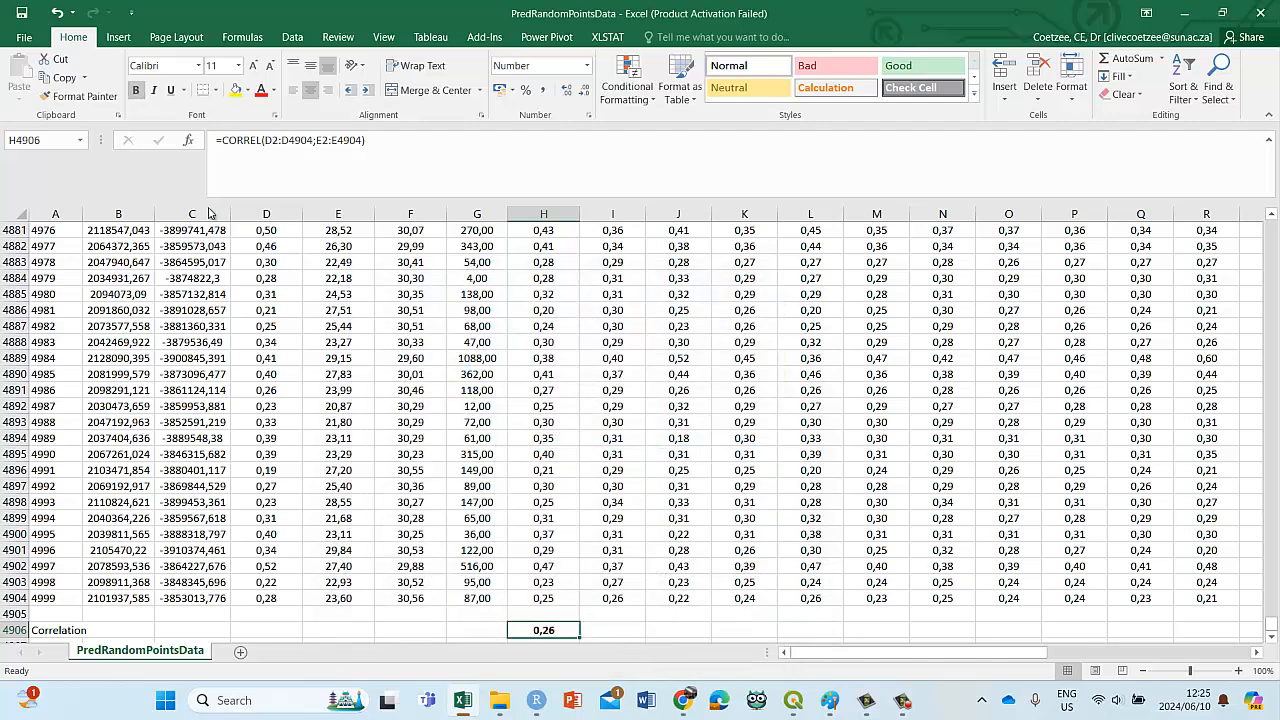
Step: Lock the column of the first array in H4906's CORREL formula as $D2:$D4904
left_click(268, 143)
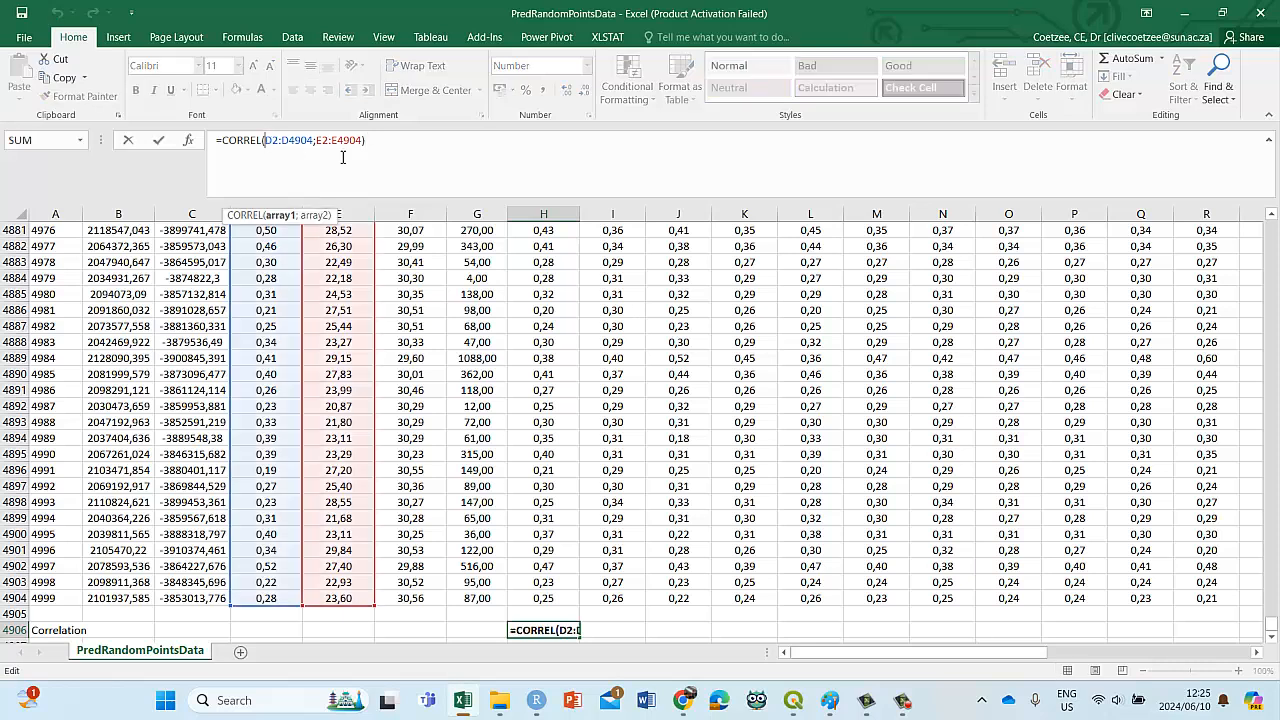
type("$")
left_click(289, 140)
type("$")
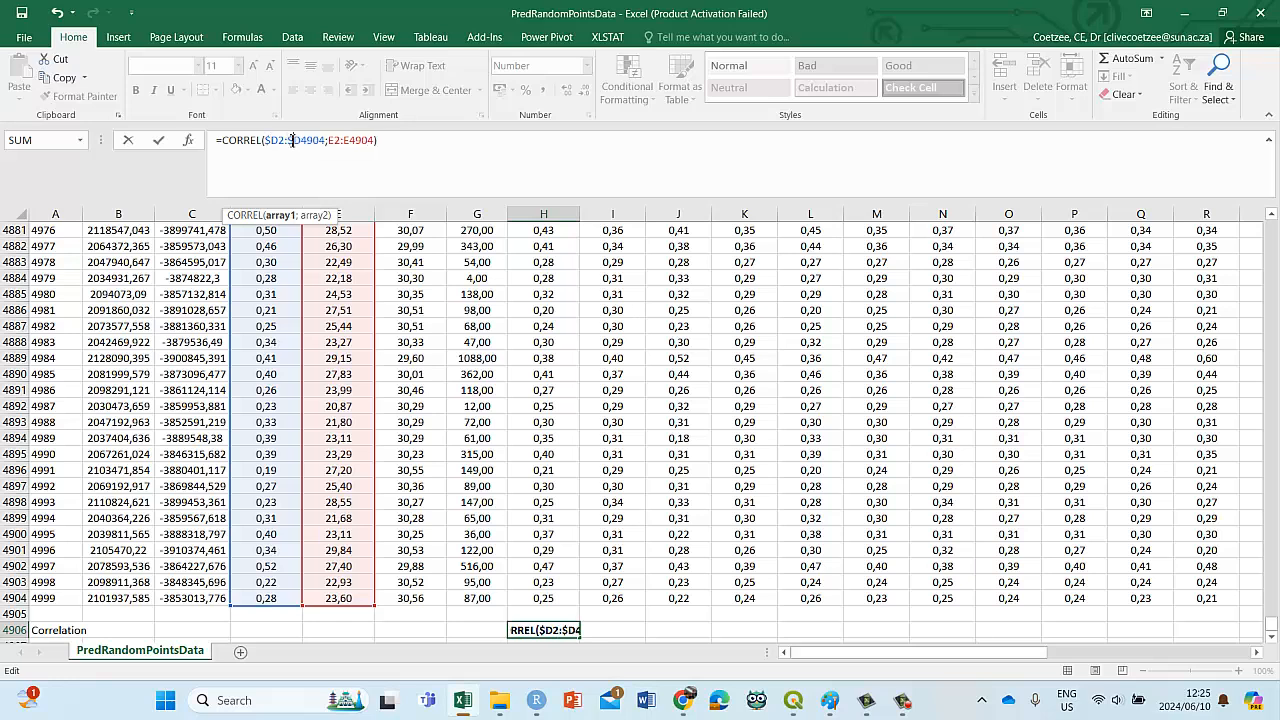
key("Return")
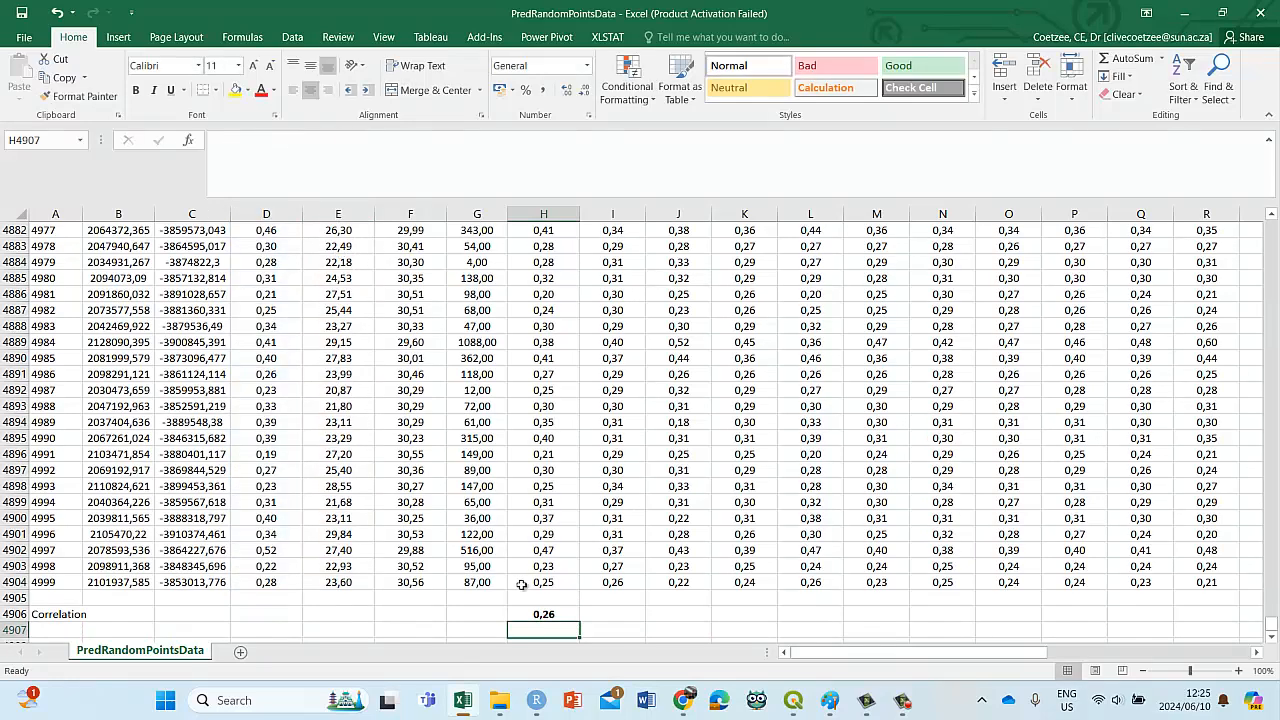
Step: Change the second array of H4906's CORREL formula to the PredManski range H2:H4904
left_click(543, 612)
left_click(297, 140)
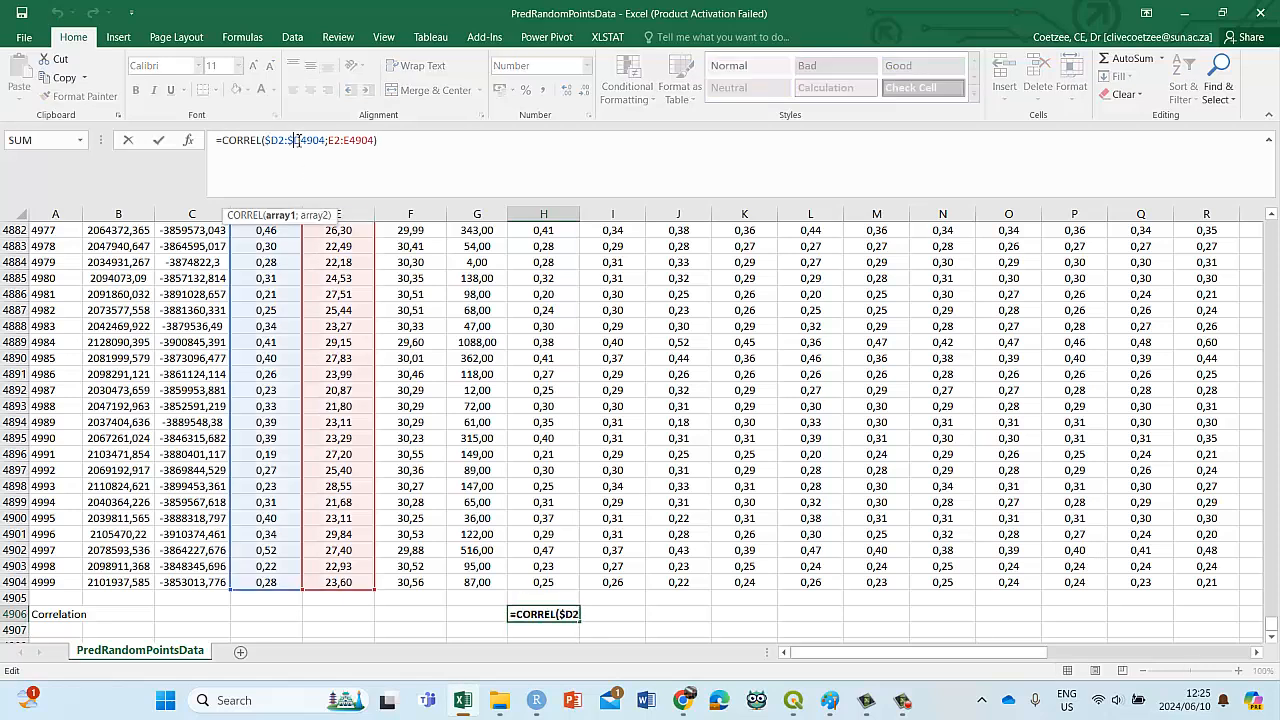
left_click(335, 140)
key("BackSpace")
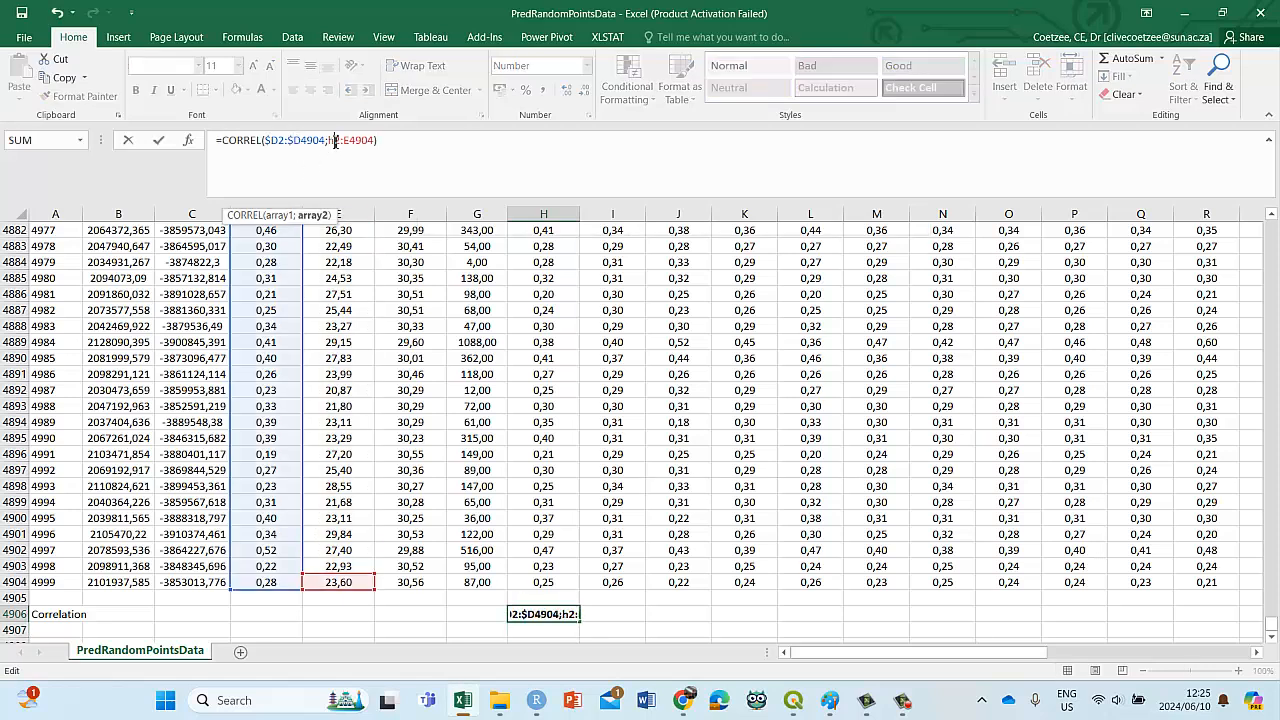
type("h")
left_click(350, 140)
key("BackSpace")
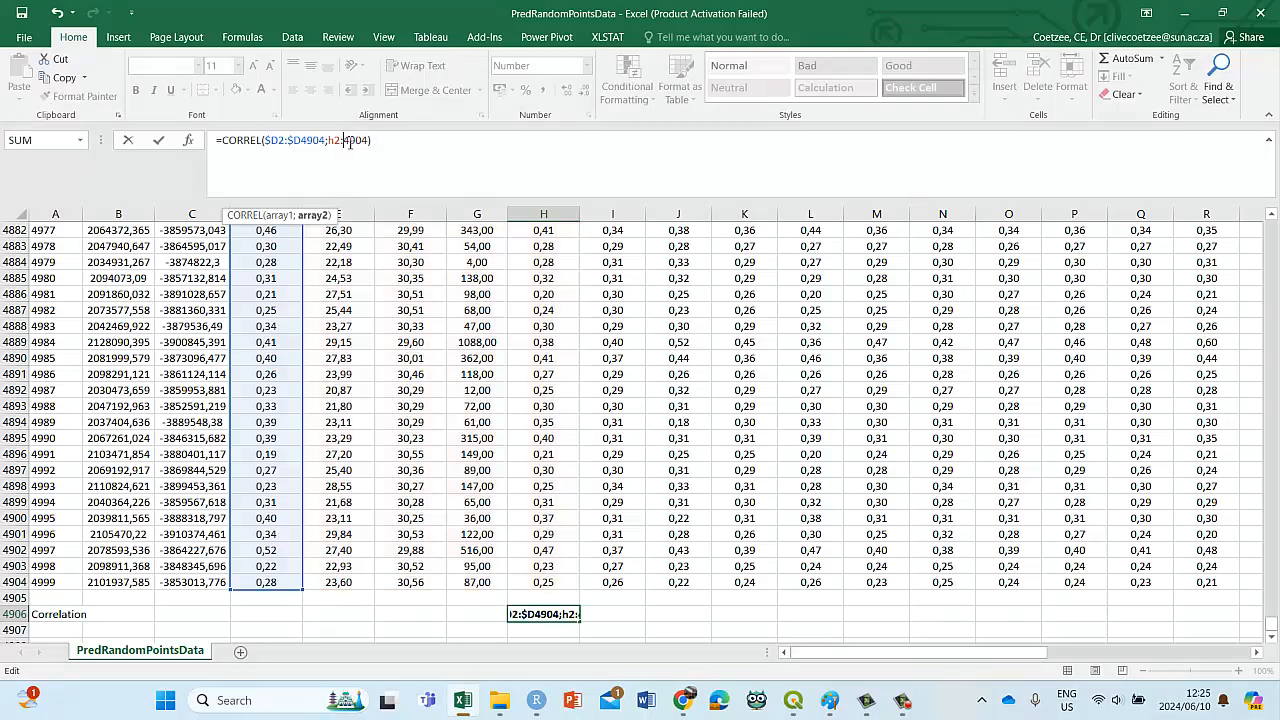
type("h")
key("ctrl+Return")
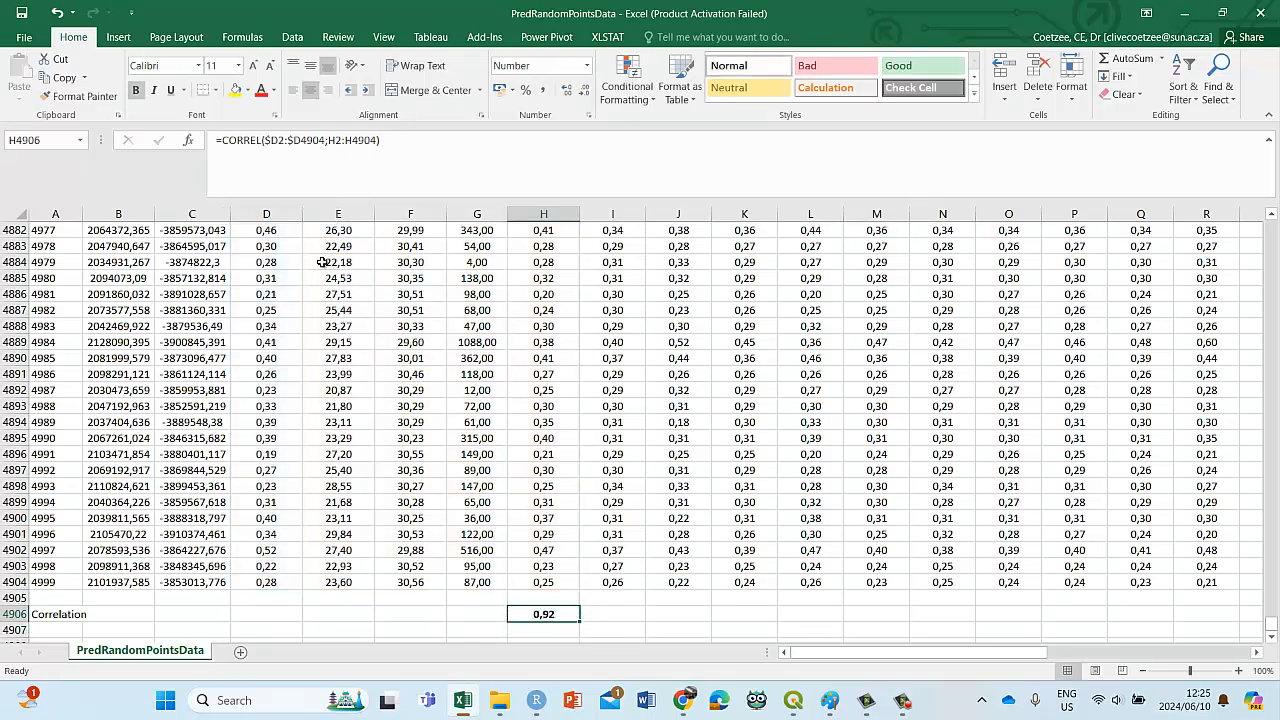
left_click(283, 141)
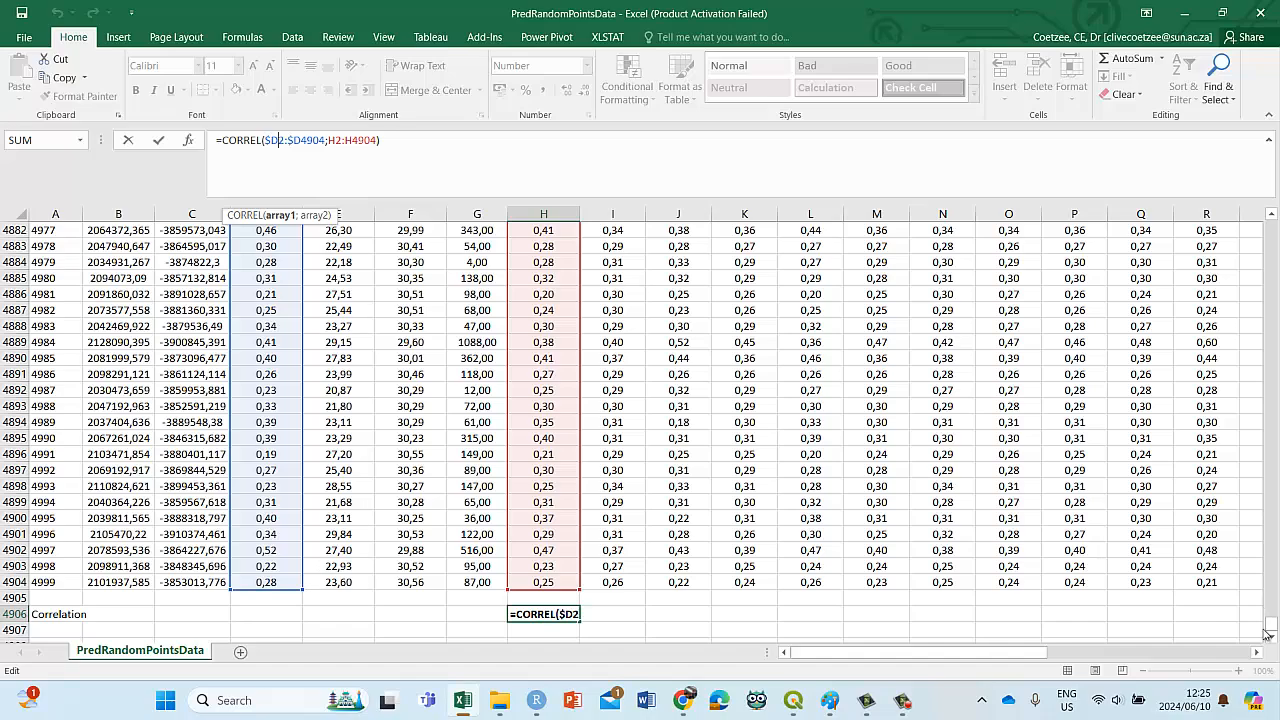
type("$")
mouse_move(1270, 631)
left_mouse_down()
mouse_move(1262, 213)
mouse_move(1270, 637)
left_mouse_up()
key("Return")
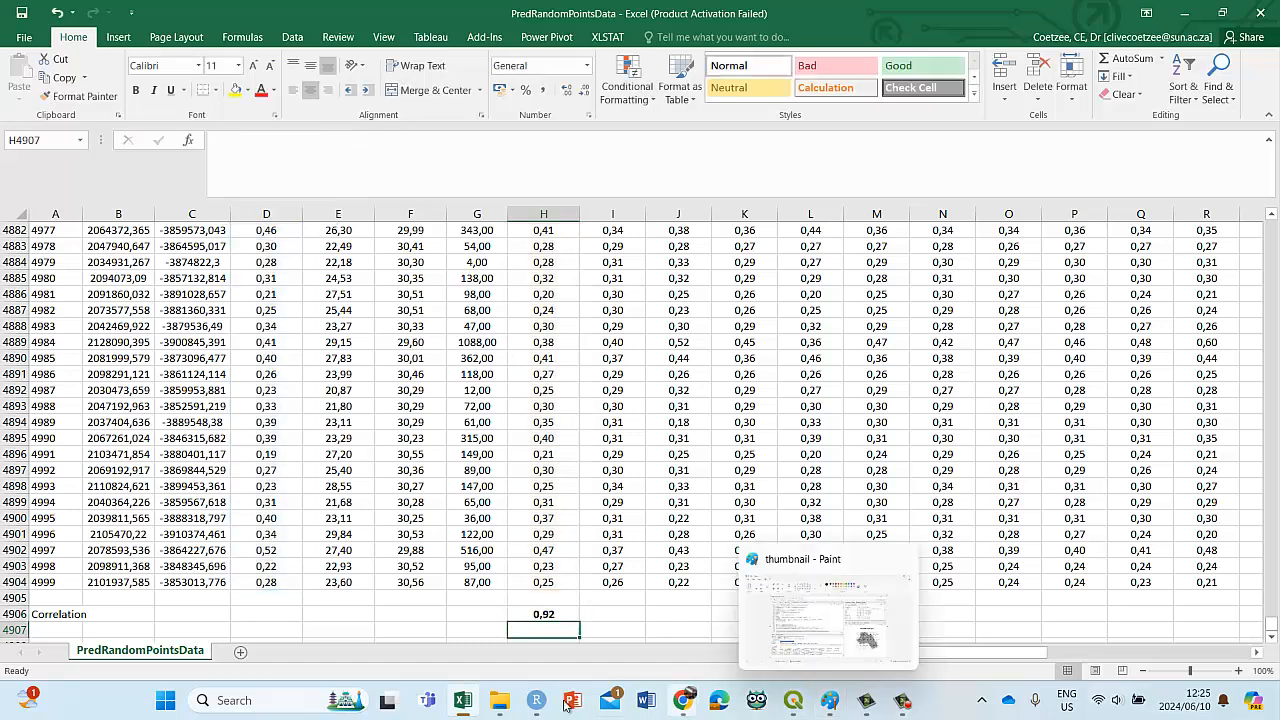
left_click(526, 612)
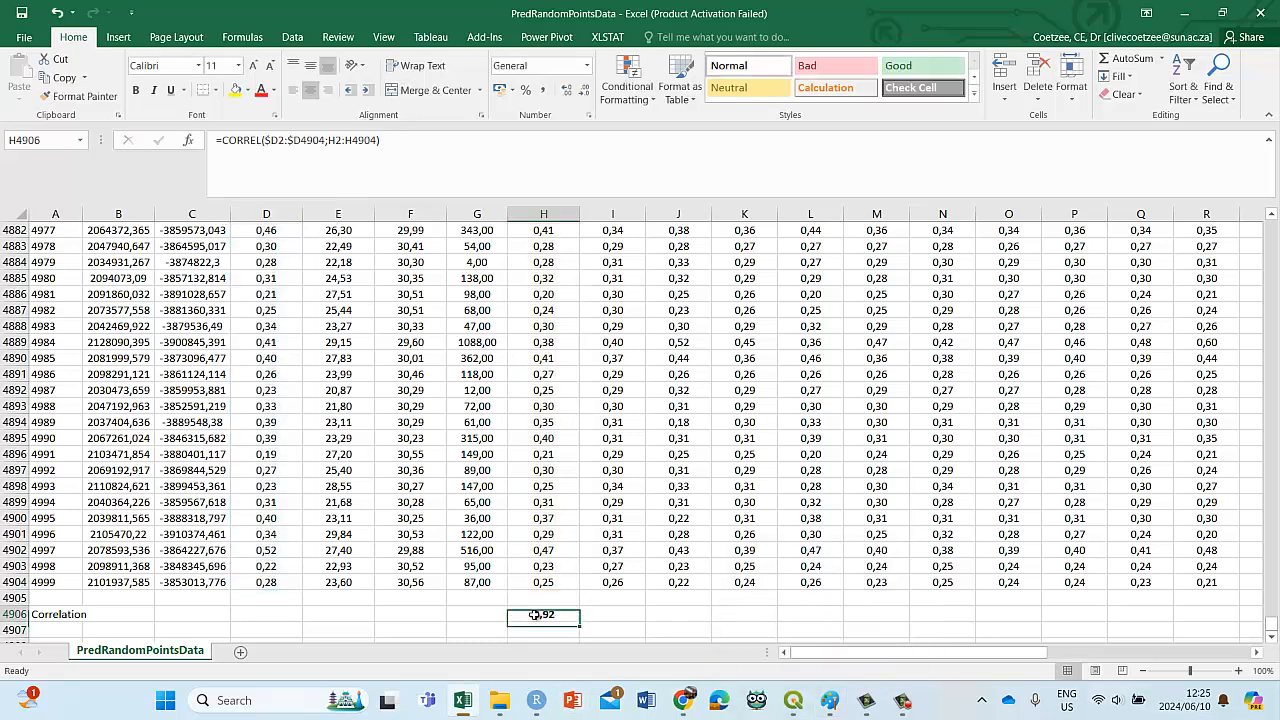
left_click(277, 145)
key("Escape")
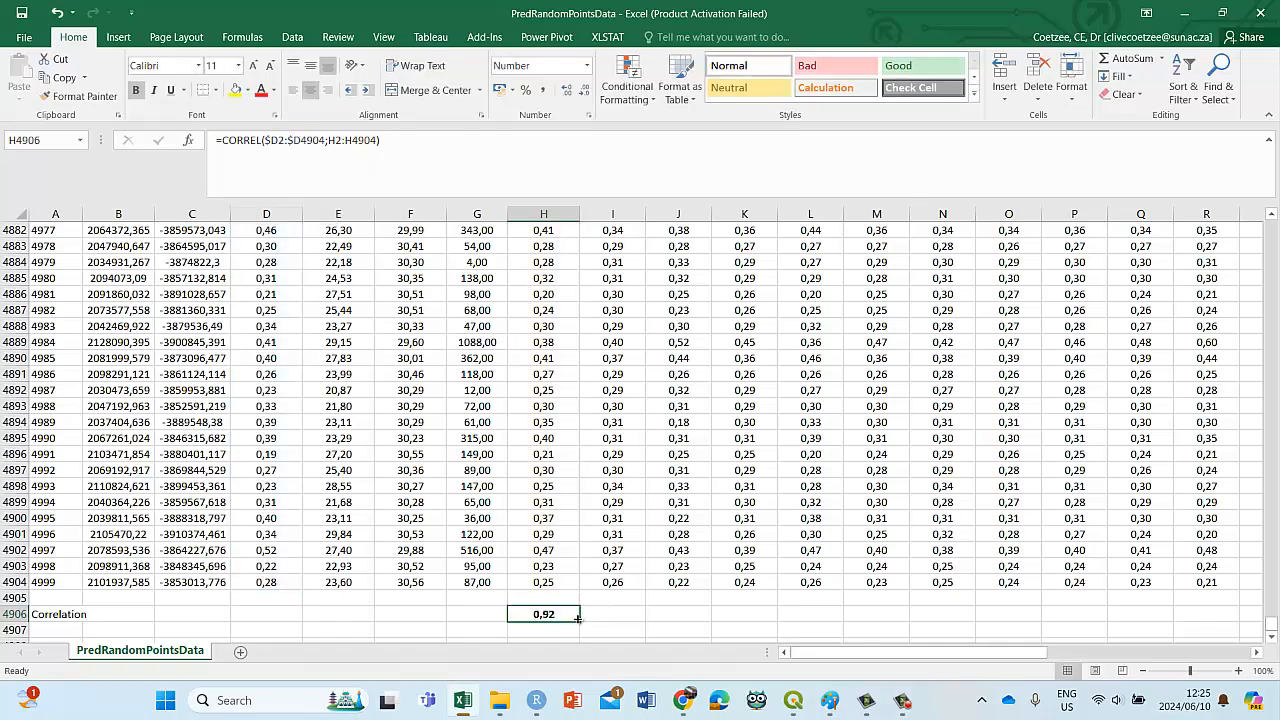
Step: Fill the correlation formula from H4906 across the remaining prediction columns to AC4906
left_click_drag(579, 622, 929, 606)
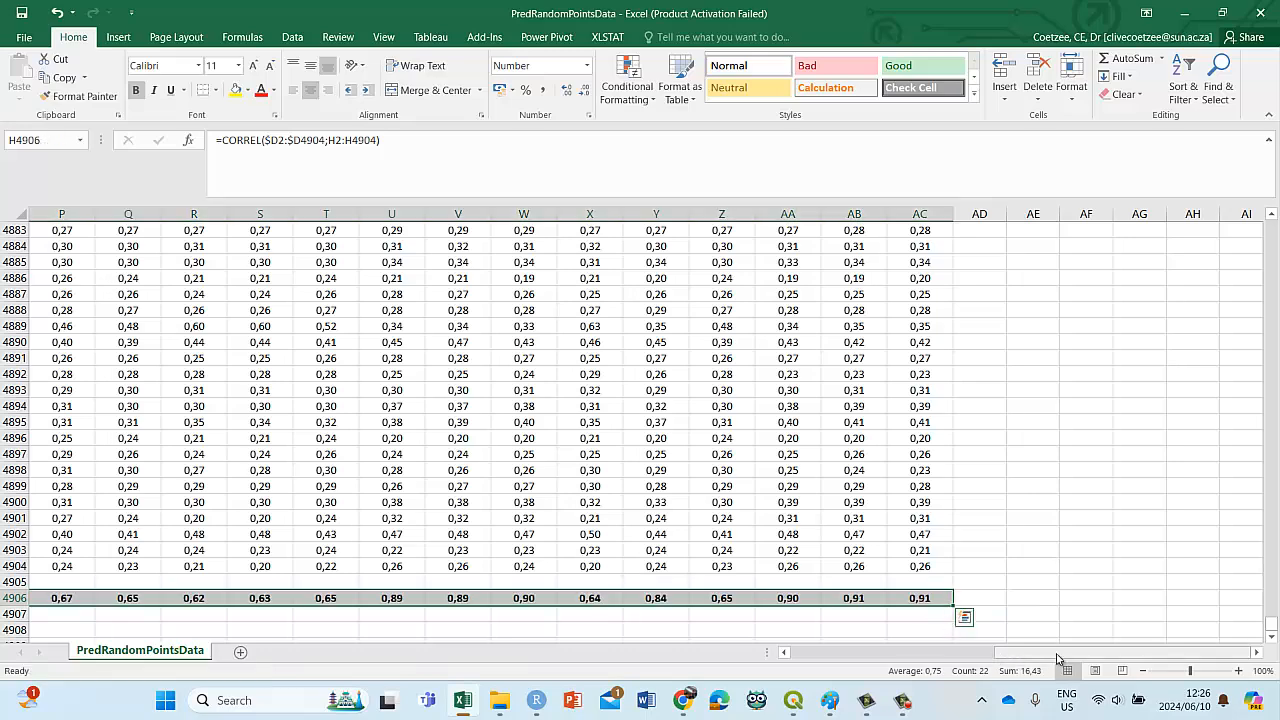
left_click_drag(1040, 660, 745, 672)
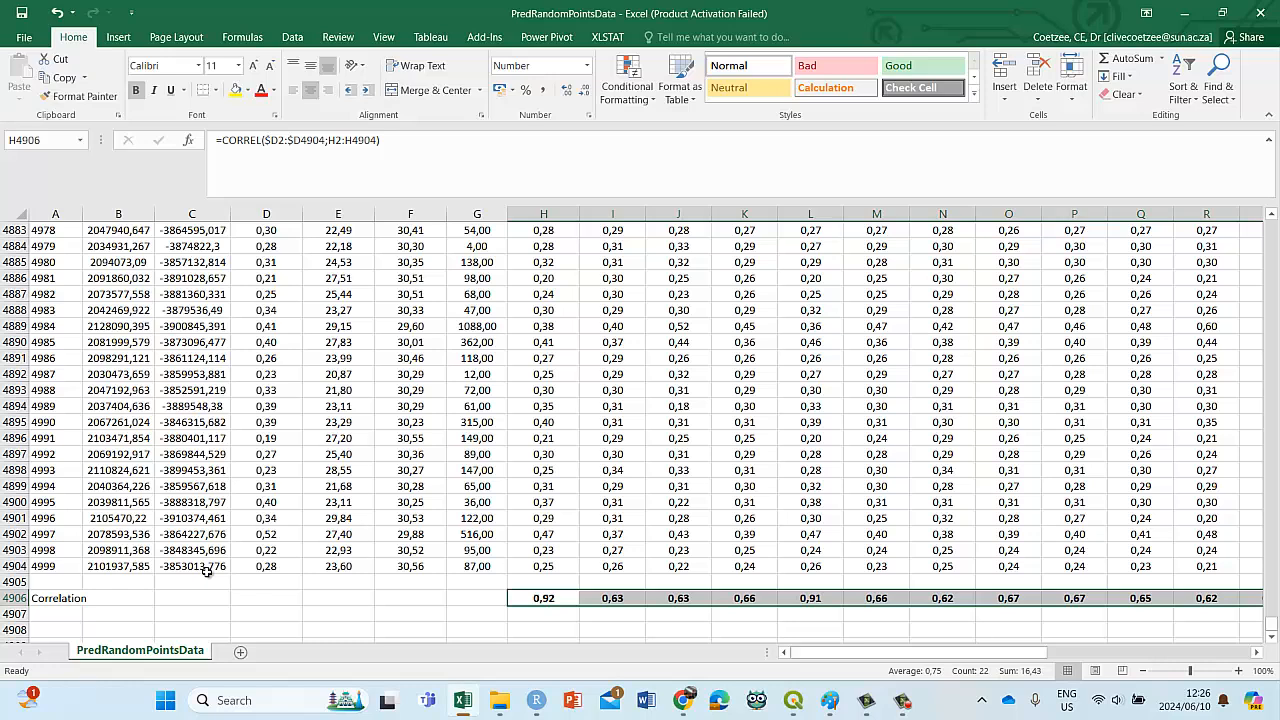
Step: Delete the Correlation label from cell A4906
left_click(74, 598)
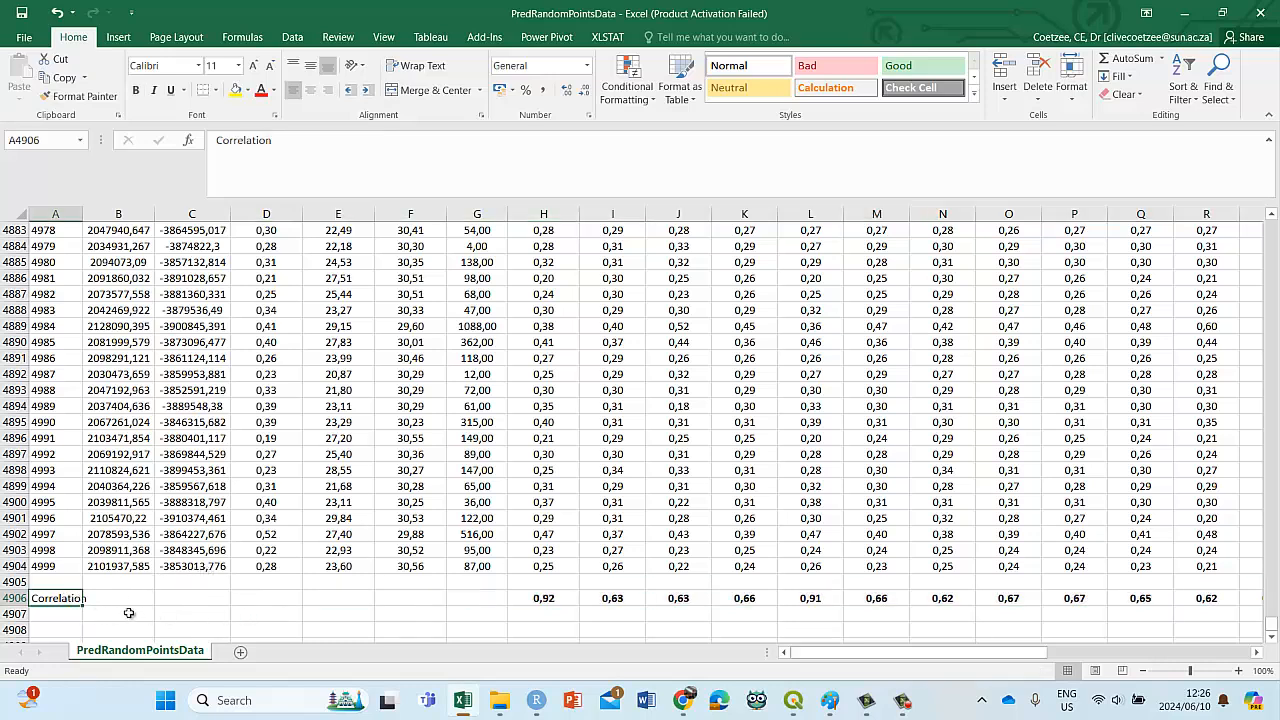
scroll(129, 612, "down", 2)
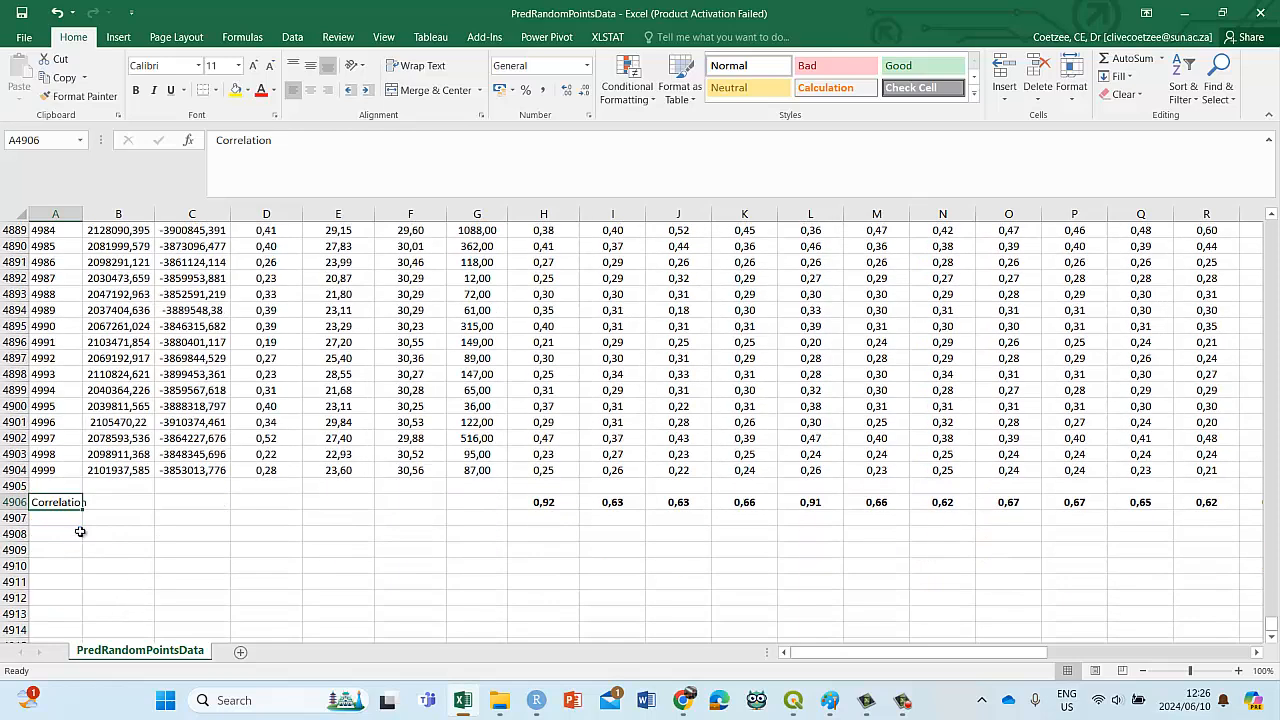
key("Delete")
left_click(51, 518)
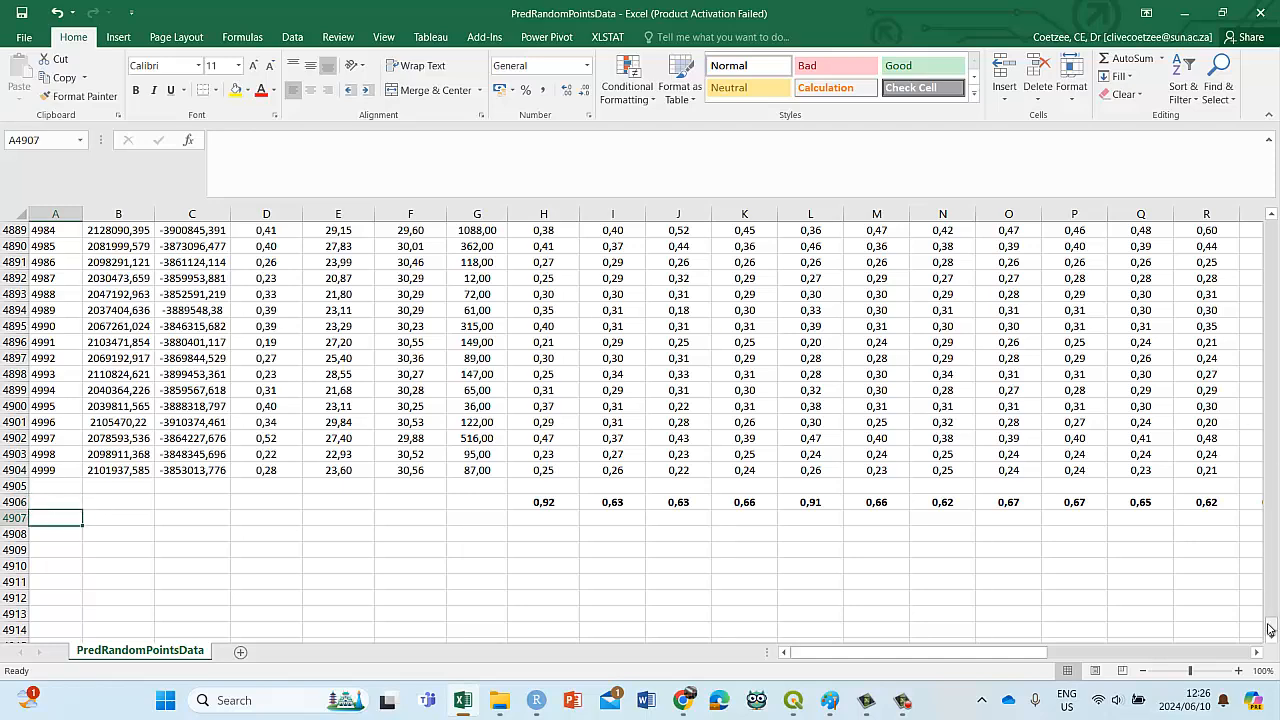
Step: Copy the prediction column headers from PredManski in H1 to PredWR in AC1
left_click_drag(1270, 628, 1270, 228)
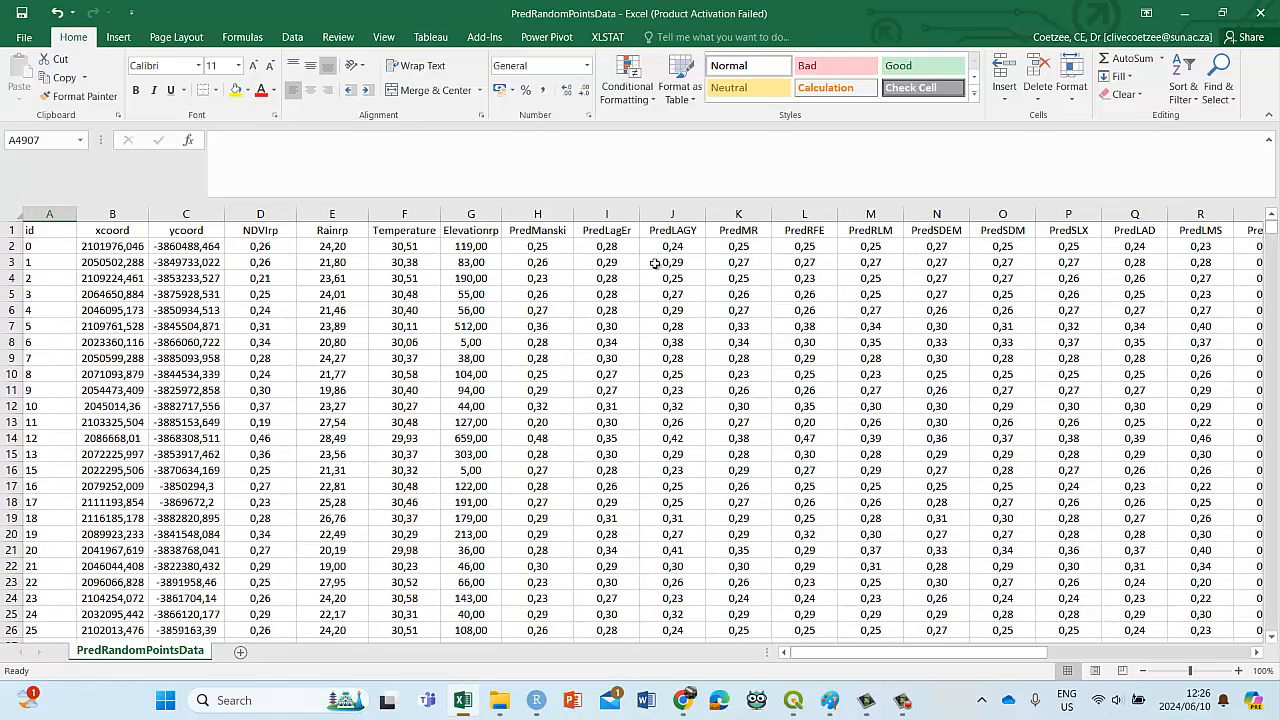
left_click_drag(545, 229, 1110, 220)
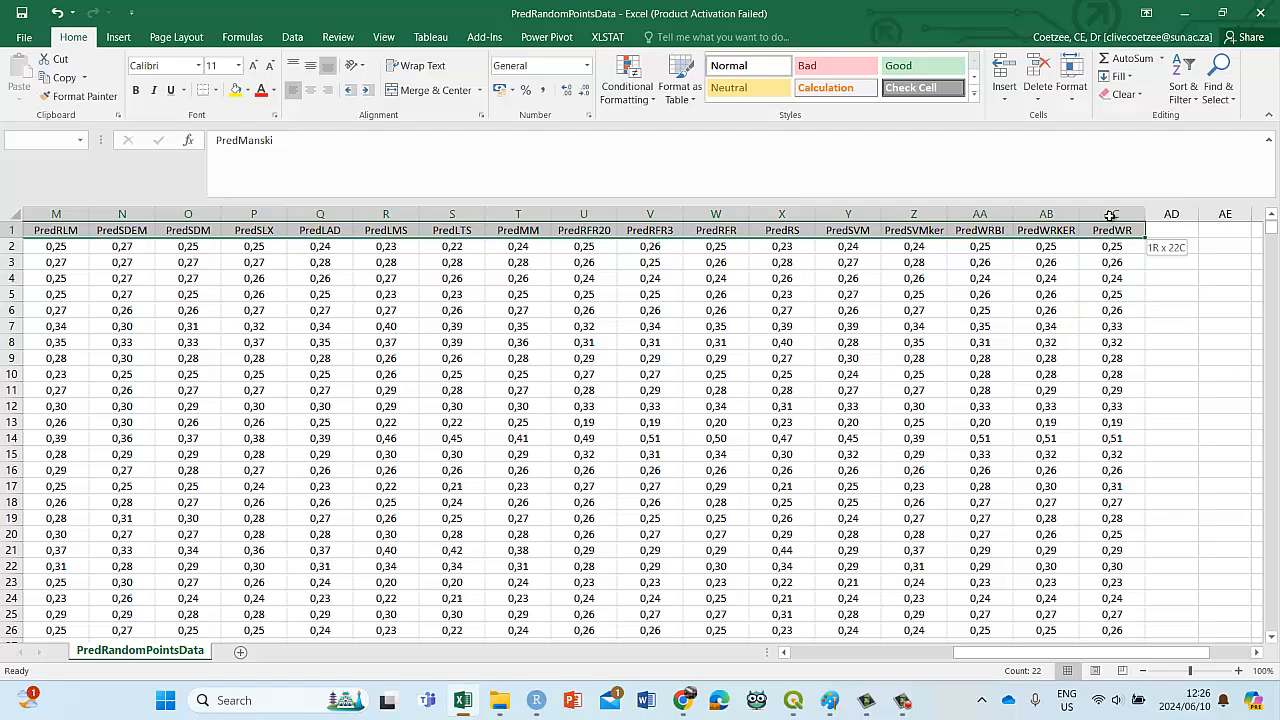
right_click(1076, 234)
left_click(1105, 258)
scroll(357, 480, "left", 4)
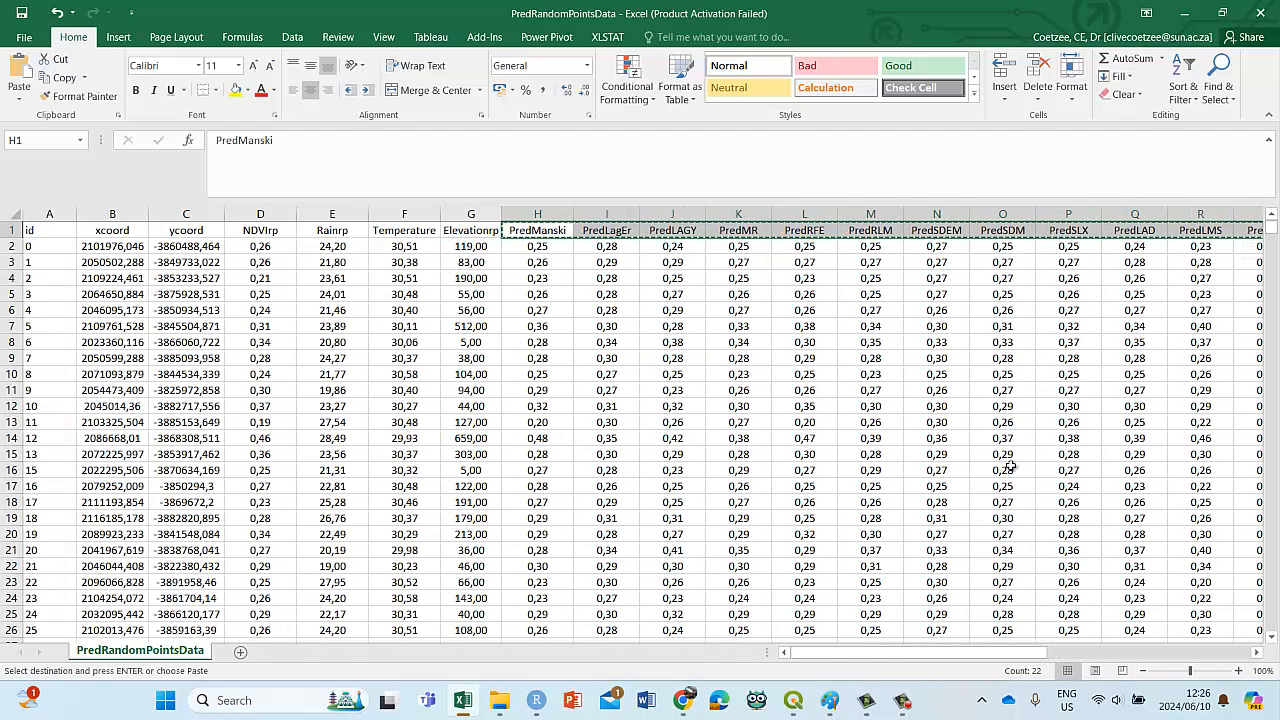
Step: Paste the copied headers as transposed values down column A, starting at cell A4907
scroll(357, 480, "down", 10)
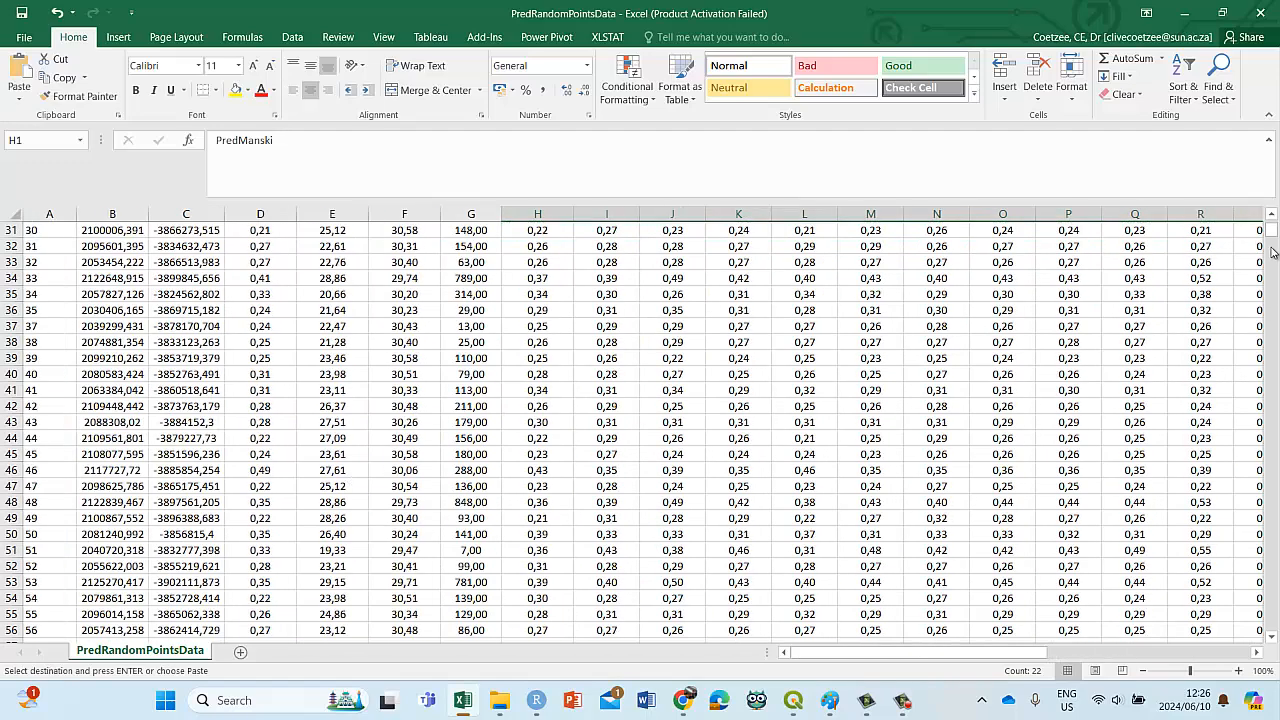
left_click_drag(1271, 231, 1271, 625)
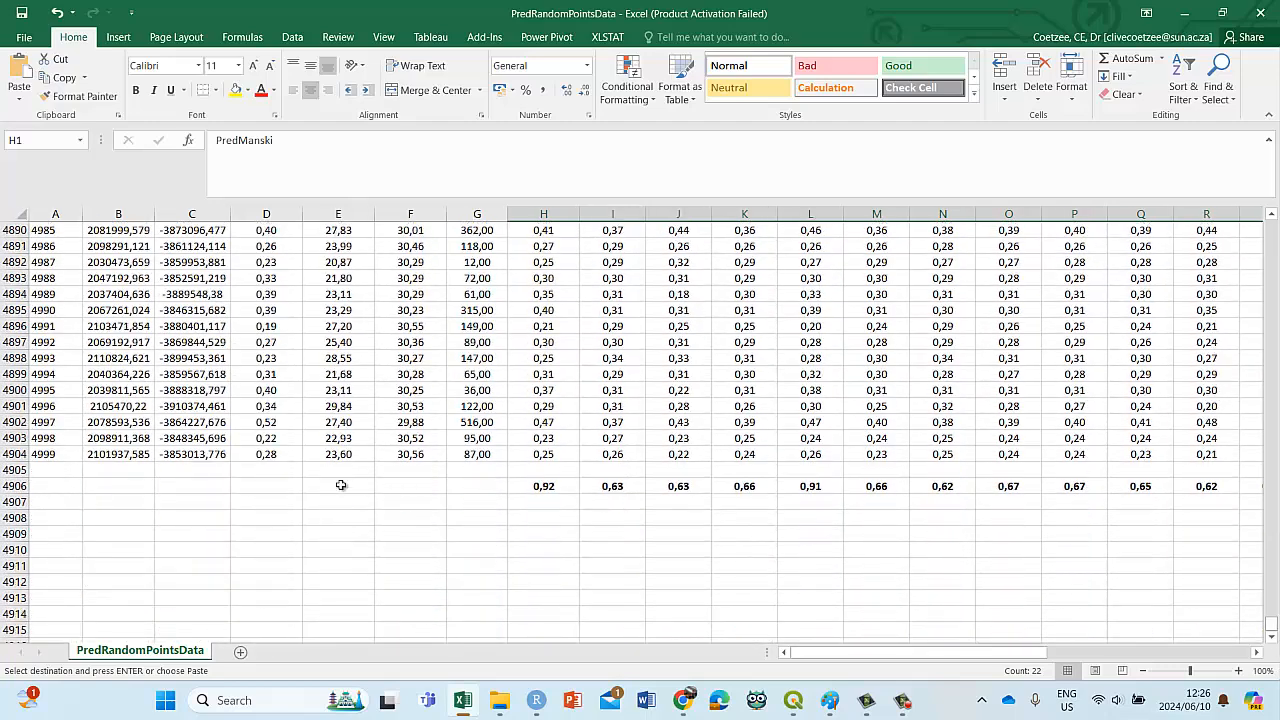
left_click(58, 505)
right_click(56, 507)
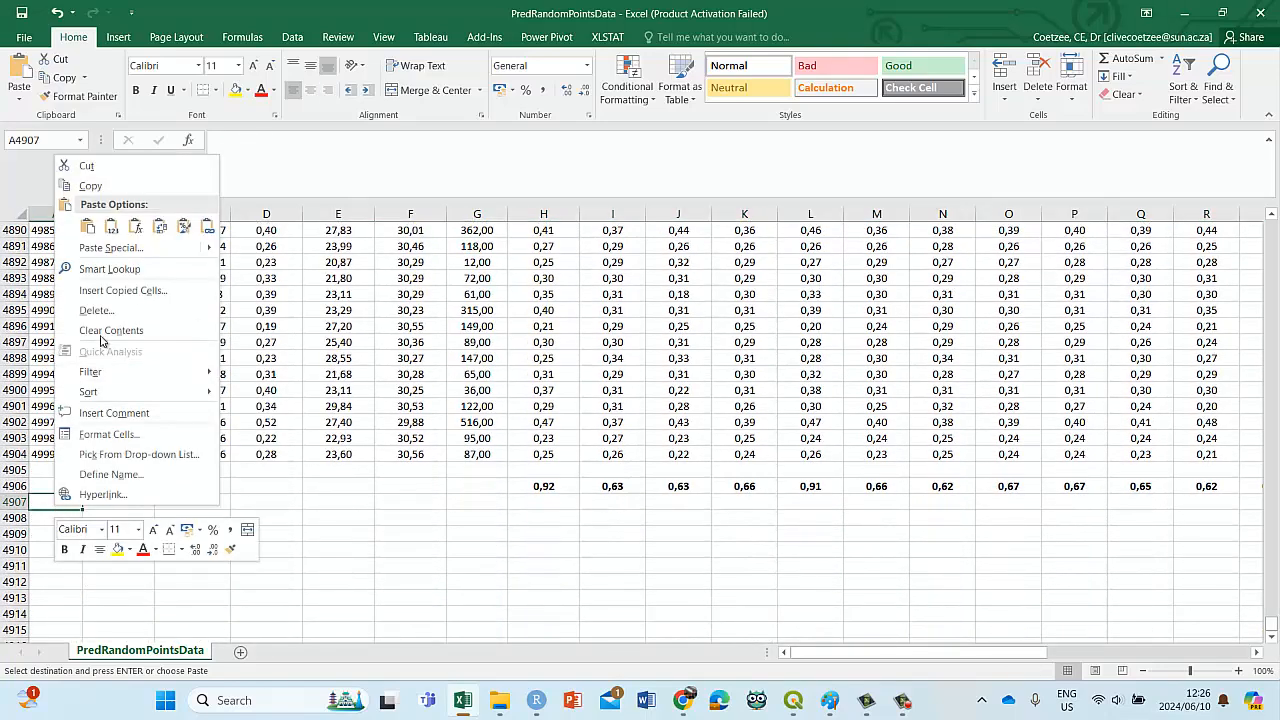
left_click(100, 247)
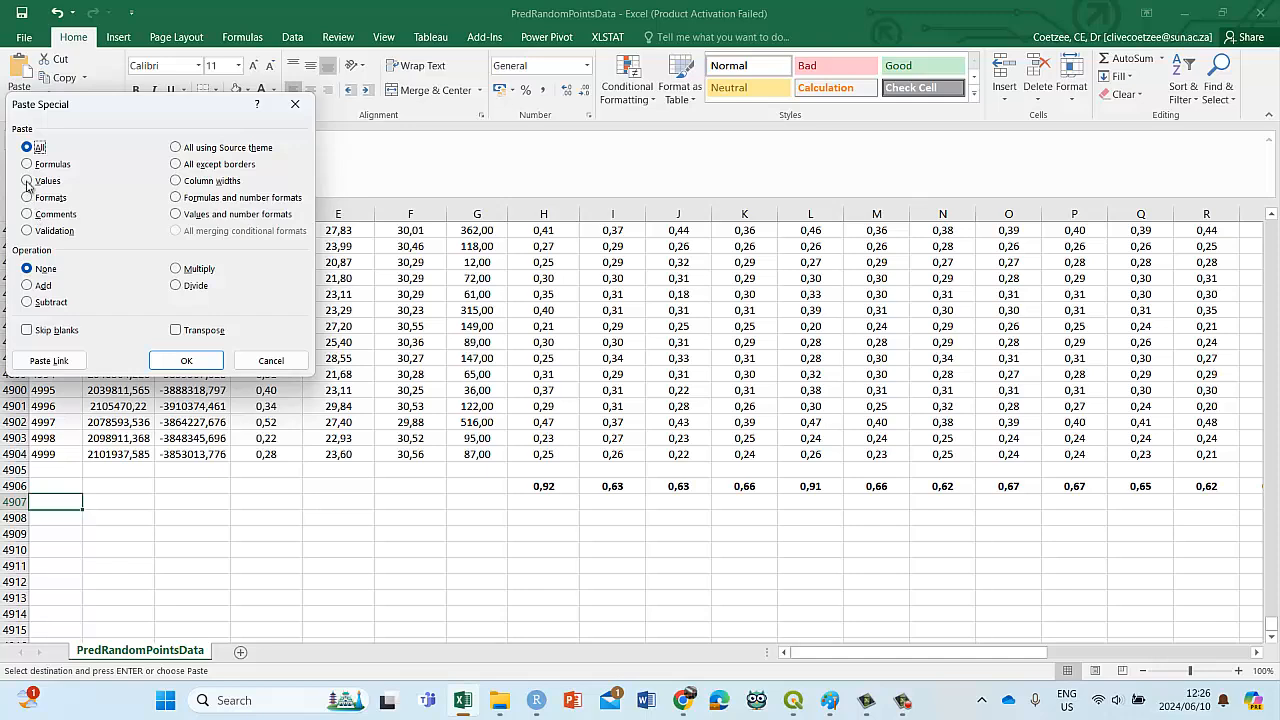
left_click(27, 180)
left_click(176, 330)
left_click(184, 360)
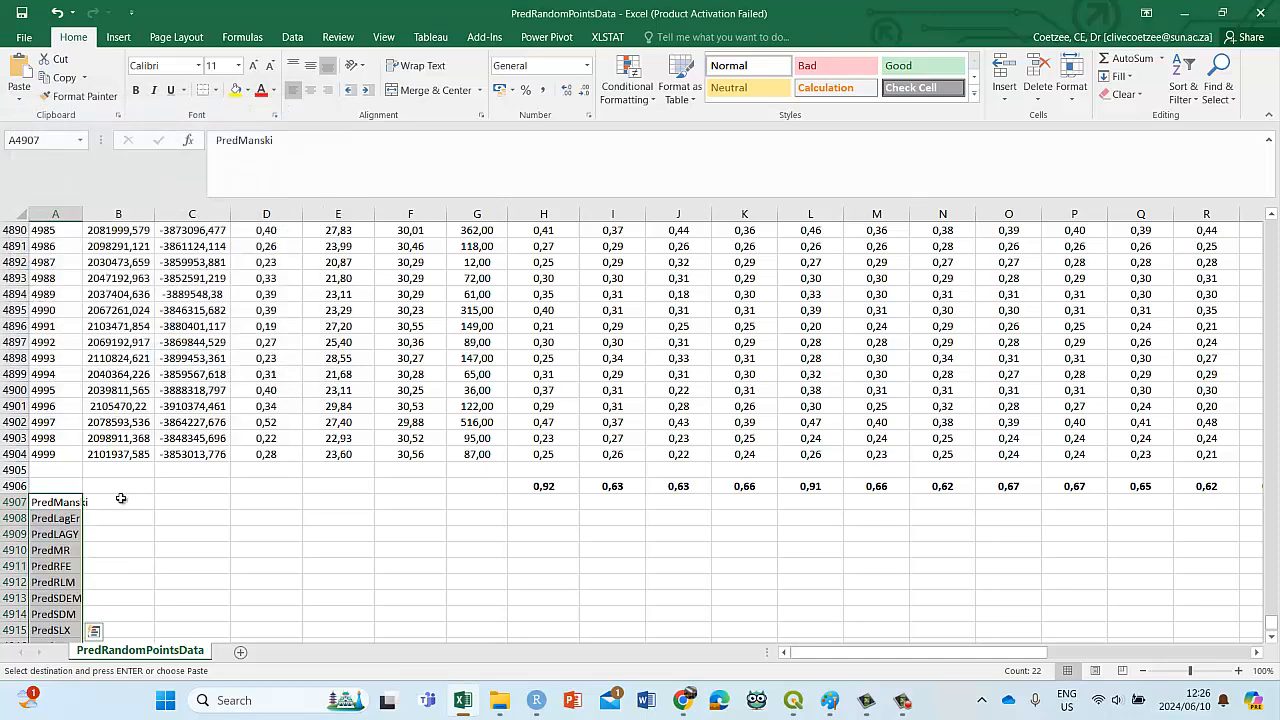
Step: Widen column A to fit the pasted names and enter the label Correlation in cell B4906
left_click_drag(80, 219, 105, 220)
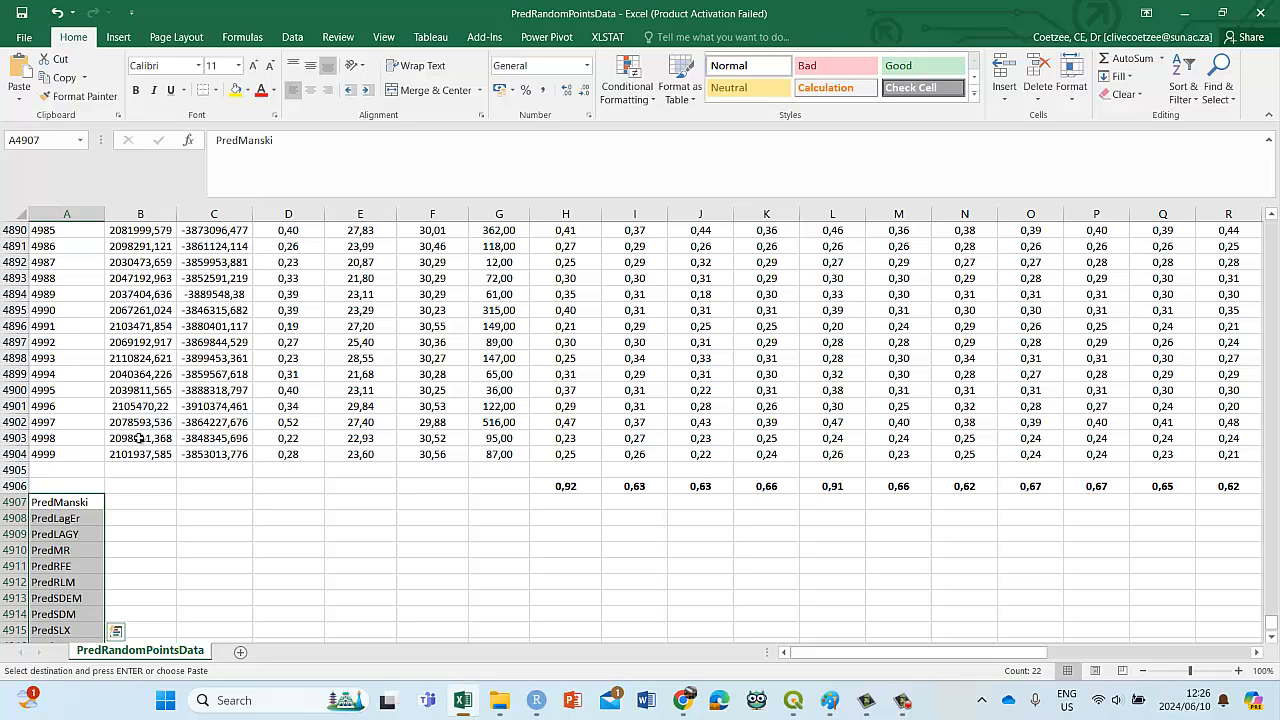
left_click(140, 487)
type("C")
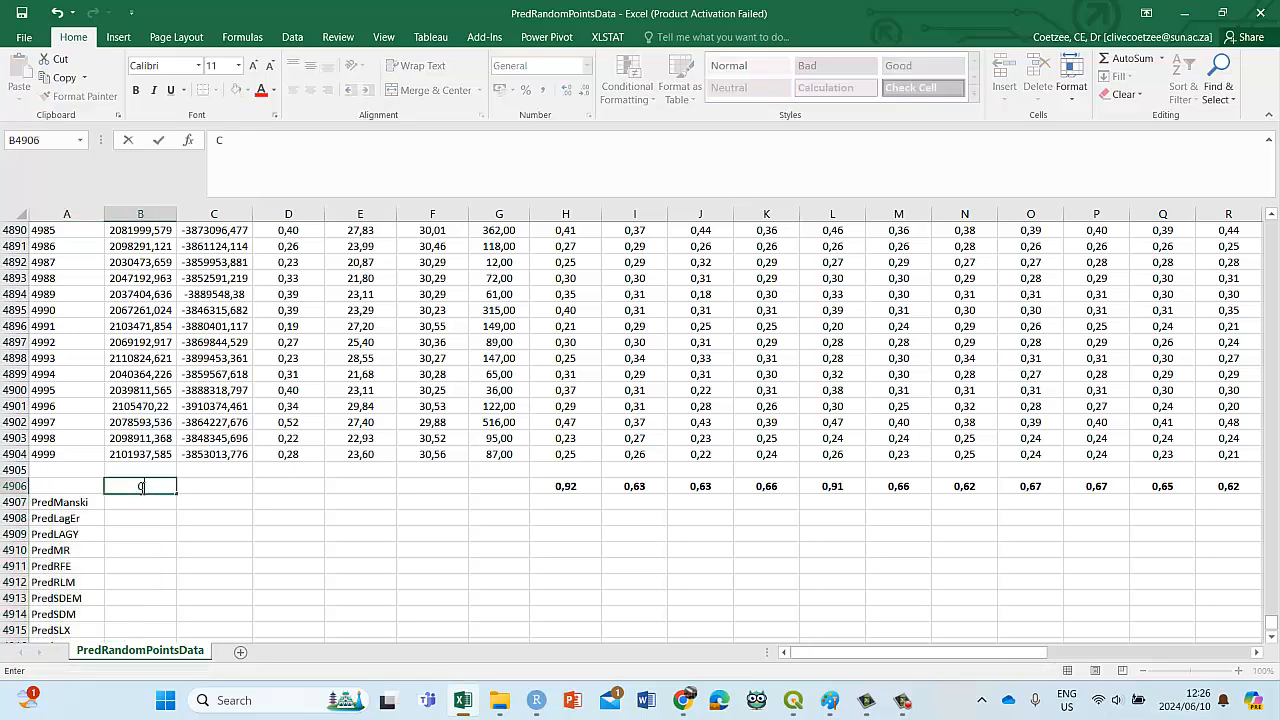
type("orrelation")
left_click_drag(149, 504, 149, 718)
left_click(360, 456)
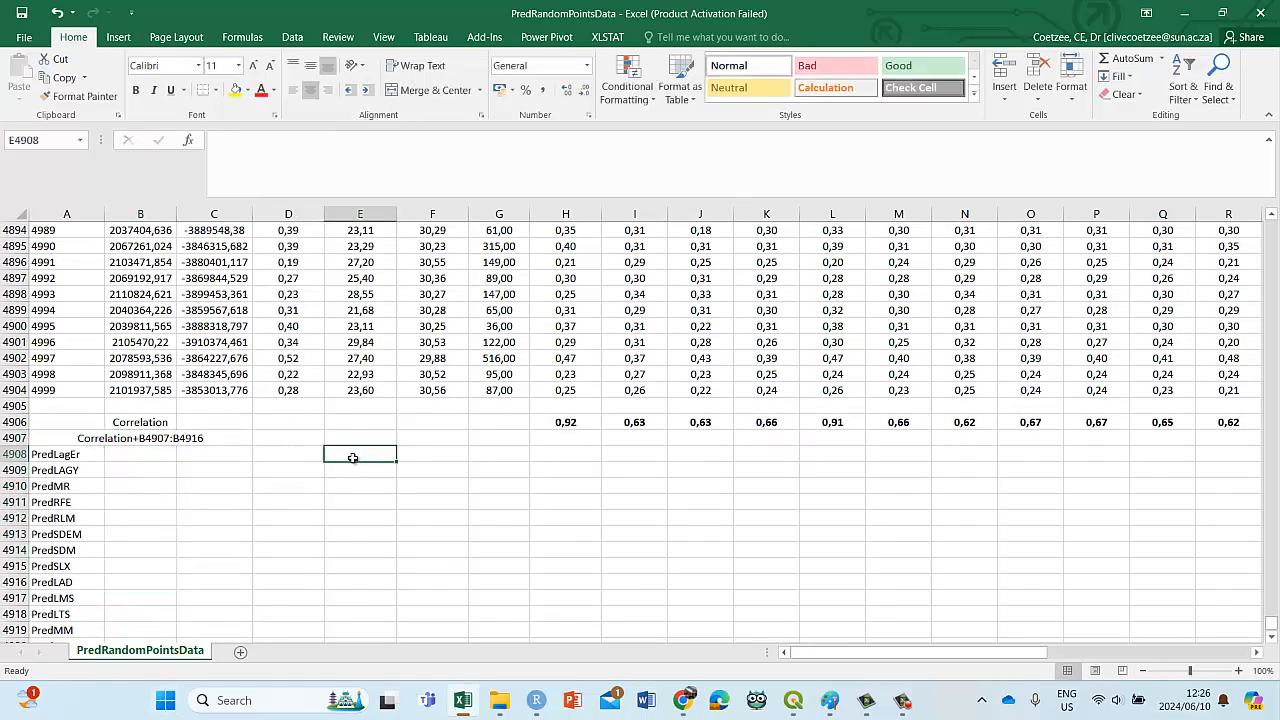
Step: Undo the Correlation label entry and the widening of column A
left_click(57, 12)
left_click(57, 12)
left_click(57, 12)
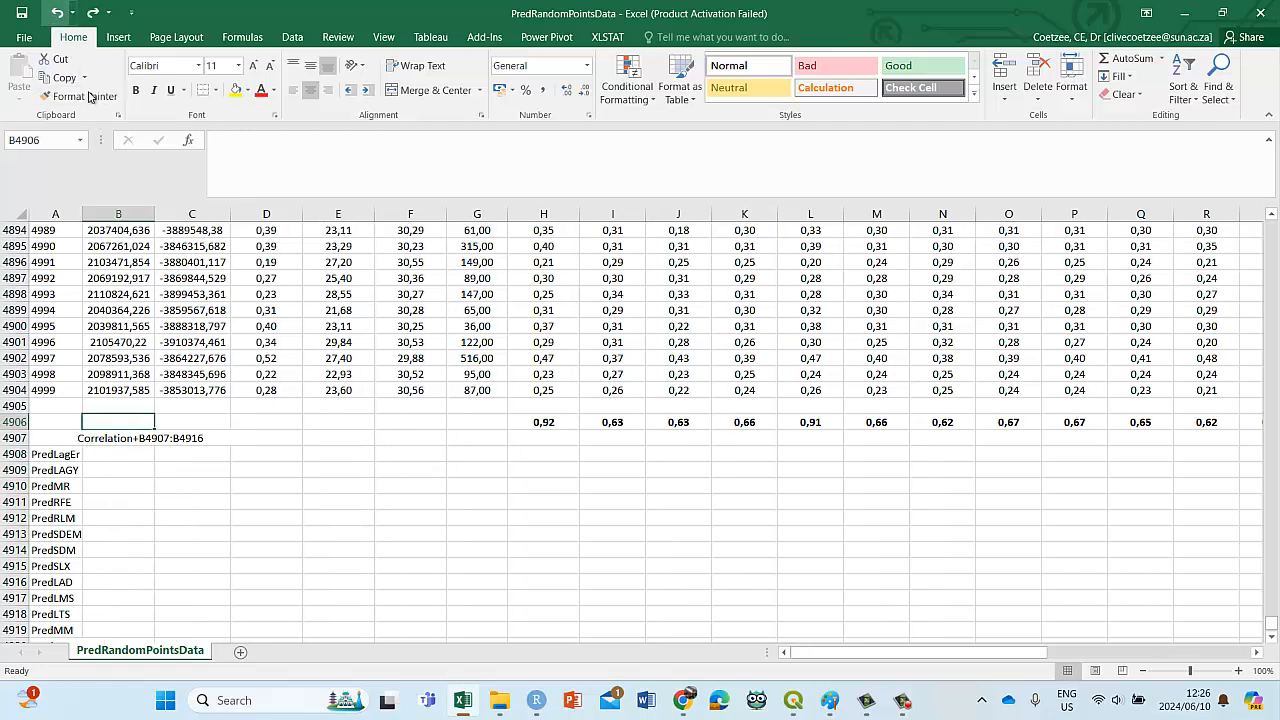
Step: Shorten the label in cell B4906 to Correlation and widen column A to fit the prediction names
key("F2")
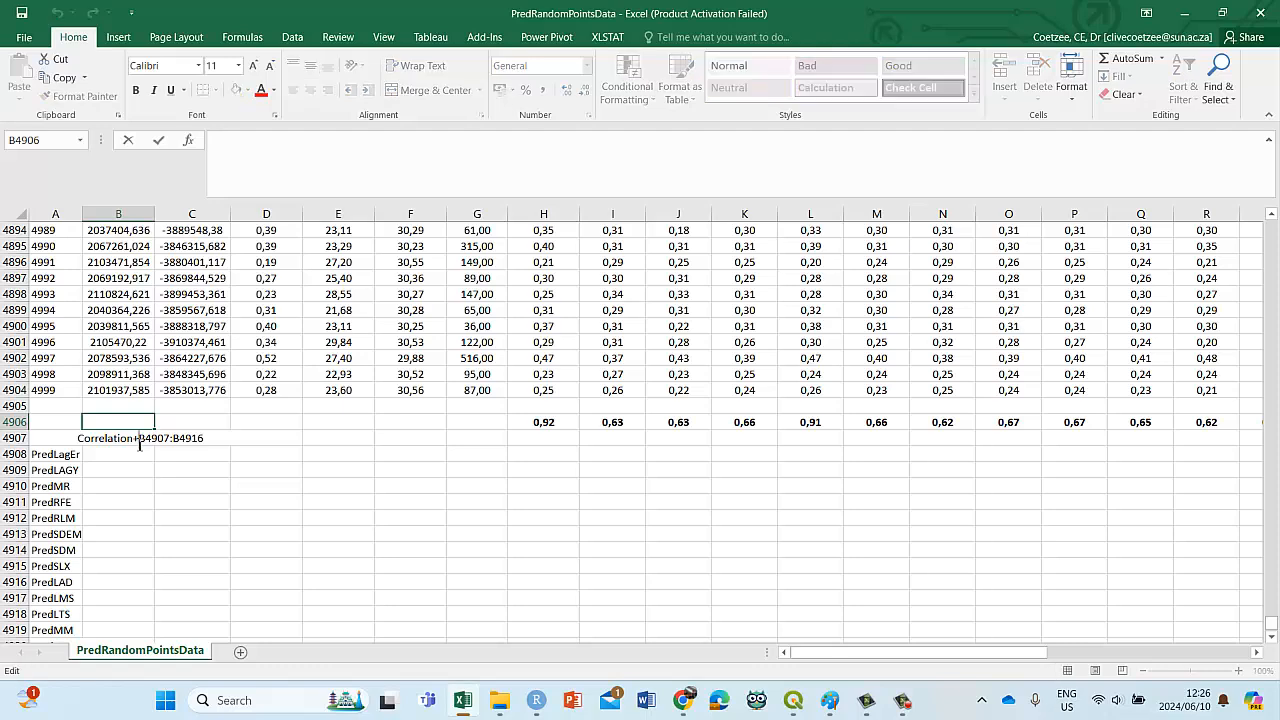
left_click(148, 447)
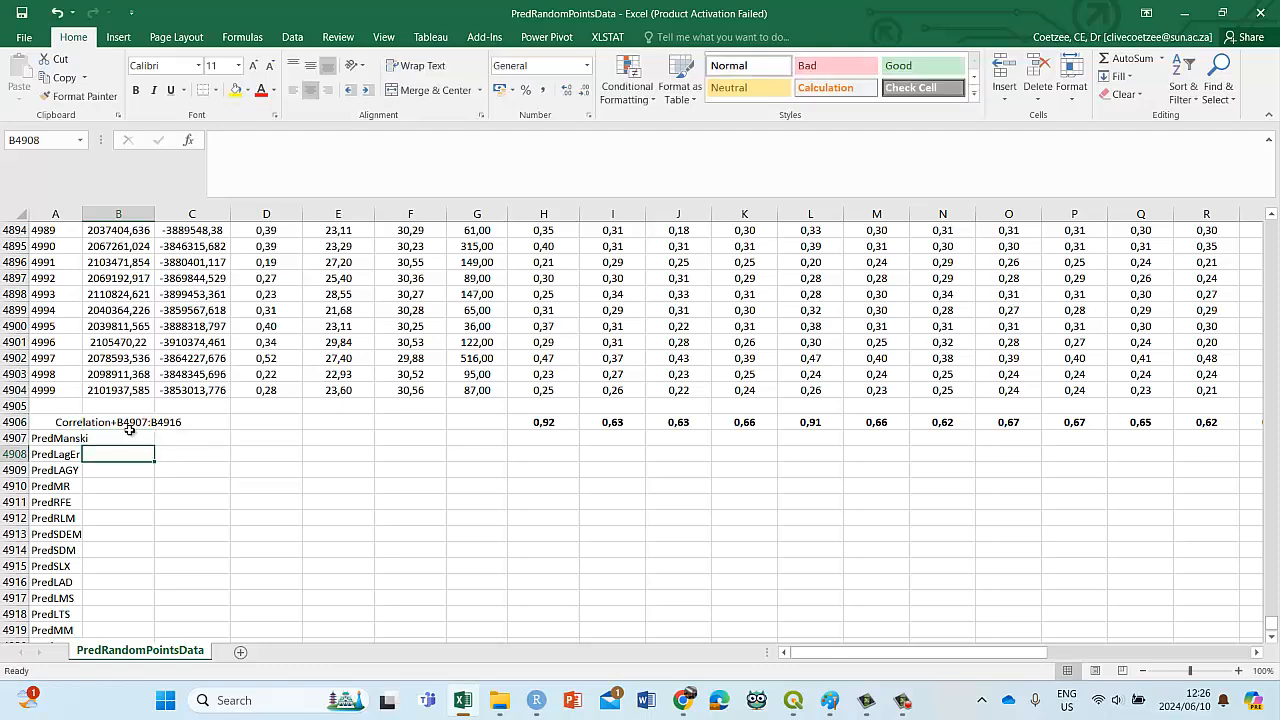
left_click(129, 424)
left_click_drag(344, 142, 273, 140)
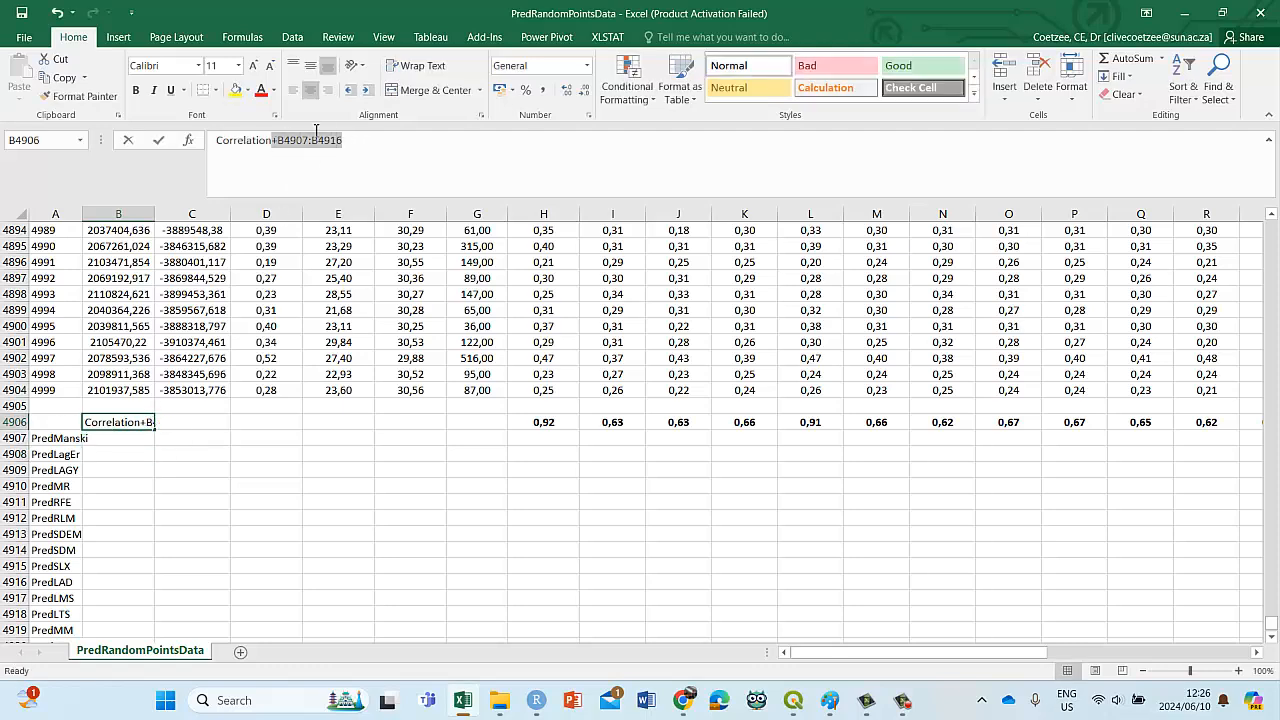
key("BackSpace")
key("Return")
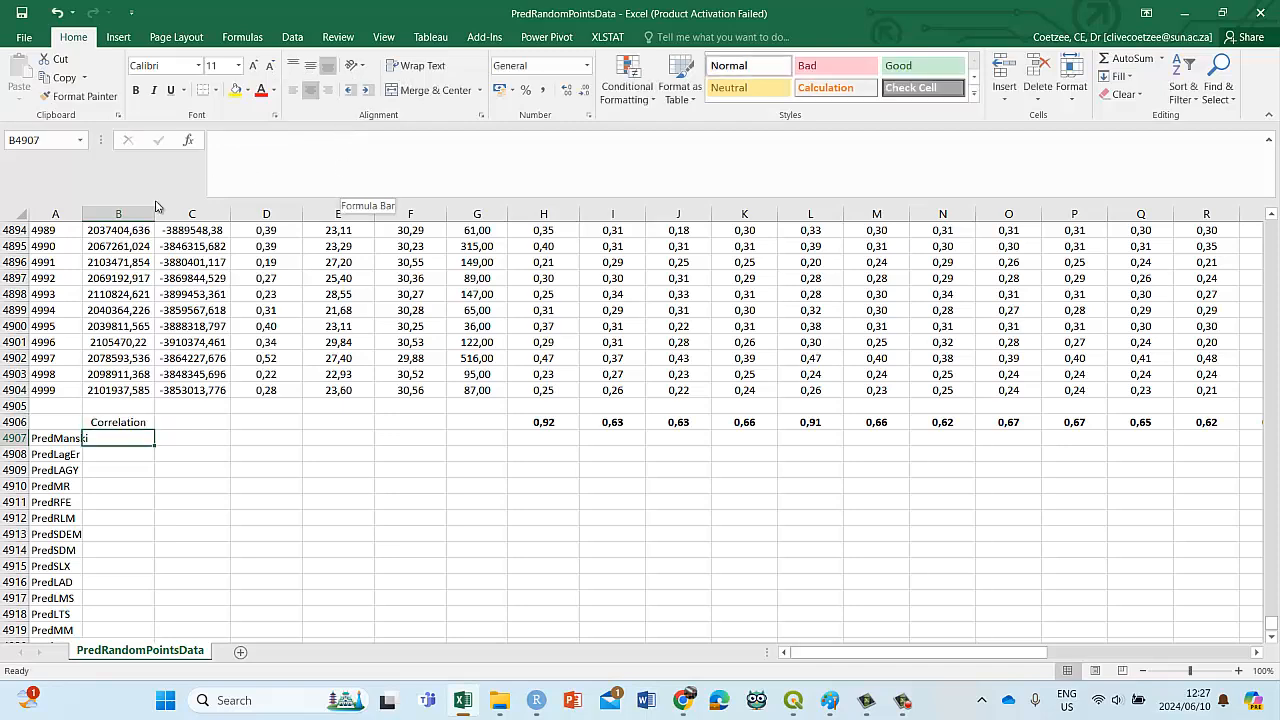
left_click_drag(82, 214, 101, 214)
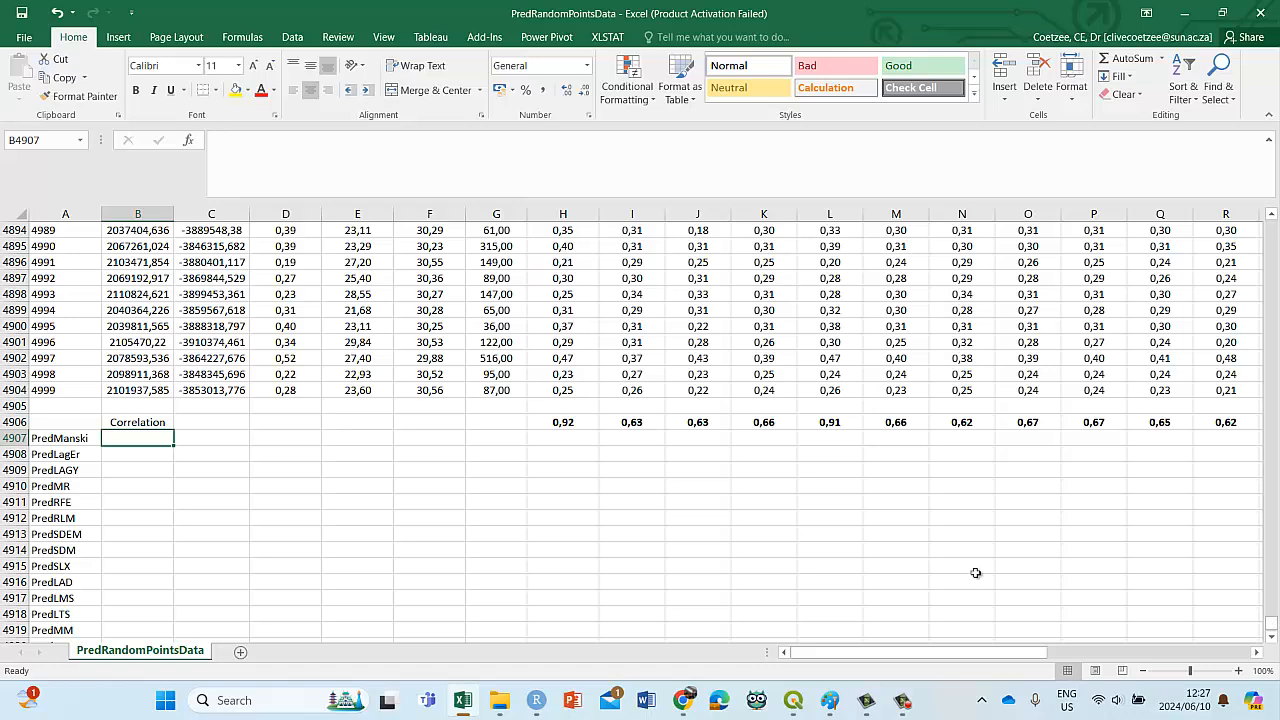
Step: Fill B4907:B4928 with the array formula =TRANSPOSE(H4906:AC4906) to list the correlations beside the prediction names
scroll(314, 525, "down", 7)
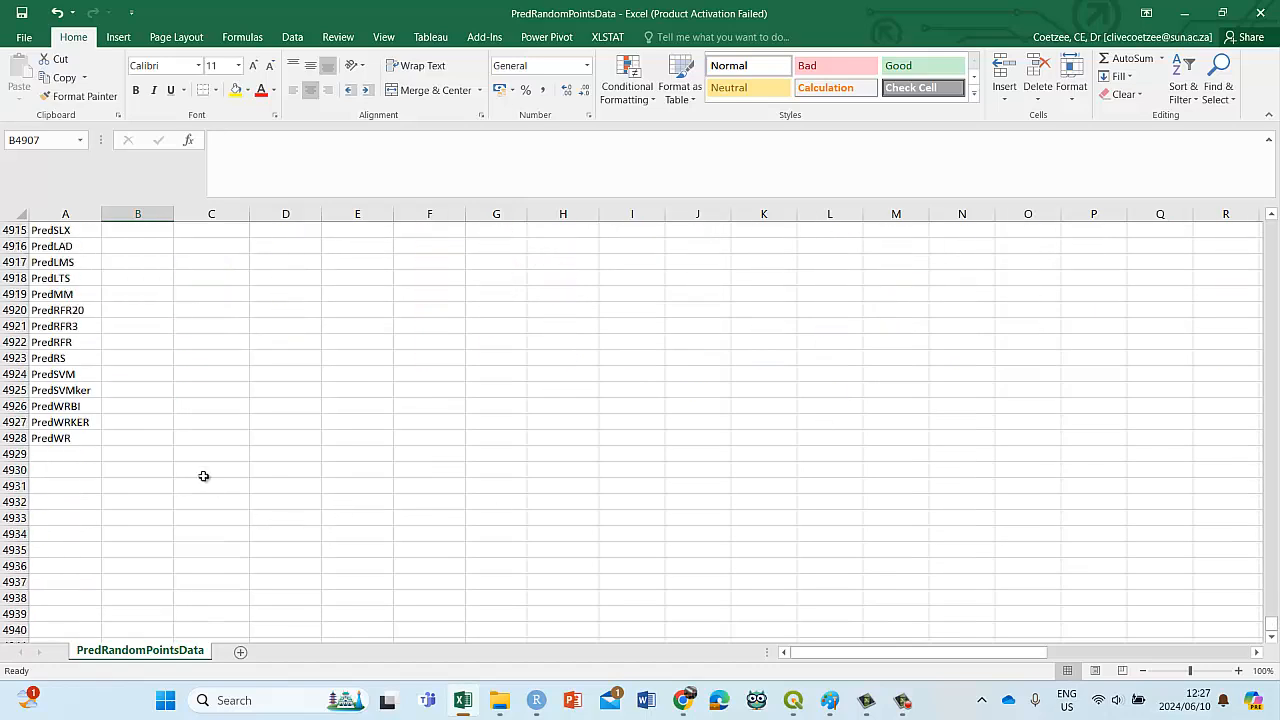
left_click(151, 437)
scroll(151, 437, "up", 6)
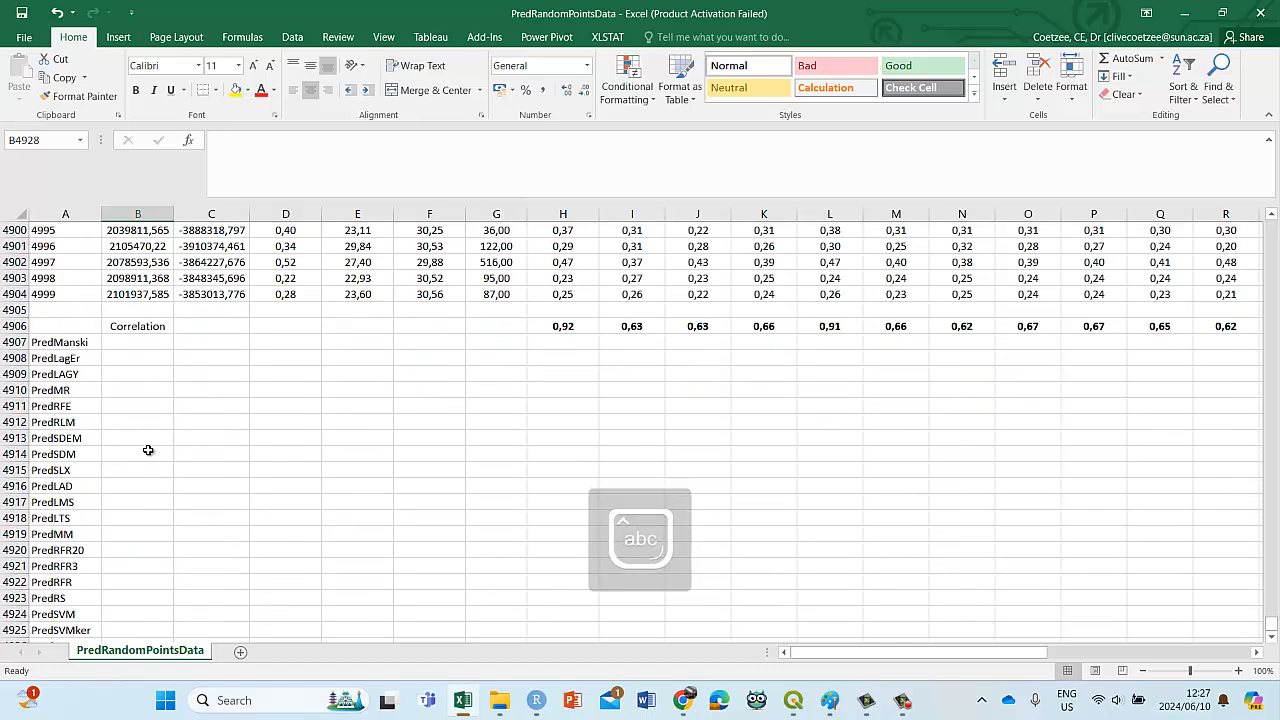
left_click(126, 389, "shift")
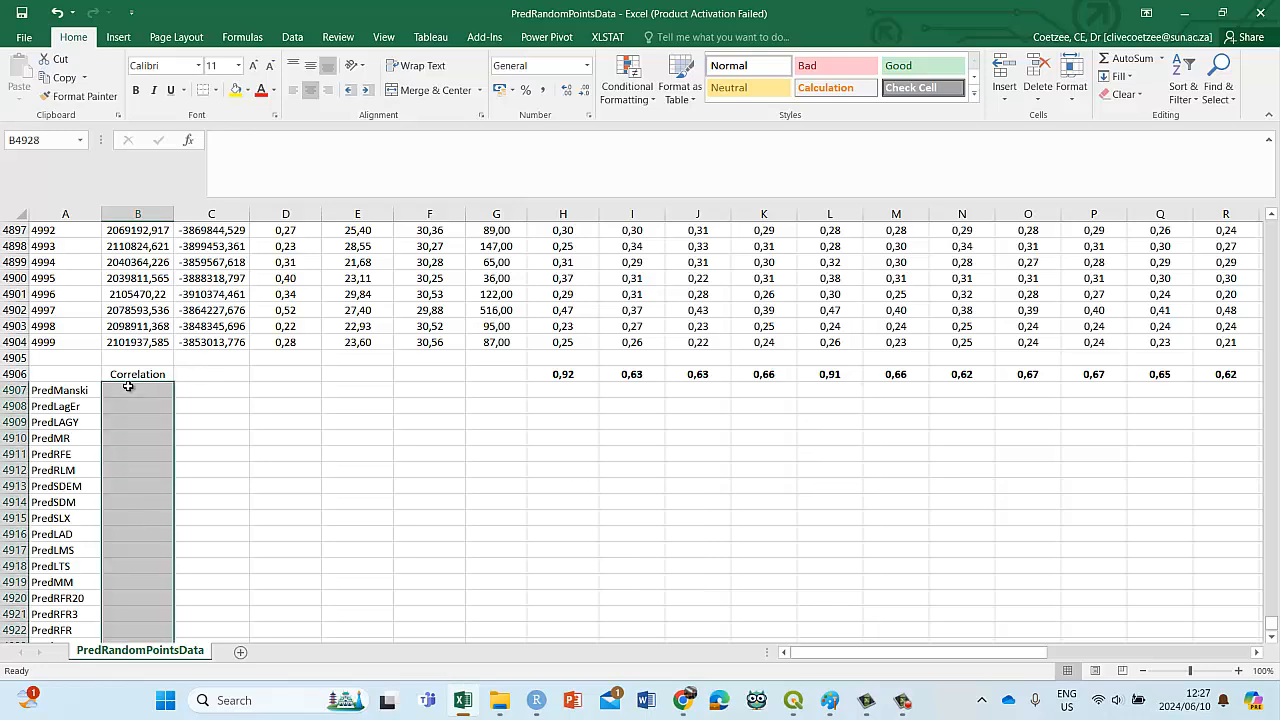
type("=trans")
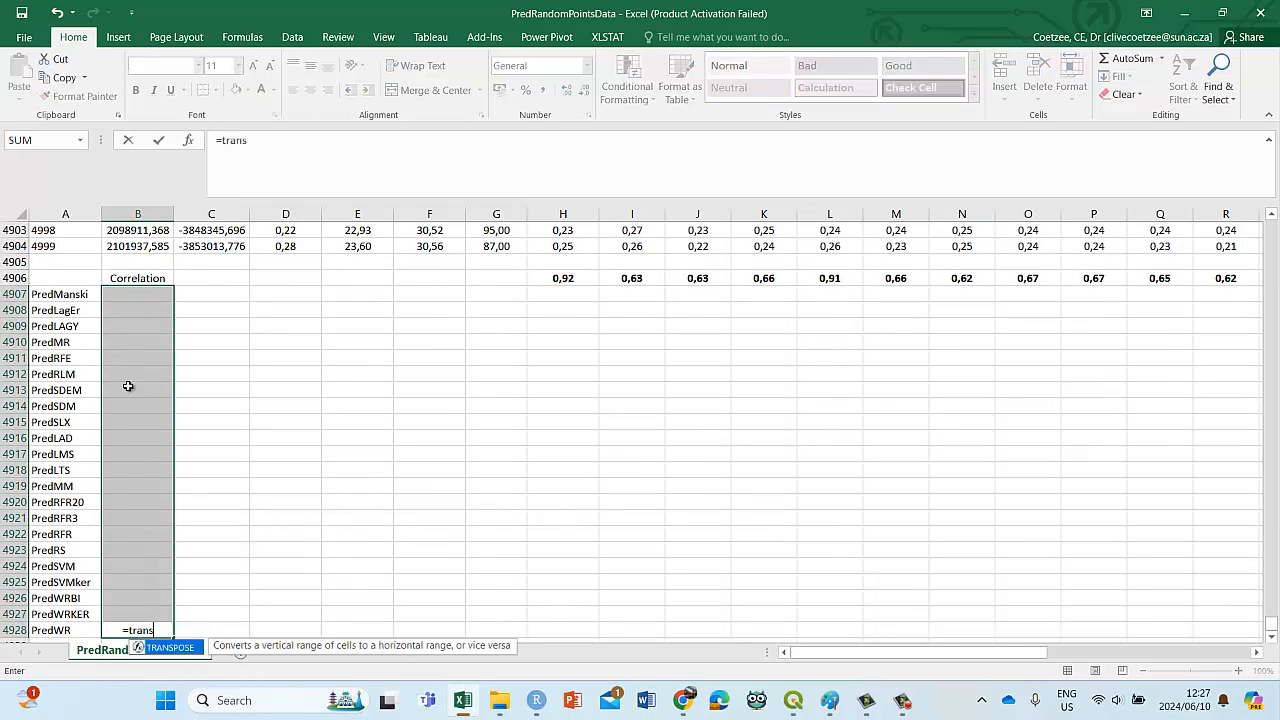
type("pose(")
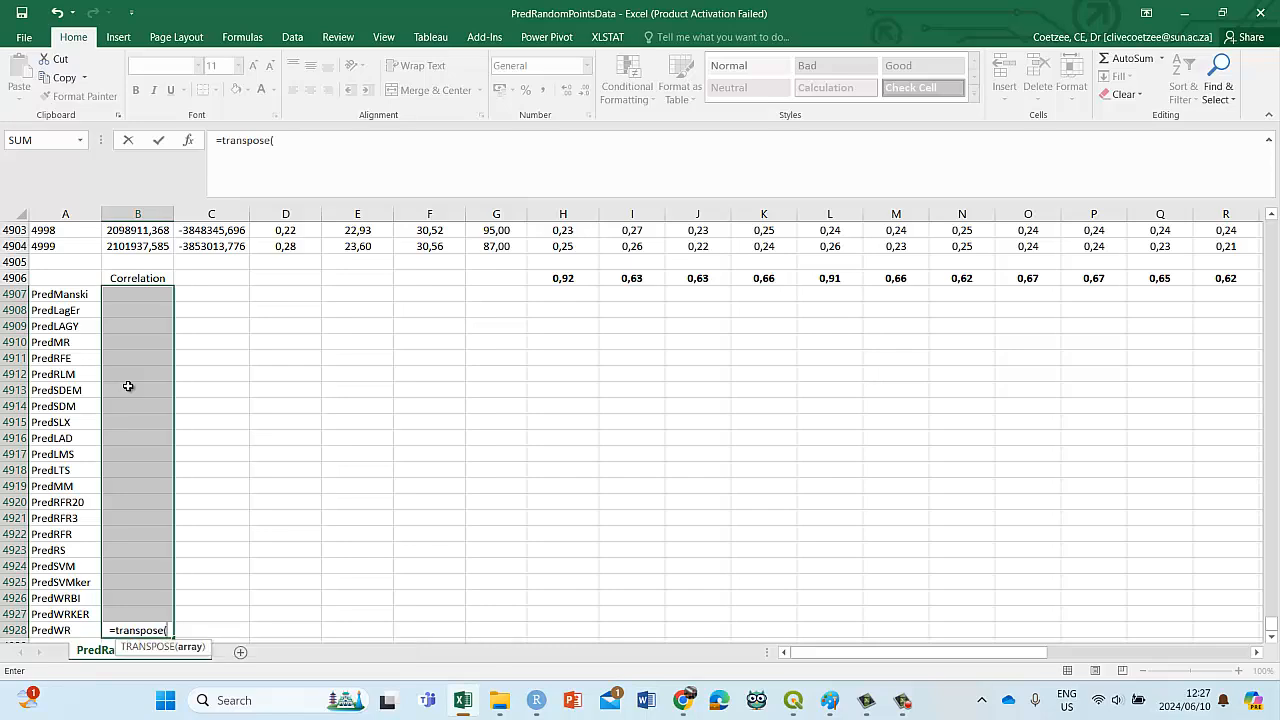
left_click_drag(546, 268, 1078, 284)
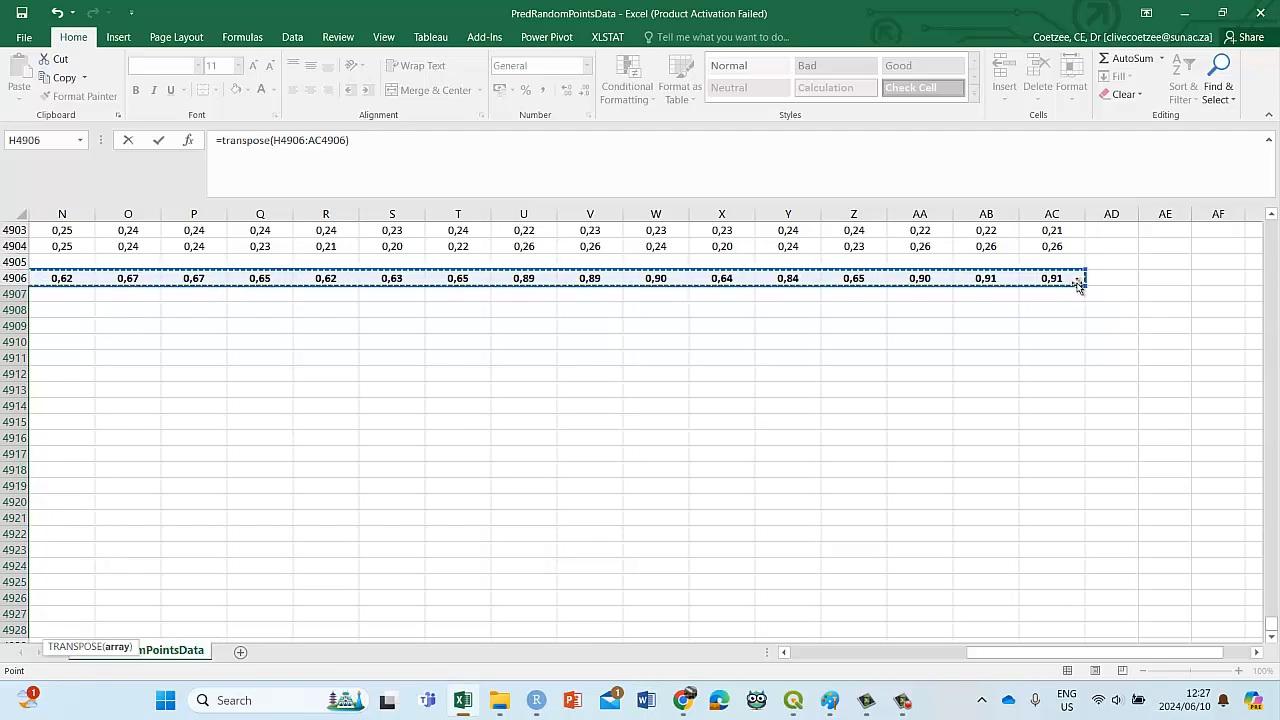
type(")")
key("ctrl+shift+Return")
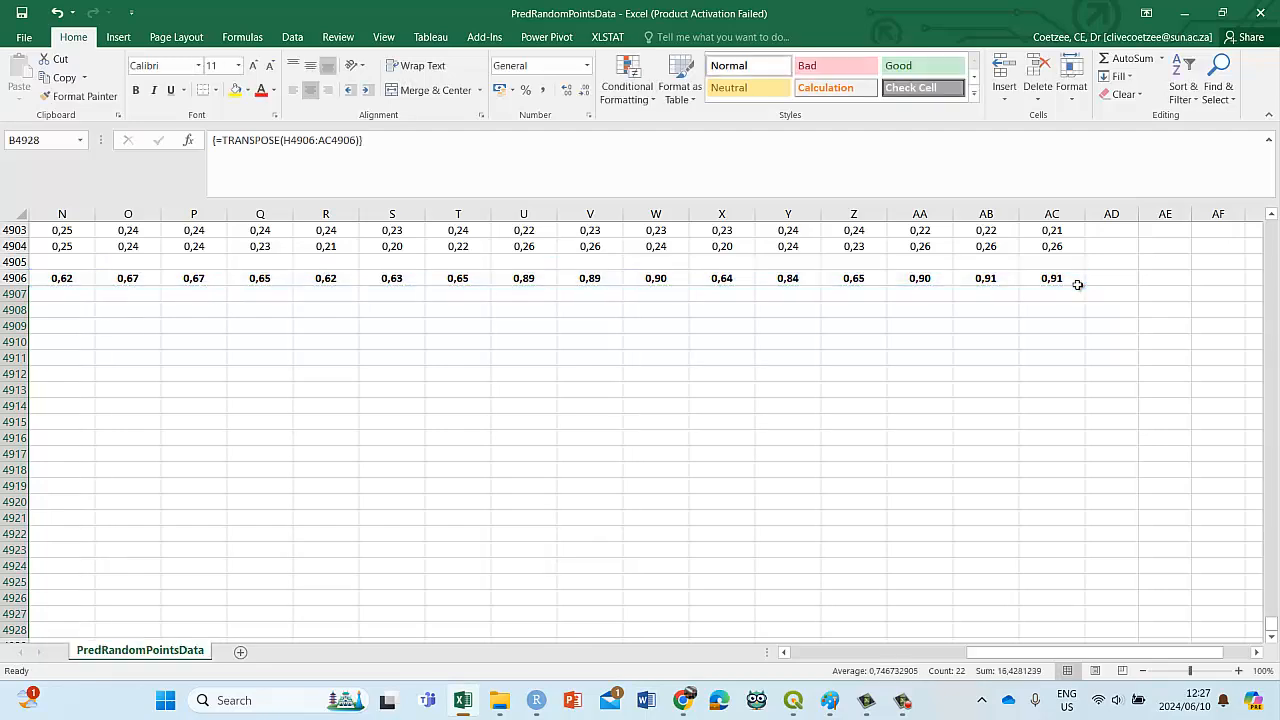
Step: Format the transposed correlation values in B4907:B4928 as Number with 2 decimal places
left_click_drag(1030, 652, 877, 655)
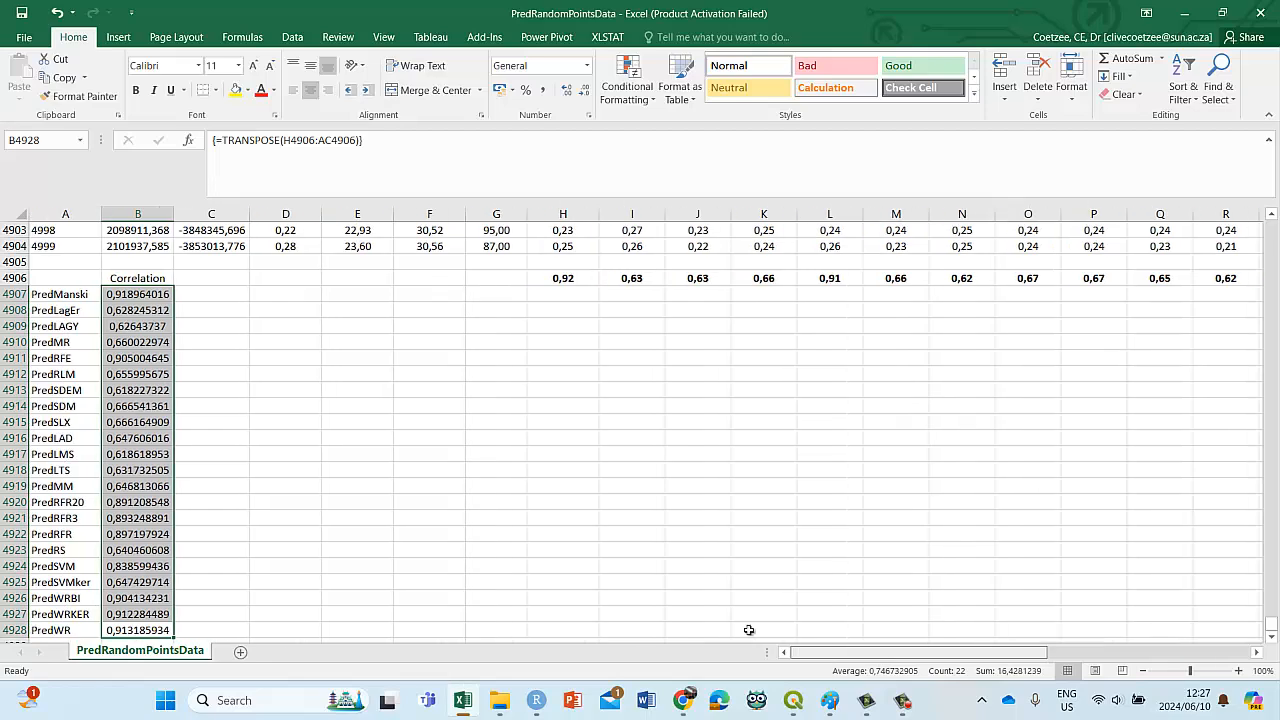
right_click(112, 322)
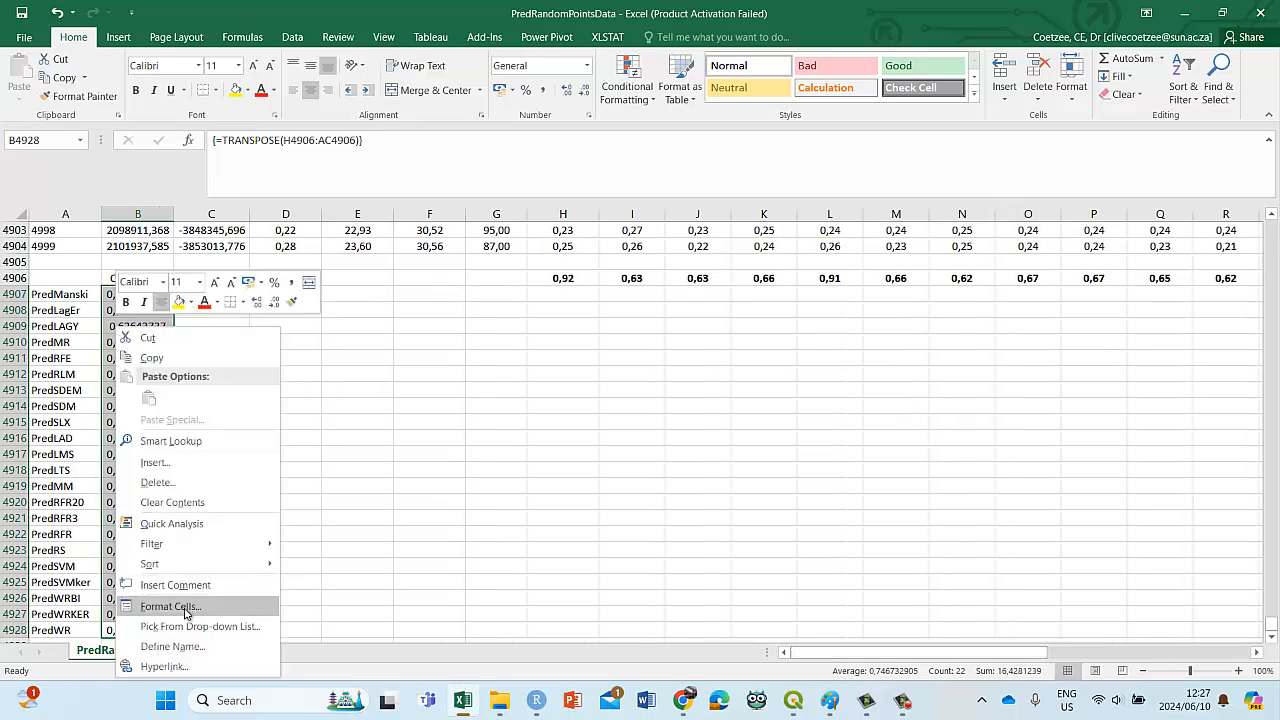
left_click(182, 530)
left_click(45, 367)
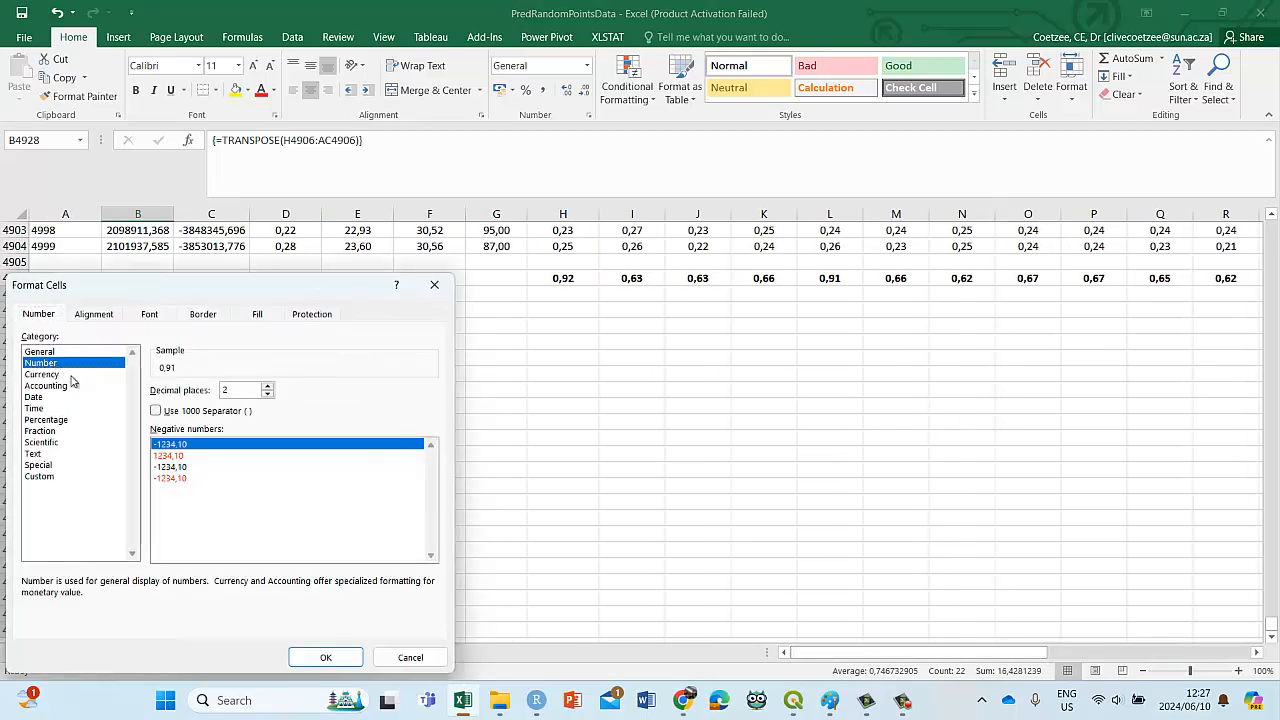
left_click(318, 647)
left_click(290, 550)
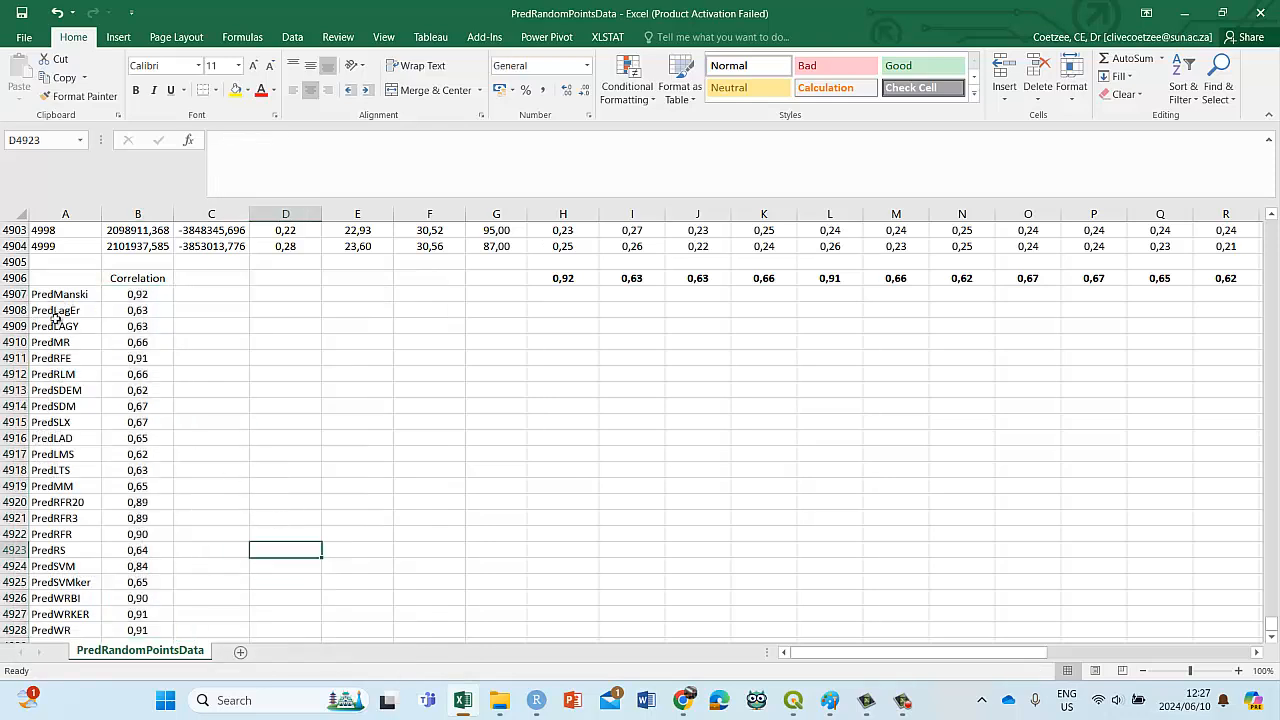
Step: Number the predictions in column C from 1 to 22, starting at C4907 and filling the series to C4928
left_click(220, 300)
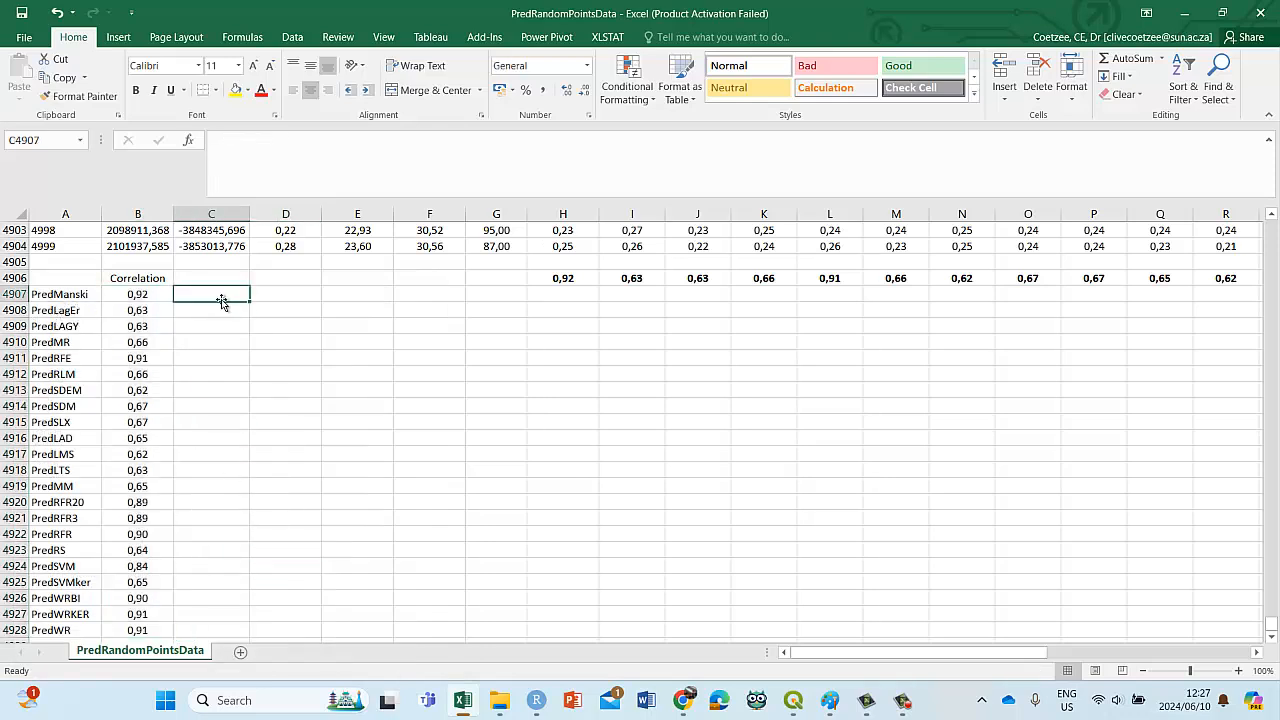
type("1")
key("Return")
type("2")
key("Return")
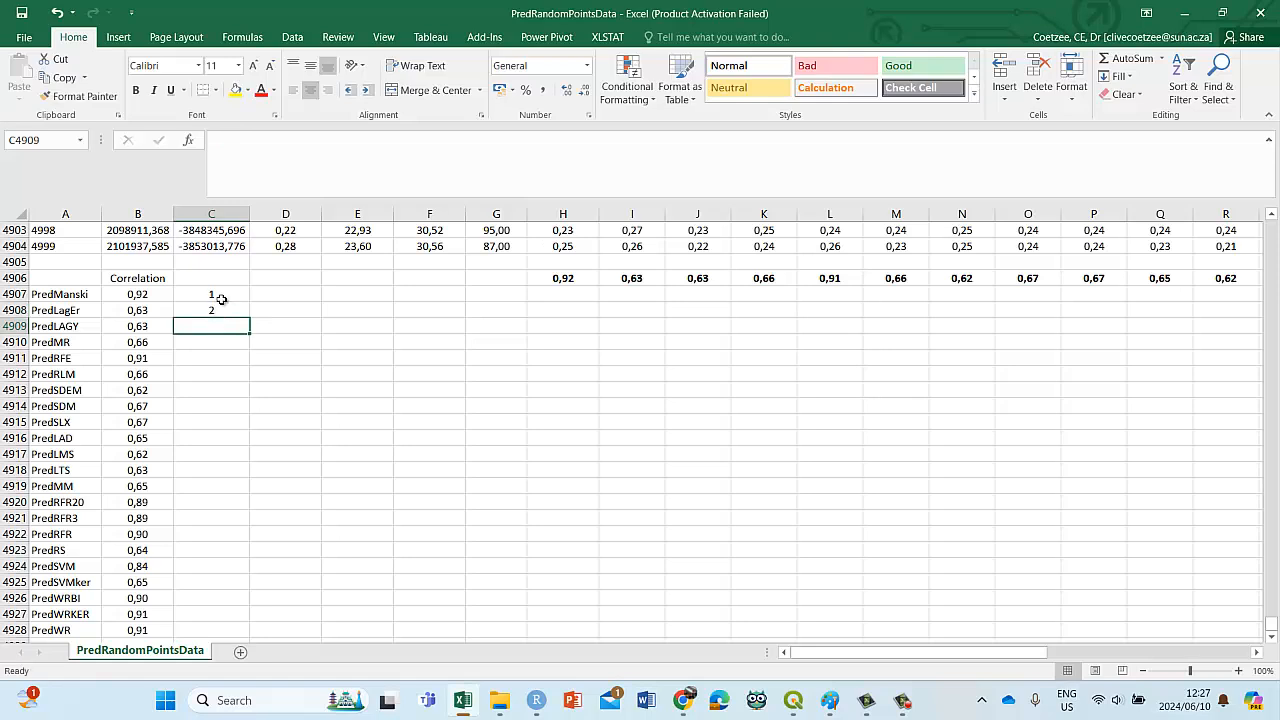
left_click_drag(218, 297, 214, 310)
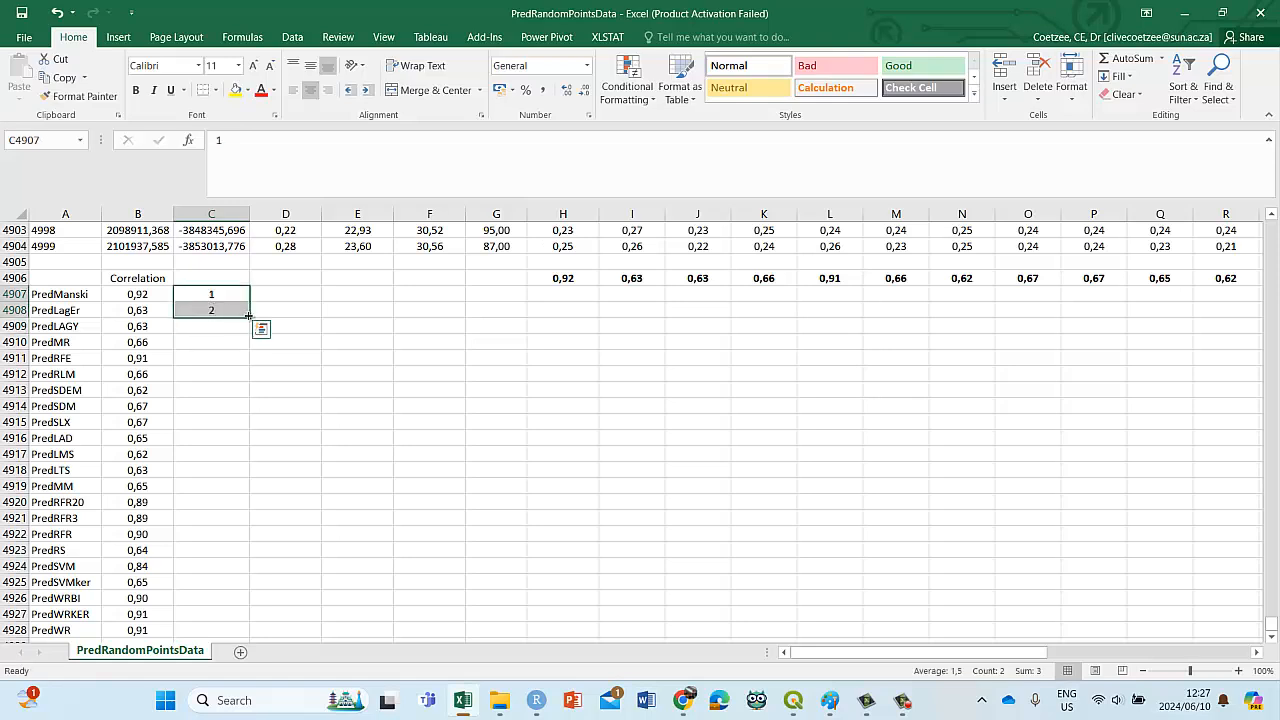
double_click(249, 316)
scroll(245, 395, "down", 2)
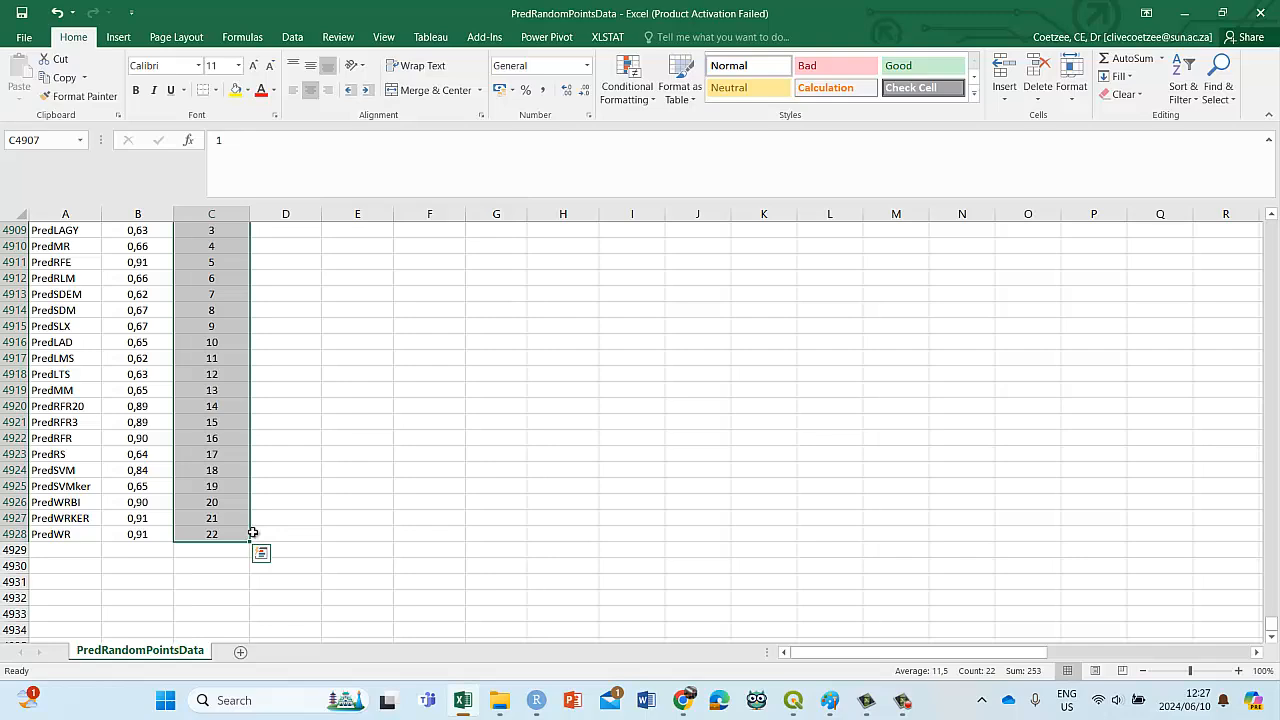
Step: Examine the prediction columns up to column AC, the correlation list, and the PredRandomPointsData layer in QGIS, returning to Excel
scroll(253, 533, "up", 3)
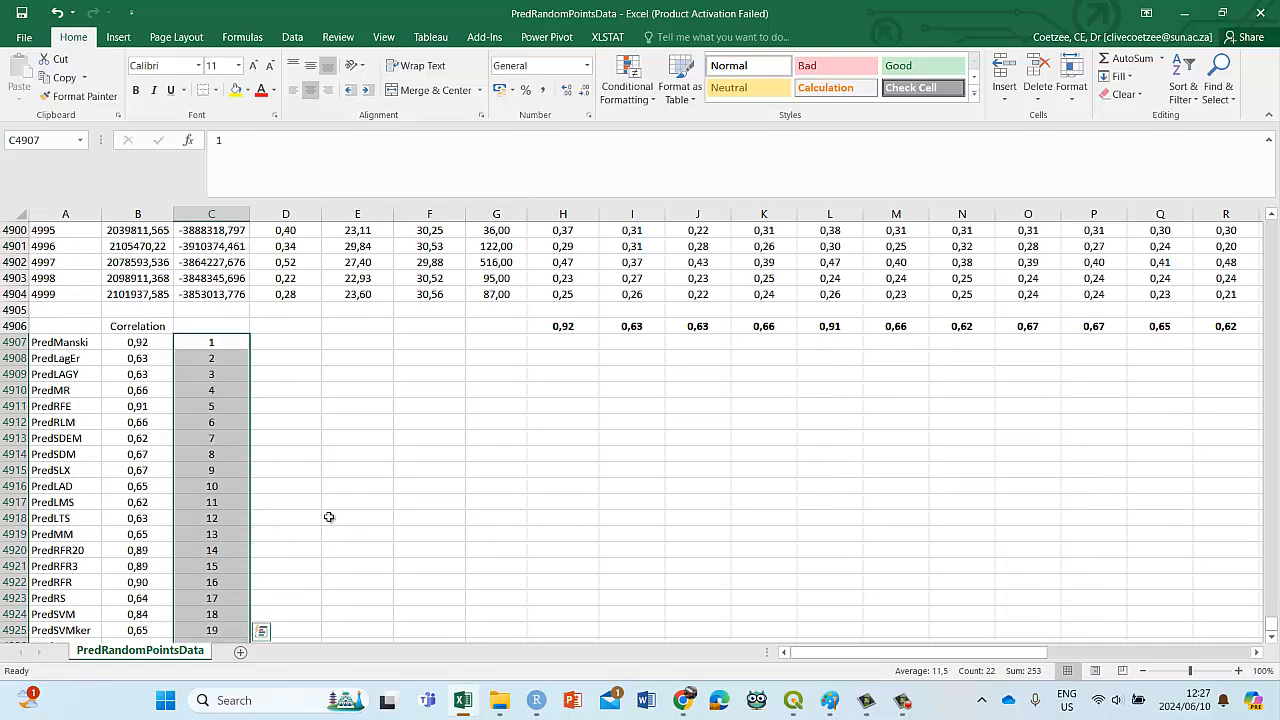
scroll(500, 455, "up", 12)
scroll(510, 455, "up", 20)
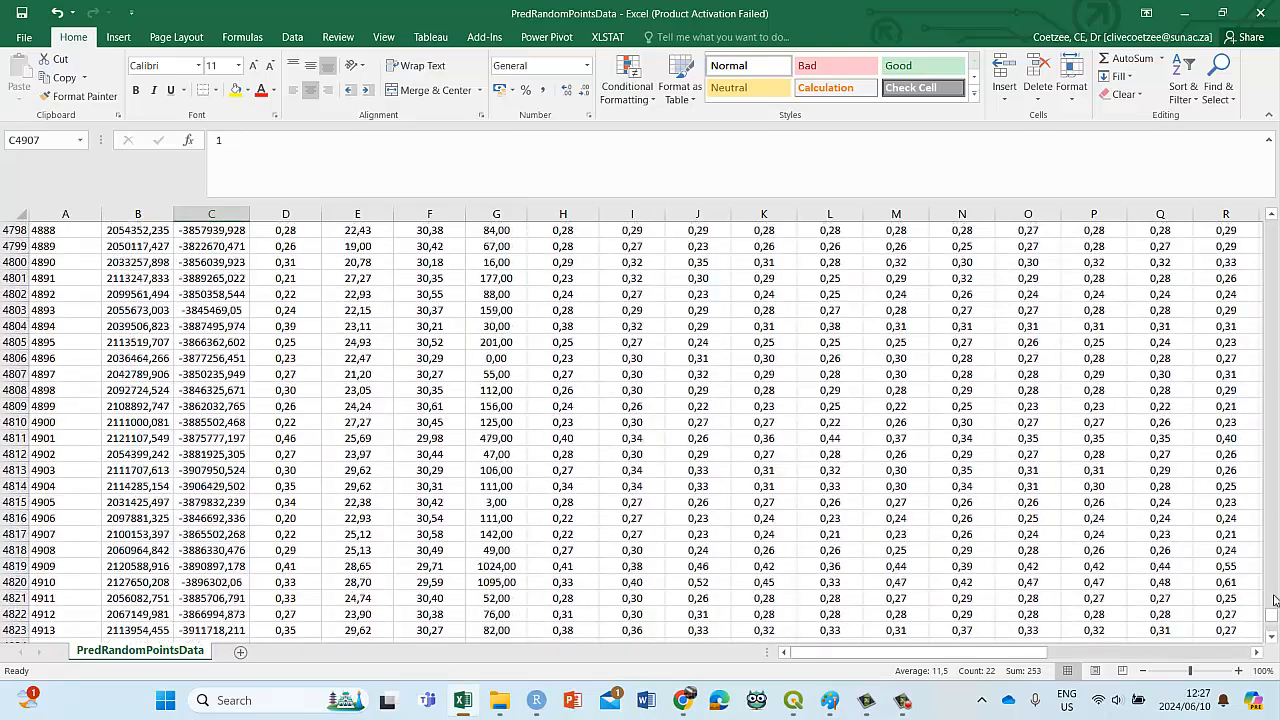
left_click_drag(1275, 600, 1272, 213)
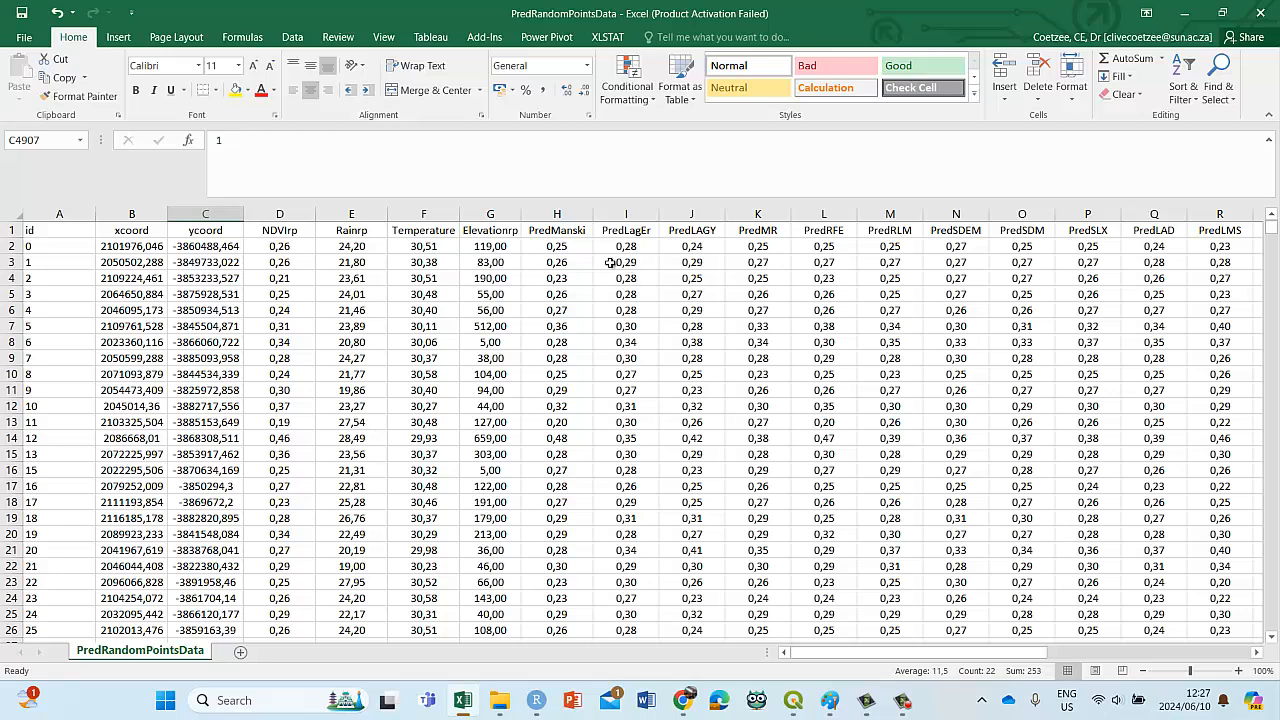
left_click_drag(967, 654, 1186, 654)
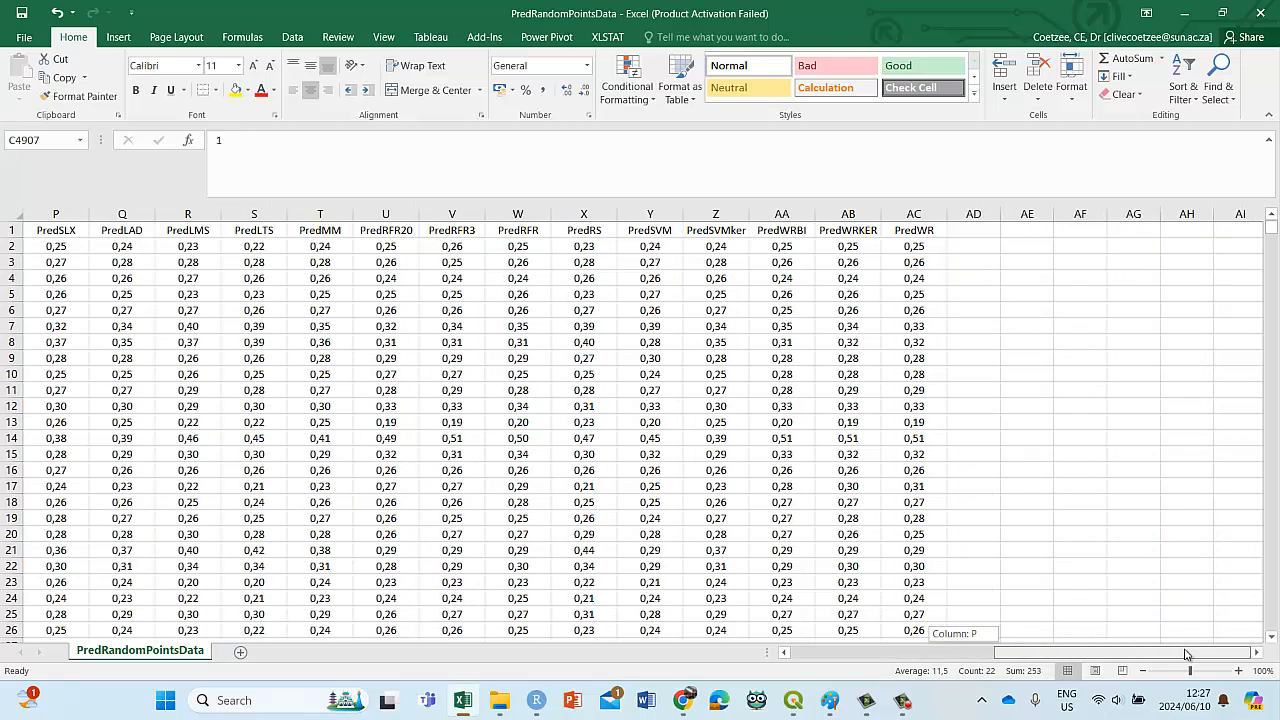
scroll(1190, 480, "down", 12)
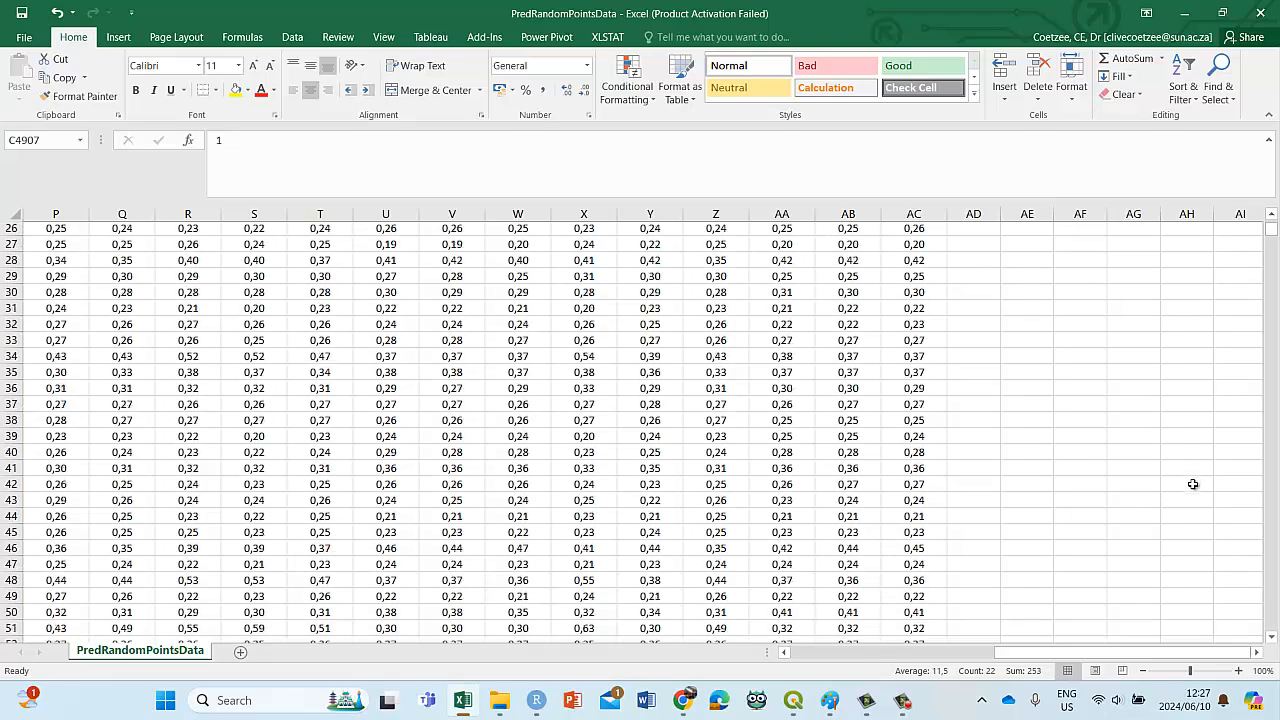
left_click_drag(1271, 230, 1258, 672)
left_click_drag(1140, 654, 736, 654)
scroll(405, 475, "down", 1)
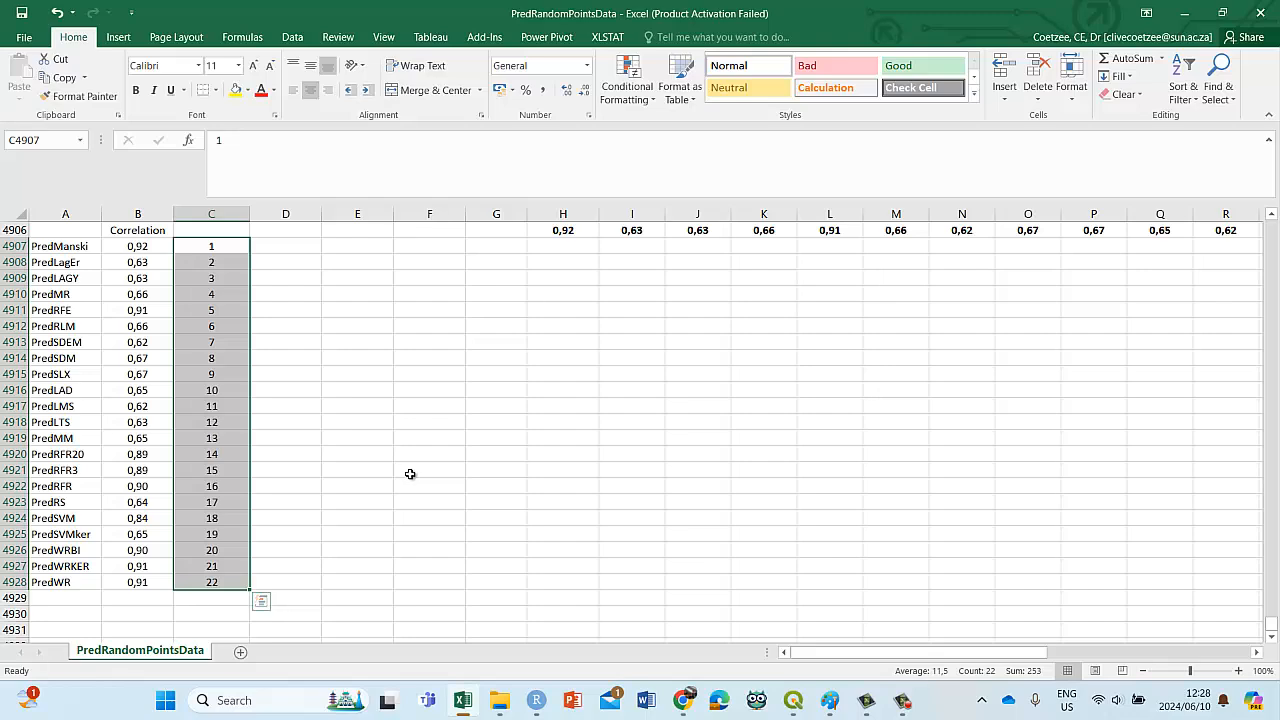
left_click(795, 704)
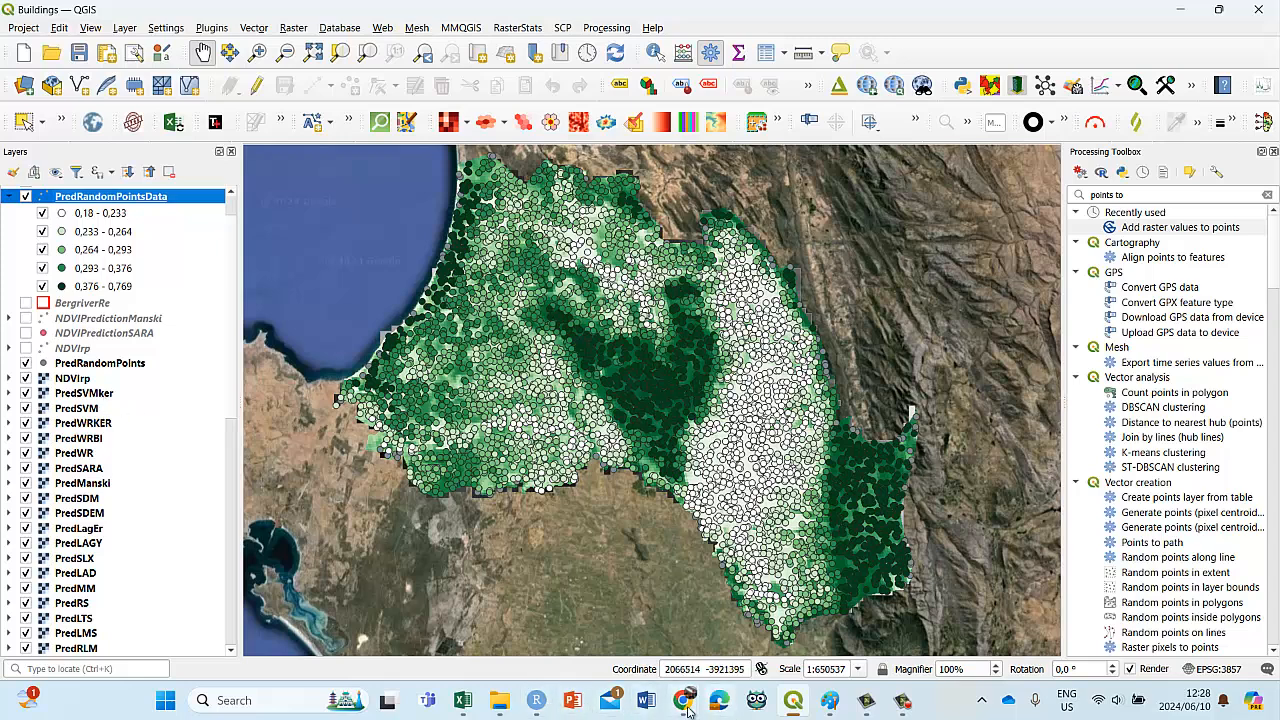
left_click(463, 701)
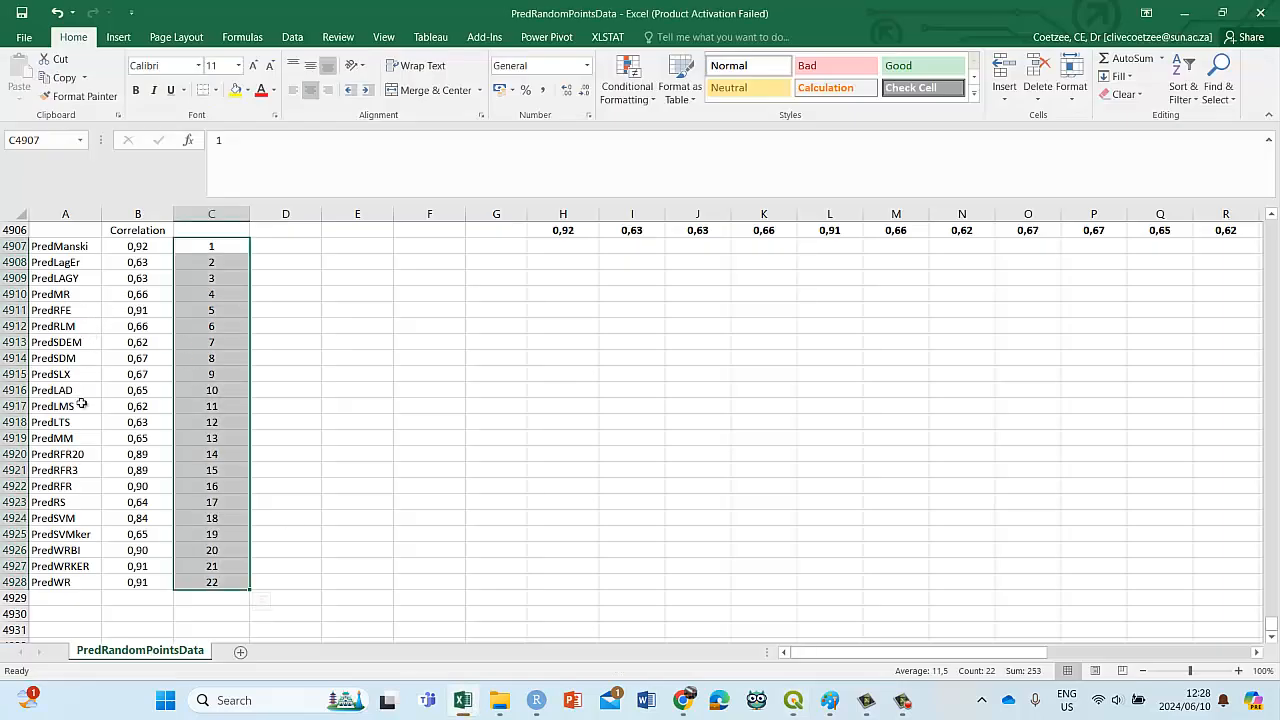
Step: Clear the series numbers from C4907:C4928
left_click(90, 530)
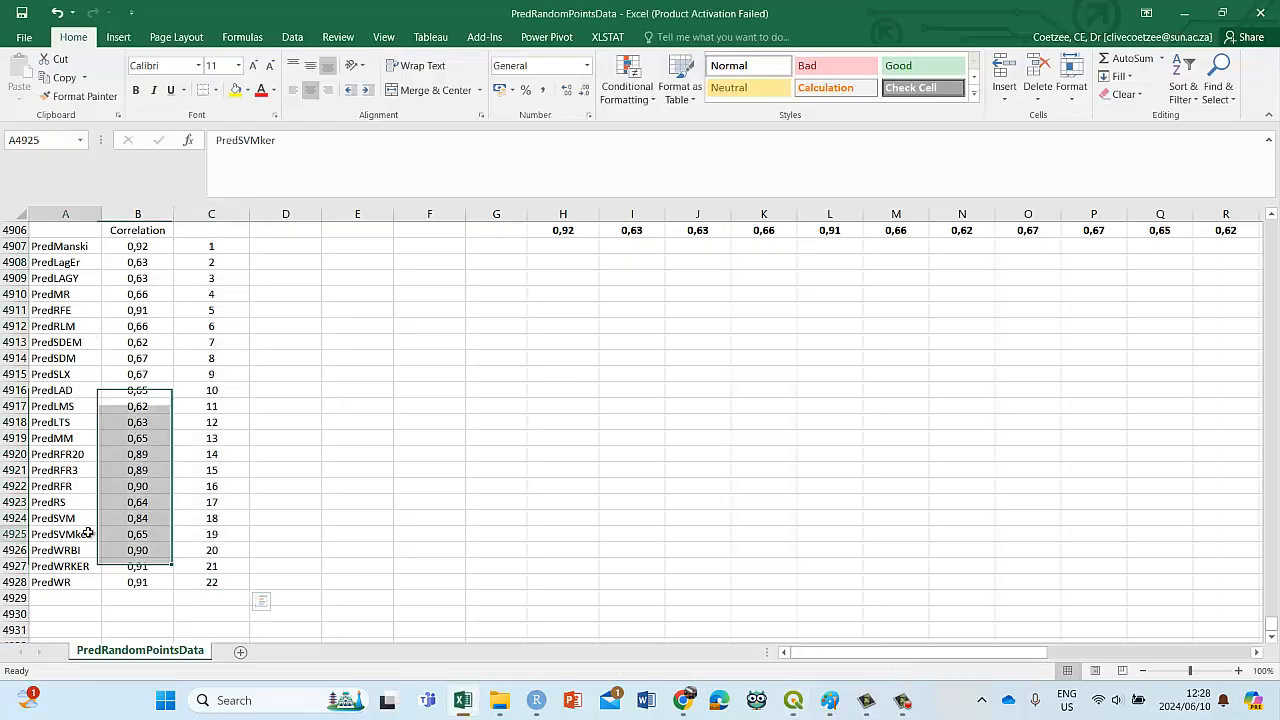
left_click(190, 534)
left_click_drag(223, 250, 222, 578)
key("Delete")
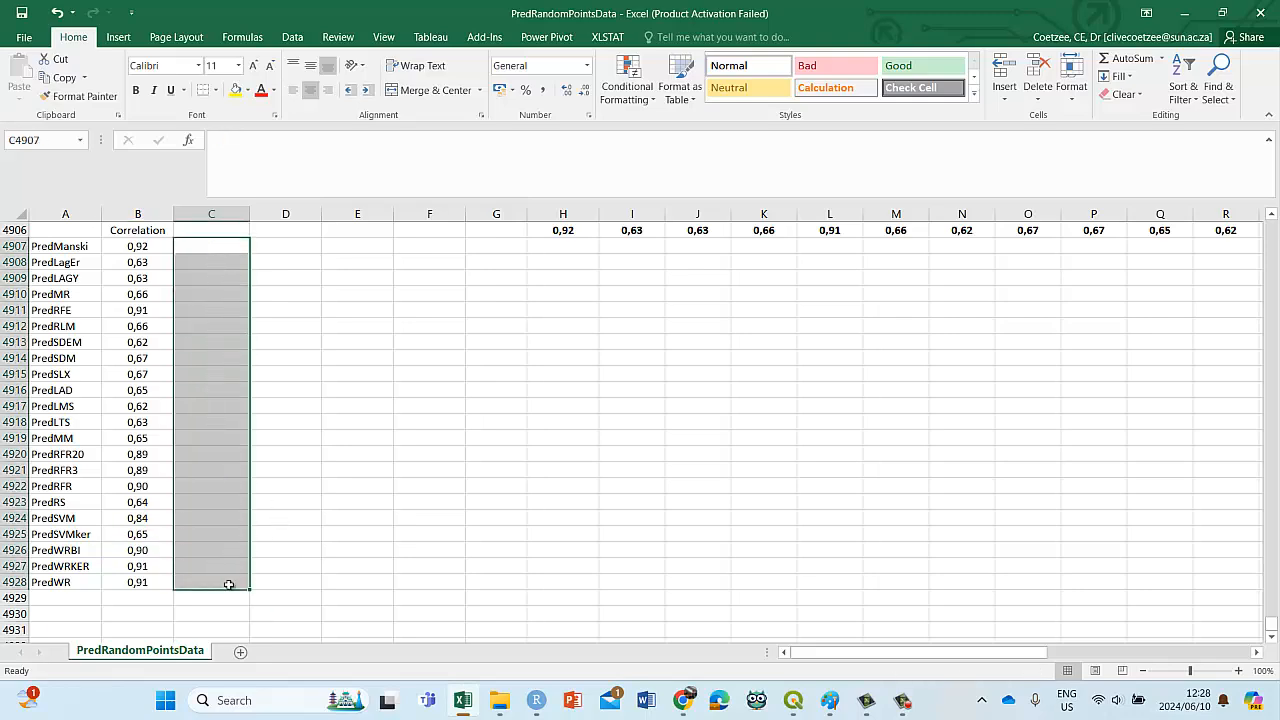
Step: Try inserting a blank row above the Correlation label row 4906, and undo the insertion
scroll(251, 371, "up", 1)
left_click(217, 278)
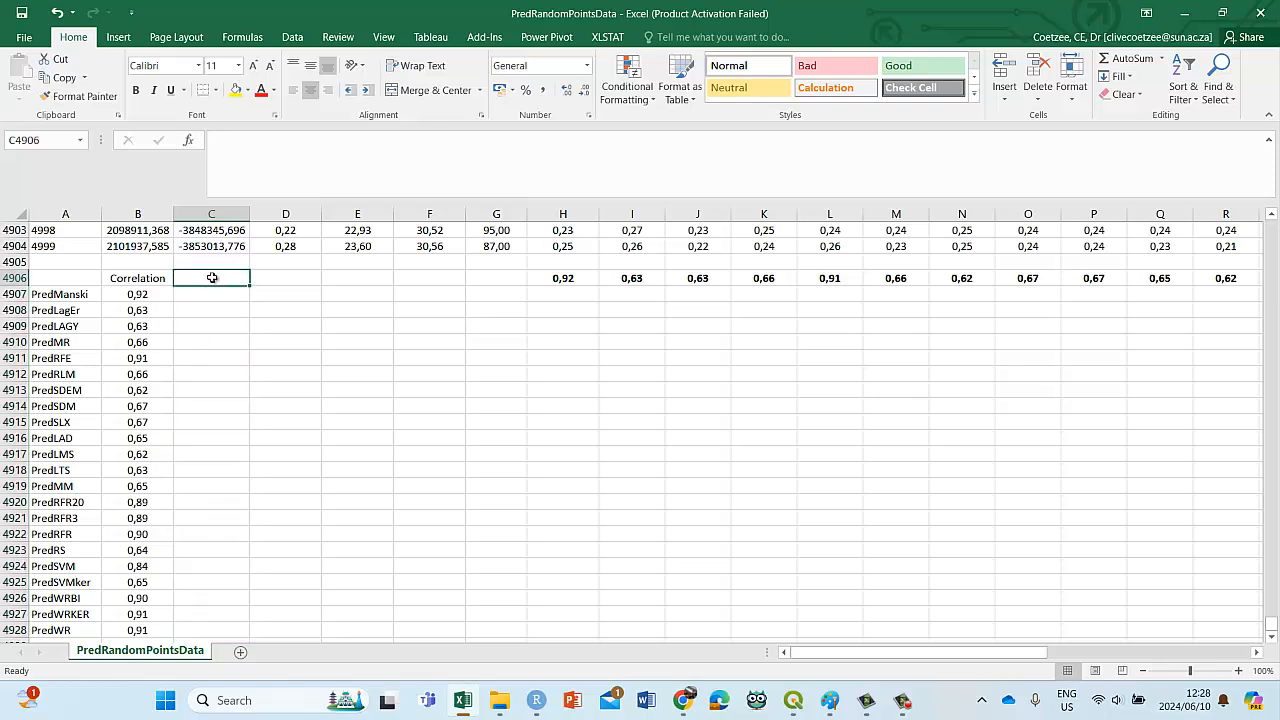
left_click(14, 278)
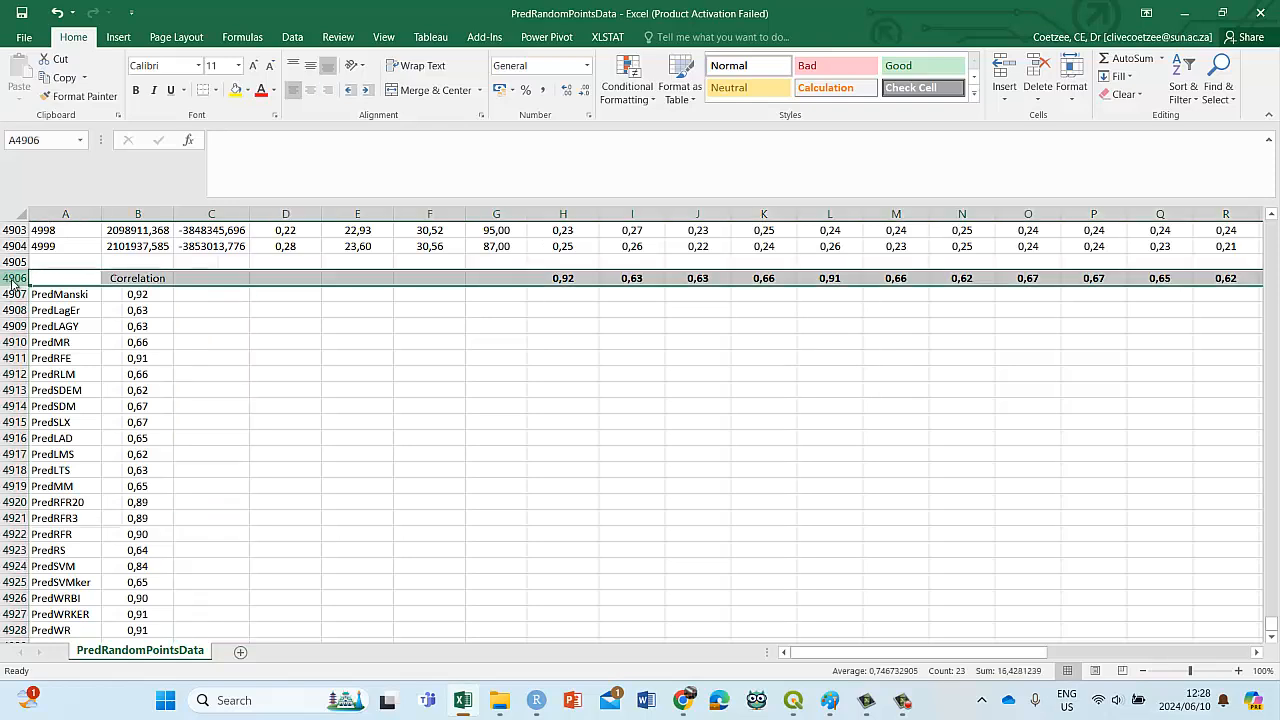
right_click(14, 280)
left_click(55, 395)
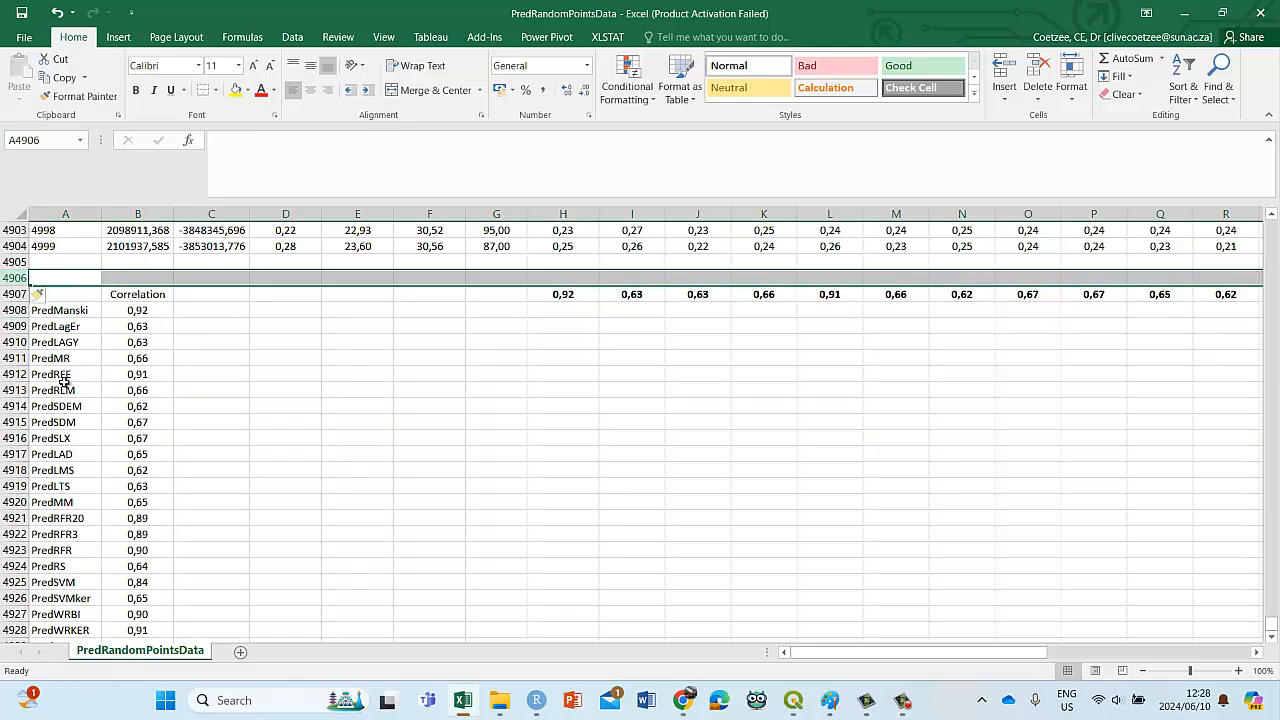
left_click(57, 13)
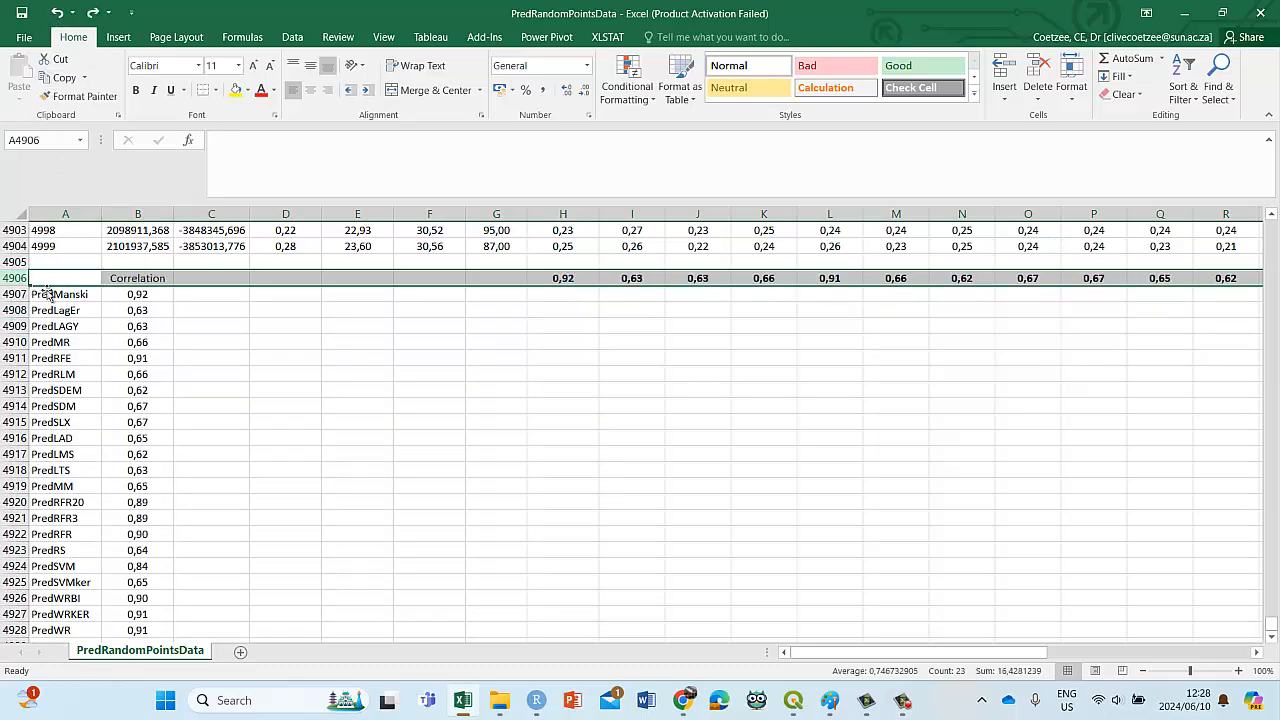
Step: Insert a blank row above the PredManski row 4907 and move the Correlation label from B4906 down to B4907
right_click(14, 296)
left_click(49, 407)
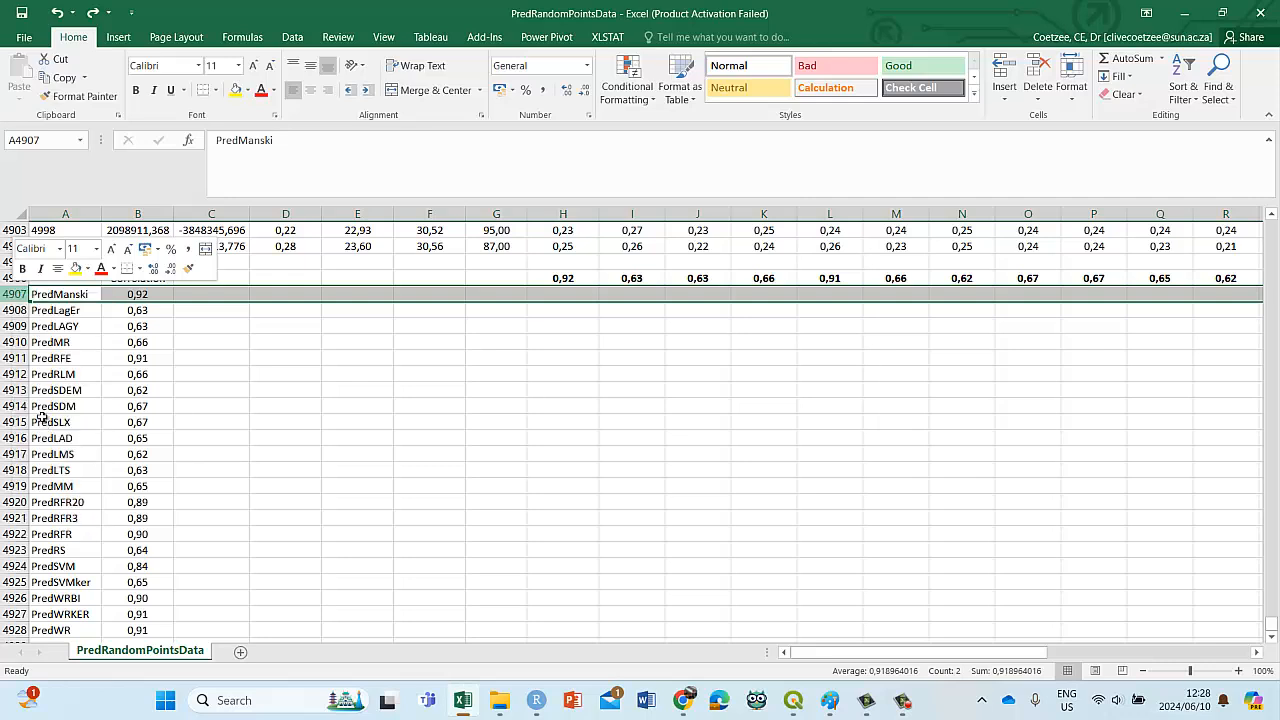
left_click(141, 280)
mouse_move(174, 286)
left_mouse_down()
mouse_move(172, 304)
mouse_move(160, 302)
left_mouse_up()
key("Delete")
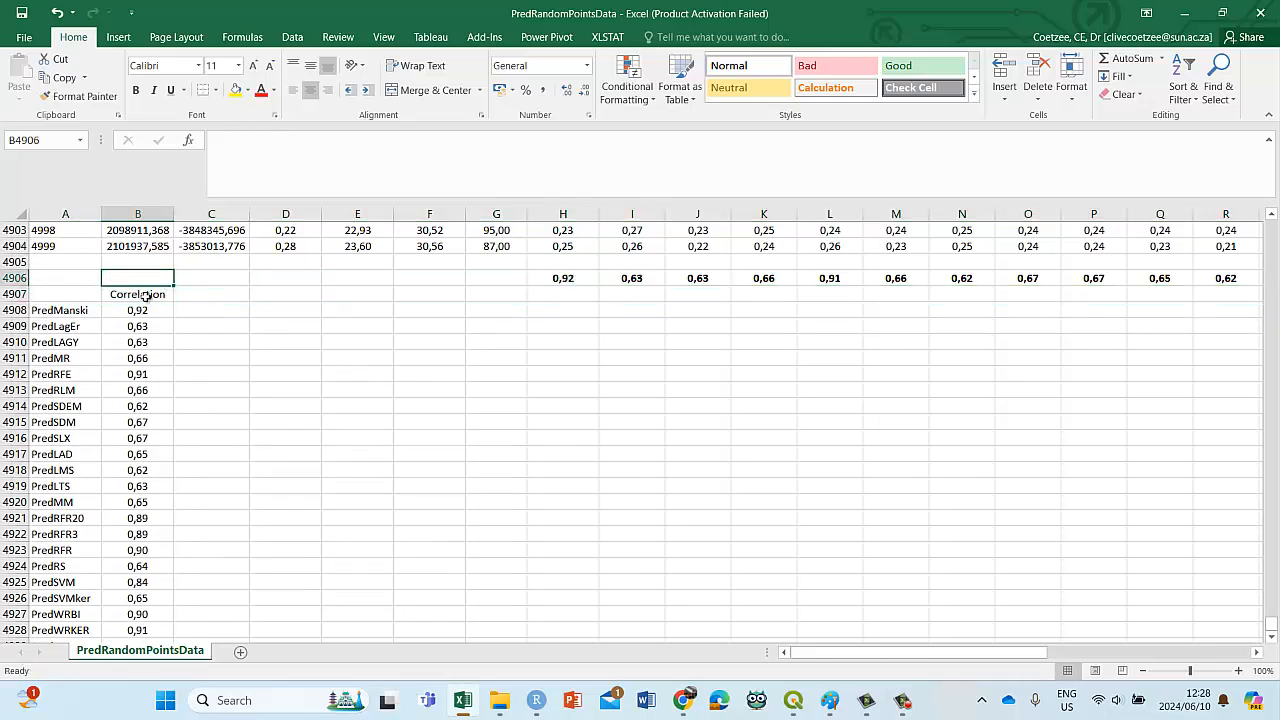
Step: Enter the heading Type in A4907 above the prediction names
left_click(76, 297)
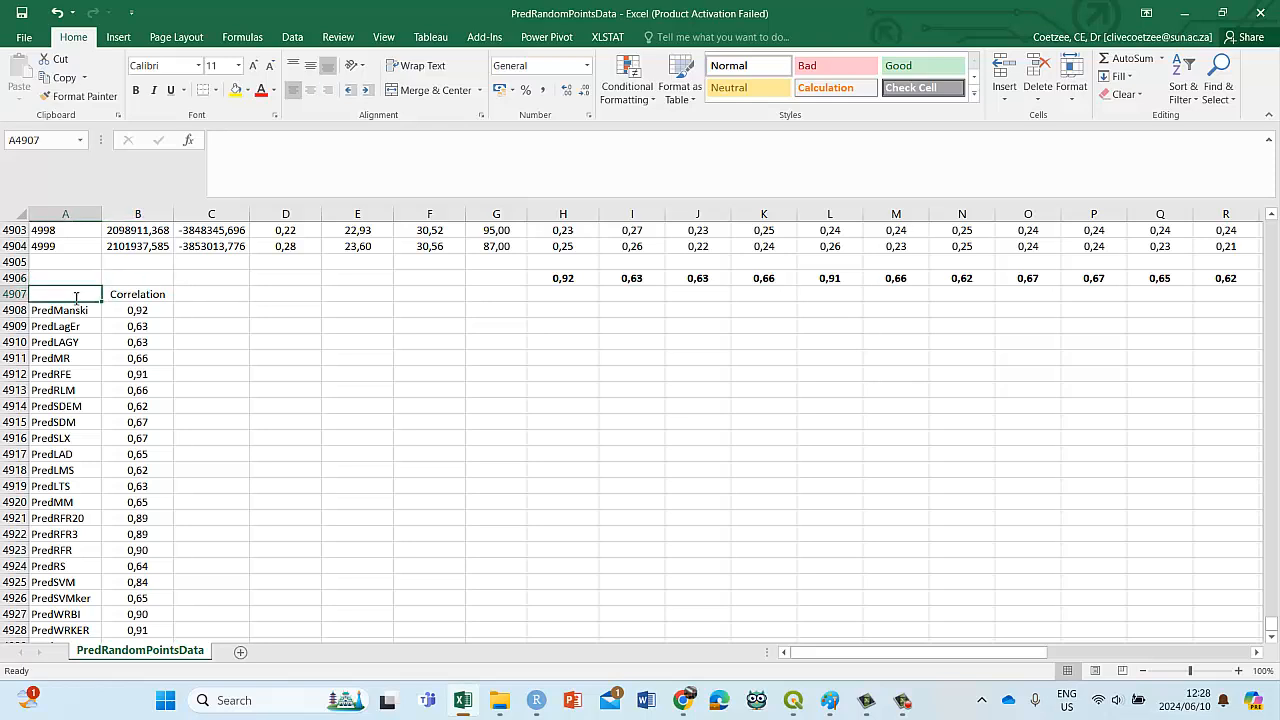
type("Type")
left_click(252, 371)
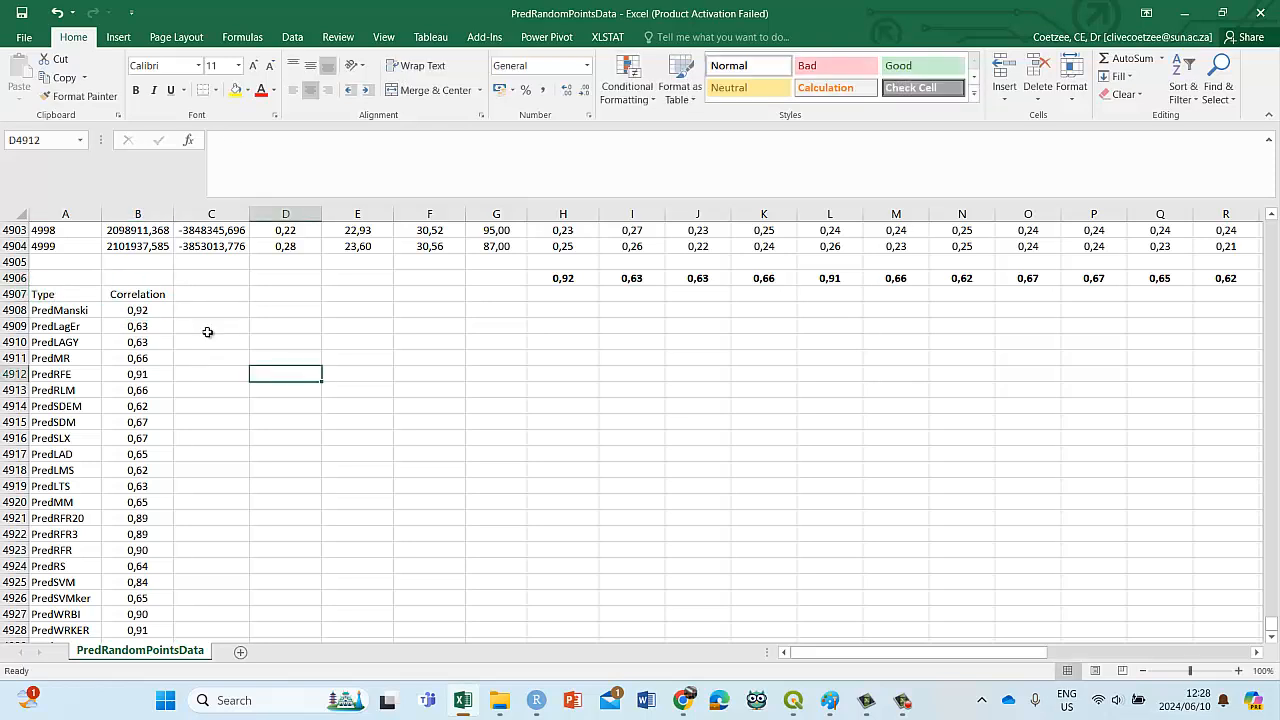
Step: Add filters to the headings in A4907:B4907 and try sorting the Correlation column from largest to smallest
left_click_drag(61, 299, 125, 297)
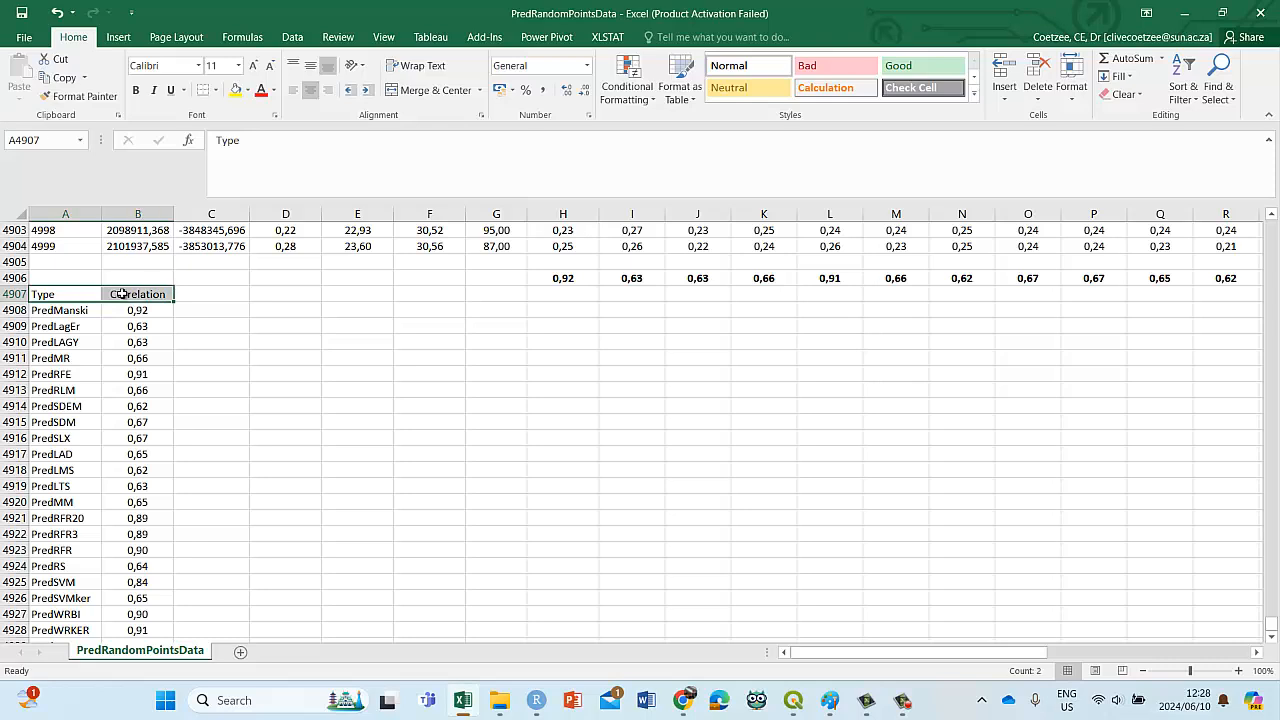
left_click(293, 40)
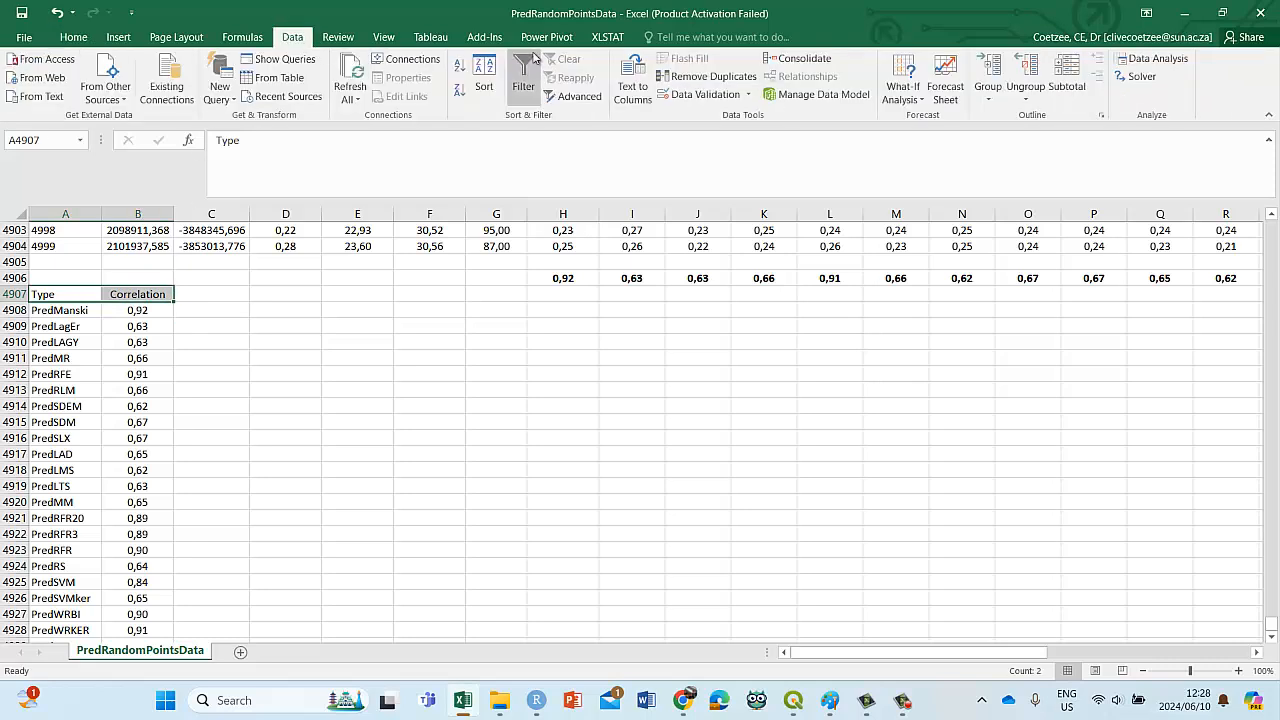
left_click(523, 75)
left_click(165, 295)
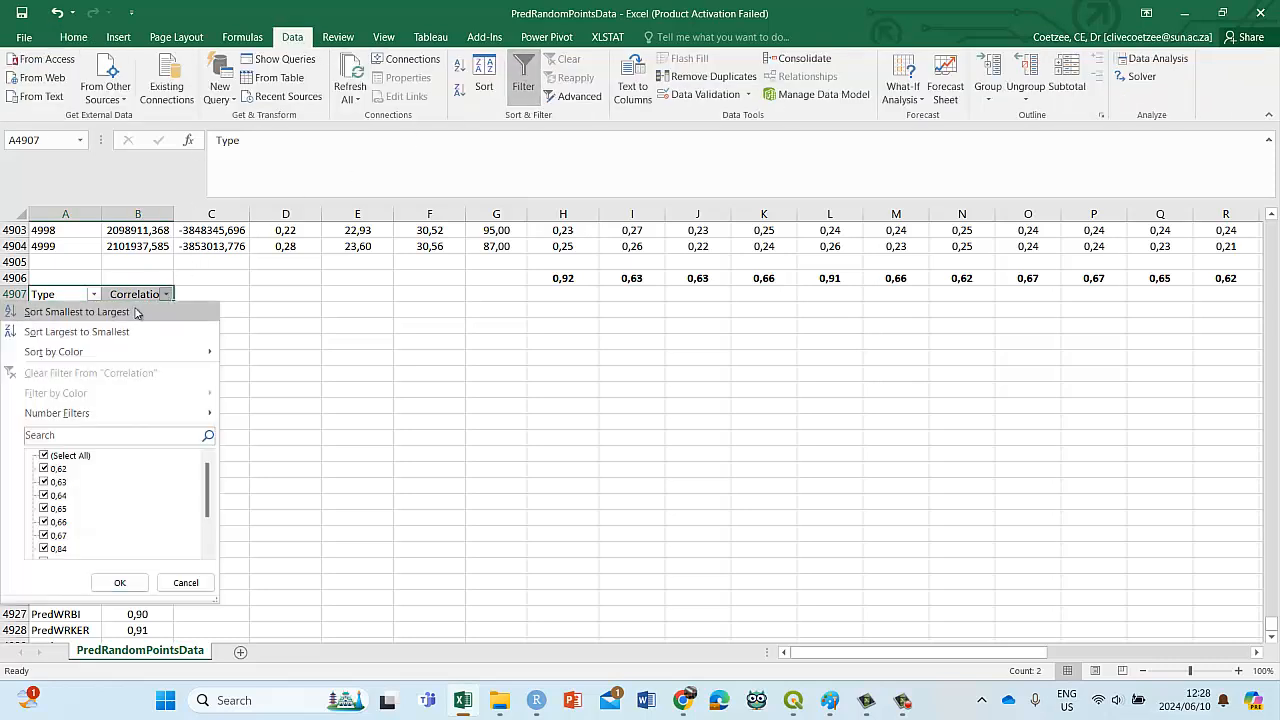
left_click(115, 332)
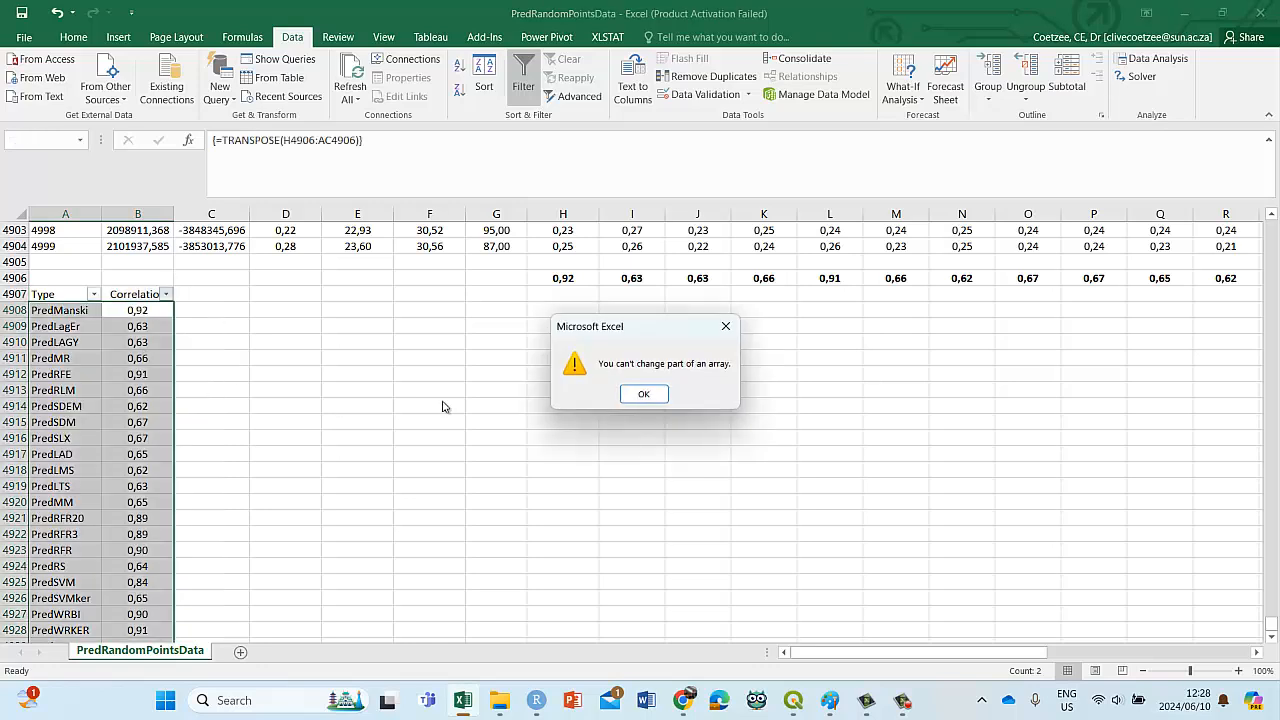
left_click(644, 396)
left_click(340, 373)
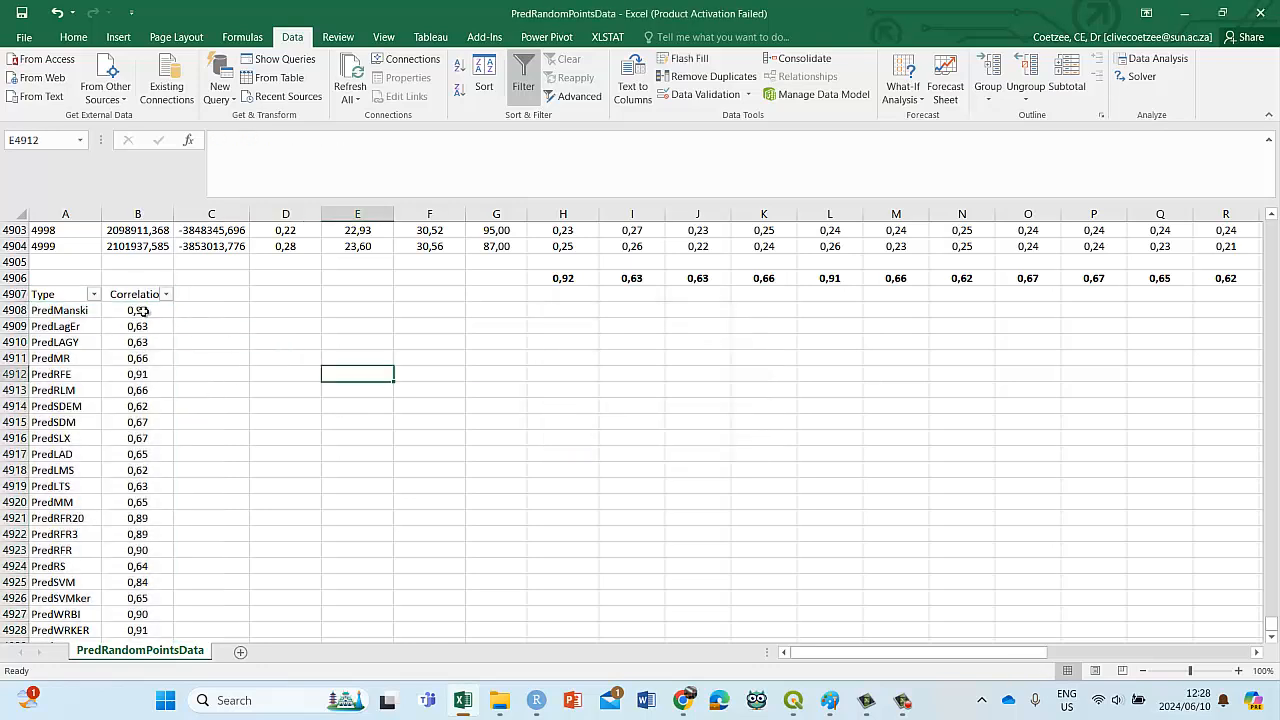
Step: Try the largest-to-smallest sort on Correlation again from B4908, and undo the heading filters
left_click(142, 311)
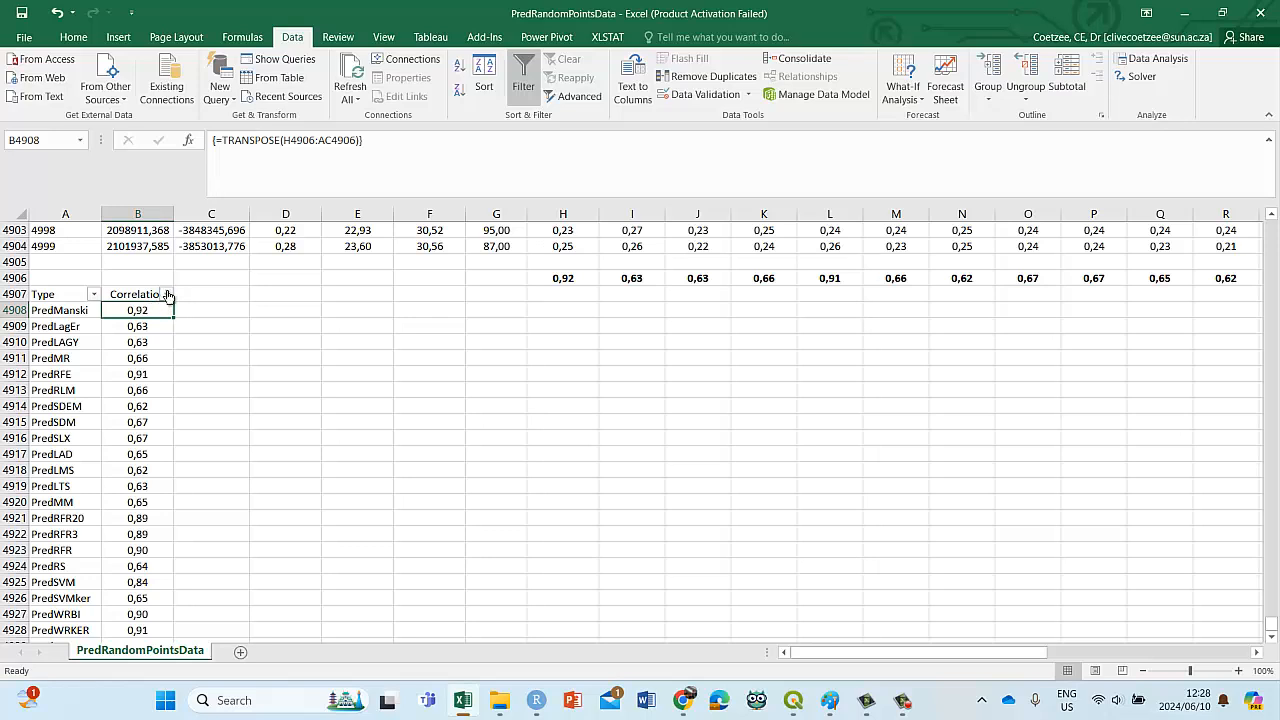
left_click(165, 294)
left_click(124, 330)
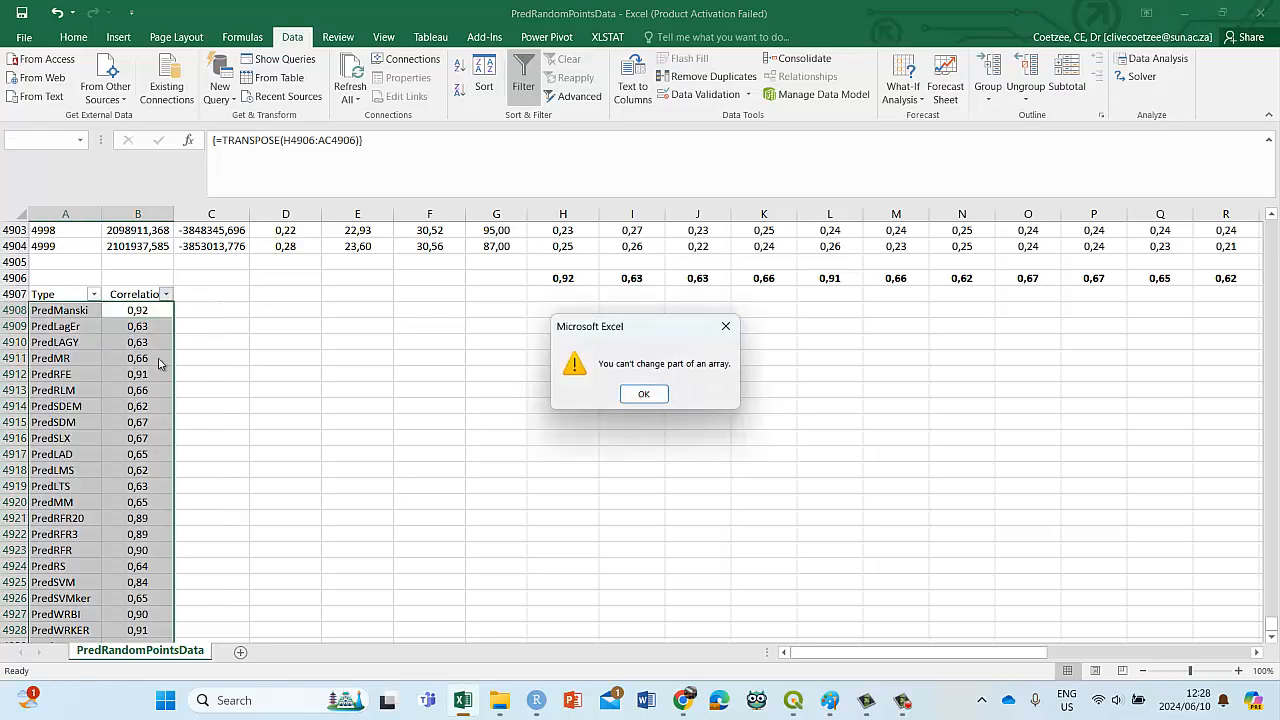
left_click(641, 392)
left_click(229, 308)
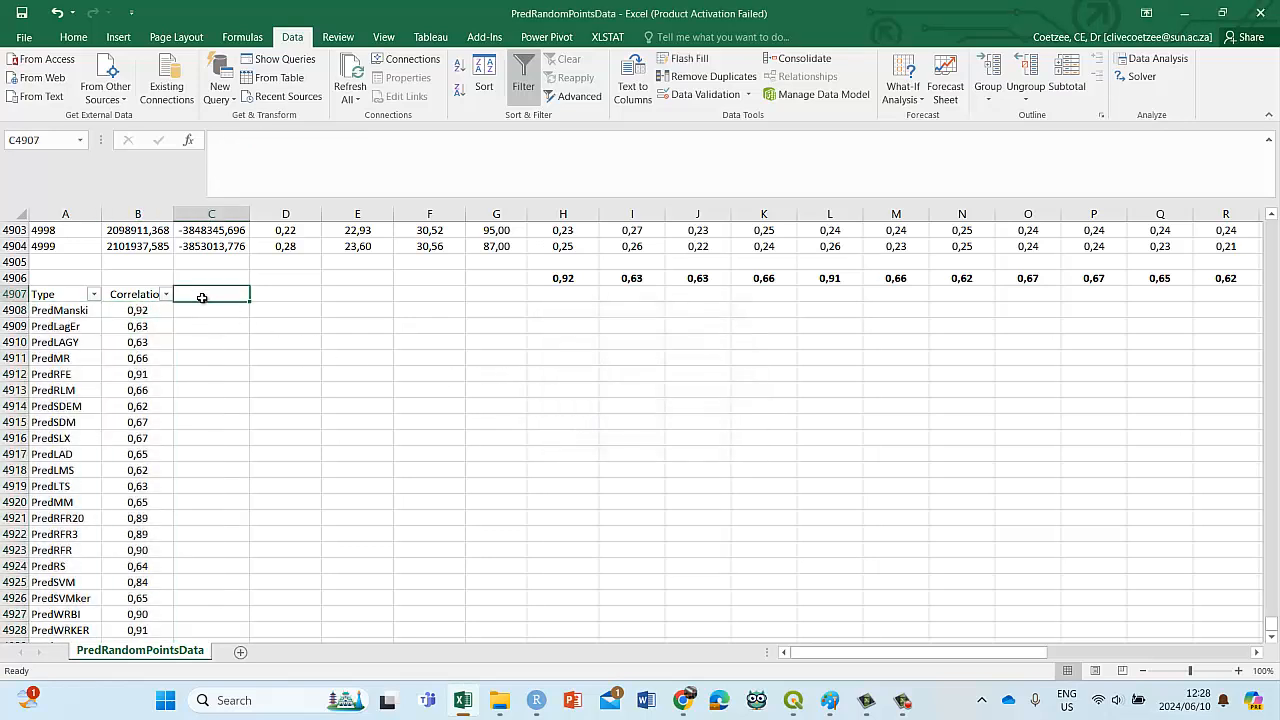
left_click(58, 18)
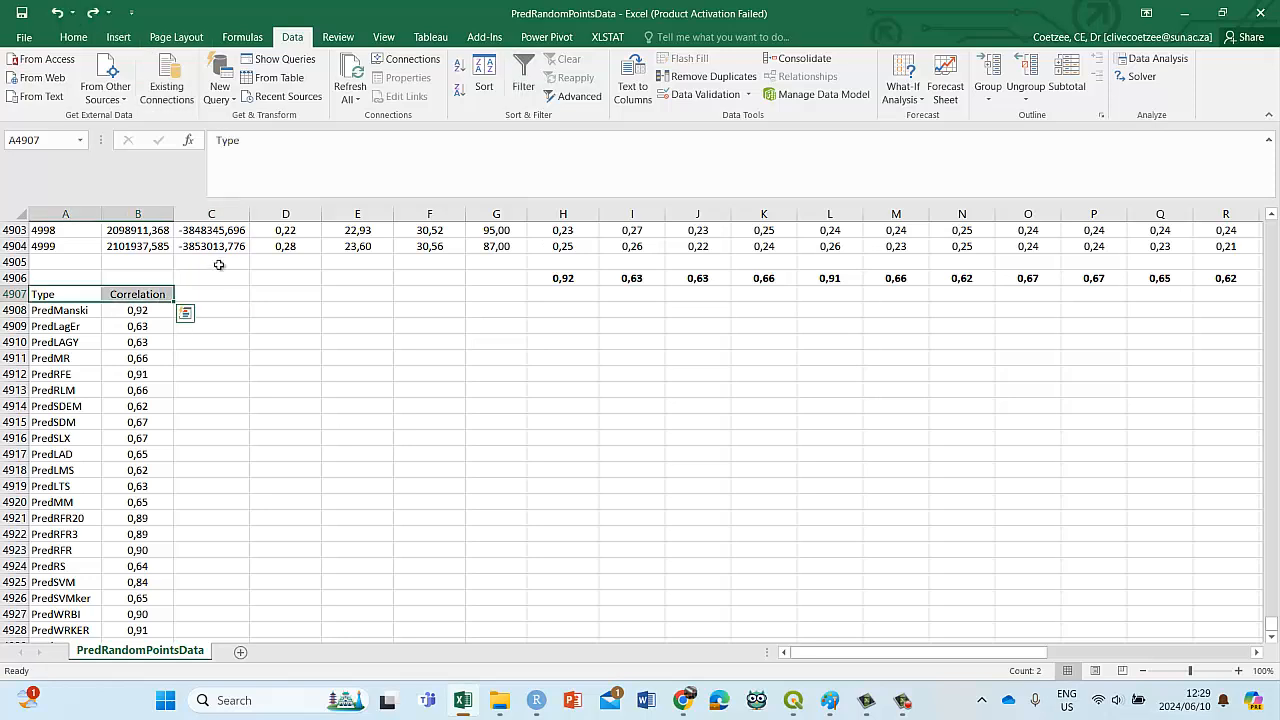
Step: Enter the heading Correlrank in C4907 beside the Correlation heading
left_click(217, 294)
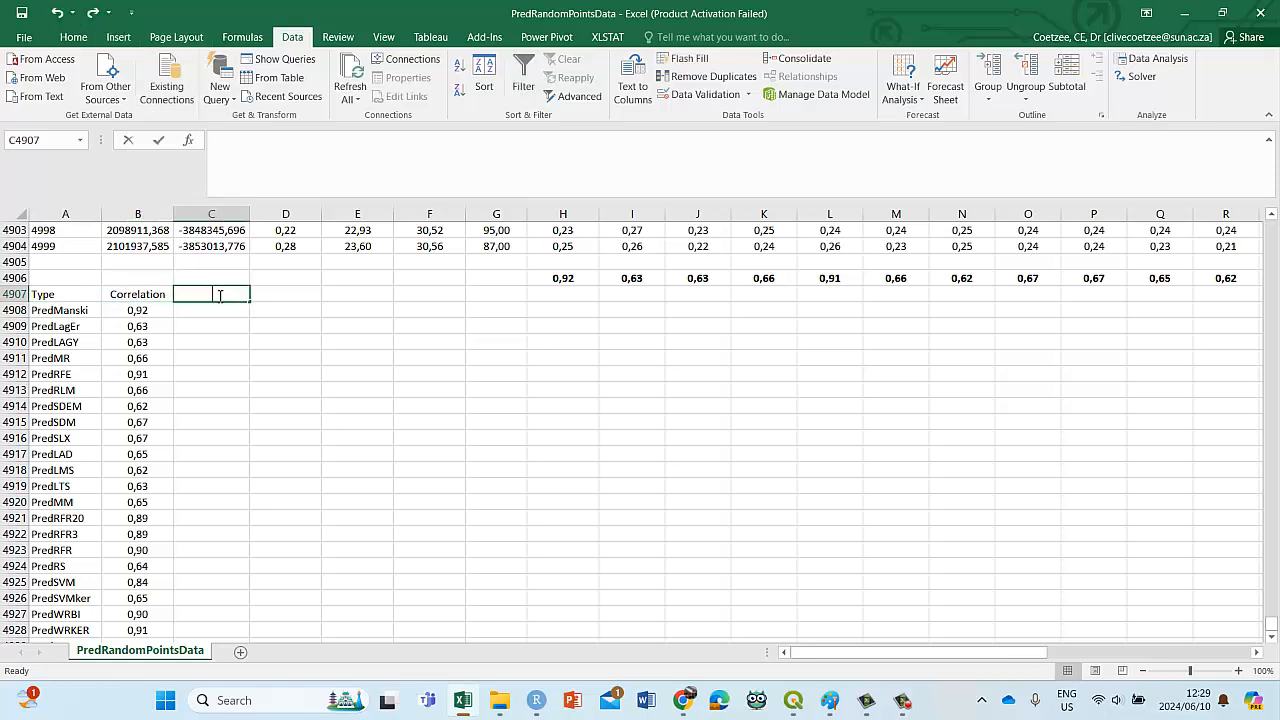
type("Ran")
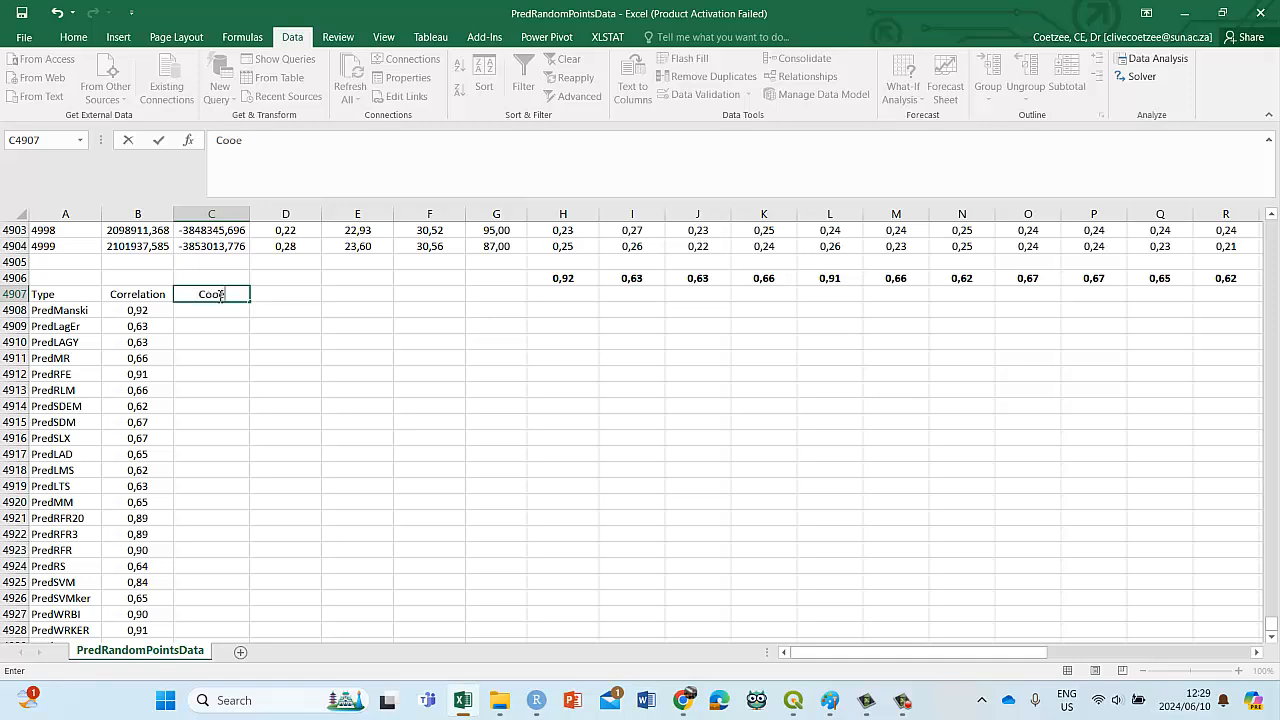
key("BackSpace")
type("elrank")
Step: Build a RANK formula in C4908 with B4908 as the number, B4908:B4929 as the reference and the order left empty
left_click(208, 310)
type("=")
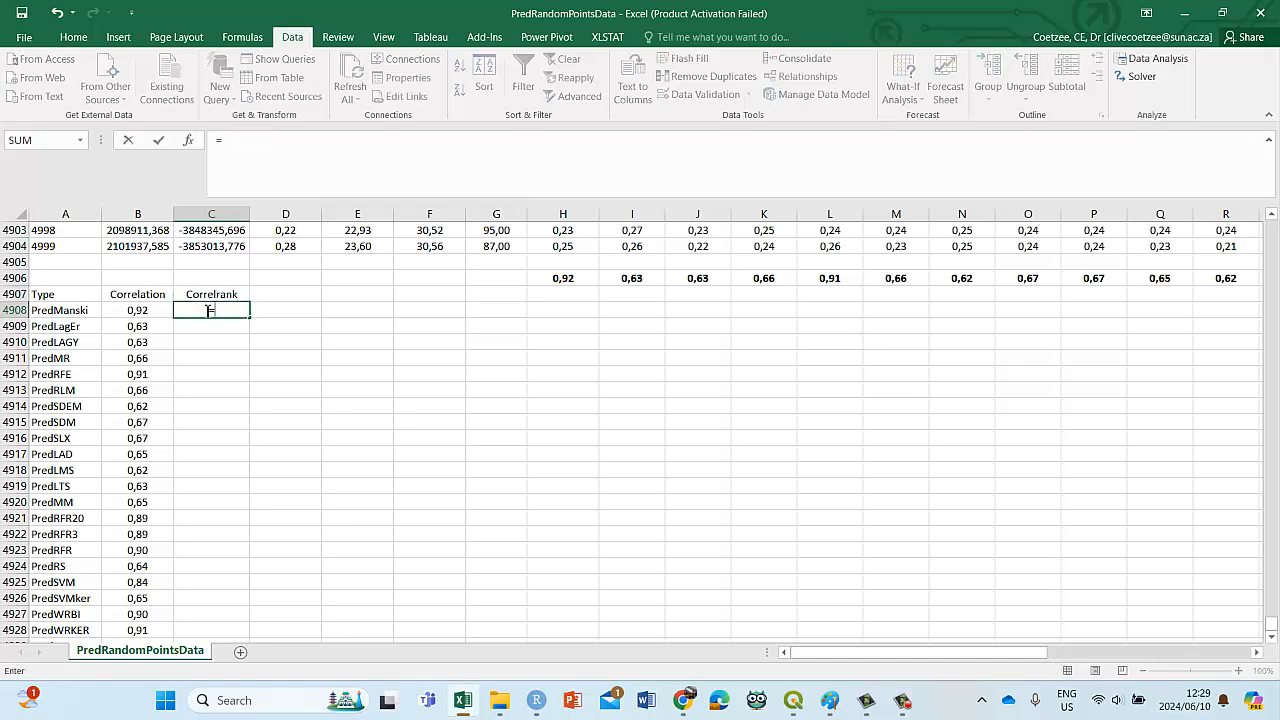
type("rank")
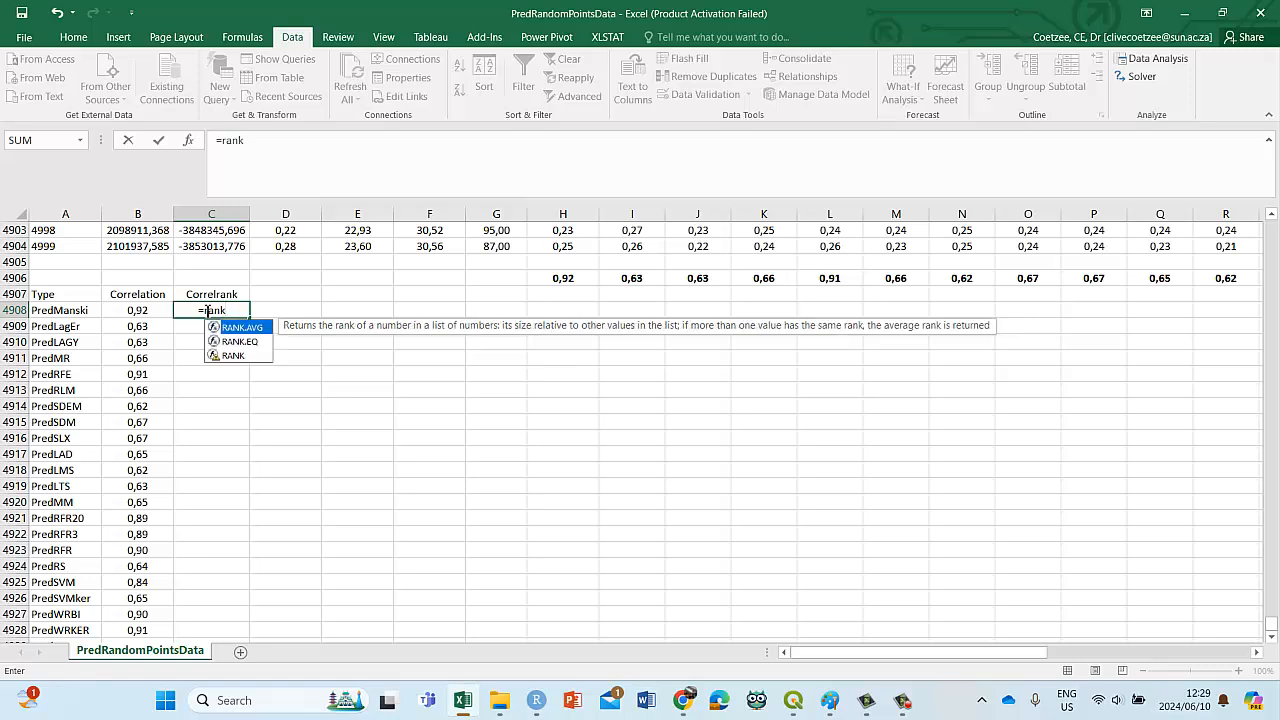
type("(")
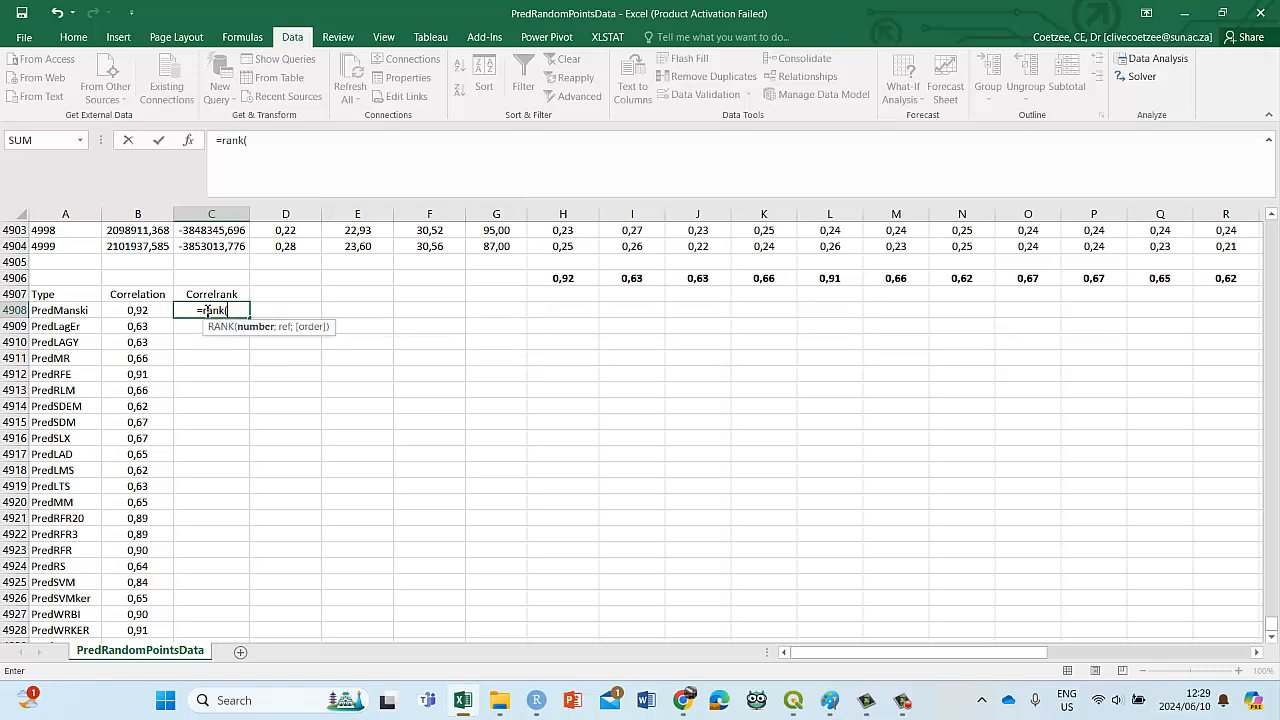
left_click(242, 140)
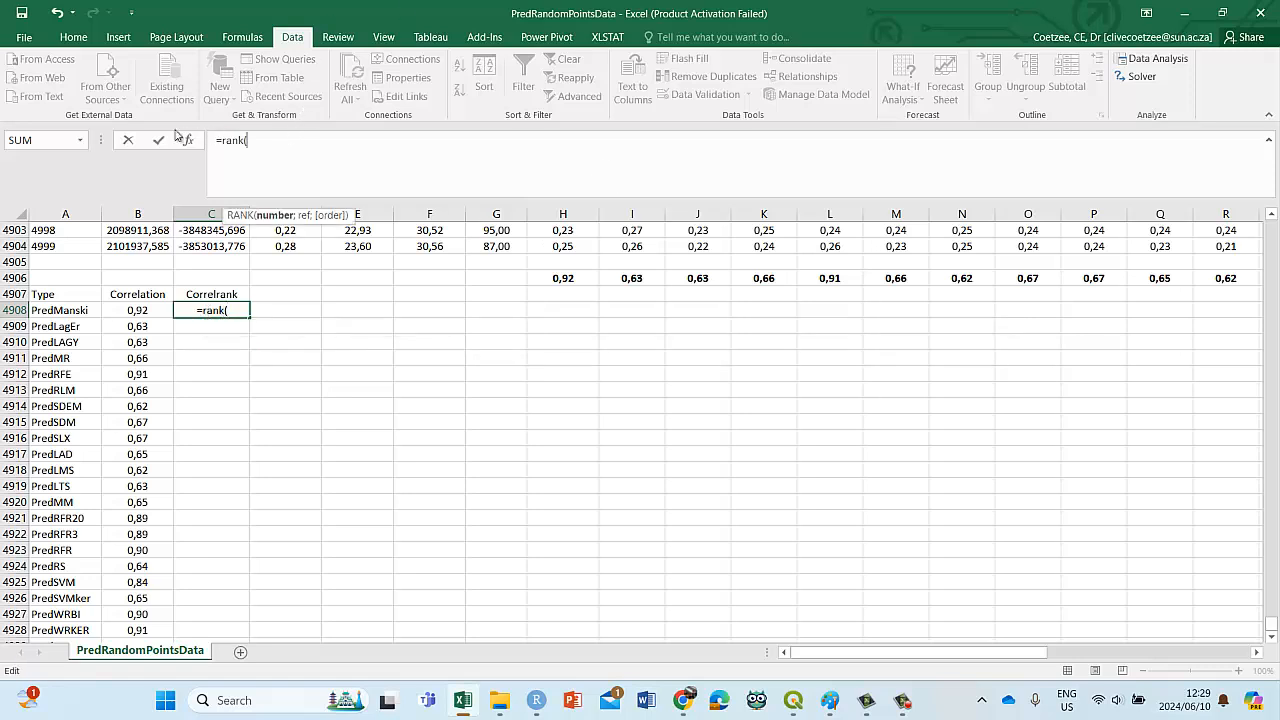
left_click(190, 141)
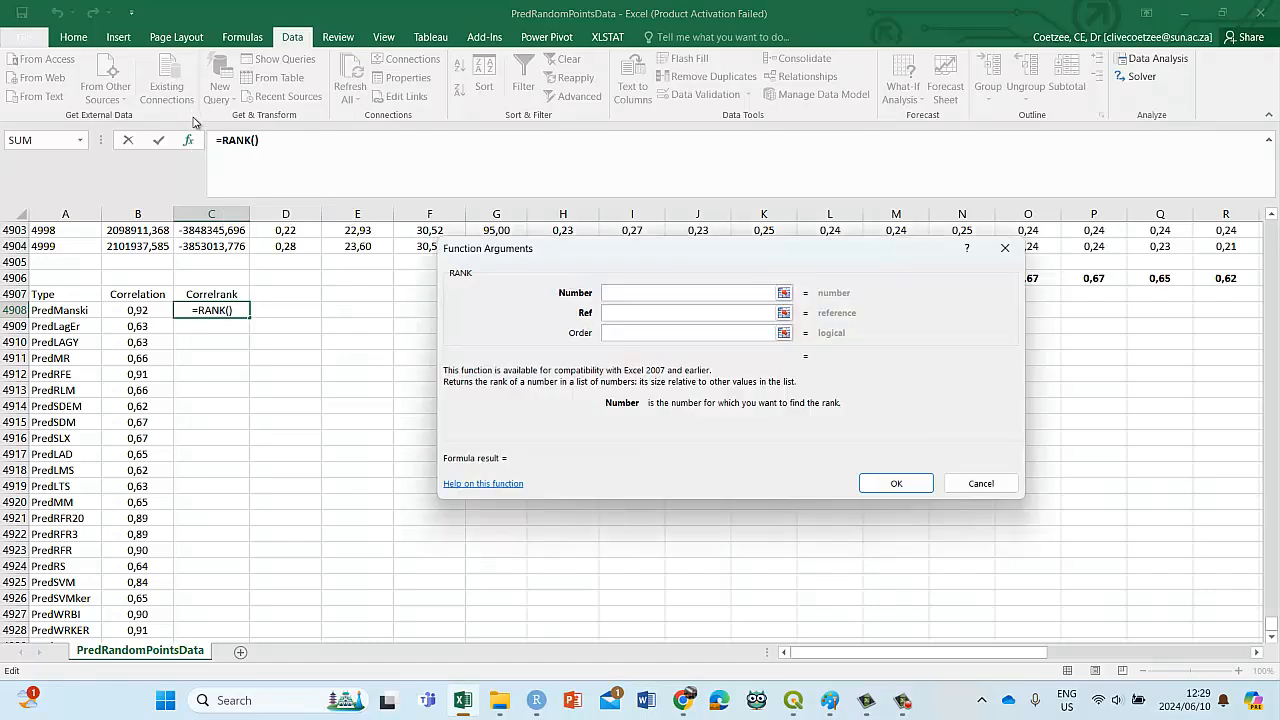
left_click(146, 314)
key("Tab")
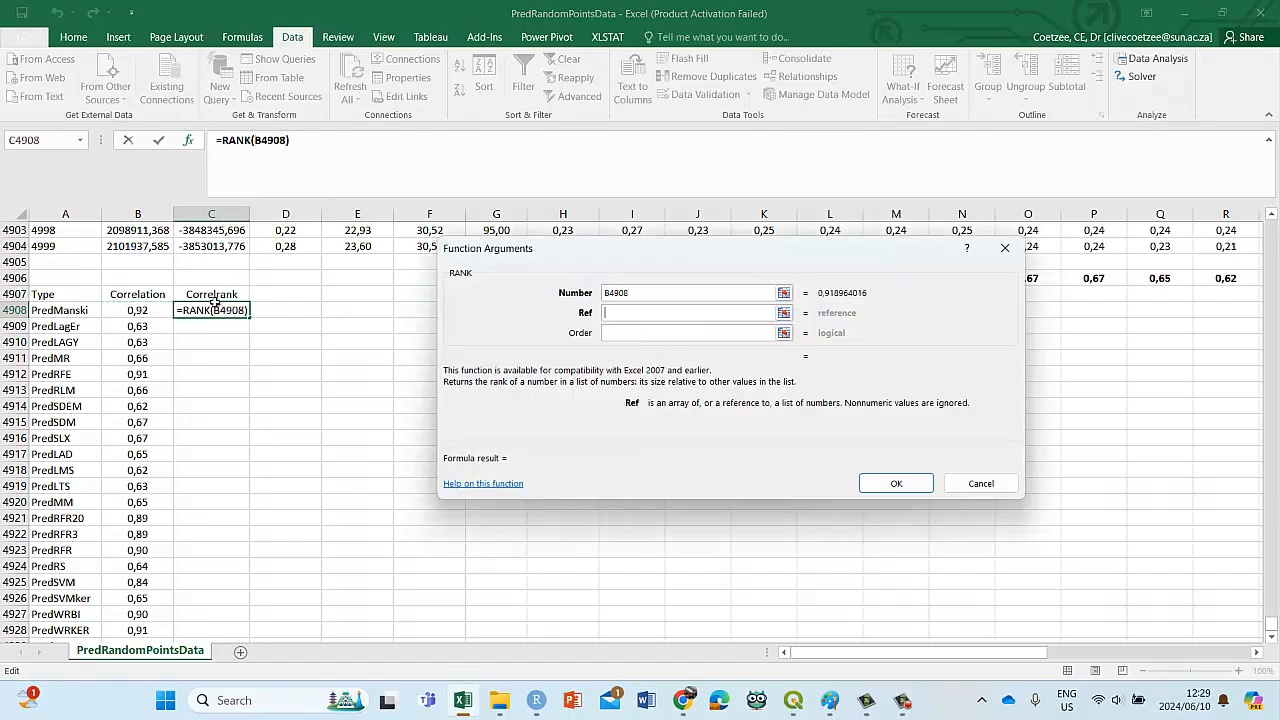
left_click_drag(150, 310, 135, 619)
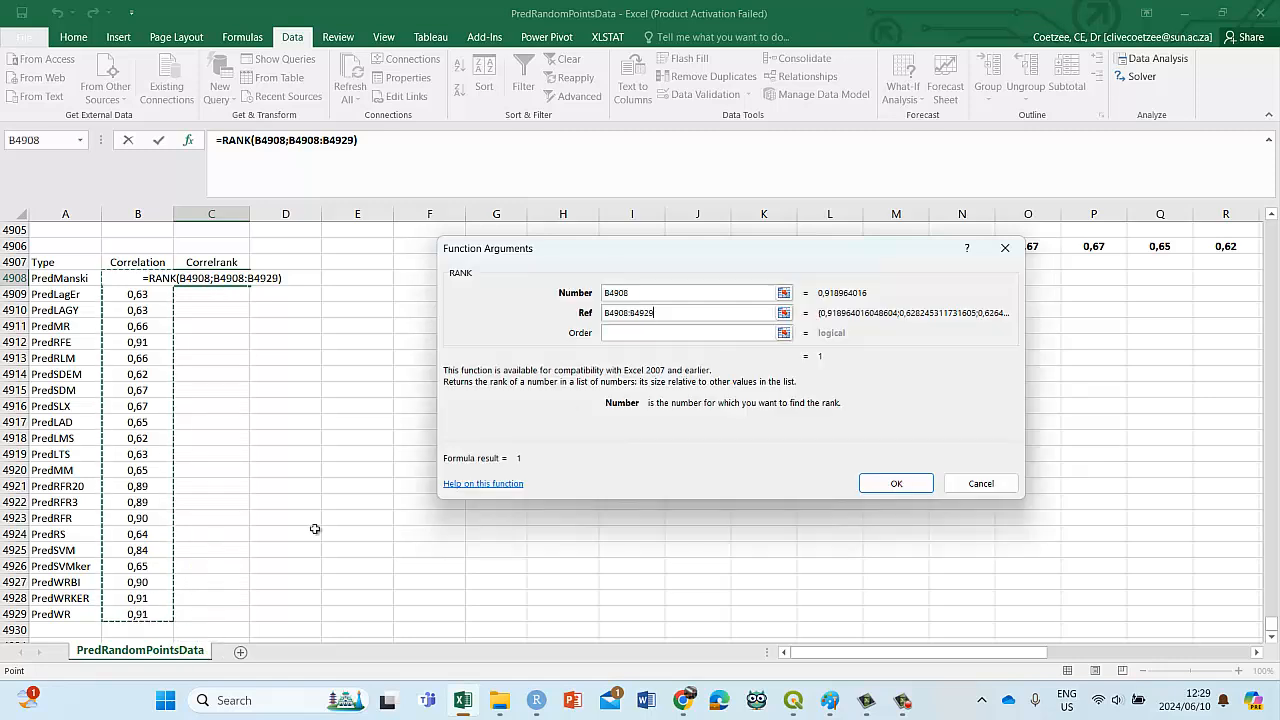
left_click(637, 336)
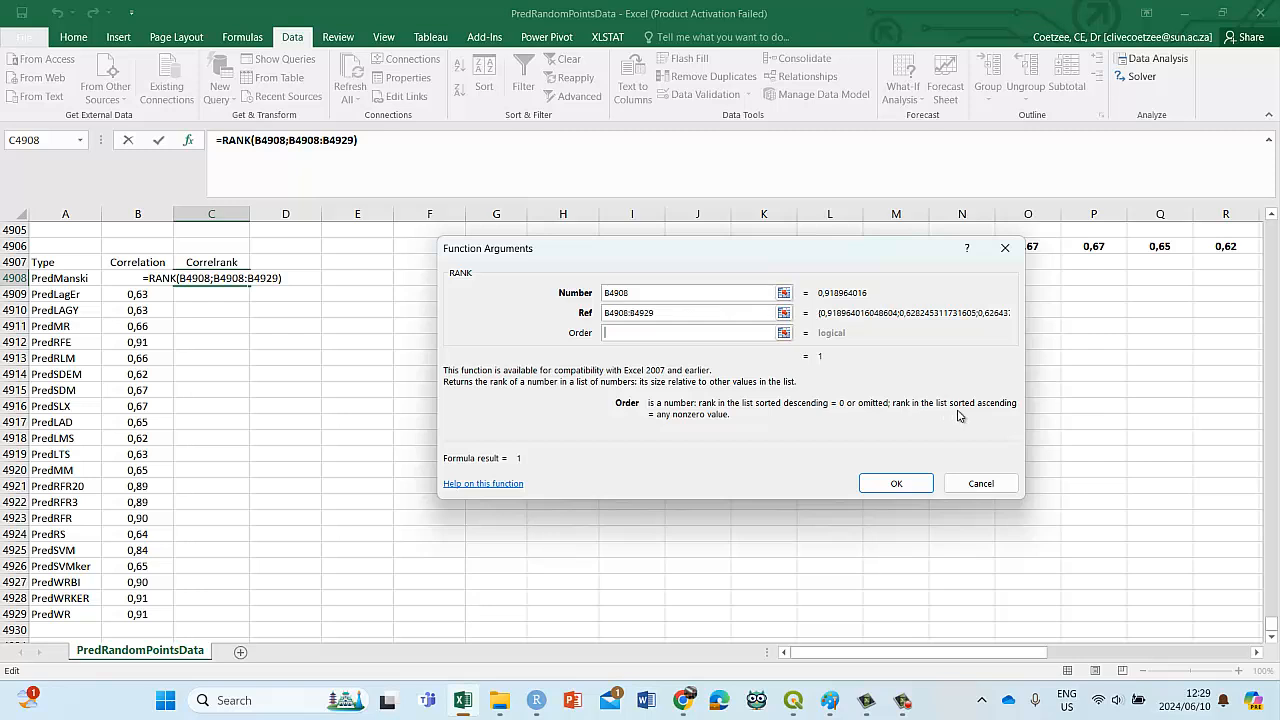
left_click(896, 482)
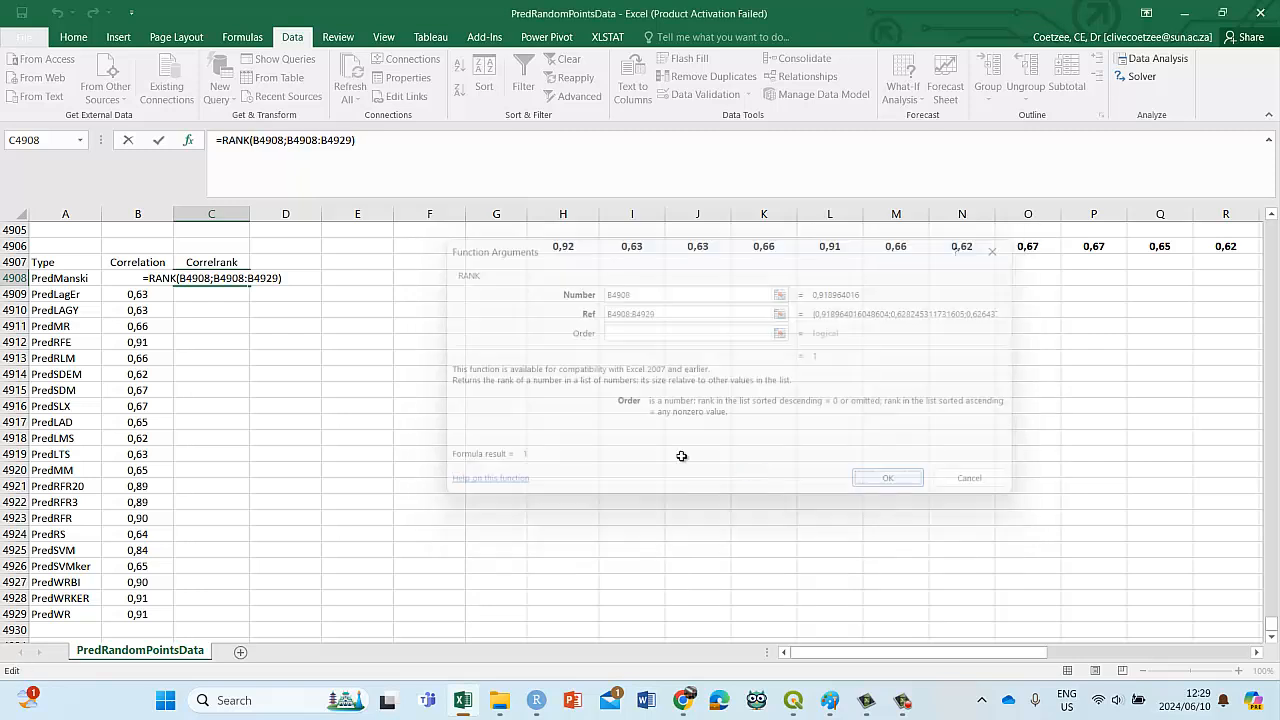
Step: Lock the rows of the RANK reference in C4908 as B$4908:B$4929 and fill the formula down to C4929
left_click(292, 140)
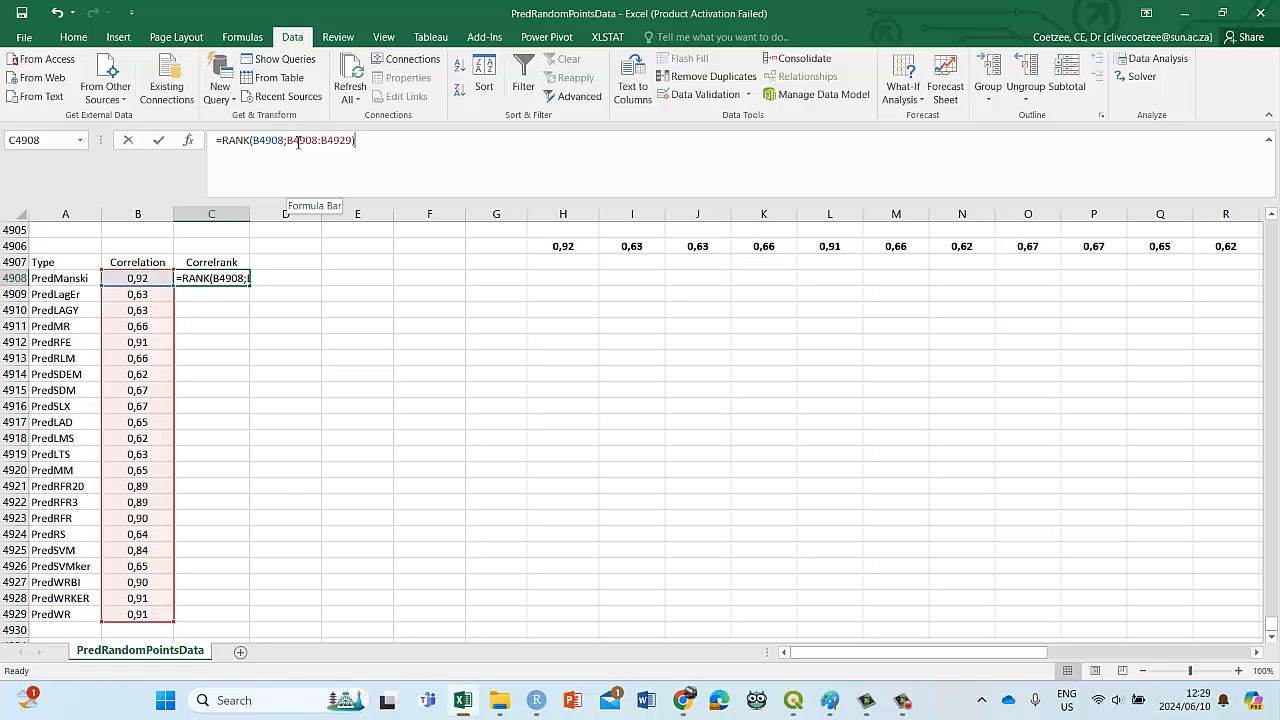
type("$")
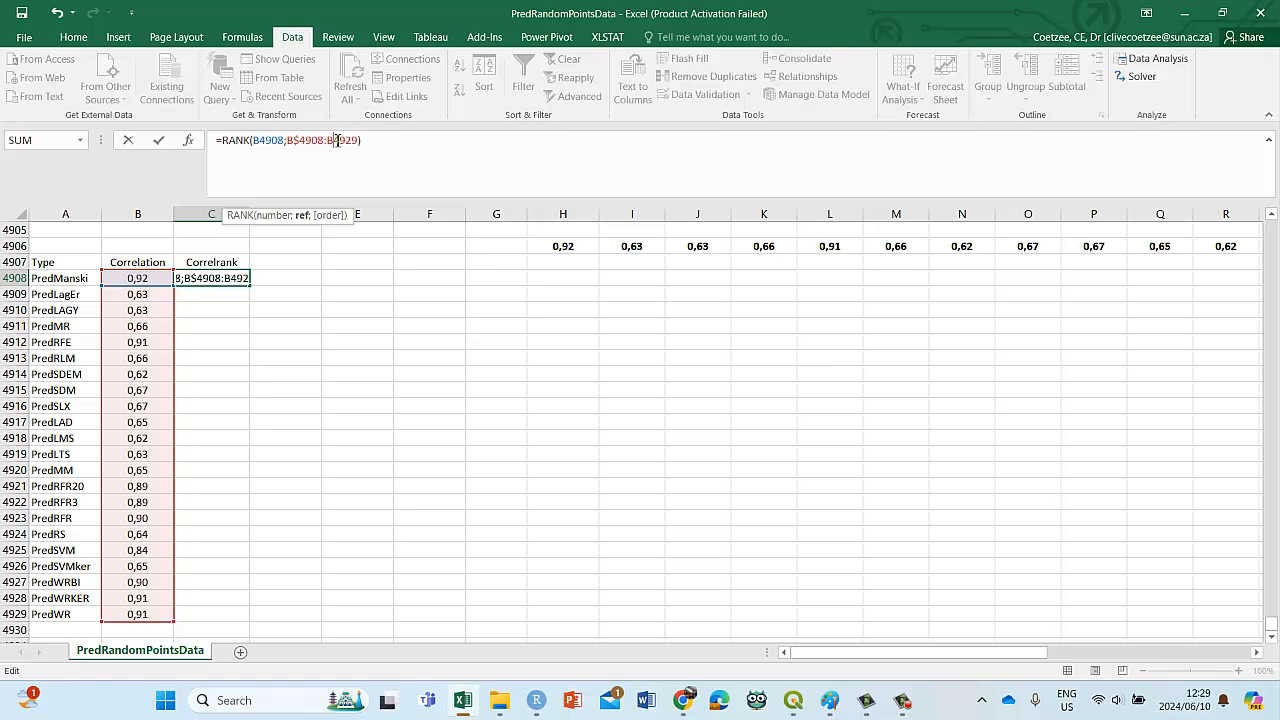
type("$")
key("Return")
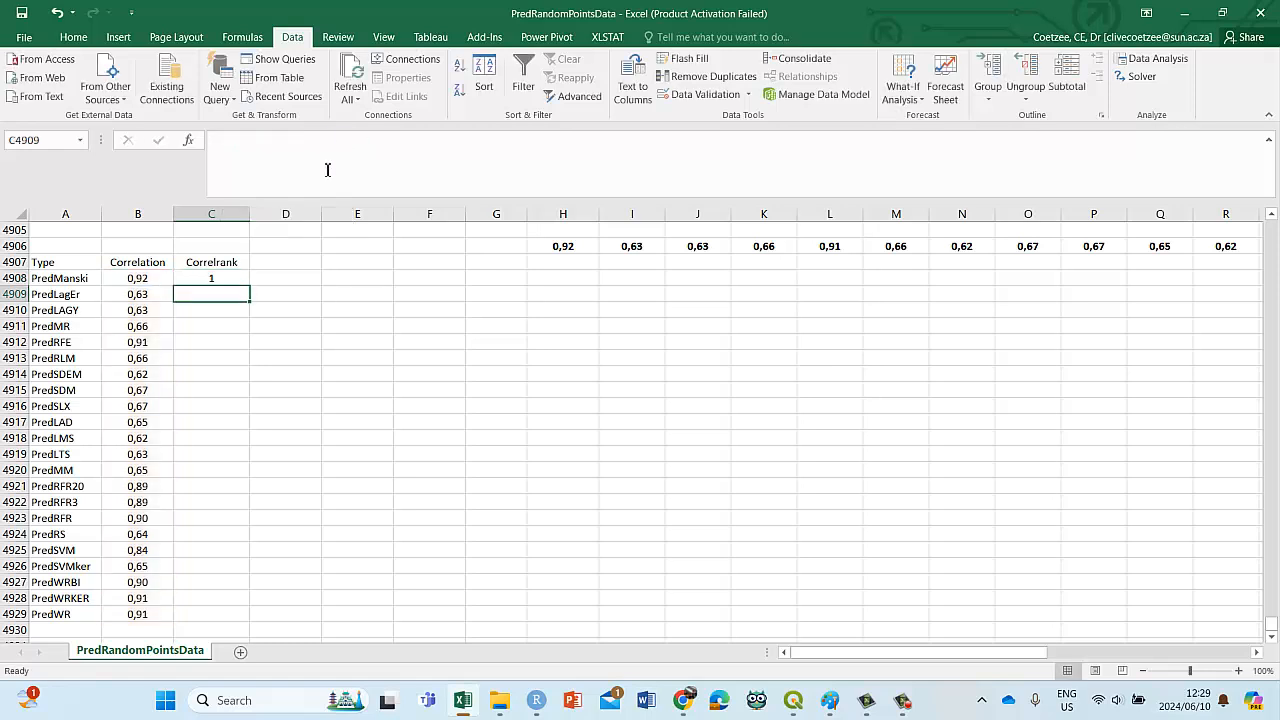
left_click(224, 278)
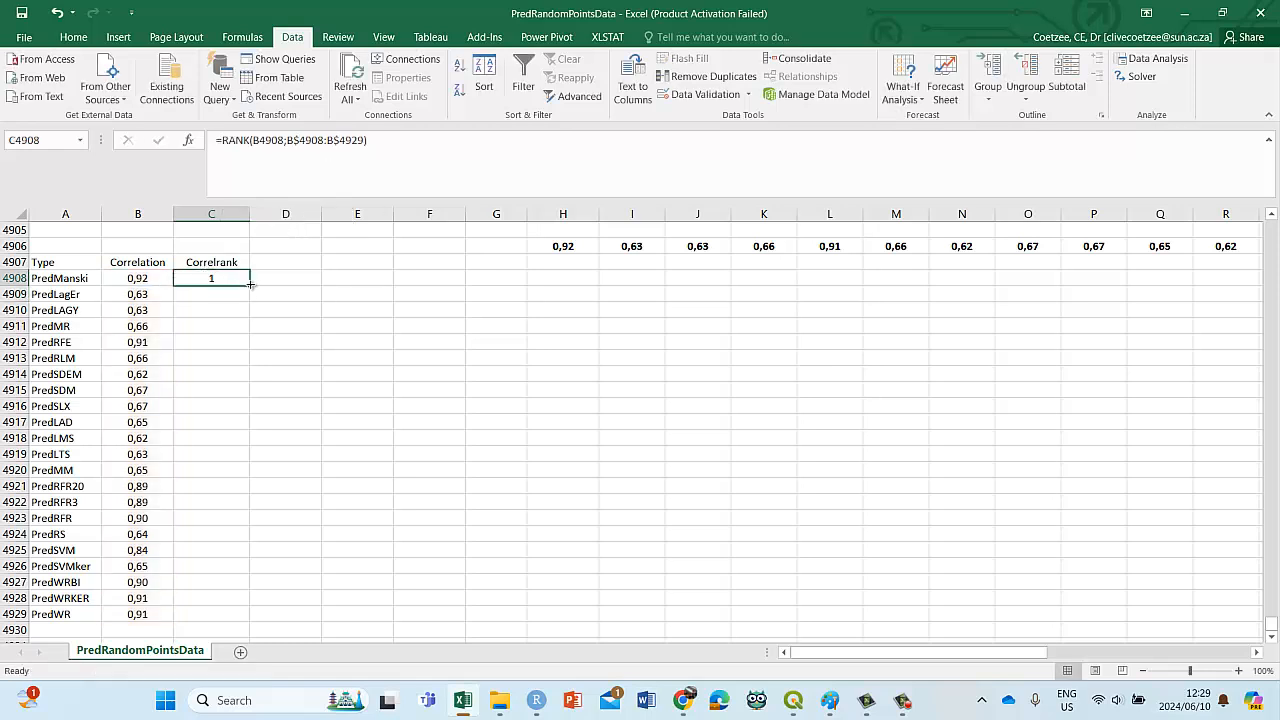
double_click(251, 284)
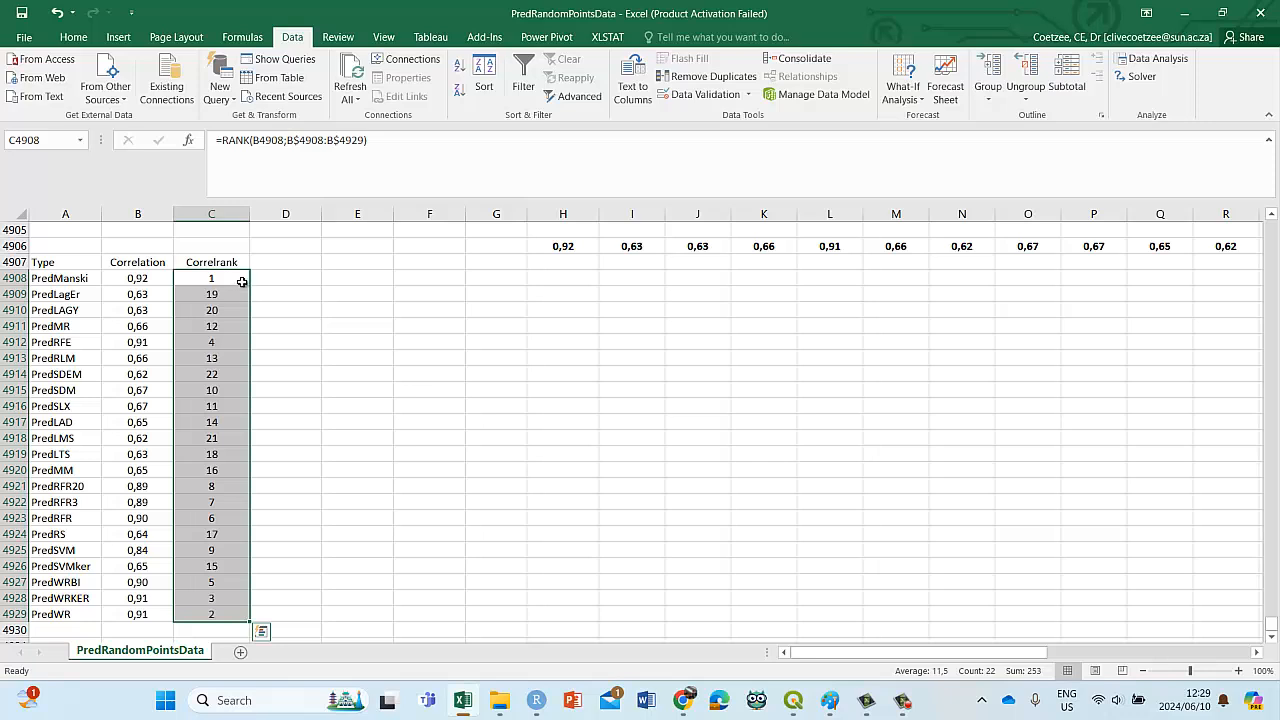
Step: Examine the correlation ranks of PredManski, PredWR, PredWRKER and PredWRBI
left_click(209, 279)
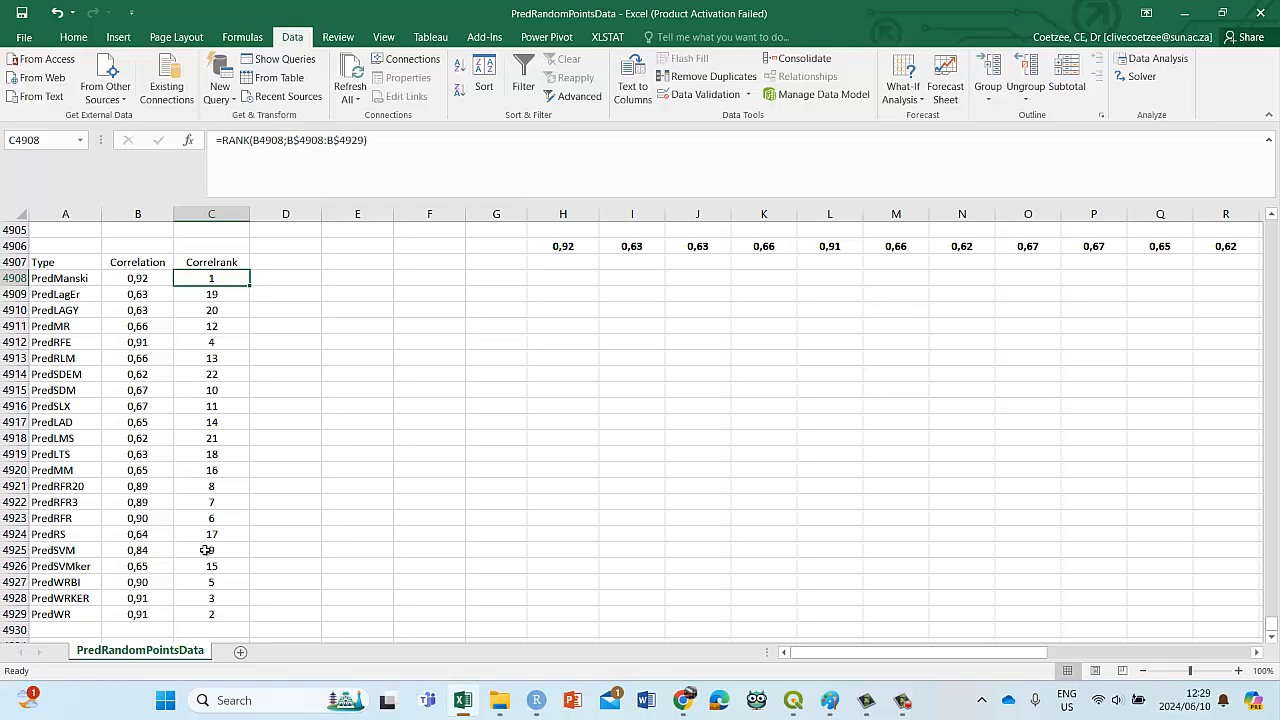
left_click(70, 615)
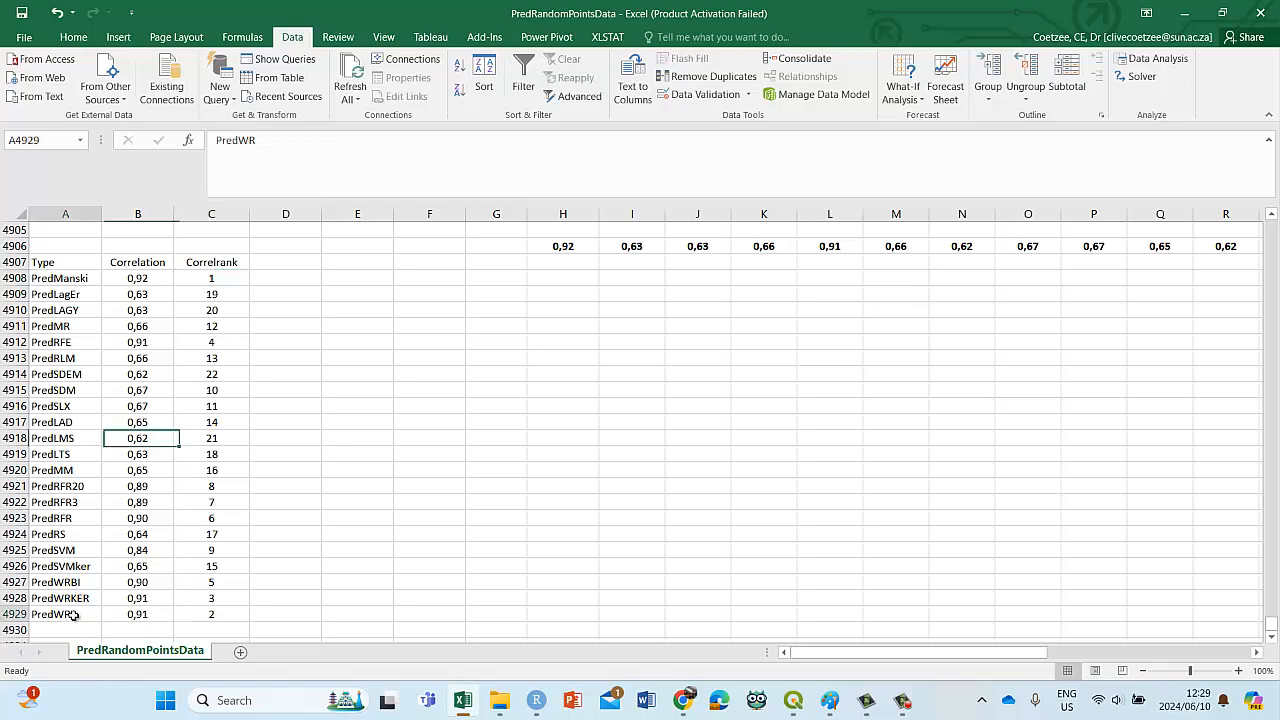
left_click(212, 617)
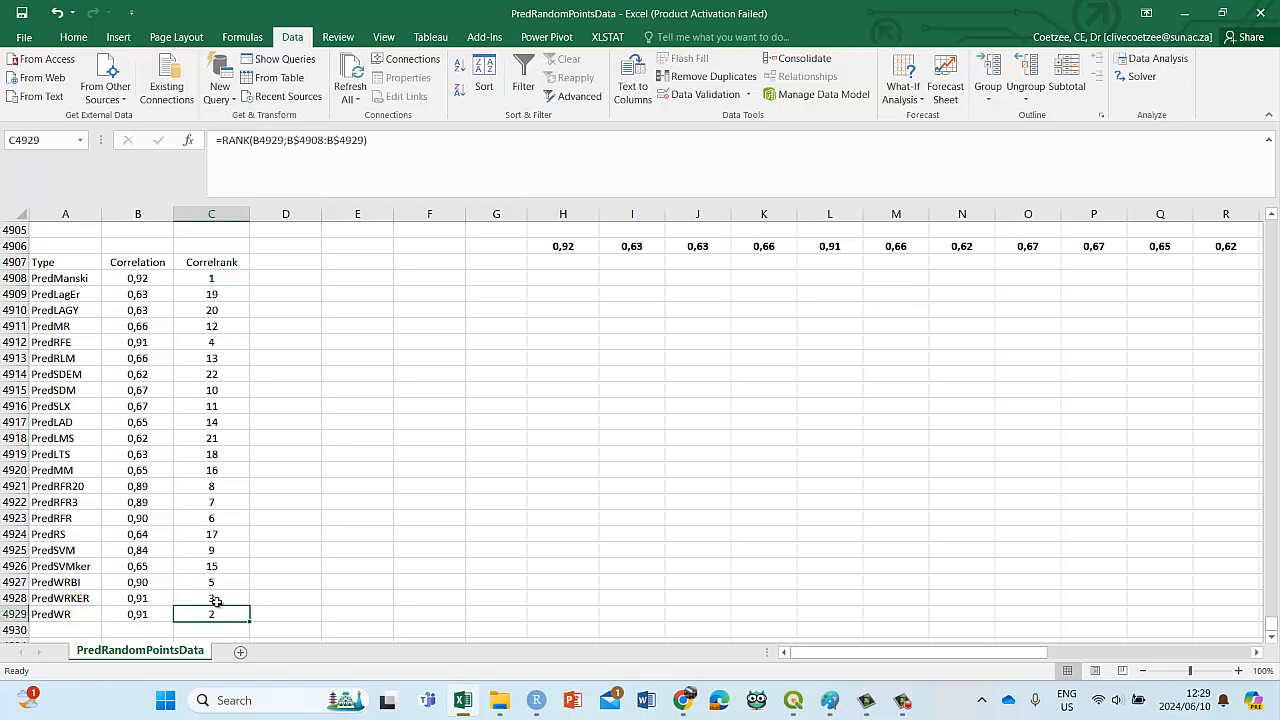
left_click(216, 599)
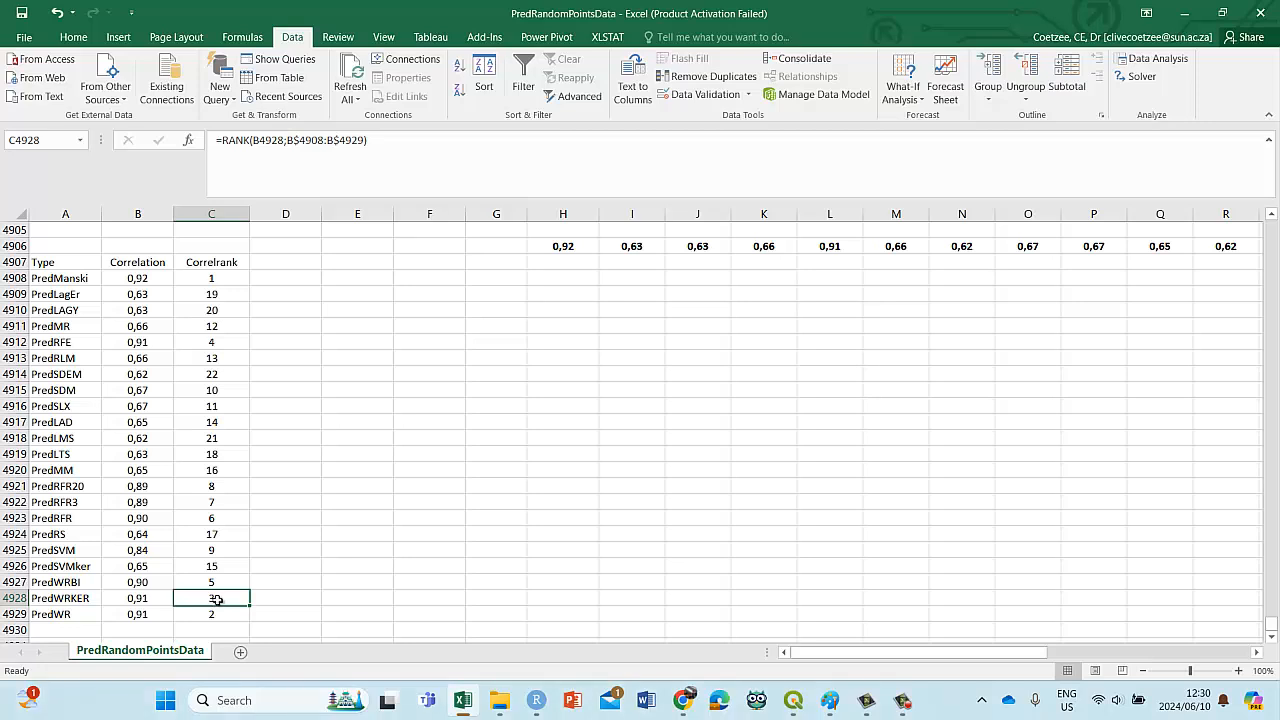
left_click(221, 584)
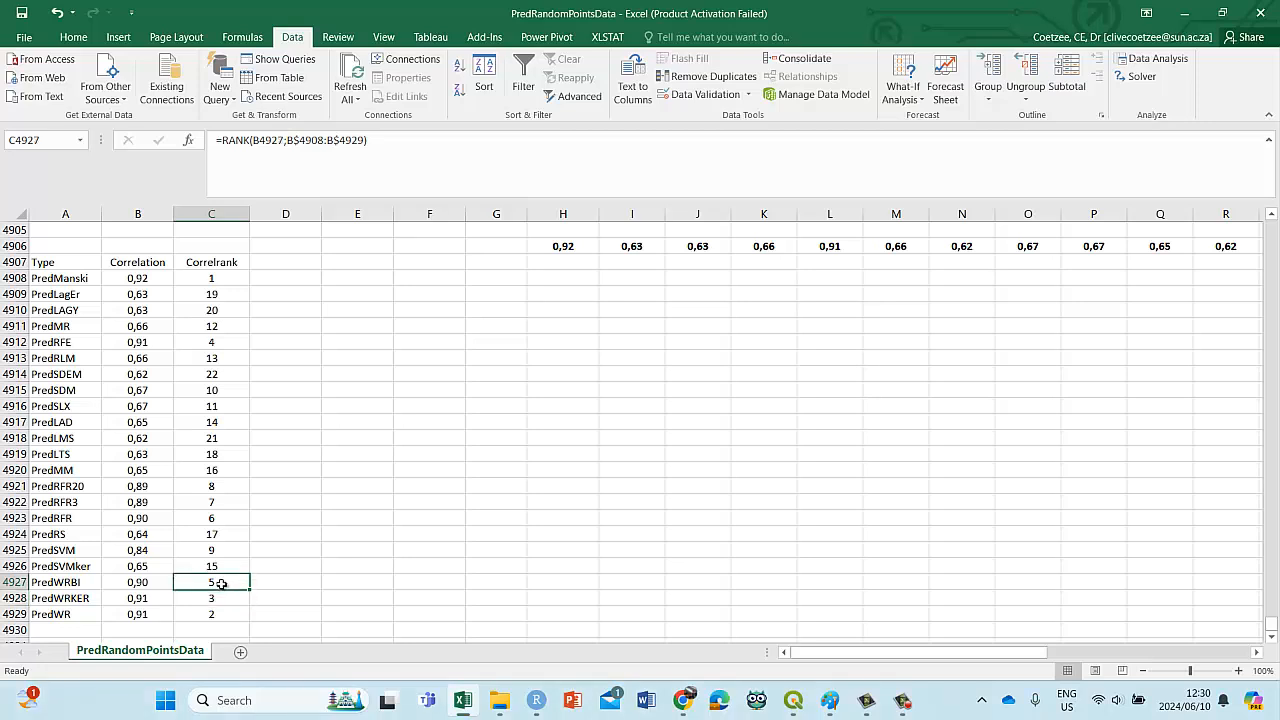
left_click_drag(221, 583, 216, 614)
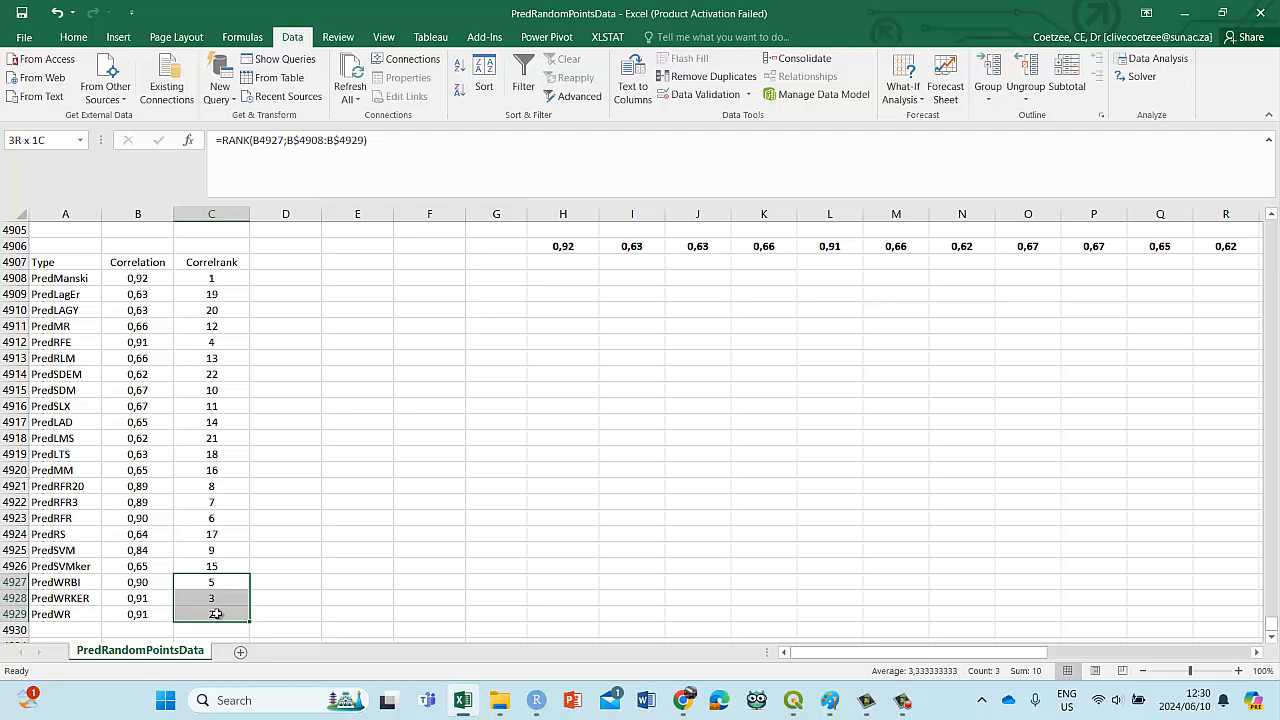
Step: Examine the correlation ranks of PredManski, PredRFR, PredRFE, PredLMS, PredLTS, PredMM and PredSDEM in the results table
left_click_drag(216, 614, 214, 608)
left_click(211, 280)
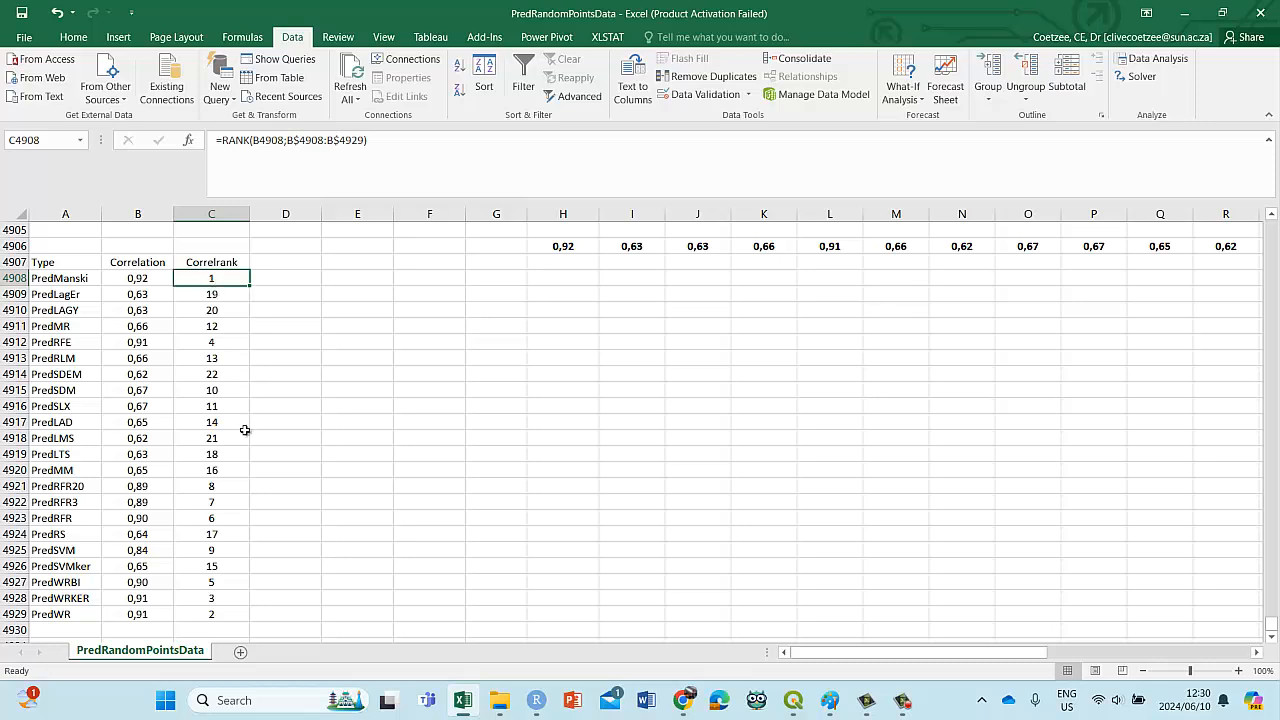
left_click(211, 530)
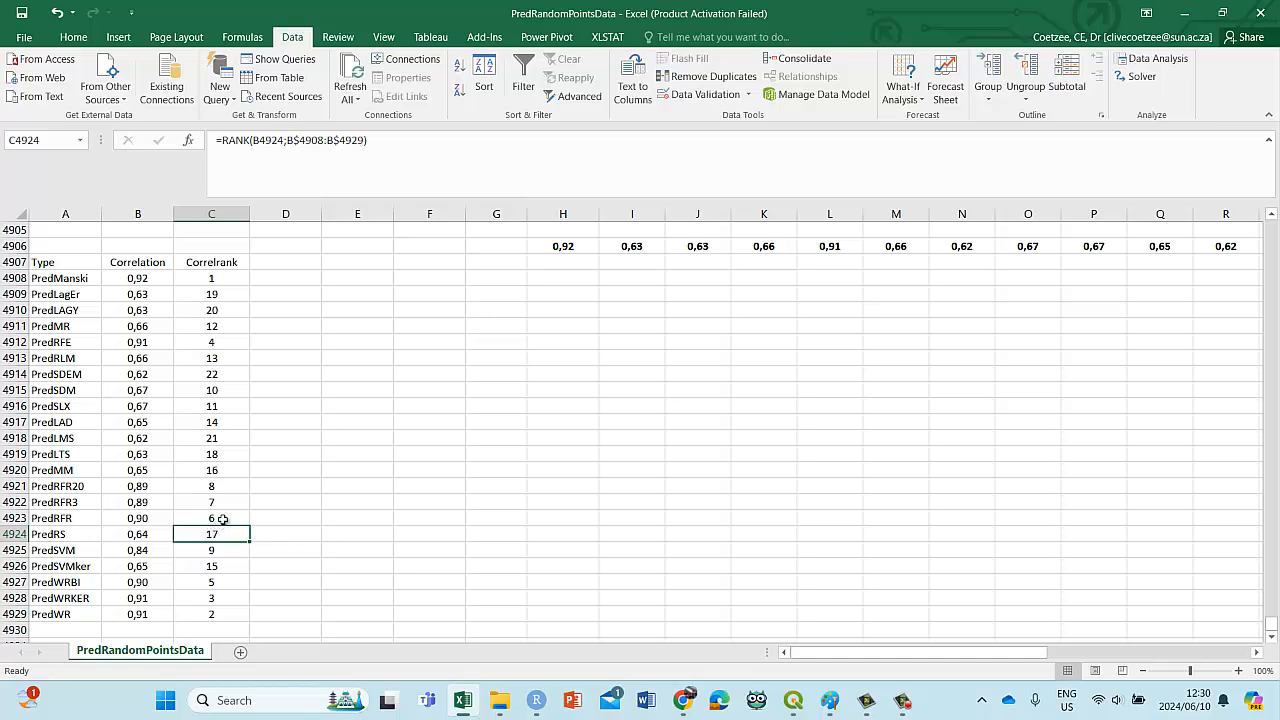
left_click(222, 518)
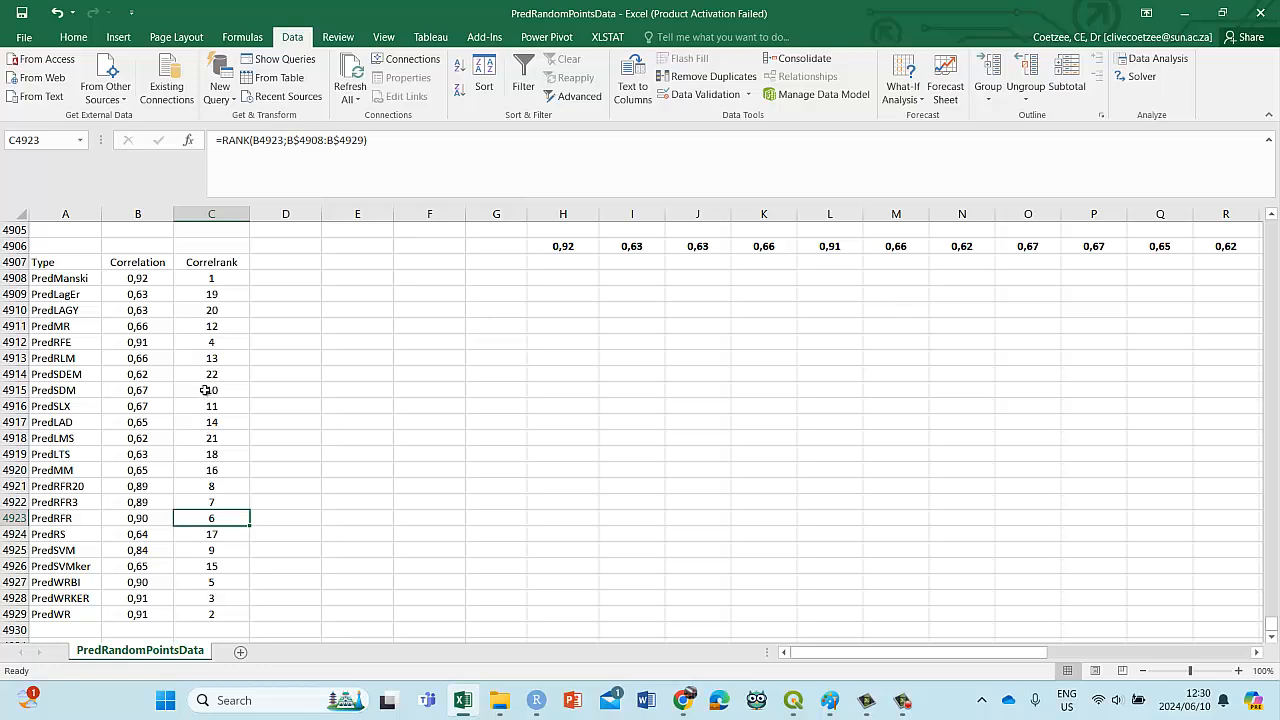
left_click(205, 341)
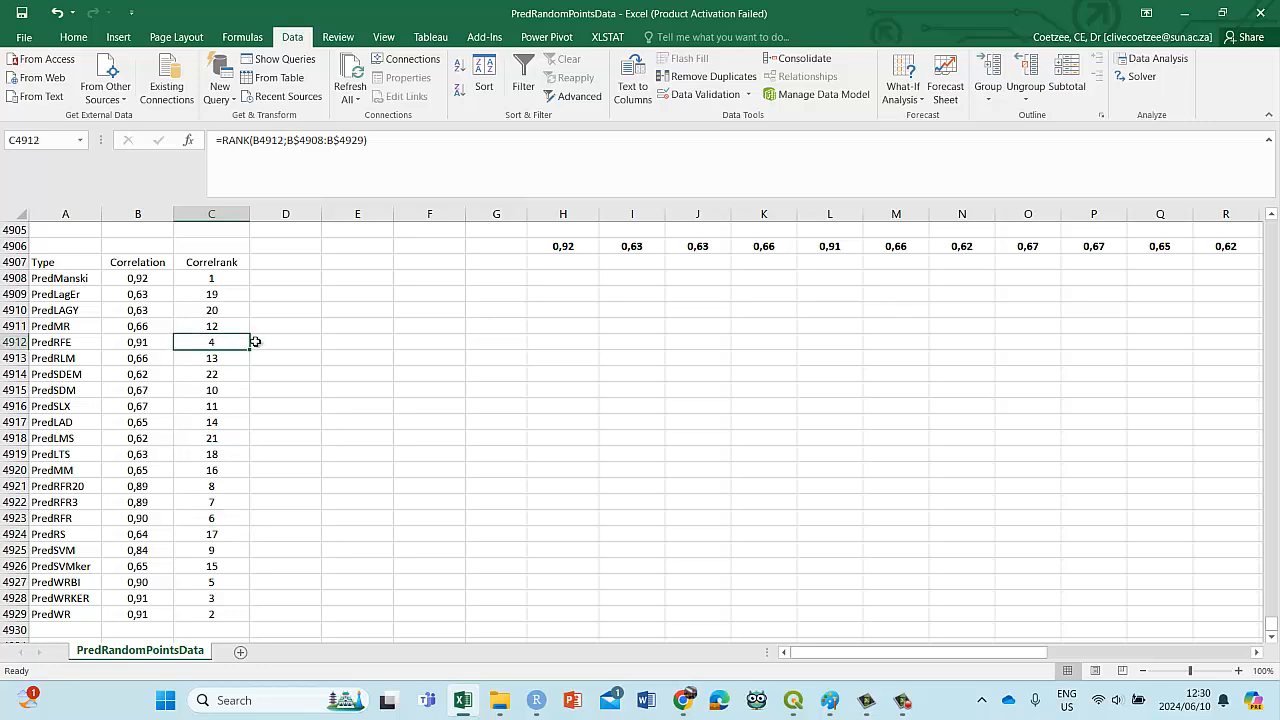
left_click(218, 439)
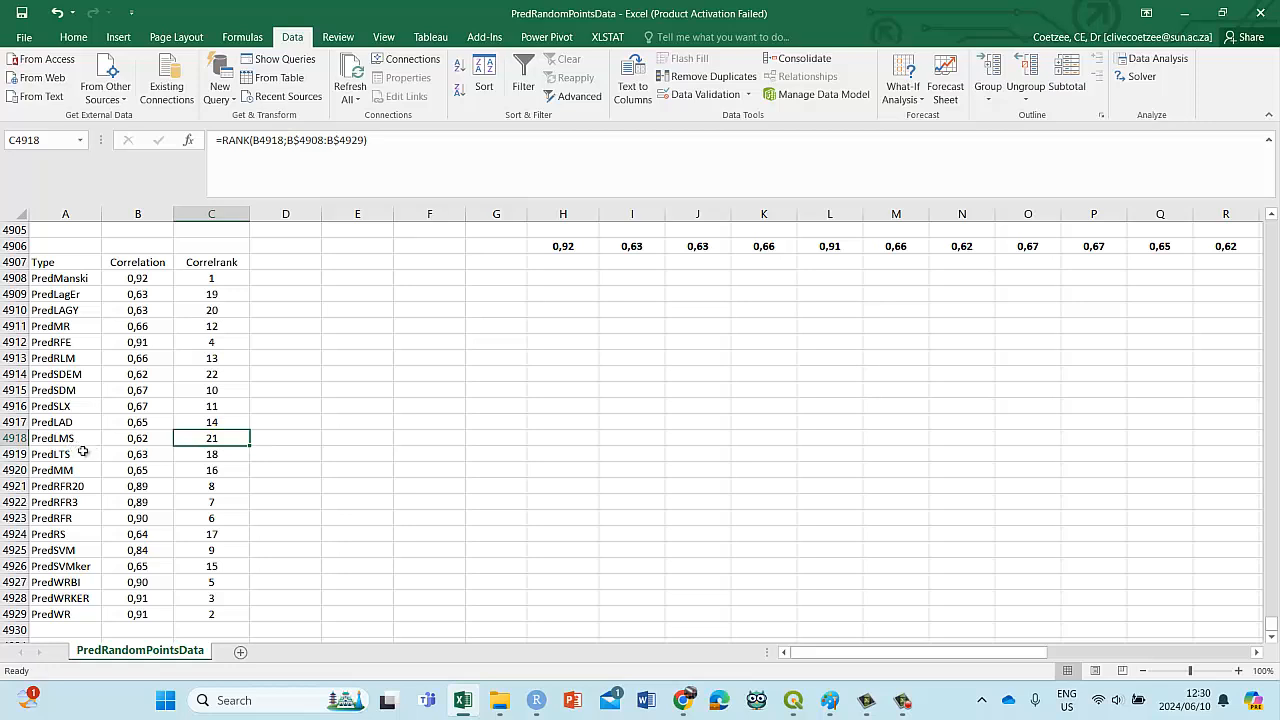
left_click(83, 452)
left_click(80, 468)
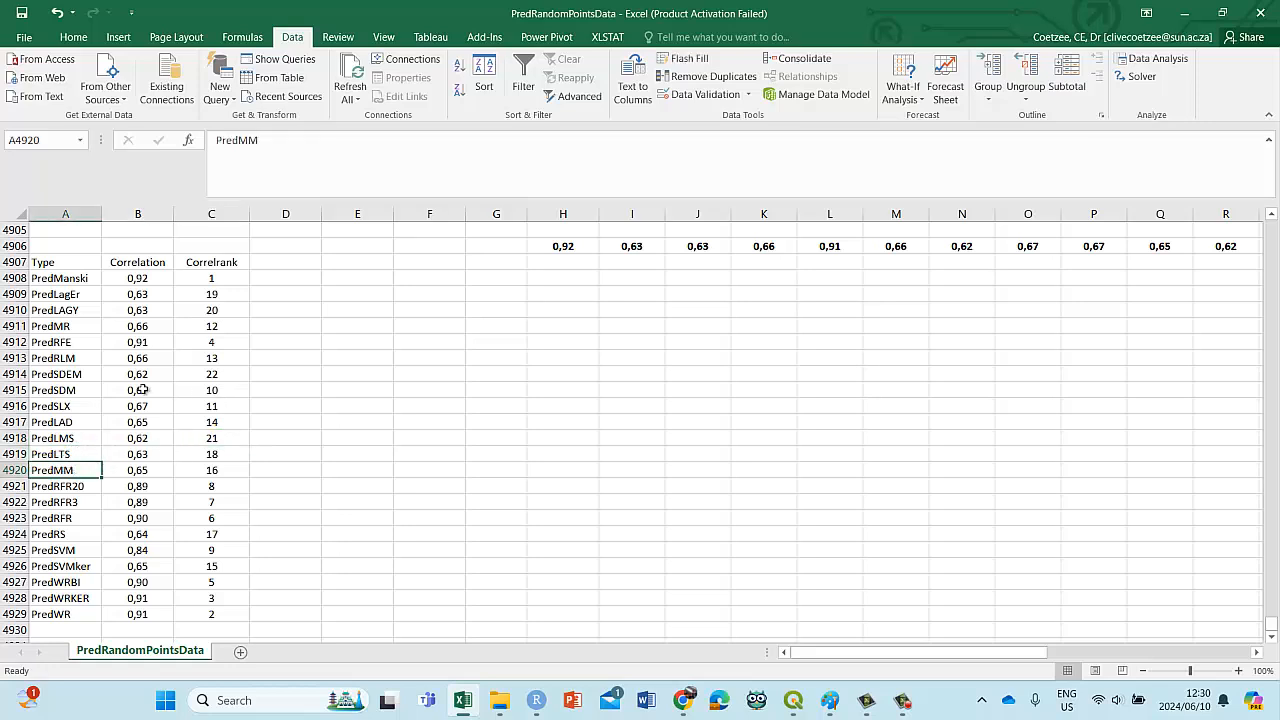
left_click(95, 376)
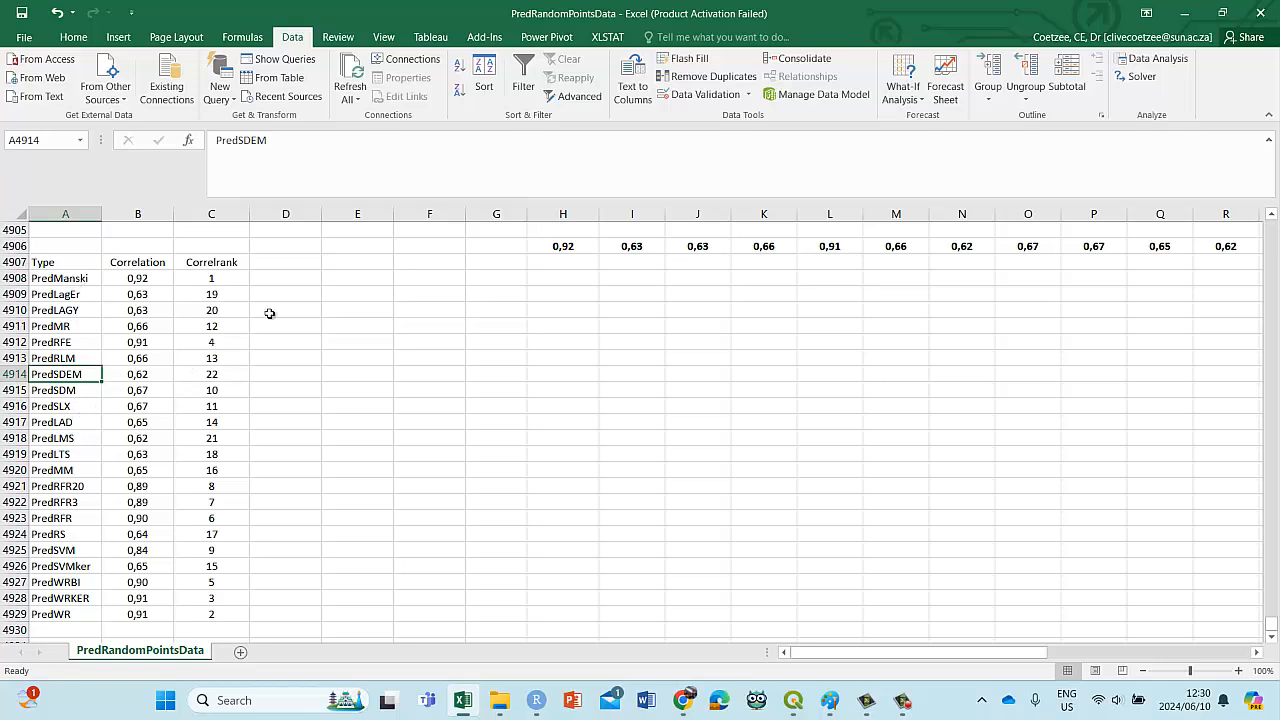
Step: Insert two blank rows above the results table's heading row, at row 4907
left_click(283, 263)
left_click(6, 262)
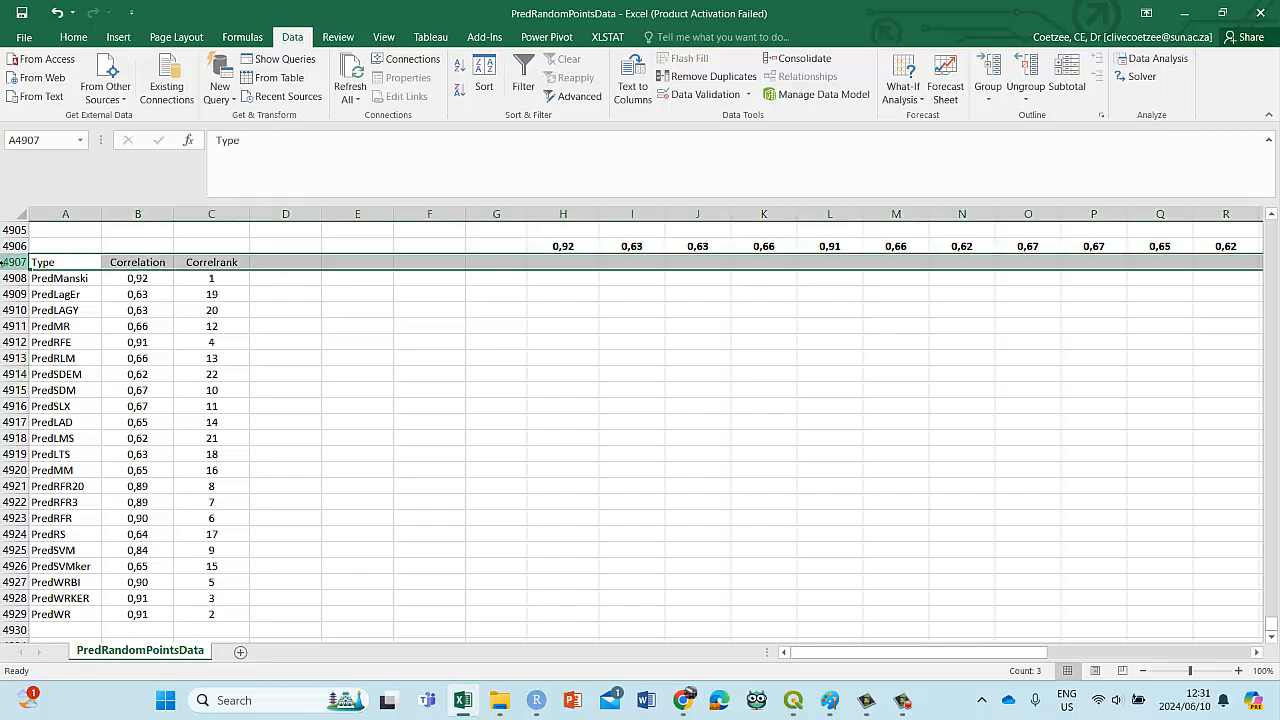
right_click(6, 262)
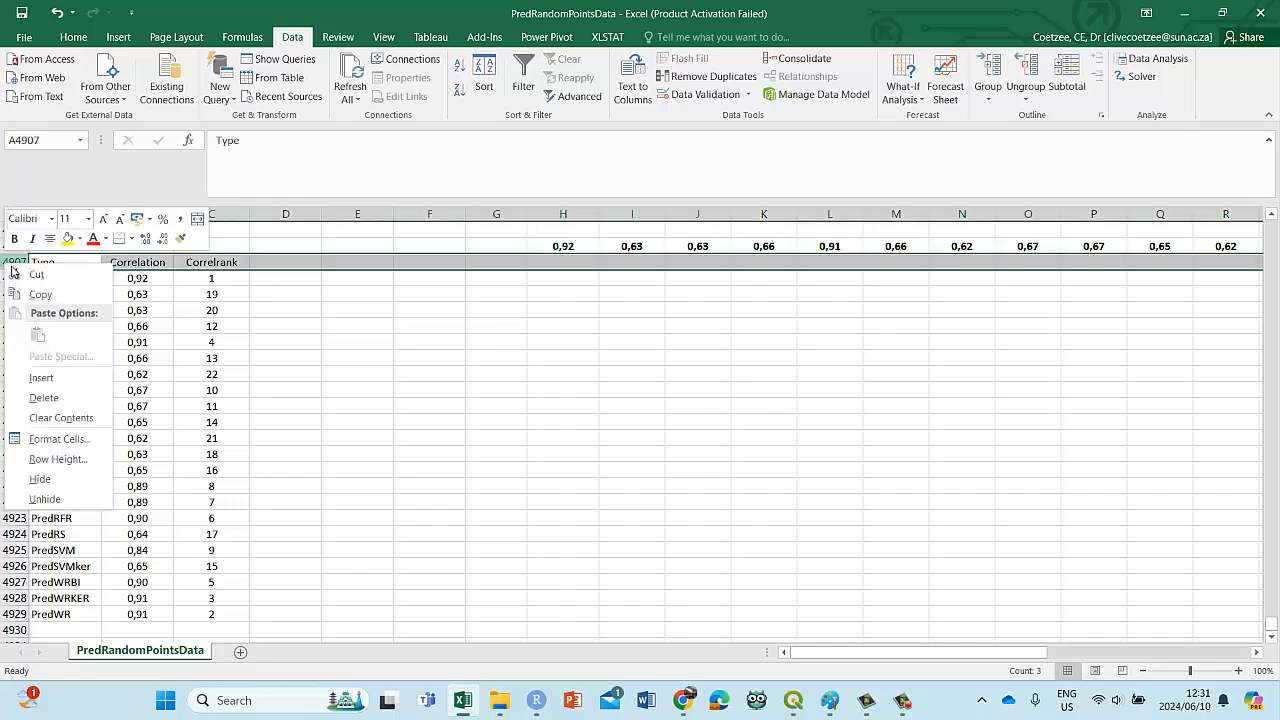
left_click(44, 378)
right_click(8, 263)
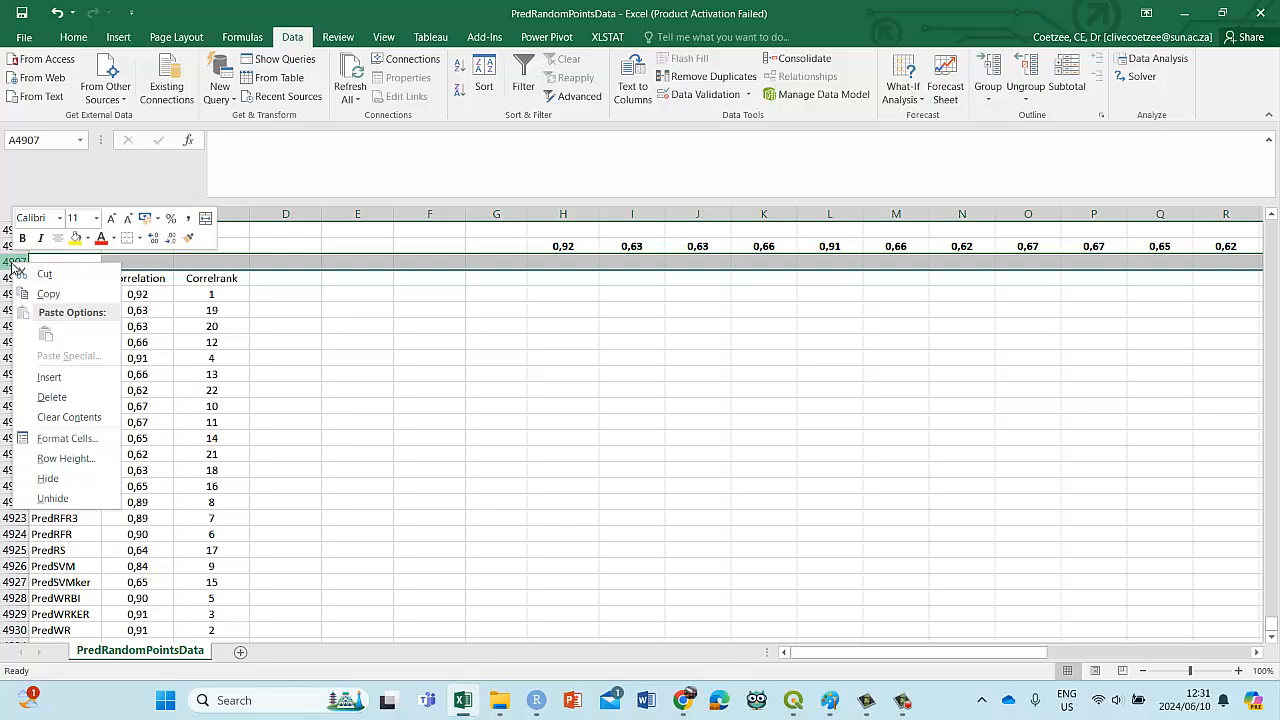
key("Escape")
left_click(47, 370)
left_click(356, 376)
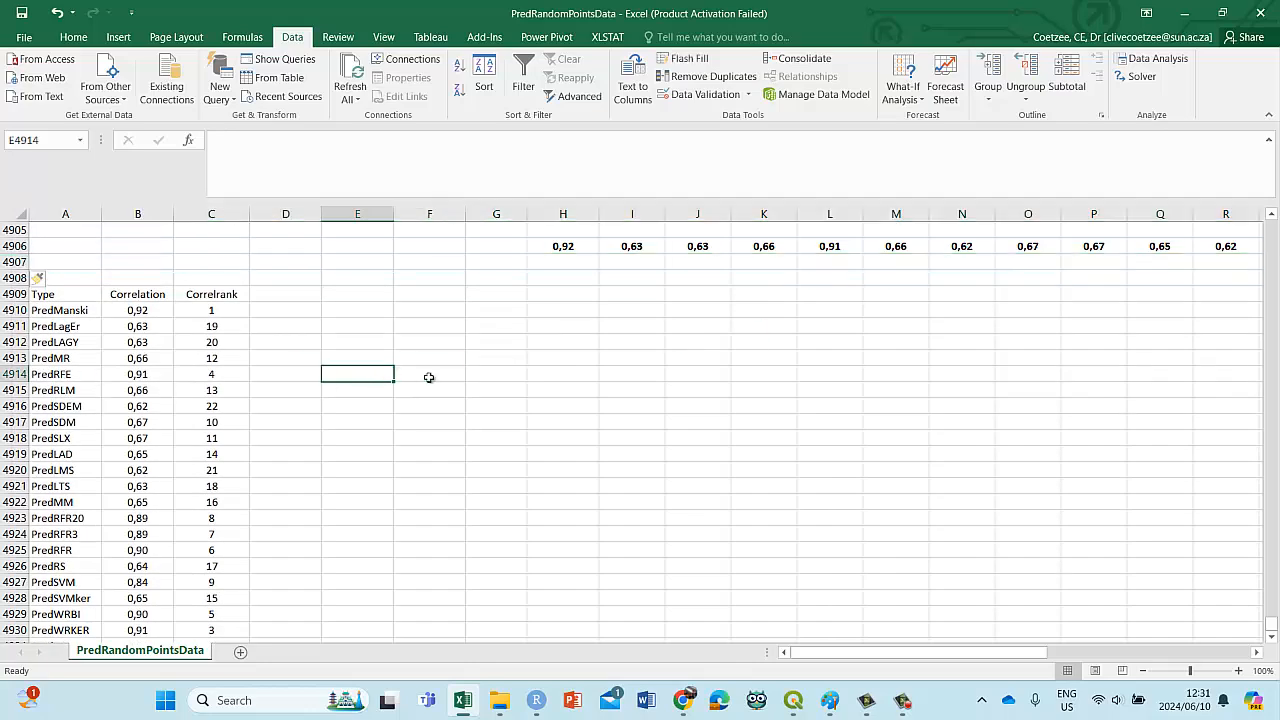
Step: Enter the heading RMSE in D4909 beside the Correlrank heading
scroll(590, 349, "up", 2)
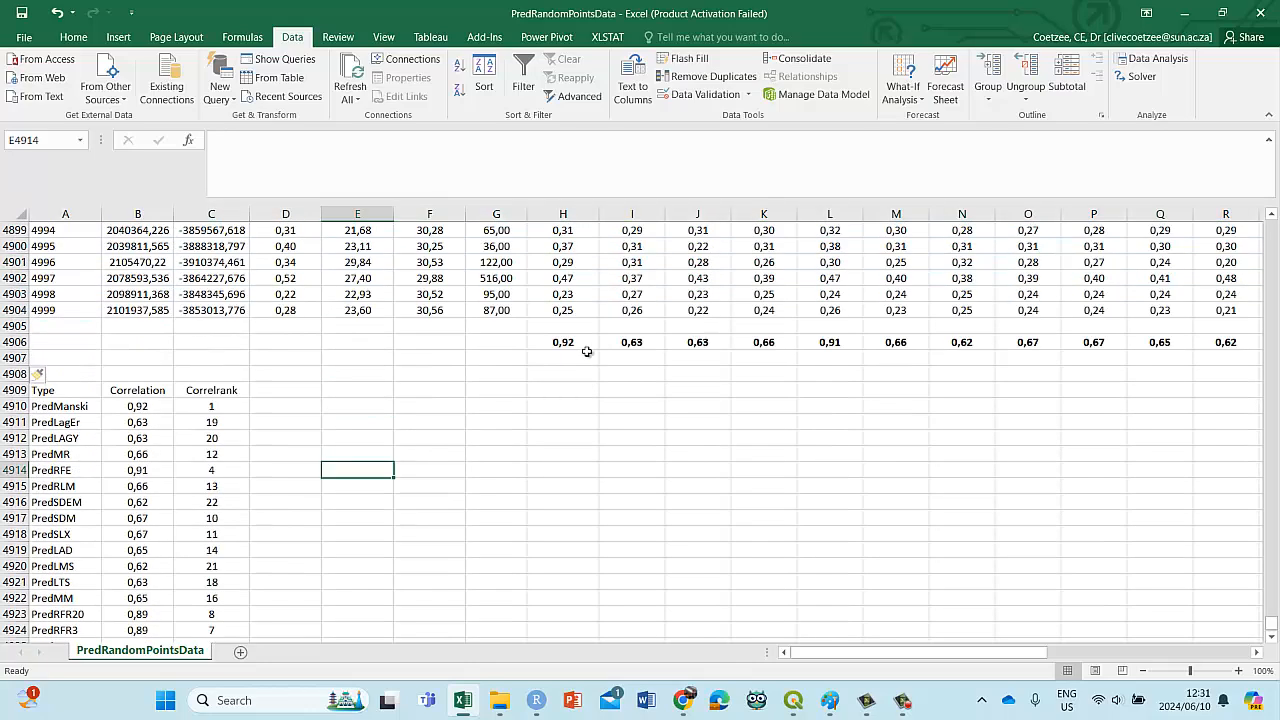
left_click(298, 390)
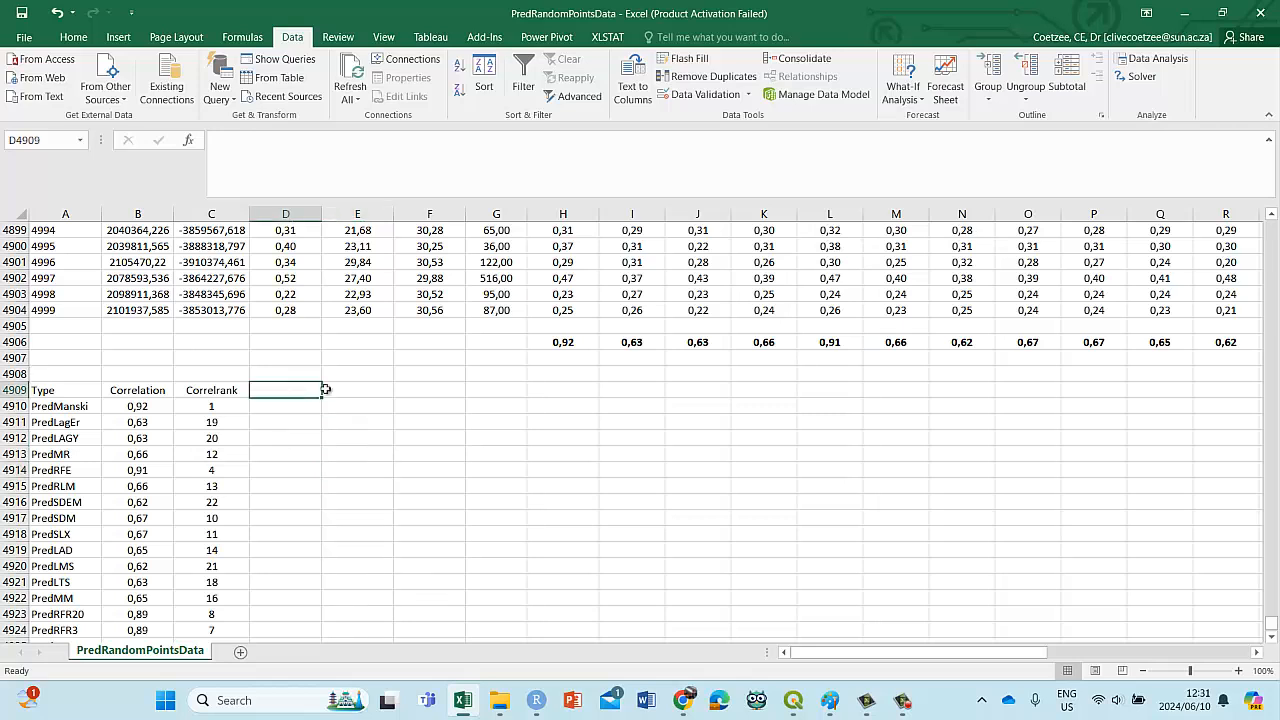
type("SE")
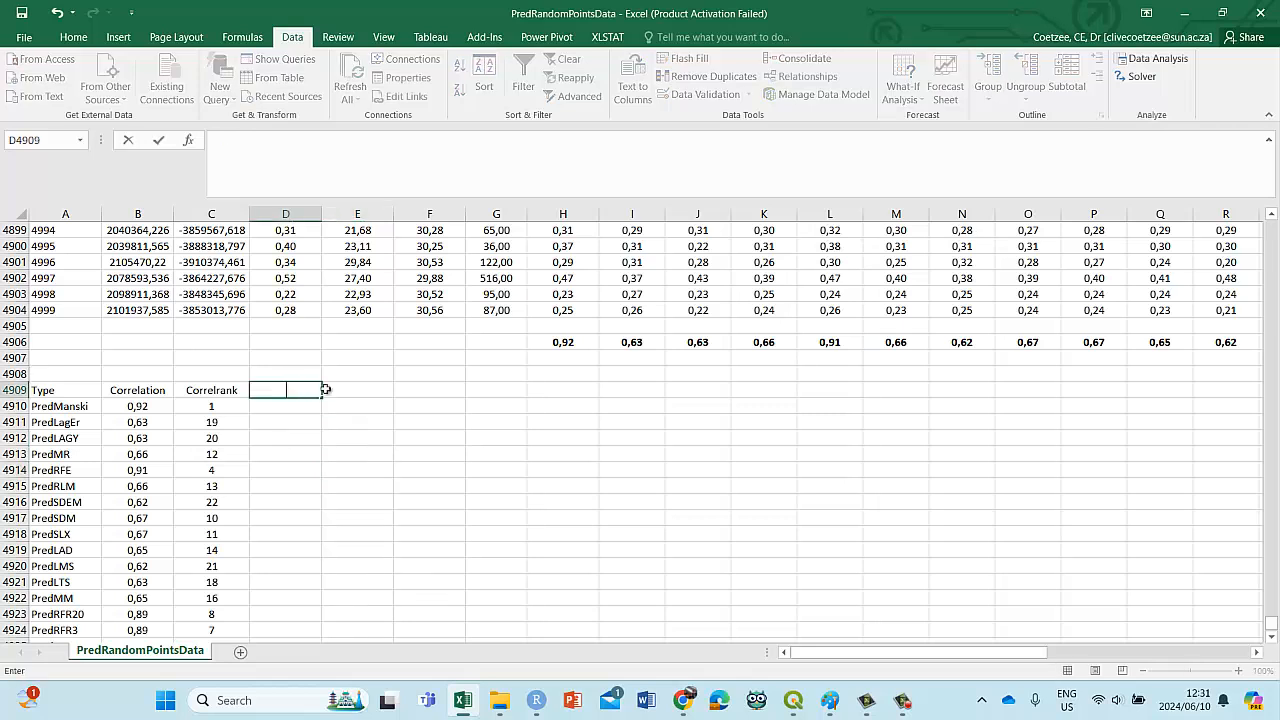
type("RMSE")
left_click(569, 360)
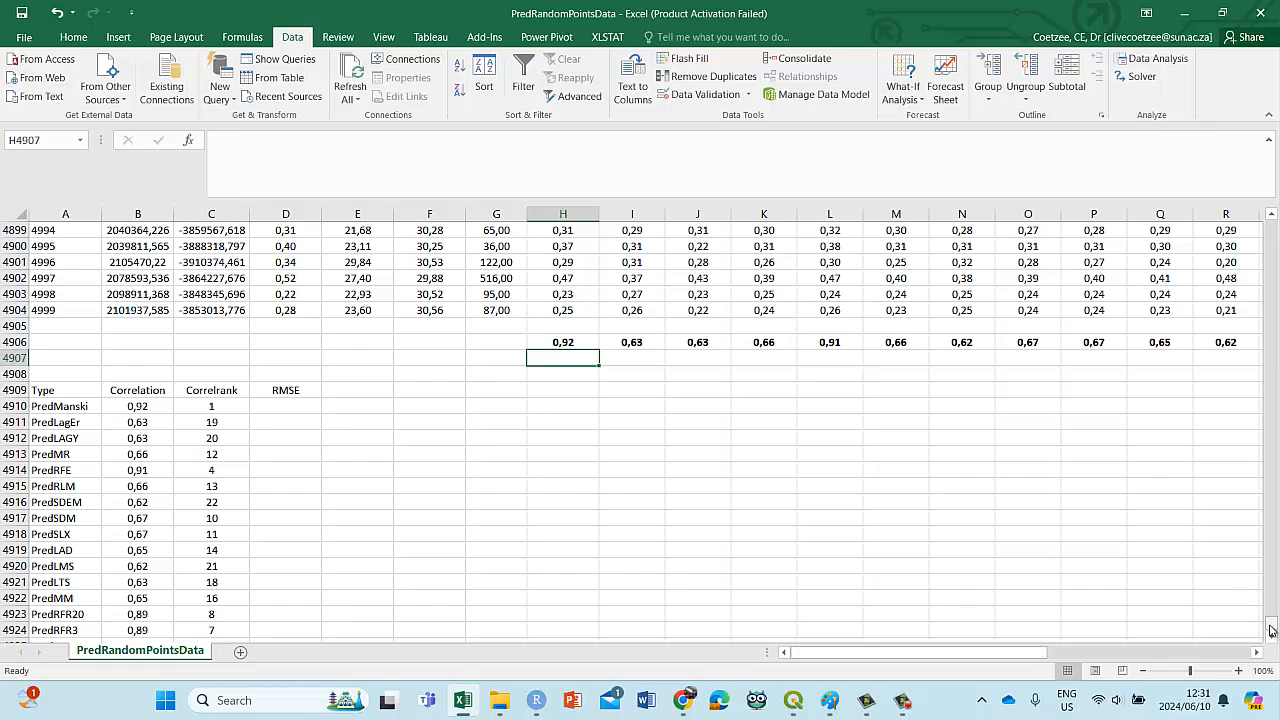
Step: Start a POWER formula in AD2, in the first empty column after PredWR, and bring up its function arguments
left_click_drag(1265, 622, 1268, 229)
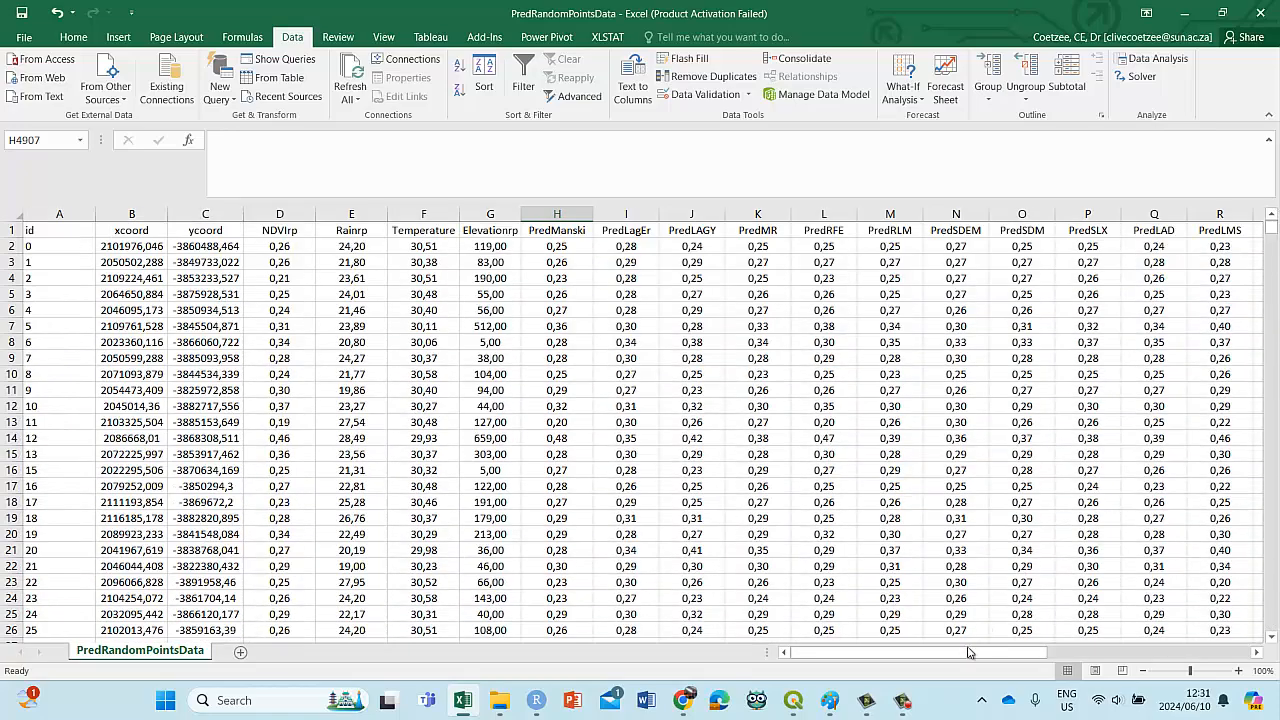
left_click_drag(972, 654, 1200, 662)
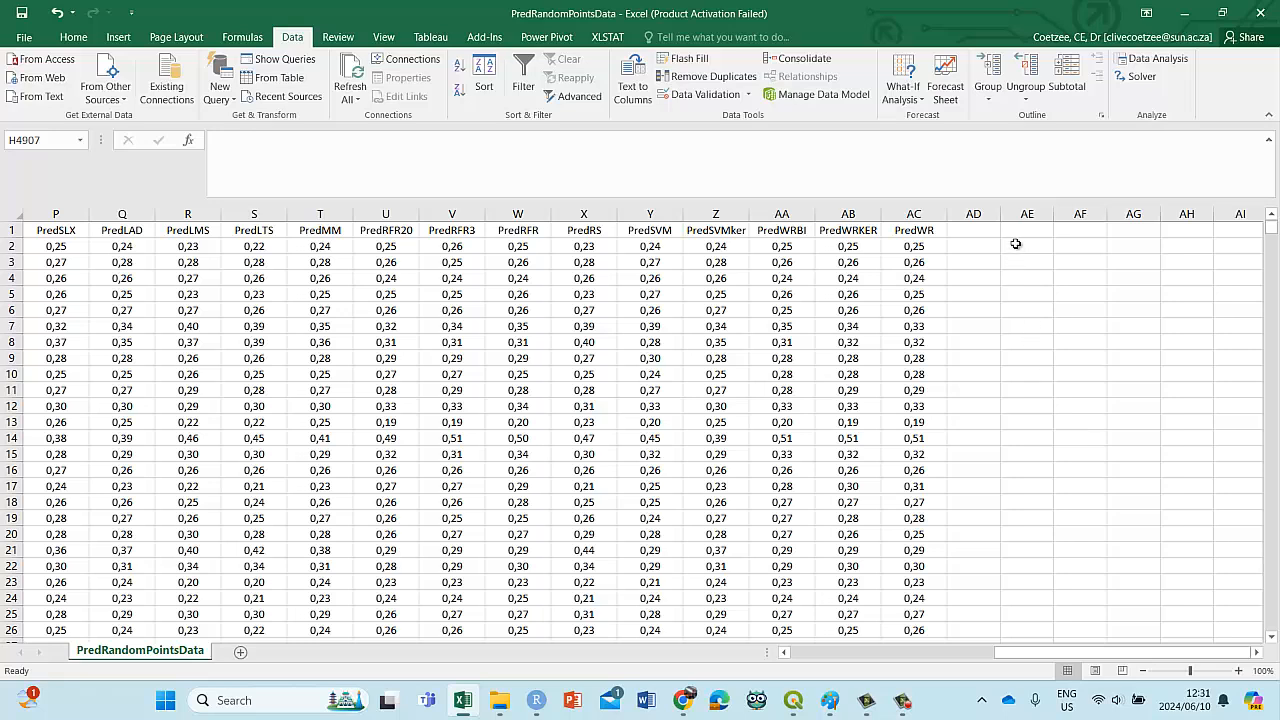
left_click(975, 245)
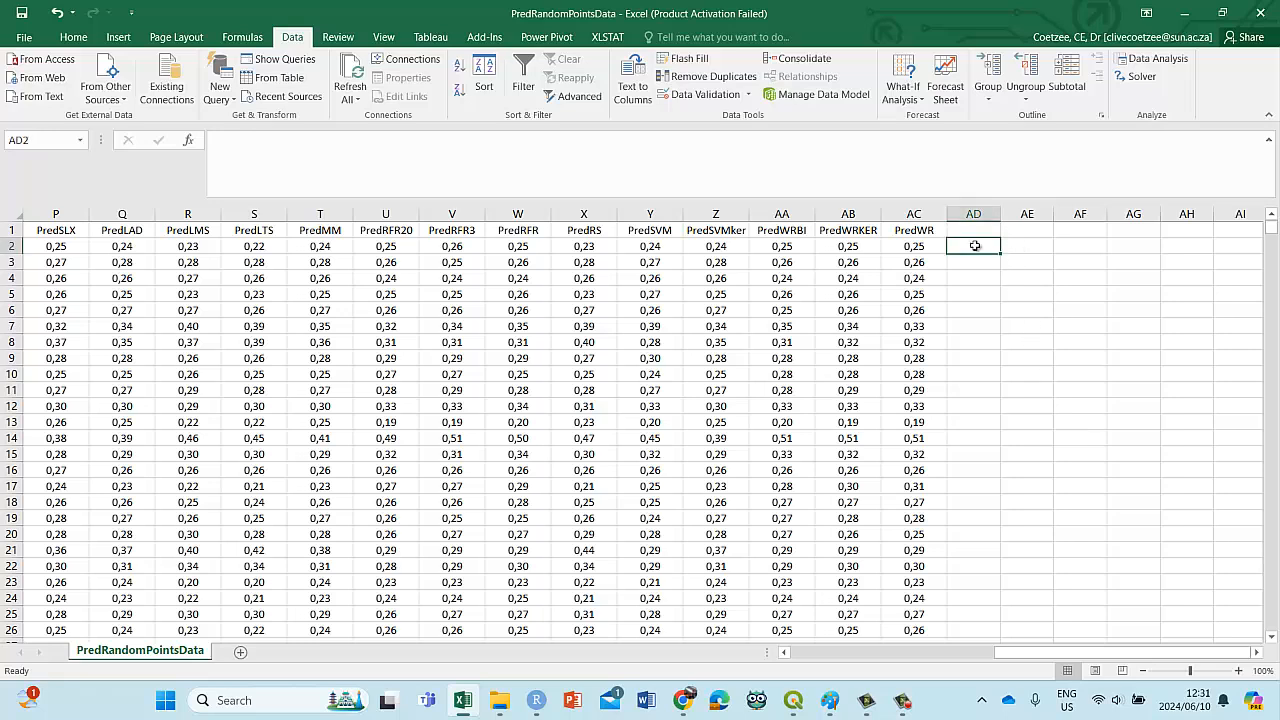
type("=")
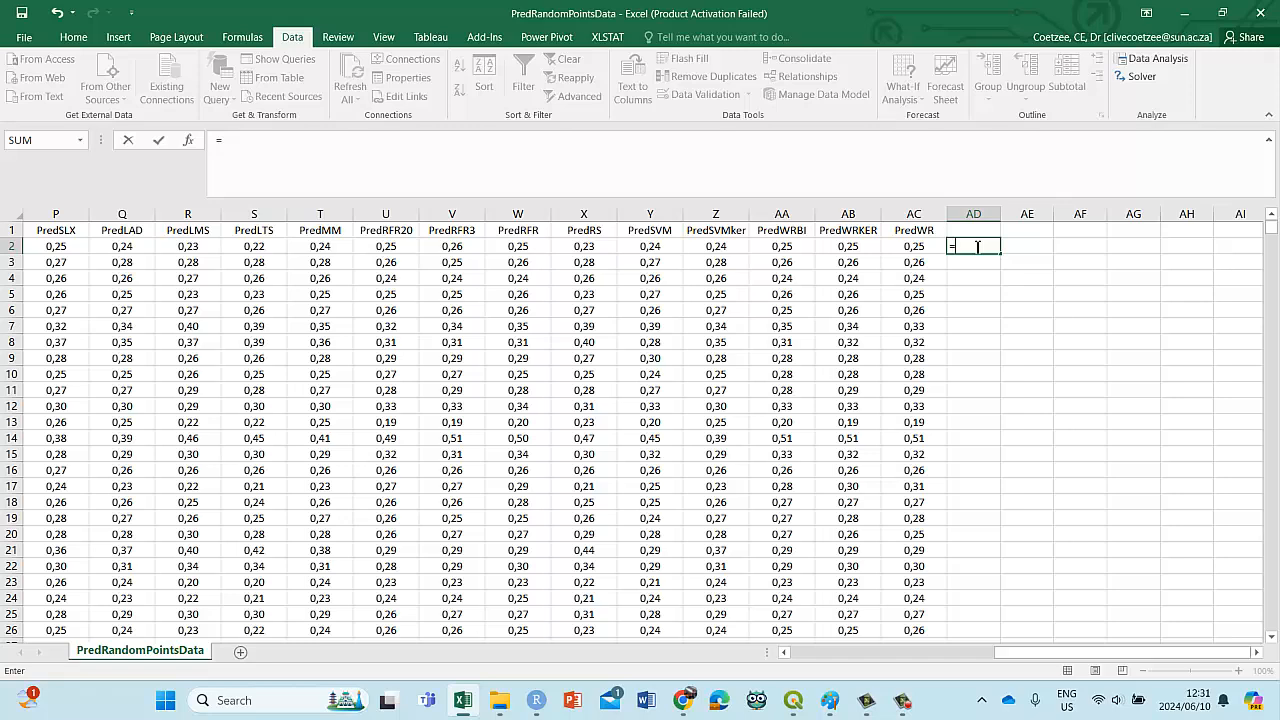
type("power")
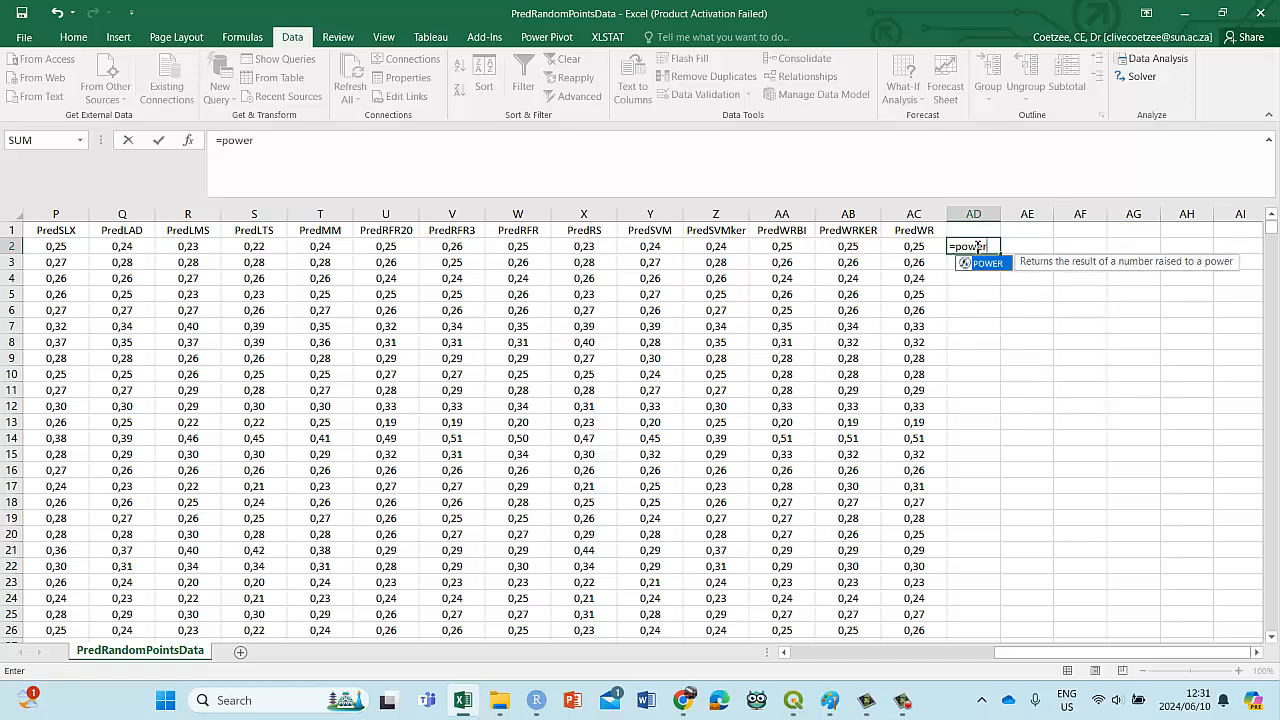
type("(")
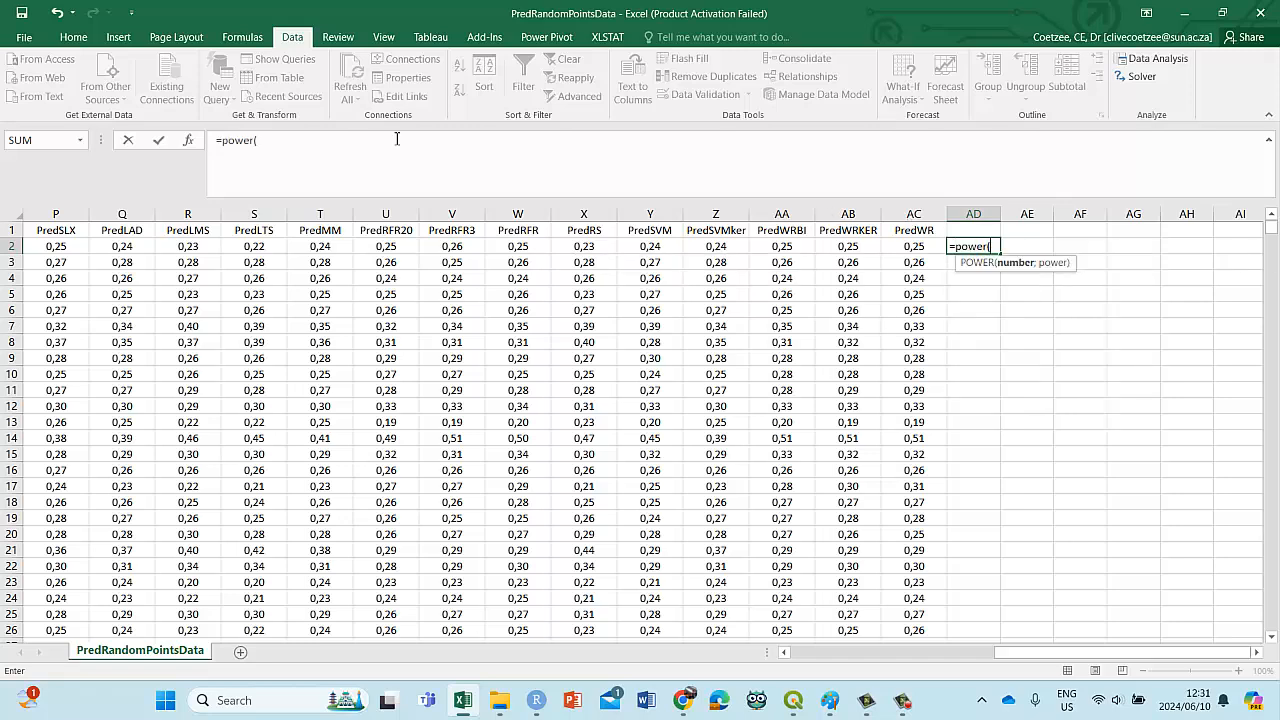
left_click(279, 143)
left_click(188, 140)
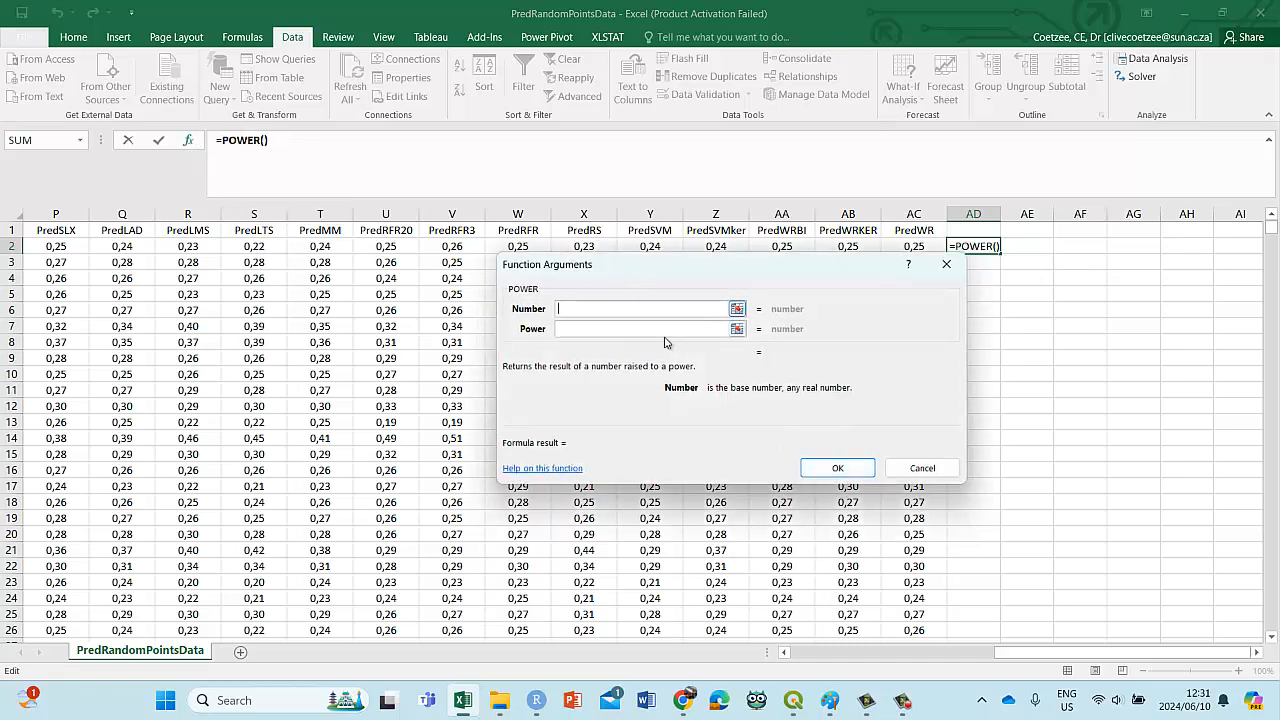
Step: Complete the POWER formula in AD2 with D2-H2 raised to the power 2, and fill it down column AD
left_click(574, 331)
type("2")
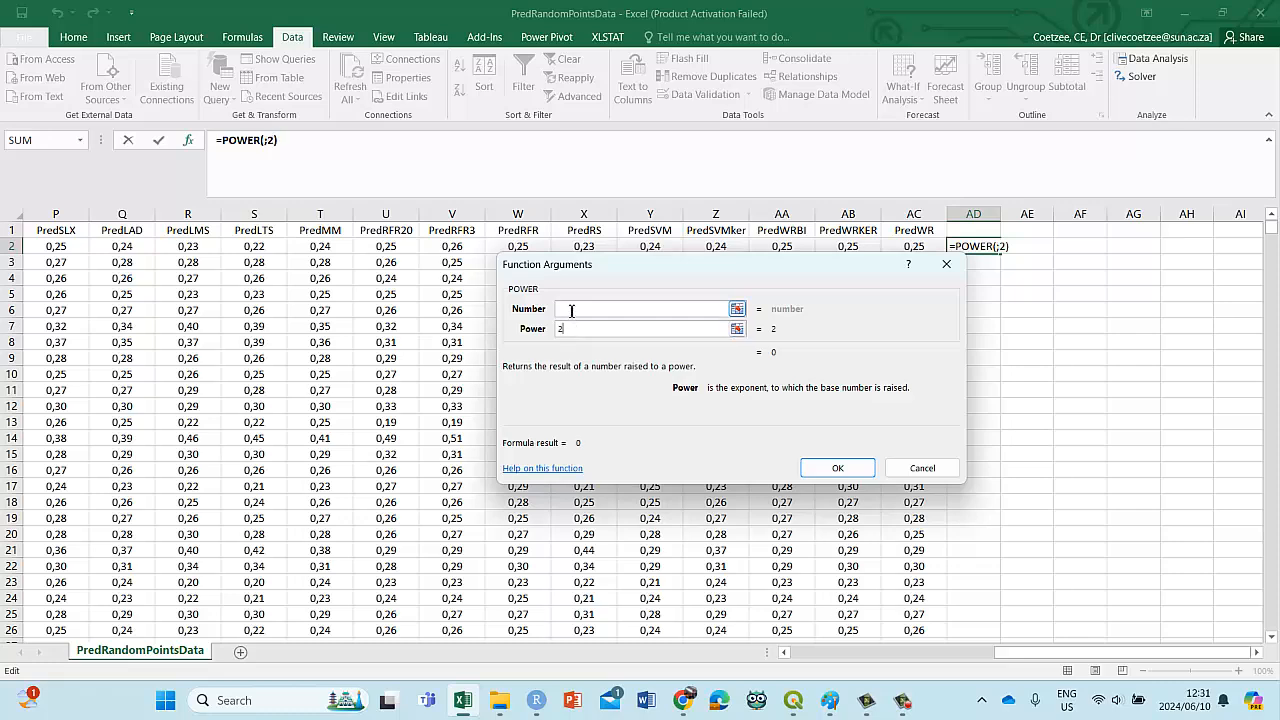
left_click(571, 311)
left_click_drag(1021, 660, 830, 660)
left_click_drag(695, 266, 807, 386)
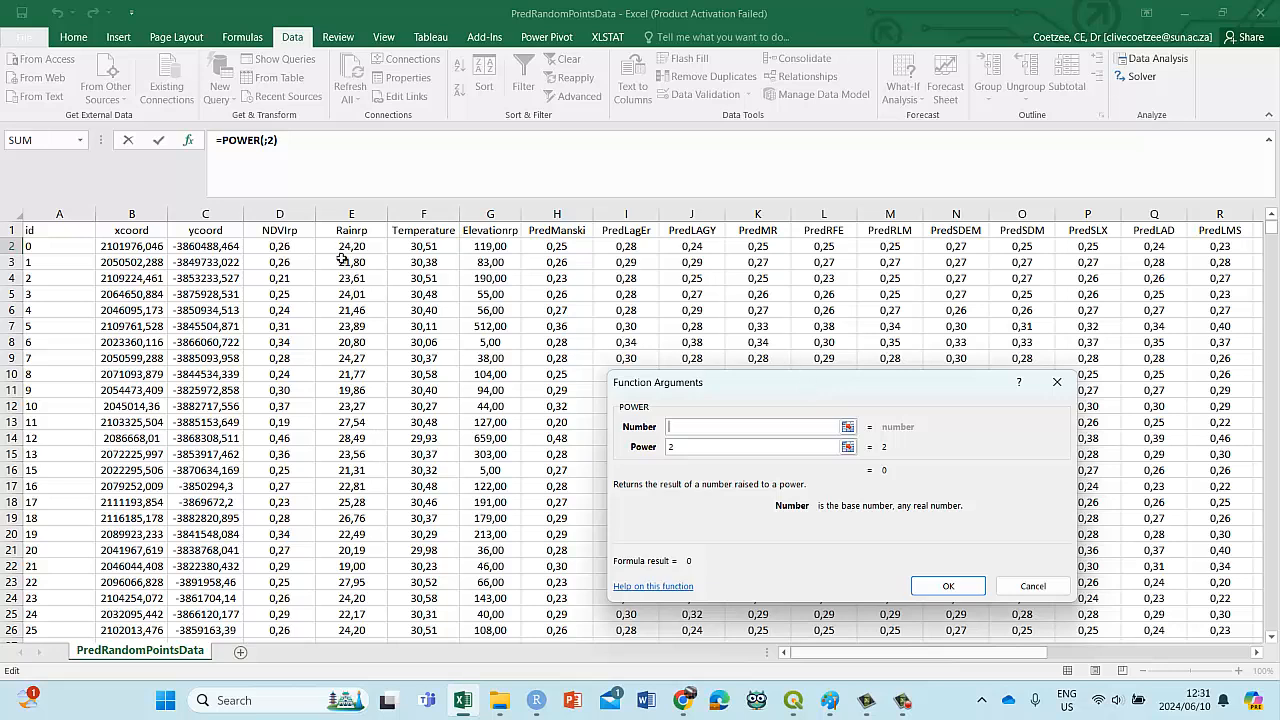
left_click(277, 248)
type("-")
left_click(548, 246)
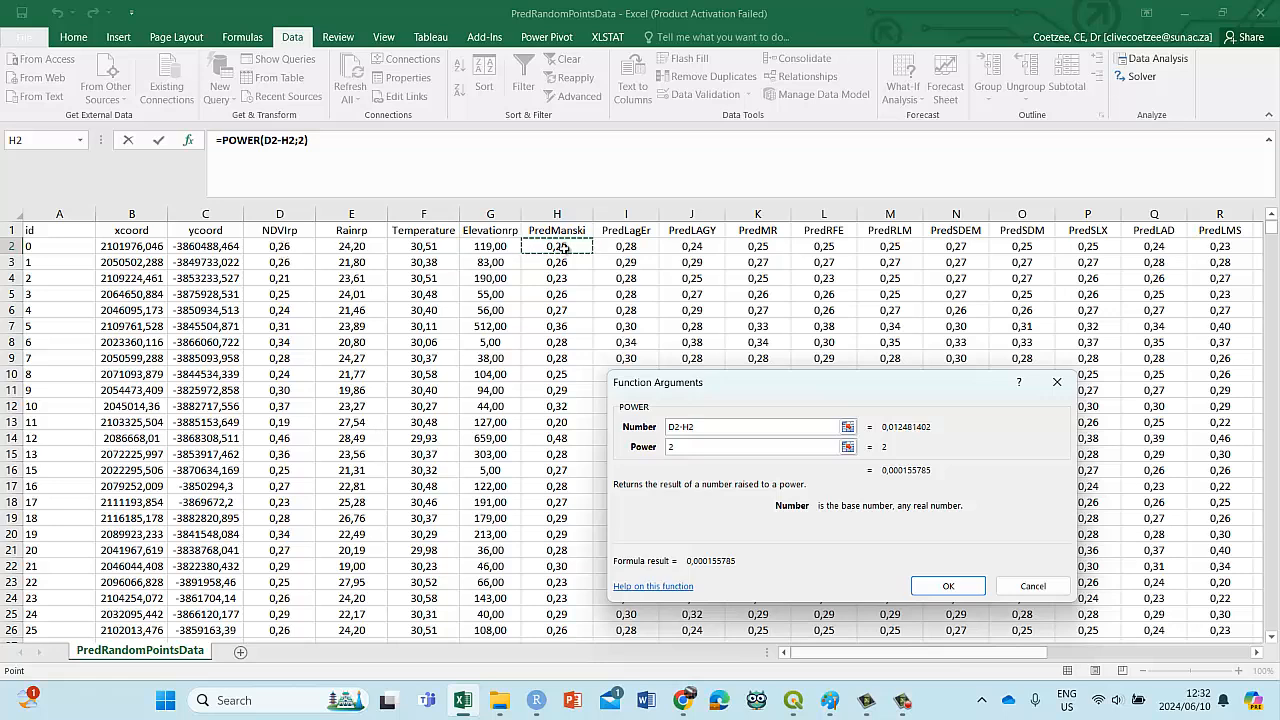
left_click(947, 586)
left_click_drag(975, 655, 1042, 655)
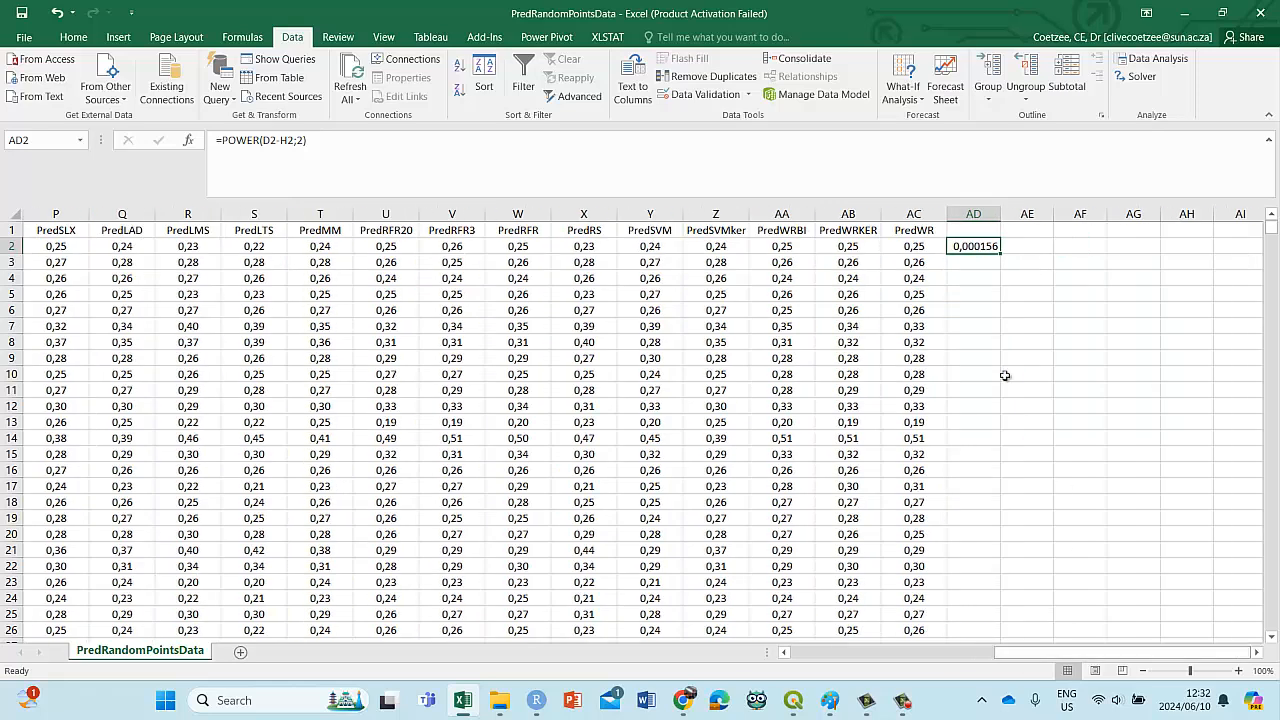
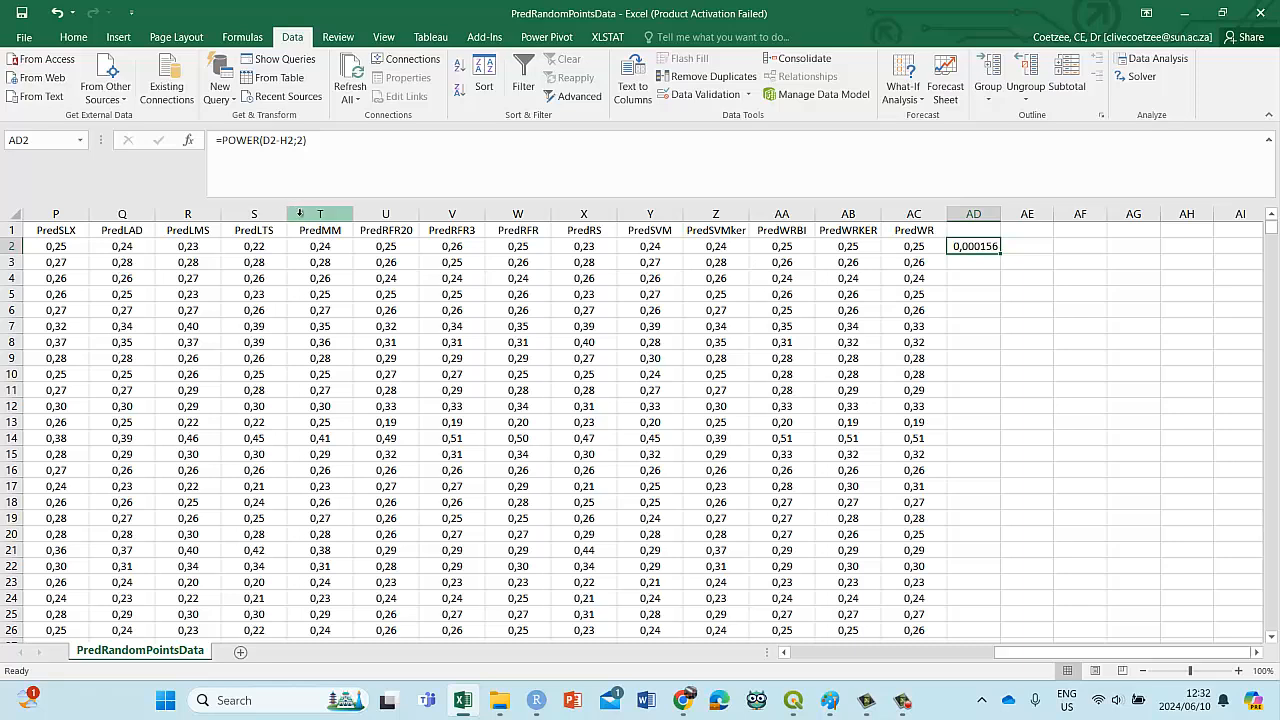
double_click(1000, 253)
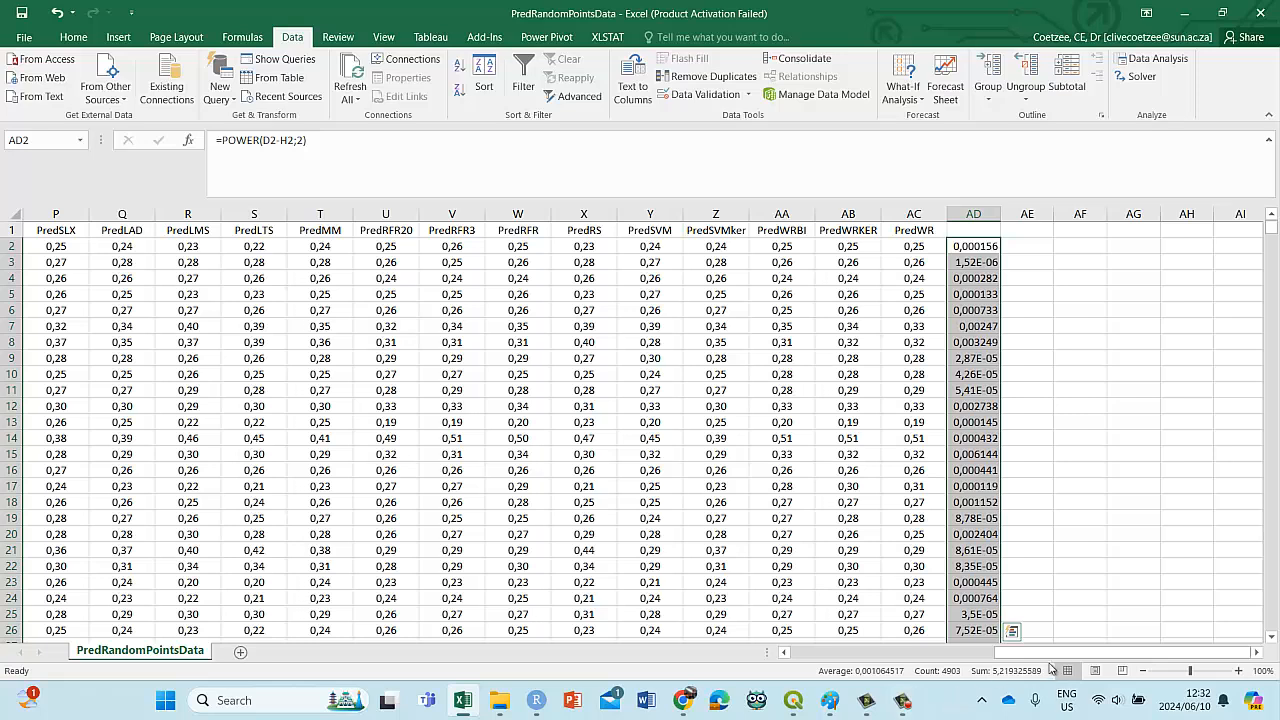
Step: Make the formula's reference to column D absolute, as =POWER($D2-H2;2), and refill it down column AD
left_click(265, 140)
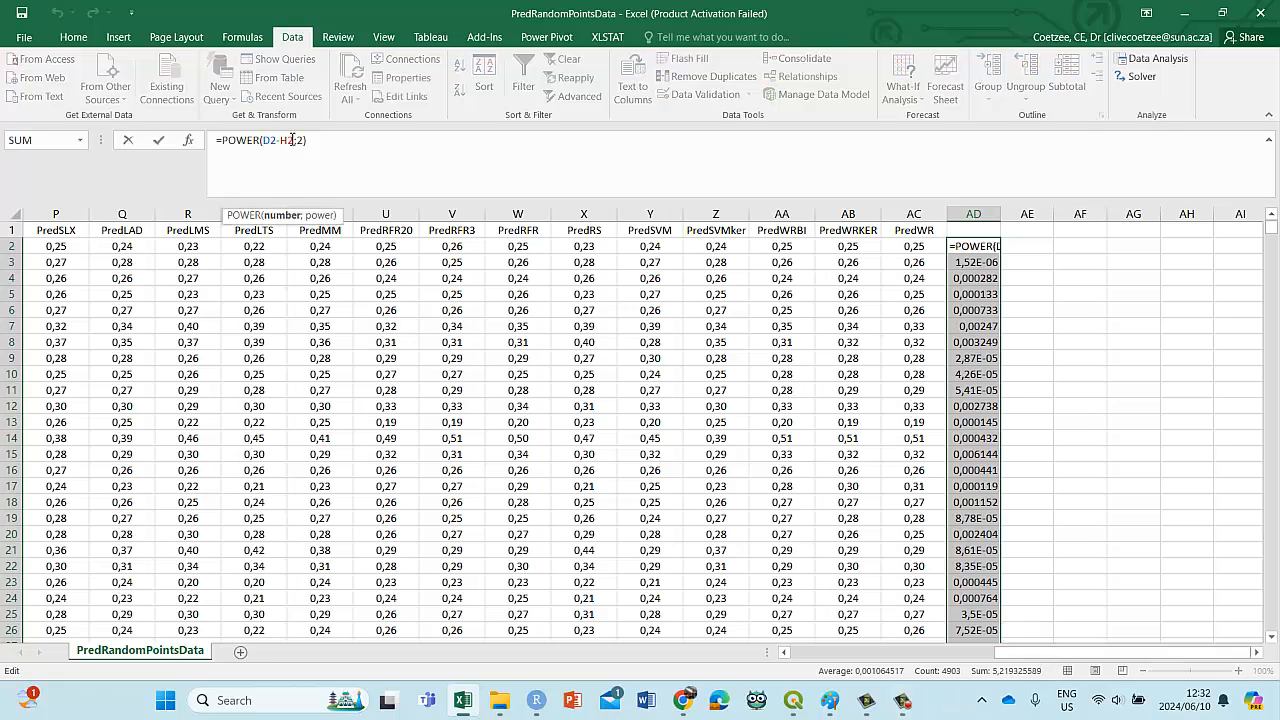
type("$")
key("BackSpace")
key("Return")
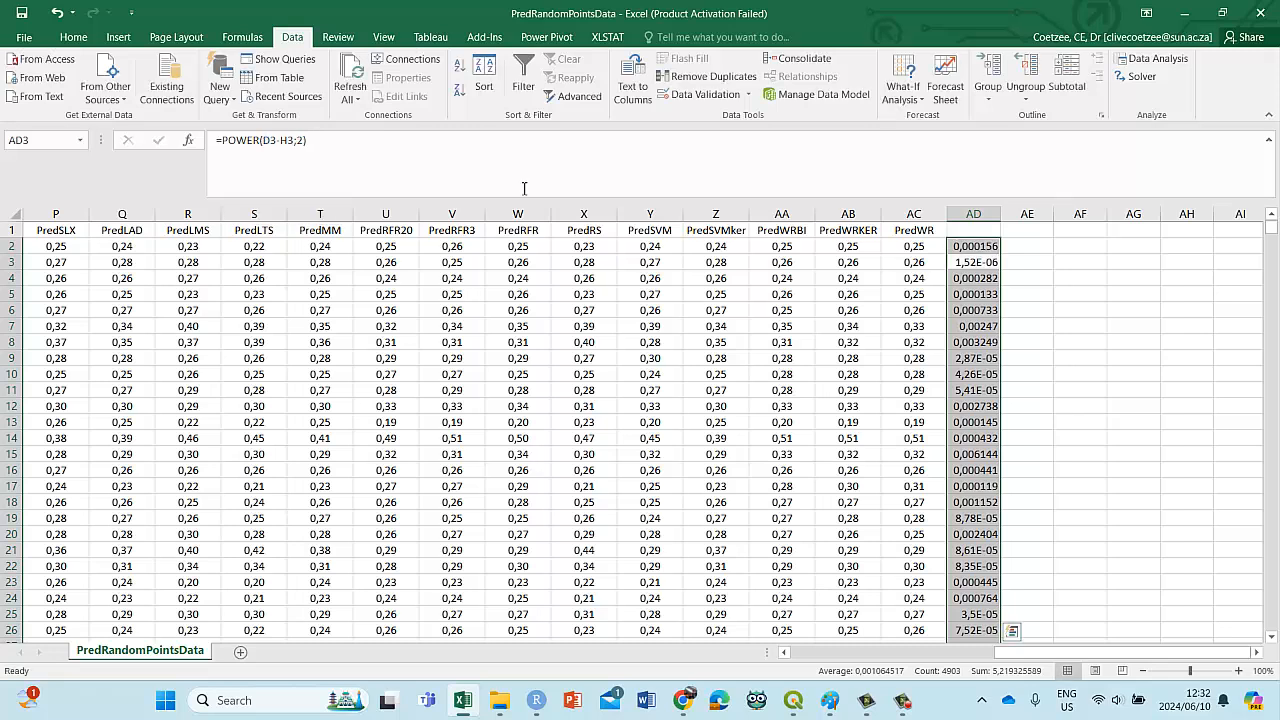
left_click(990, 247)
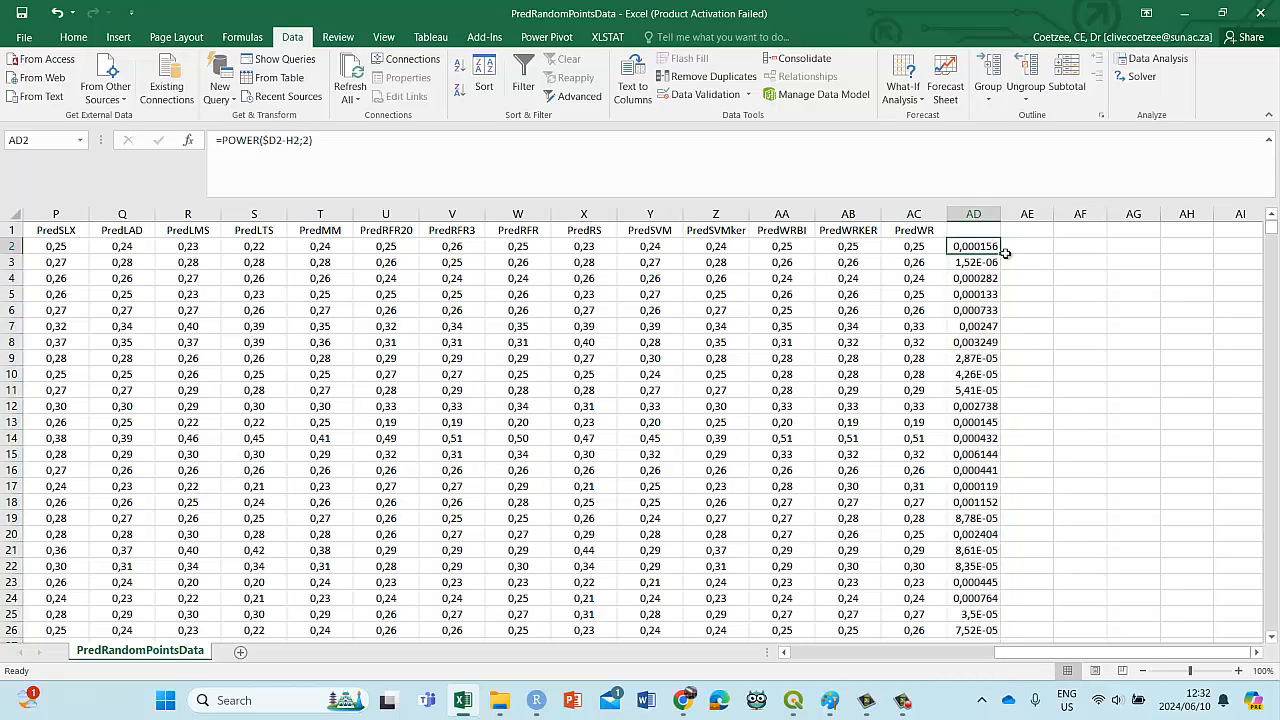
double_click(1003, 254)
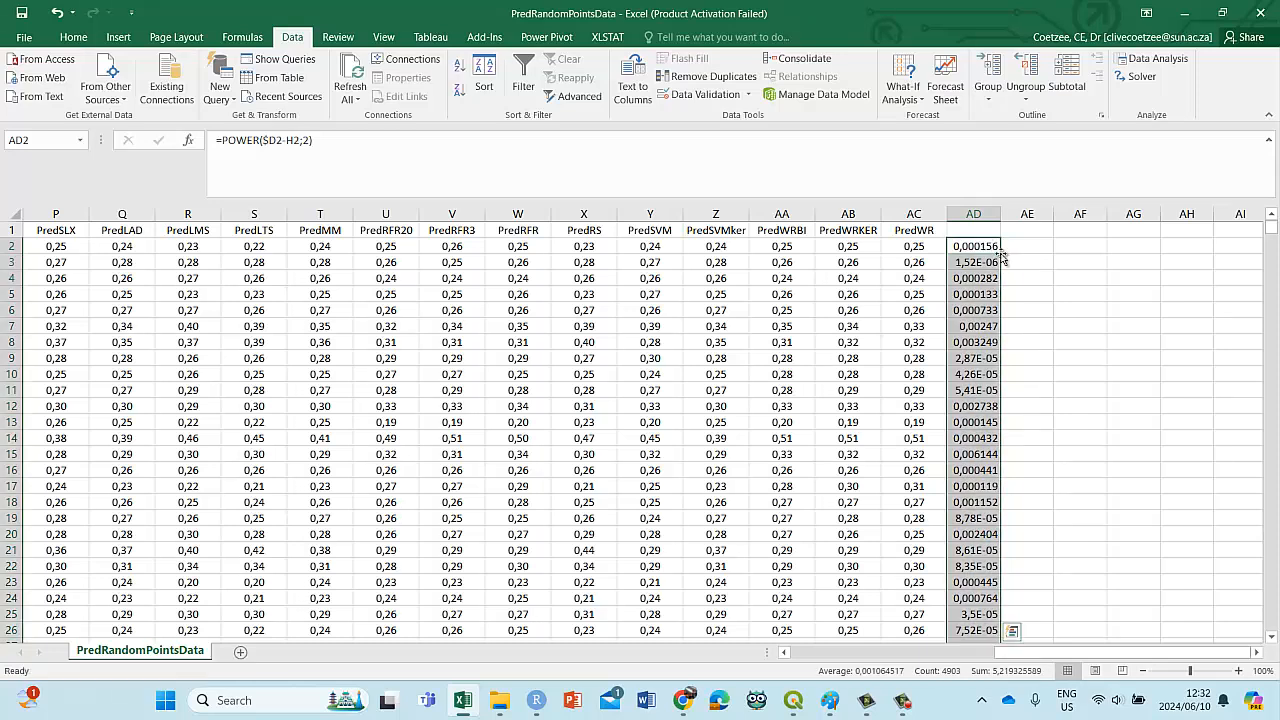
Step: Copy the whole filled range of column AD, down to row 4904, across to column AU
scroll(1017, 553, "down", 4)
scroll(1017, 553, "down", 20)
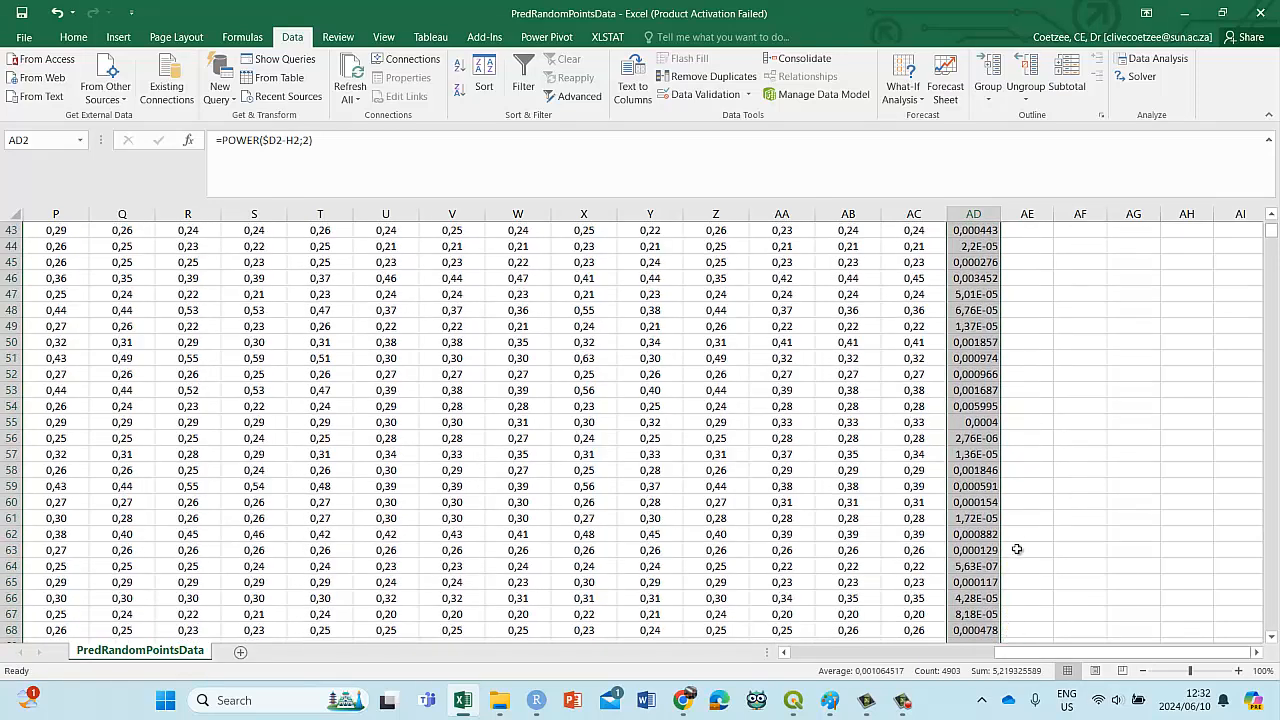
scroll(1017, 548, "down", 20)
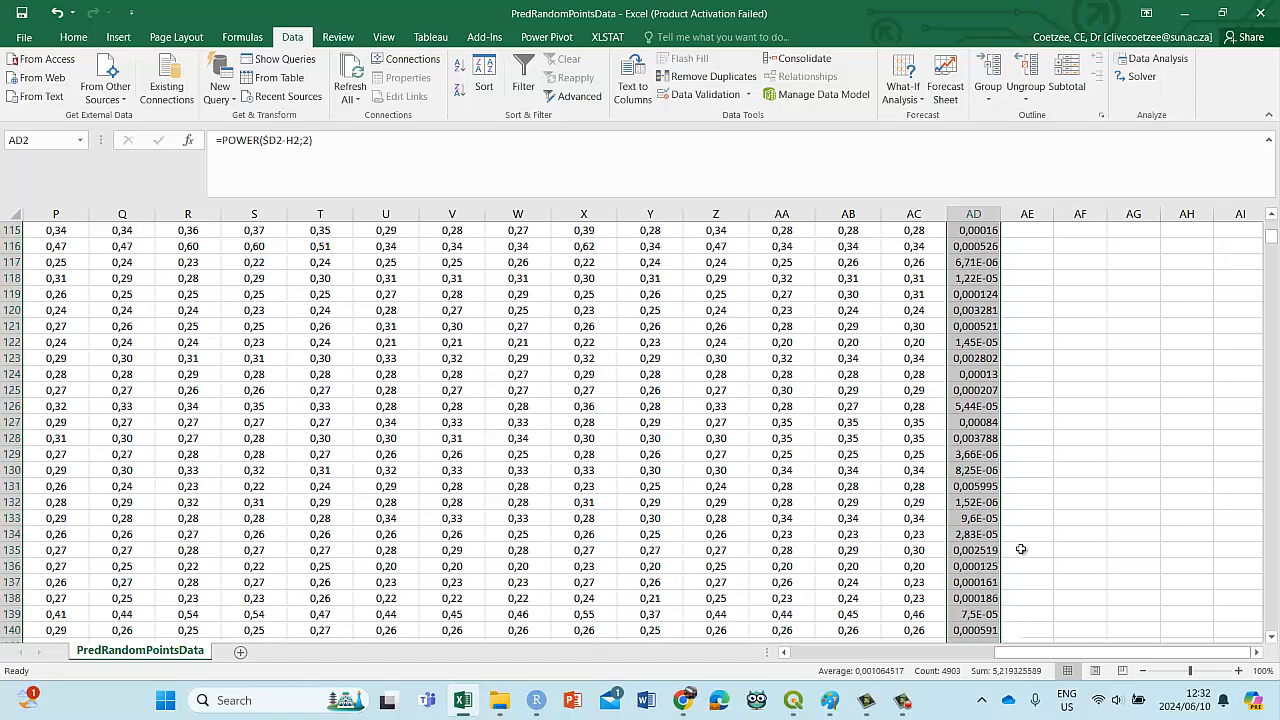
left_click_drag(1270, 240, 1240, 148)
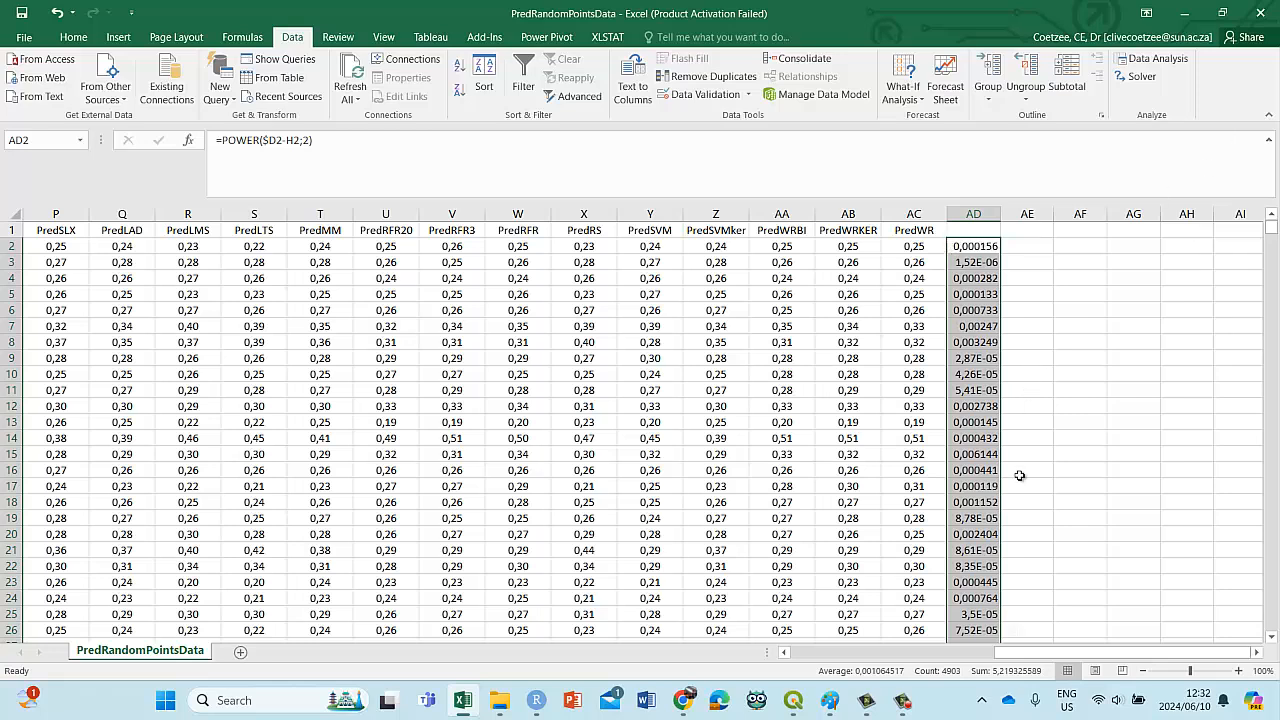
scroll(1020, 500, "down", 8)
left_click_drag(1271, 229, 1268, 622)
scroll(1050, 420, "up", 4)
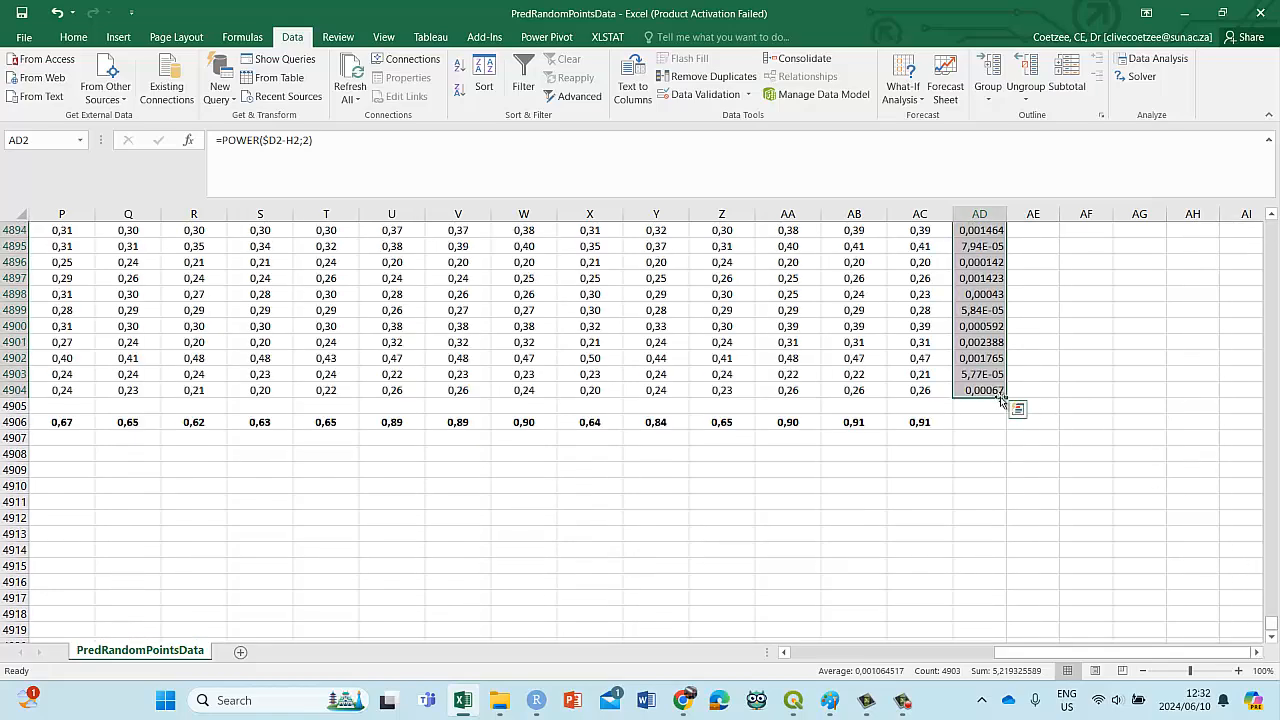
left_click_drag(1007, 398, 1210, 332)
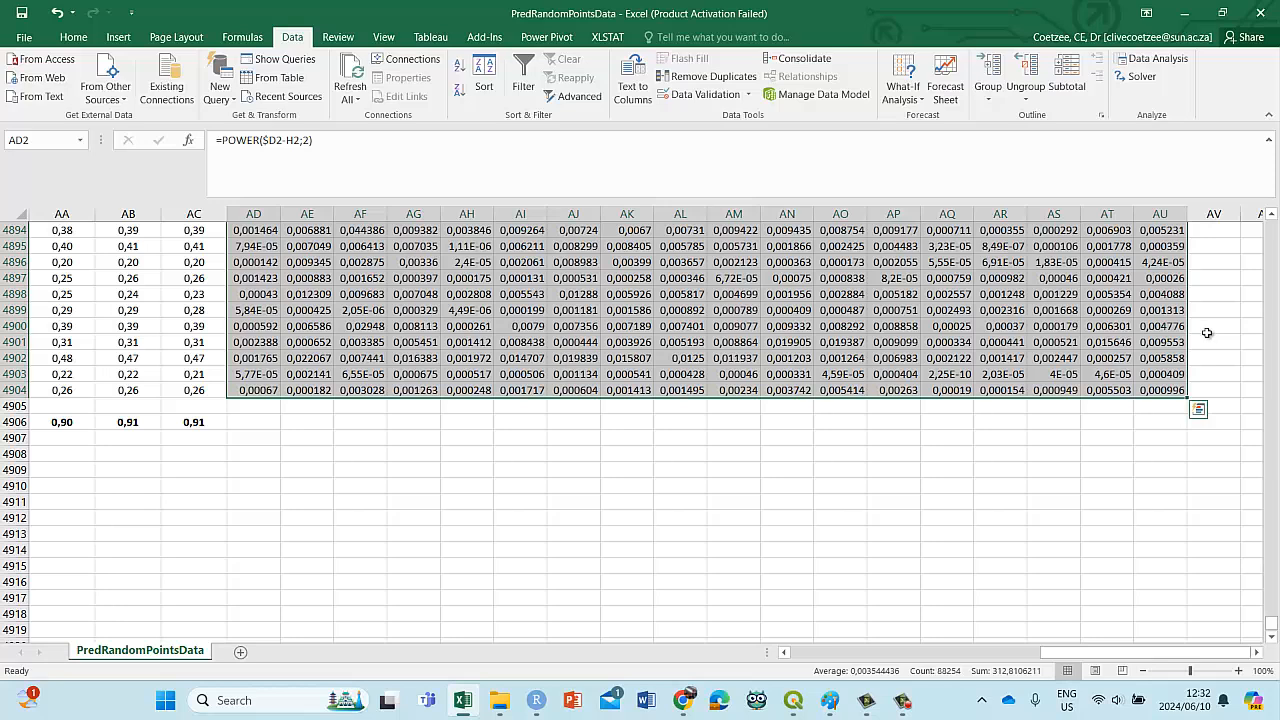
Step: Check the references in column AU's formulas and extend AU2:AU4904 across to column BC
left_click(1160, 376)
left_click(273, 145)
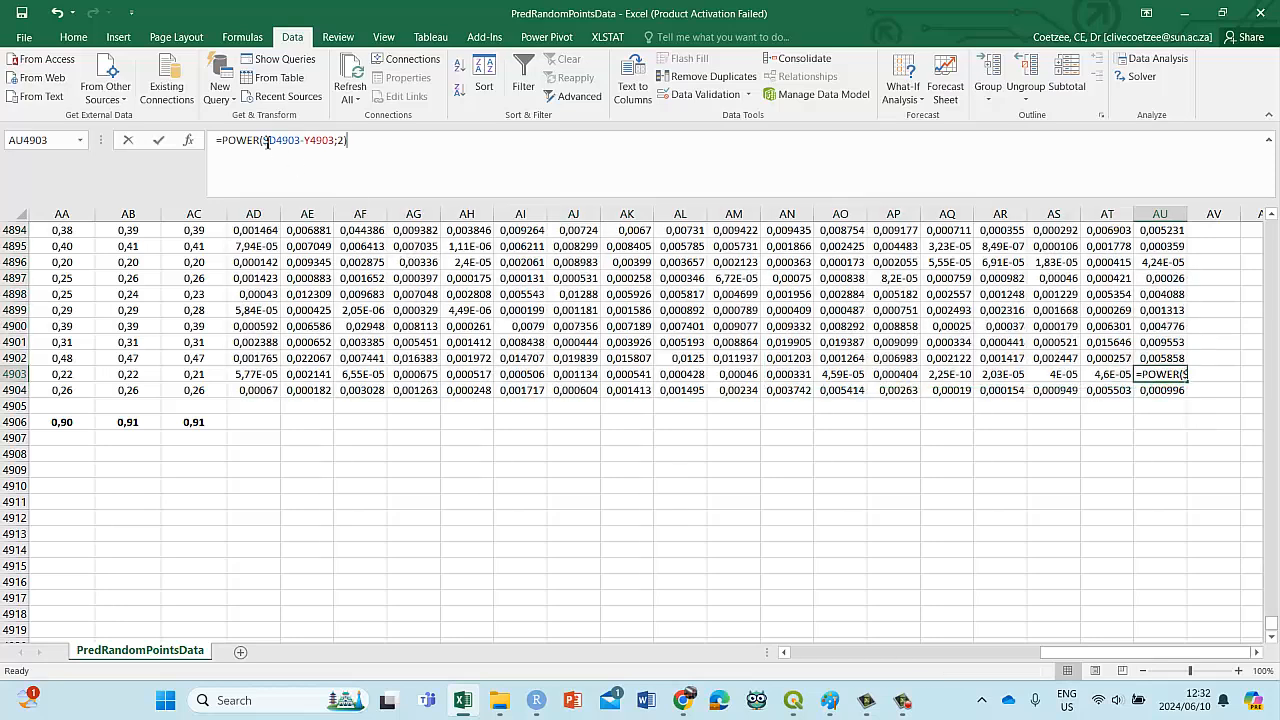
left_click_drag(1060, 651, 1135, 661)
key("Return")
scroll(1276, 628, "up", 9)
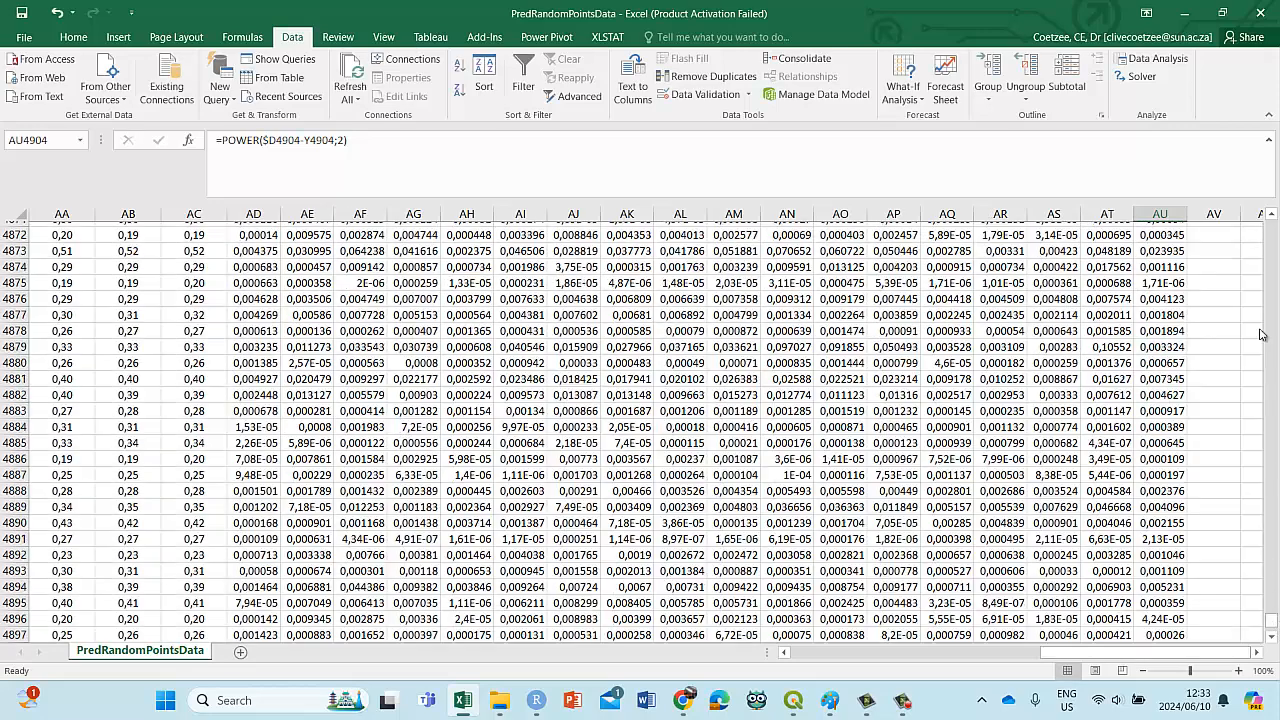
left_click(1168, 236)
scroll(1160, 290, "up", 4)
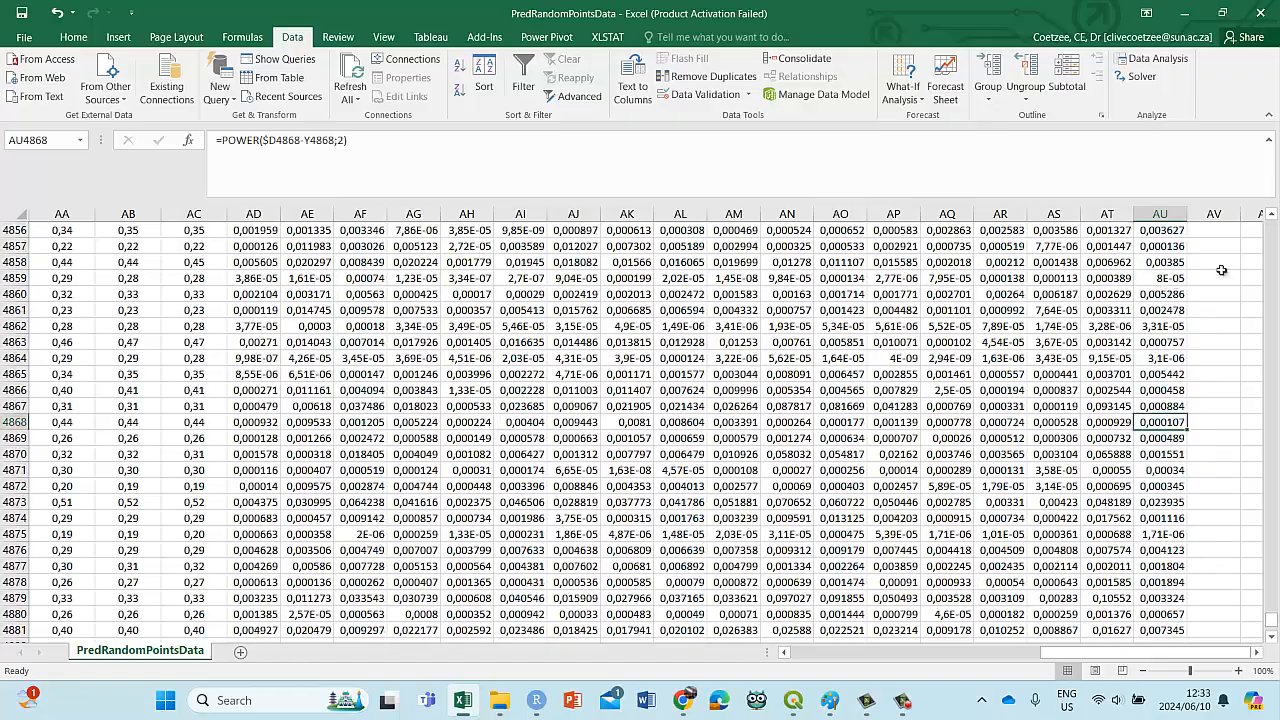
mouse_move(1272, 622)
left_mouse_down()
mouse_move(1268, 214)
mouse_move(1270, 628)
left_mouse_up()
left_click(1154, 246)
scroll(1215, 501, "up", 5)
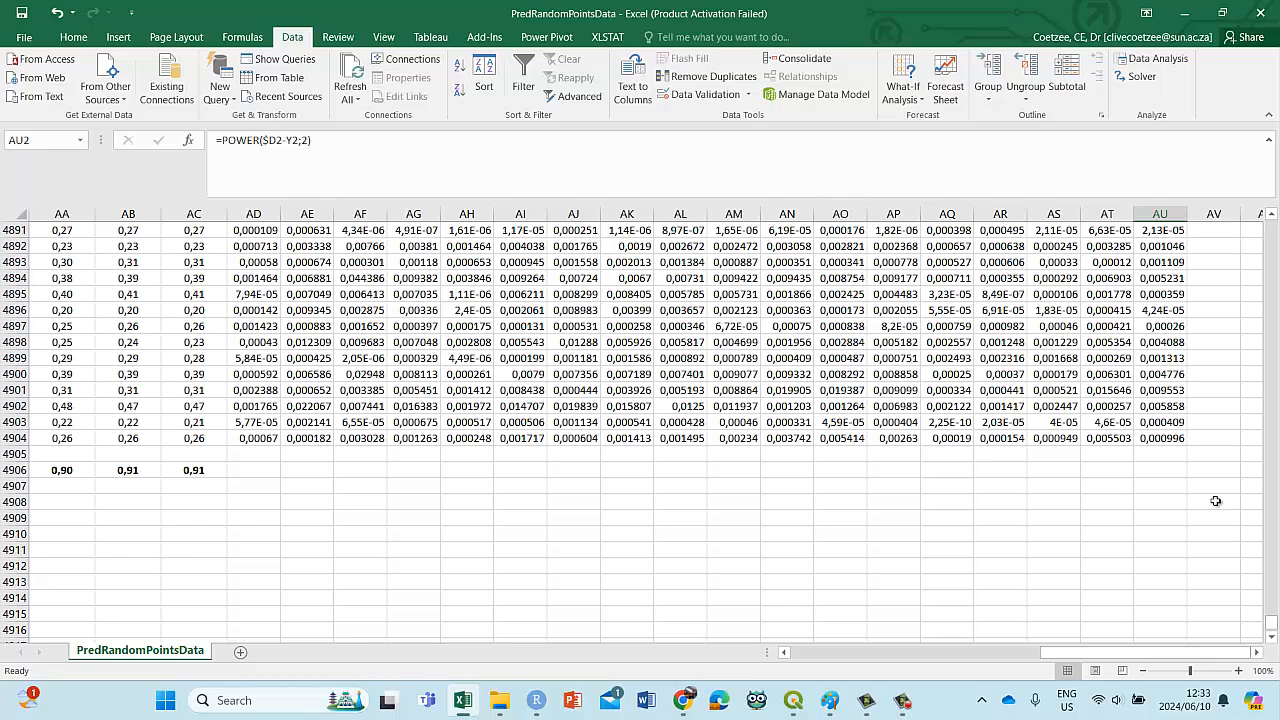
left_click(1166, 434, "shift")
left_click_drag(1187, 446, 1206, 446)
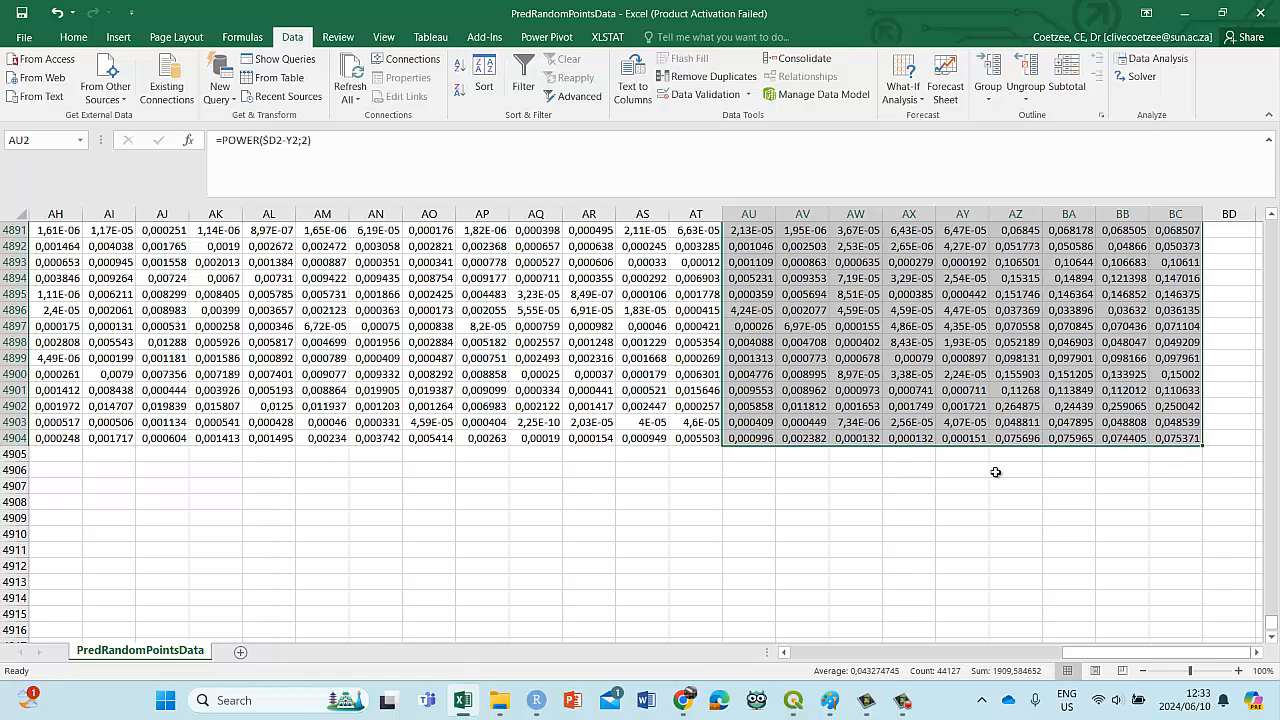
Step: Check the references of the formula in AY4904 and clear the contents of columns AZ to BE
left_click_drag(1070, 657, 1044, 657)
left_click(1236, 438)
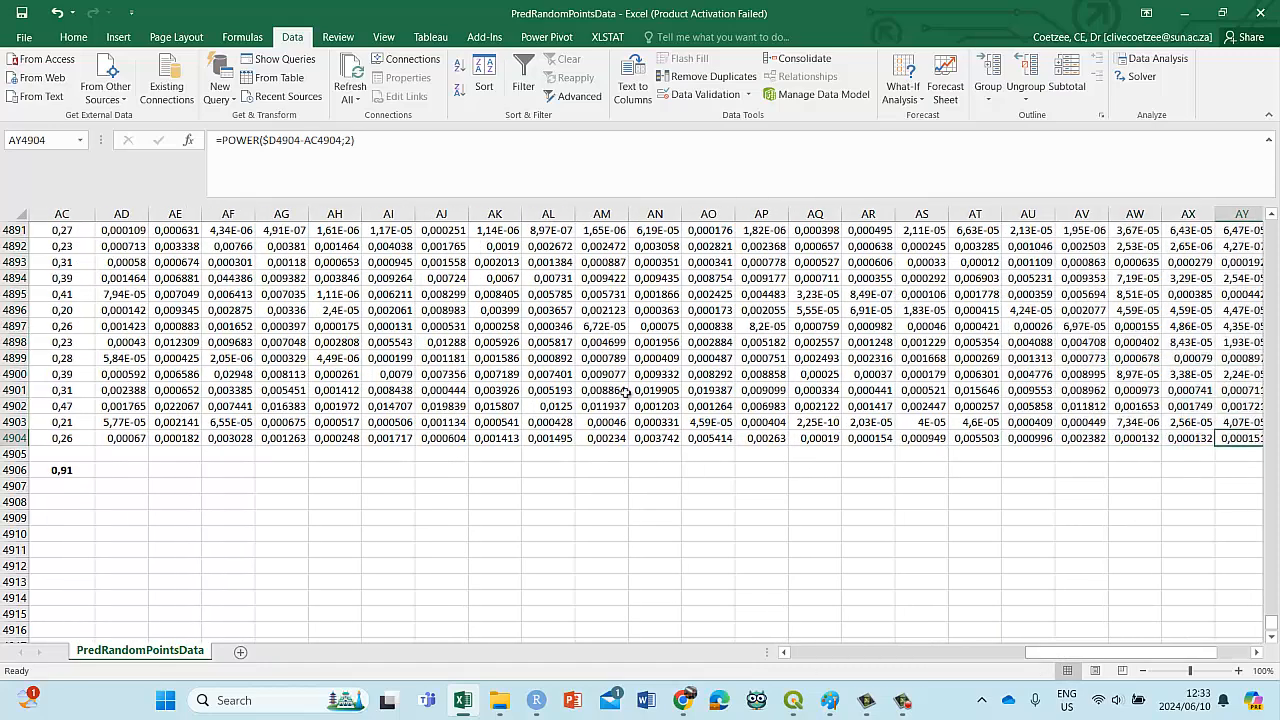
left_click(283, 140)
left_click_drag(1057, 660, 1234, 630)
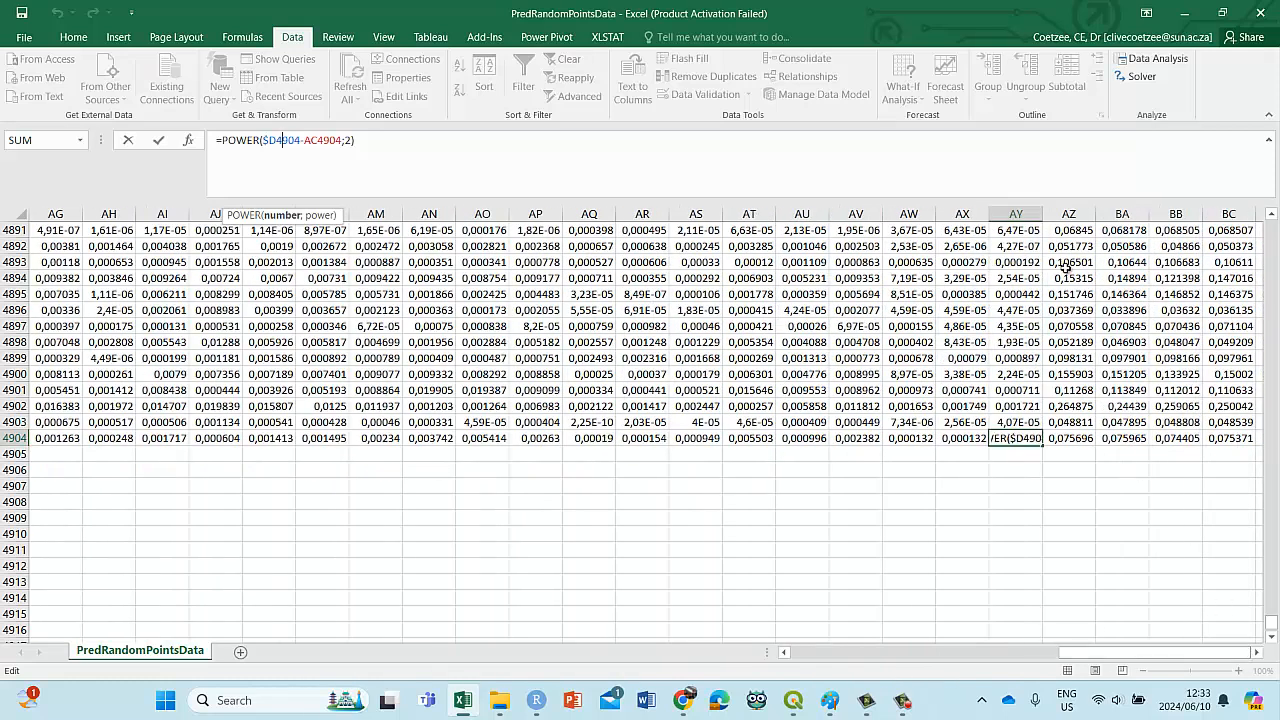
left_click_drag(1068, 214, 771, 277)
key("Delete")
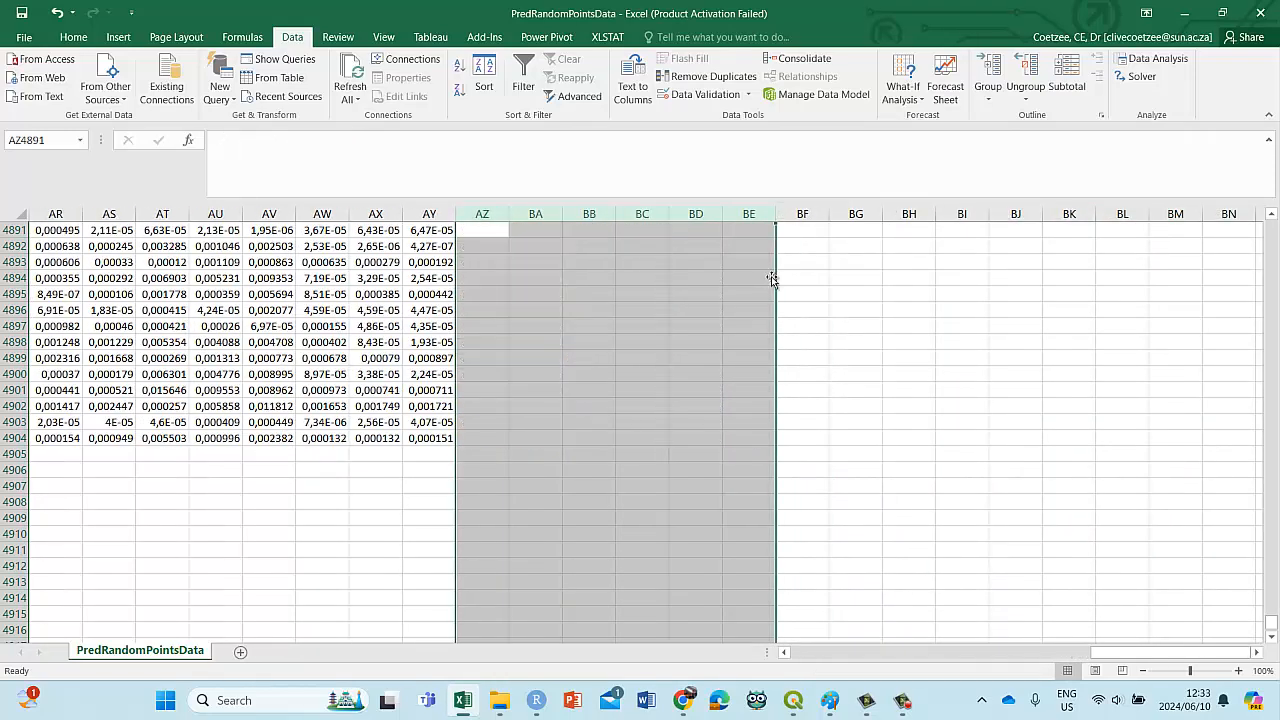
Step: Review the summary row below the prediction data and the squared-difference columns starting from the formula in AD2
left_click_drag(1094, 654, 786, 657)
left_click(564, 488)
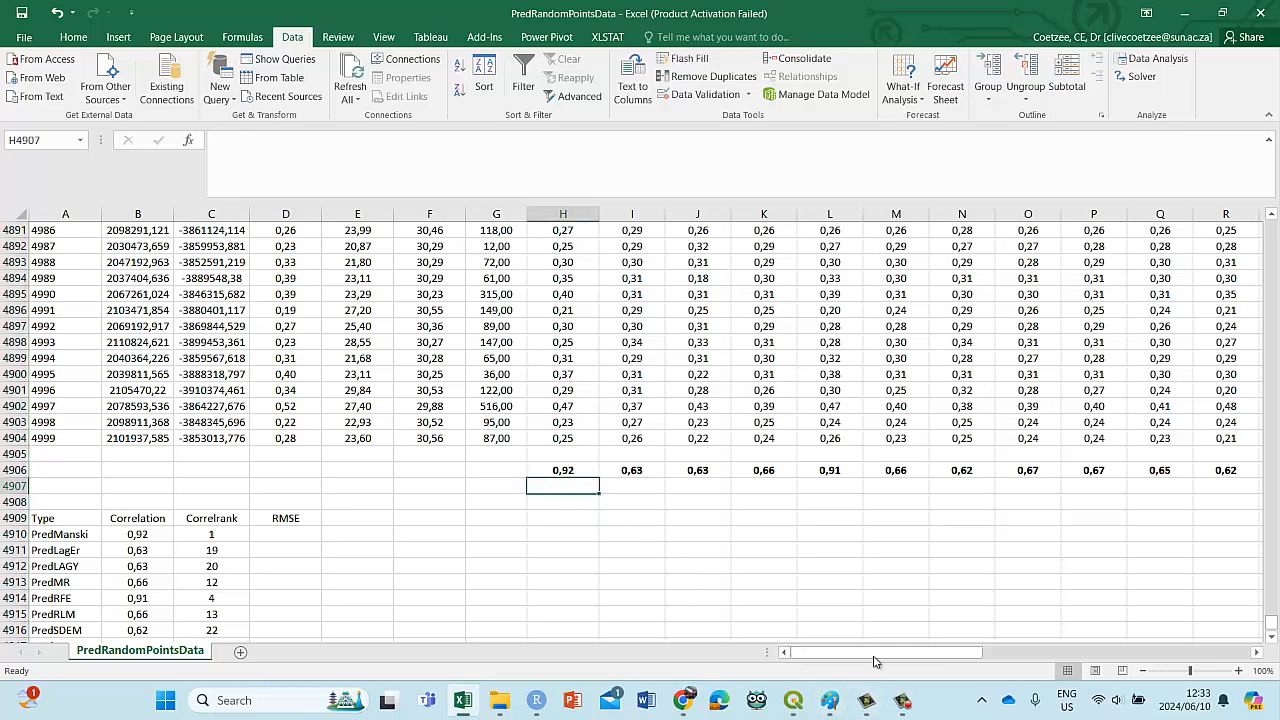
left_click_drag(932, 656, 1117, 656)
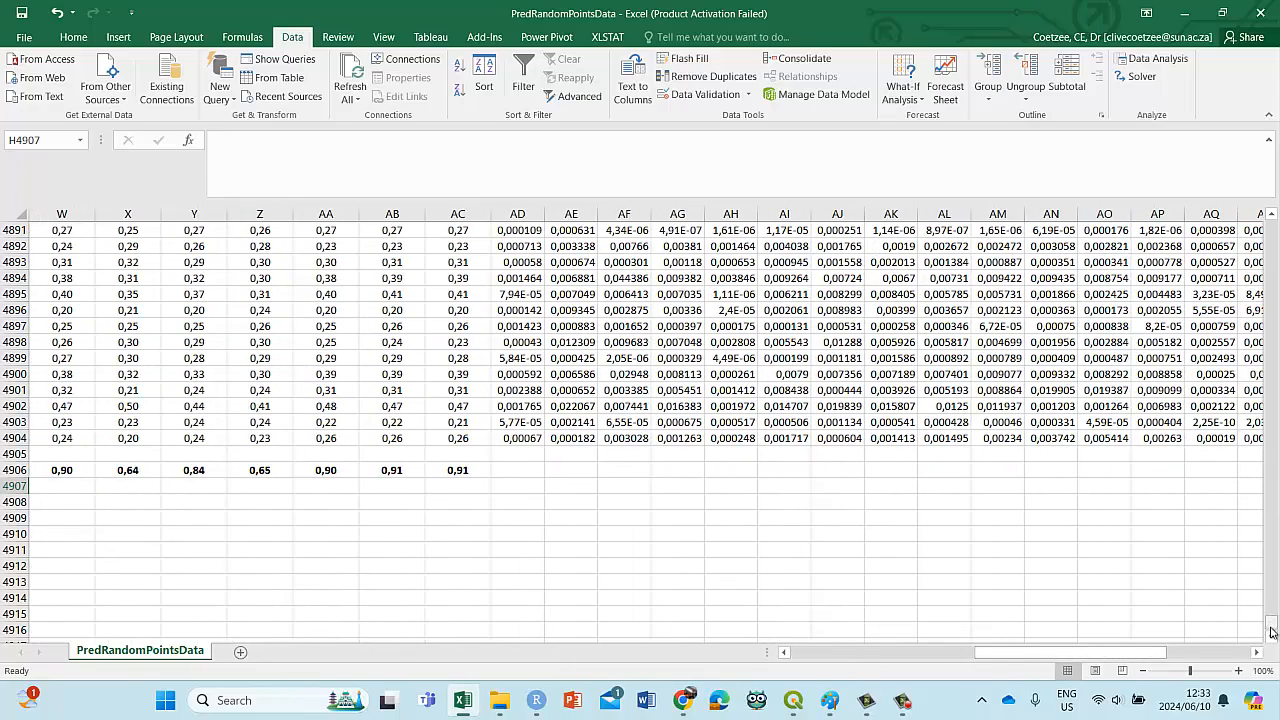
left_click_drag(1273, 629, 1169, 199)
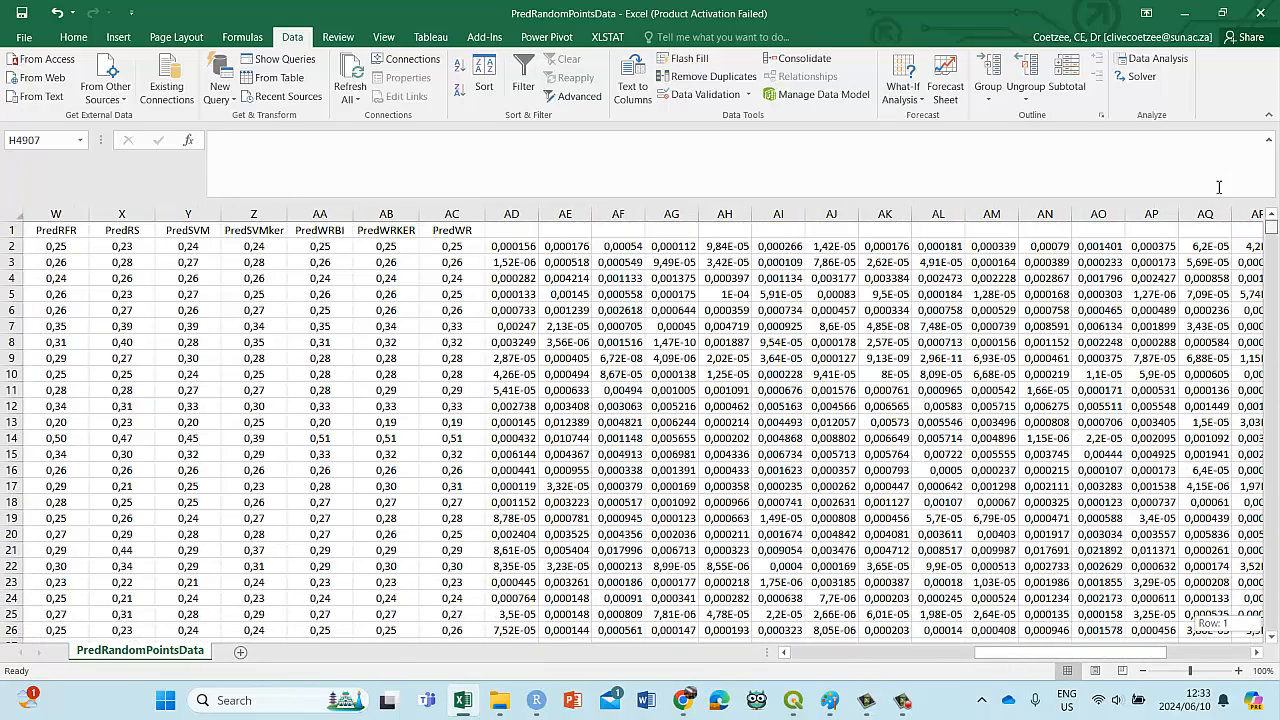
left_click(493, 245)
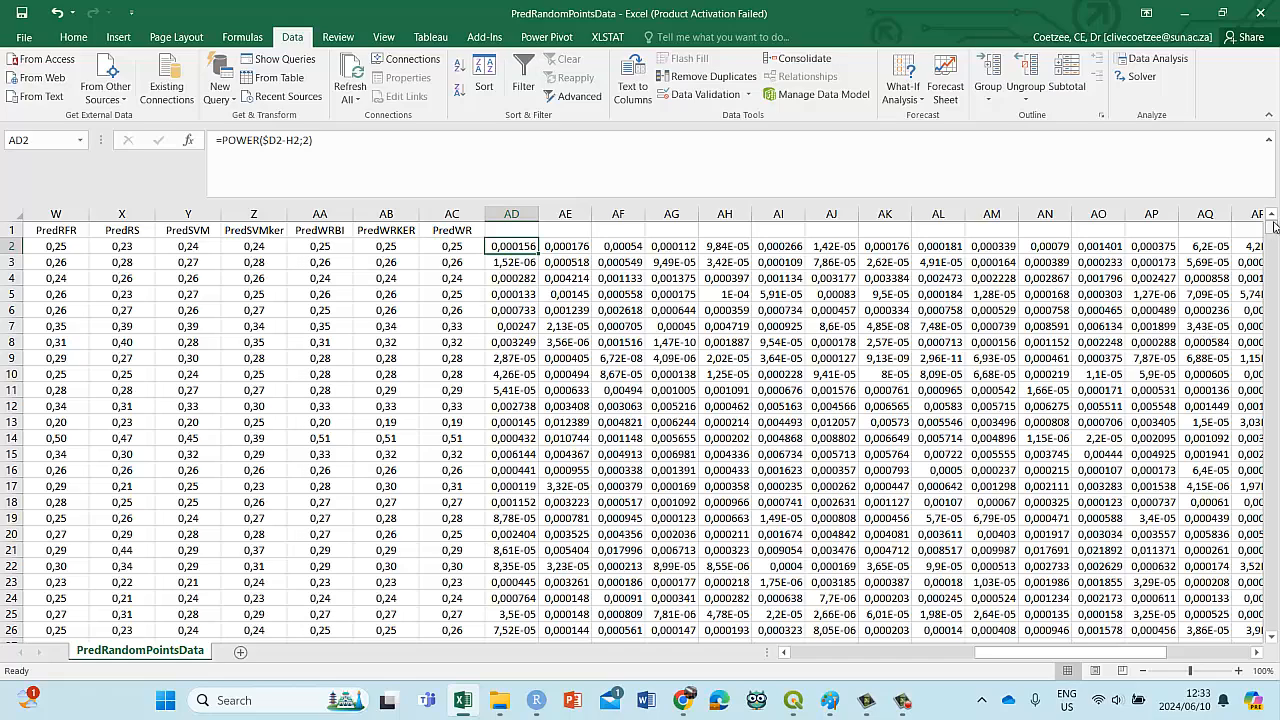
left_click_drag(1273, 226, 868, 605)
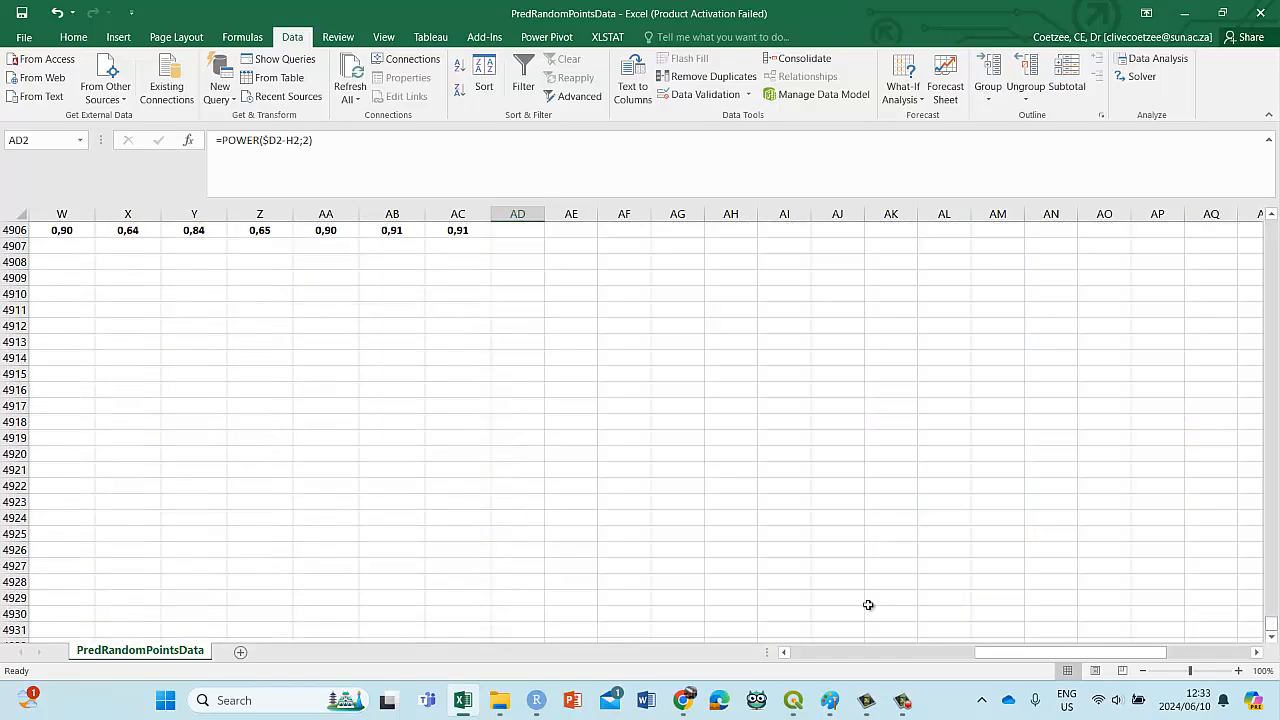
scroll(764, 502, "up", 8)
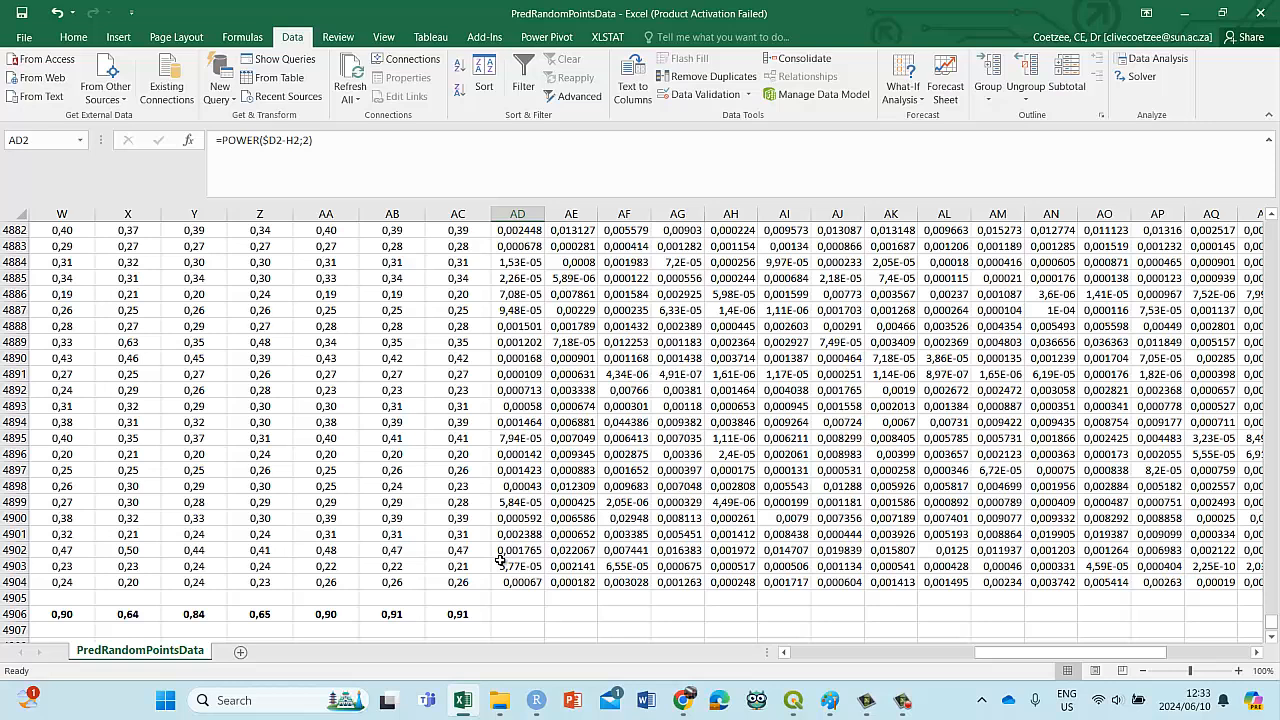
scroll(500, 561, "down", 2)
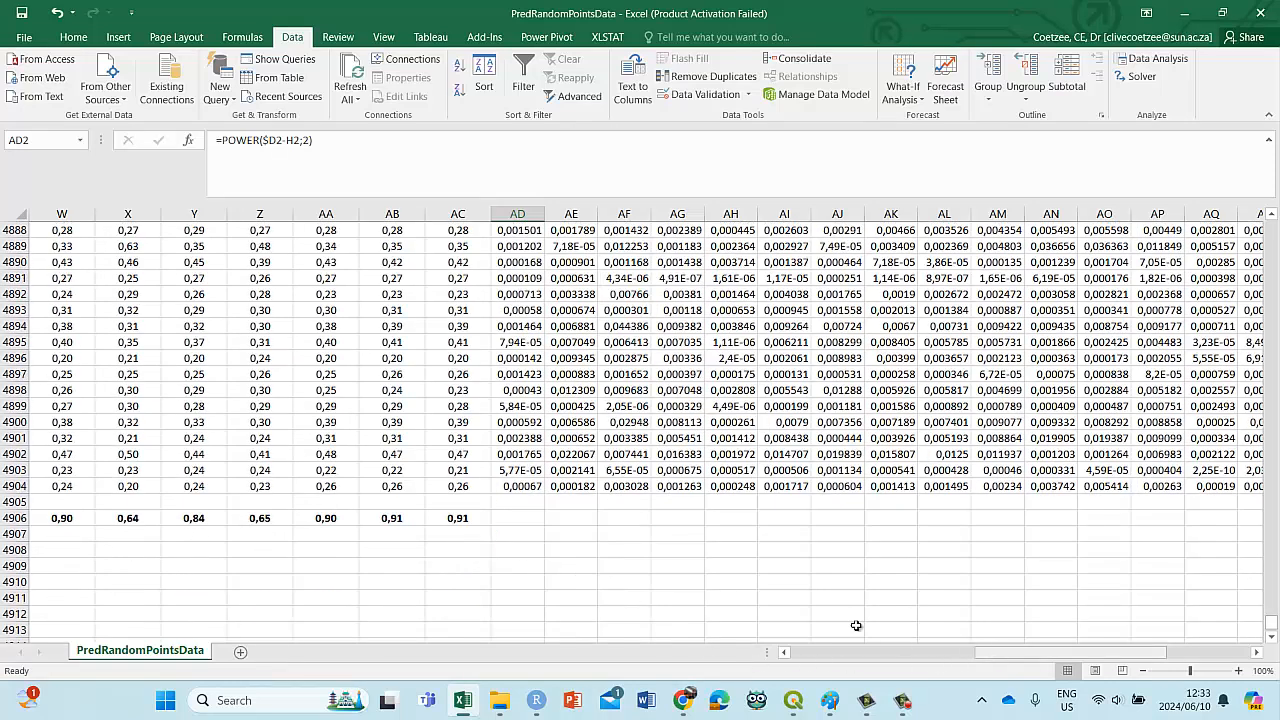
left_click_drag(1048, 652, 826, 664)
left_click(432, 536)
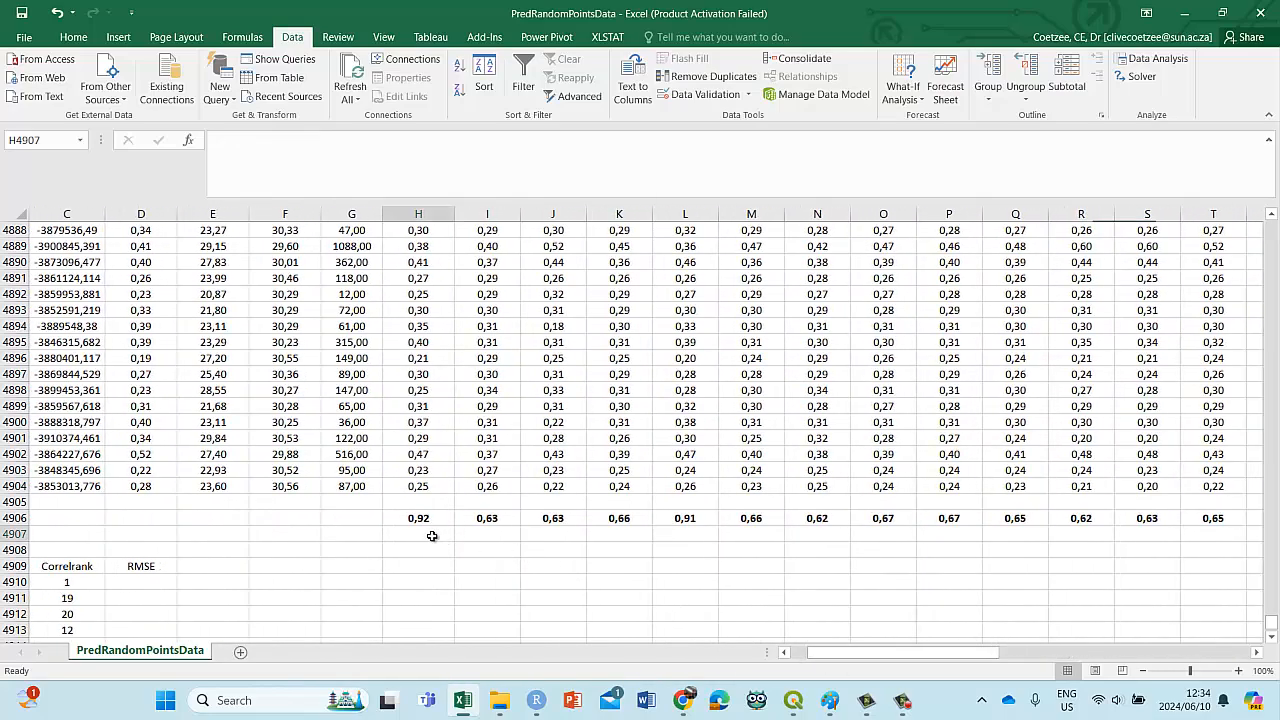
type("=")
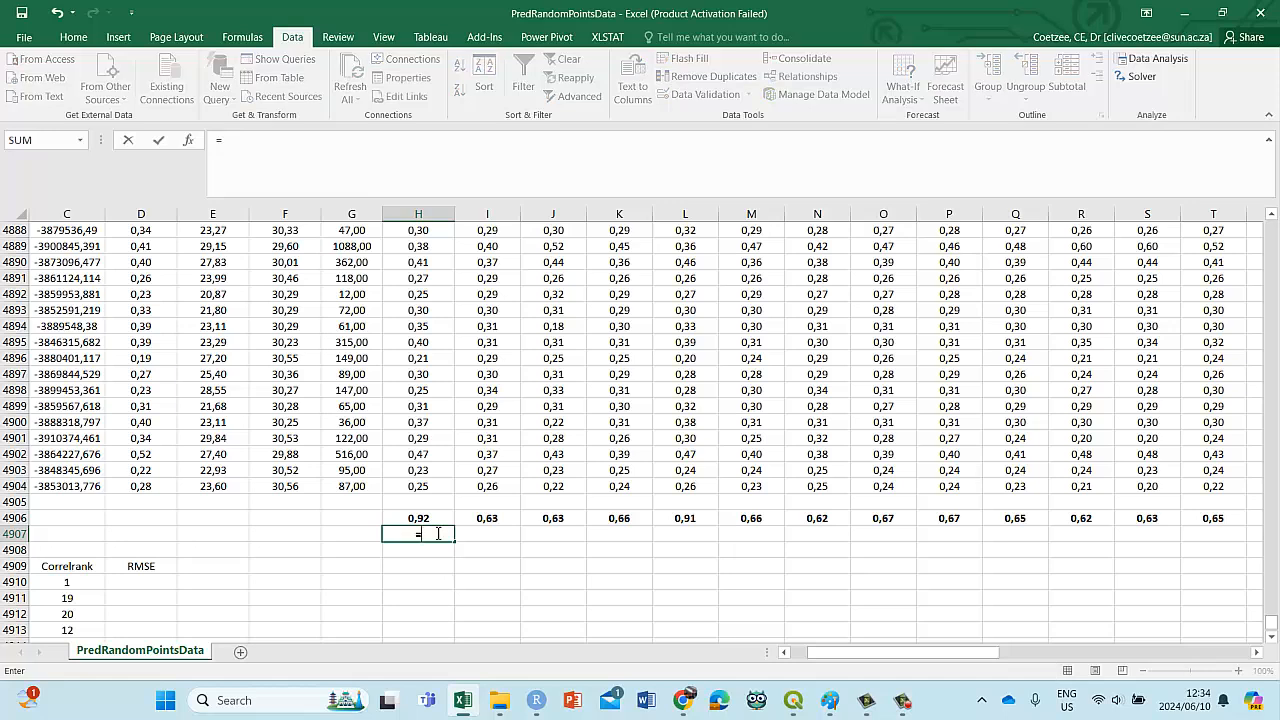
type("po")
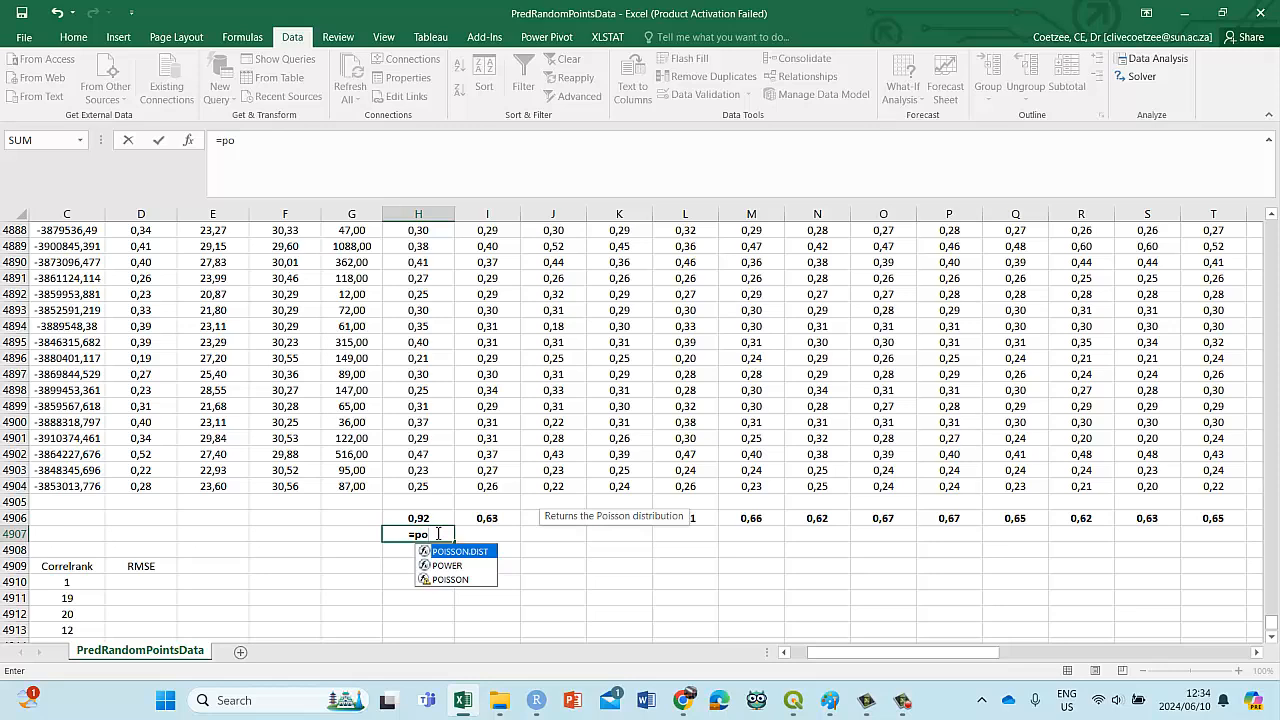
type("we")
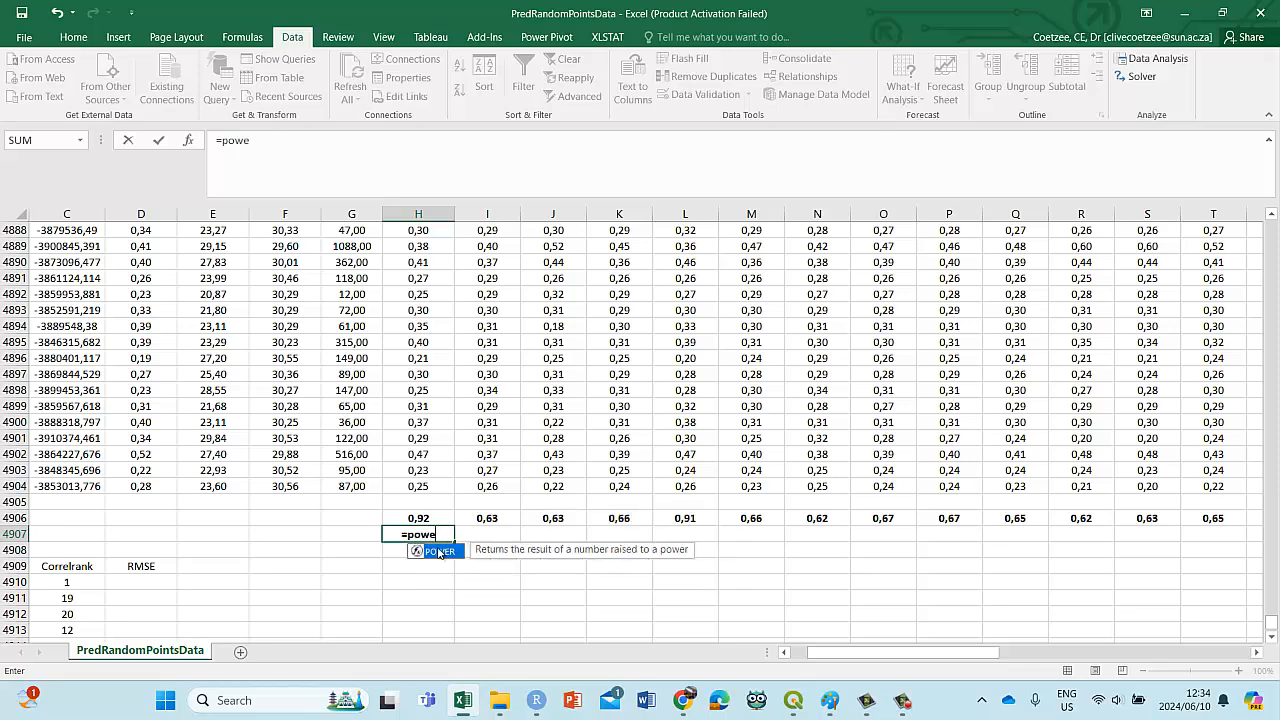
double_click(439, 551)
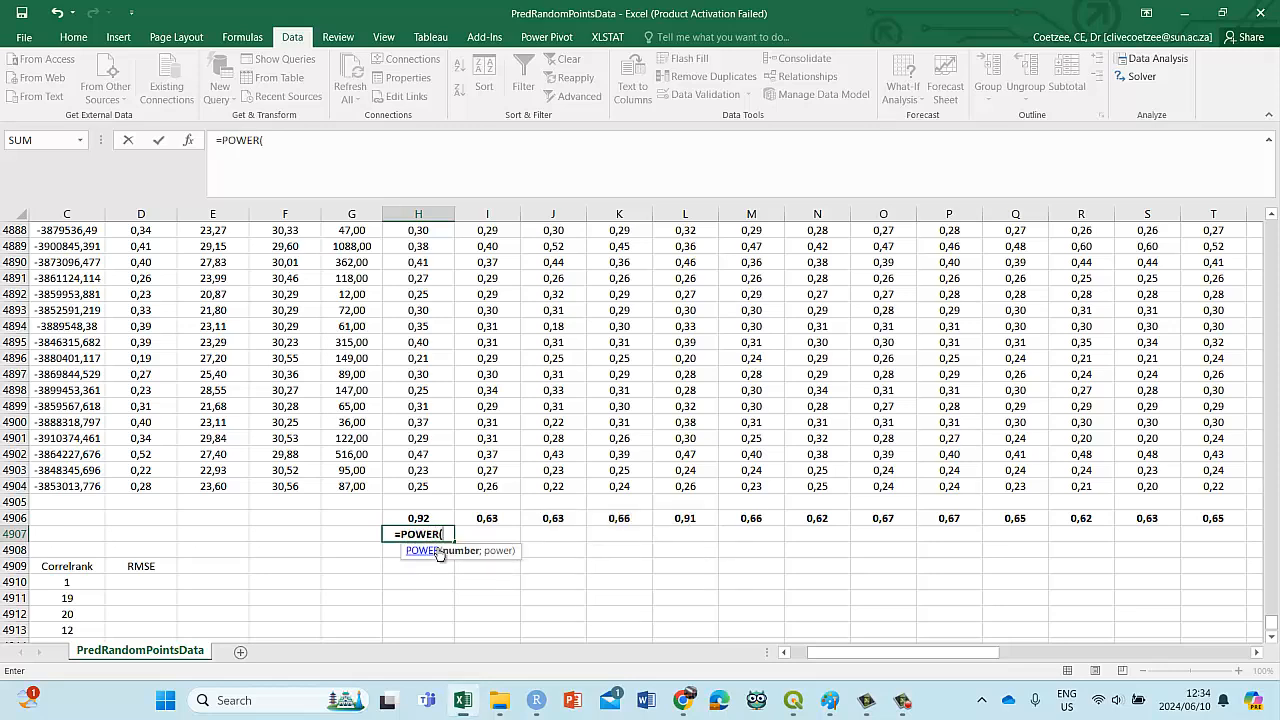
left_click(193, 144)
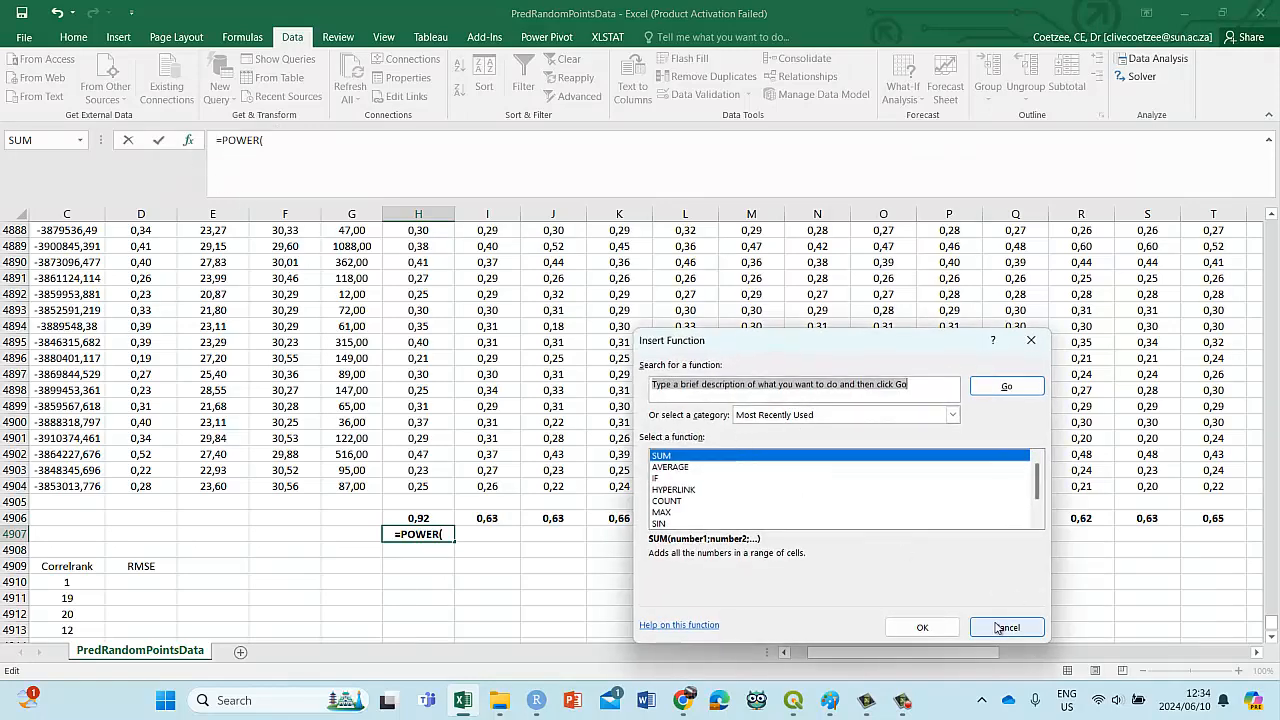
left_click(1007, 628)
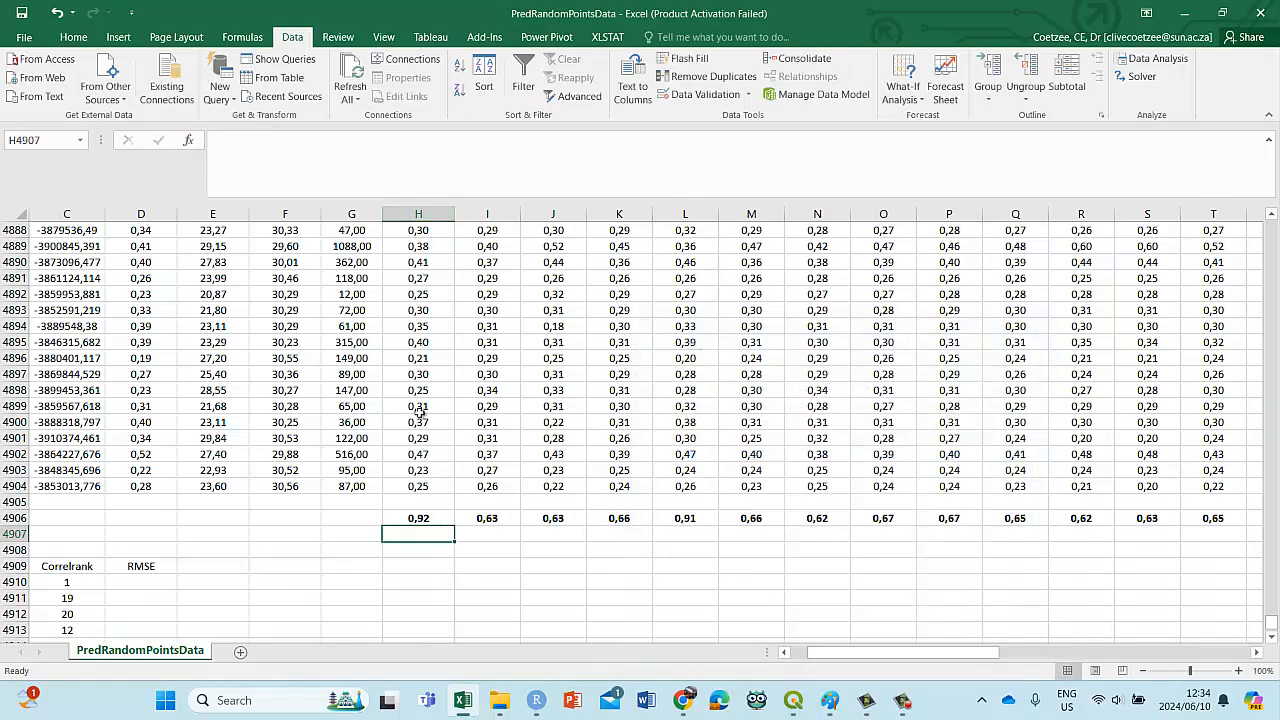
Step: Try calculating the square root of the squared differences in H4907 with POWER, using AD2:AD4904 as number and 0,5 as power
type("=pow")
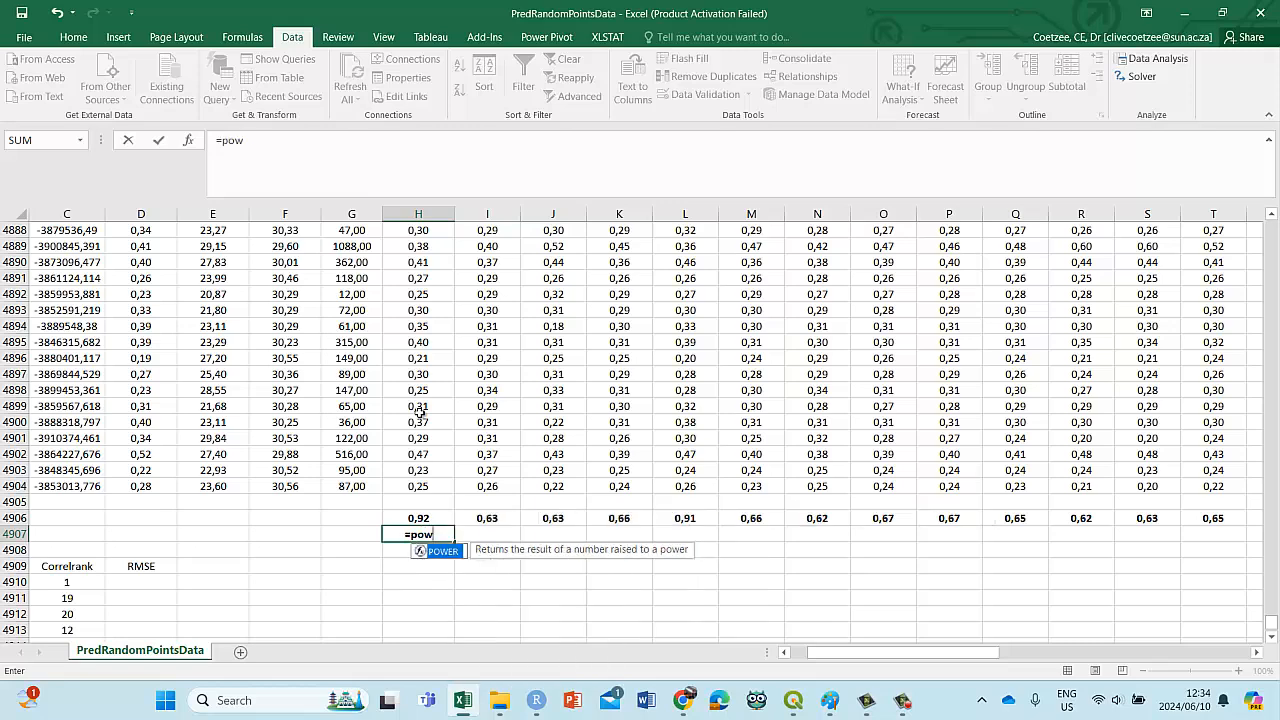
type("er(")
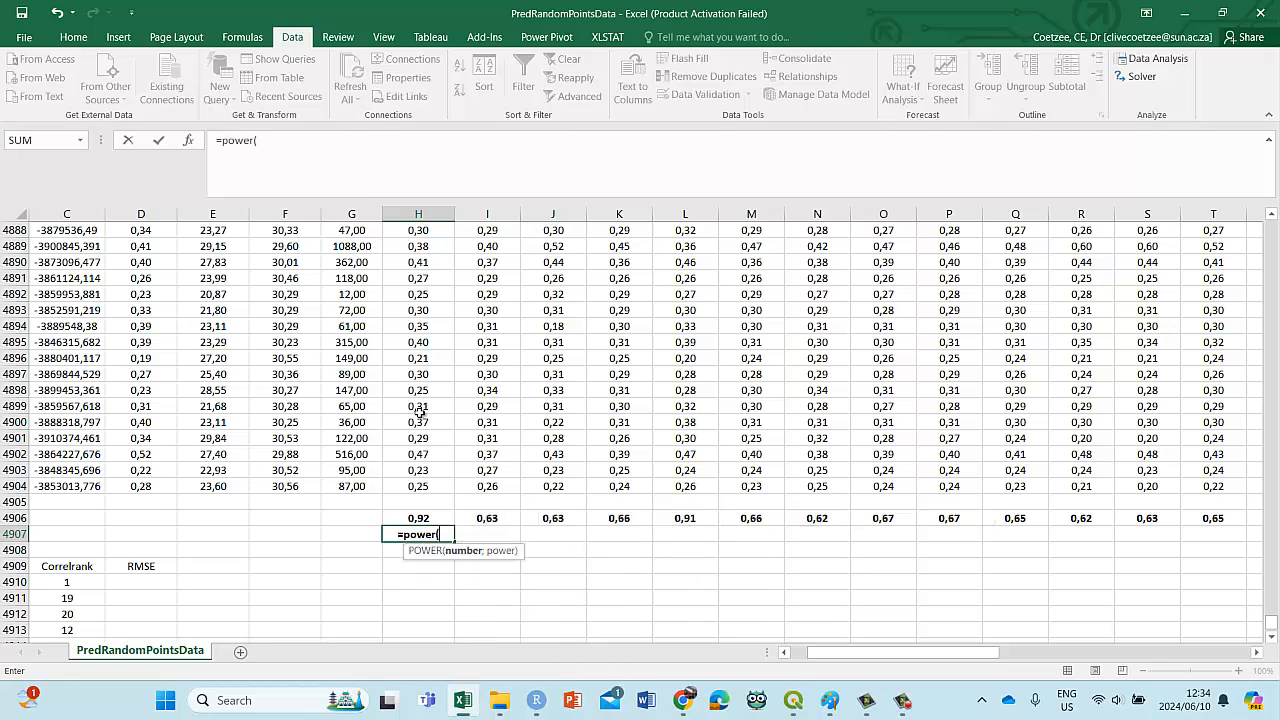
left_click(188, 140)
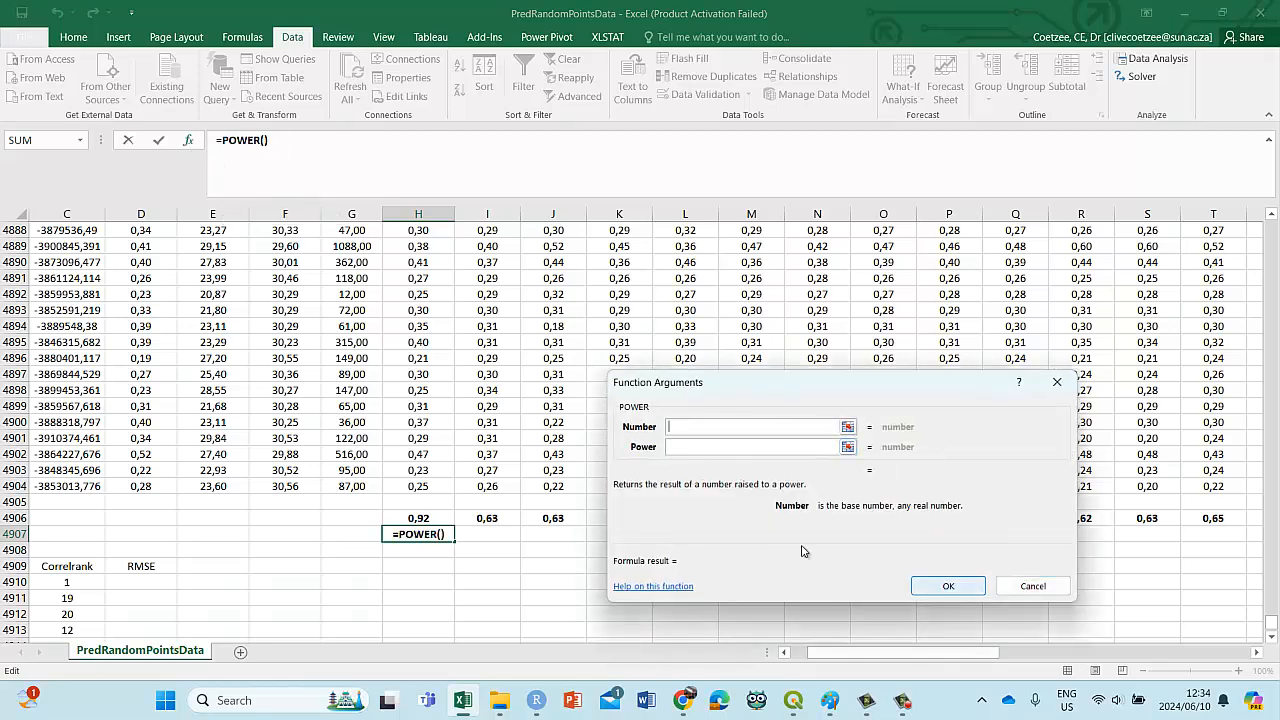
left_click(688, 447)
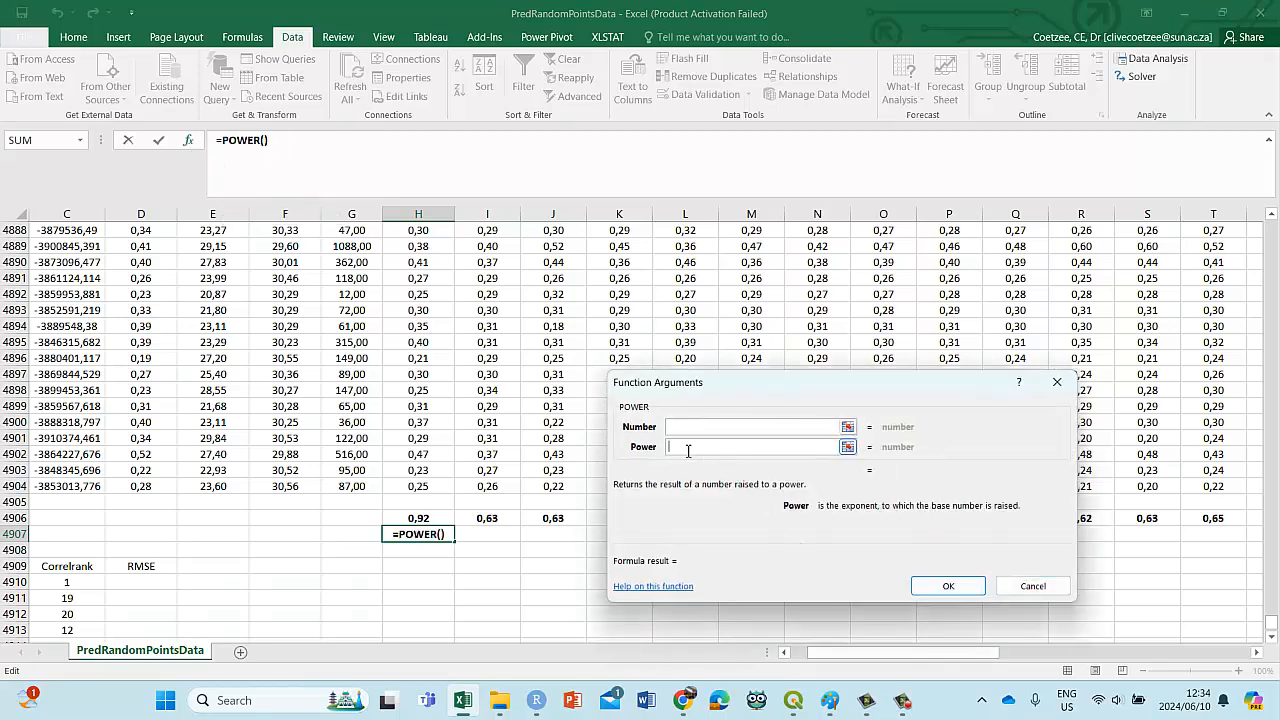
type("0,5")
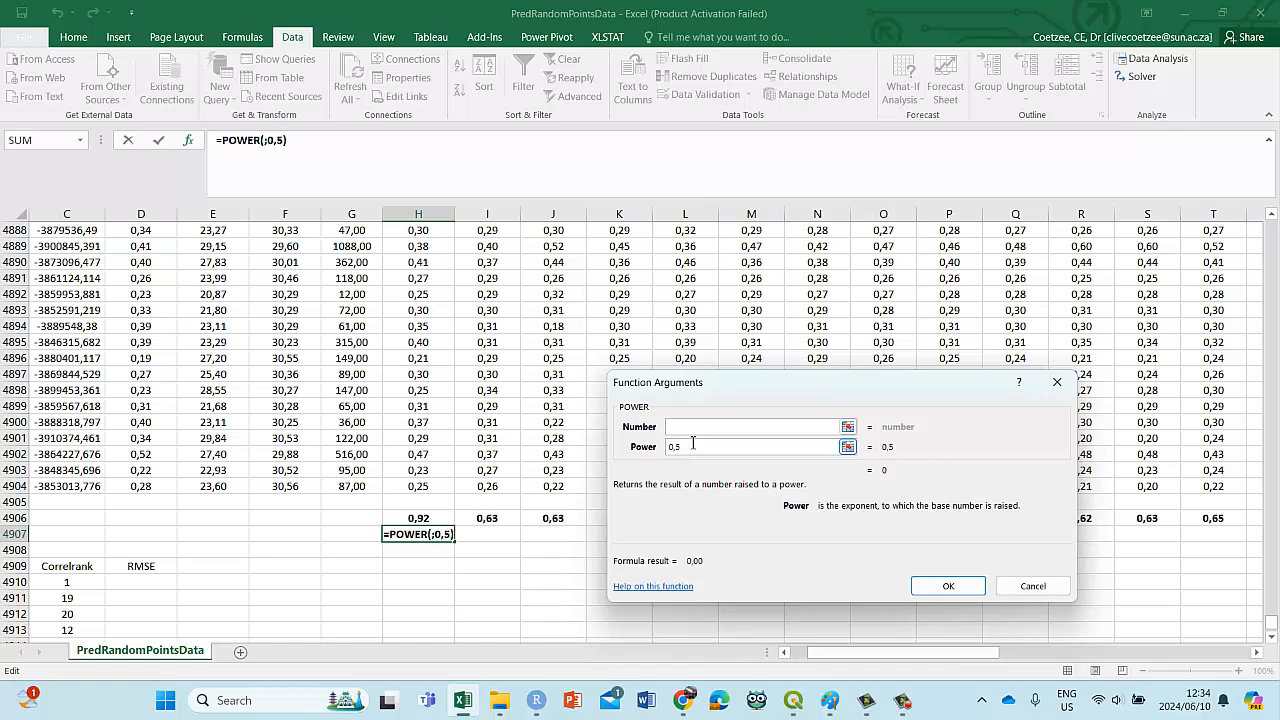
left_click(693, 426)
left_click_drag(951, 655, 1088, 658)
left_click_drag(800, 384, 383, 411)
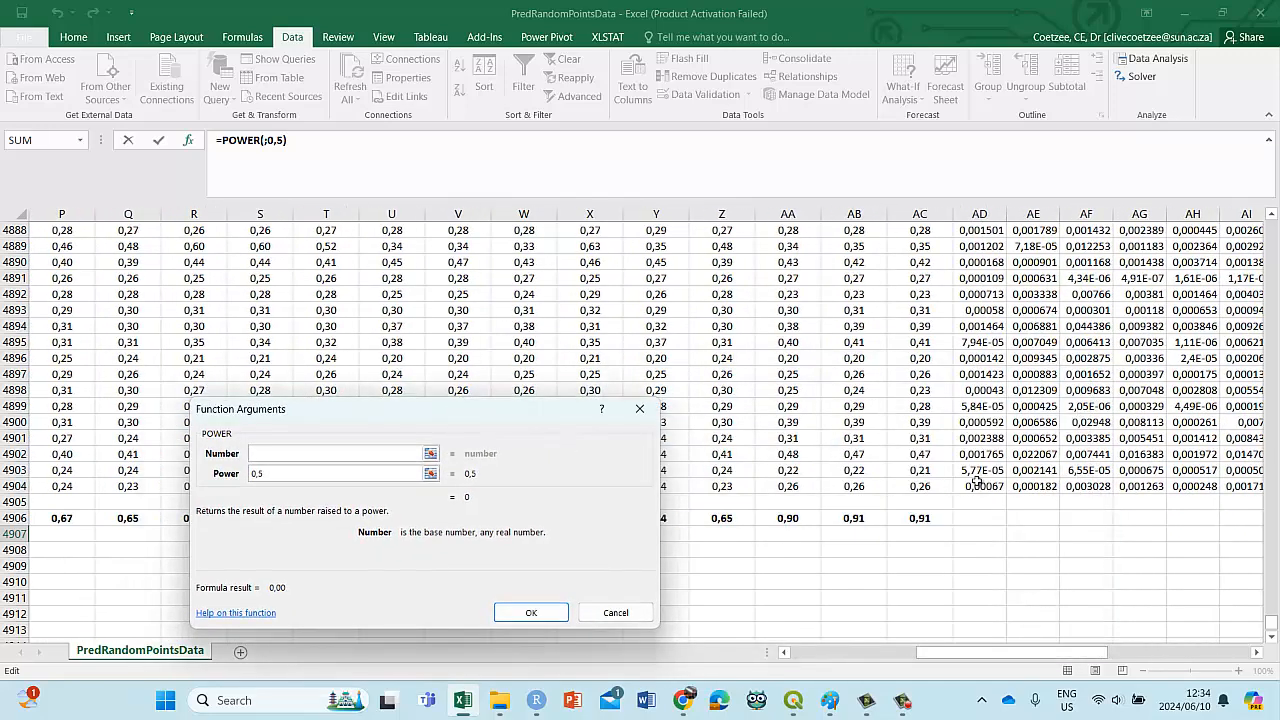
left_click(976, 484)
left_click_drag(1272, 625, 1270, 222)
left_click(987, 247, "shift")
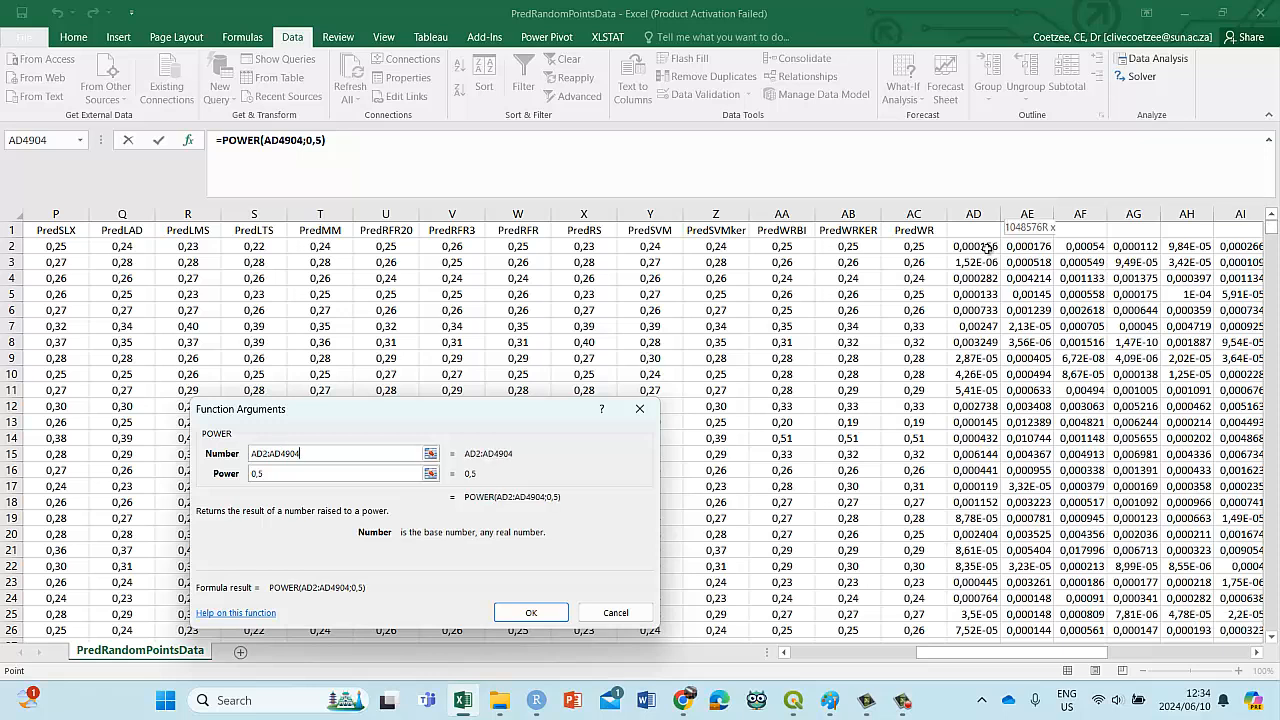
left_click(522, 612)
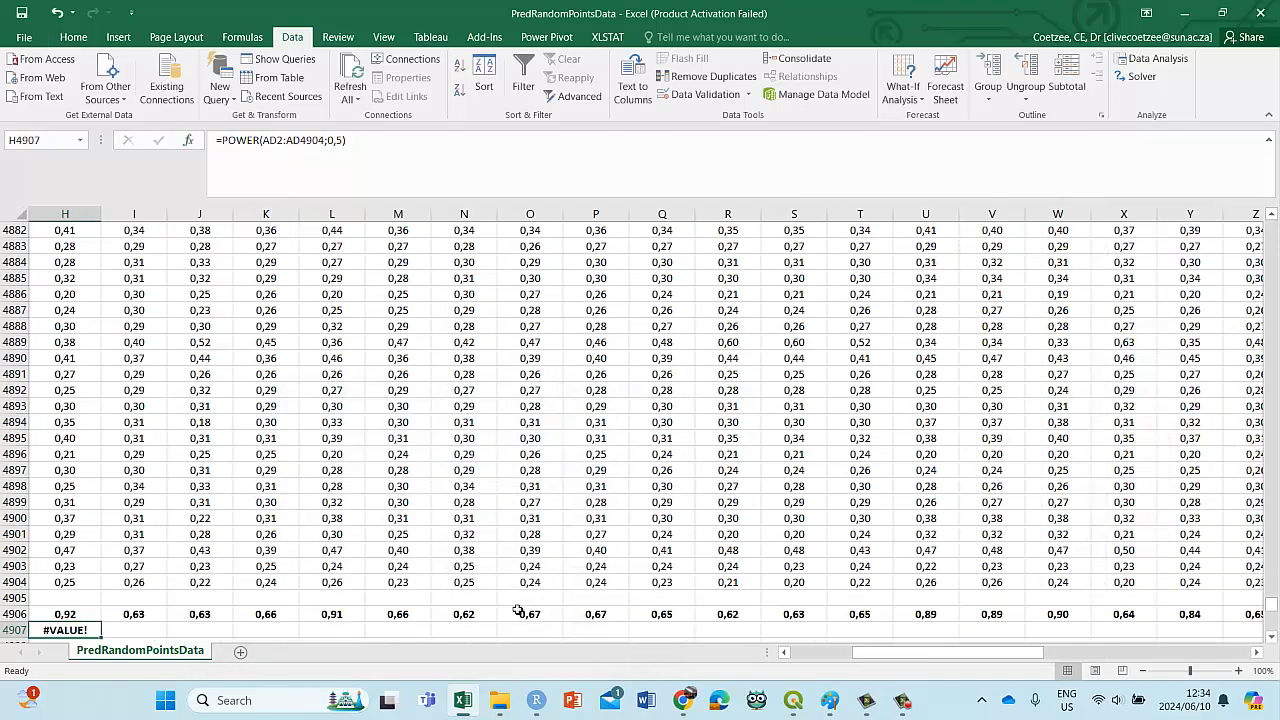
Step: Try writing the exponent in H4907's POWER formula as 0.5 with a decimal point, and restore it to 0,5
left_click_drag(858, 652, 812, 657)
scroll(588, 603, "down", 2)
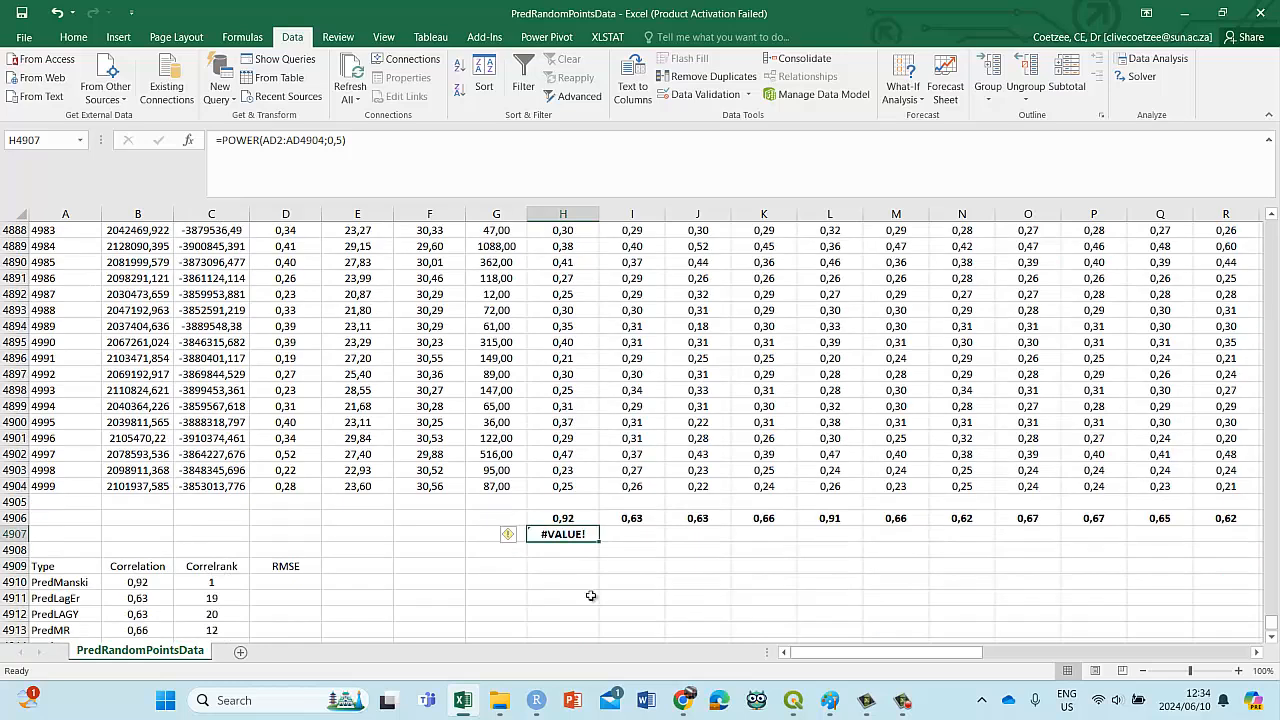
left_click(340, 141)
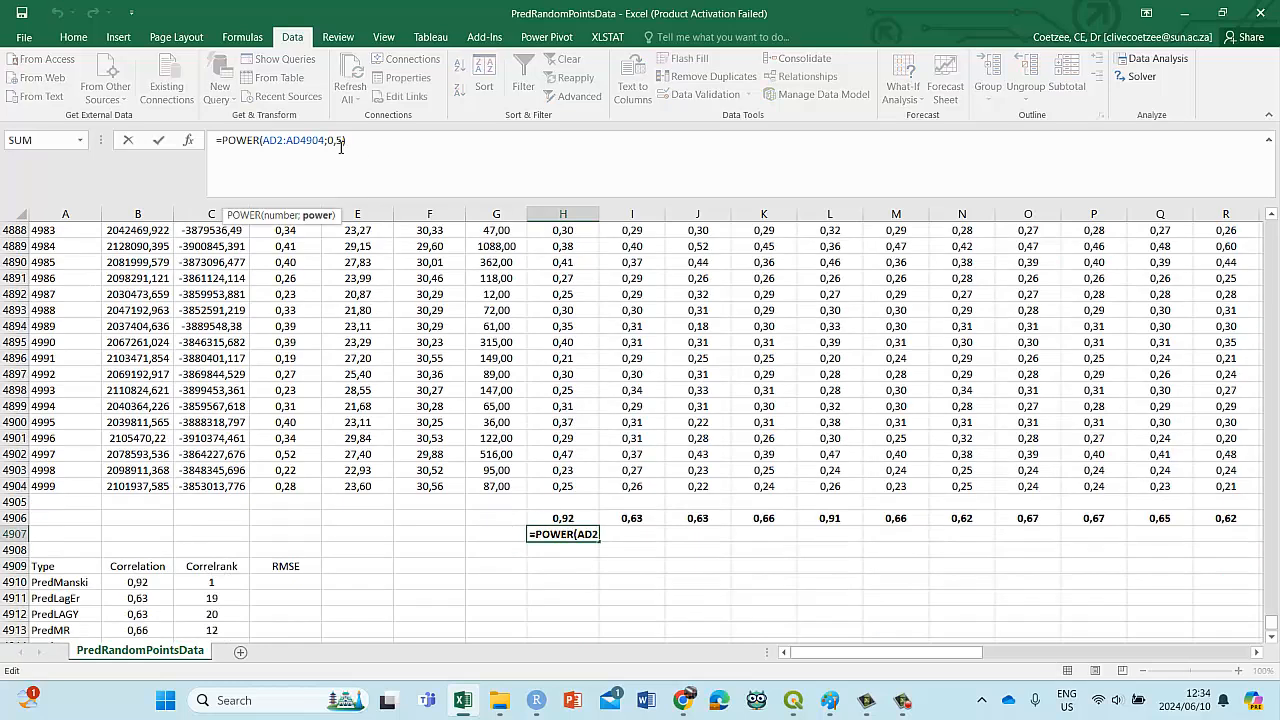
key("BackSpace")
key("BackSpace")
type(".5")
key("Return")
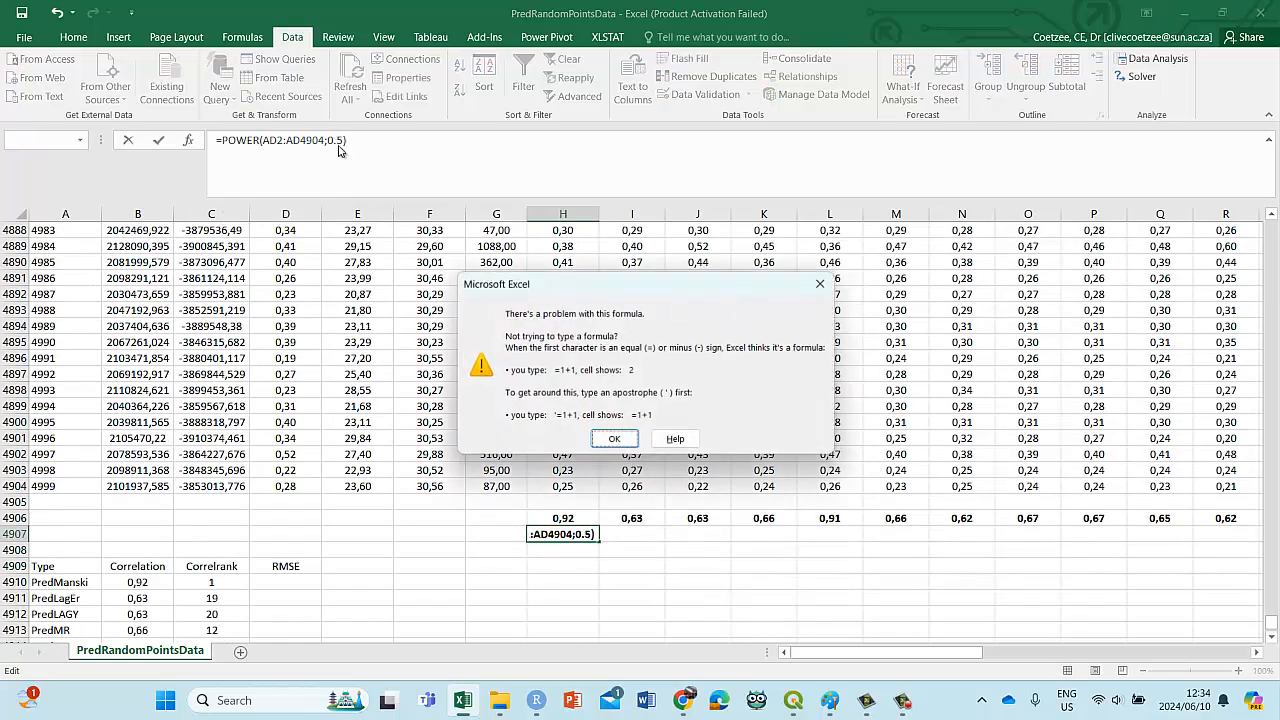
left_click(614, 440)
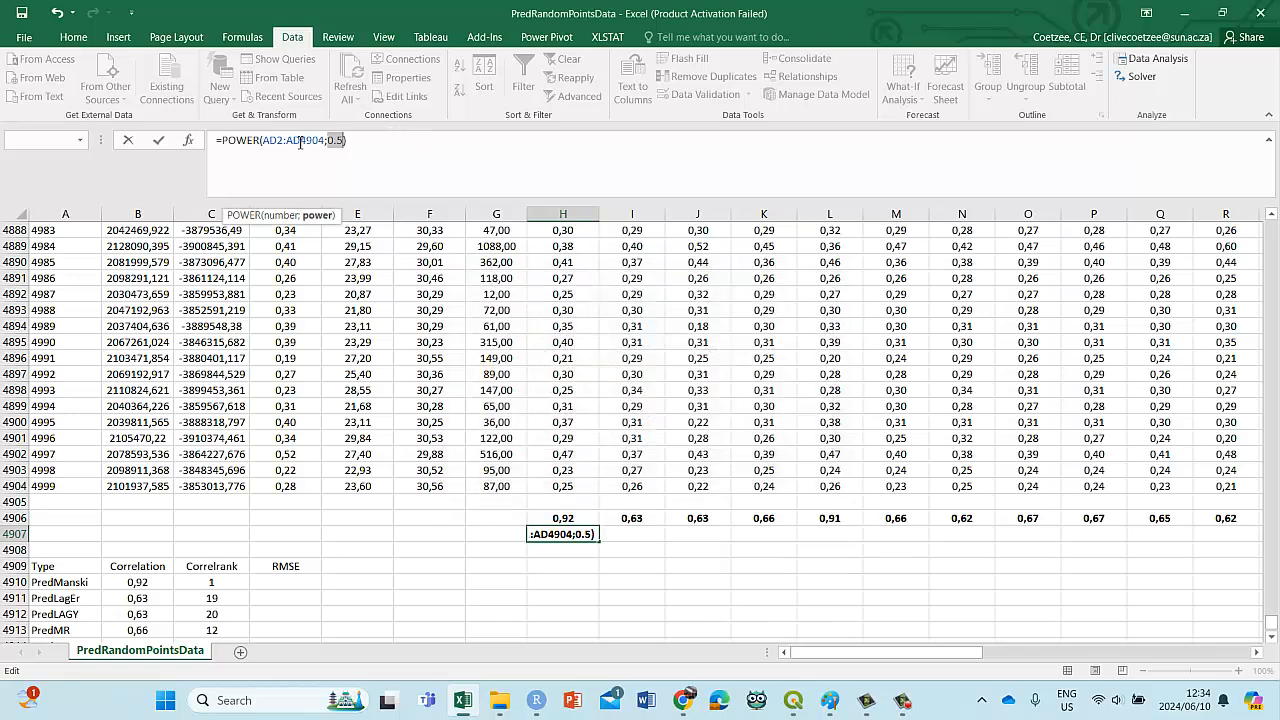
left_click_drag(303, 140, 320, 140)
left_click(340, 141)
type(",")
key("Return")
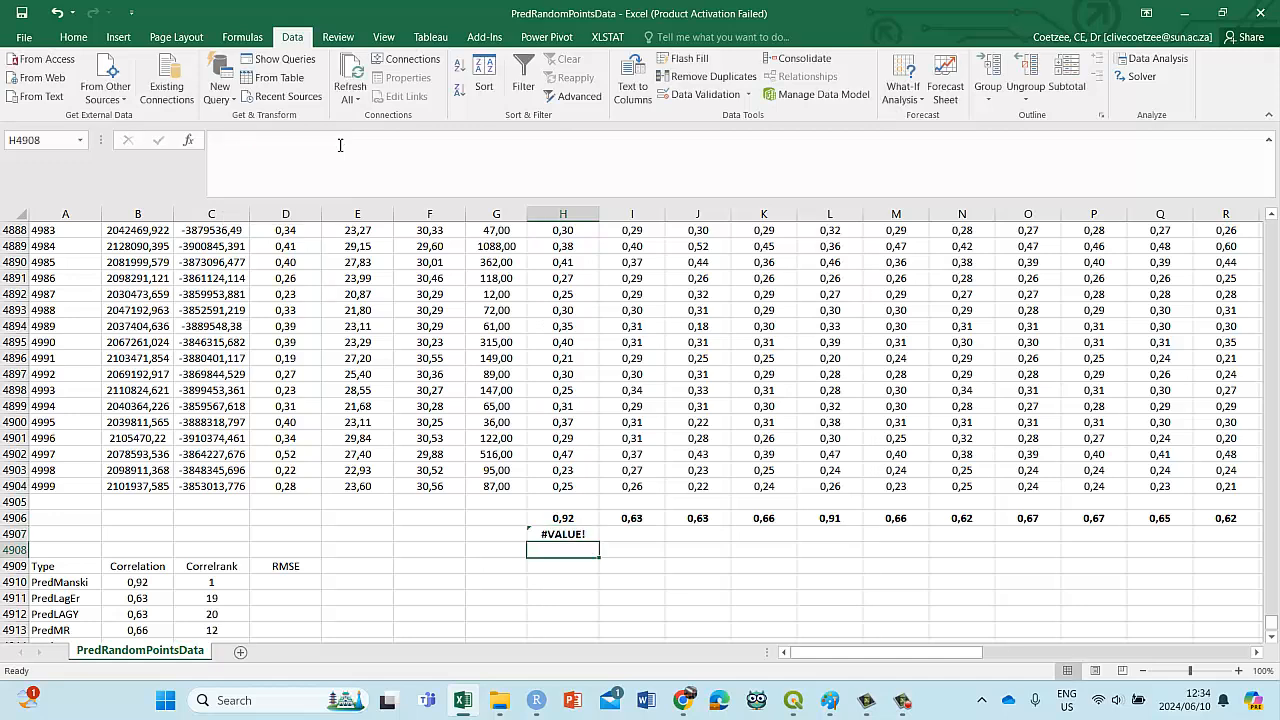
Step: Replace the POWER formula in H4907 with a SQRT function and open its function arguments
left_click(572, 536)
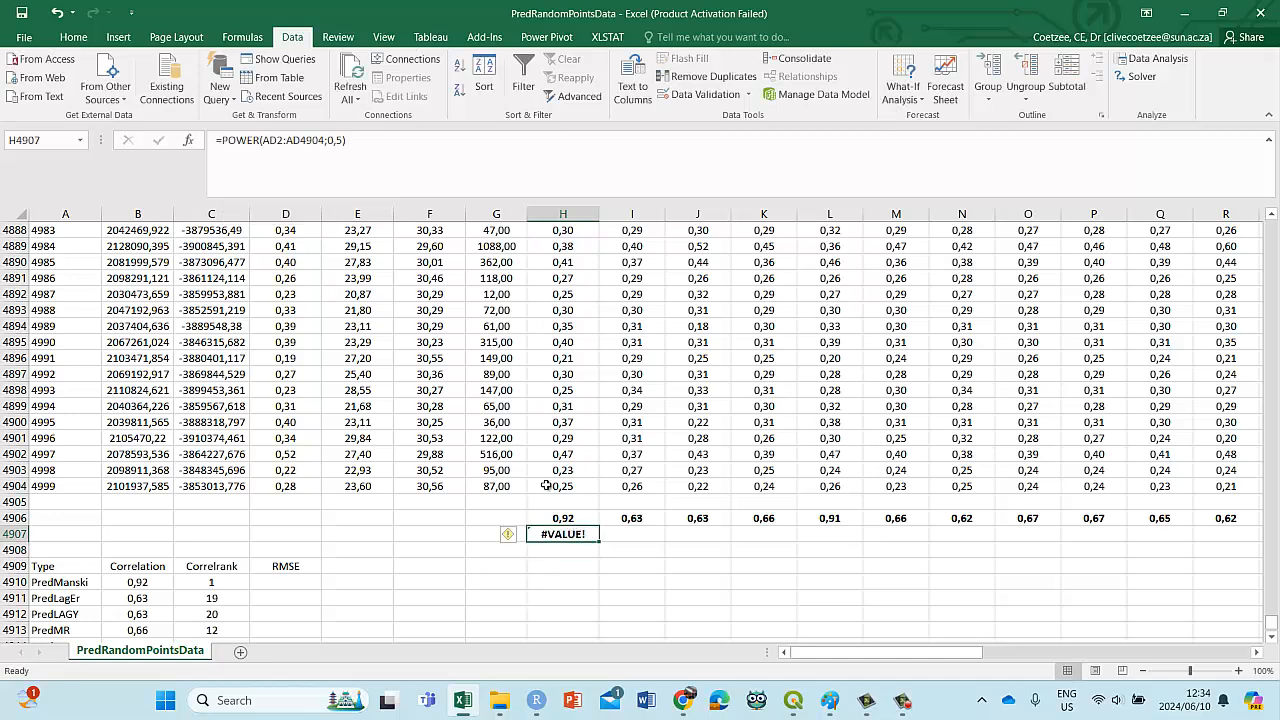
left_click(322, 141)
left_click_drag(346, 141, 214, 141)
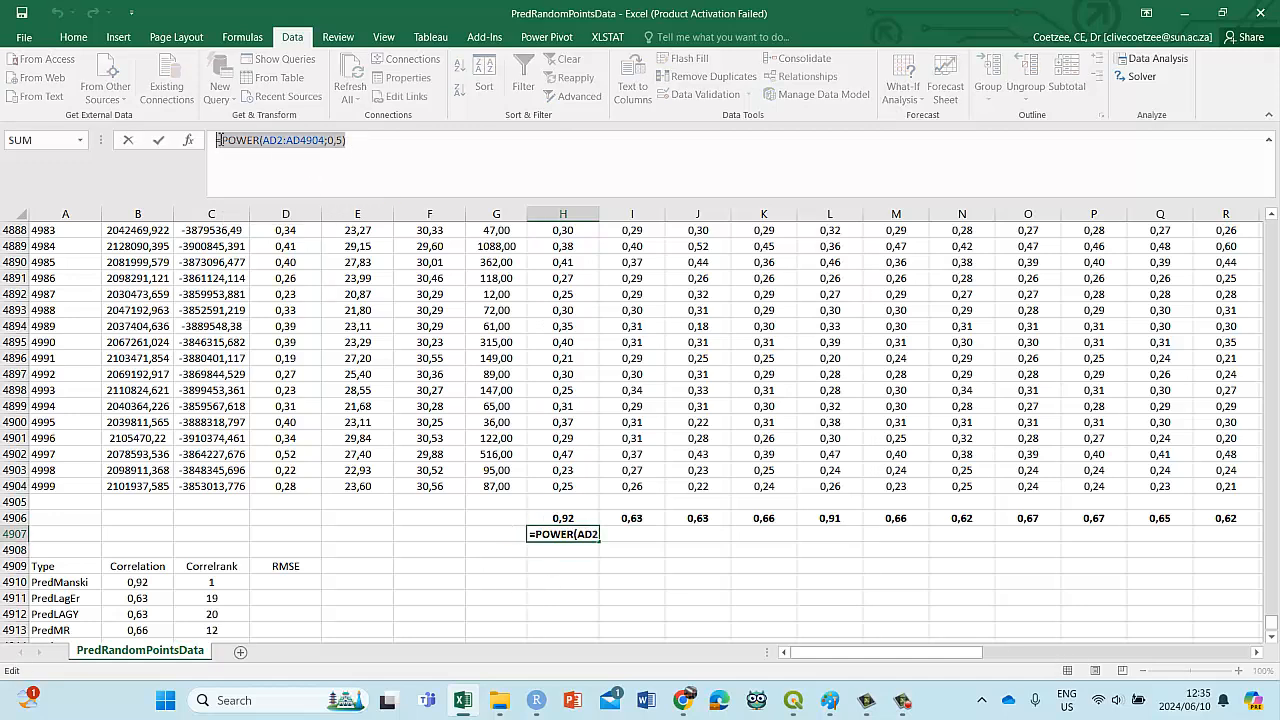
type("=sq")
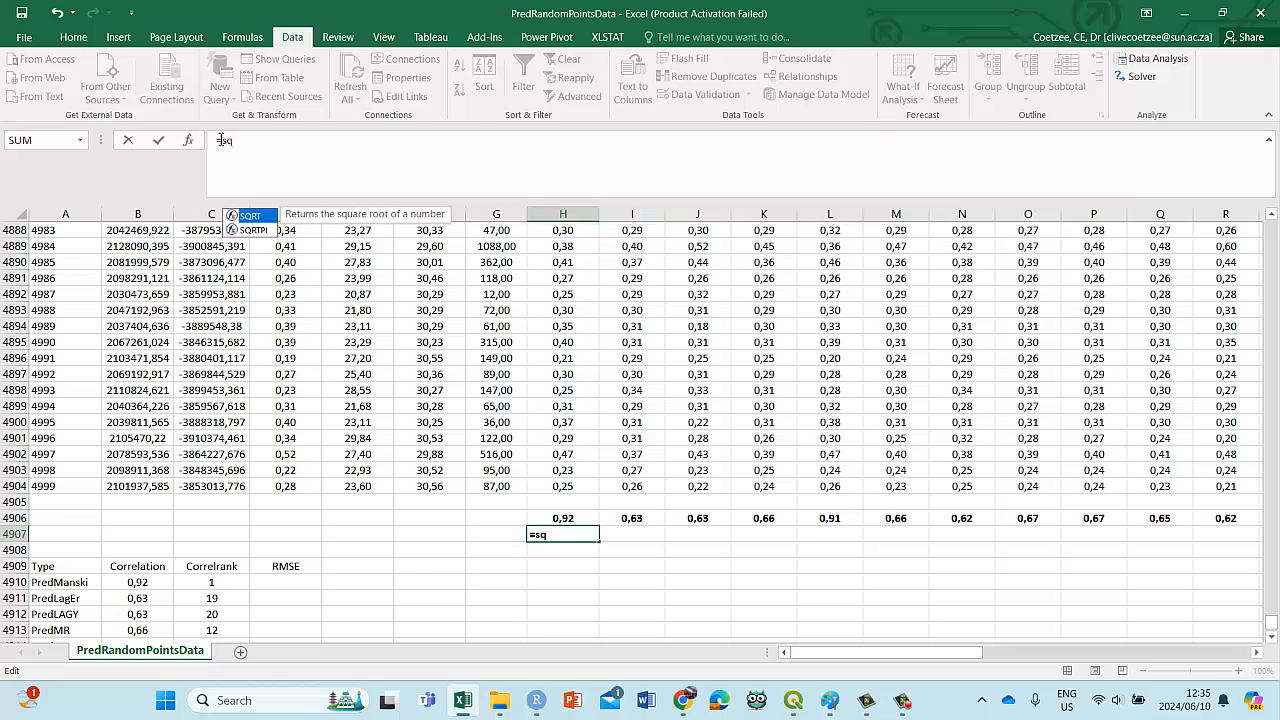
double_click(249, 216)
left_click(191, 140)
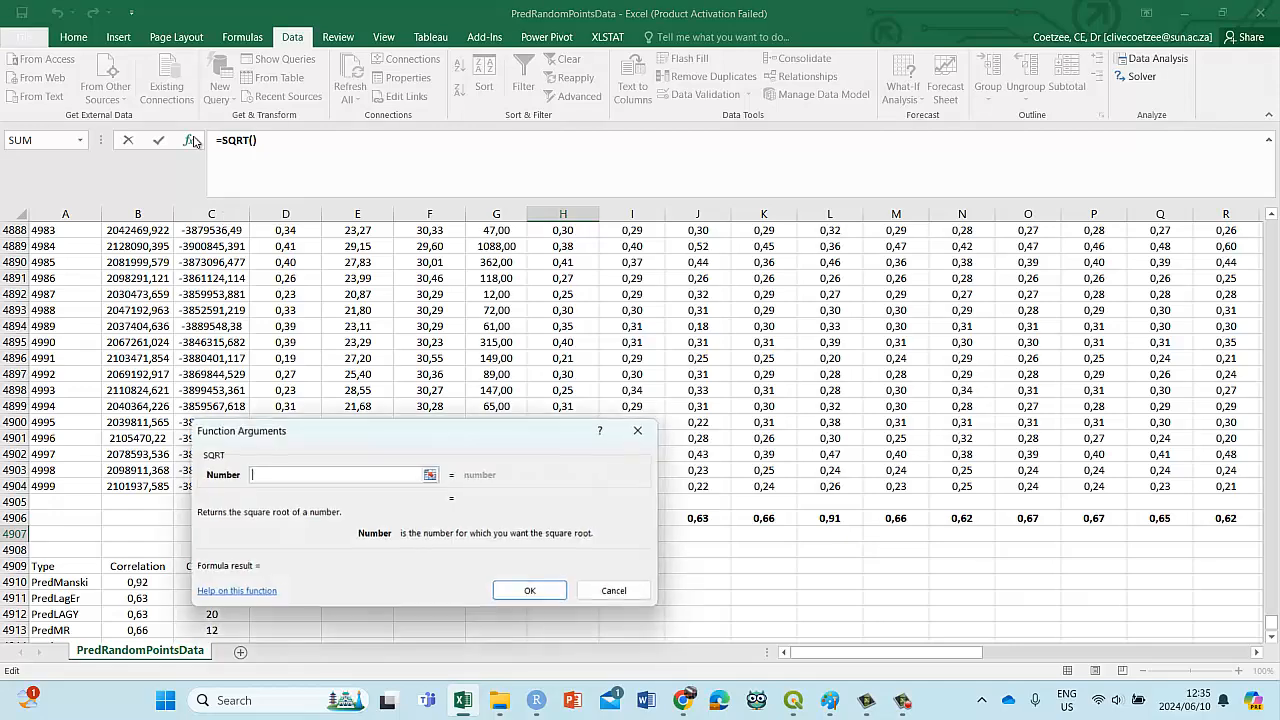
Step: Set the SQRT argument in H4907 to the sum of AD2:AD4904 and accept the formula
left_click(424, 468)
left_click_drag(852, 660, 1017, 663)
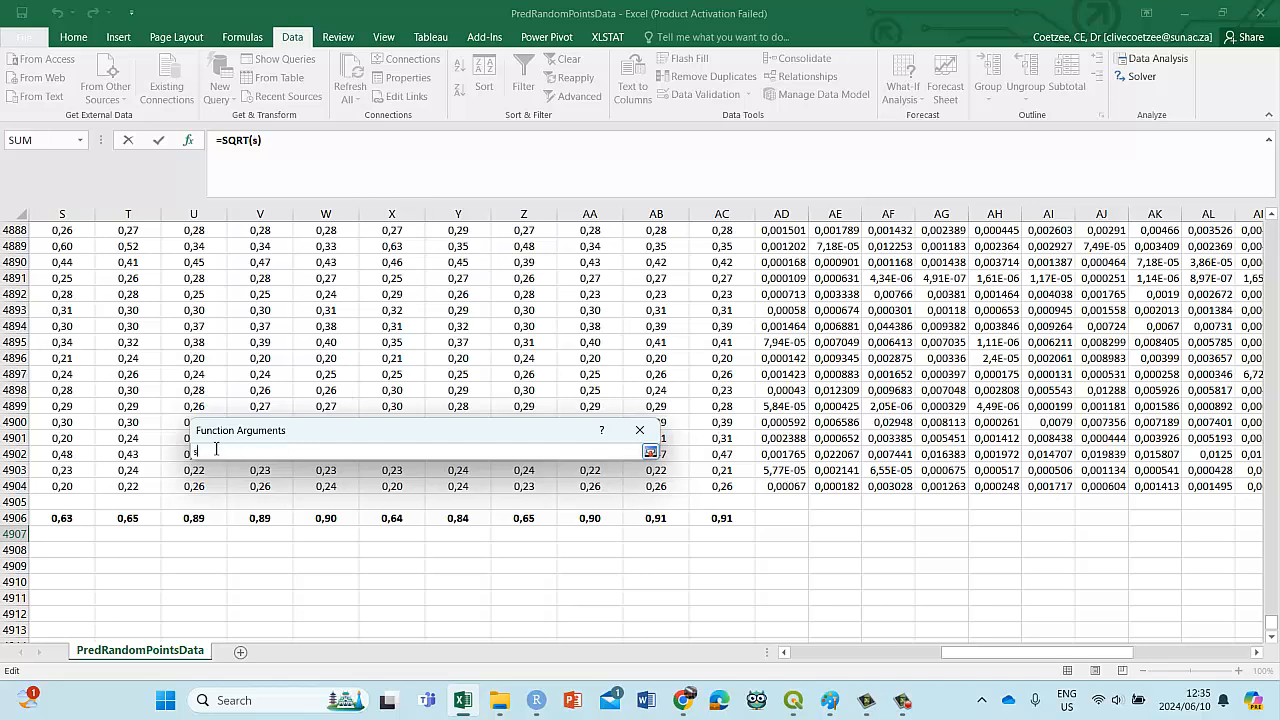
type("sum(")
left_click(766, 488)
left_click_drag(1270, 628, 1270, 224)
left_click(787, 250, "shift")
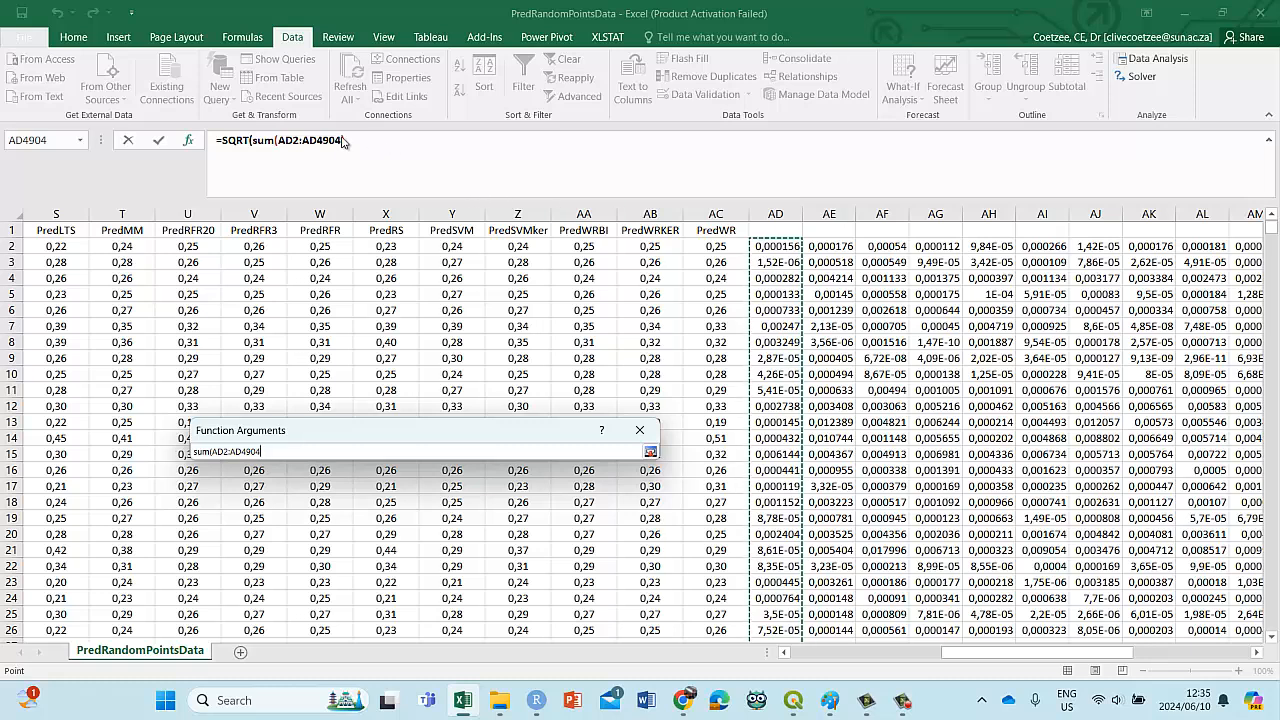
left_click(276, 453)
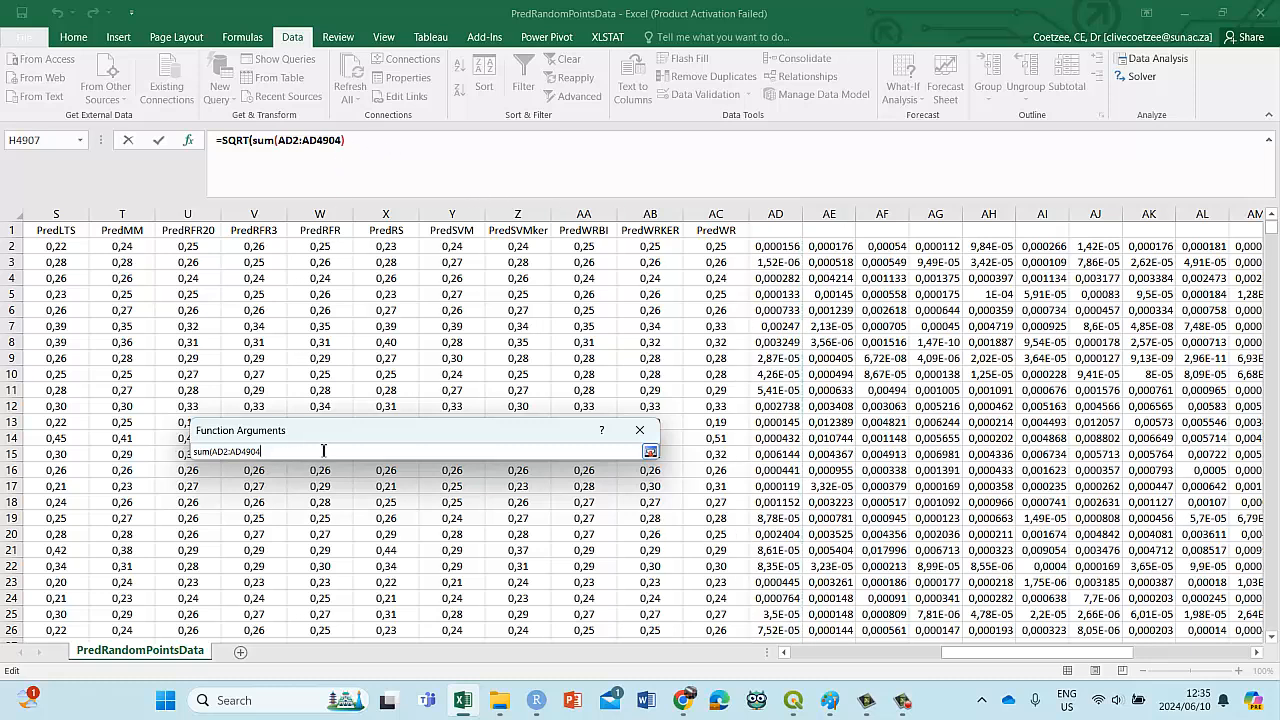
key("Return")
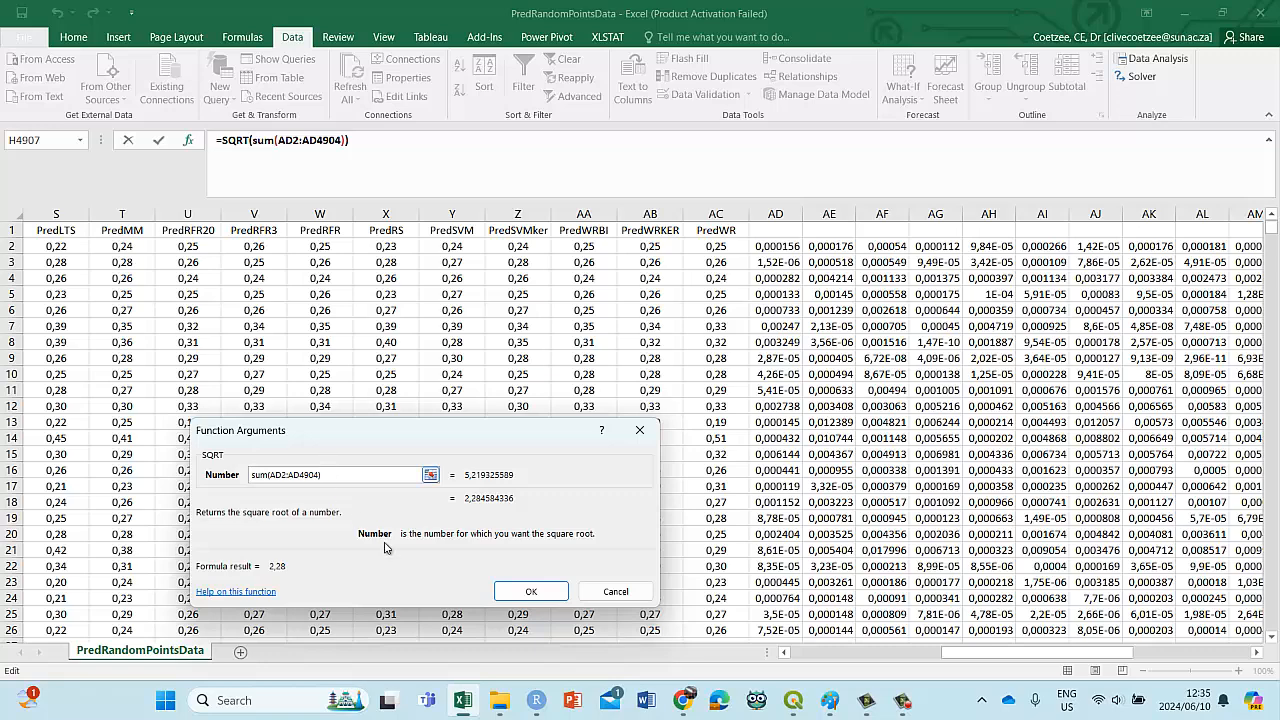
left_click(521, 597)
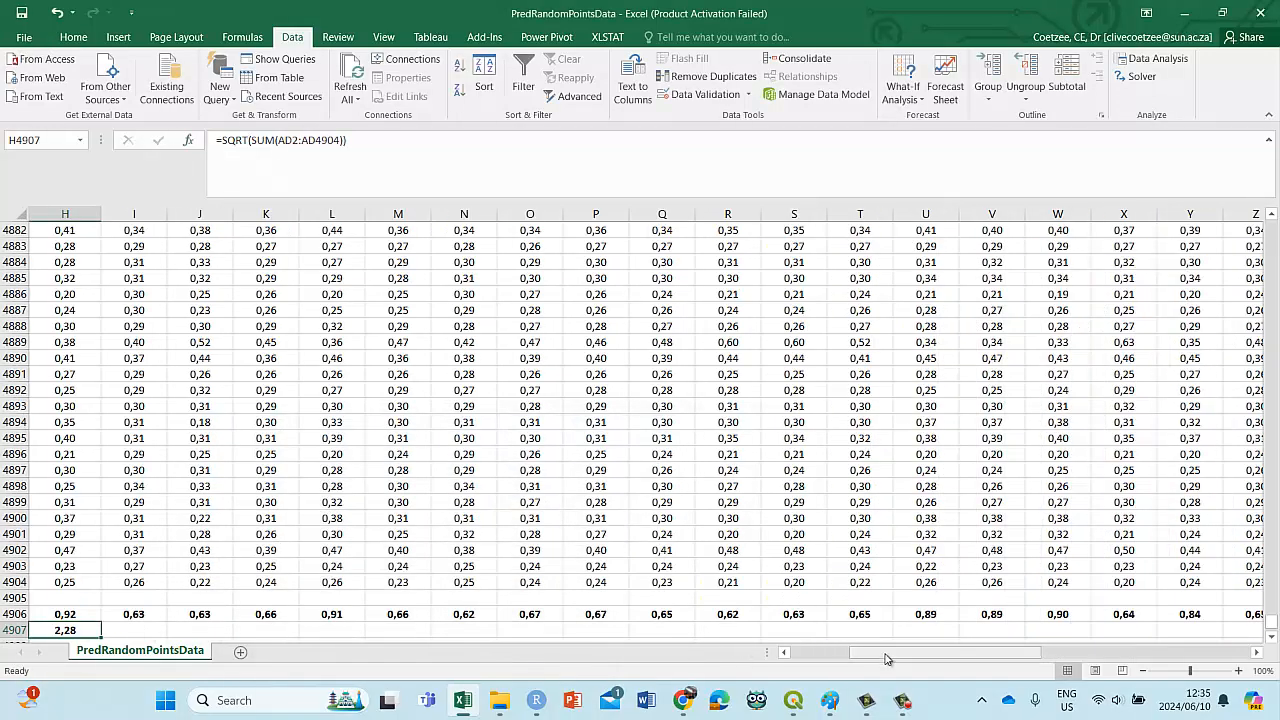
Step: Fill the SQRT formula in H4907 across row 4907 to column AC
left_click_drag(886, 656, 752, 655)
scroll(753, 656, "down", 3)
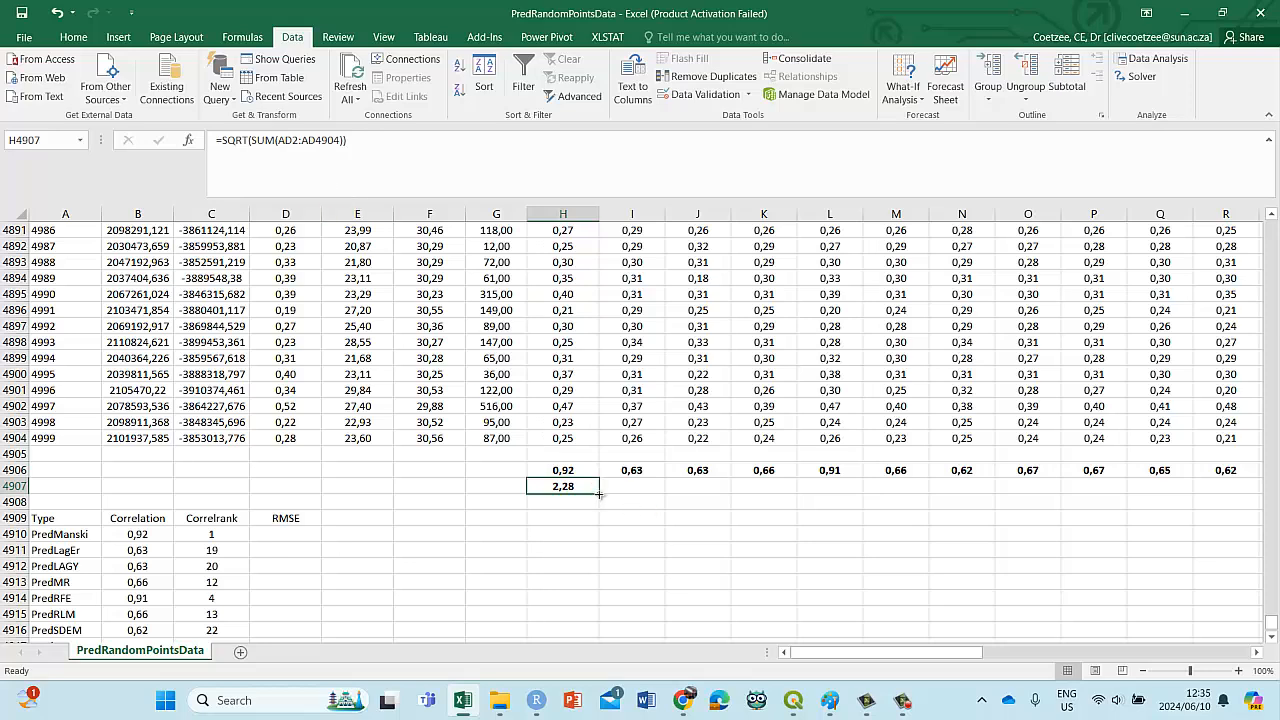
left_click_drag(591, 499, 1183, 485)
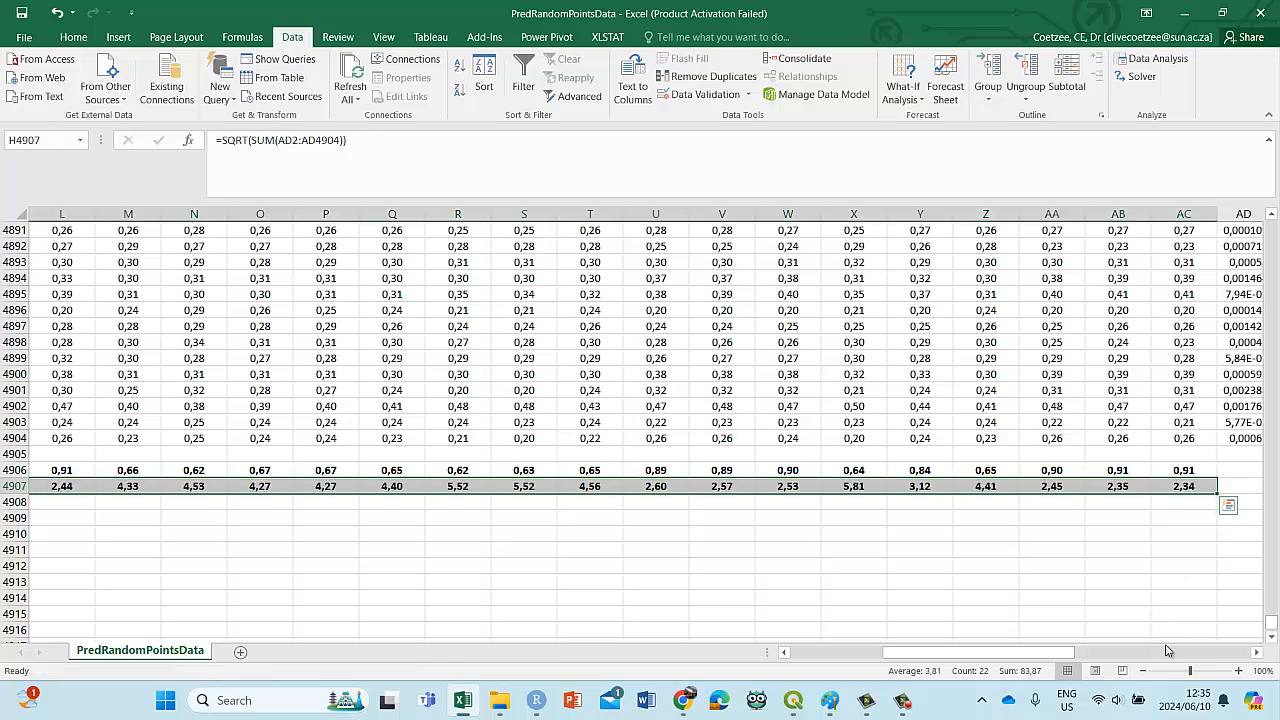
Step: Transpose the RMSE values in H4907:AC4907 into D4910:D4931 of the comparison table with a TRANSPOSE array formula
left_click_drag(1000, 655, 884, 670)
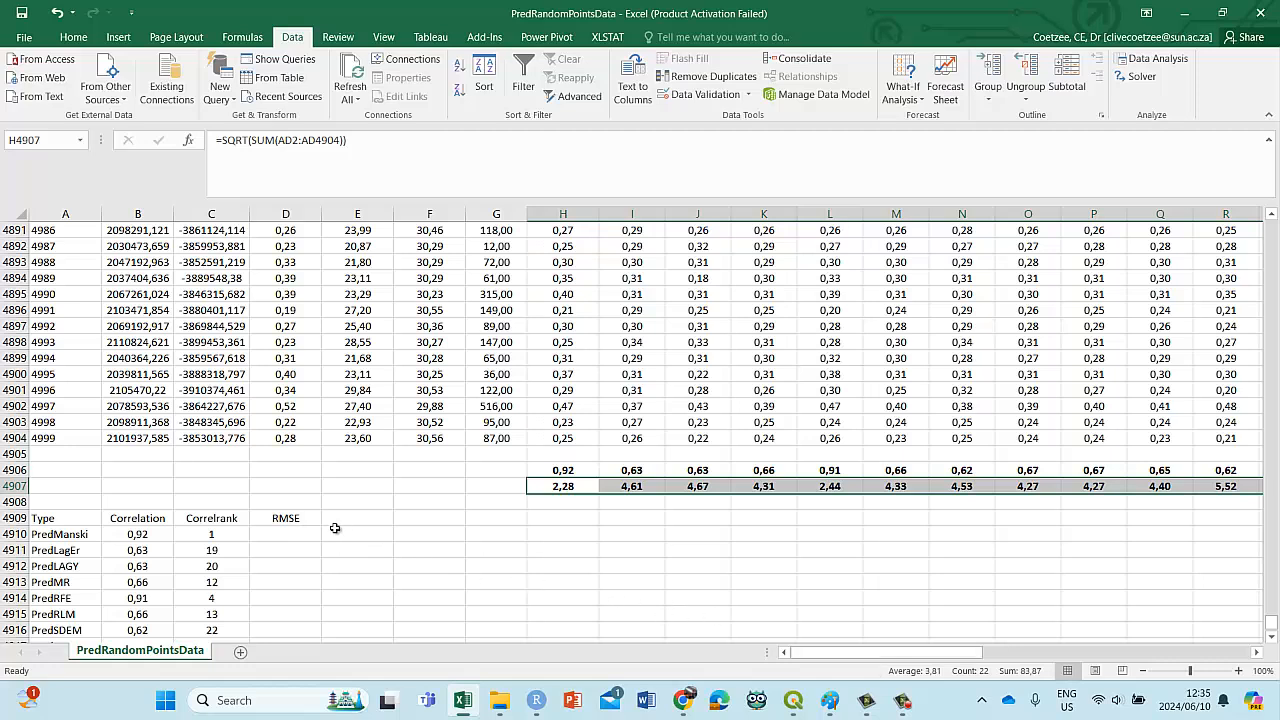
left_click_drag(287, 534, 294, 608)
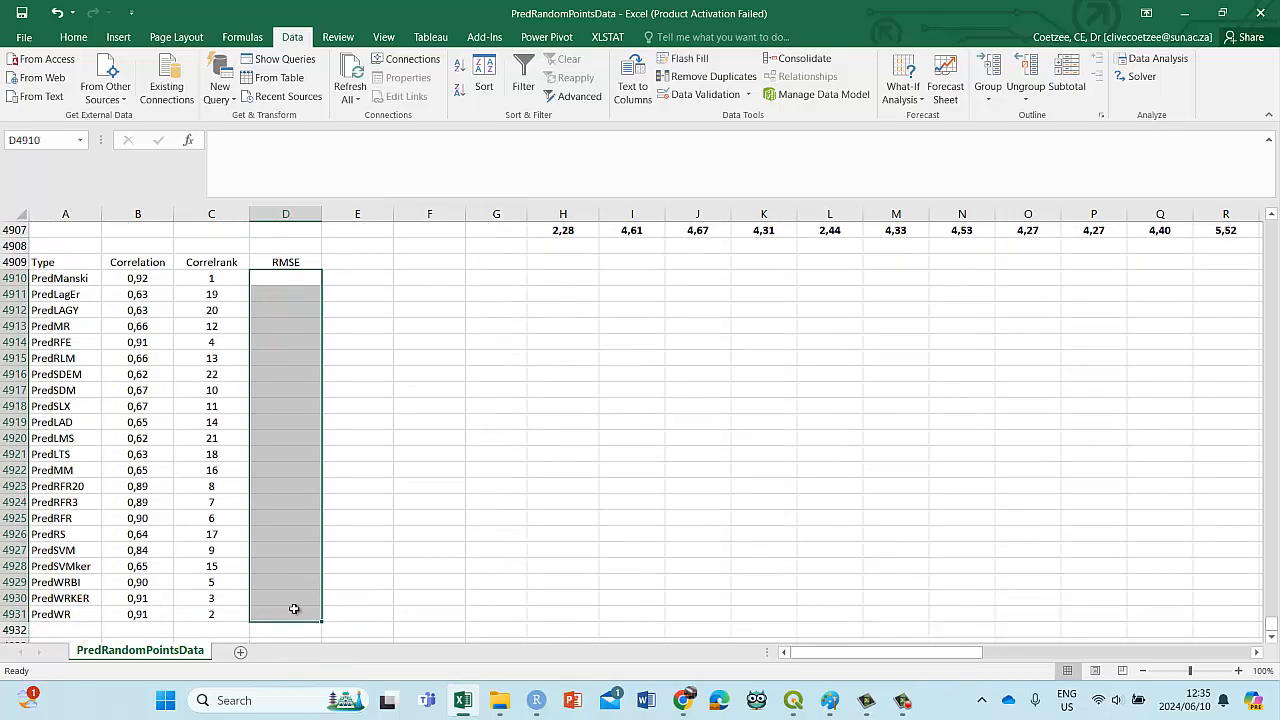
type("=transp")
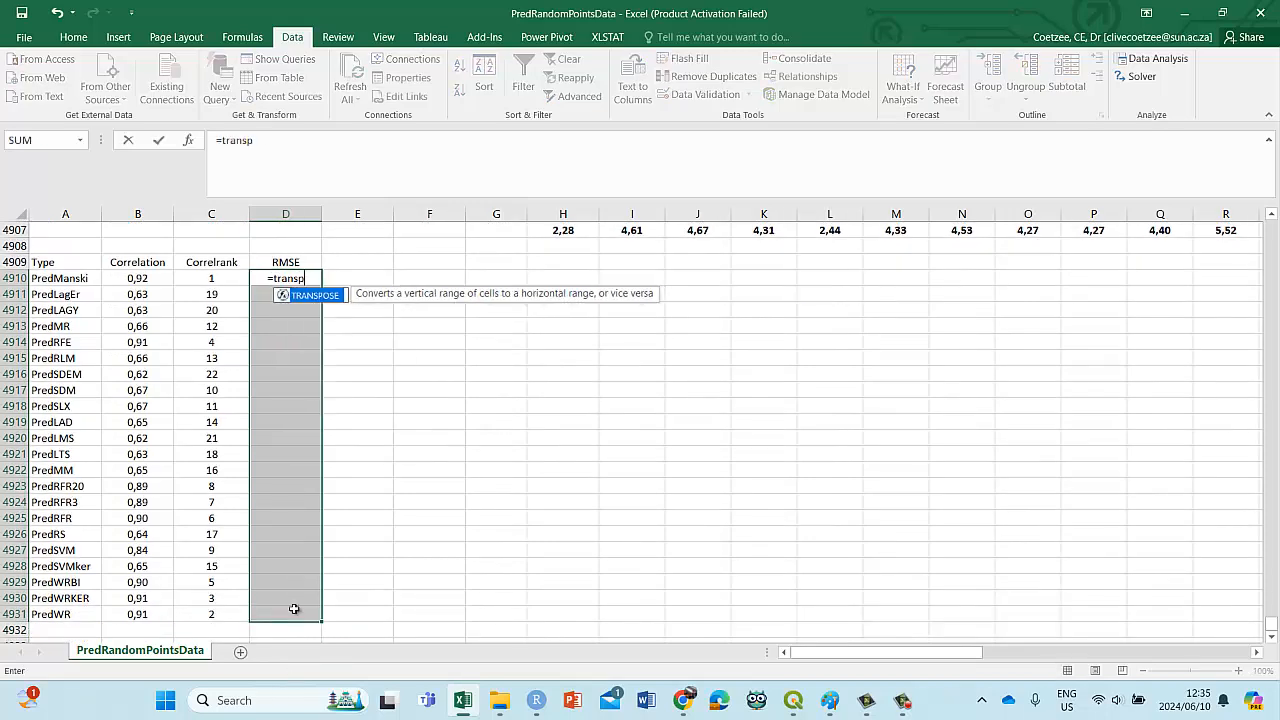
type("ose(")
scroll(300, 600, "up", 2)
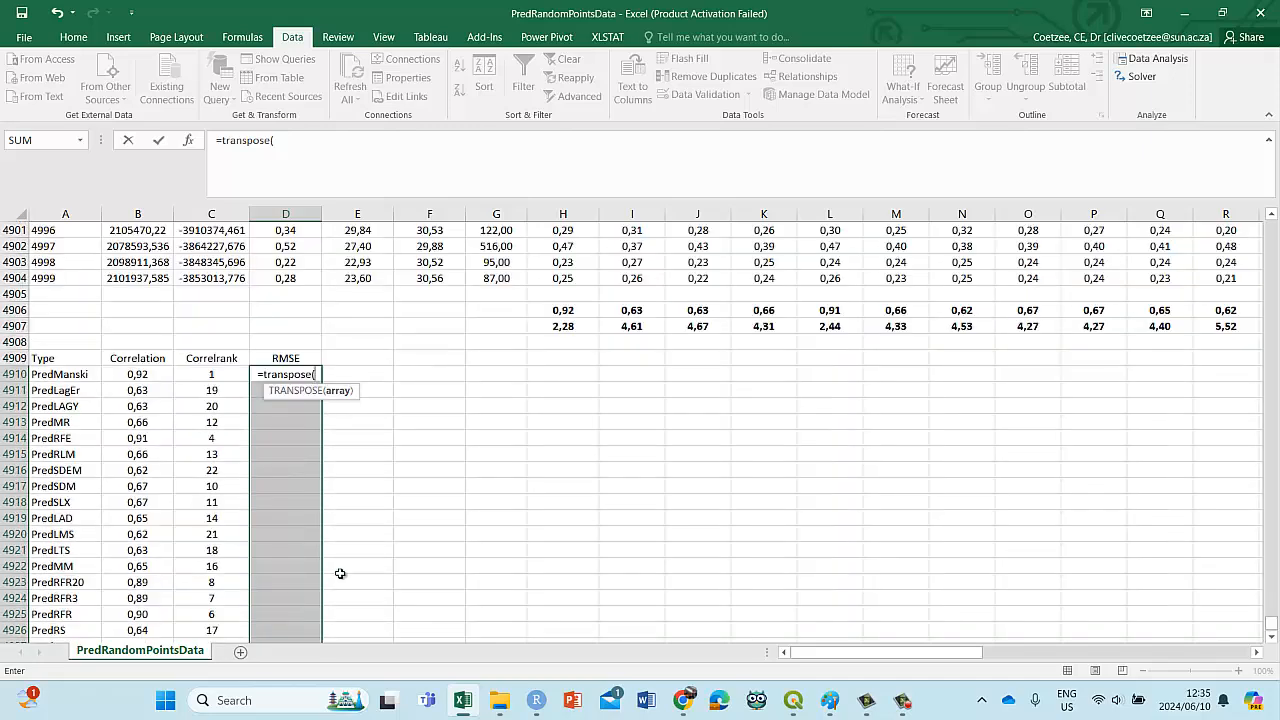
left_click_drag(568, 327, 1183, 337)
type(")")
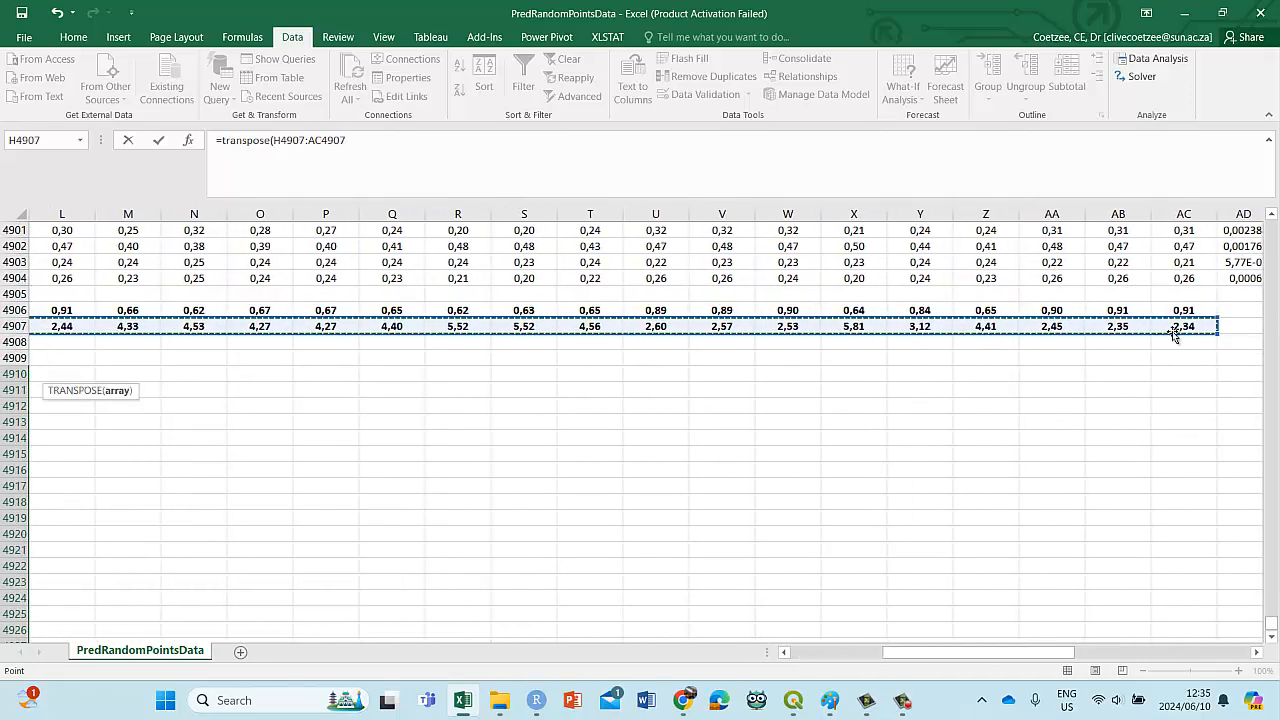
key("ctrl+shift+Return")
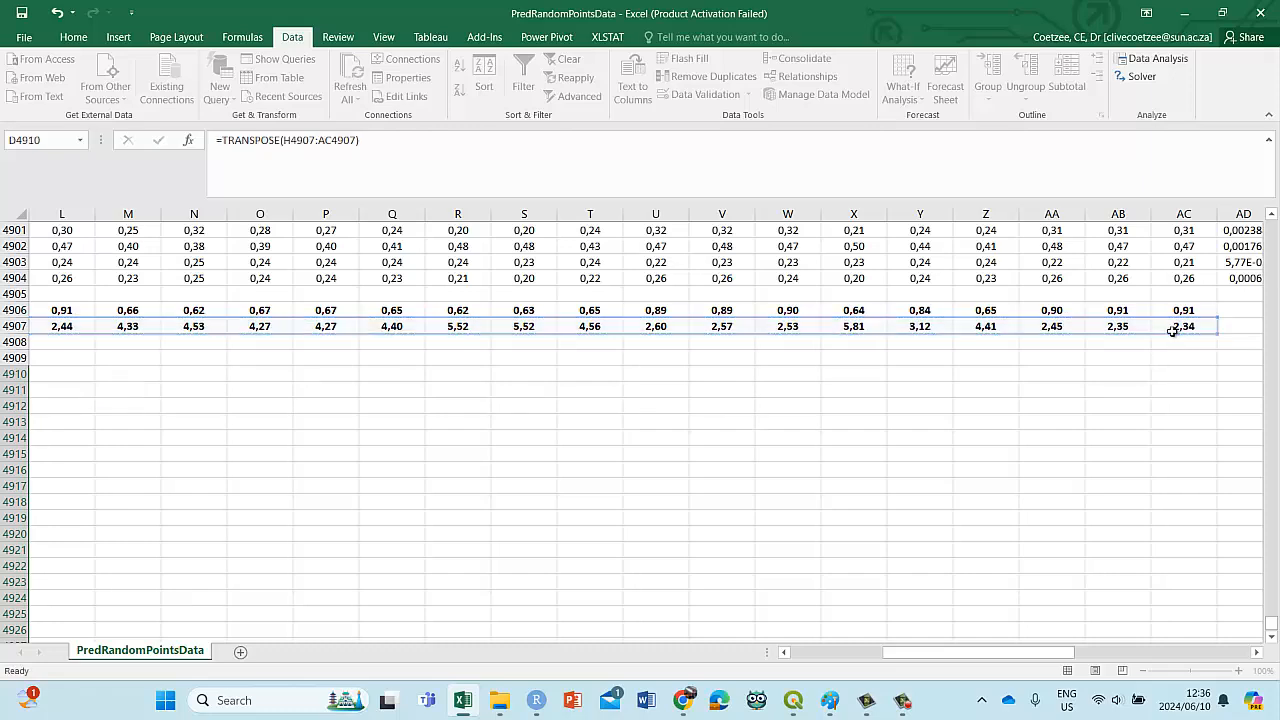
Step: Format the RMSE values in D4910:D4931 as Number with two decimal places
left_click_drag(965, 652, 870, 652)
right_click(286, 395)
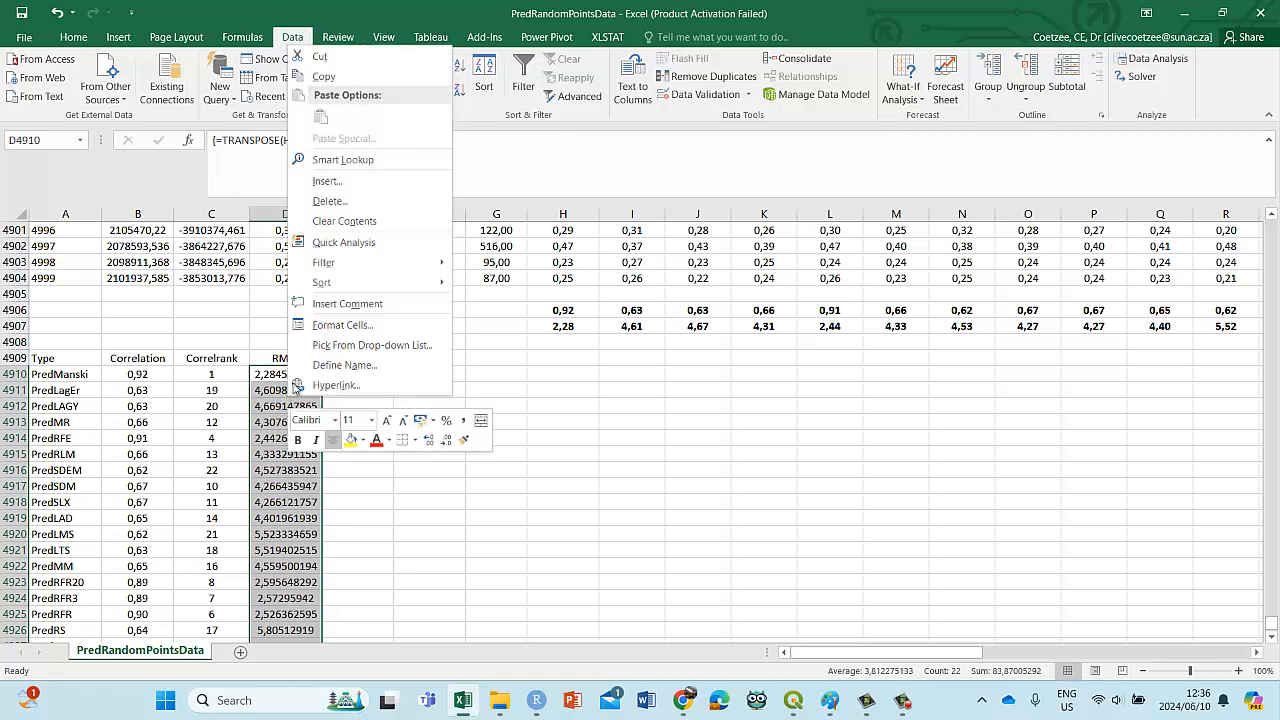
left_click(332, 326)
left_click(159, 212)
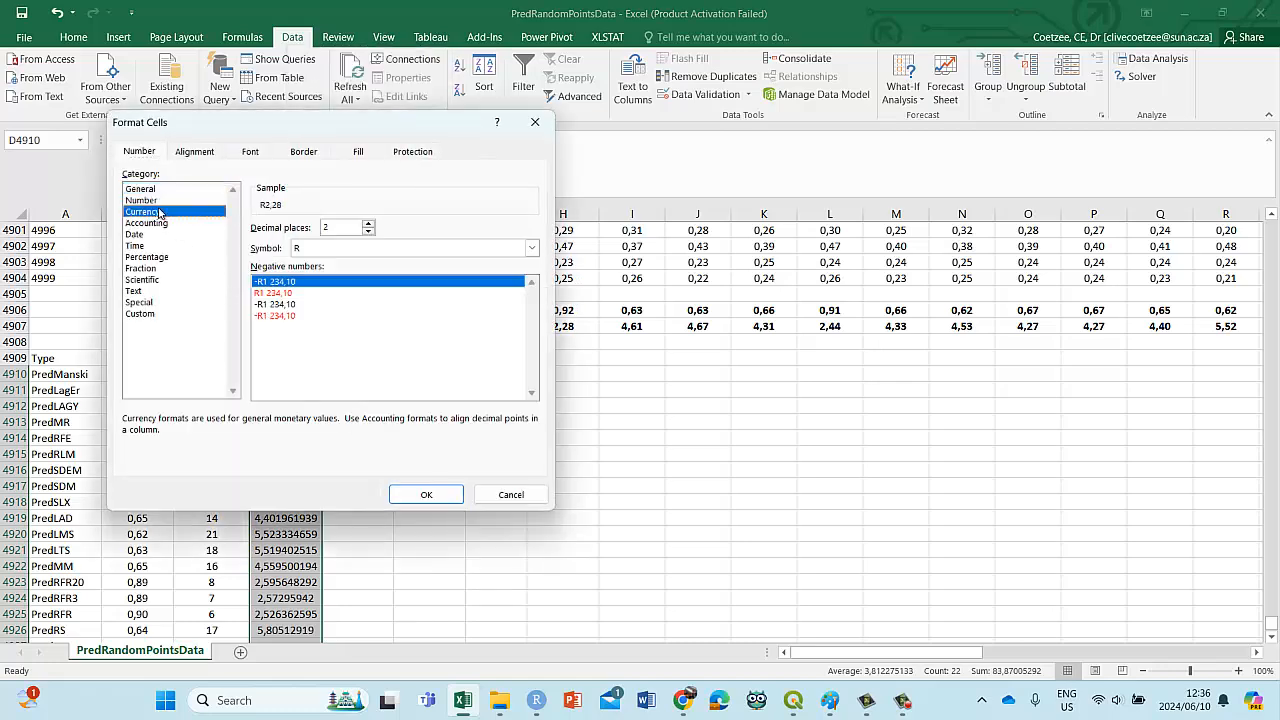
key("Up")
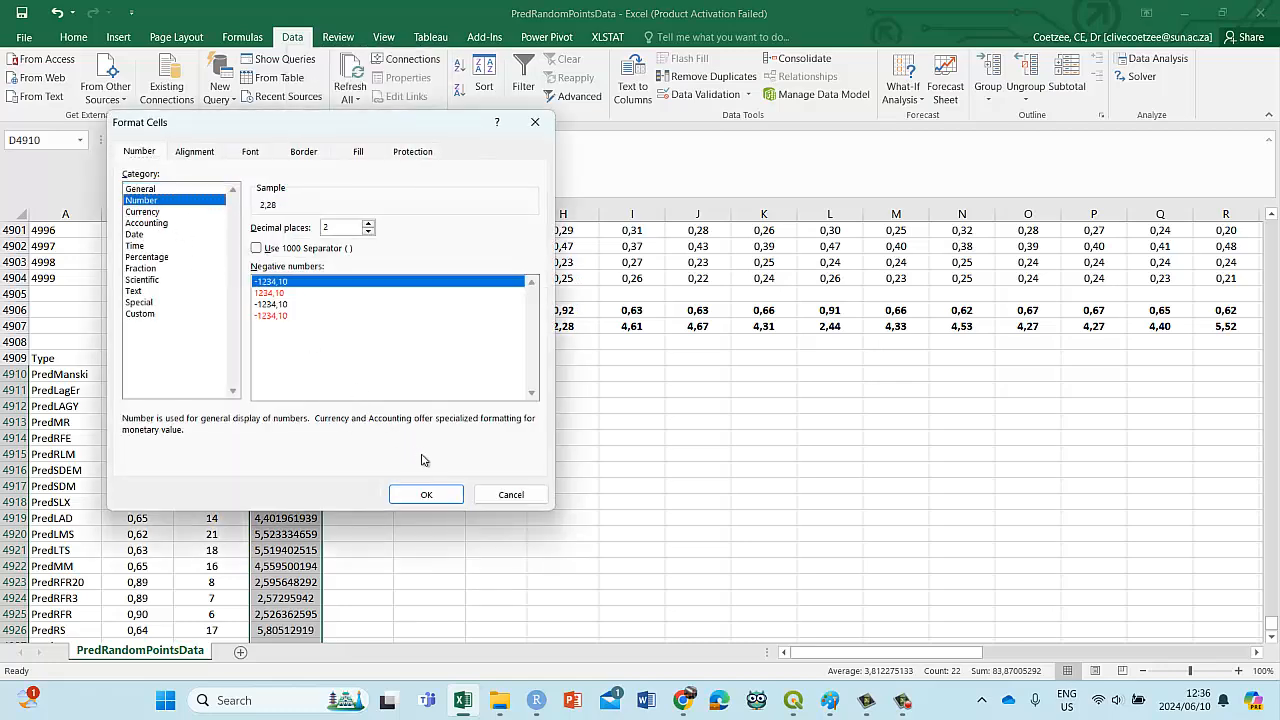
left_click(424, 493)
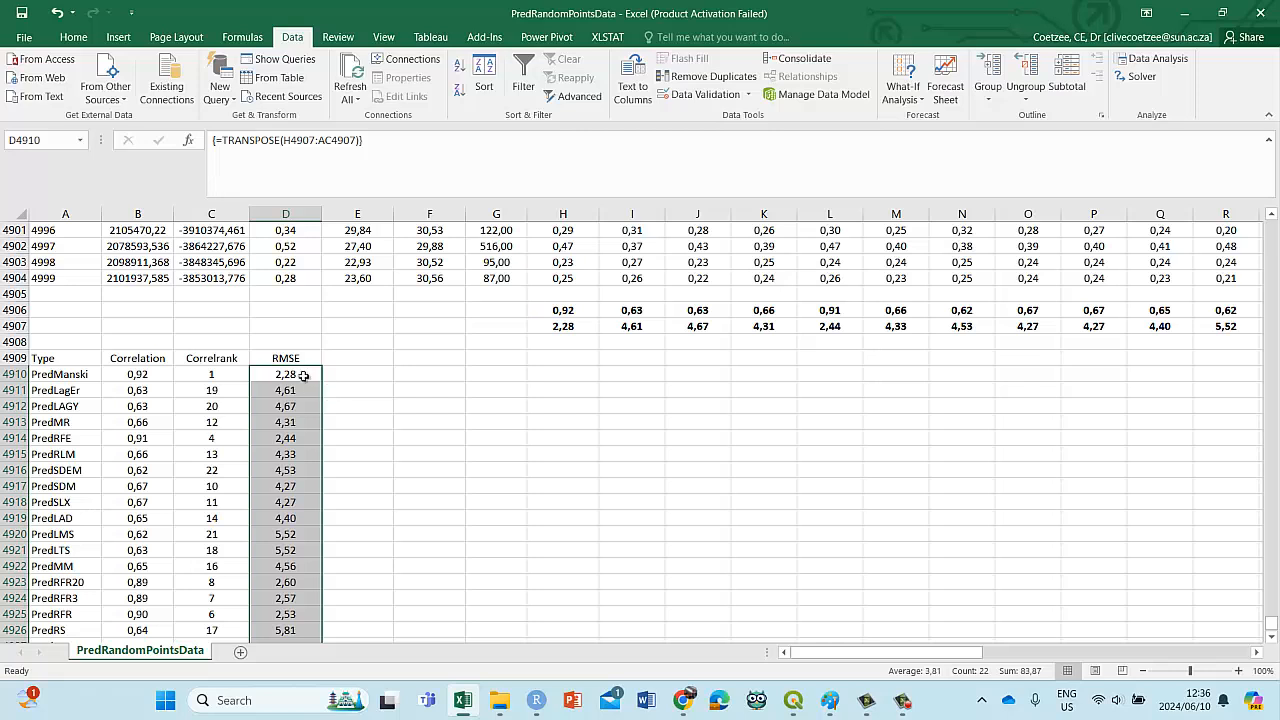
Step: Copy the Correlrank column C4909:C4931 and paste it beside the RMSE column, starting at E4909
left_click(226, 359)
left_click_drag(225, 371, 217, 606)
right_click(217, 606)
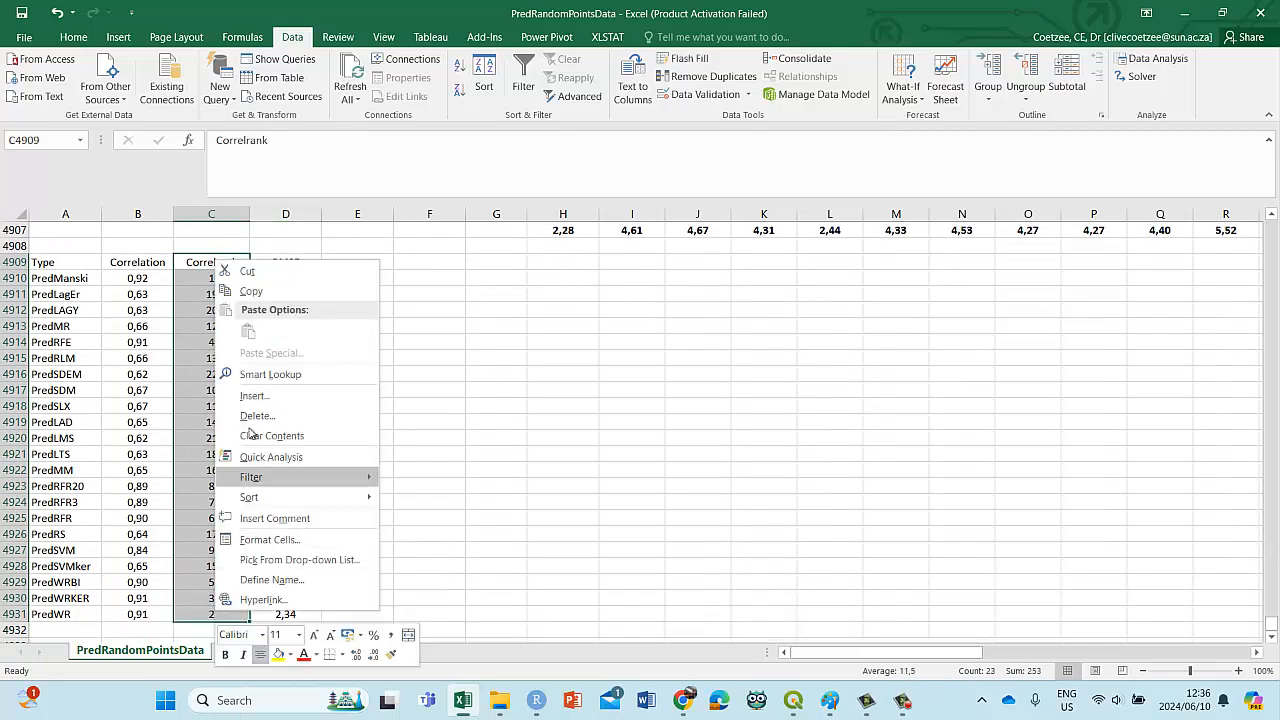
left_click(360, 291)
left_click(366, 270)
right_click(366, 270)
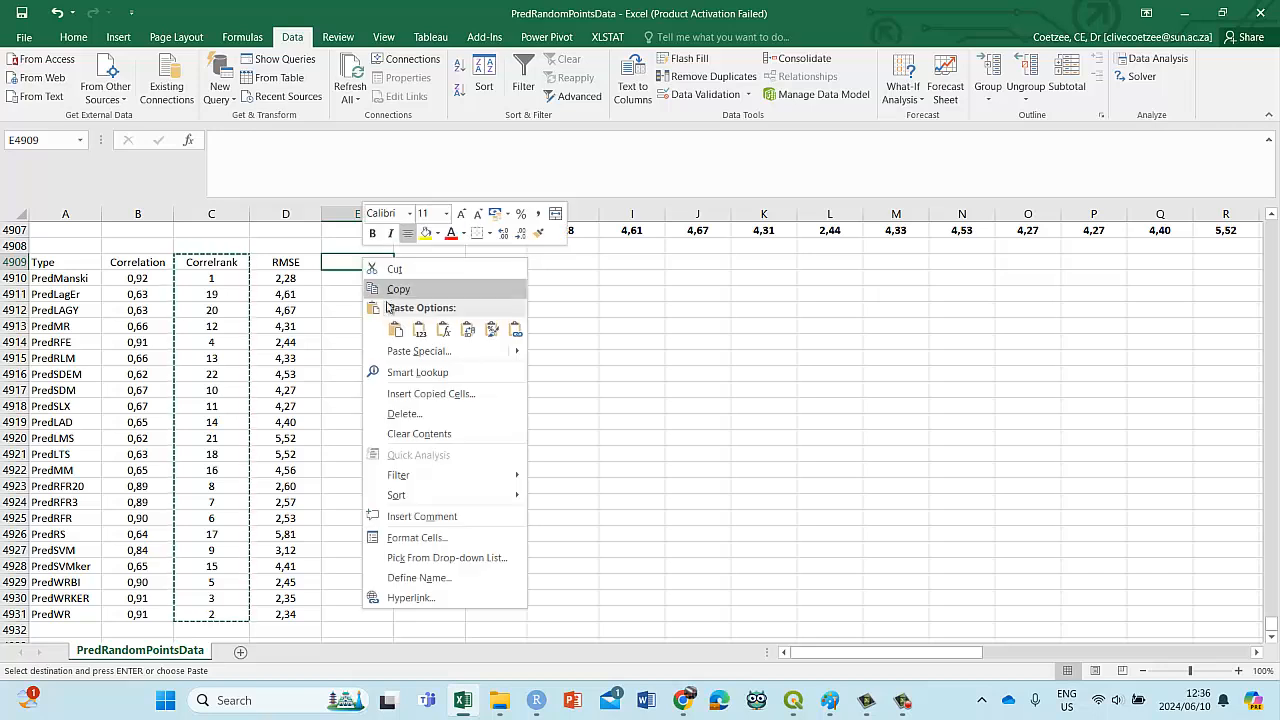
left_click(397, 332)
Step: Set the Order argument of the RANK formula in E4910 to 1 and fill the formula down to E4931
left_click(357, 283)
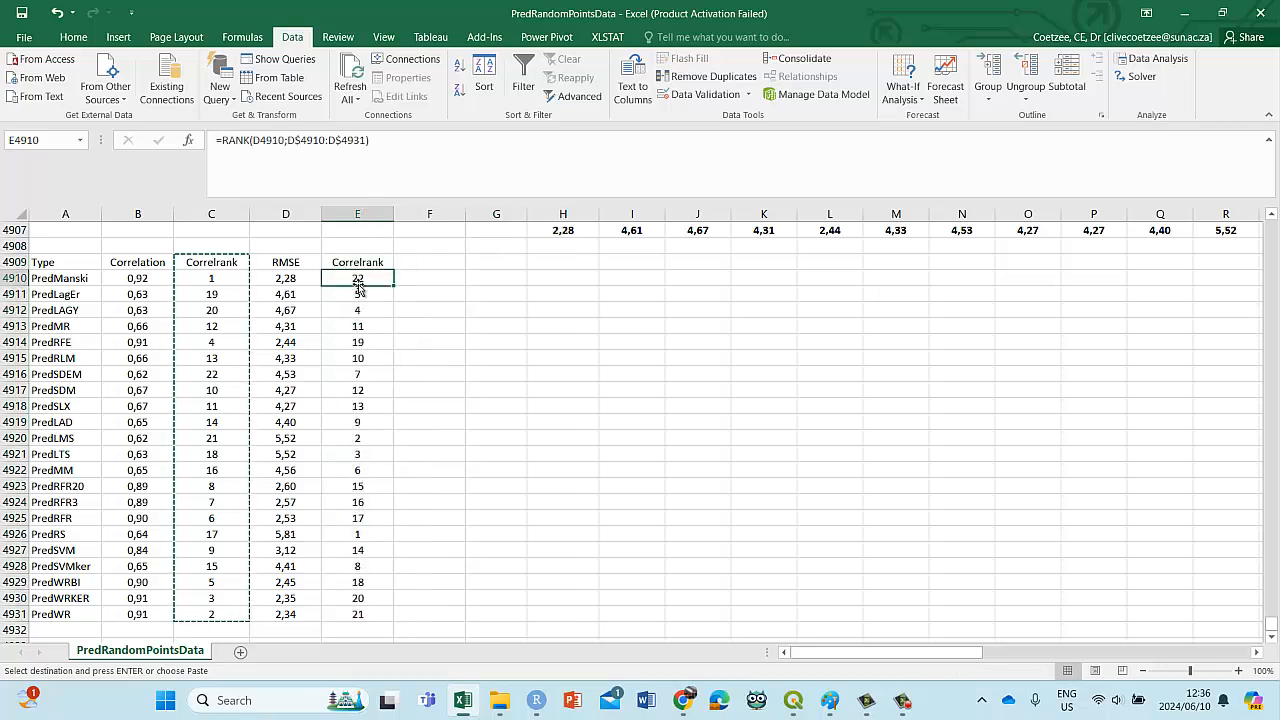
left_click(268, 140)
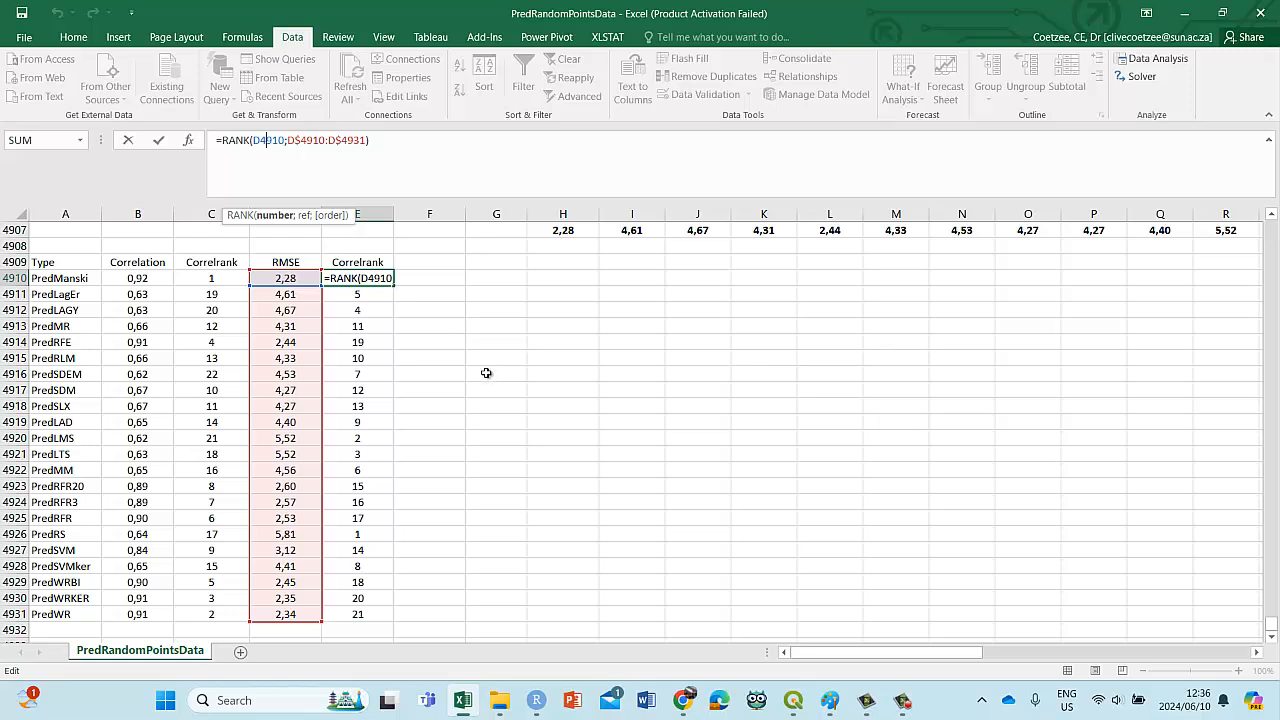
key("Escape")
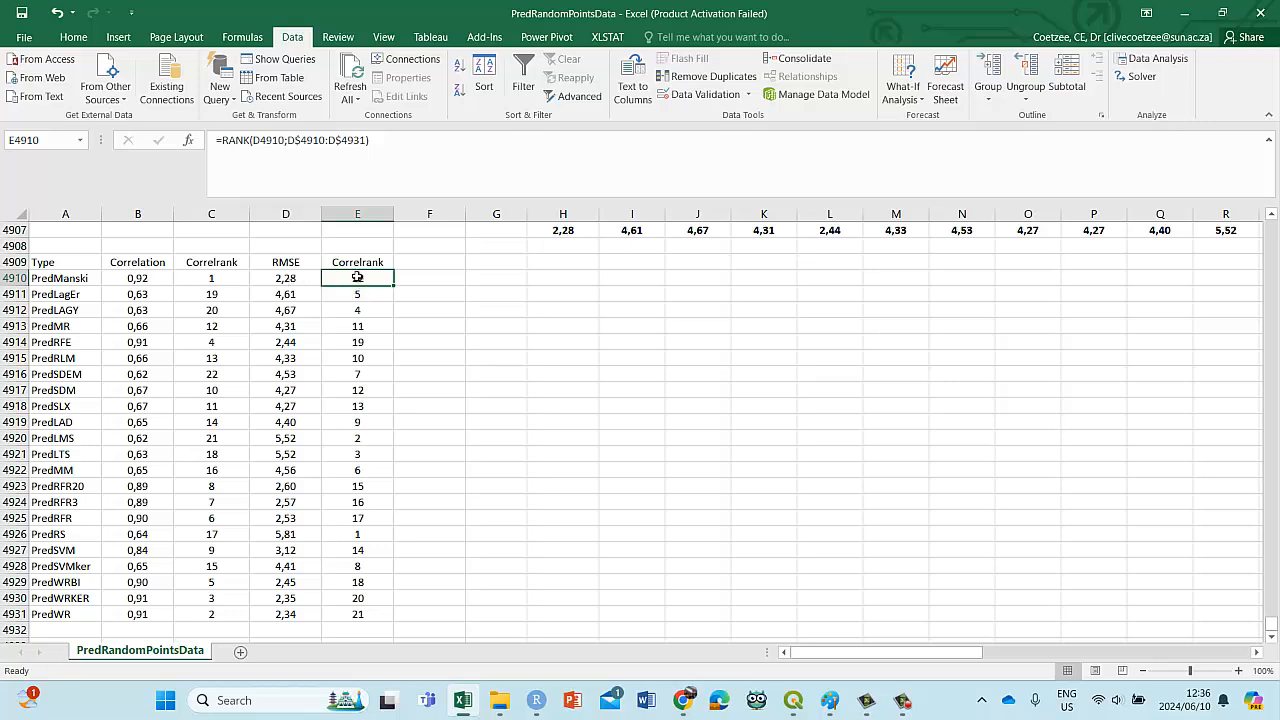
left_click(248, 142)
left_click(188, 140)
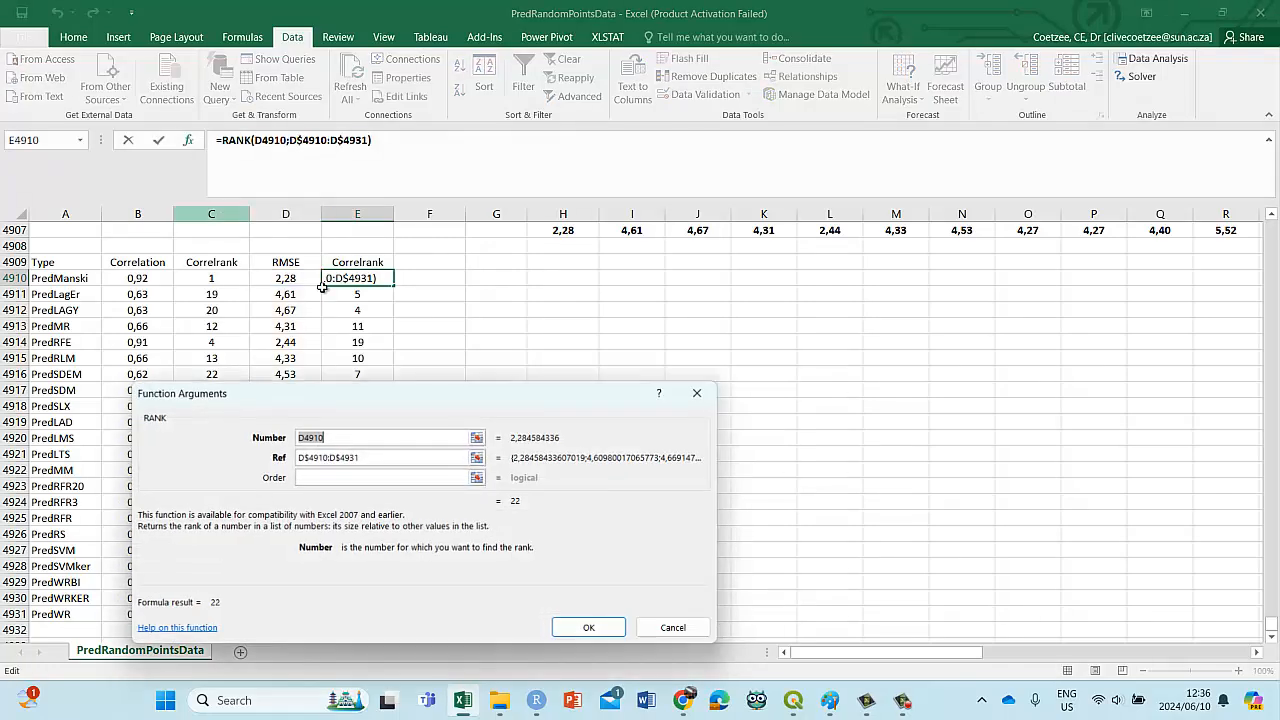
left_click(334, 476)
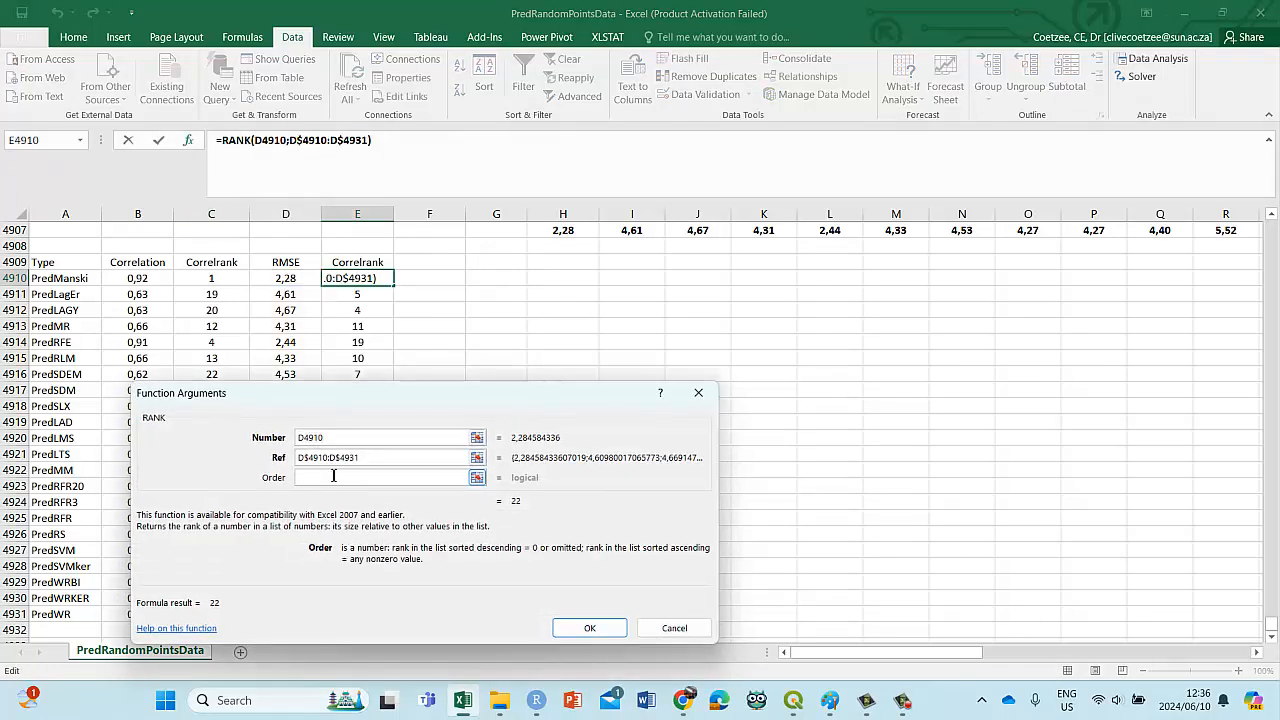
type("0")
key("BackSpace")
type("1")
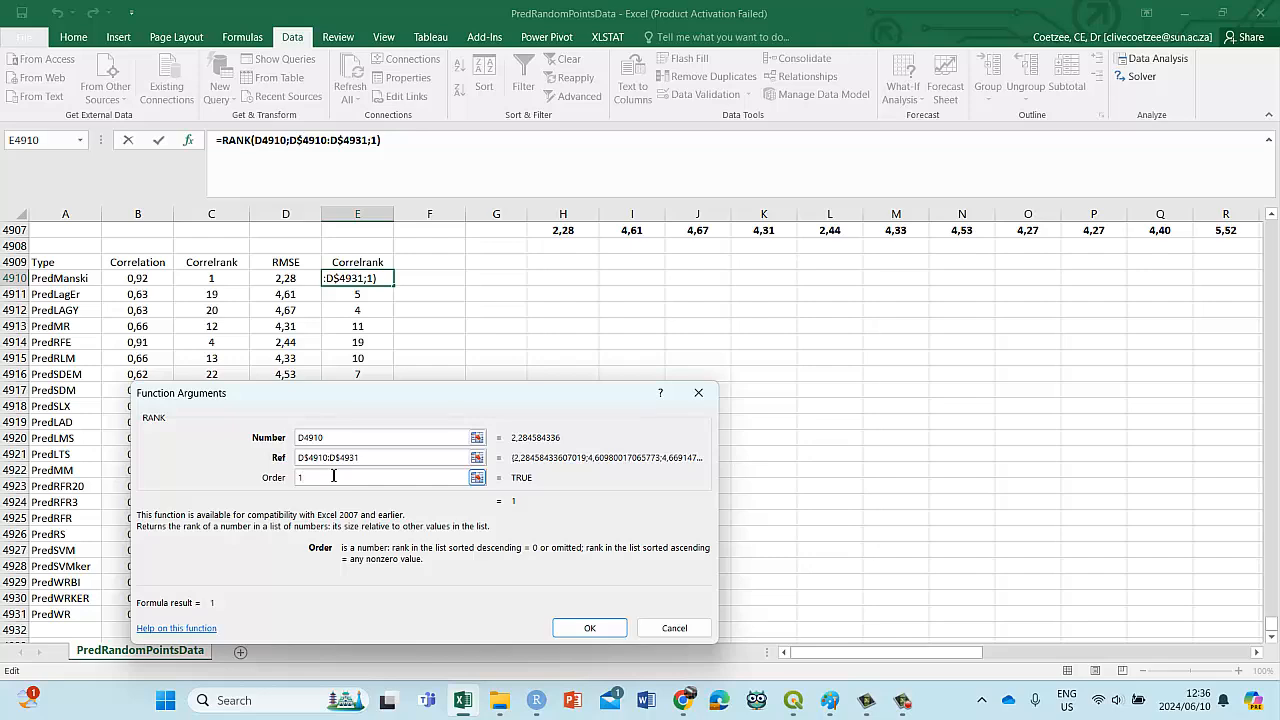
left_click(588, 627)
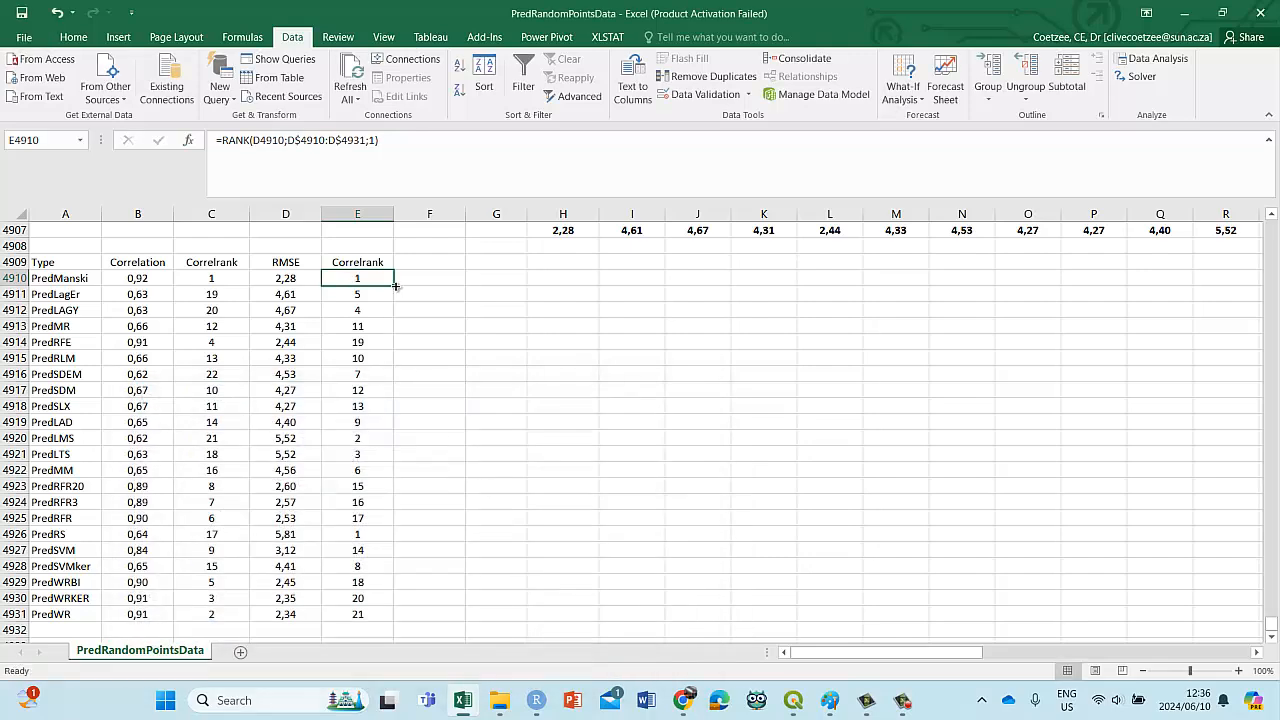
double_click(395, 286)
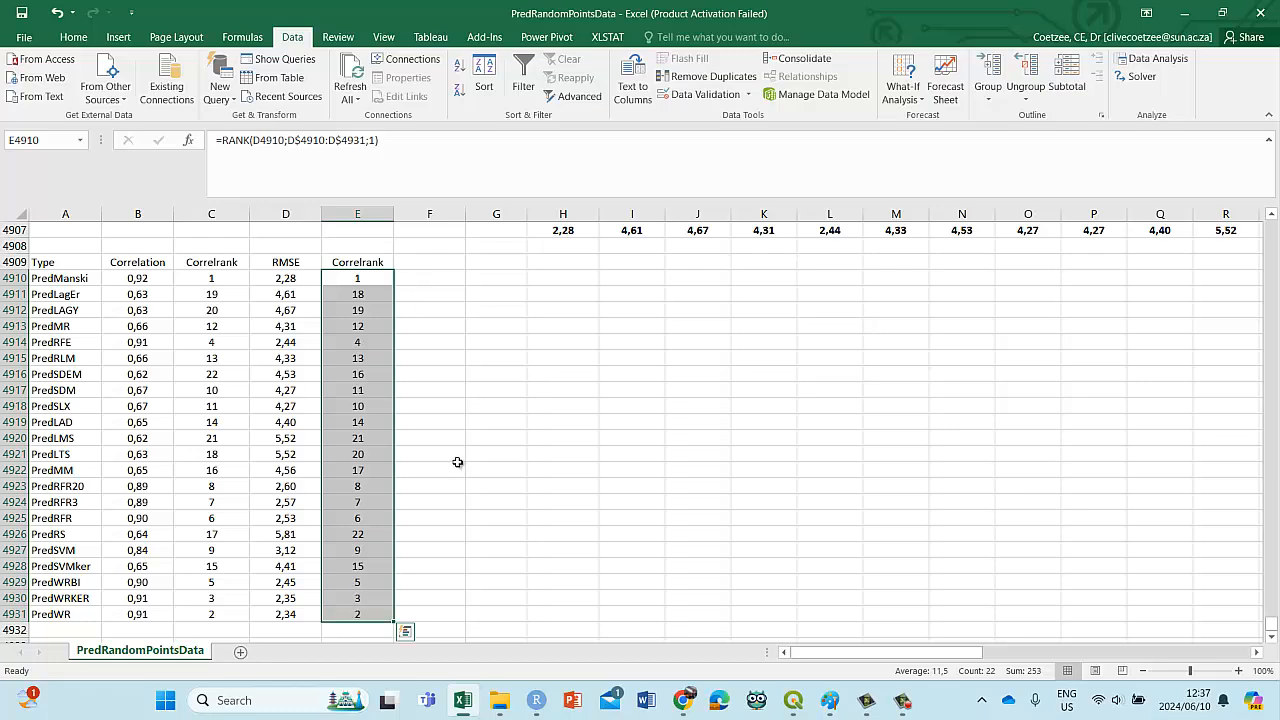
Step: Compare the correlation ranks in column C with the RMSE ranks in column E for models across the table
scroll(457, 462, "down", 2)
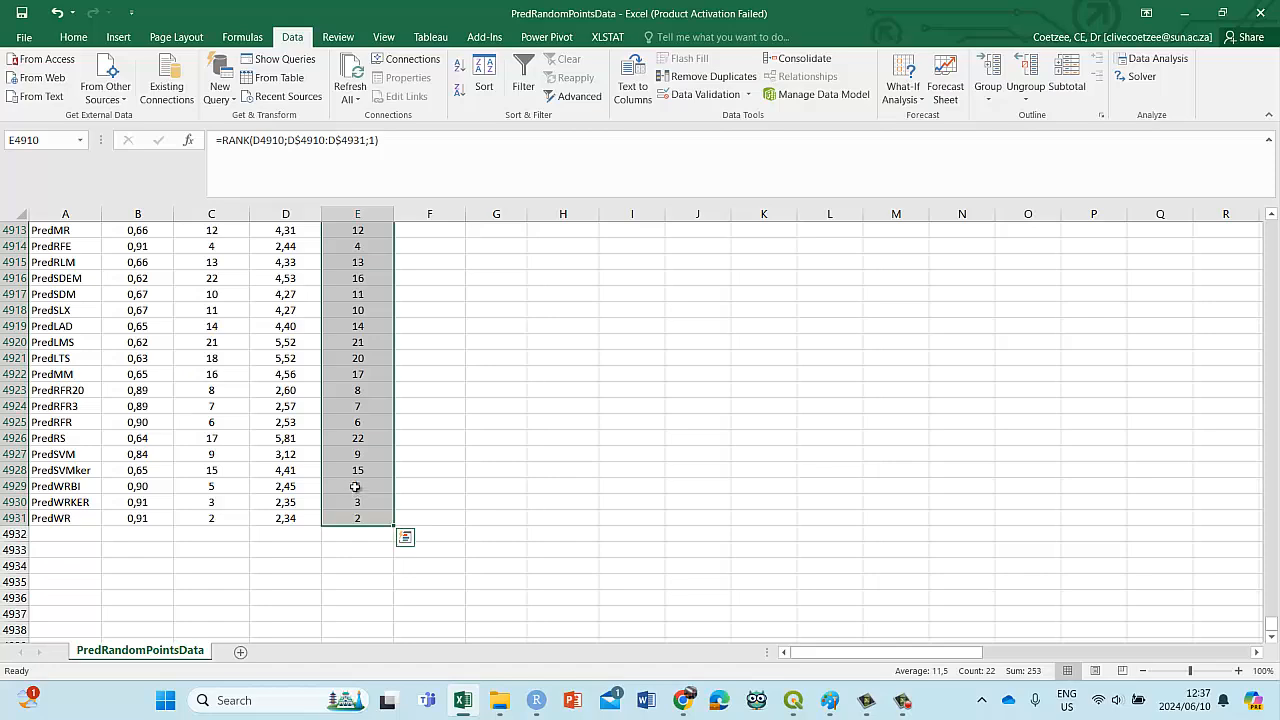
scroll(363, 452, "up", 3)
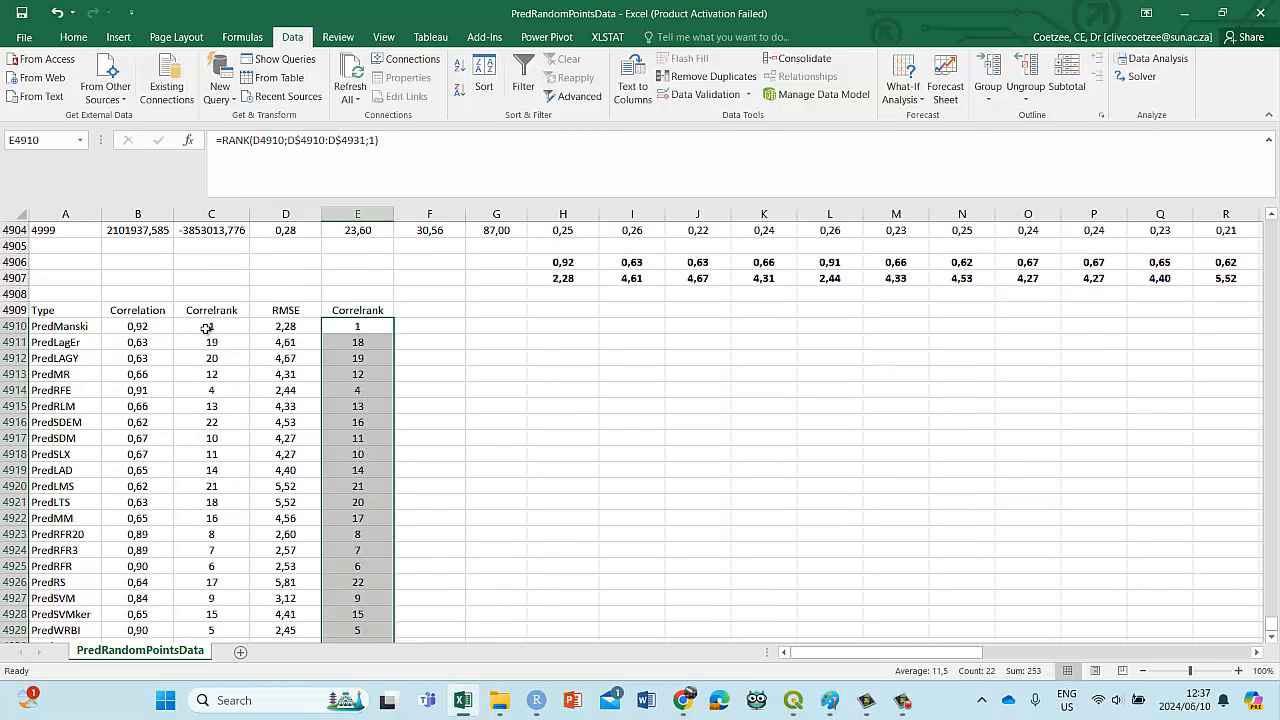
left_click_drag(206, 328, 452, 326)
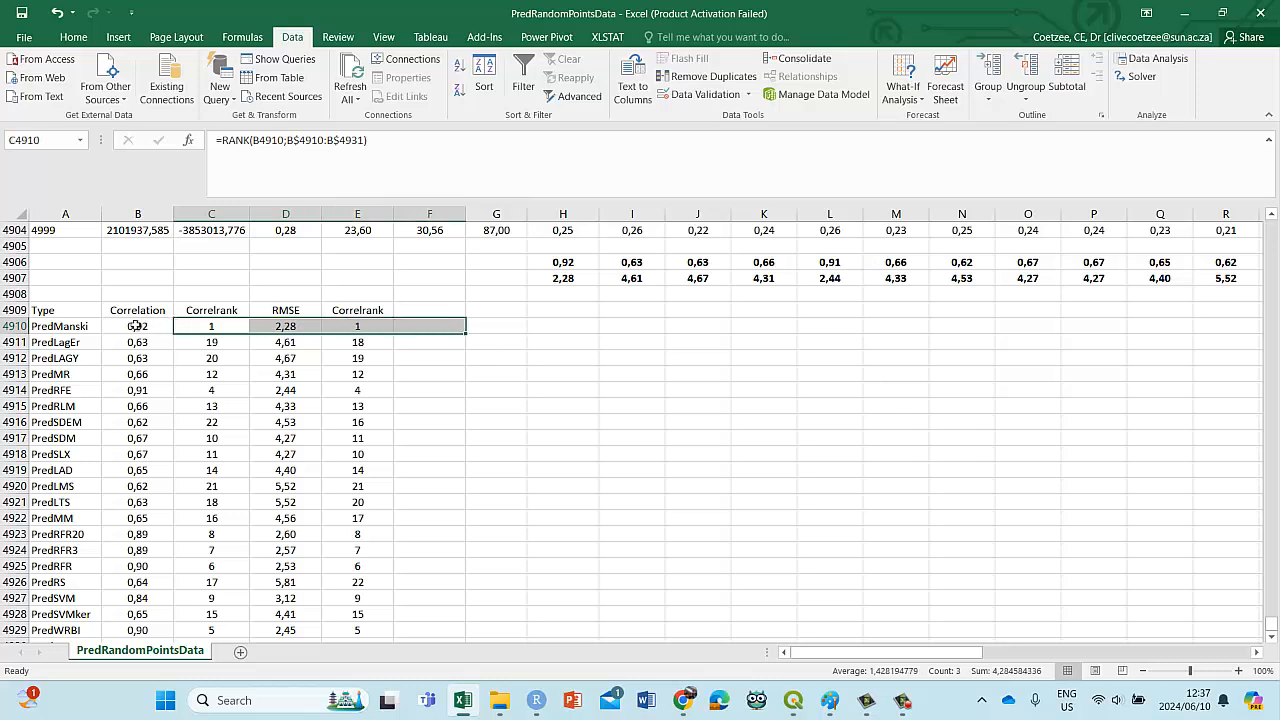
left_click_drag(135, 326, 354, 326)
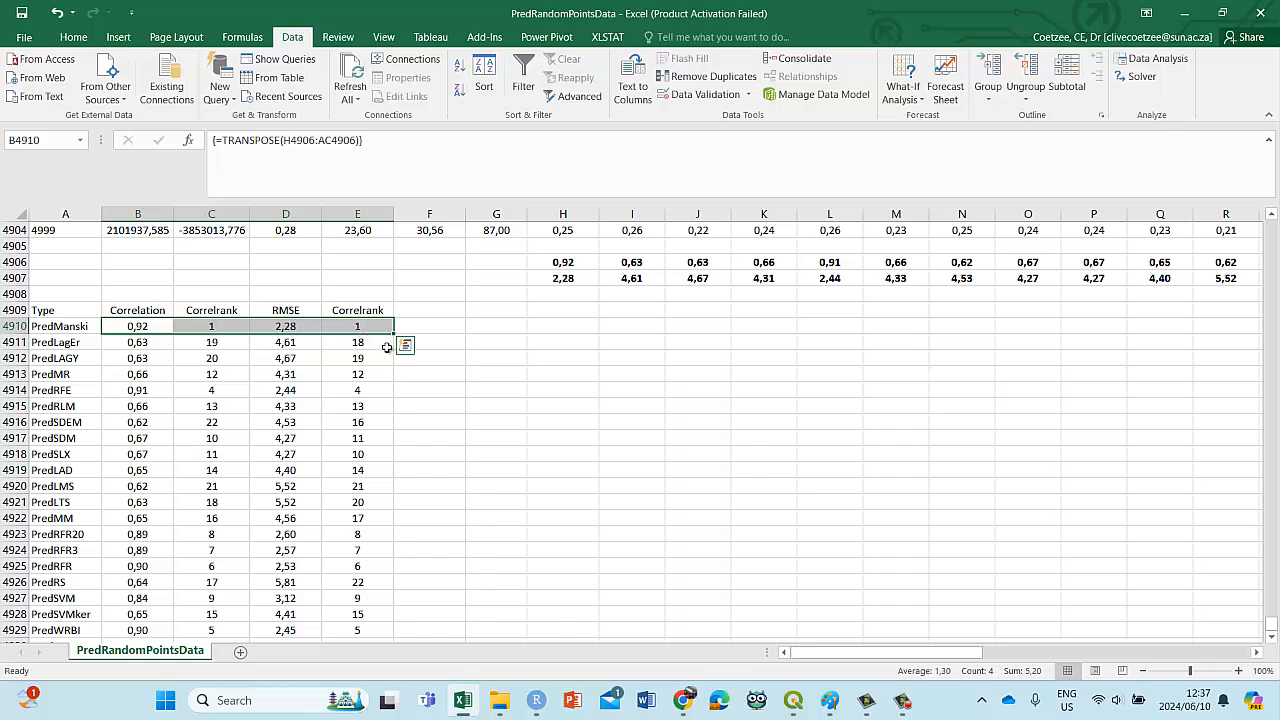
left_click(178, 341)
left_click(369, 342)
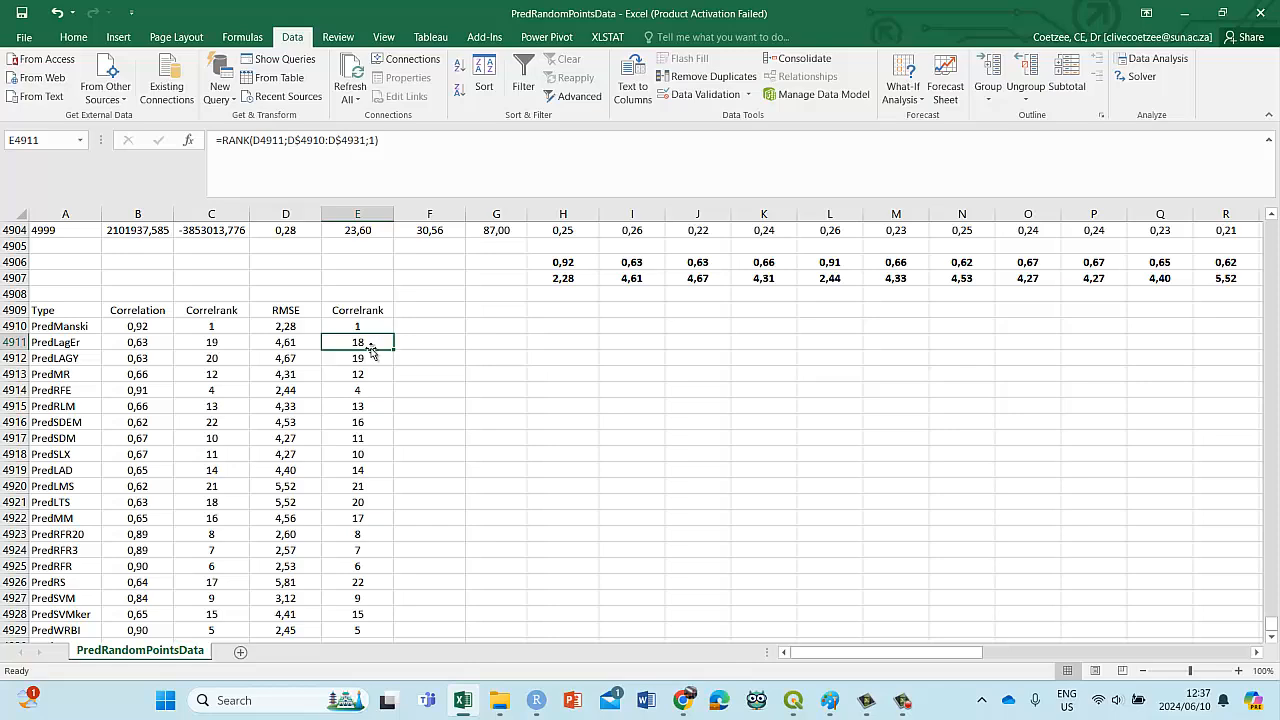
left_click(237, 362)
left_click(375, 357)
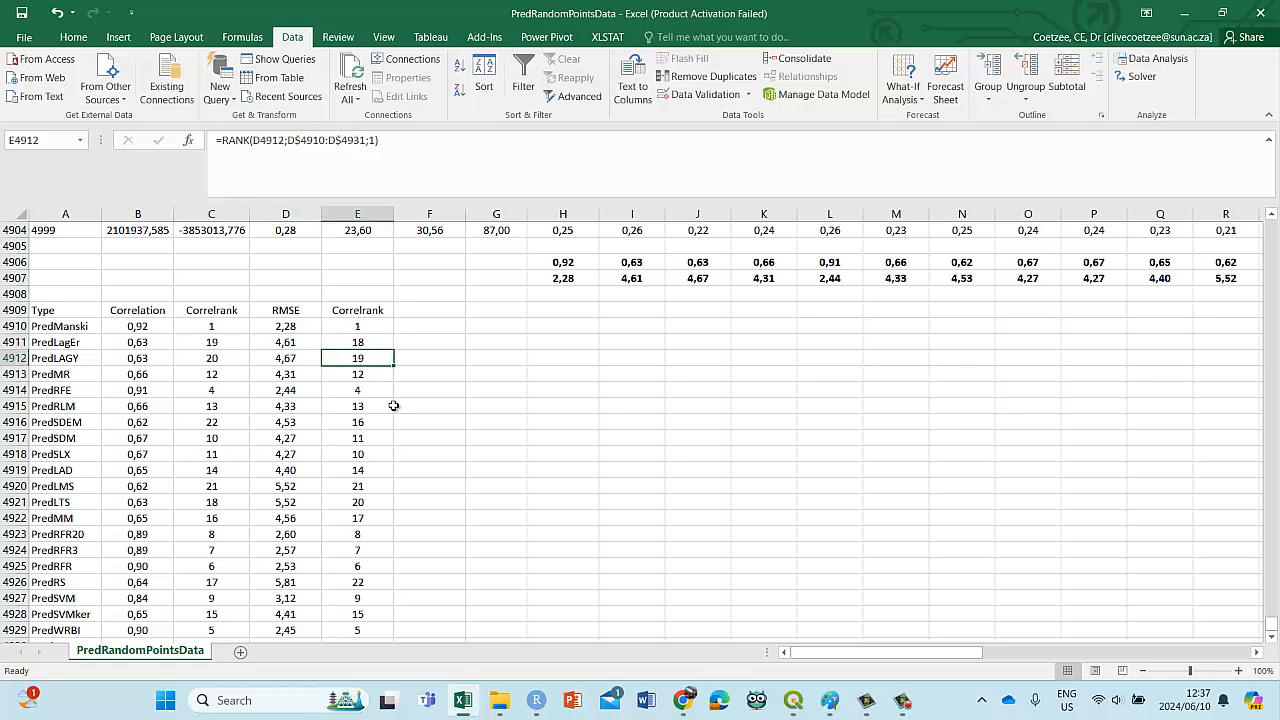
scroll(392, 407, "down", 3)
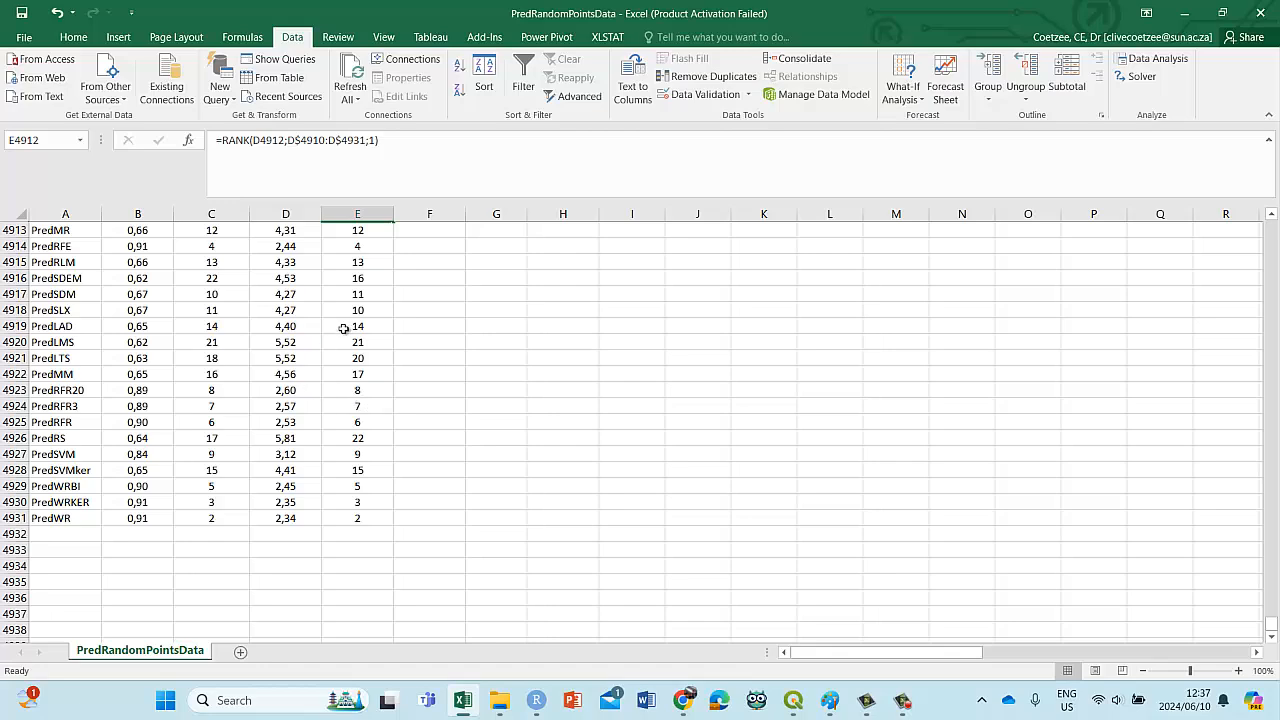
left_click(218, 522)
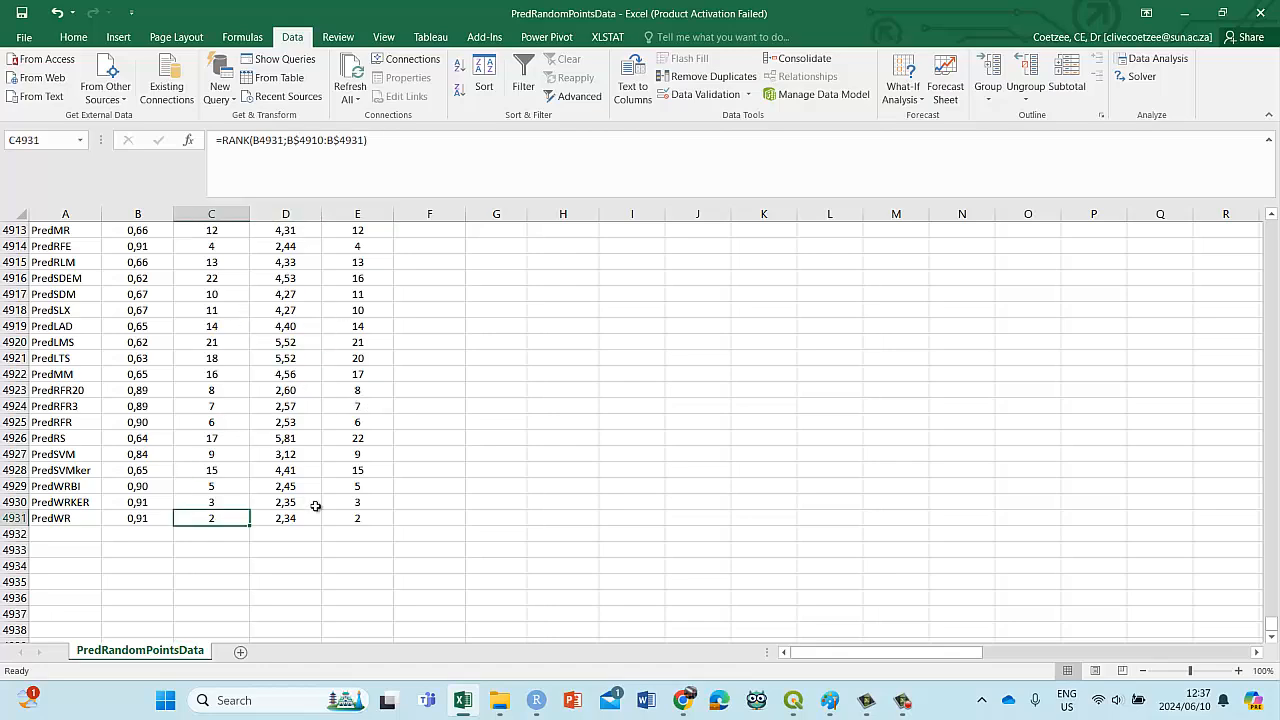
left_click(355, 516)
Step: Add the header MAD in F4909 of the comparison table
scroll(397, 458, "up", 4)
scroll(397, 458, "up", 1)
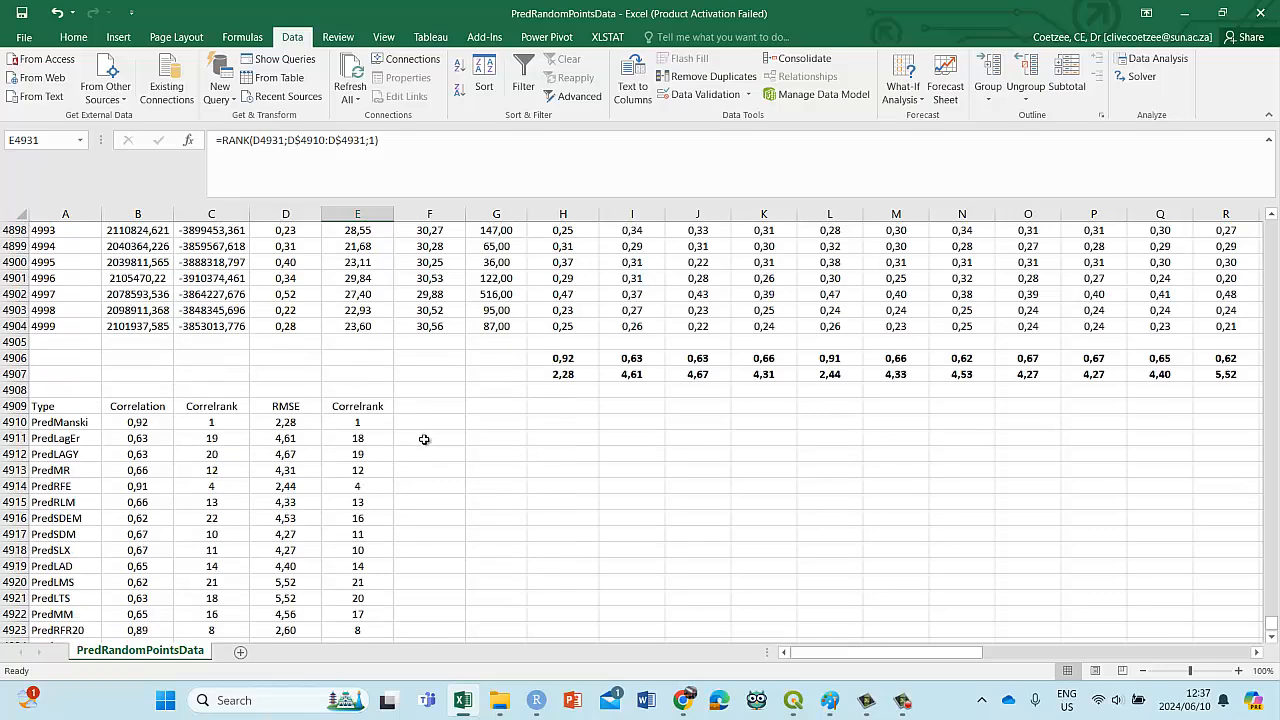
left_click(424, 405)
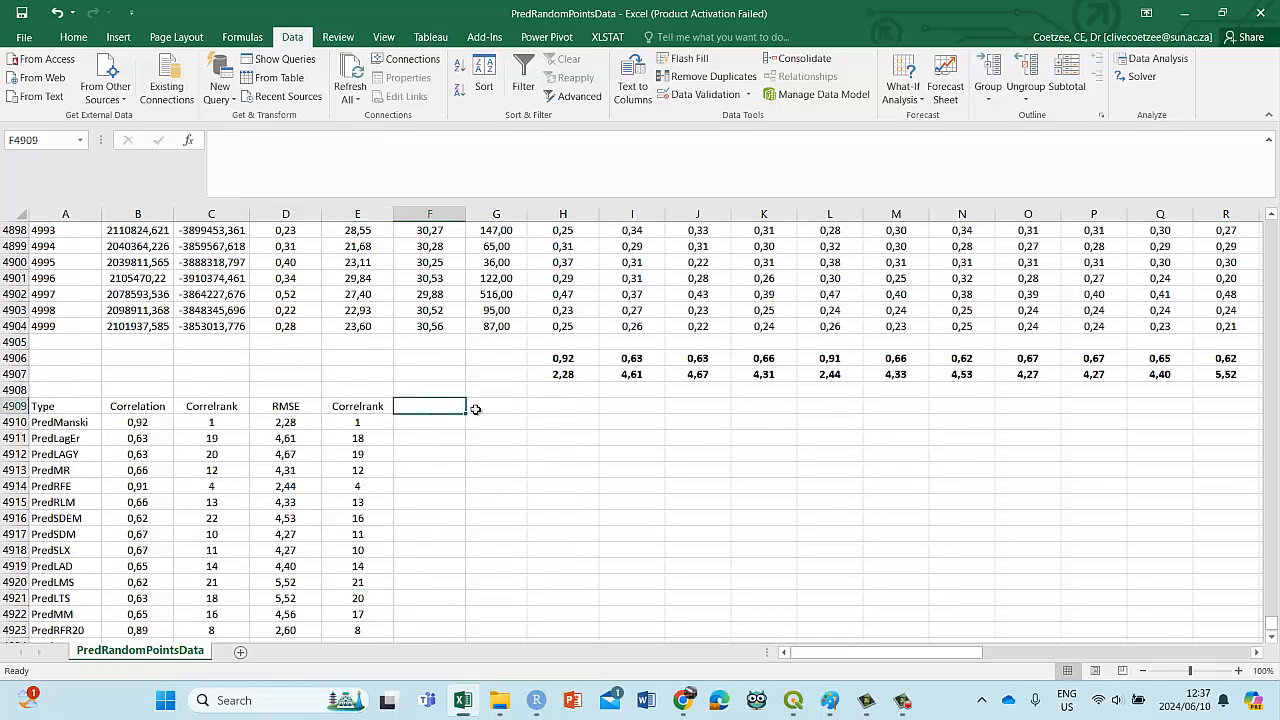
type("MAD")
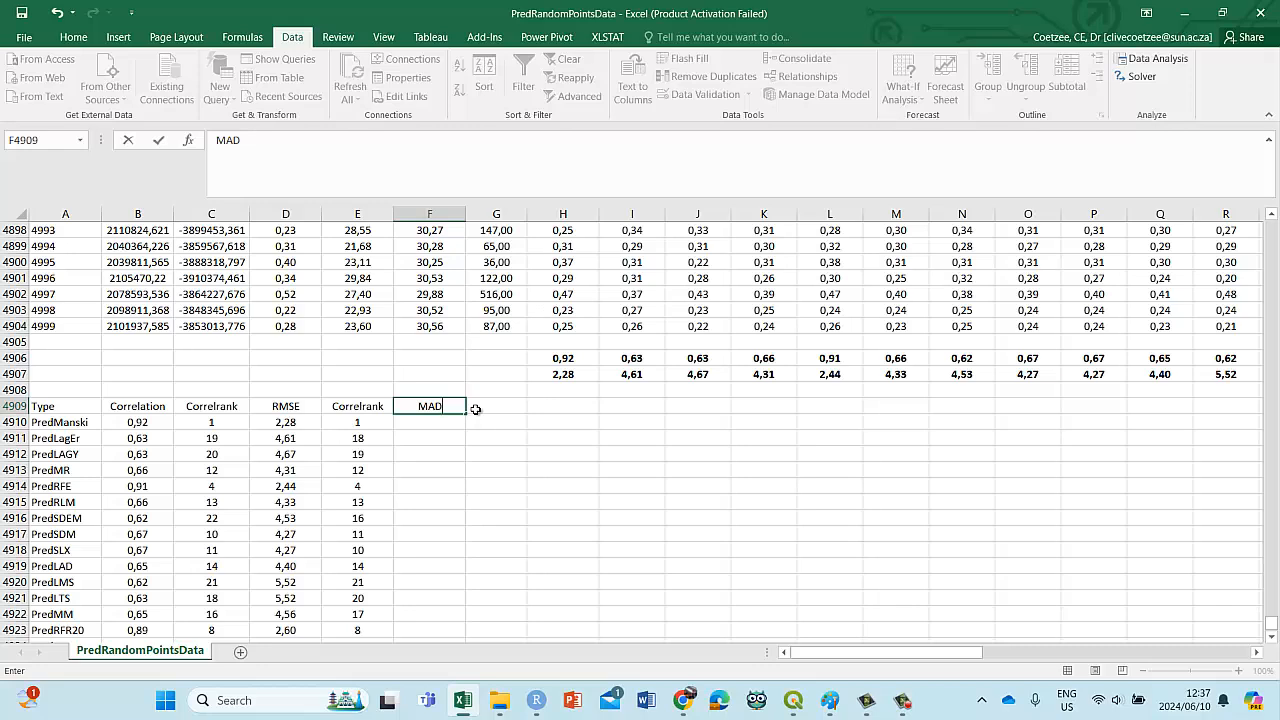
Step: Enter the formula =ABS(D2-H2) in AZ2 to compute the absolute difference between NDVIrp and PredManski
left_click_drag(885, 652, 1229, 683)
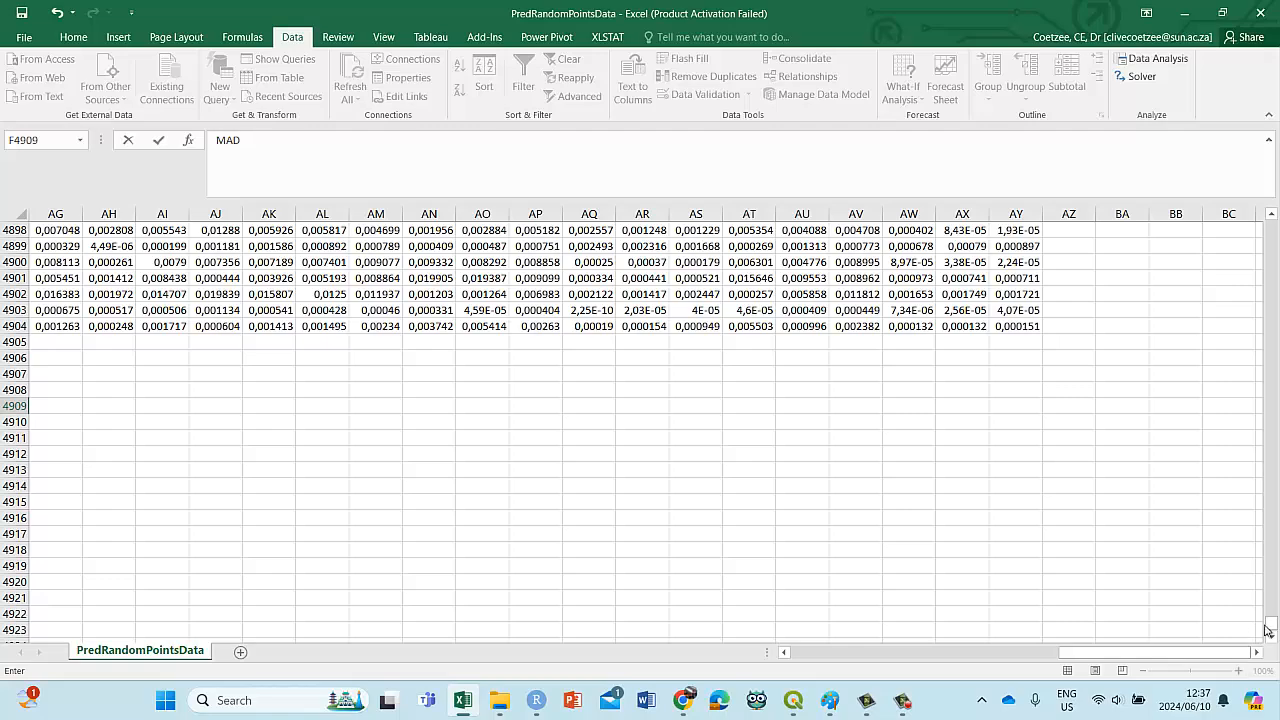
left_click_drag(1273, 626, 1245, 201)
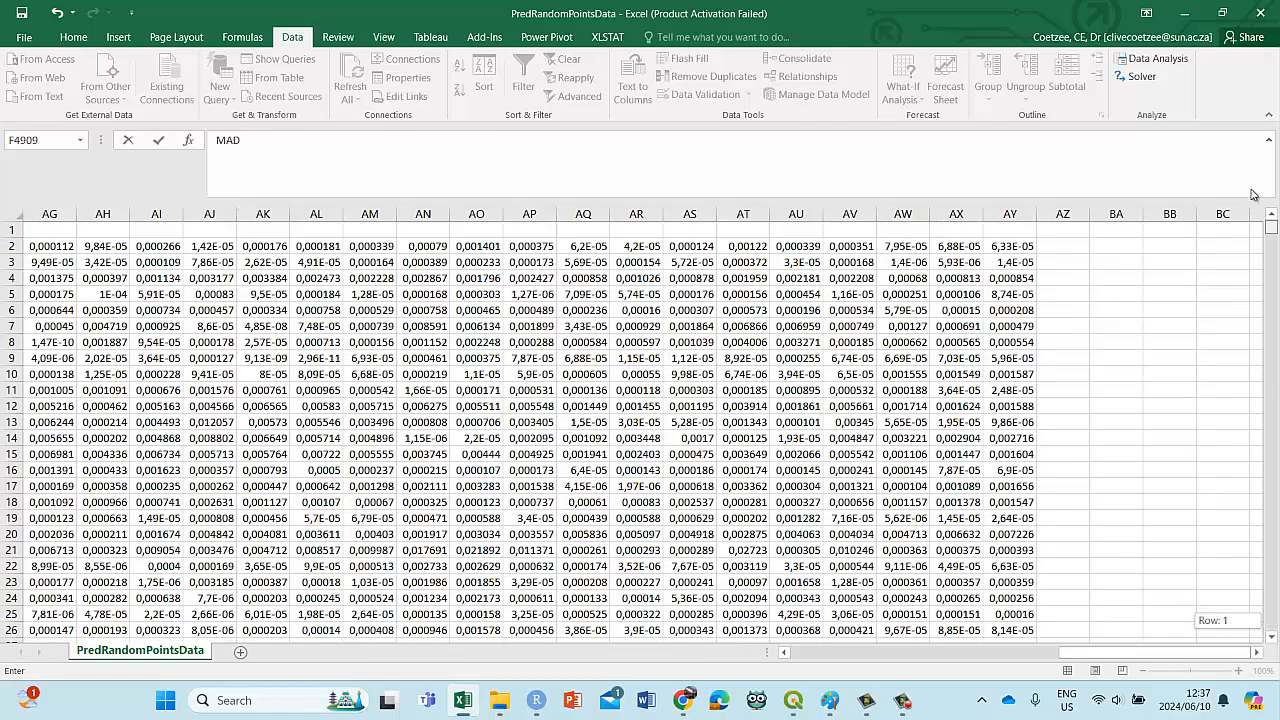
left_click(1067, 245)
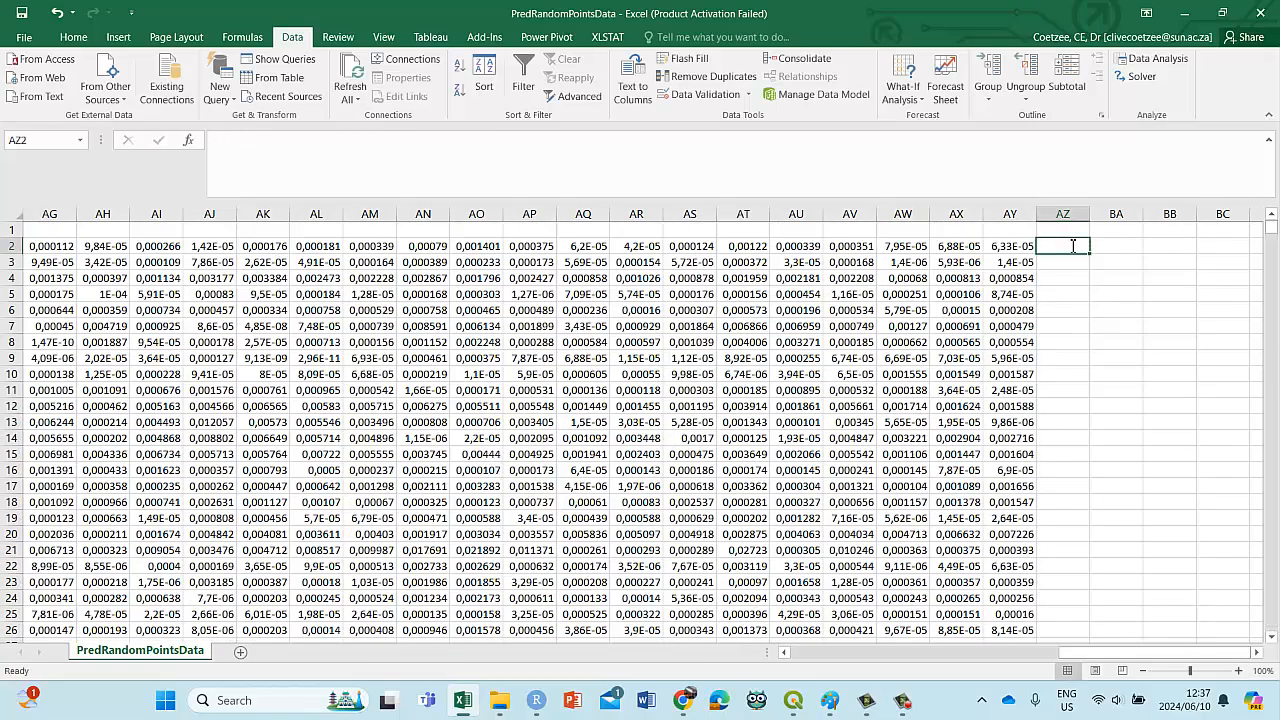
type("=abs")
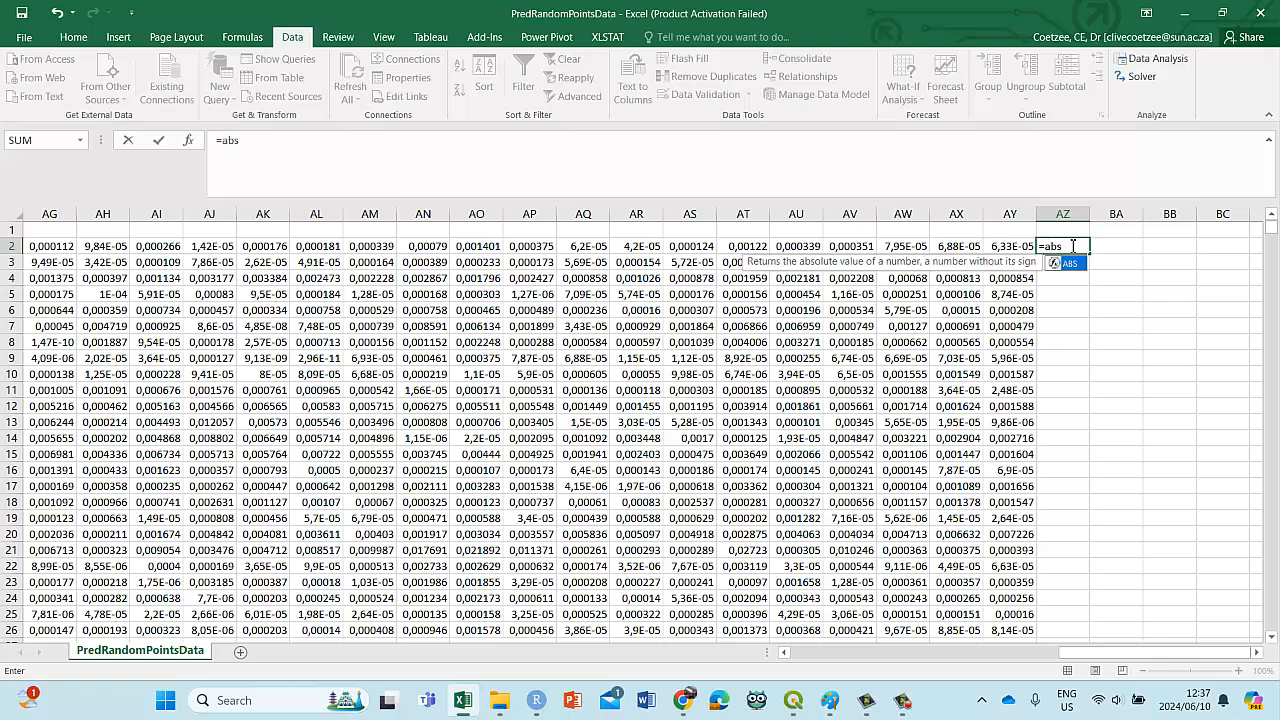
type("(")
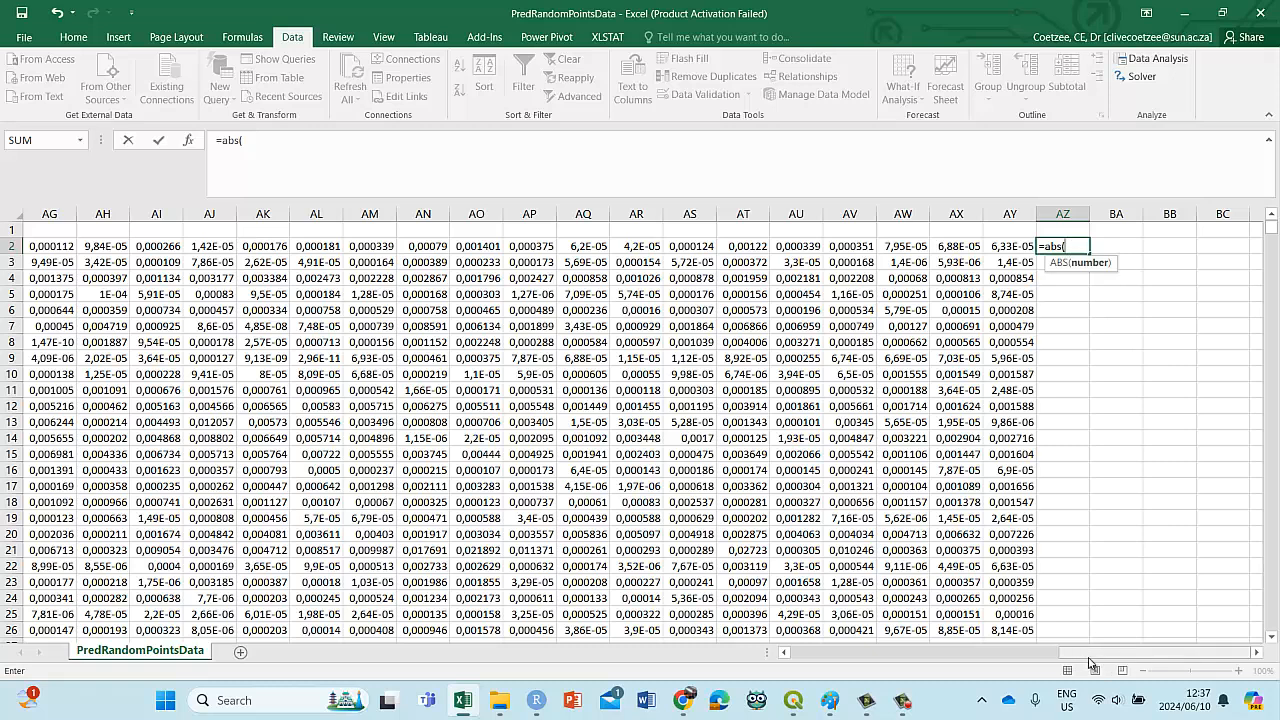
left_click(272, 142)
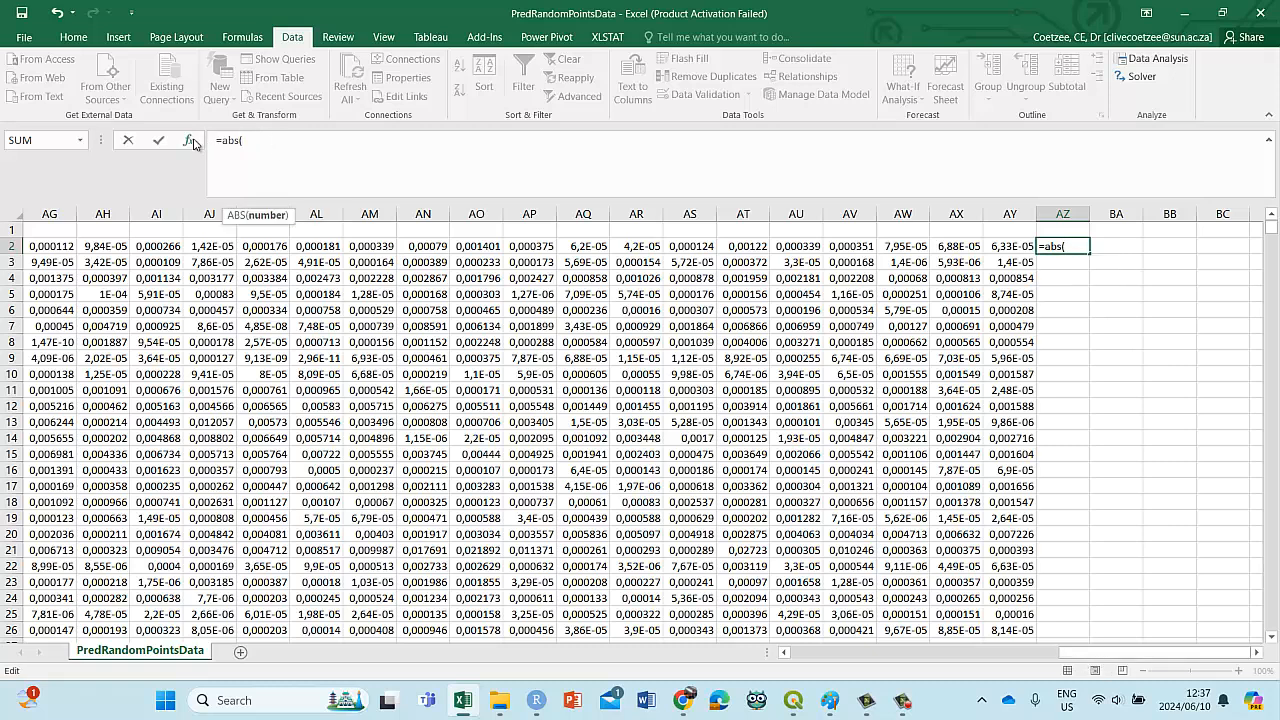
left_click(191, 142)
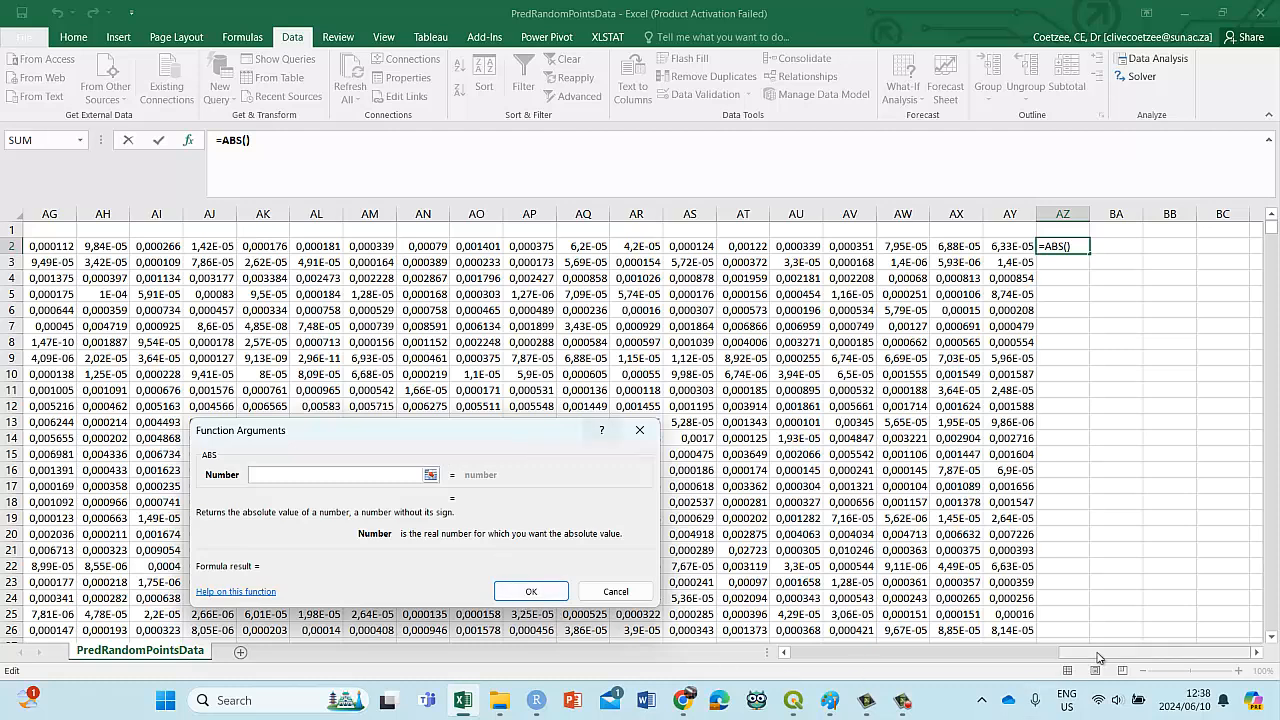
left_click_drag(1098, 652, 769, 657)
left_click(287, 246)
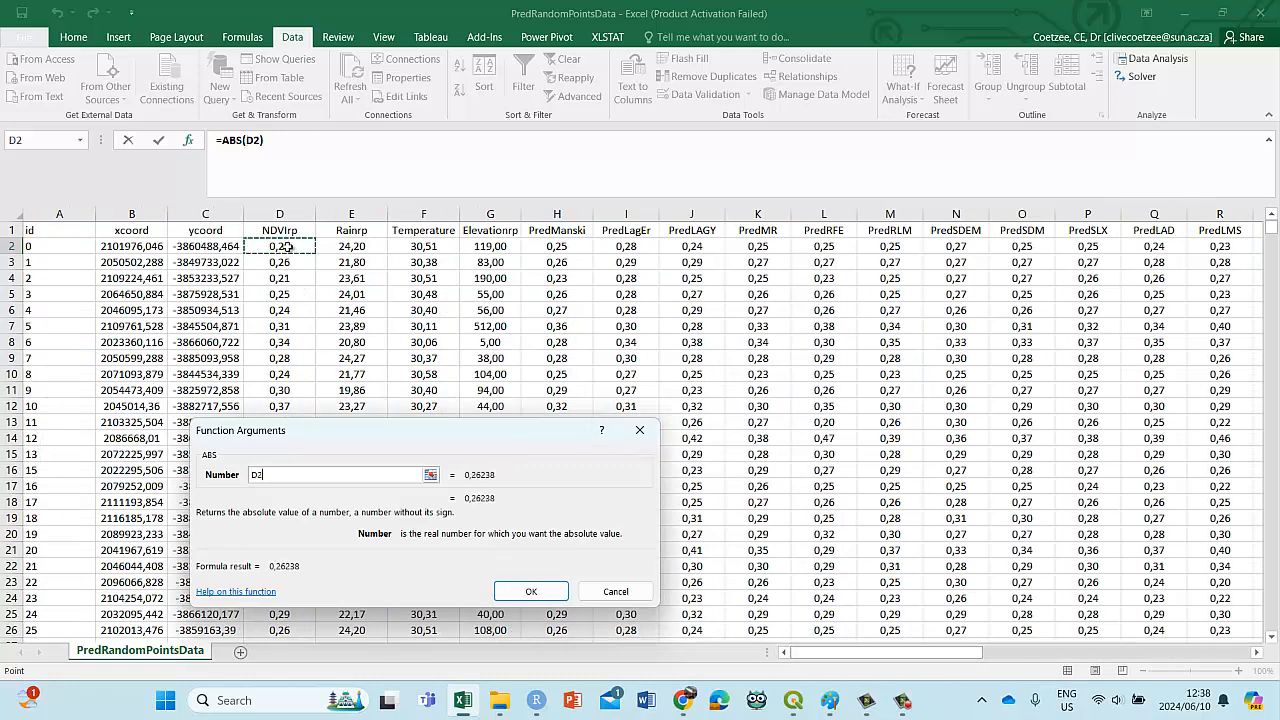
type("-")
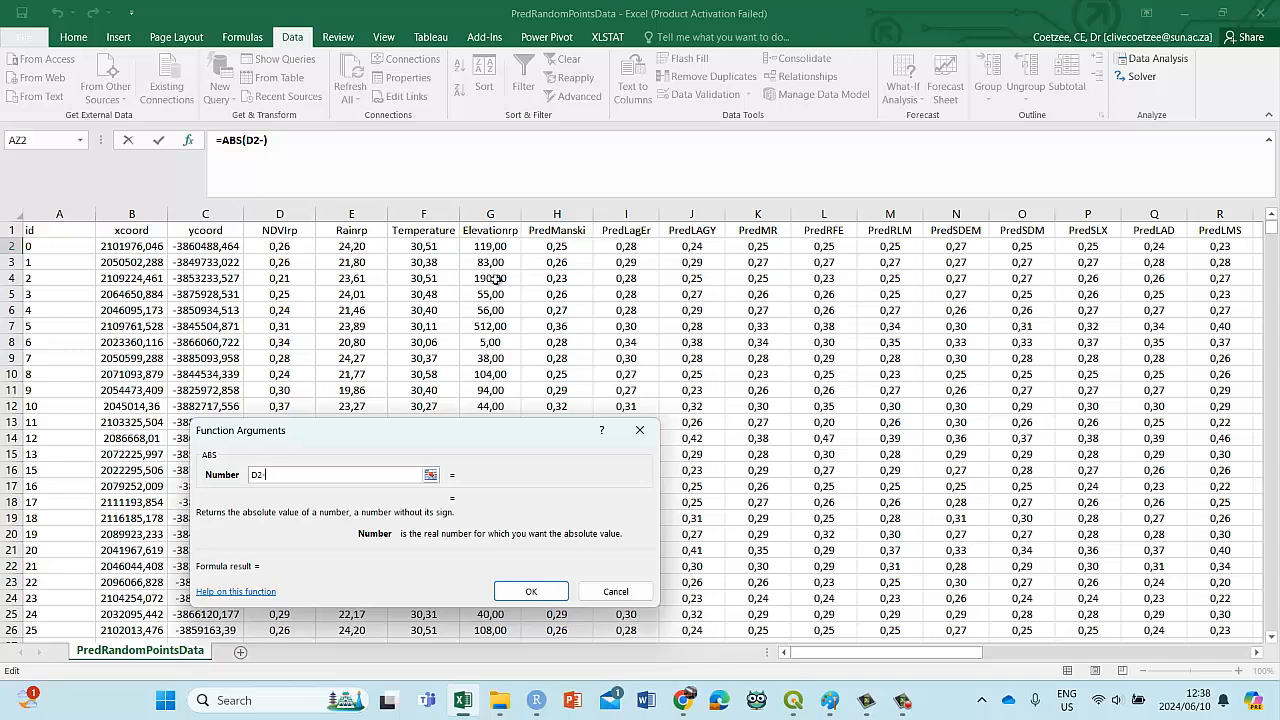
left_click(551, 247)
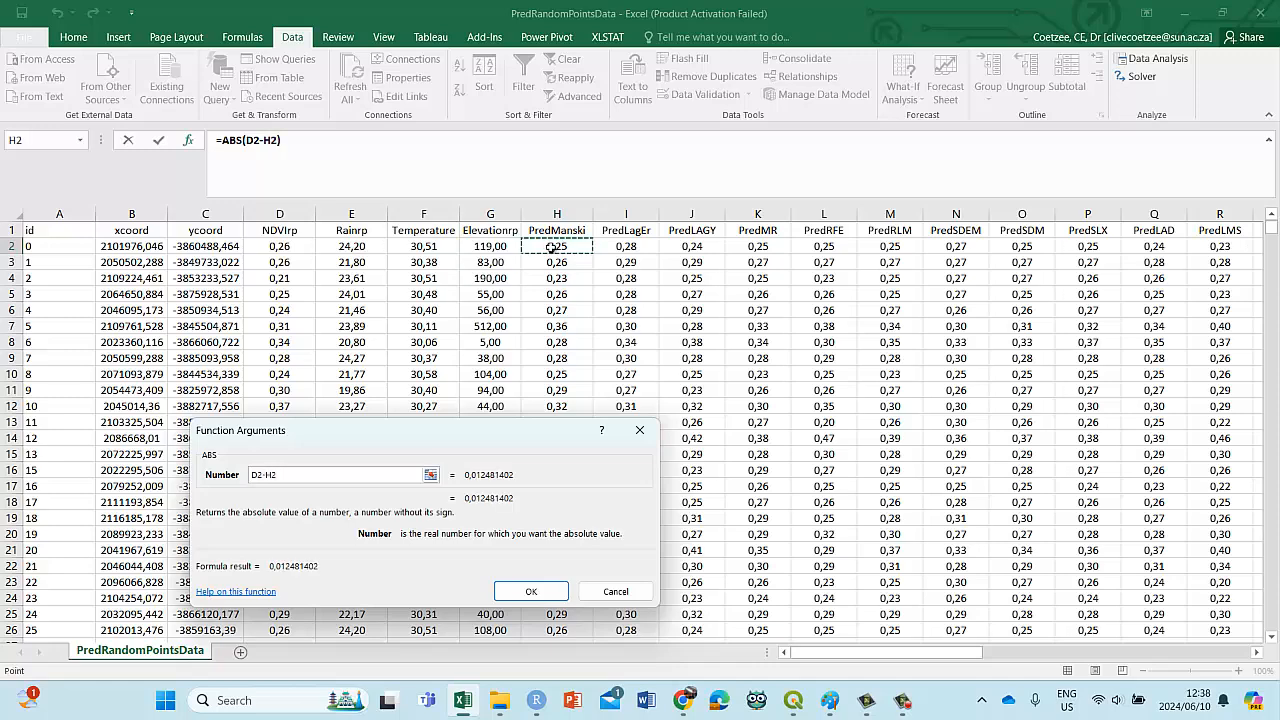
left_click(528, 590)
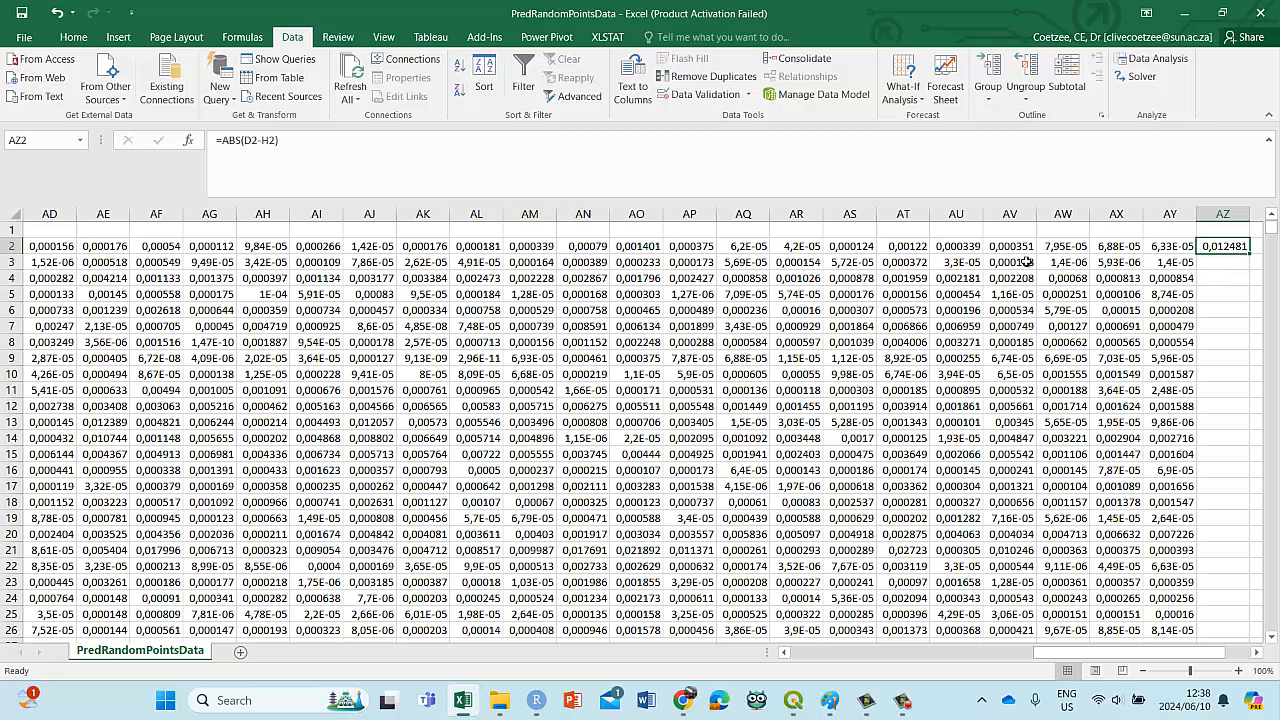
Step: Lock column D in the AZ2 formula as =ABS($D2-H2) and fill it across row 2 to BV2
left_click(242, 141)
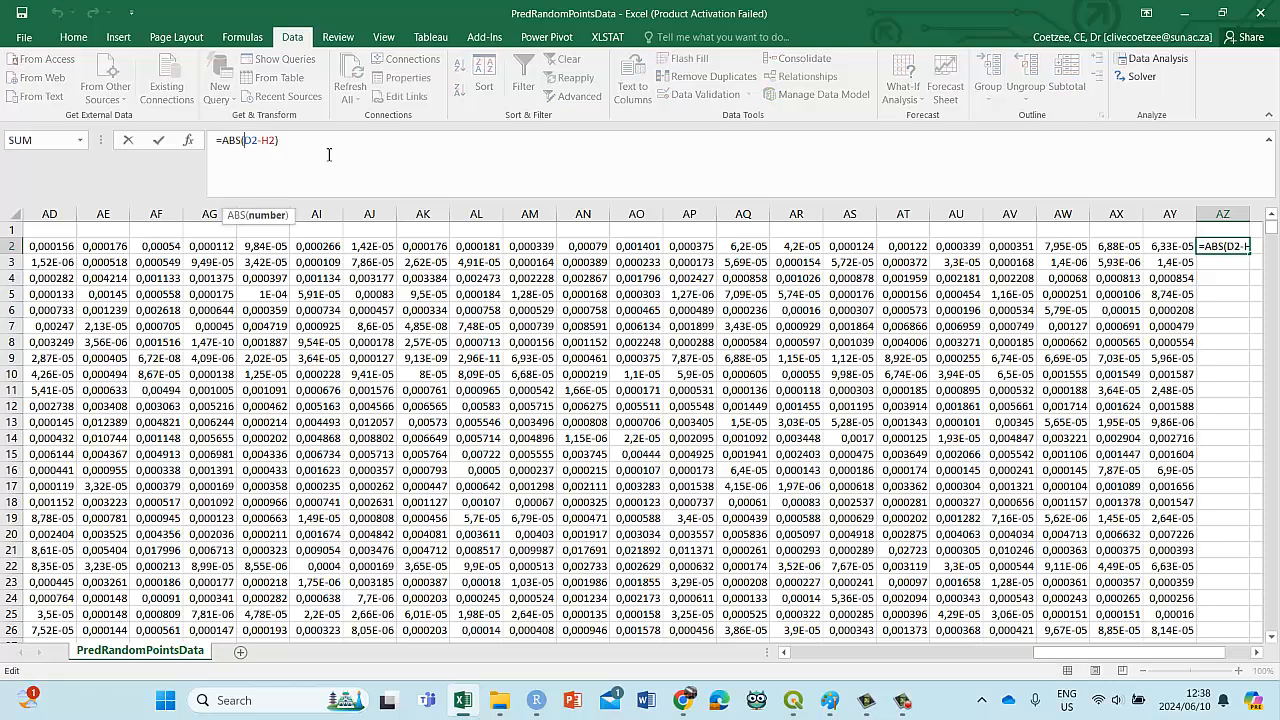
type("$")
key("Return")
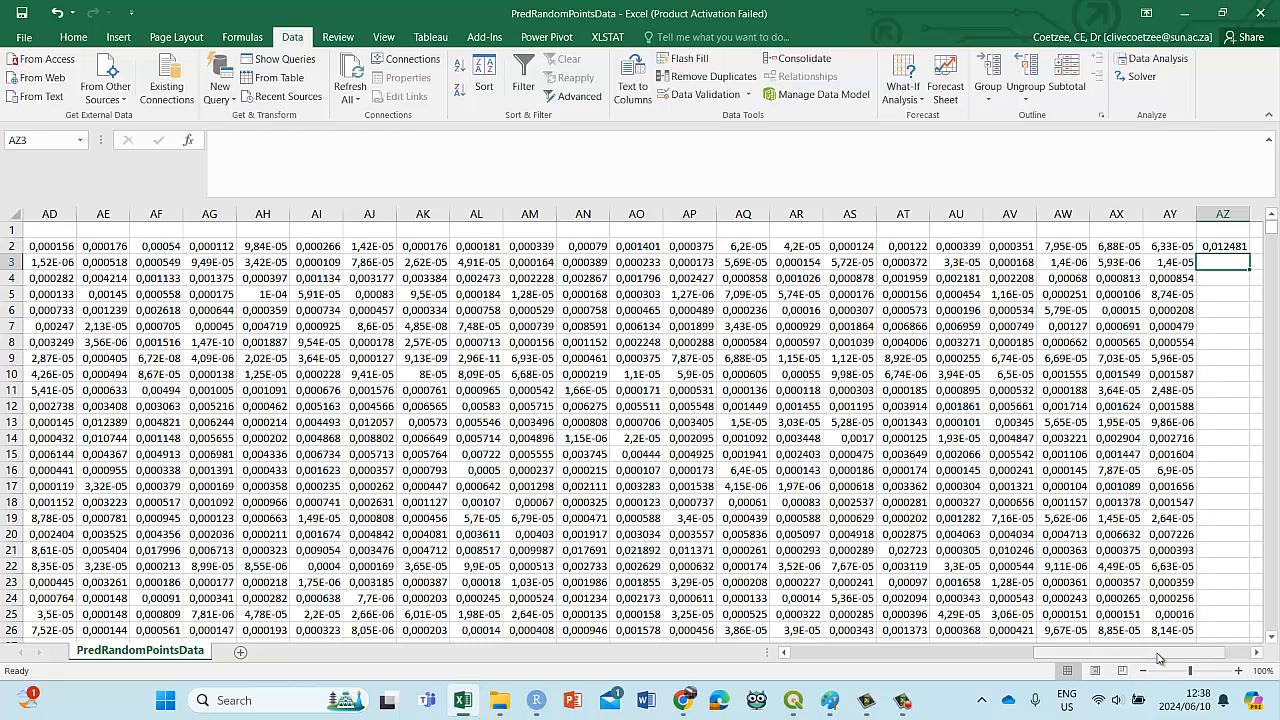
left_click_drag(1140, 652, 1168, 652)
left_click(1082, 245)
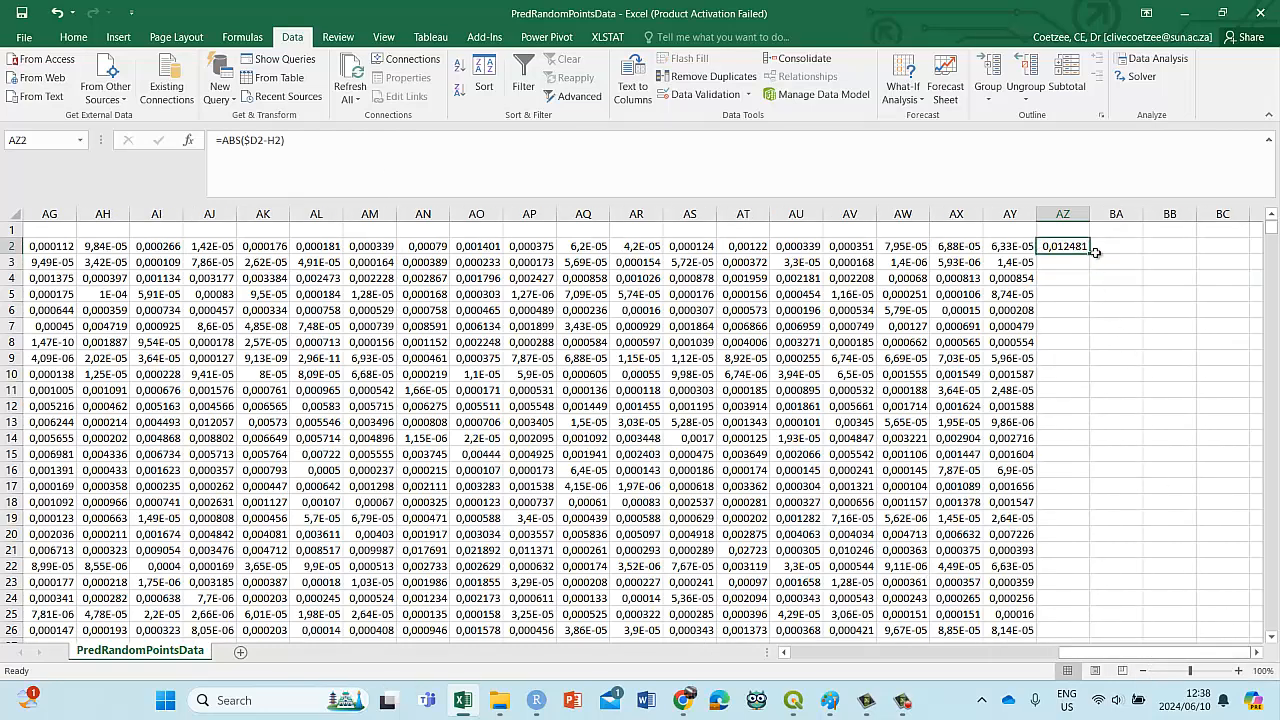
left_click_drag(1097, 254, 1224, 279)
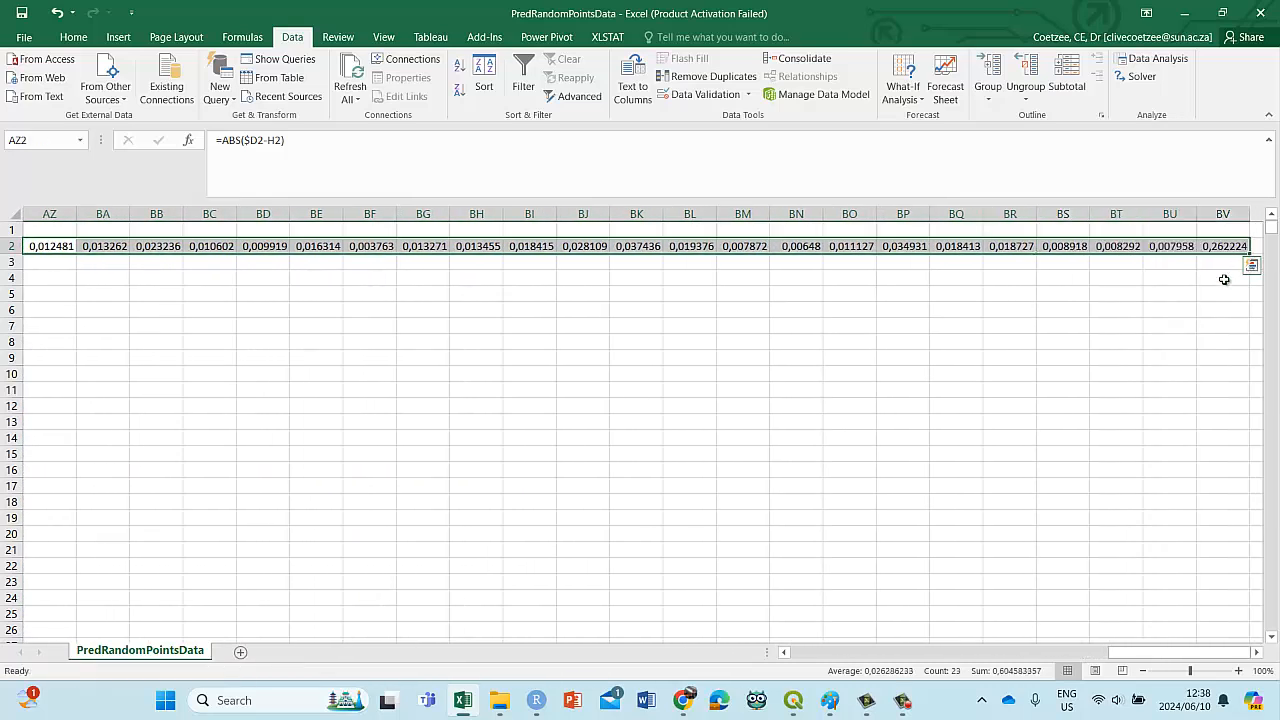
Step: Copy the model headers H1:AC1 above the squared differences starting at AD1 and fill the pasted headers with yellow
left_click_drag(1160, 656, 770, 650)
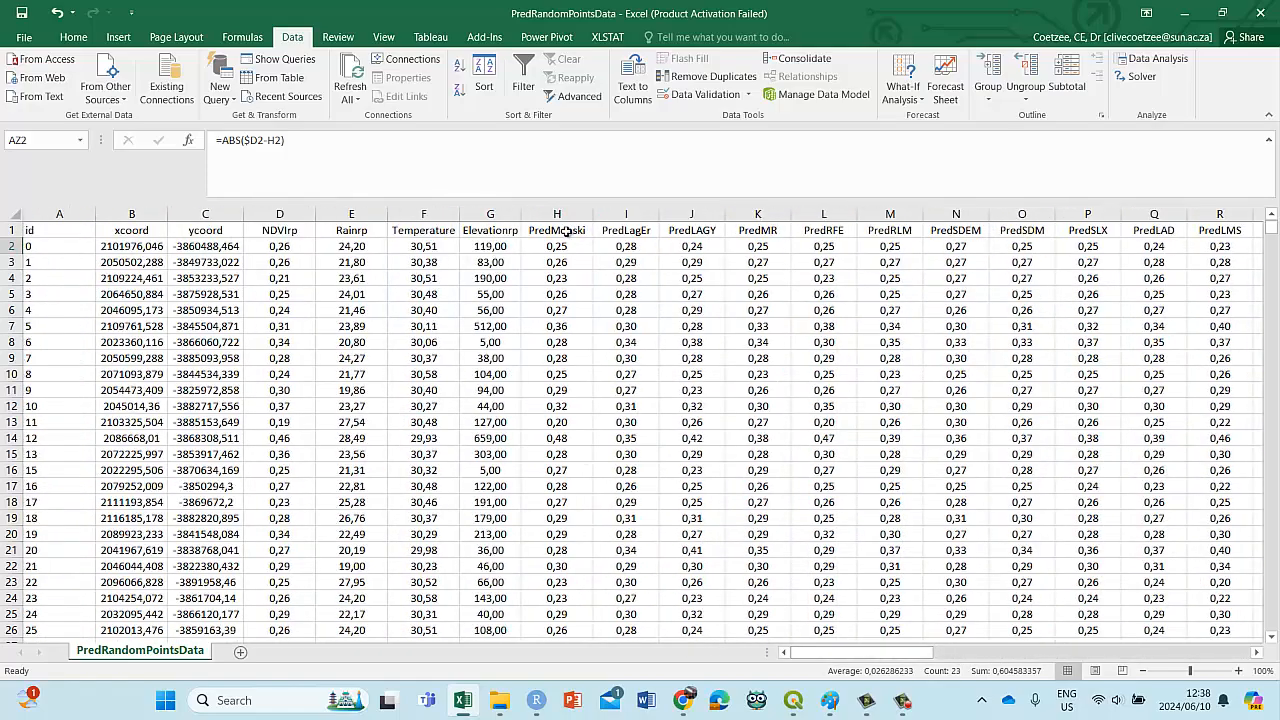
left_click_drag(566, 231, 313, 231)
right_click(313, 231)
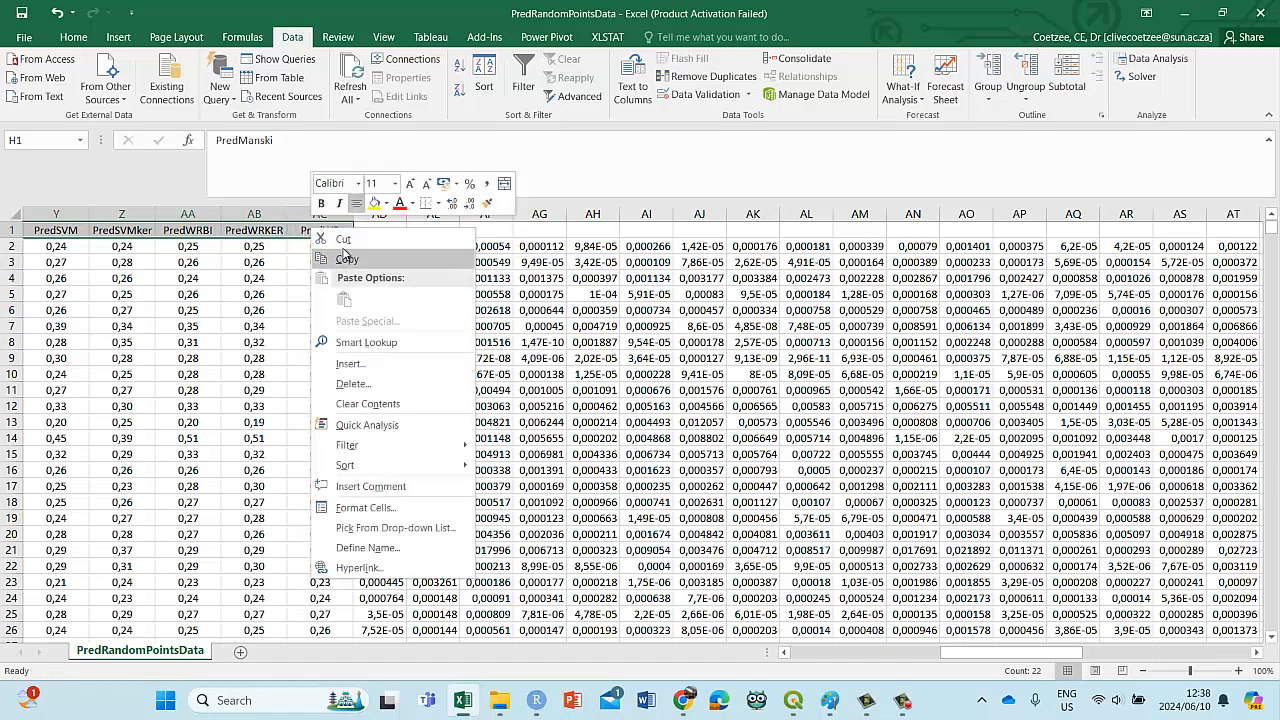
left_click(345, 258)
scroll(457, 243, "left", 10)
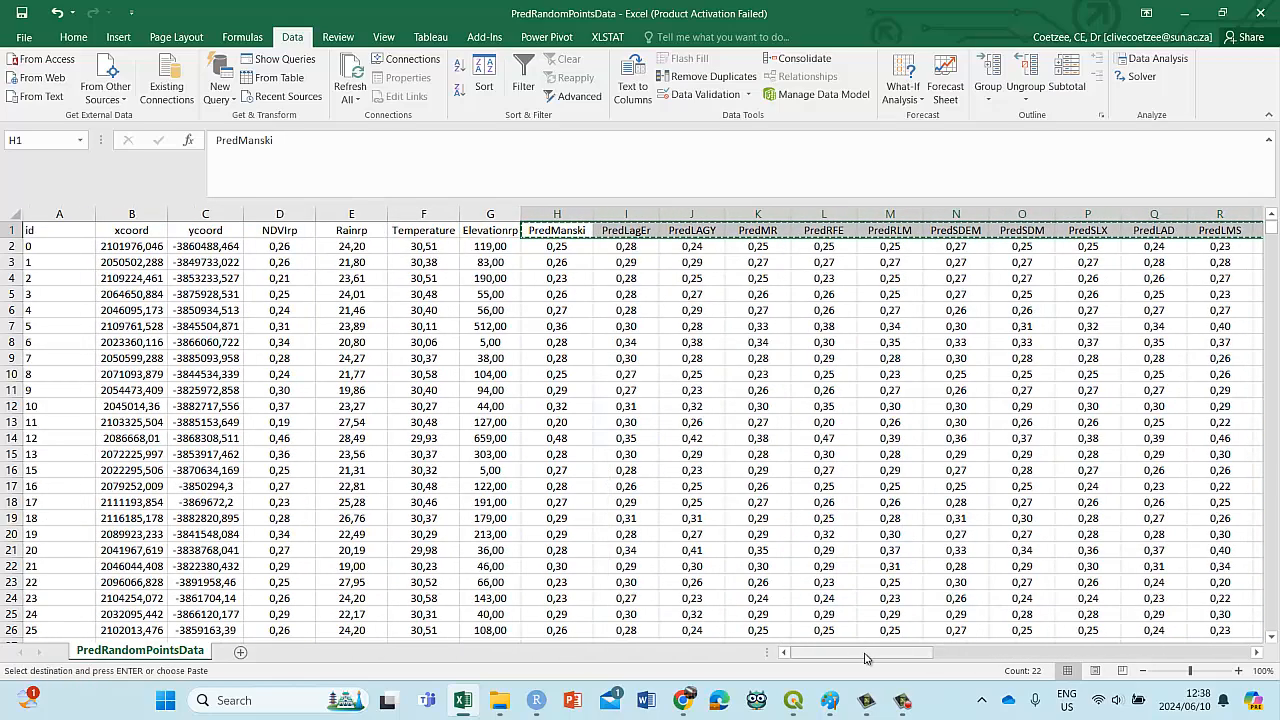
left_click_drag(866, 658, 1025, 671)
left_click(250, 231)
right_click(250, 231)
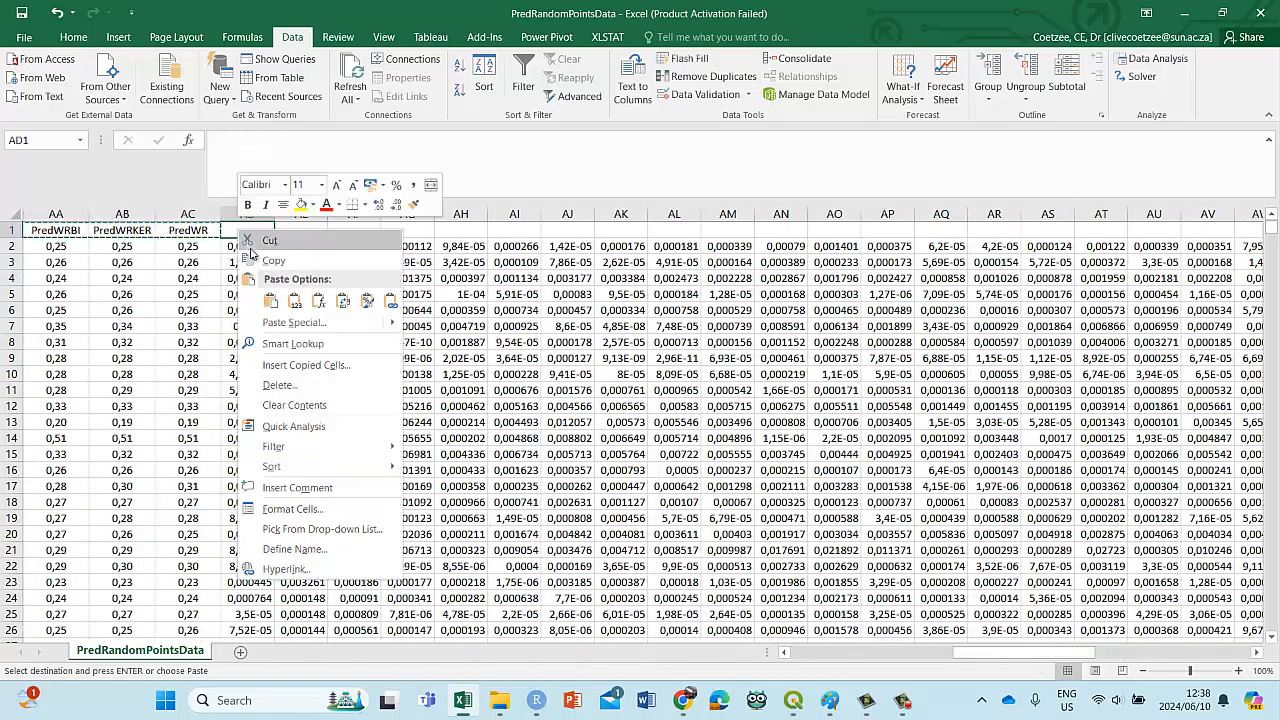
left_click(268, 300)
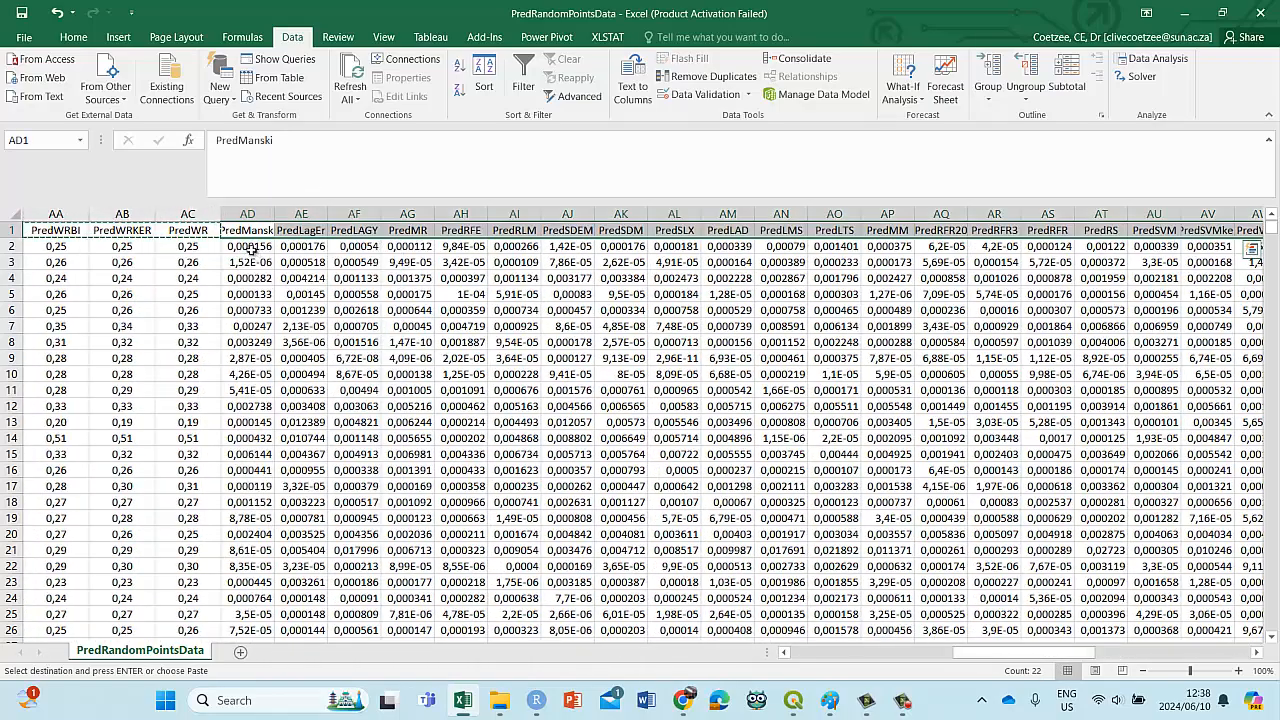
left_click(73, 37)
left_click(234, 90)
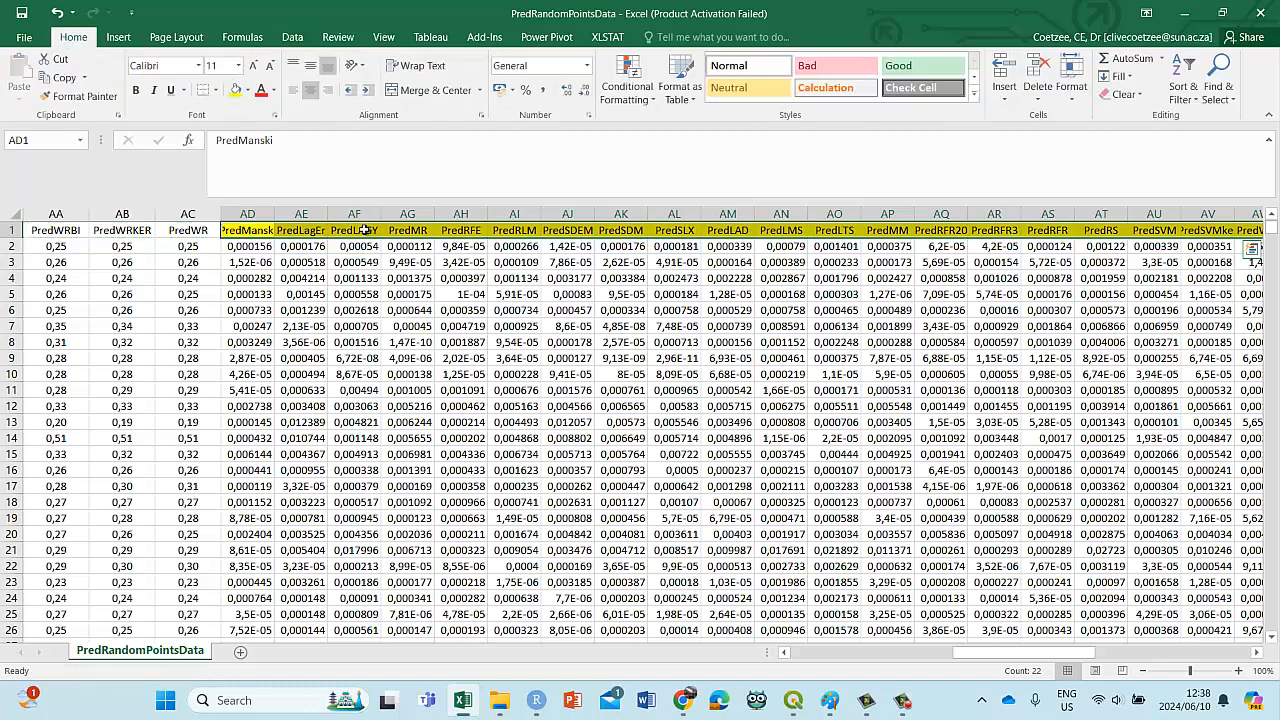
Step: Copy the yellow model headers above the absolute differences starting at AZ1 and recolour the pasted headers light orange
right_click(364, 228)
key("Escape")
key("ctrl+c")
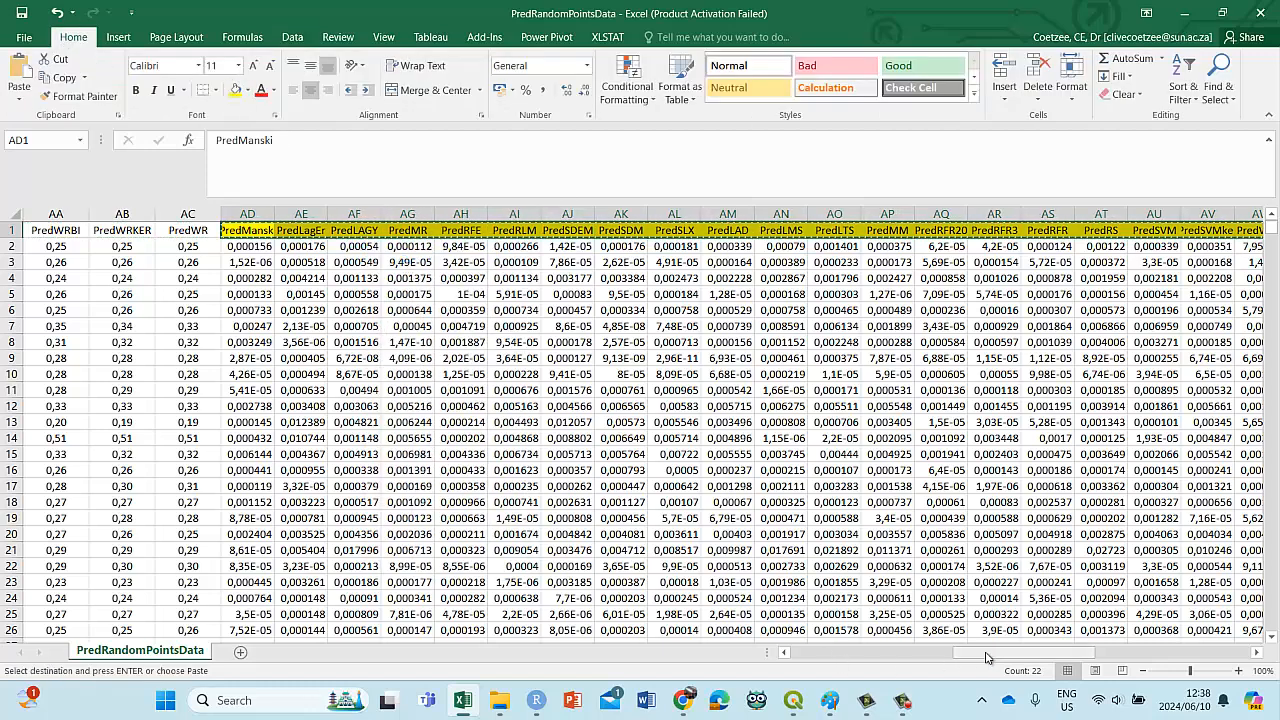
left_click_drag(993, 653, 1080, 662)
left_click(636, 229)
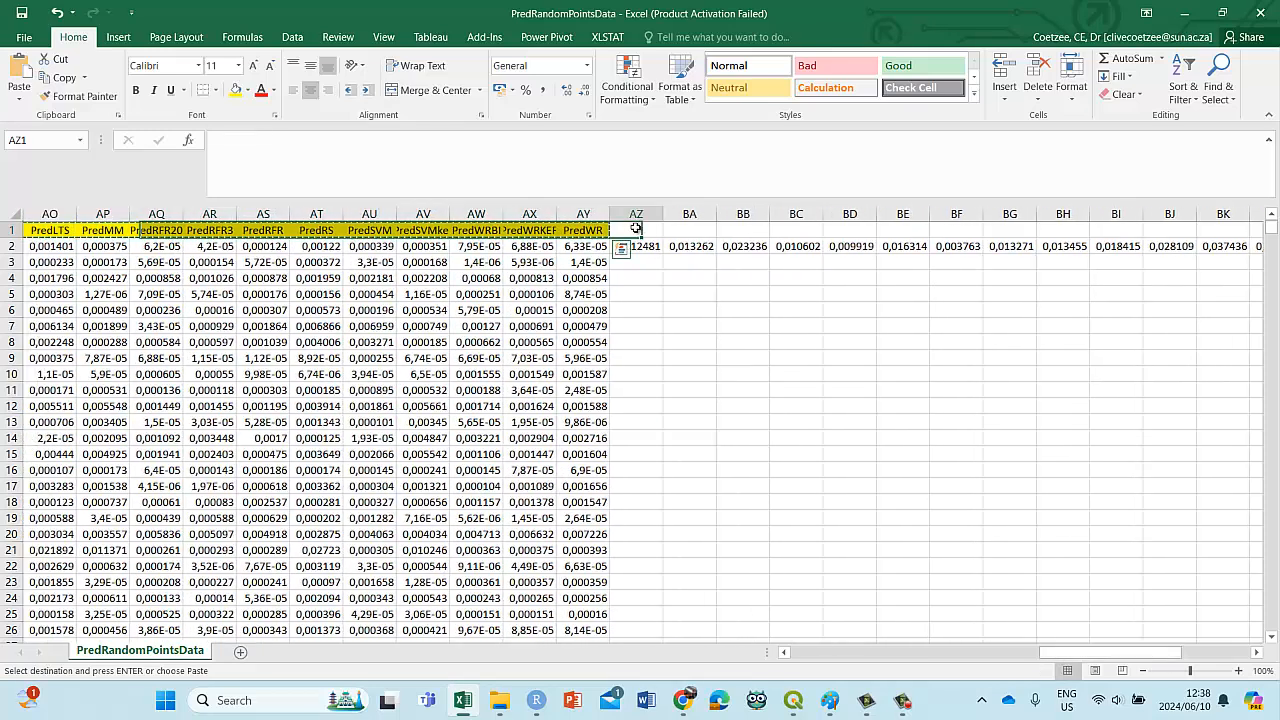
right_click(636, 229)
left_click(668, 302)
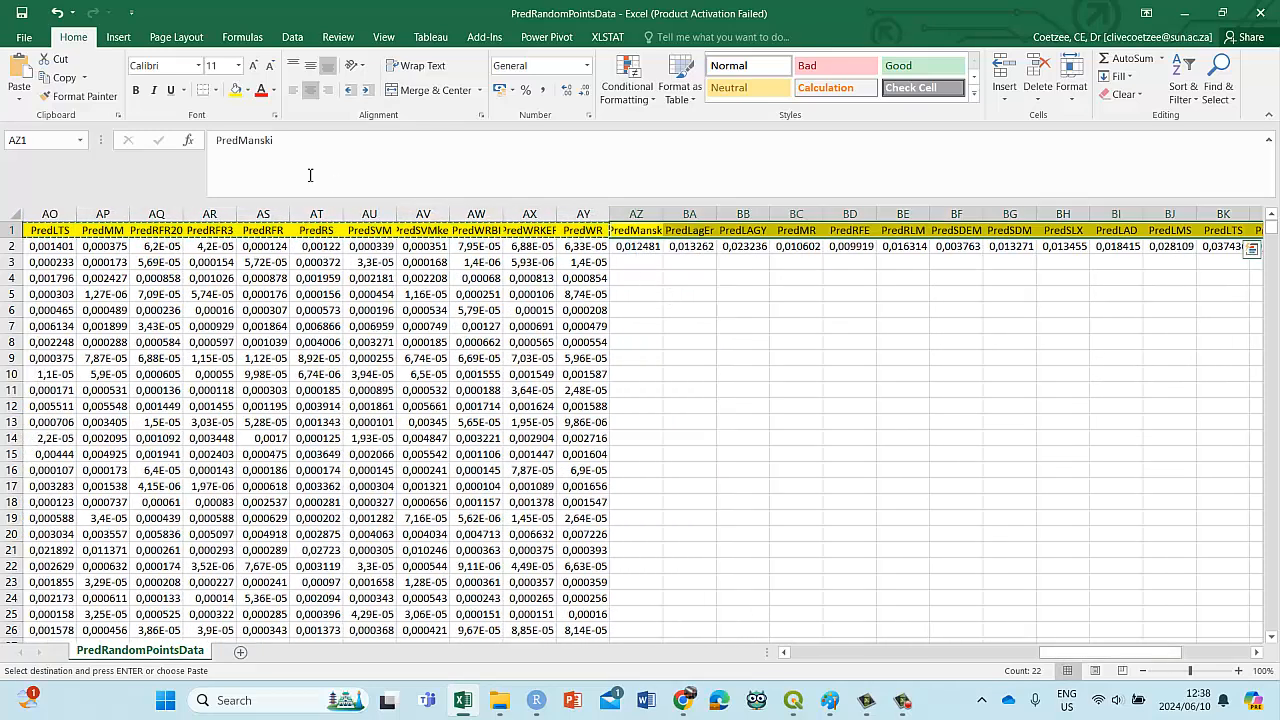
left_click(248, 93)
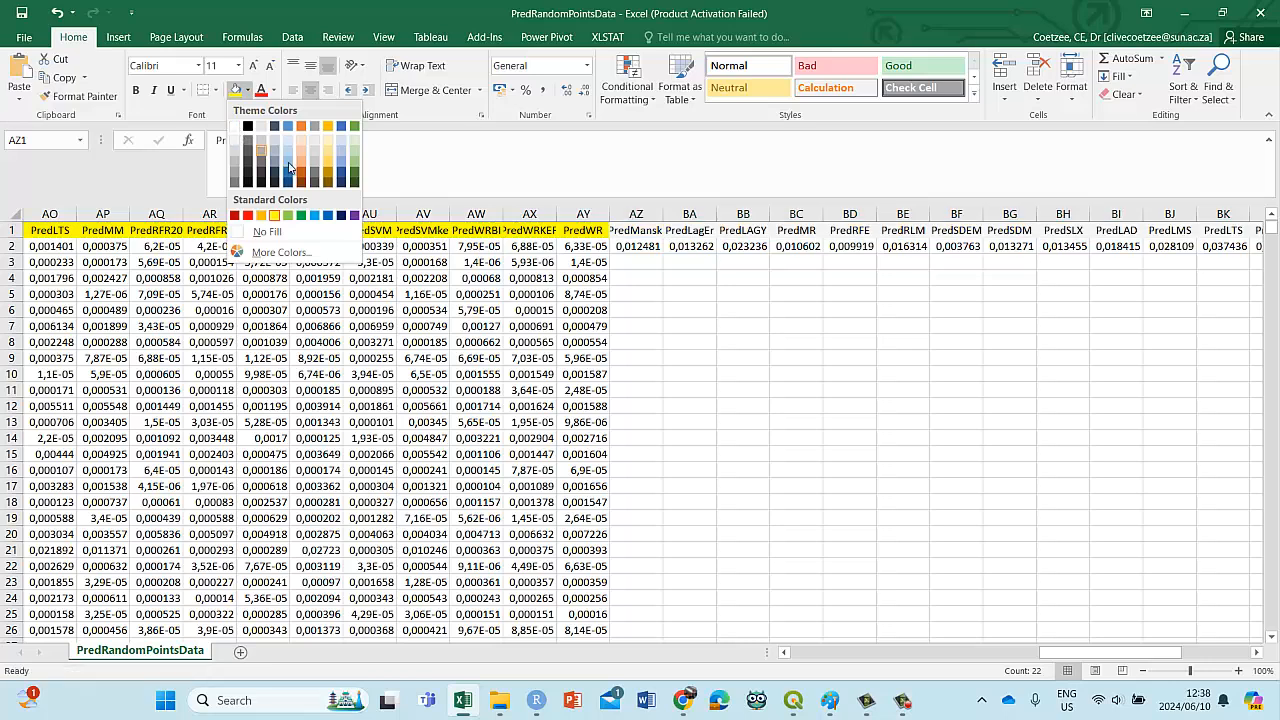
left_click(298, 166)
Step: Delete the surplus absolute difference formula in BV2, which has no model header
left_click_drag(1080, 665, 1150, 656)
left_click(1230, 246)
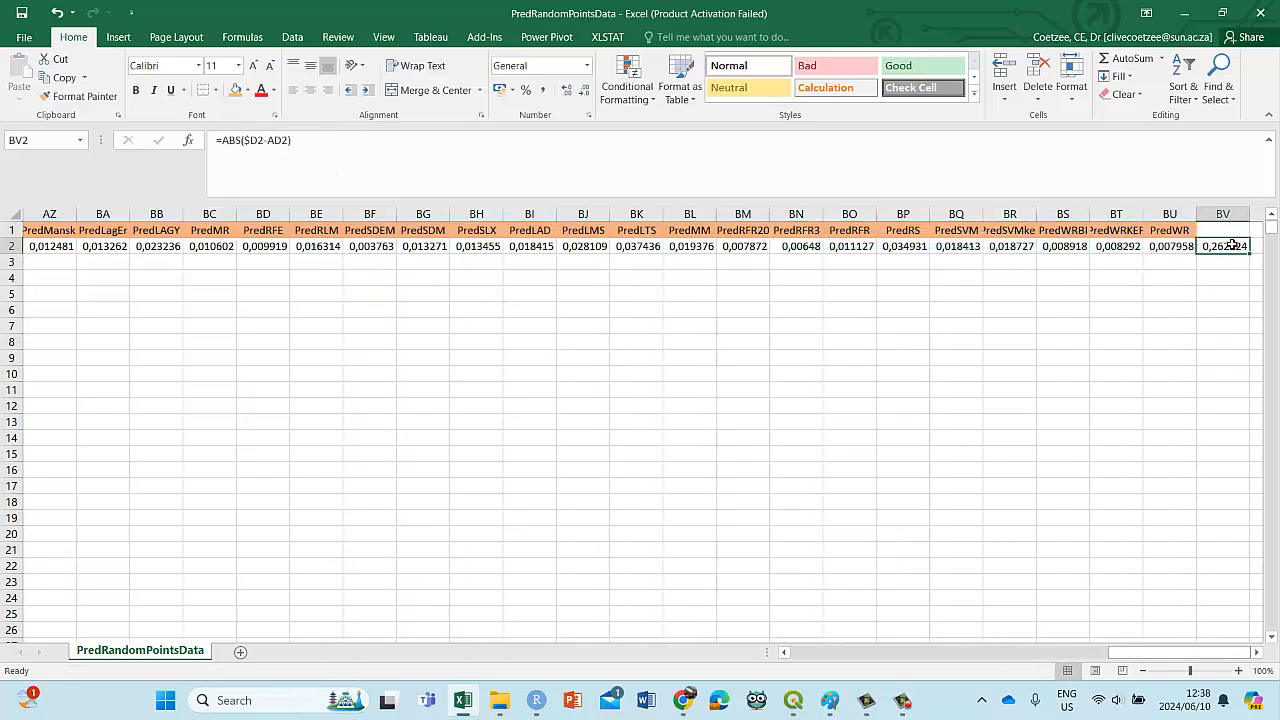
key("Delete")
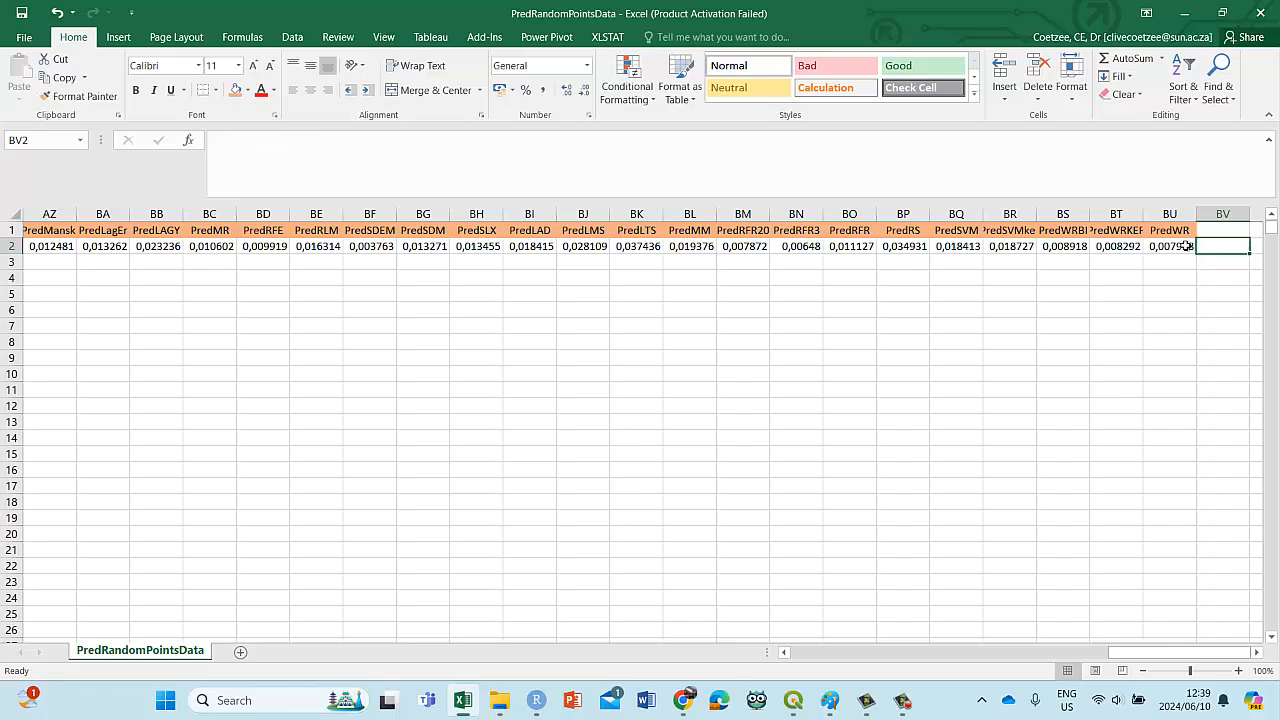
Step: Fill the absolute difference formulas in AZ2:BU2 down through all data rows
left_click_drag(1185, 246, 263, 250)
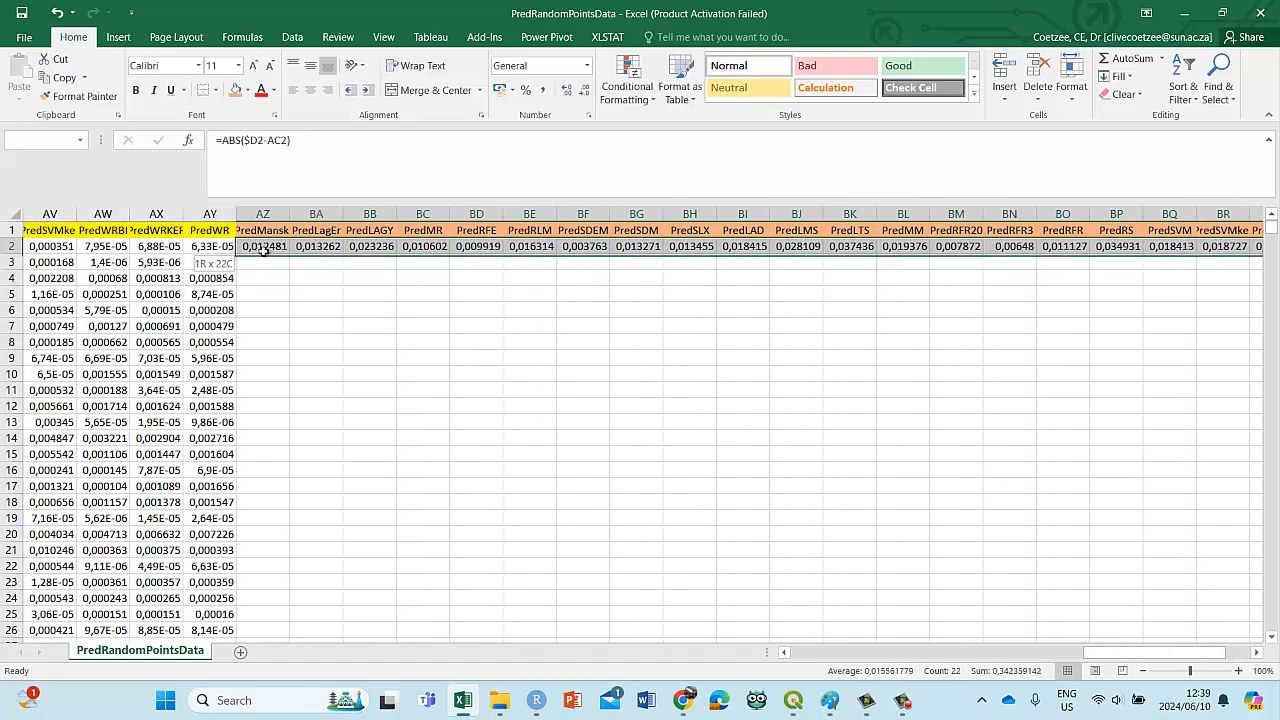
left_click_drag(1158, 654, 1250, 657)
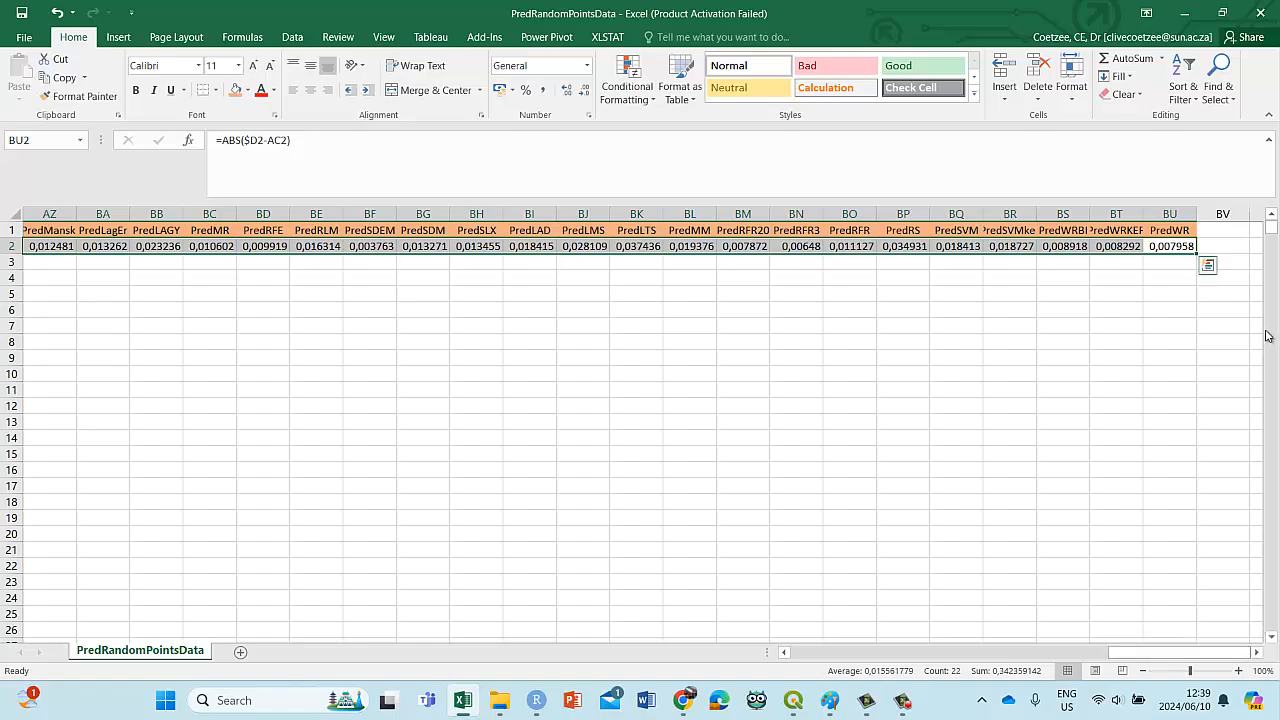
double_click(1197, 253)
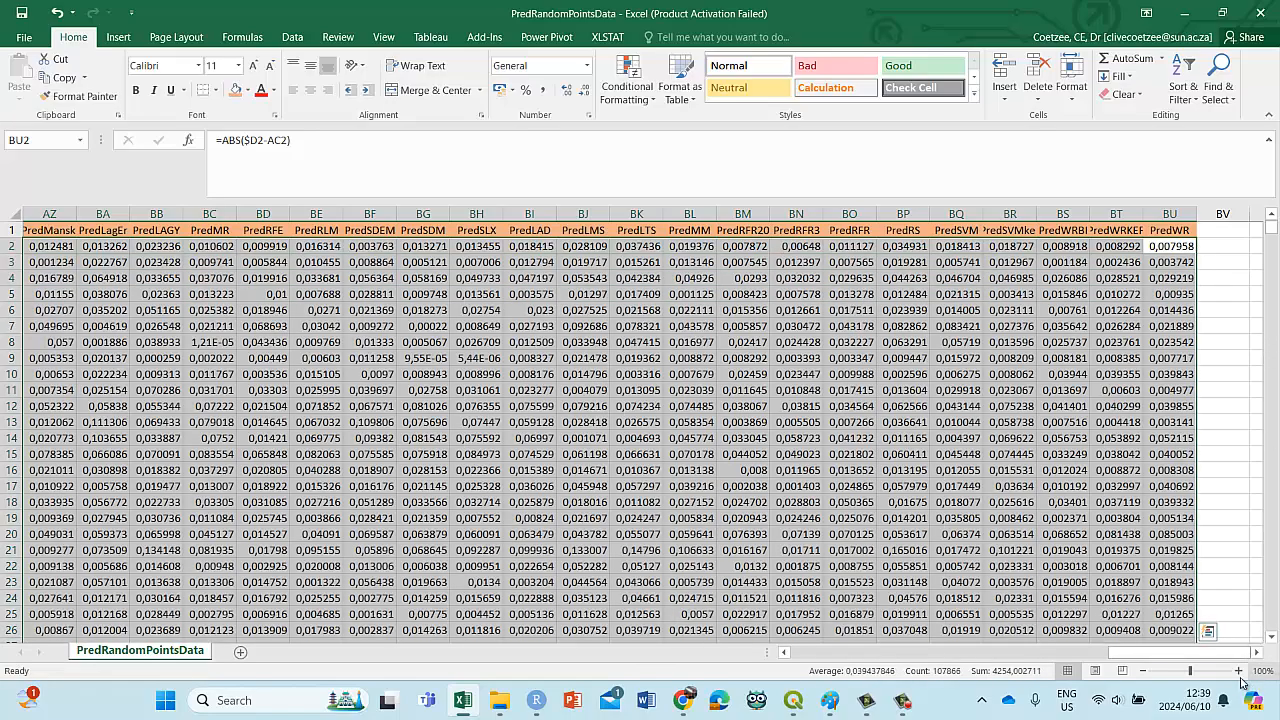
Step: Enter the formula =mean(AZ2:AZ4904) in H4908, below PredManski's RMSE, to average its absolute differences
left_click_drag(1218, 656, 963, 656)
left_click_drag(1271, 228, 1271, 622)
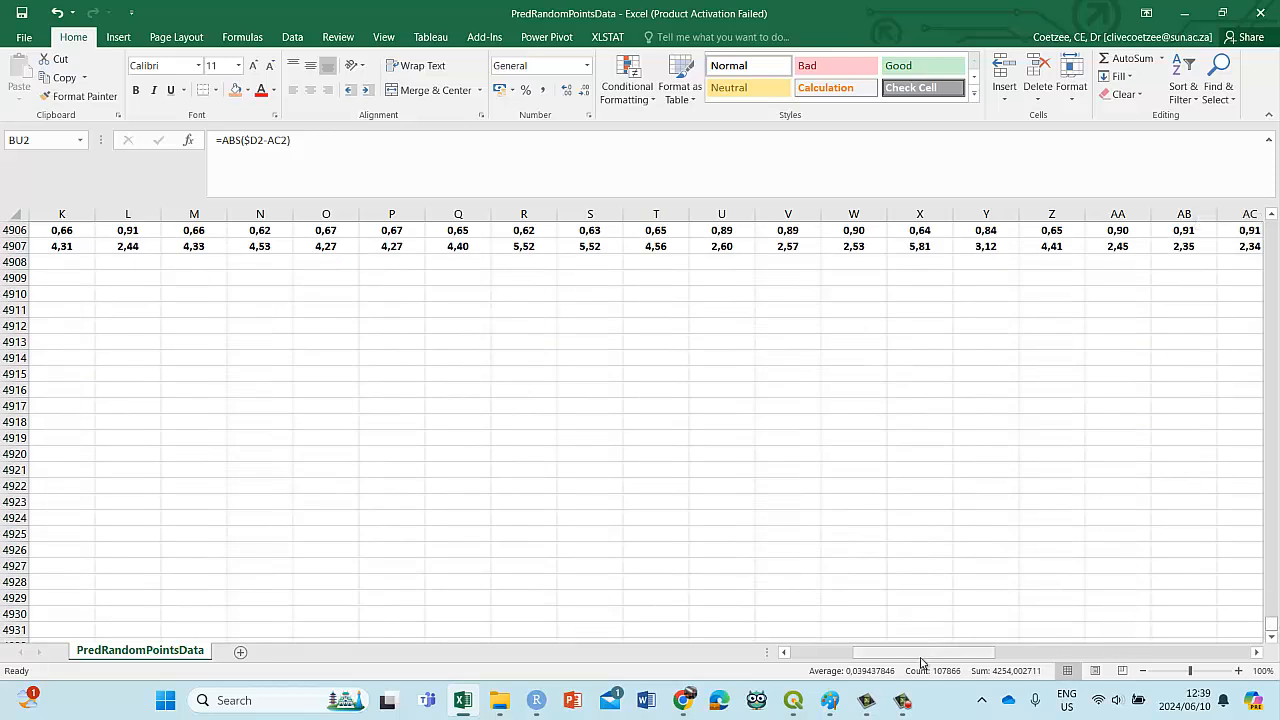
left_click_drag(863, 655, 800, 655)
left_click(590, 266)
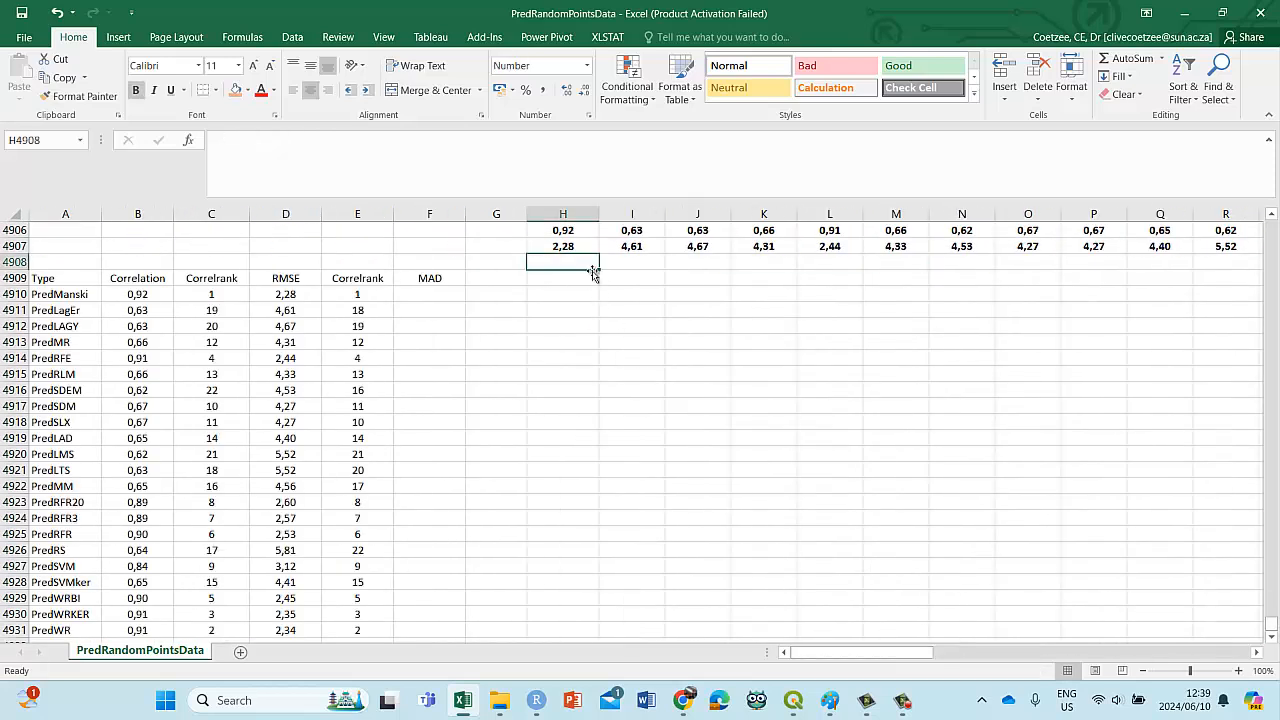
type("=")
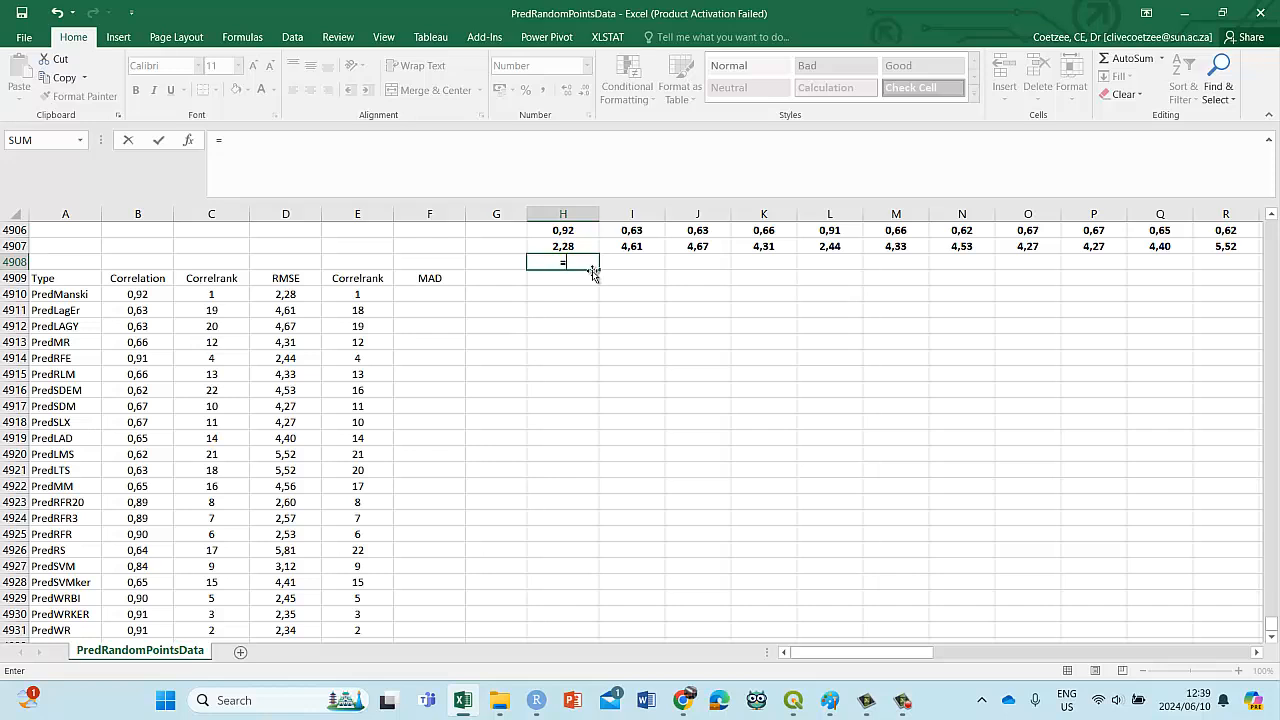
type("mean(")
left_click_drag(840, 655, 1117, 654)
scroll(700, 572, "up", 4)
left_click_drag(1274, 628, 1273, 224)
left_click_drag(1205, 658, 1110, 658)
left_click(848, 246)
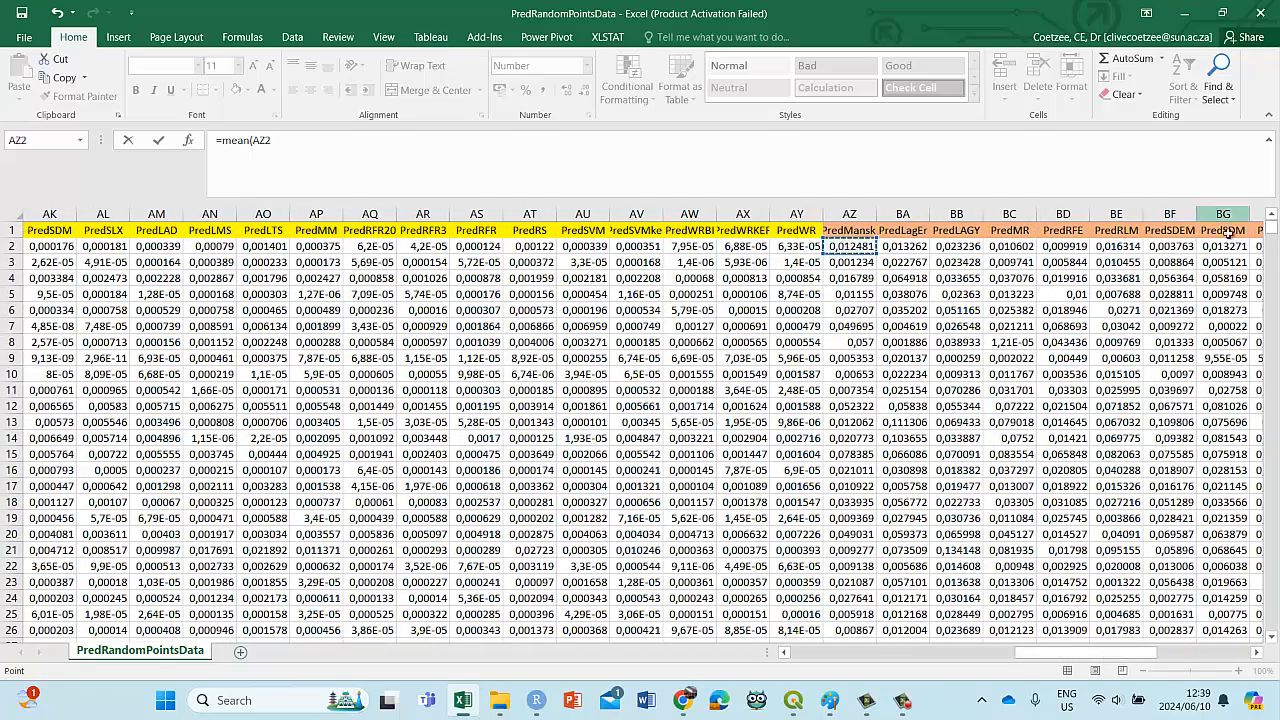
left_click_drag(1272, 232, 1240, 632)
scroll(1095, 520, "up", 4)
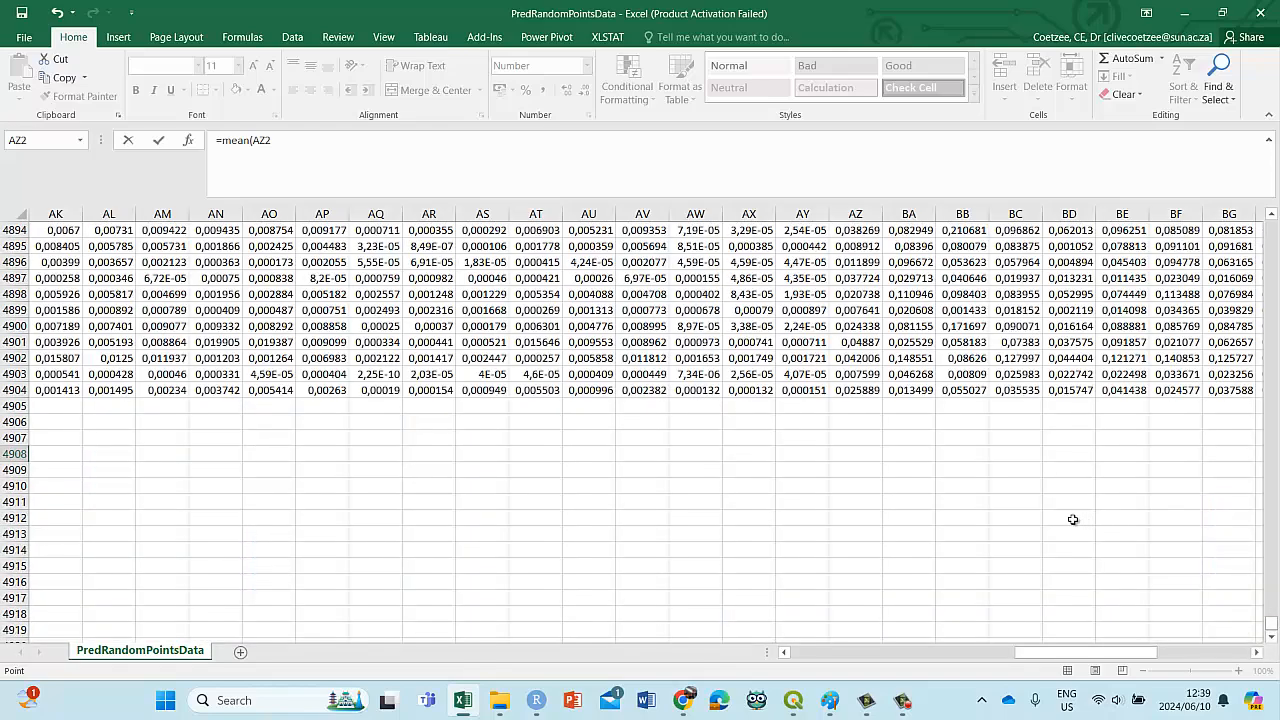
left_click(869, 392, "shift")
left_click_drag(1274, 618, 1272, 205)
left_click(367, 153)
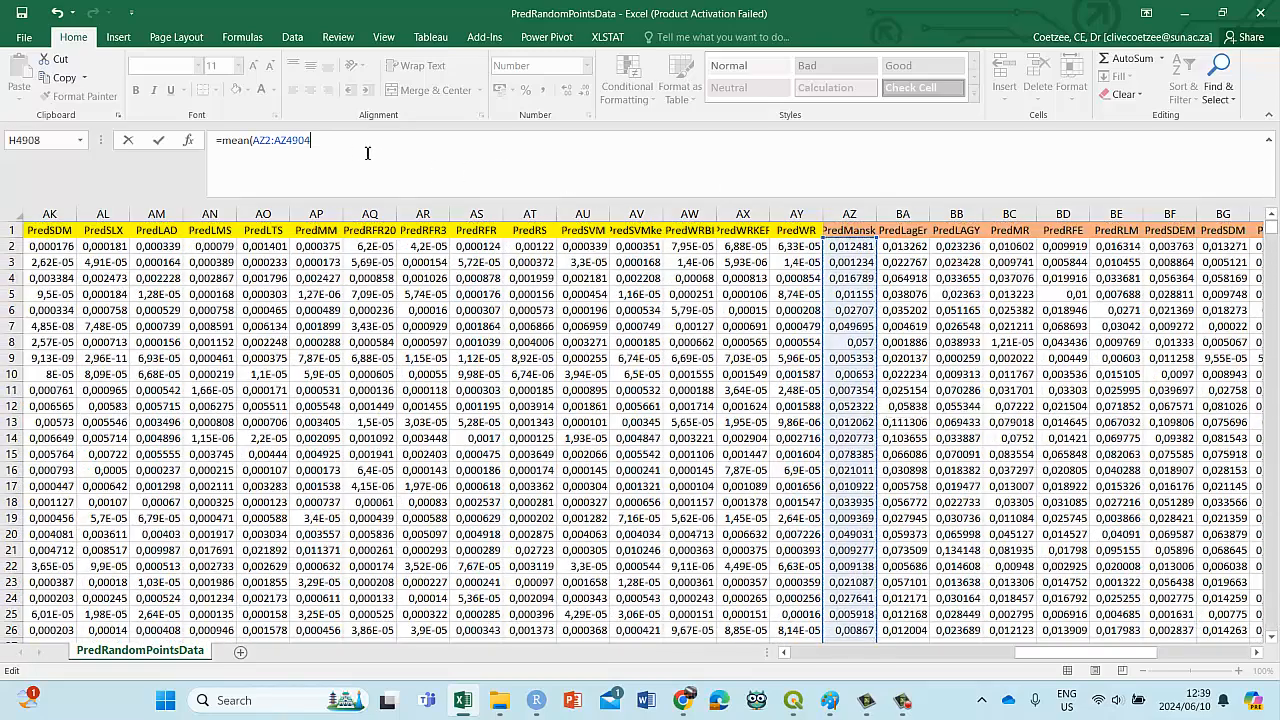
key("Return")
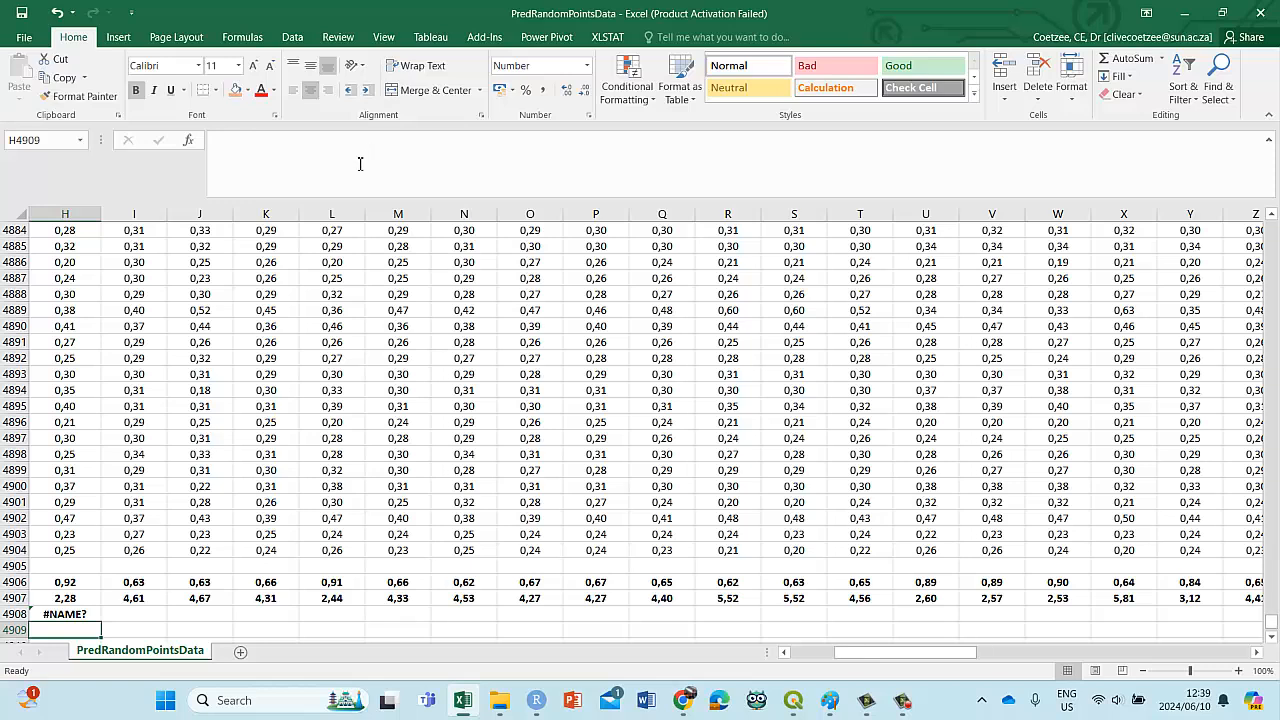
Step: Correct the function name in H4908 so the formula reads =AVERAGE(AZ2:AZ4904)
key("Up")
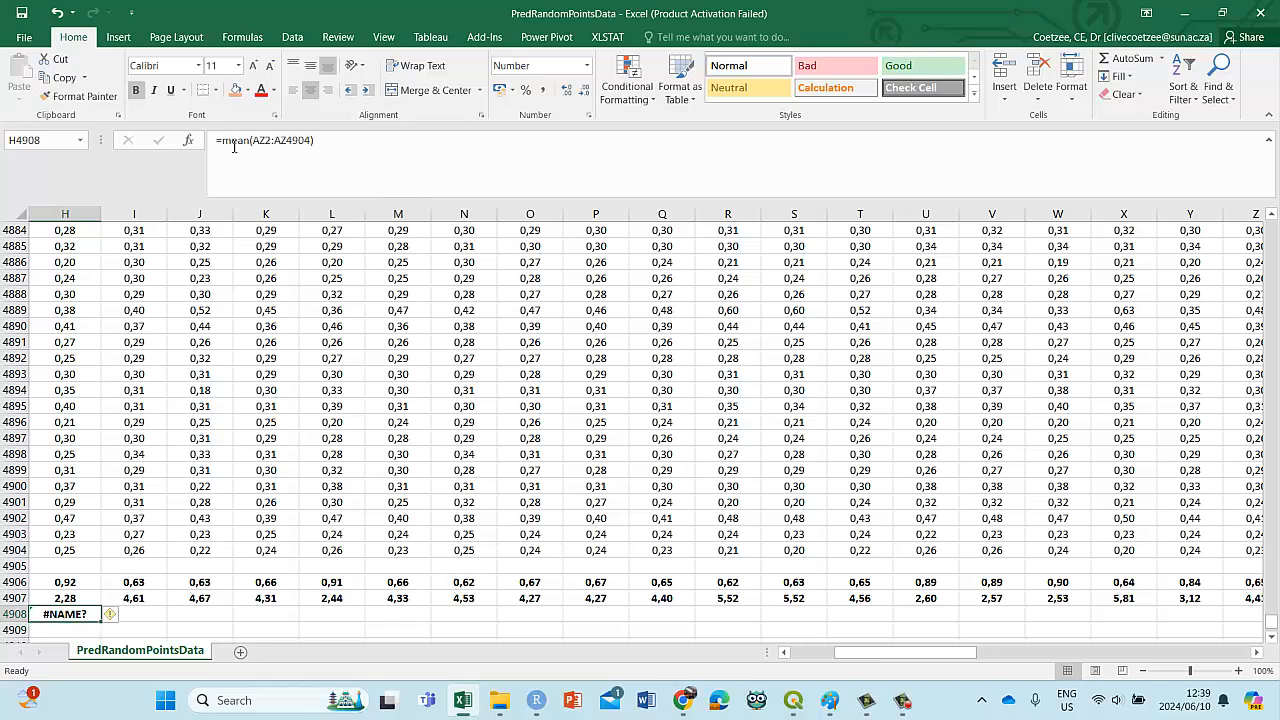
left_click(244, 140)
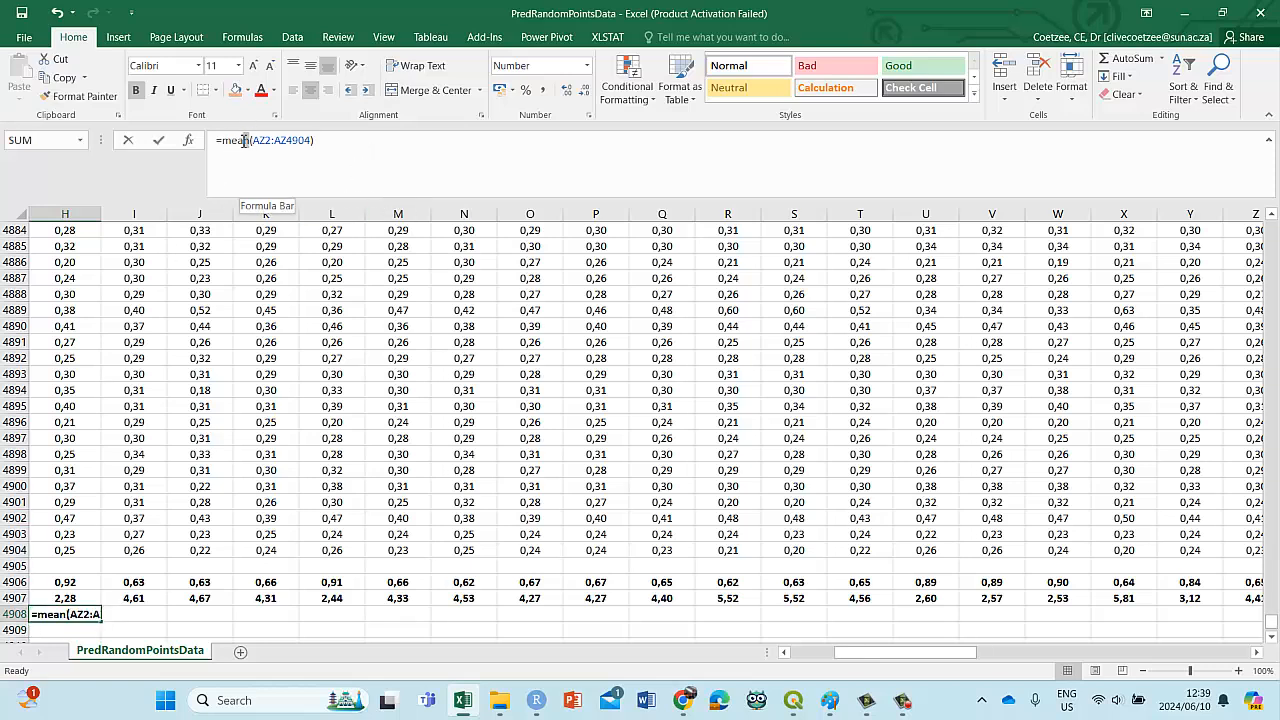
type("averge")
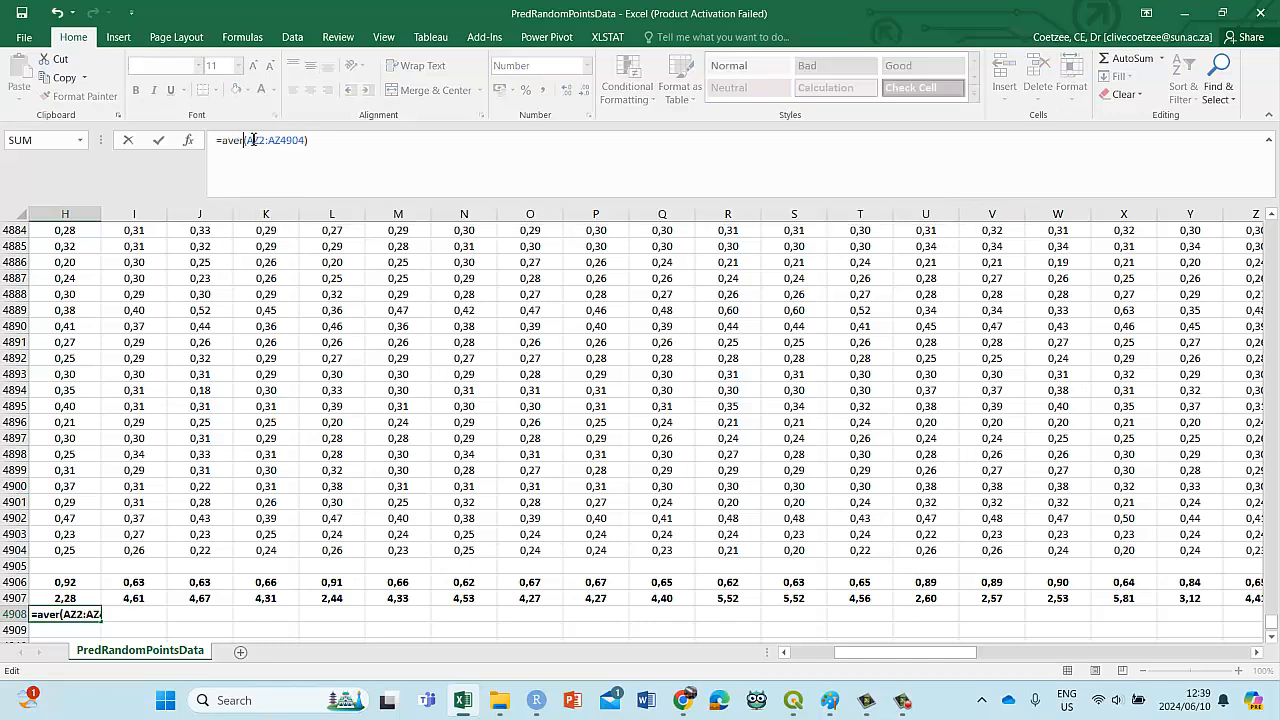
key("Return")
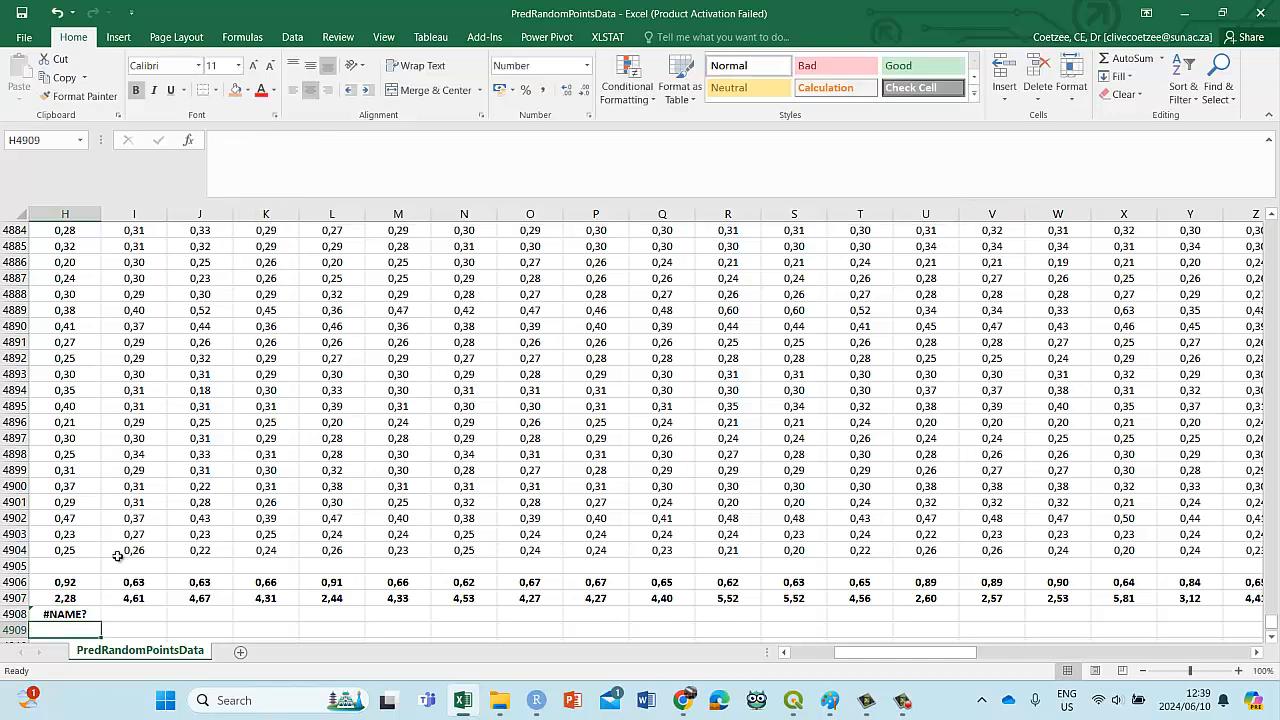
key("Up")
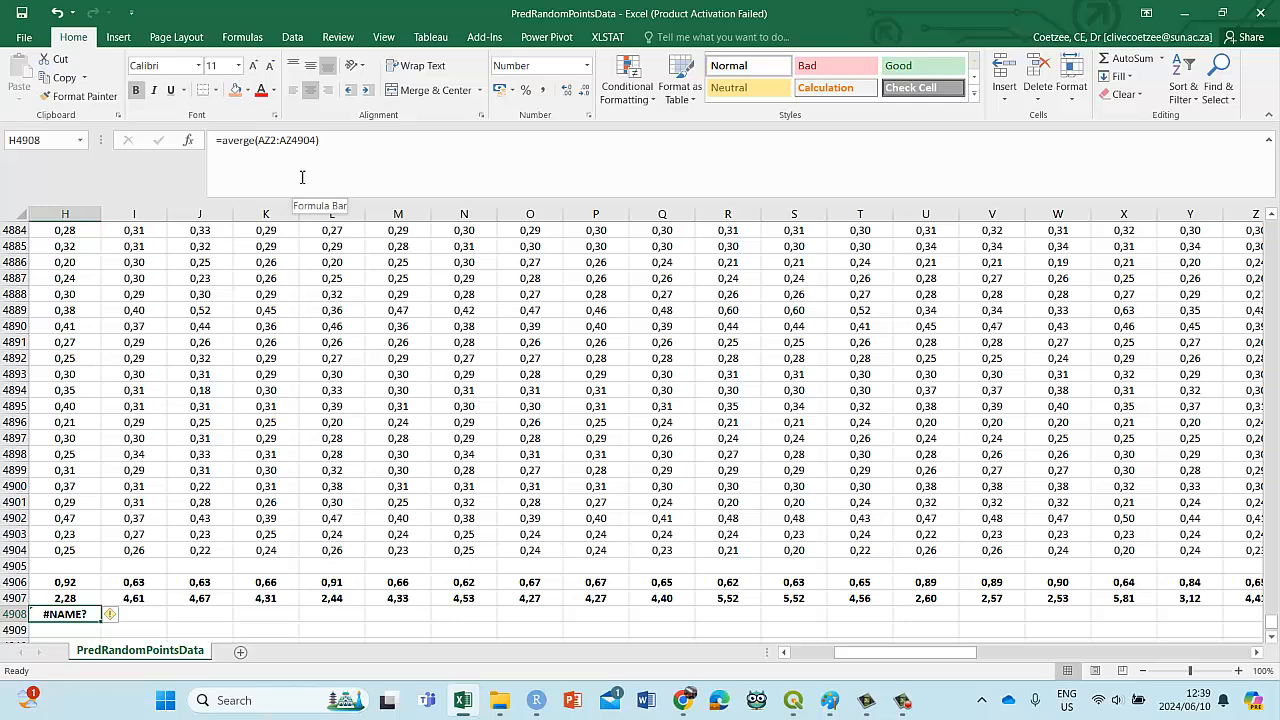
left_click(248, 141)
type("a")
key("Return")
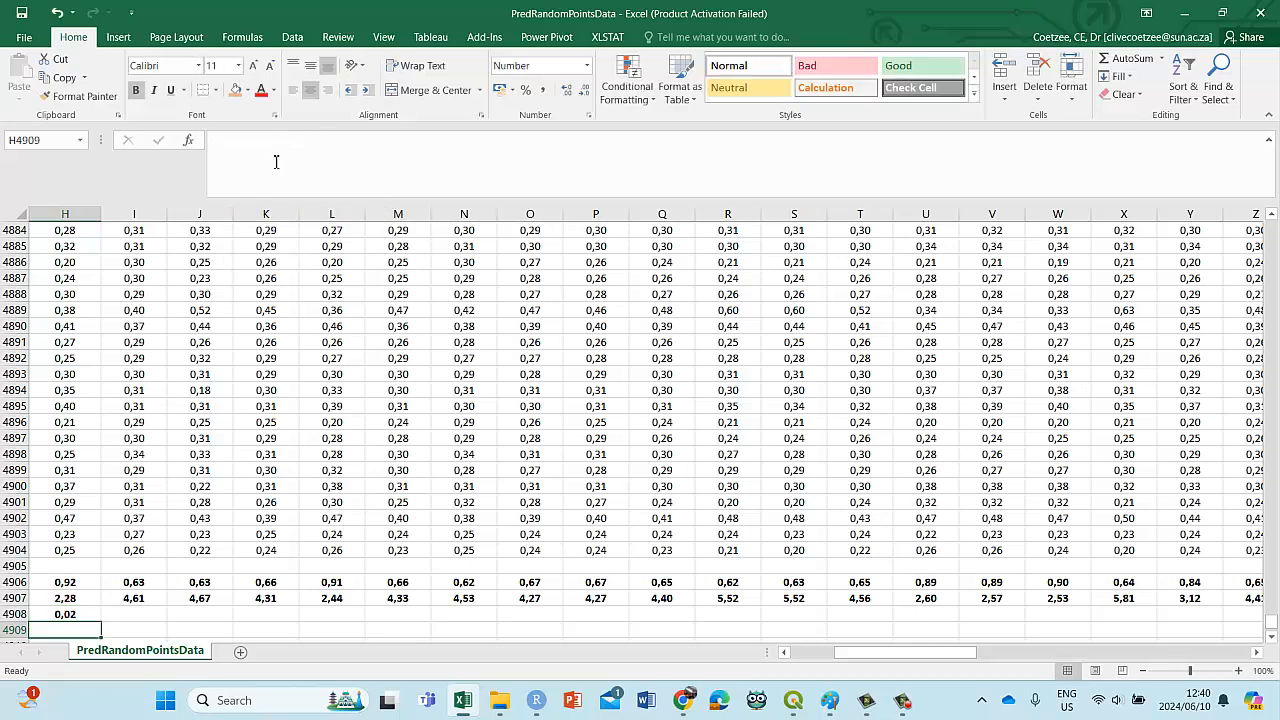
Step: Fill the average formula from H4908 across row 4908 to AC4908 for all models
left_click(95, 615)
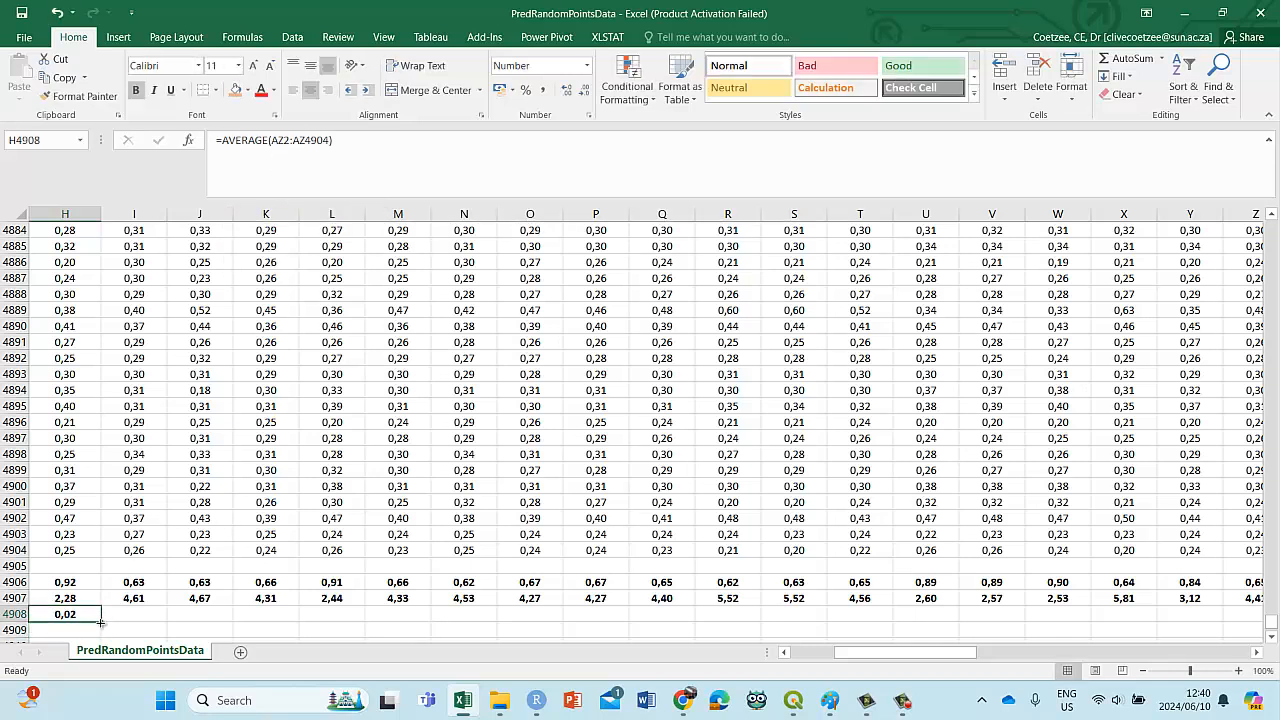
left_click_drag(101, 622, 1192, 642)
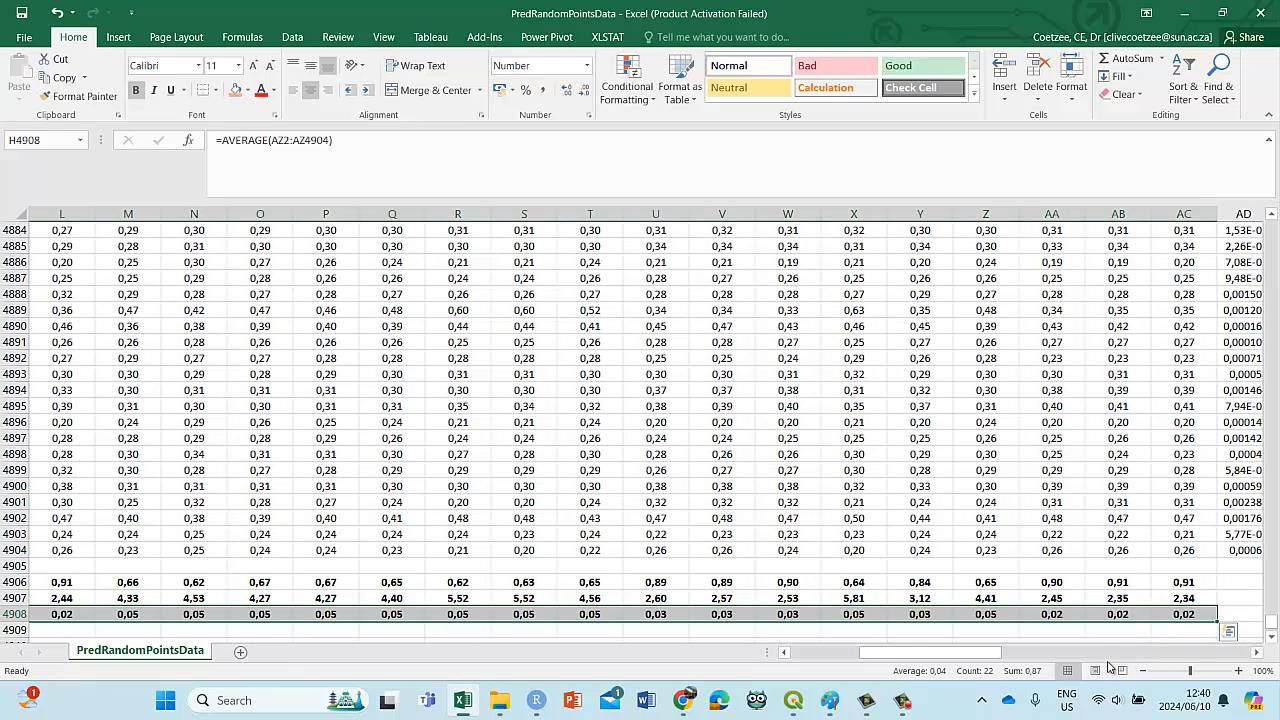
Step: Try to transpose H4908:AC4908 into the MAD cells F4910:F4931 as an array formula, and clear the entered formulas
left_click_drag(910, 660, 815, 656)
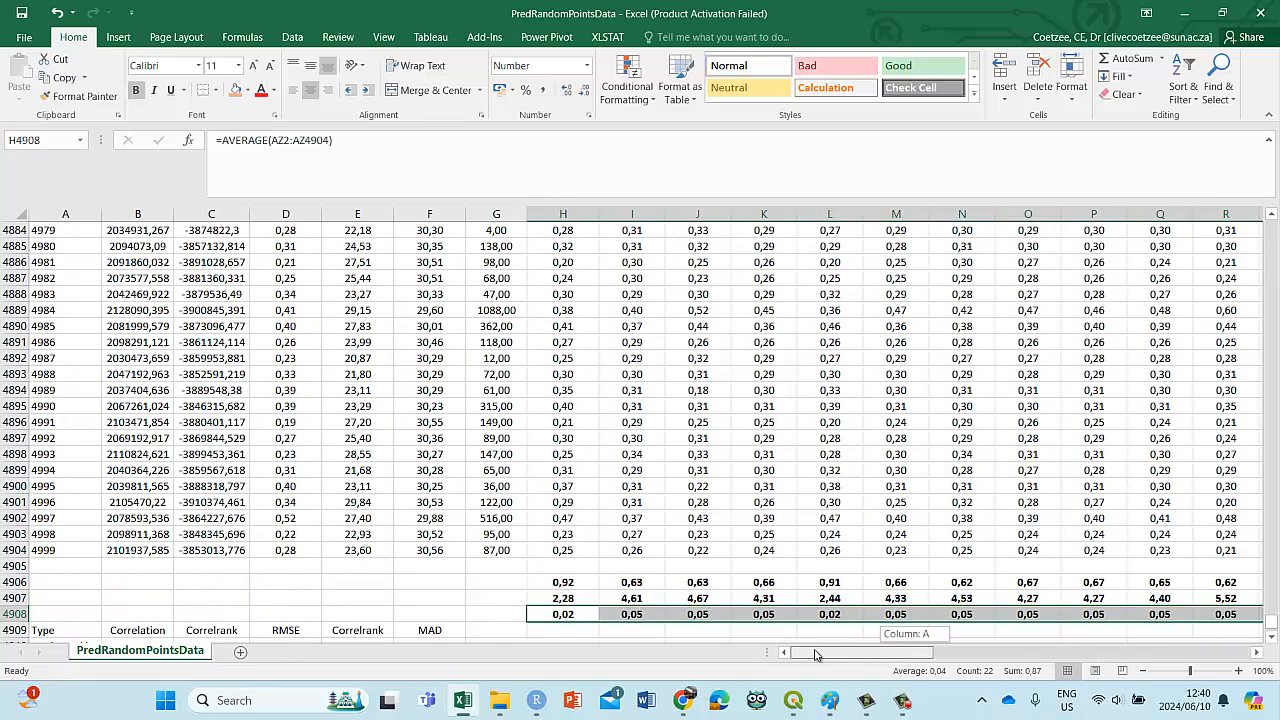
scroll(503, 576, "down", 3)
left_click(440, 505)
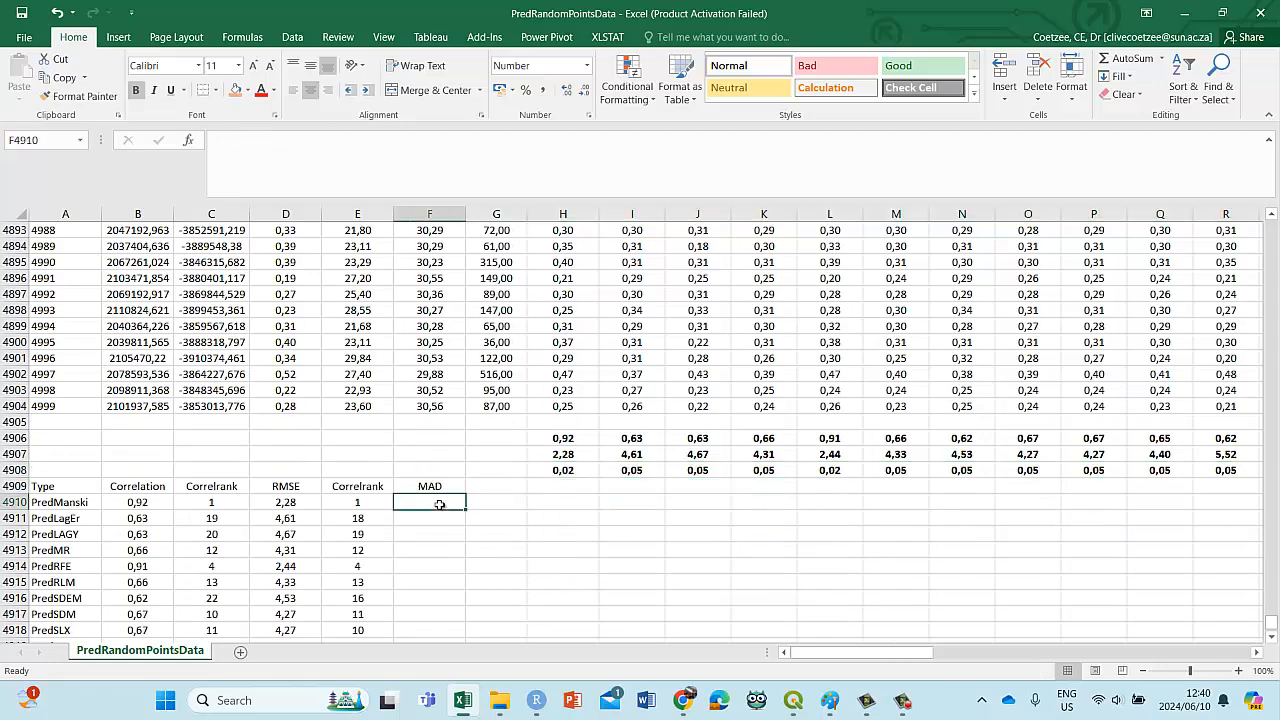
left_click_drag(442, 534, 415, 612)
type("=")
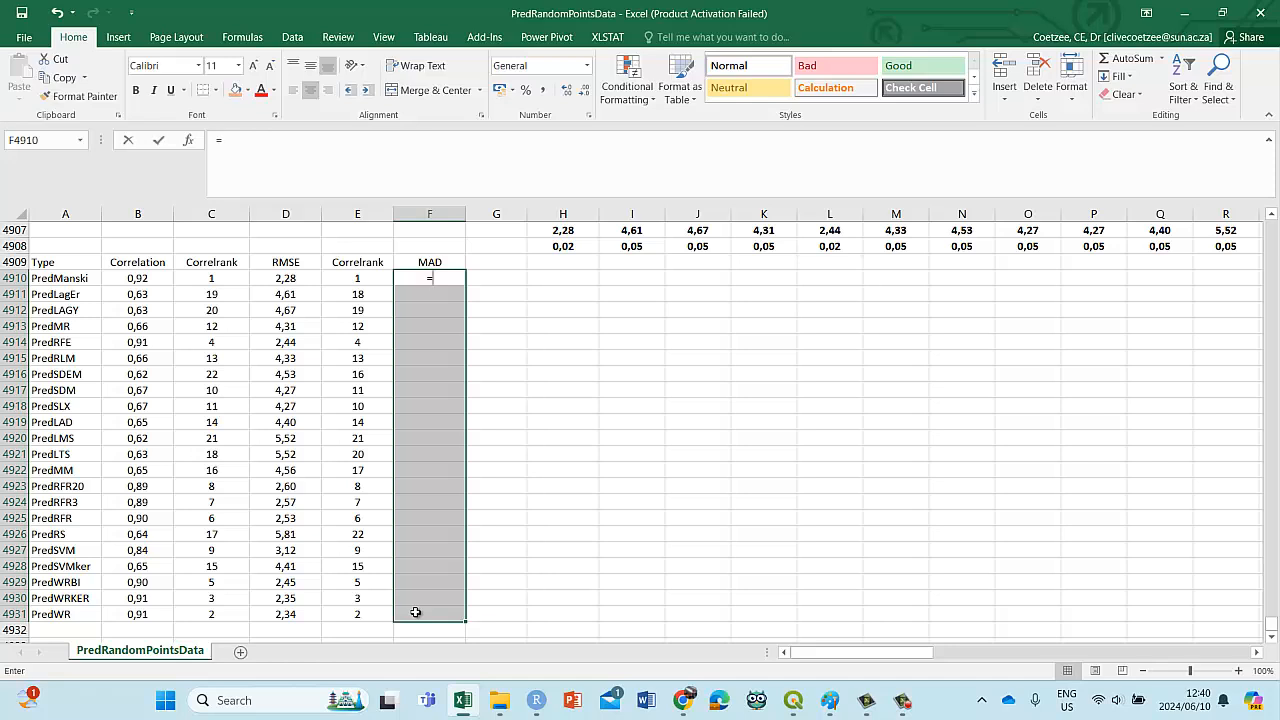
type("ytranspose")
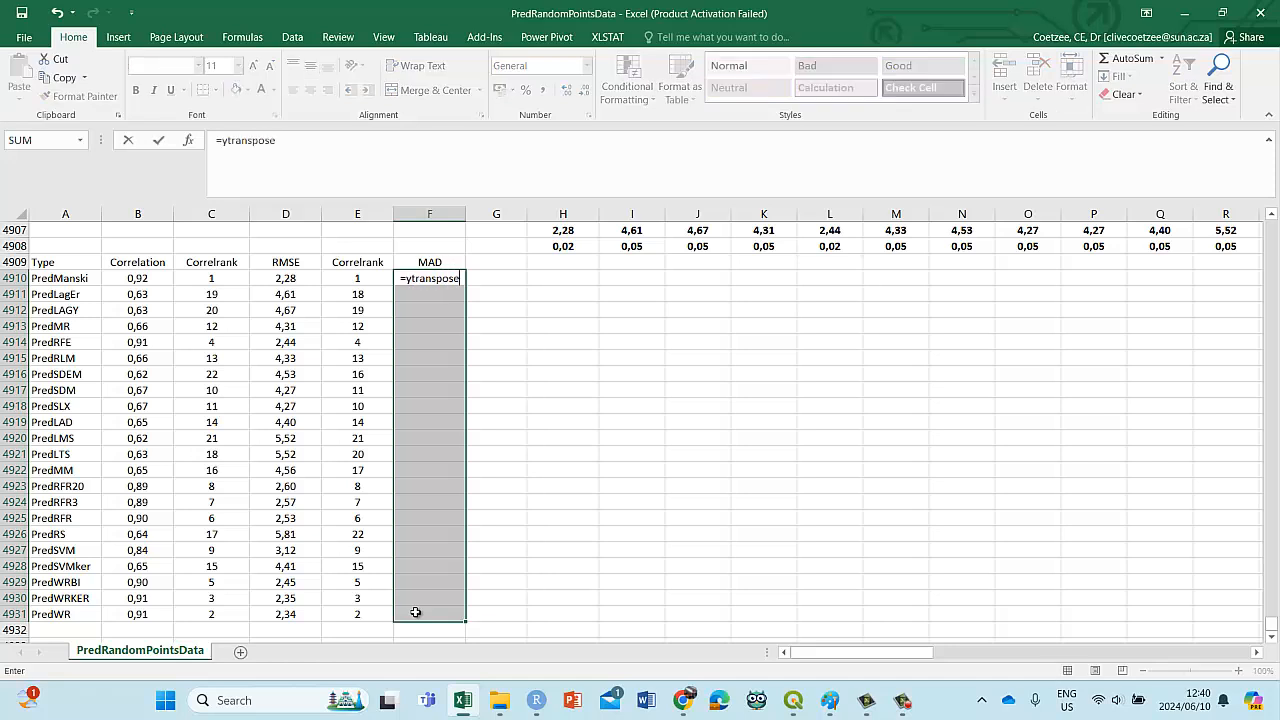
type("(")
key("BackSpace")
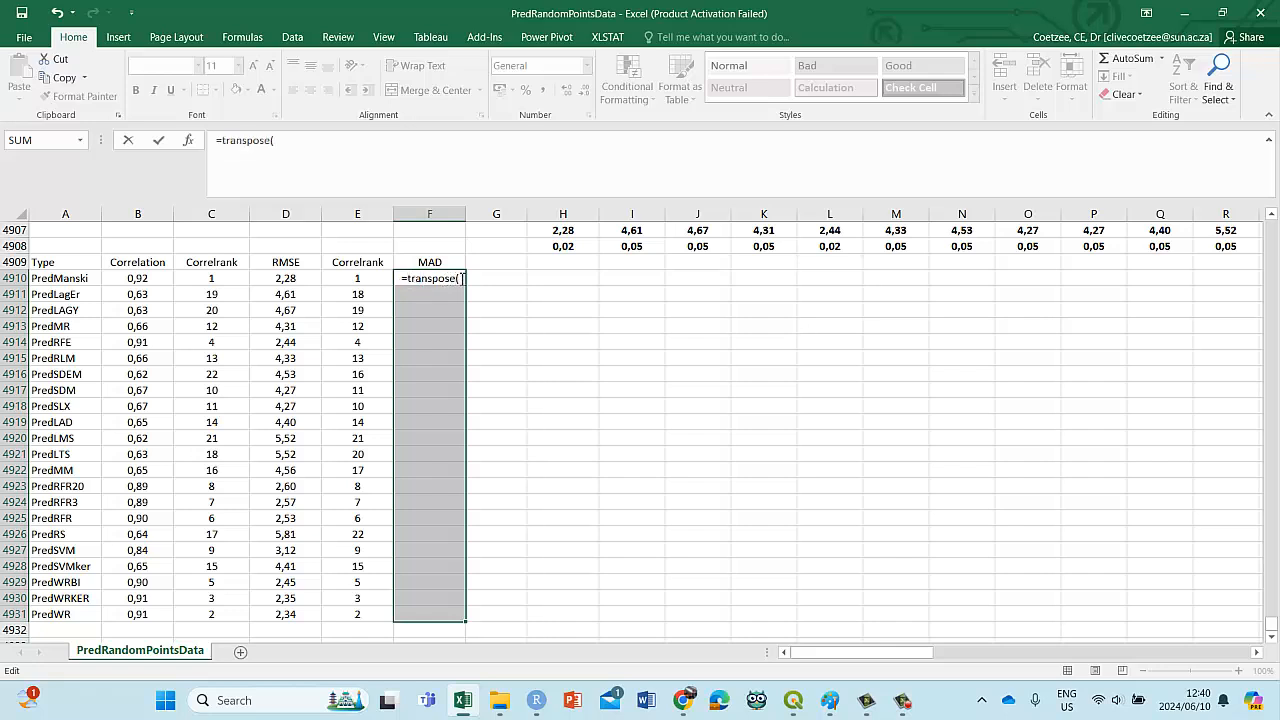
left_click(277, 142)
left_click(189, 142)
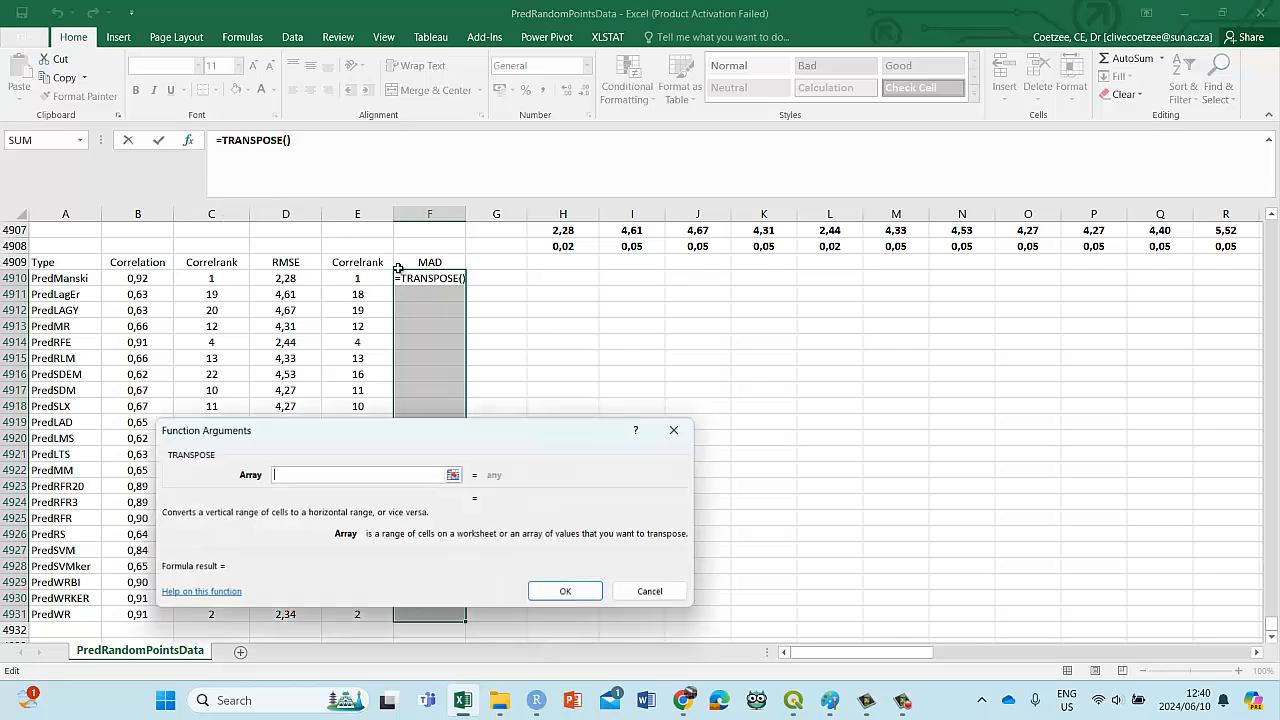
left_click(583, 244)
left_click_drag(583, 244, 1178, 249)
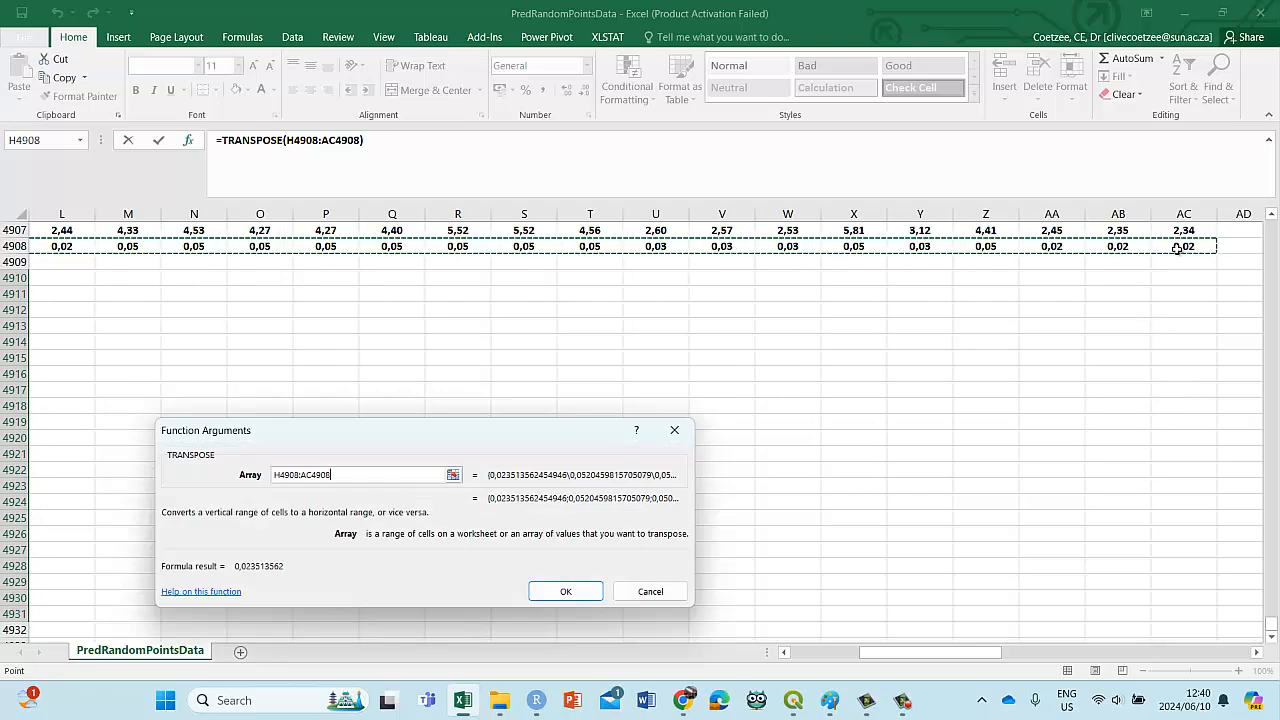
type(")")
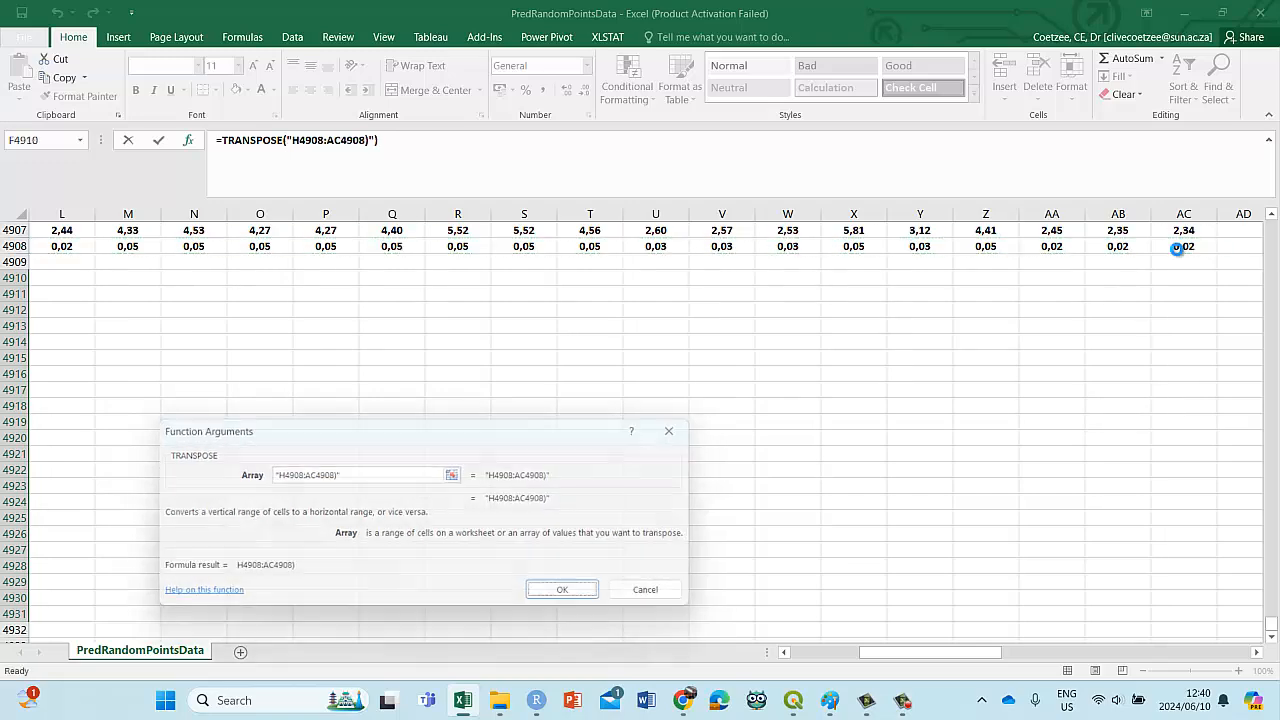
key("ctrl+shift+Return")
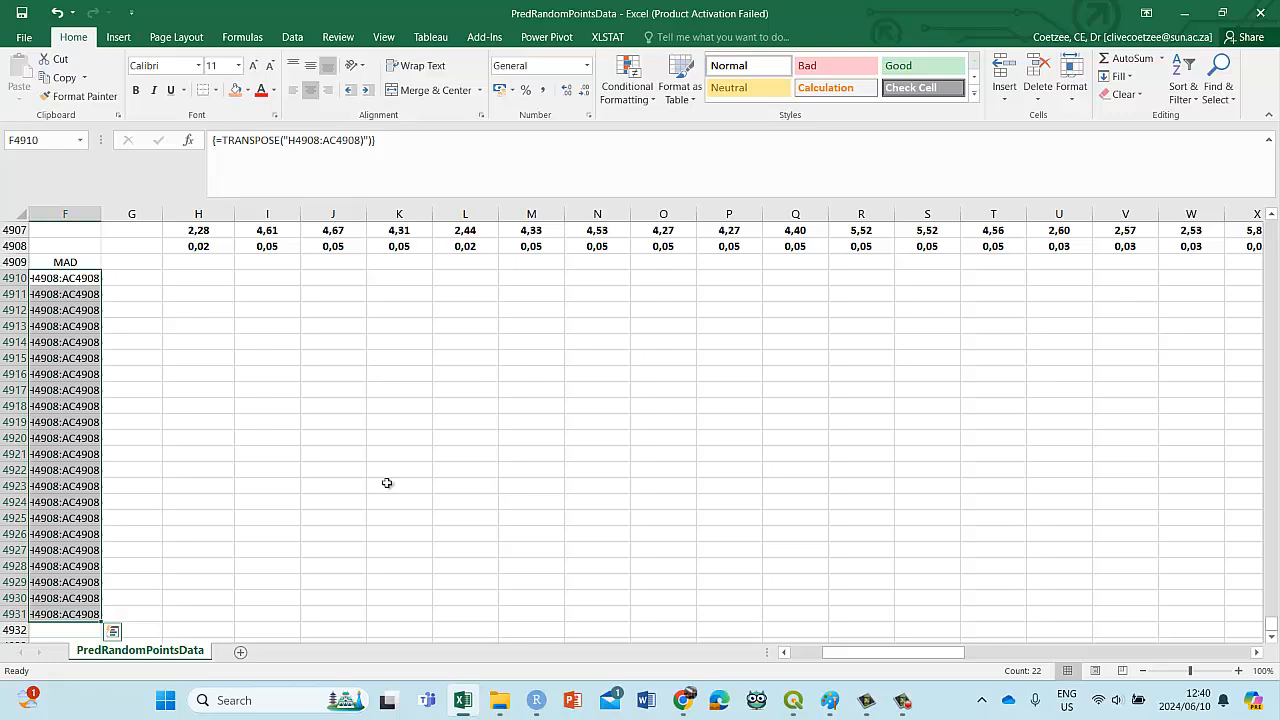
key("Delete")
Step: Copy the cell format of the RMSE value in D4910 onto the MAD cells F4910:F4931
left_click_drag(905, 660, 867, 660)
left_click(606, 490)
left_click(371, 281)
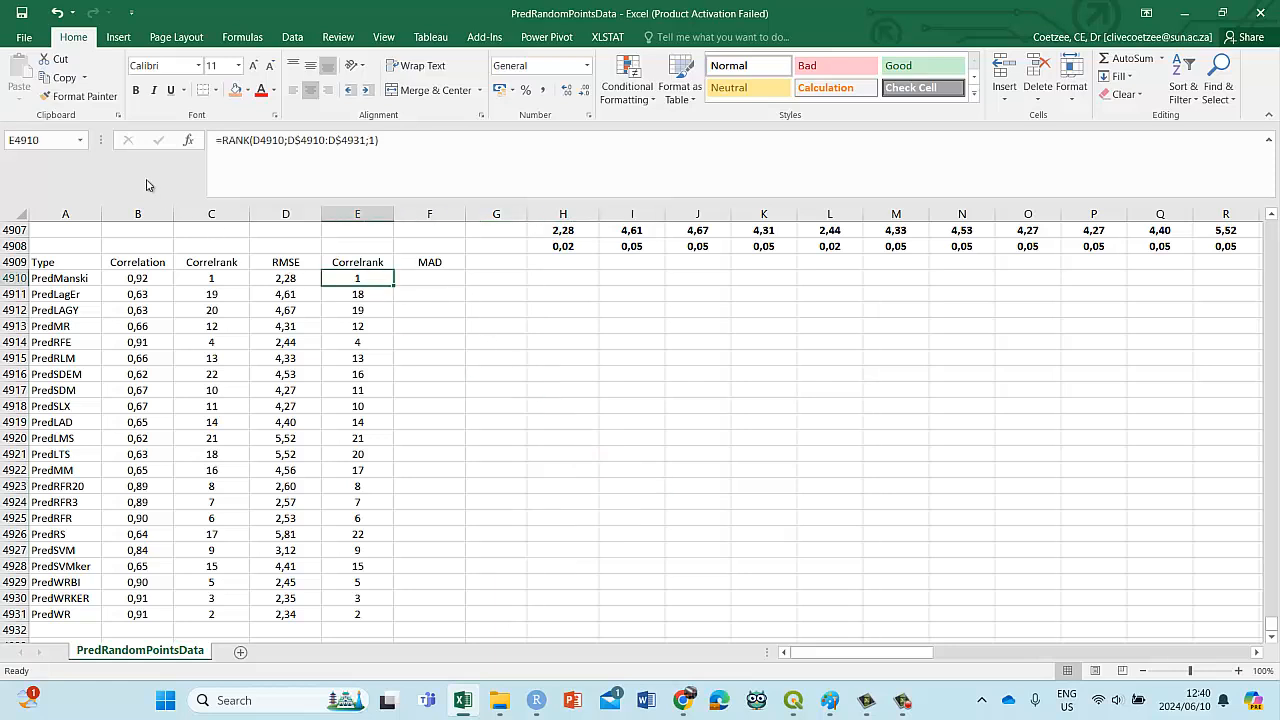
left_click(80, 96)
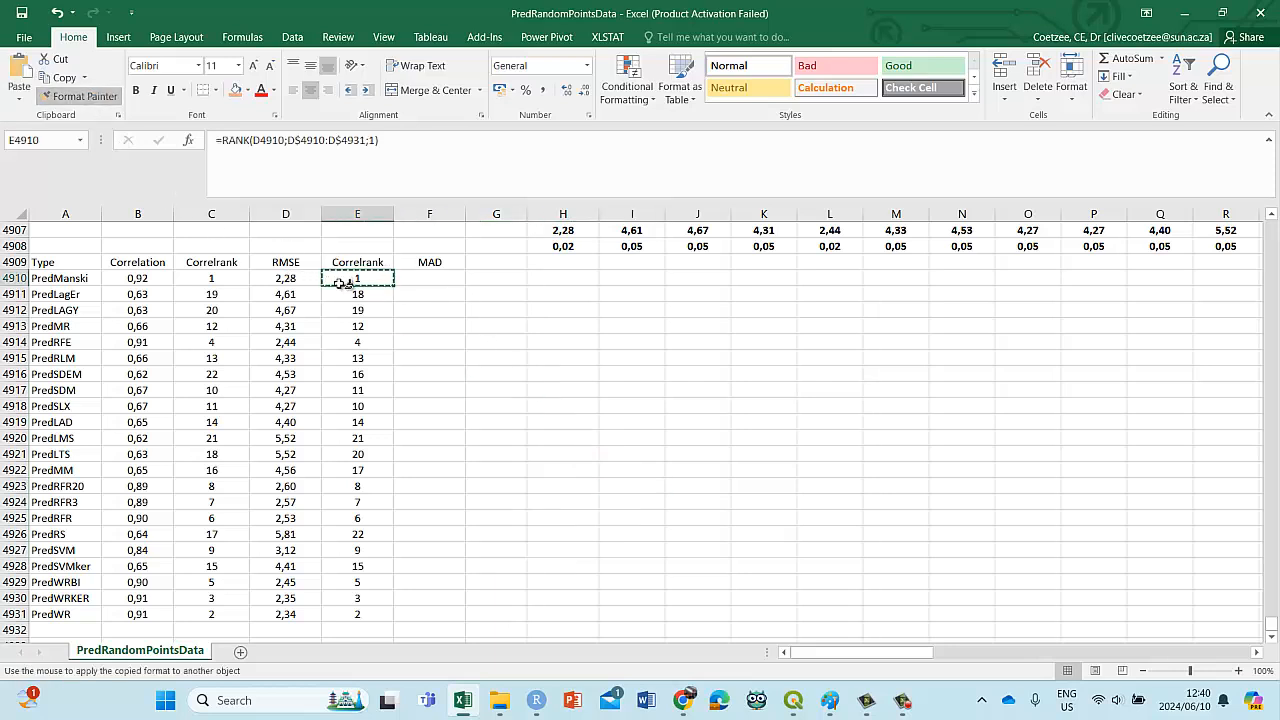
left_click(305, 278)
left_click(107, 97)
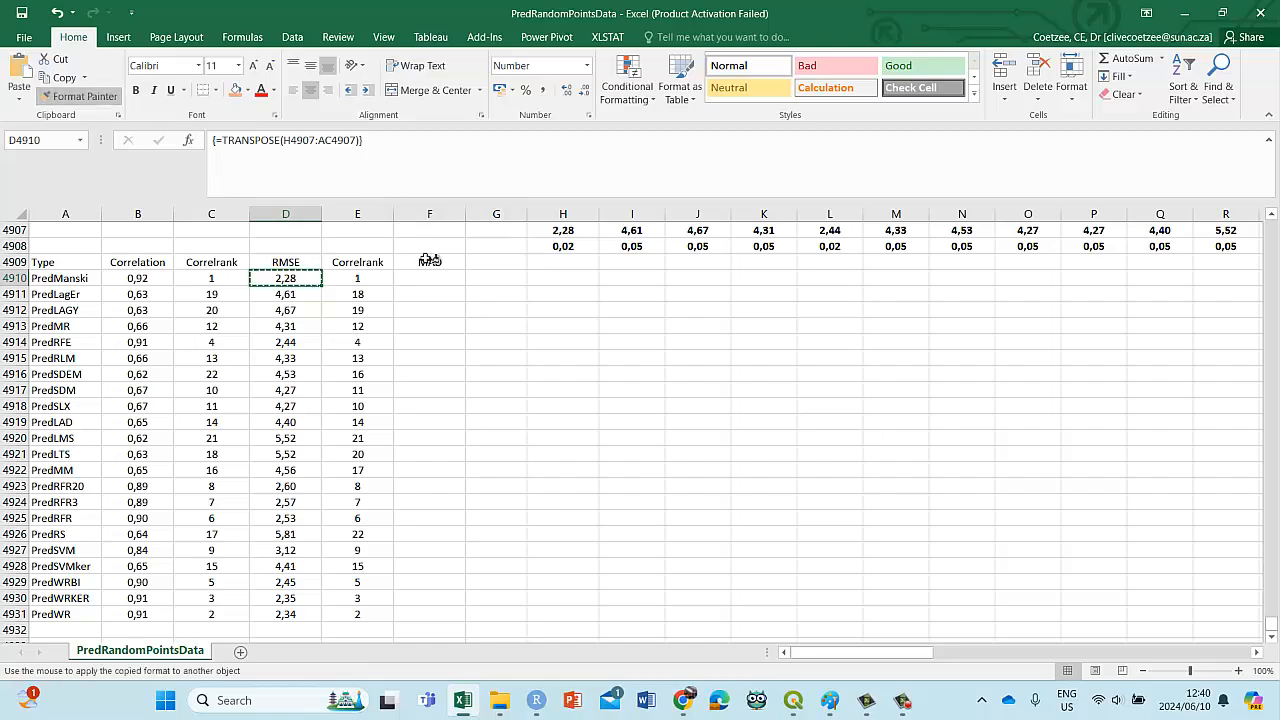
mouse_move(430, 278)
left_mouse_down()
mouse_move(430, 615)
mouse_move(417, 346)
left_mouse_up()
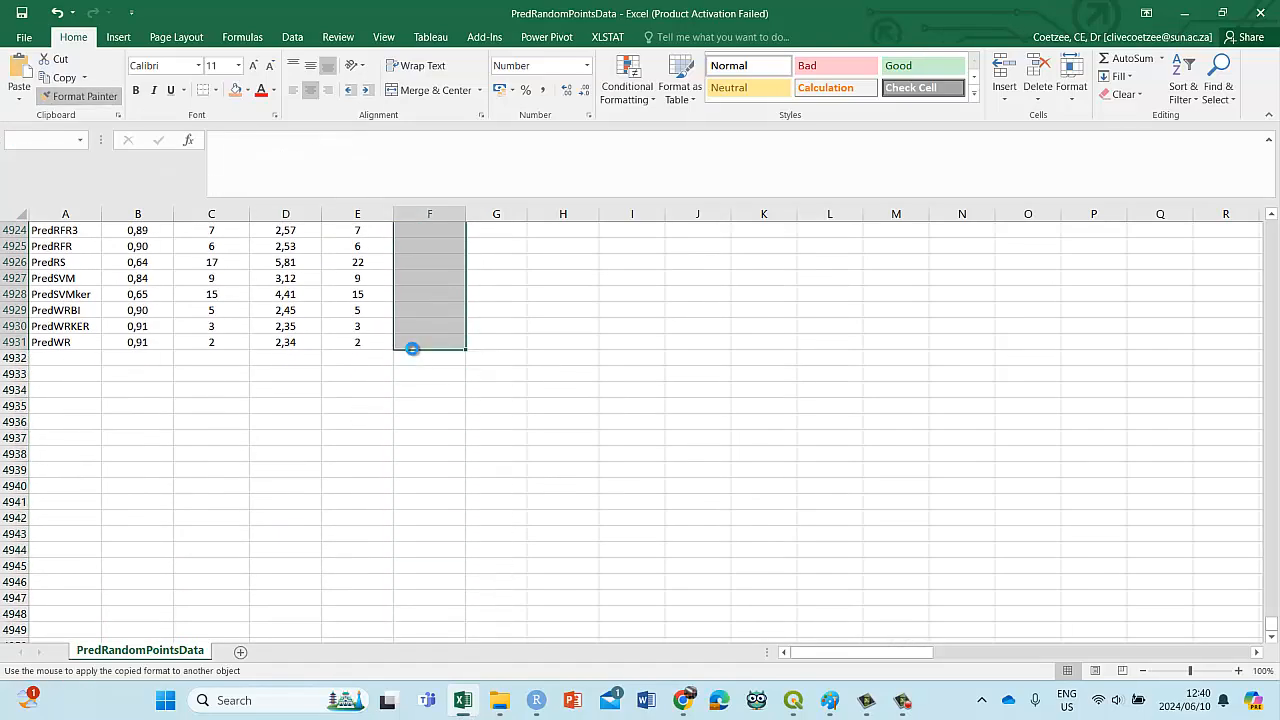
Step: Fill the MAD cells F4910:F4931 with the array formula =TRANSPOSE(H4908:AC4908)
scroll(423, 330, "up", 10)
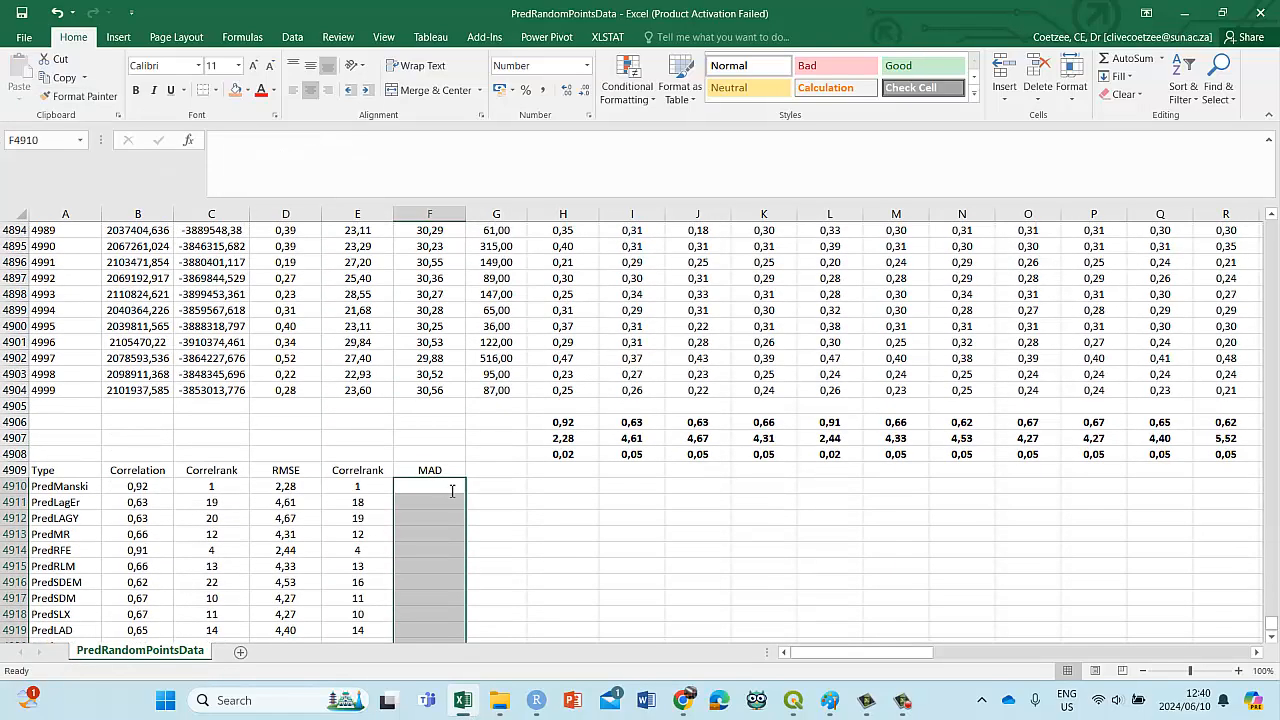
type("=tran")
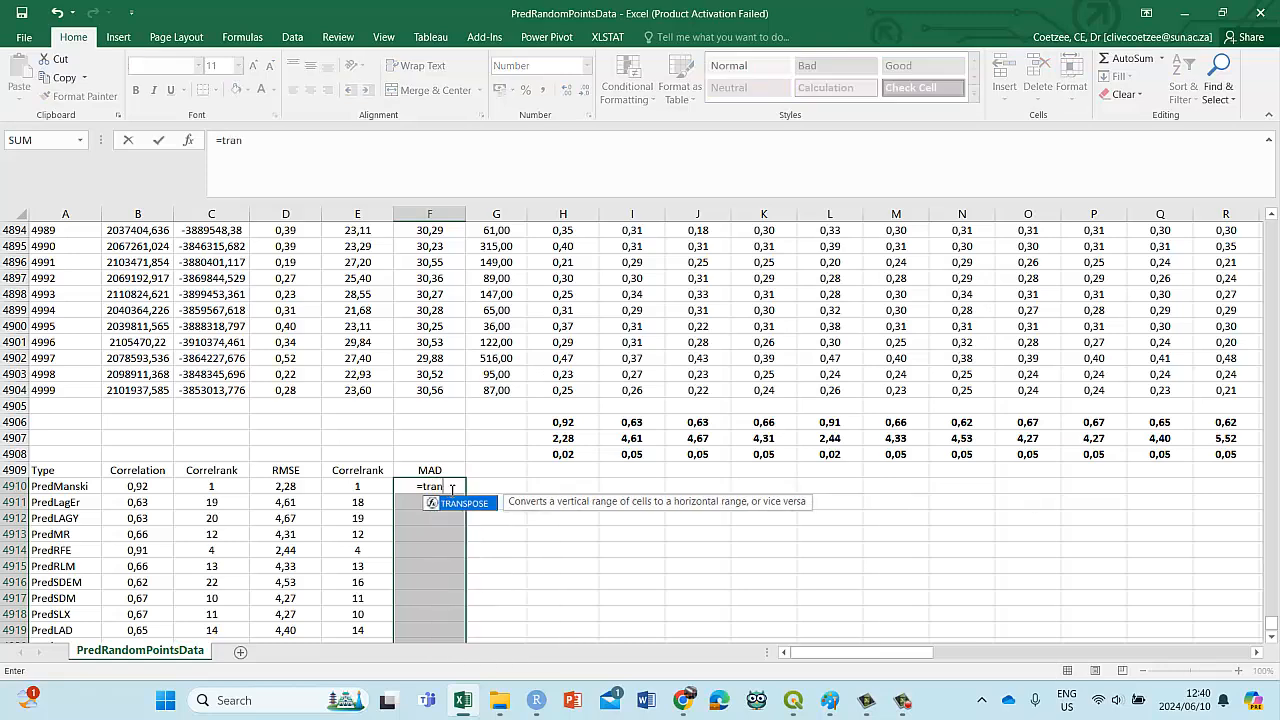
type("spose")
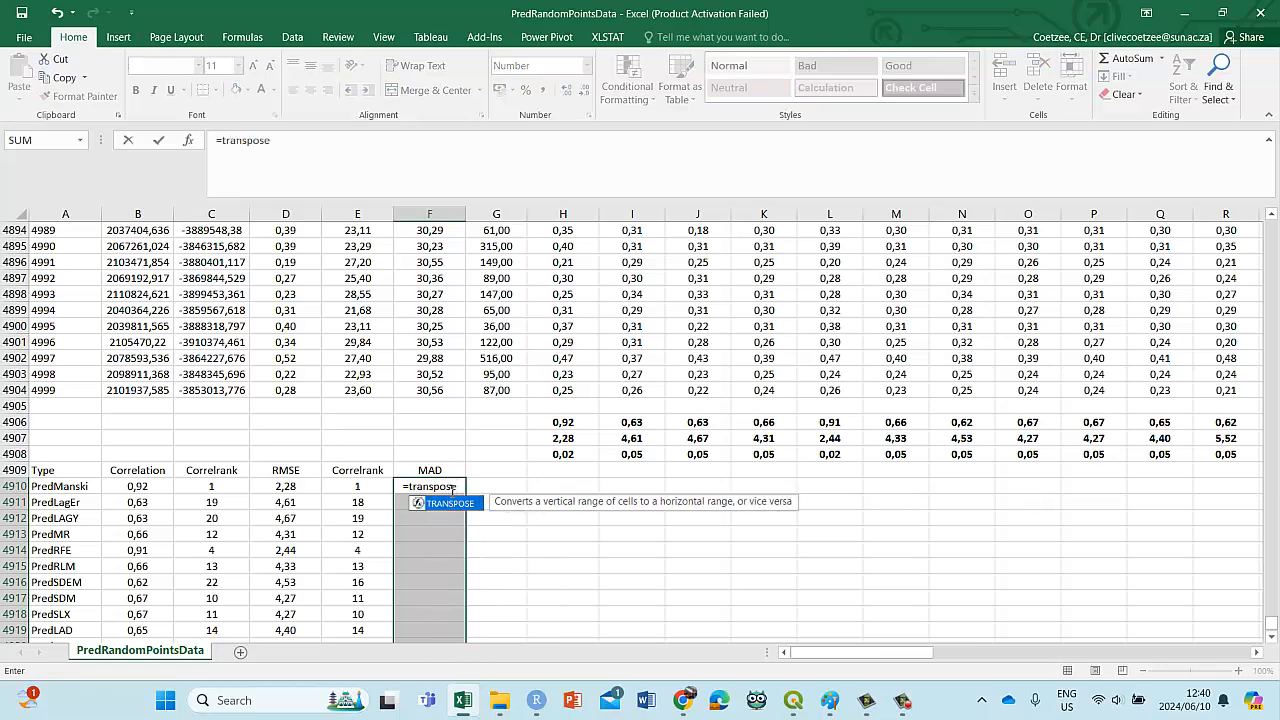
type("(")
left_click_drag(567, 453, 1177, 455)
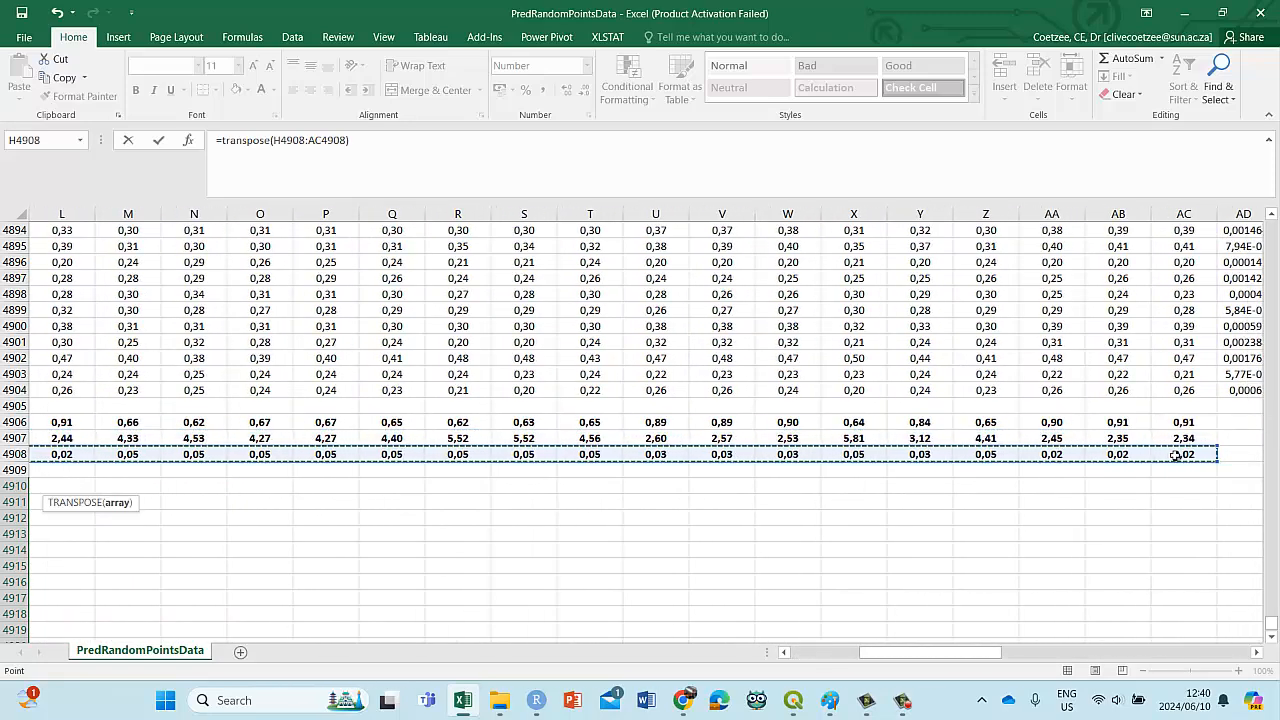
key("ctrl+shift+Return")
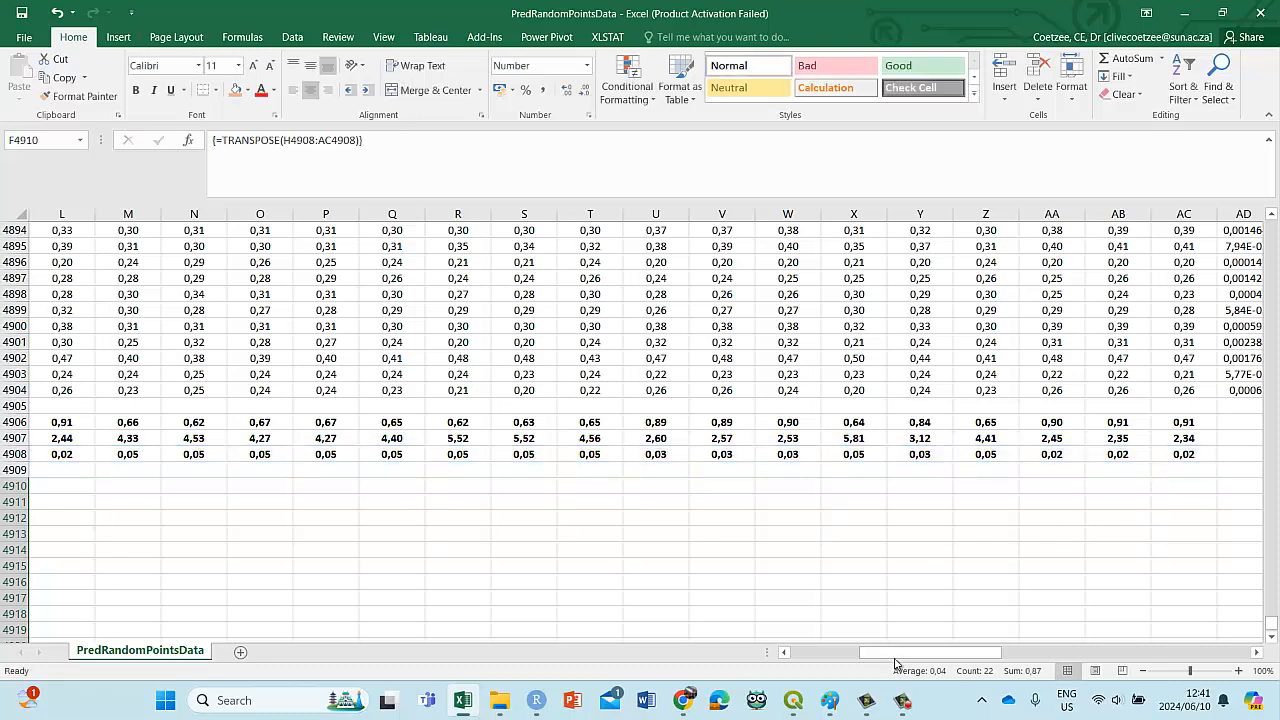
left_click_drag(895, 656, 825, 656)
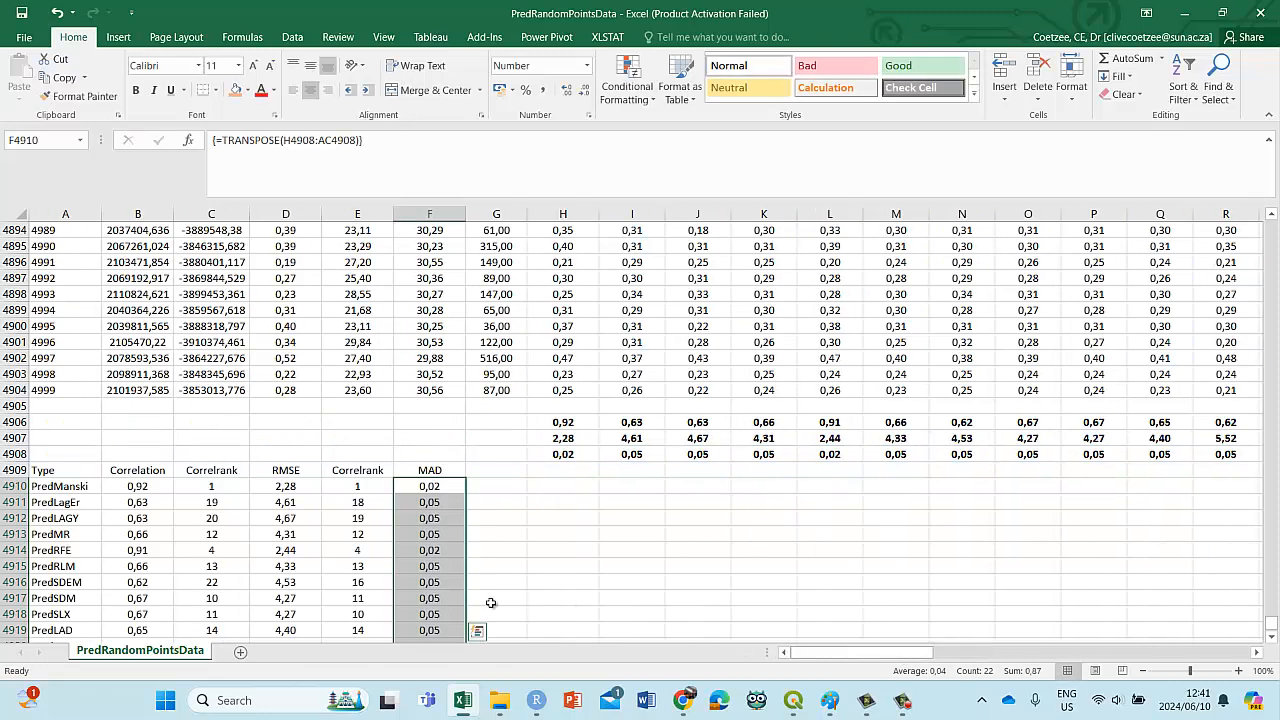
scroll(485, 598, "down", 2)
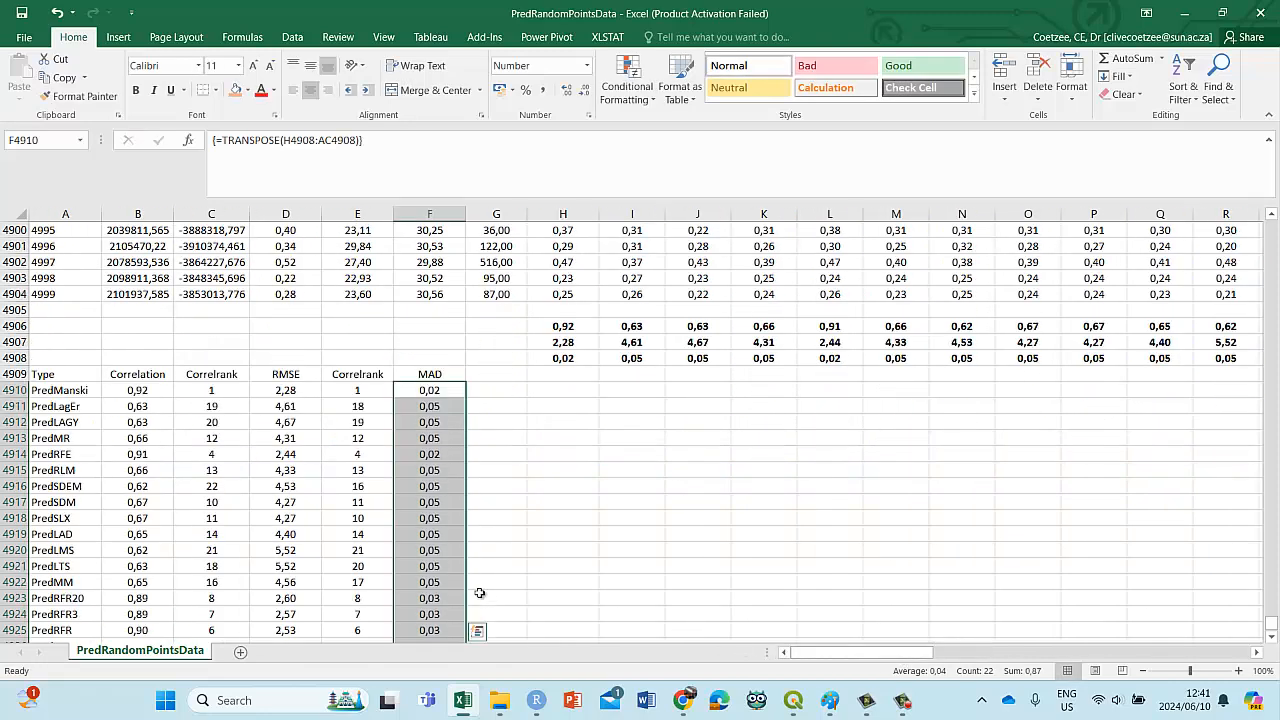
Step: Format the MAD values in F4910:F4931 as numbers with three decimal places
right_click(430, 496)
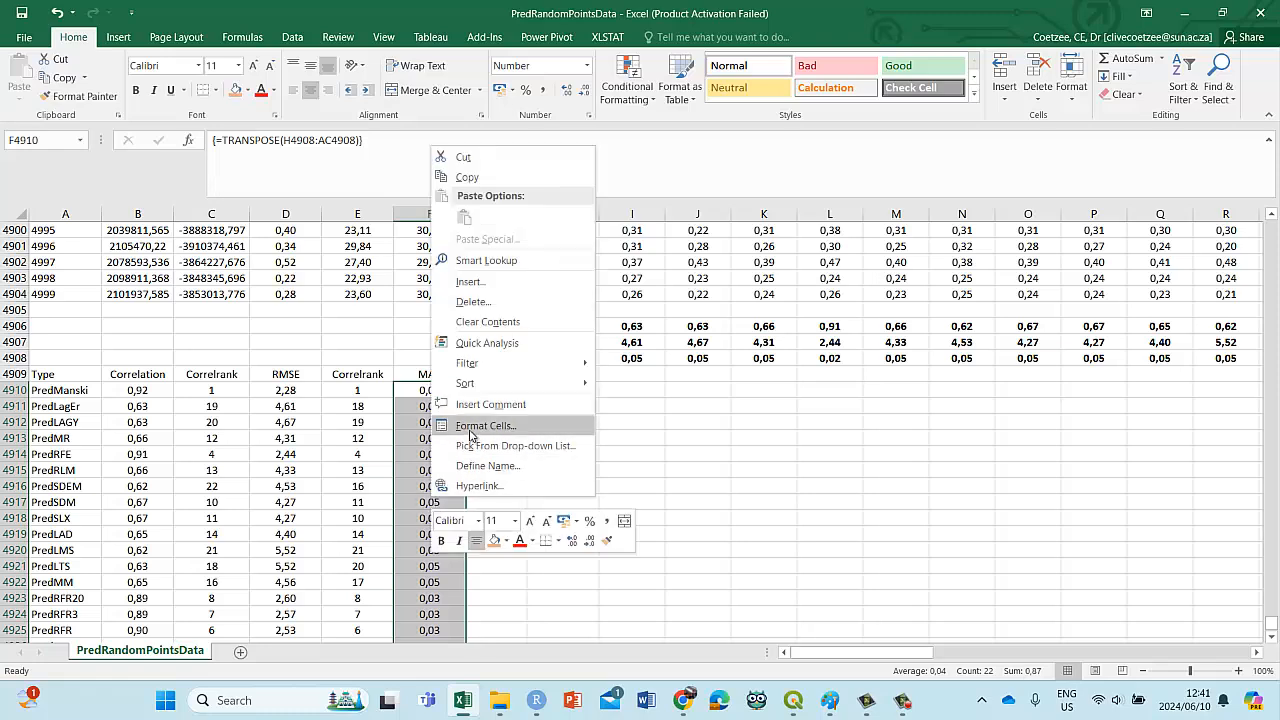
left_click(471, 442)
left_click(507, 332)
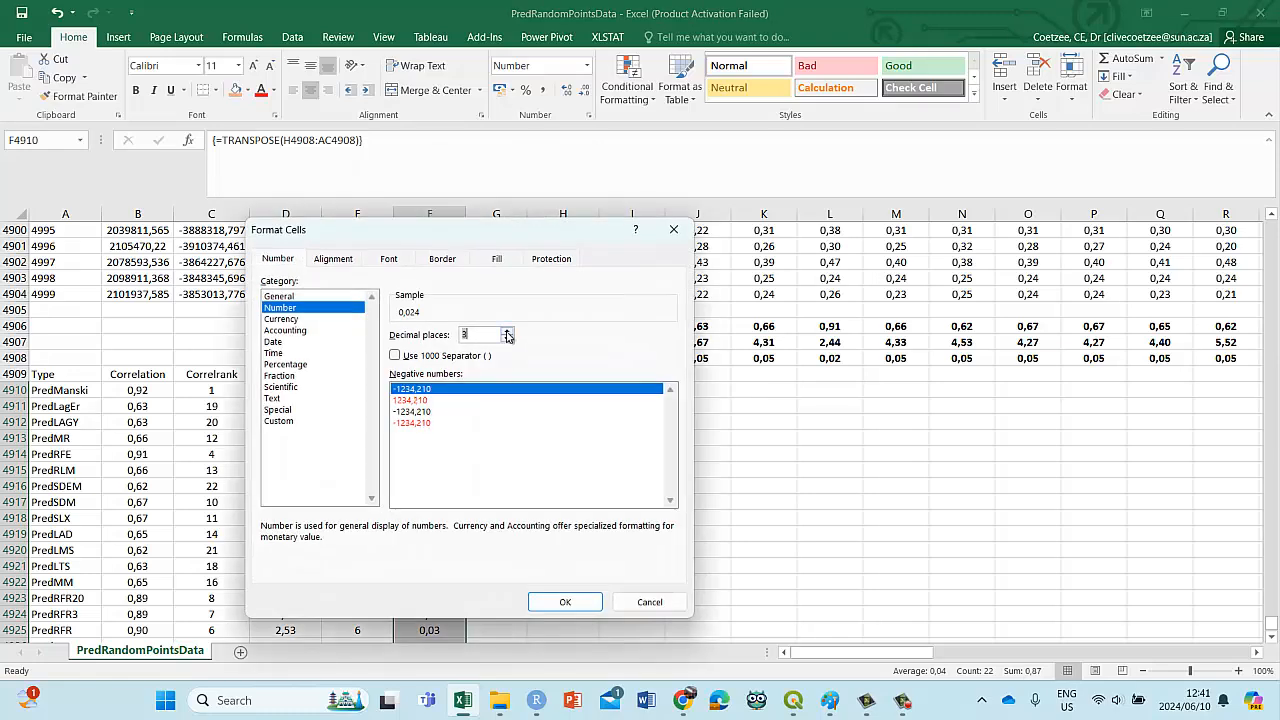
left_click(562, 600)
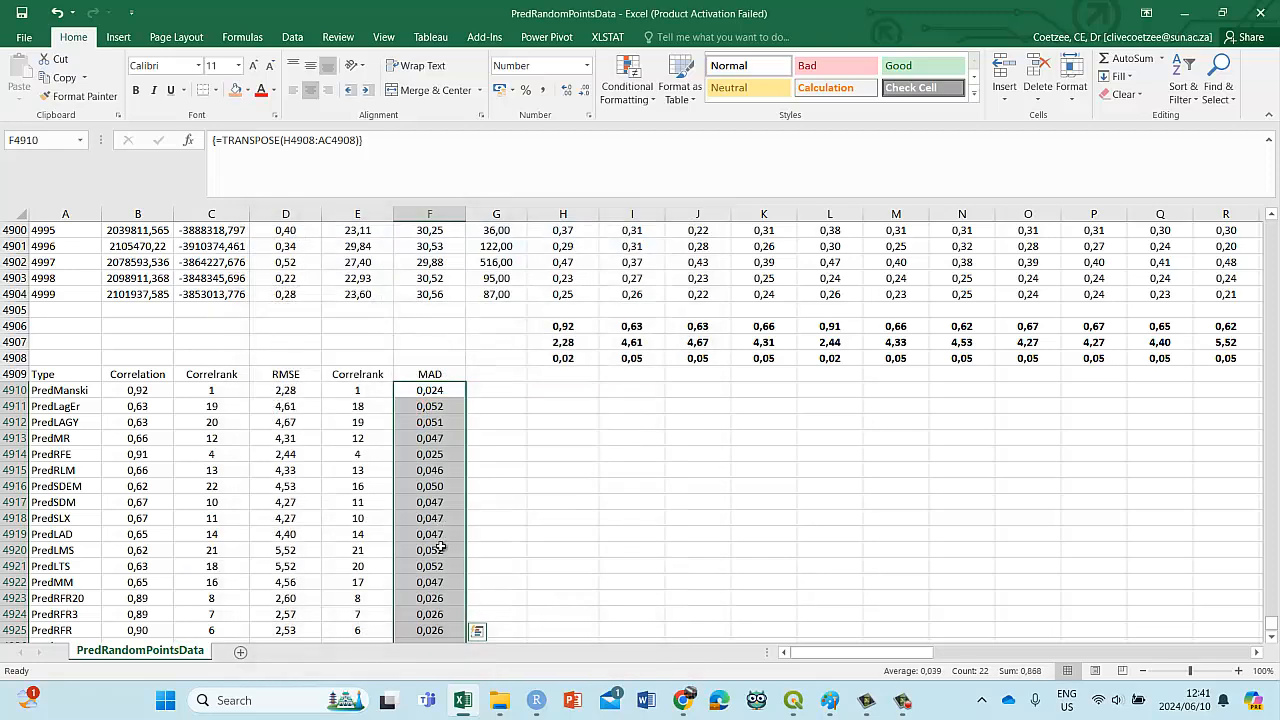
Step: Rename the rank header in E4909 as CorrelRMSE and the one in C4909 as CorrelRank
scroll(440, 548, "down", 3)
scroll(430, 540, "up", 2)
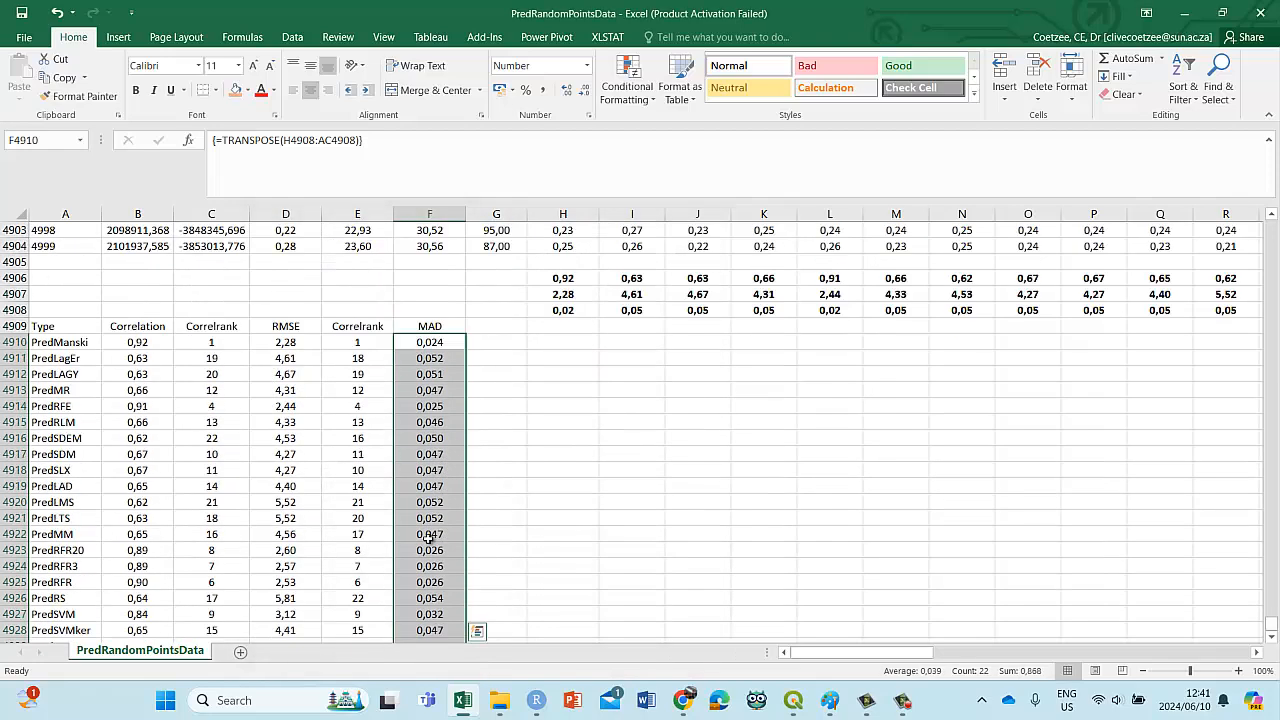
left_click(358, 327)
left_click_drag(244, 150, 270, 148)
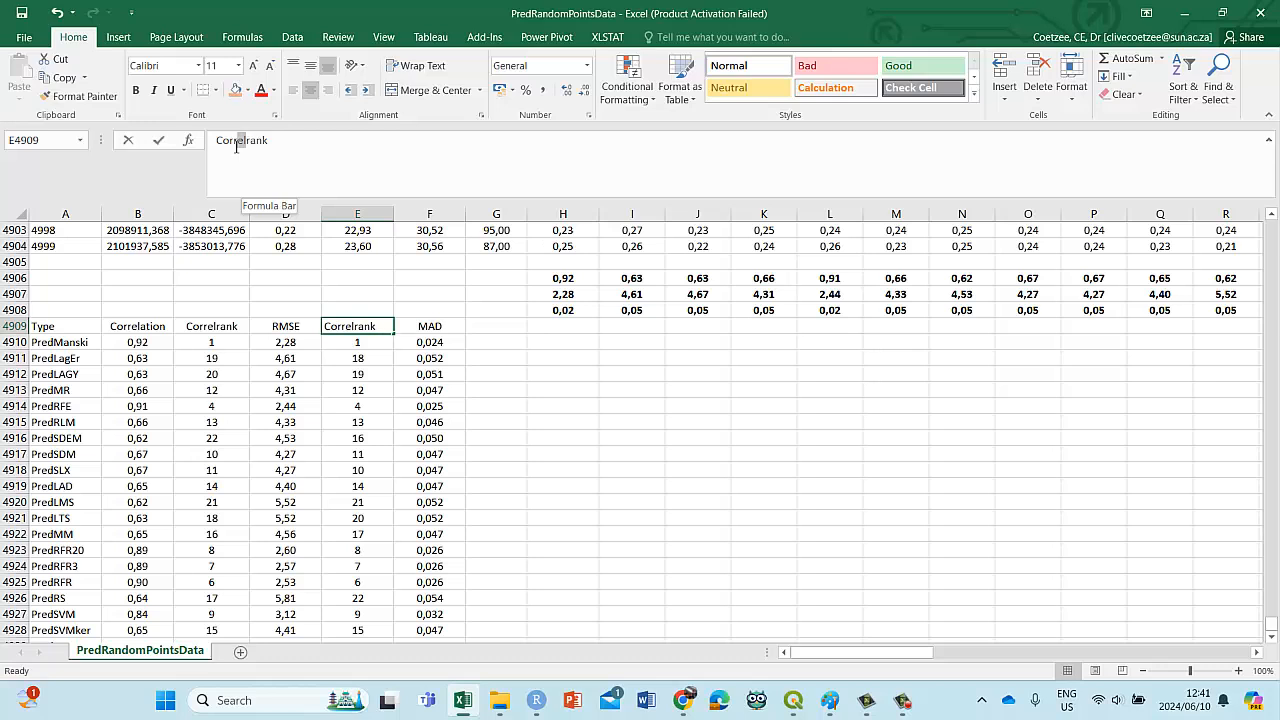
type("SM")
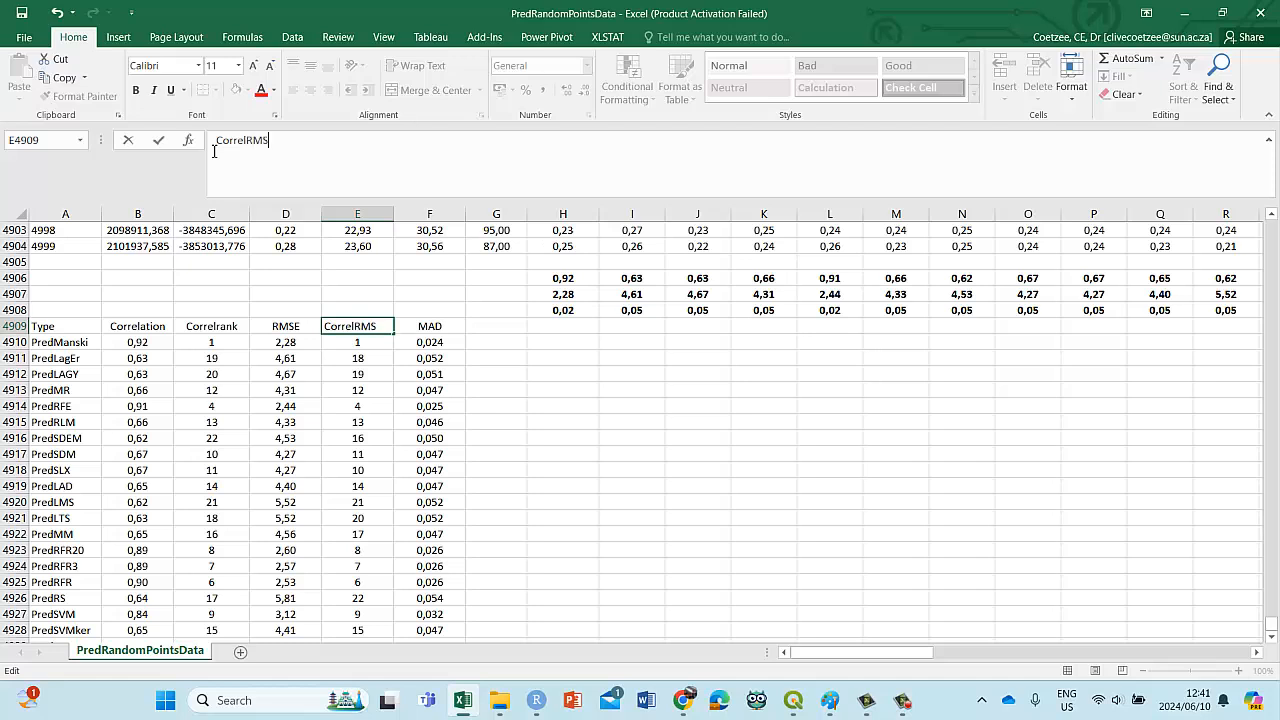
left_click(205, 327)
key("Delete")
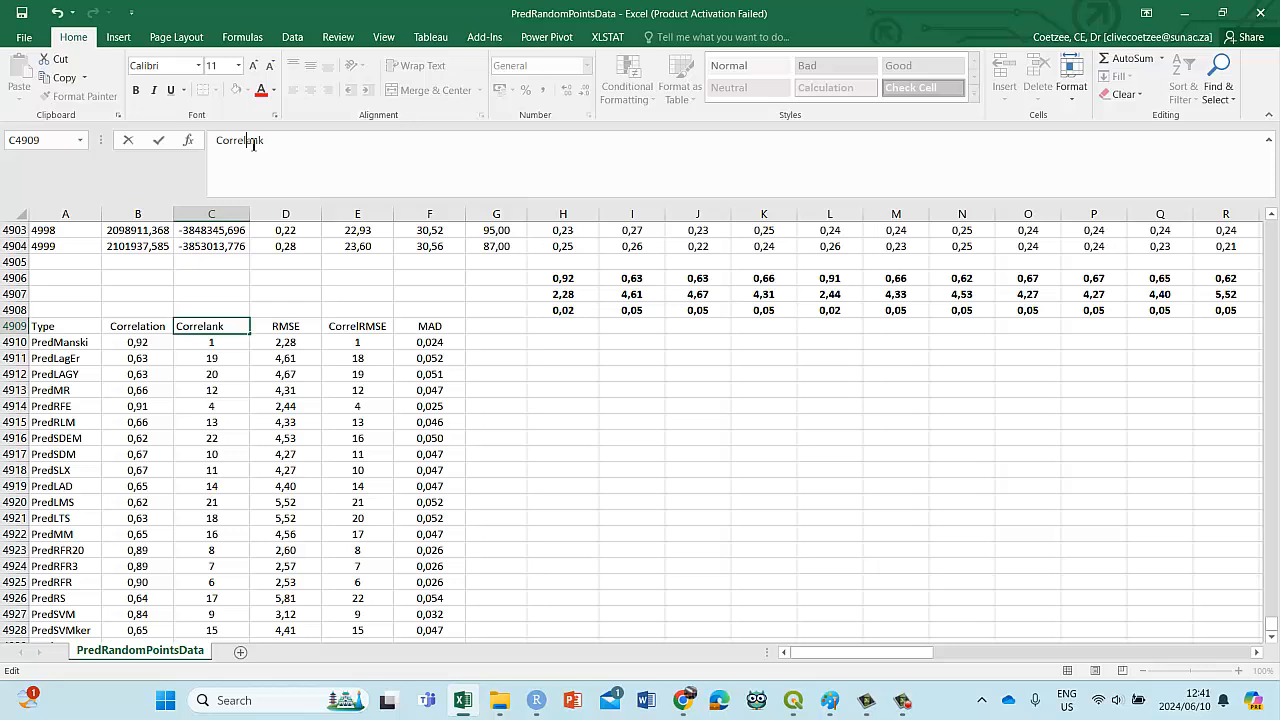
type("R")
Step: Rename the header in E4909 as RMSERank
left_click(366, 327)
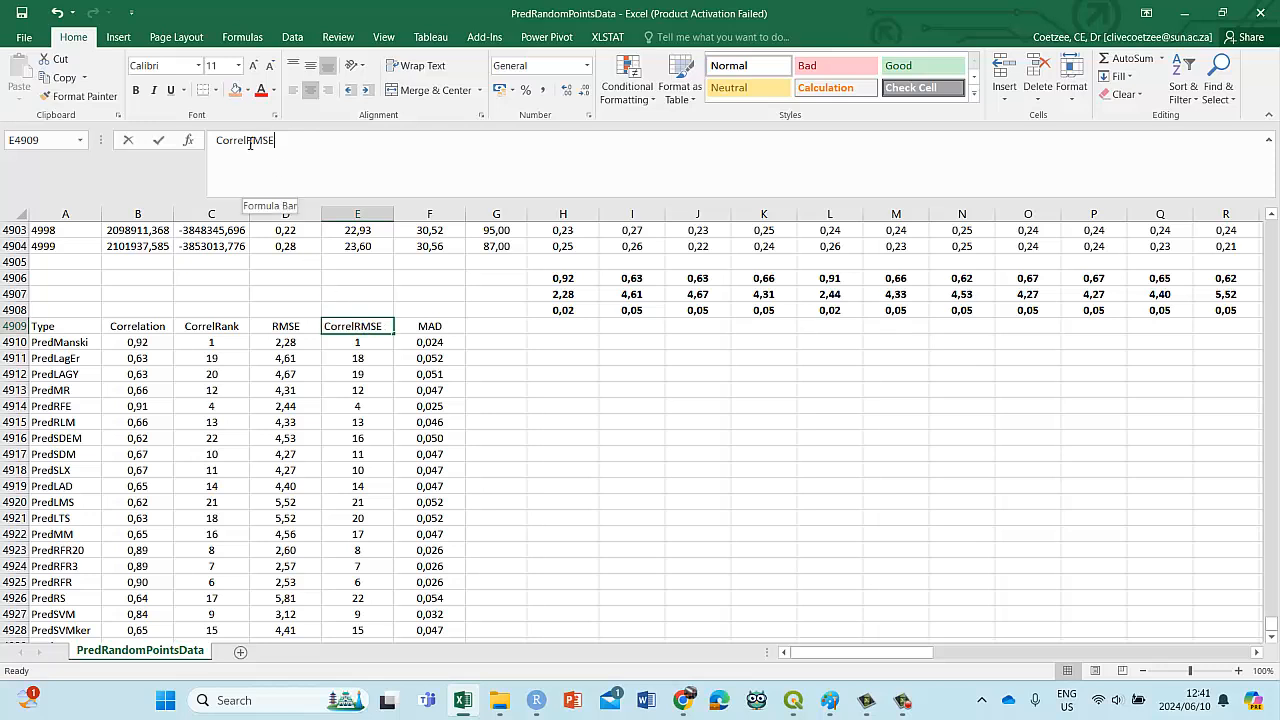
left_click_drag(248, 141, 144, 124)
key("Delete")
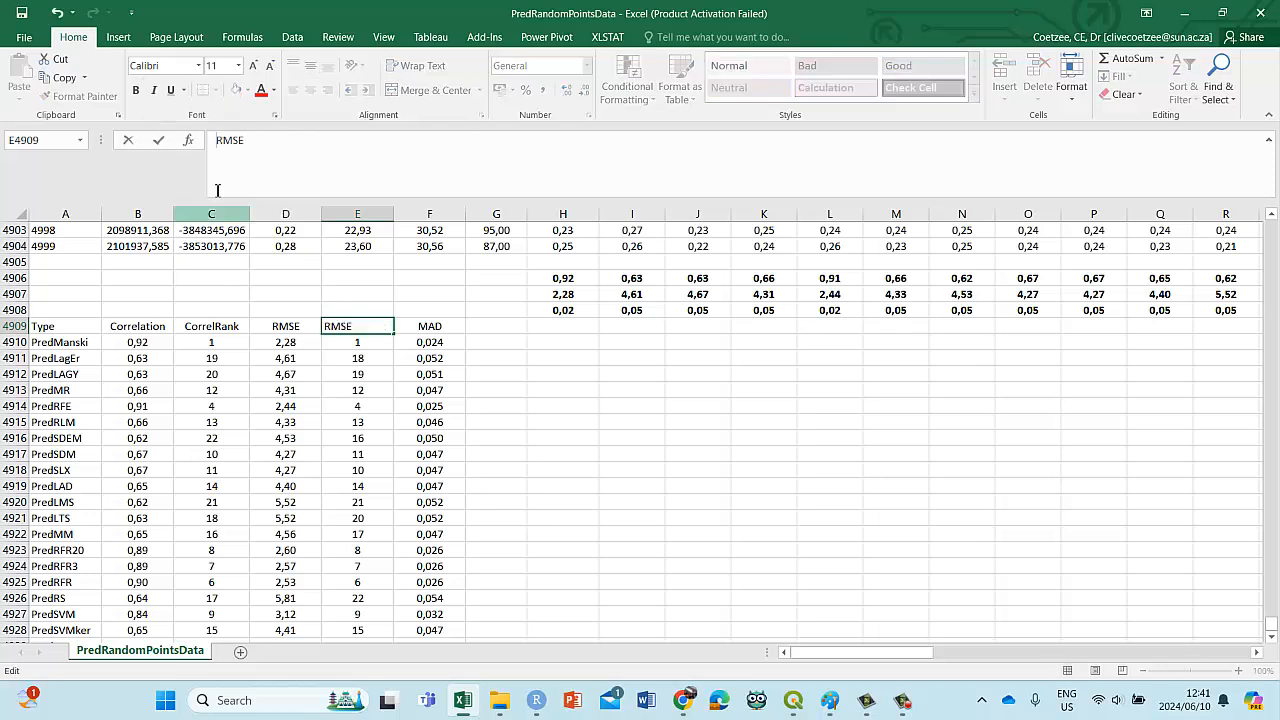
left_click(286, 139)
type("R")
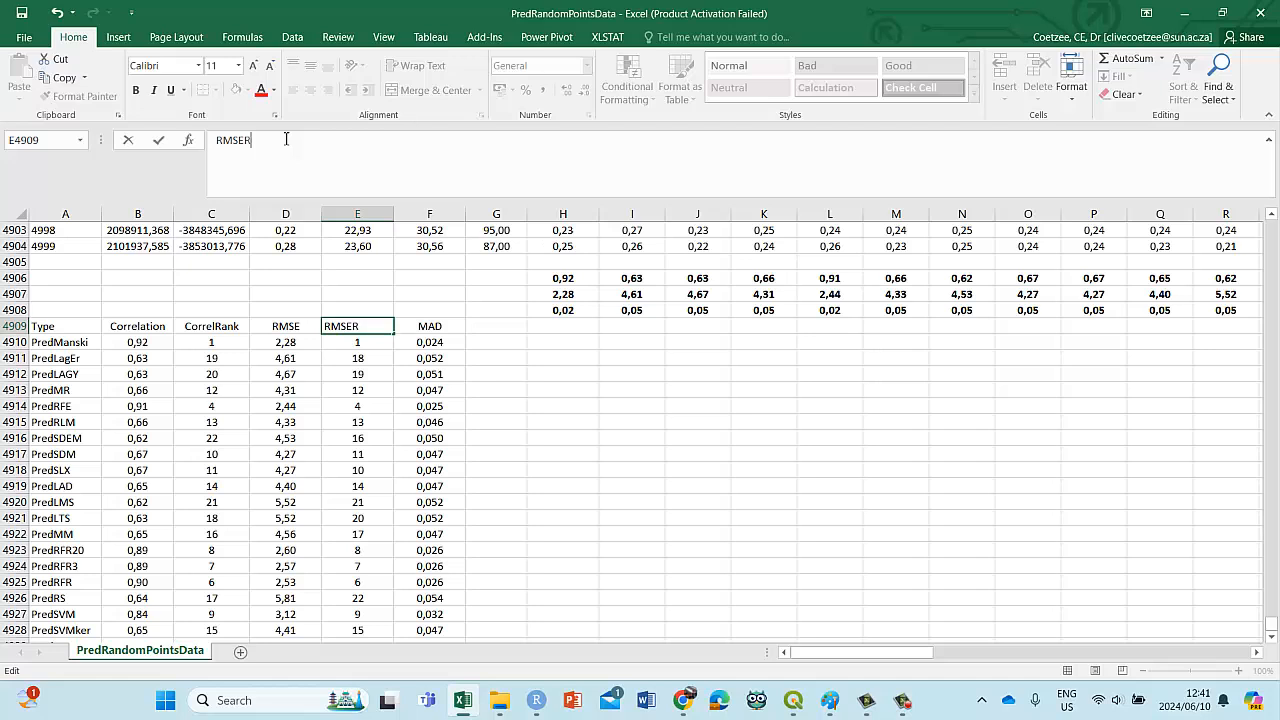
type("ank")
Step: Enter the column header MADRank in G4909, beside the MAD header
left_click(490, 323)
type("MAD")
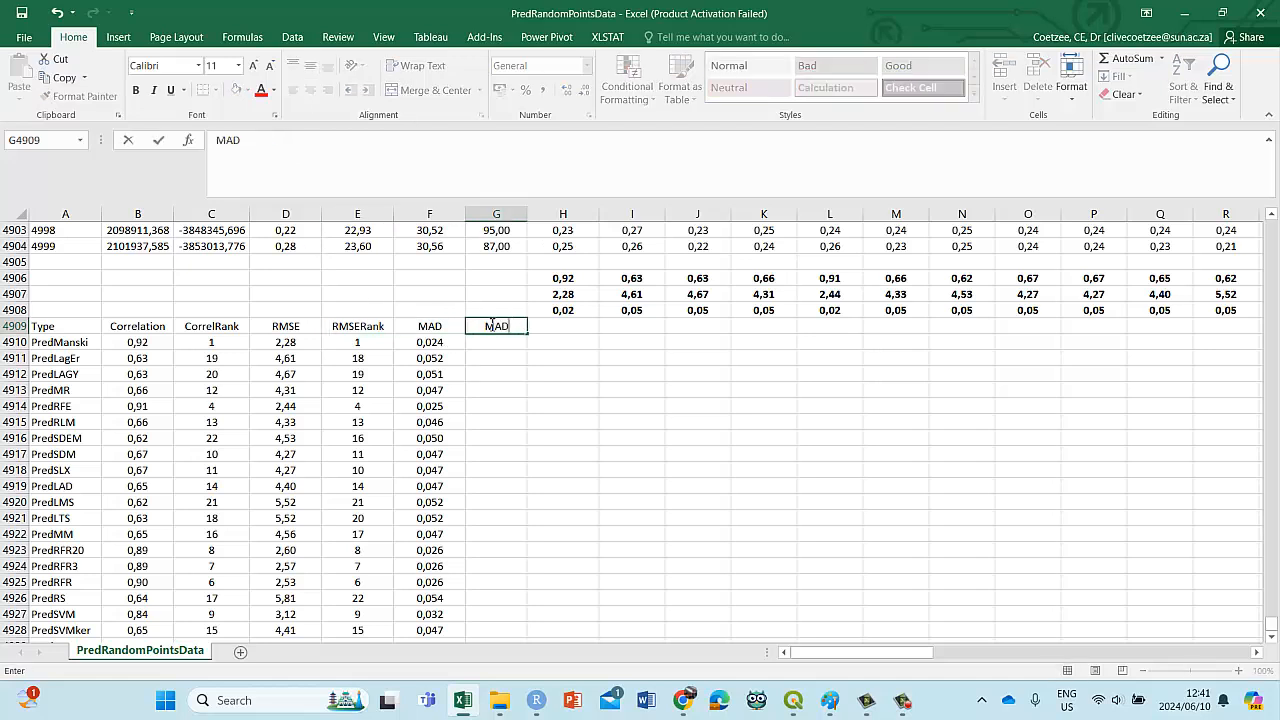
type("Rank")
key("Return")
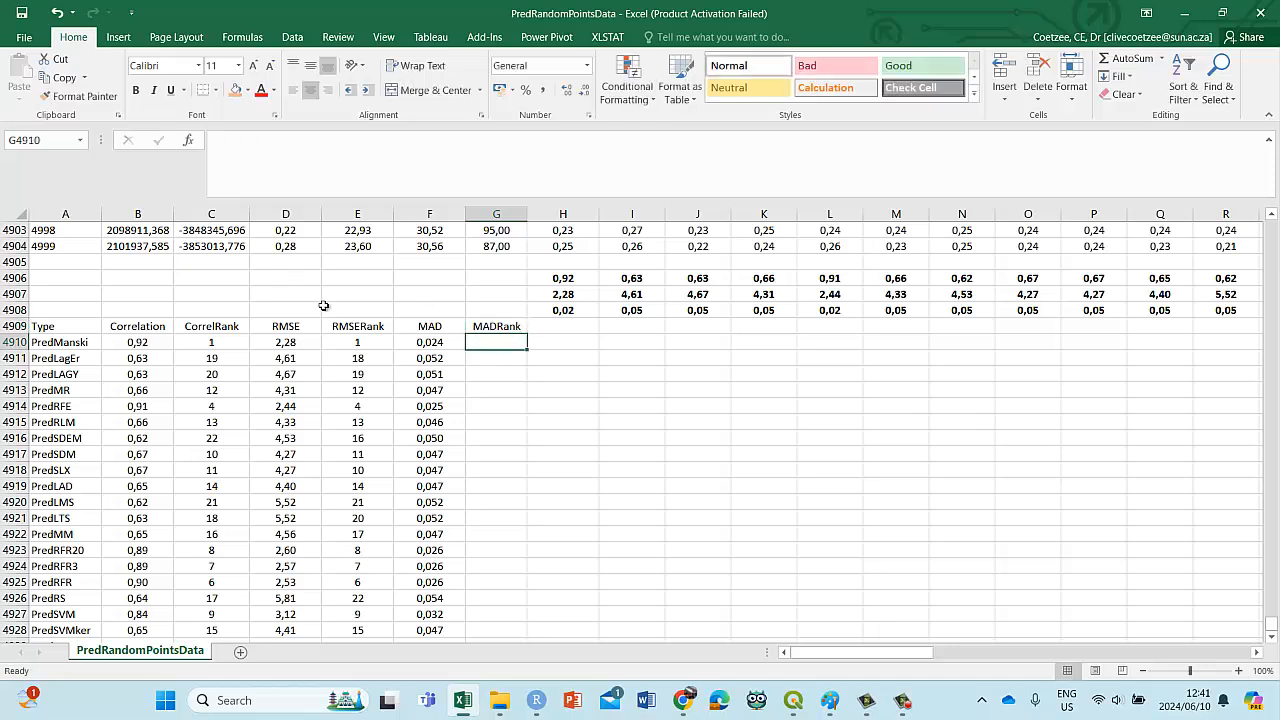
Step: Copy the RMSE rank formulas from E4910:E4931 into the MADRank column starting at G4910
left_click(350, 342)
left_click_drag(350, 422, 354, 612)
right_click(354, 612)
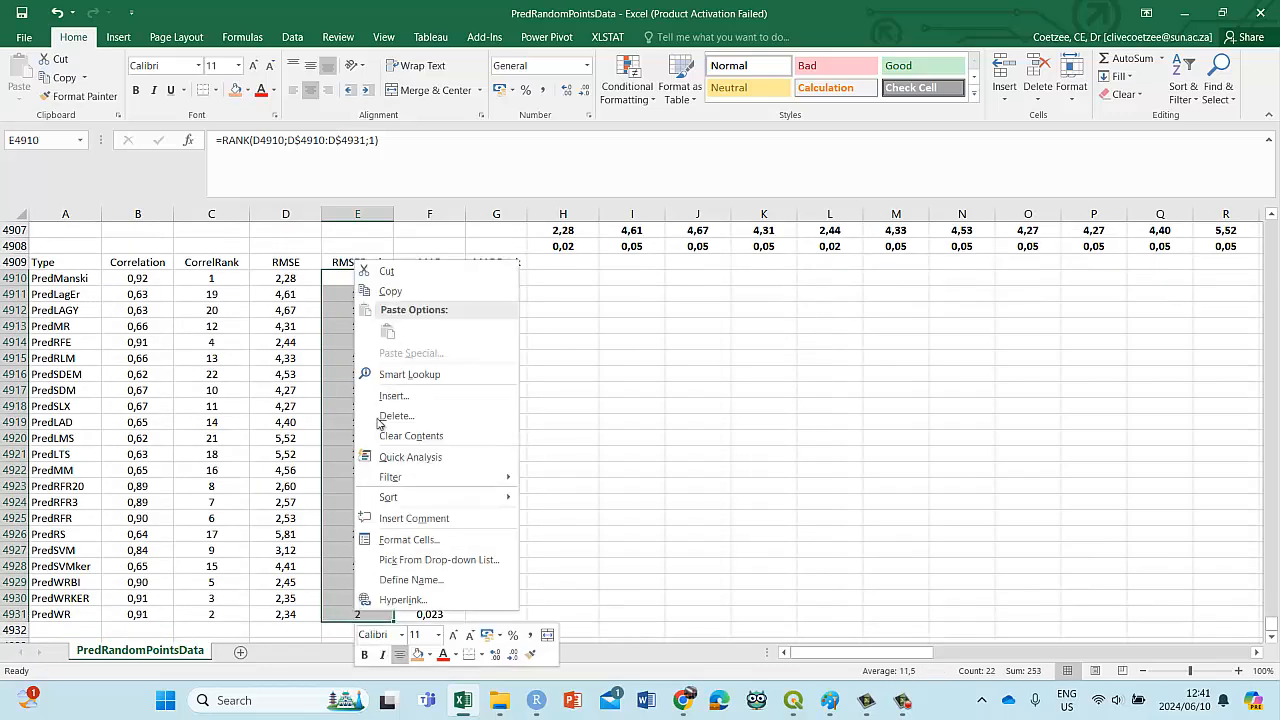
left_click(430, 209)
right_click(488, 279)
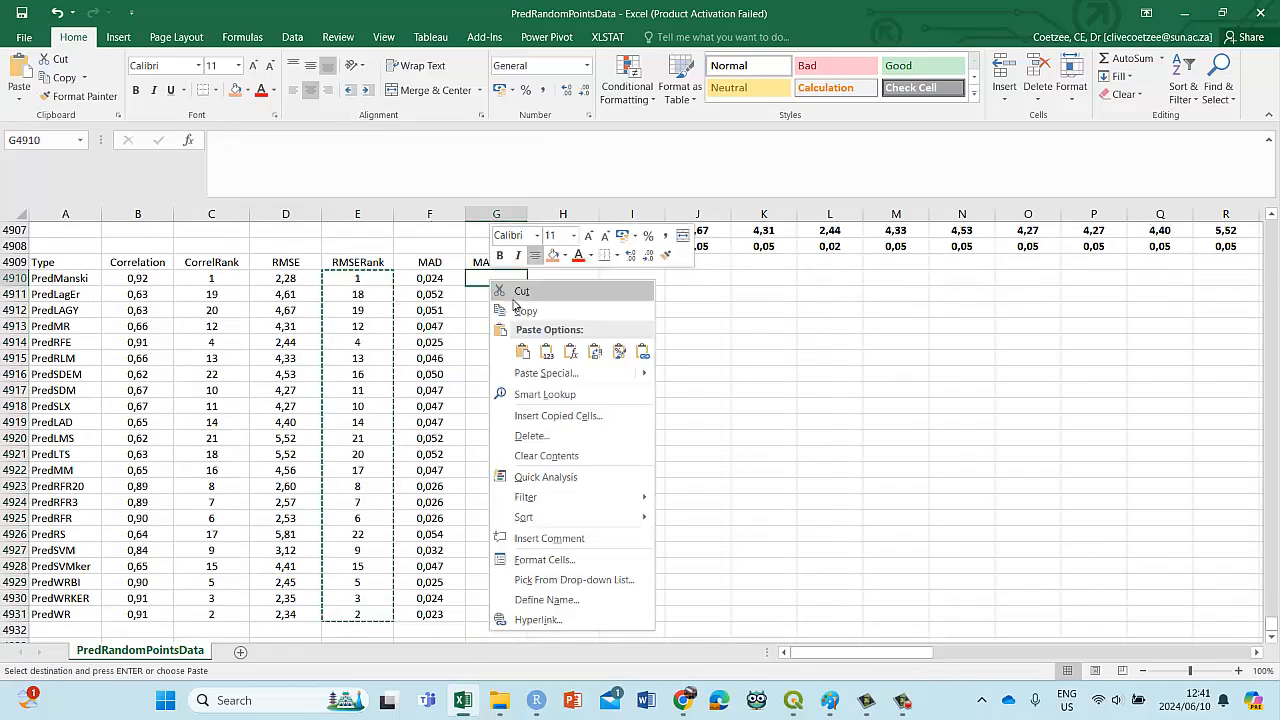
left_click(522, 350)
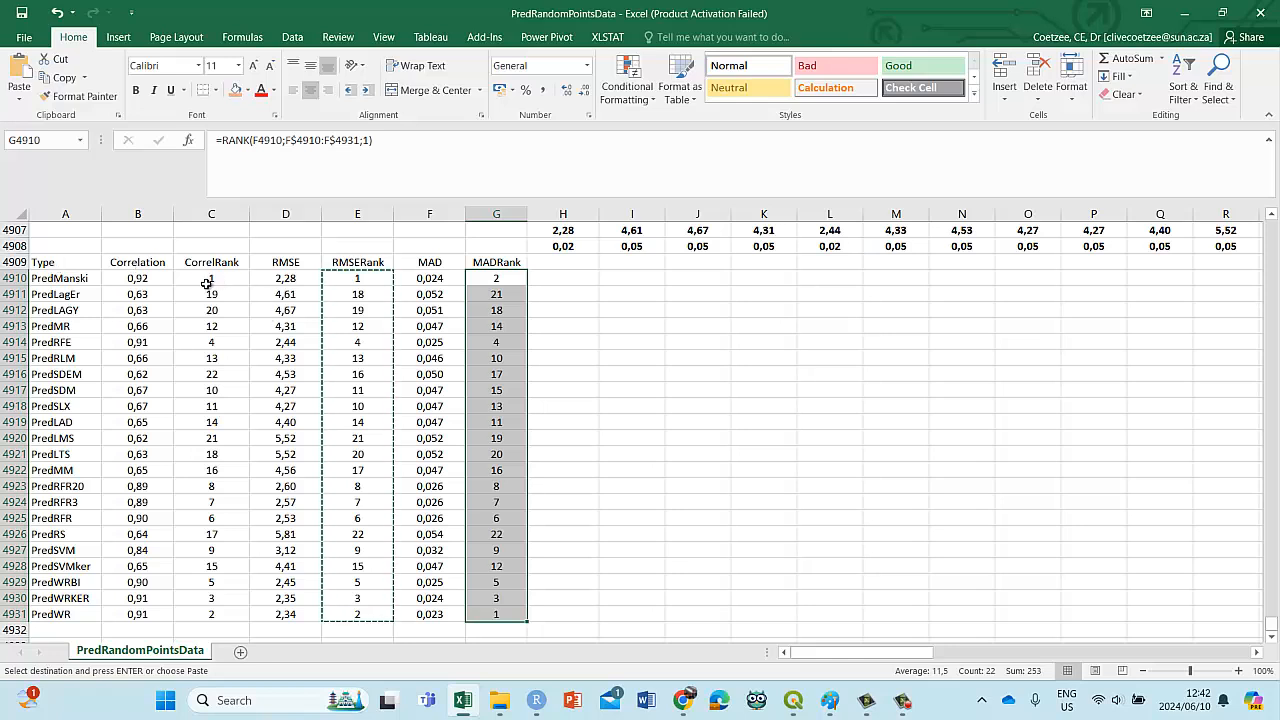
left_click_drag(212, 262, 212, 614)
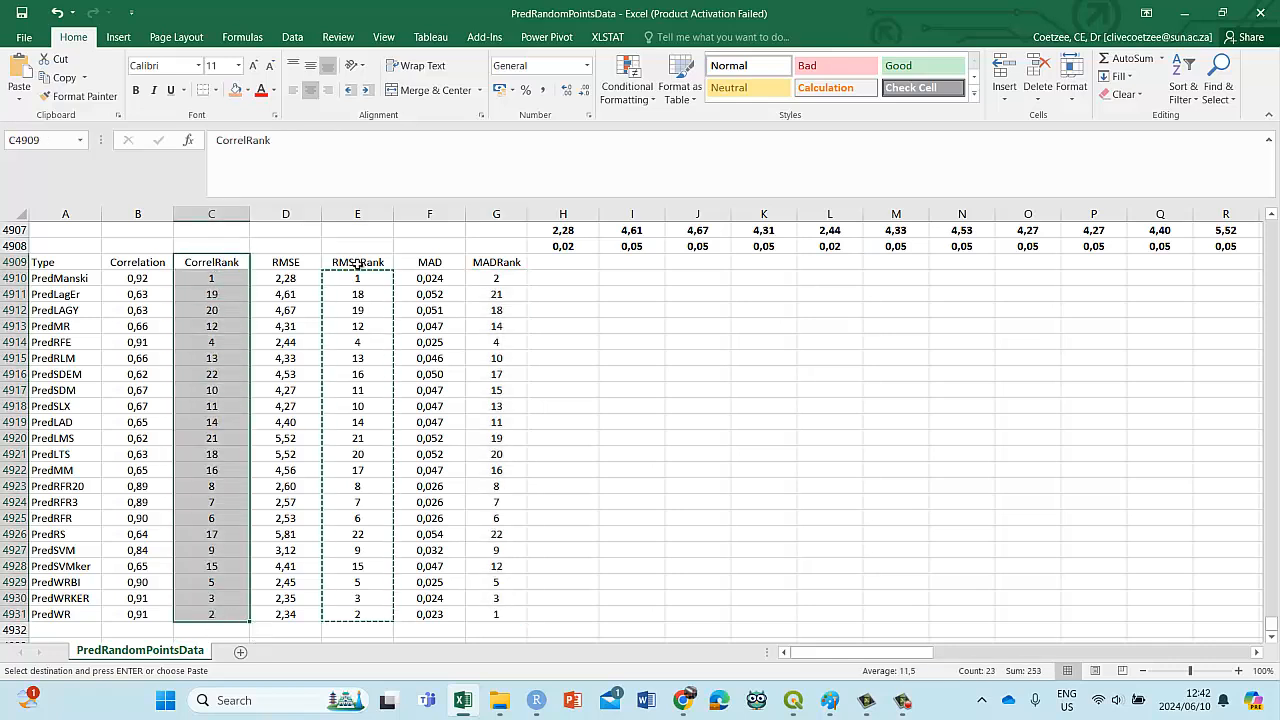
left_click_drag(357, 262, 357, 632)
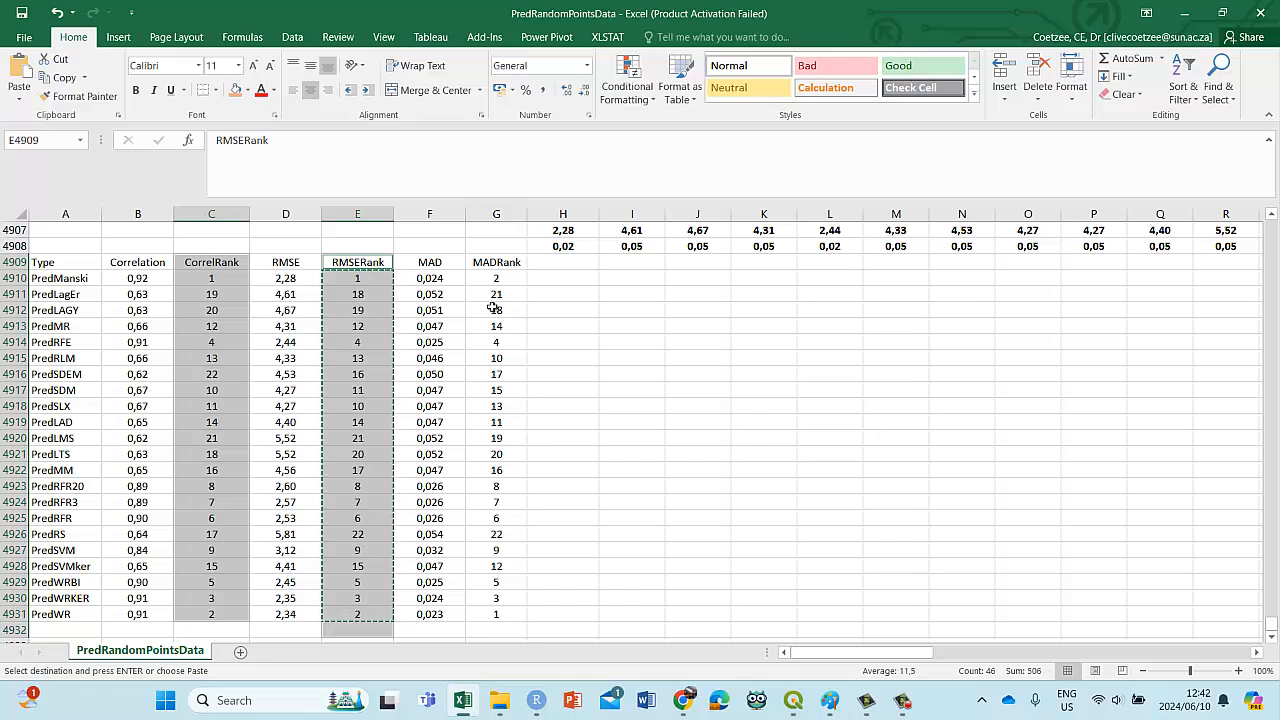
left_click_drag(496, 266, 496, 582)
left_click(631, 501)
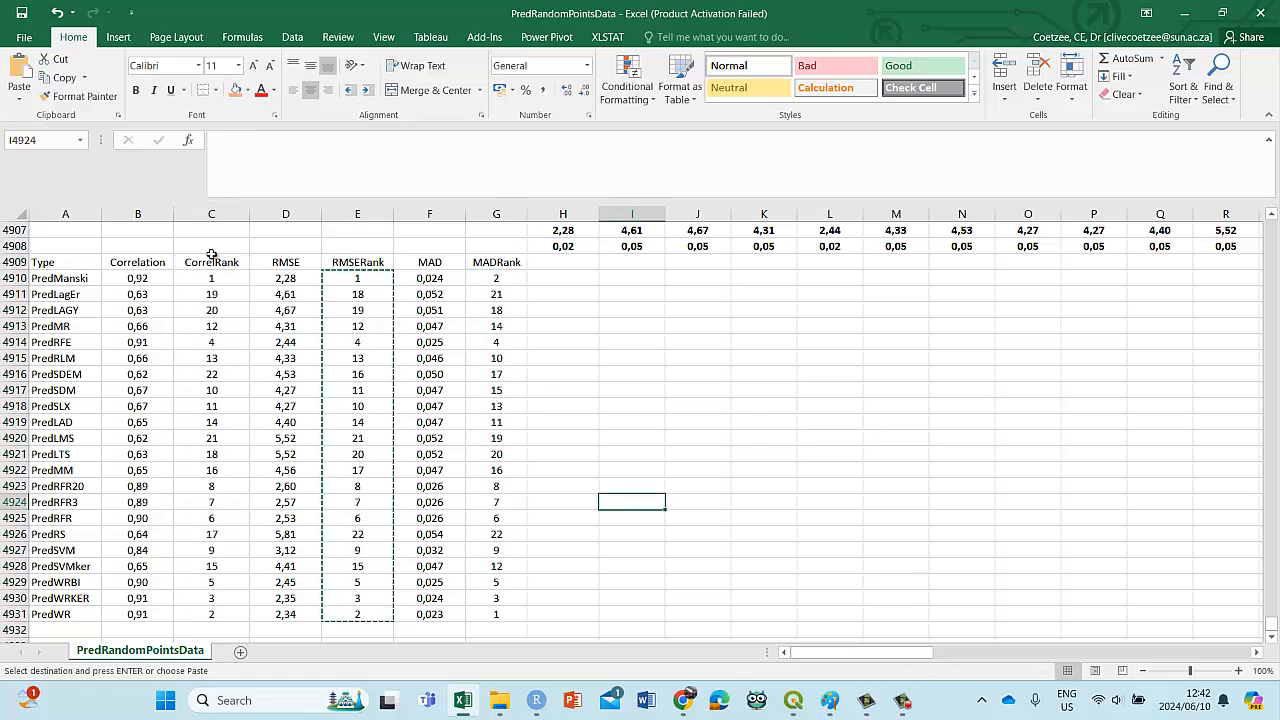
Step: Insert a 2-D clustered column chart of the CorrelRank, RMSERank and MADRank columns, rows 4909 to 4931, and enlarge it beside the table
left_click_drag(199, 266, 210, 610)
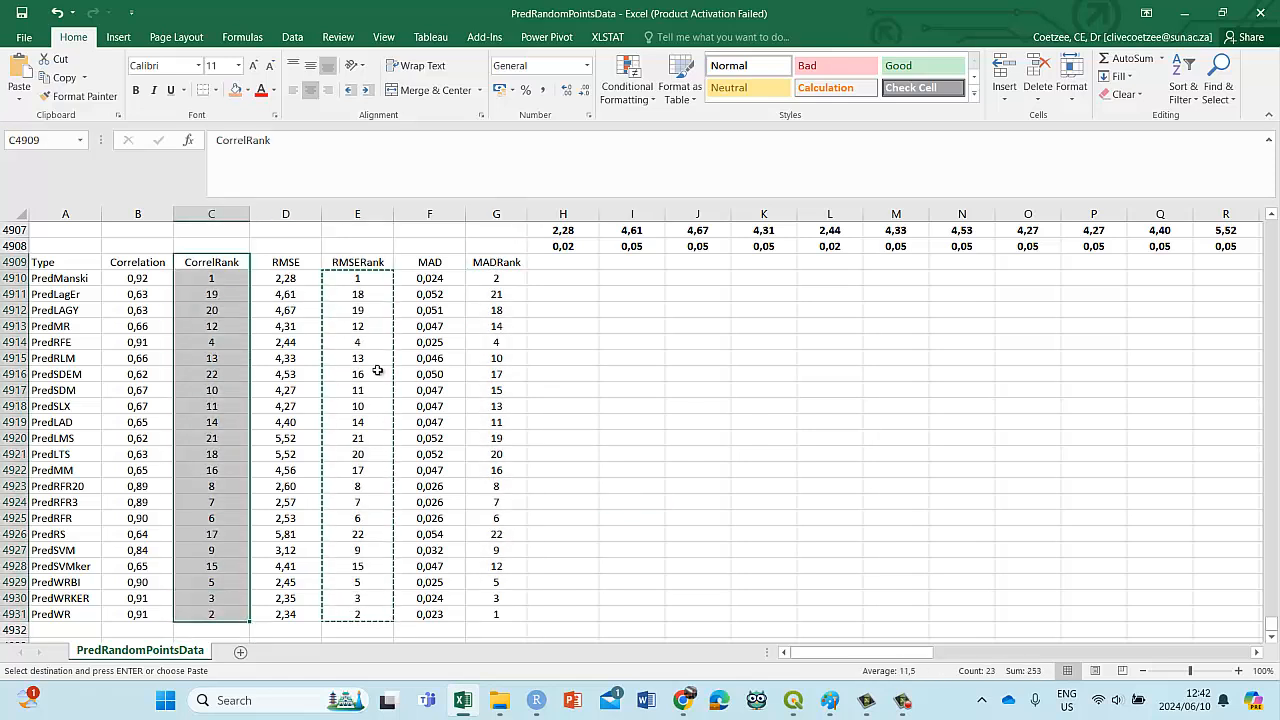
left_click_drag(357, 262, 355, 614)
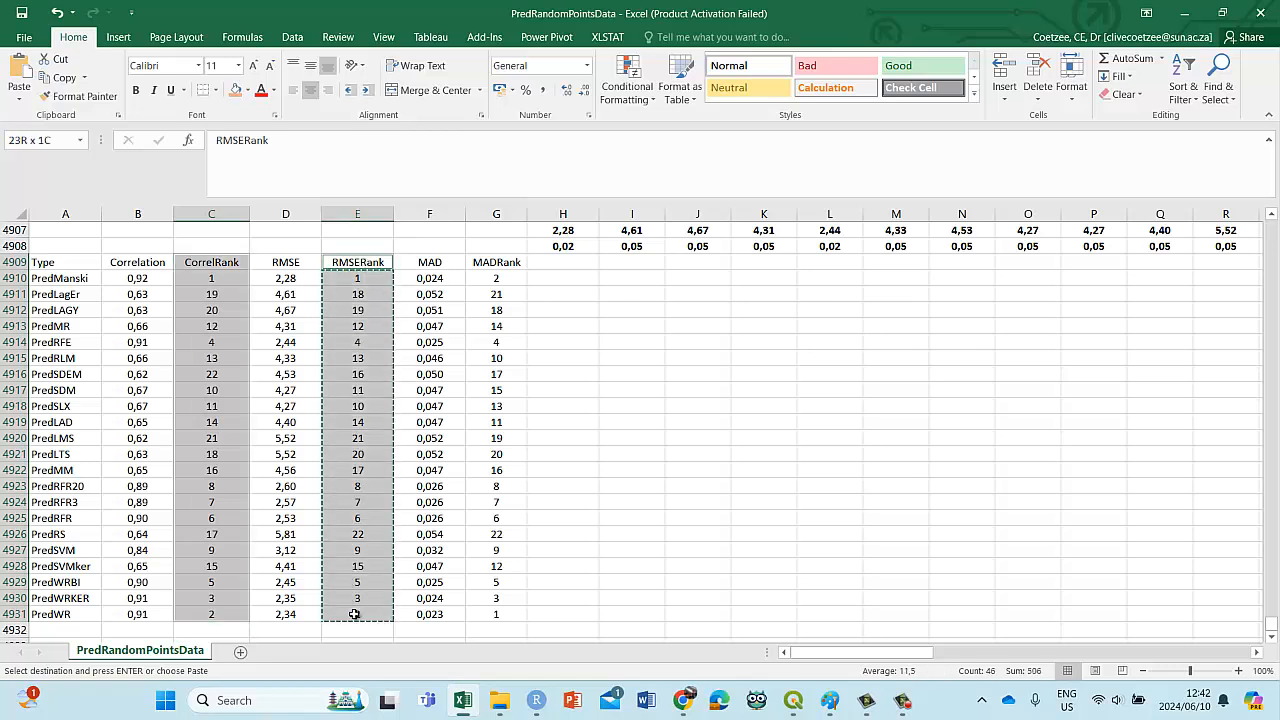
left_click_drag(516, 266, 487, 613)
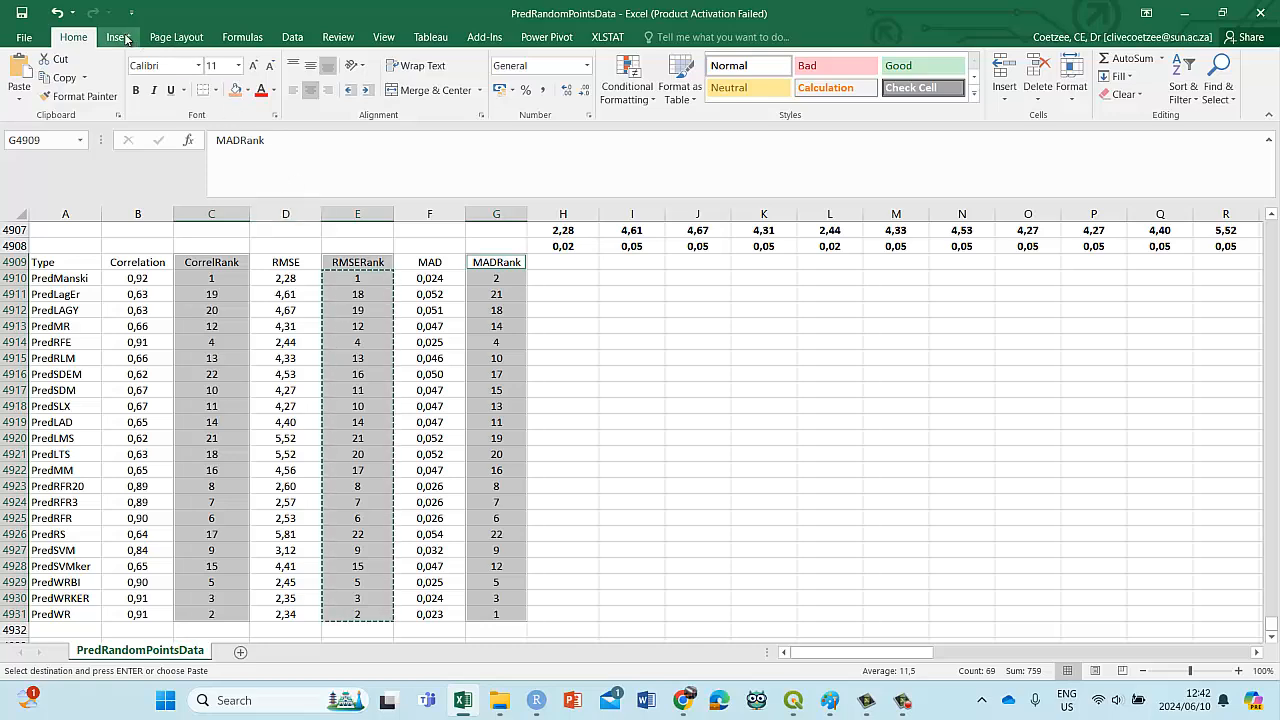
left_click(118, 37)
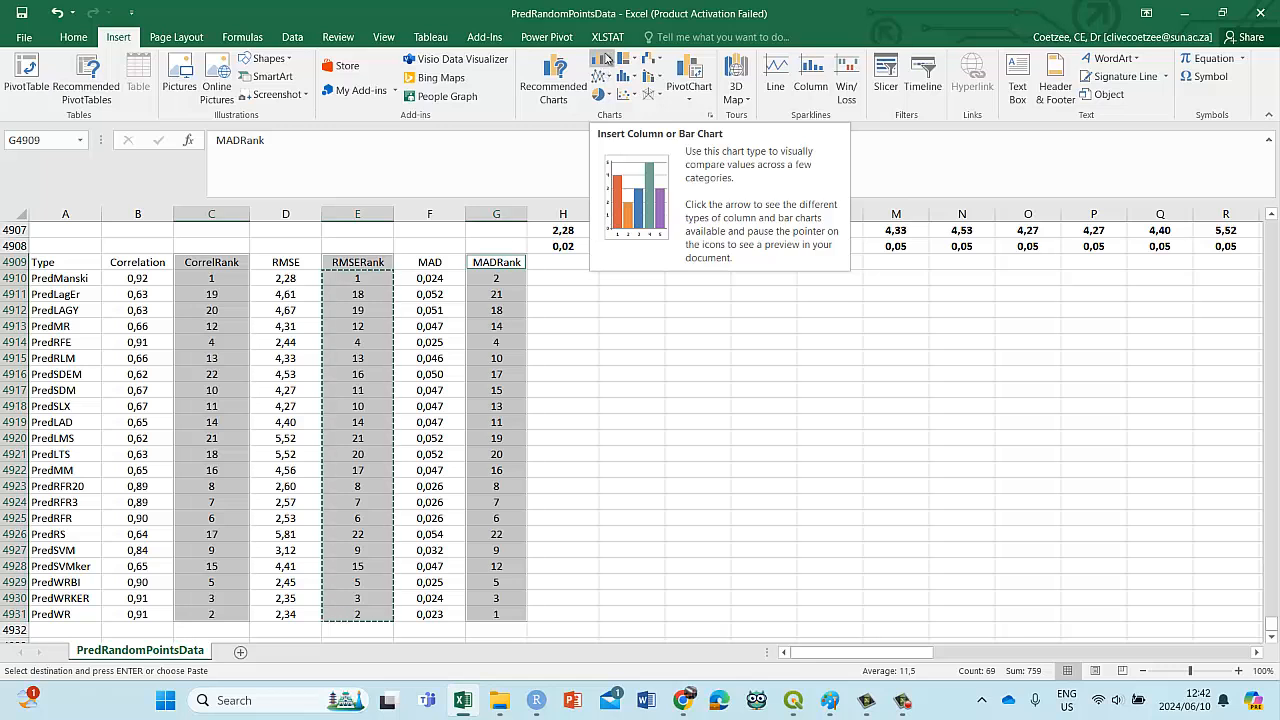
left_click(601, 61)
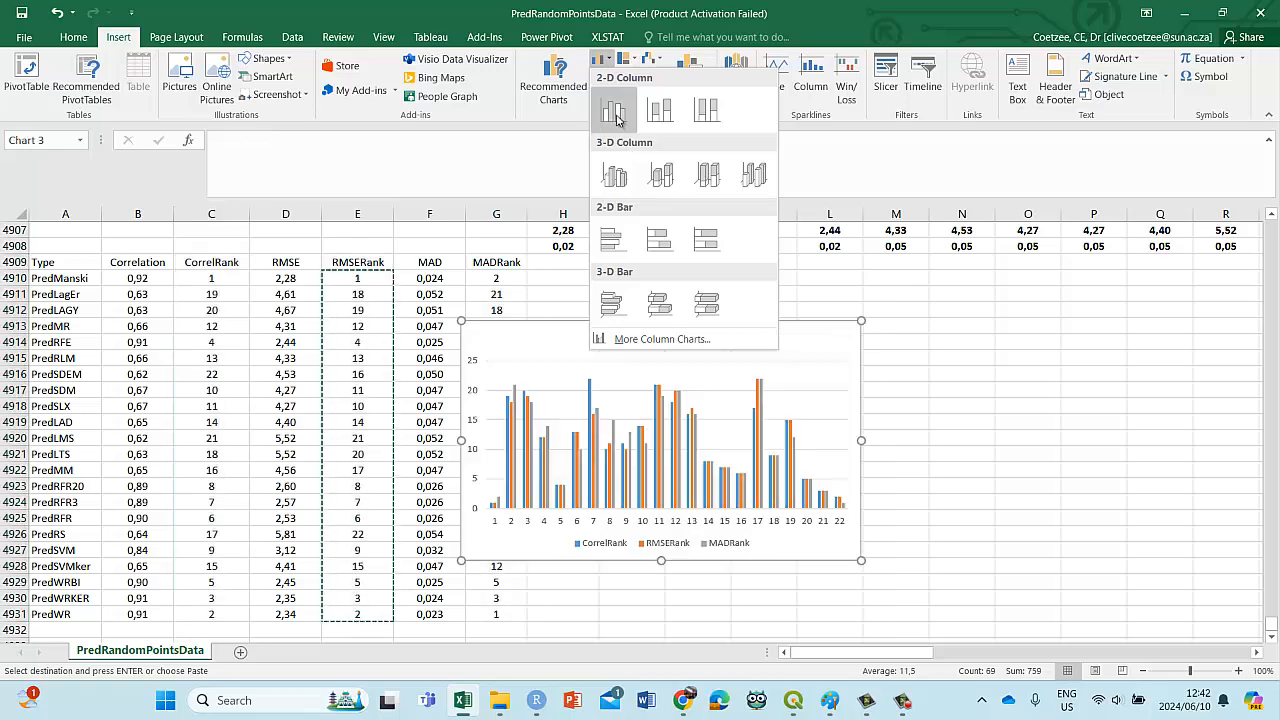
left_click(628, 155)
left_click_drag(716, 364, 836, 316)
left_click_drag(981, 515, 1140, 614)
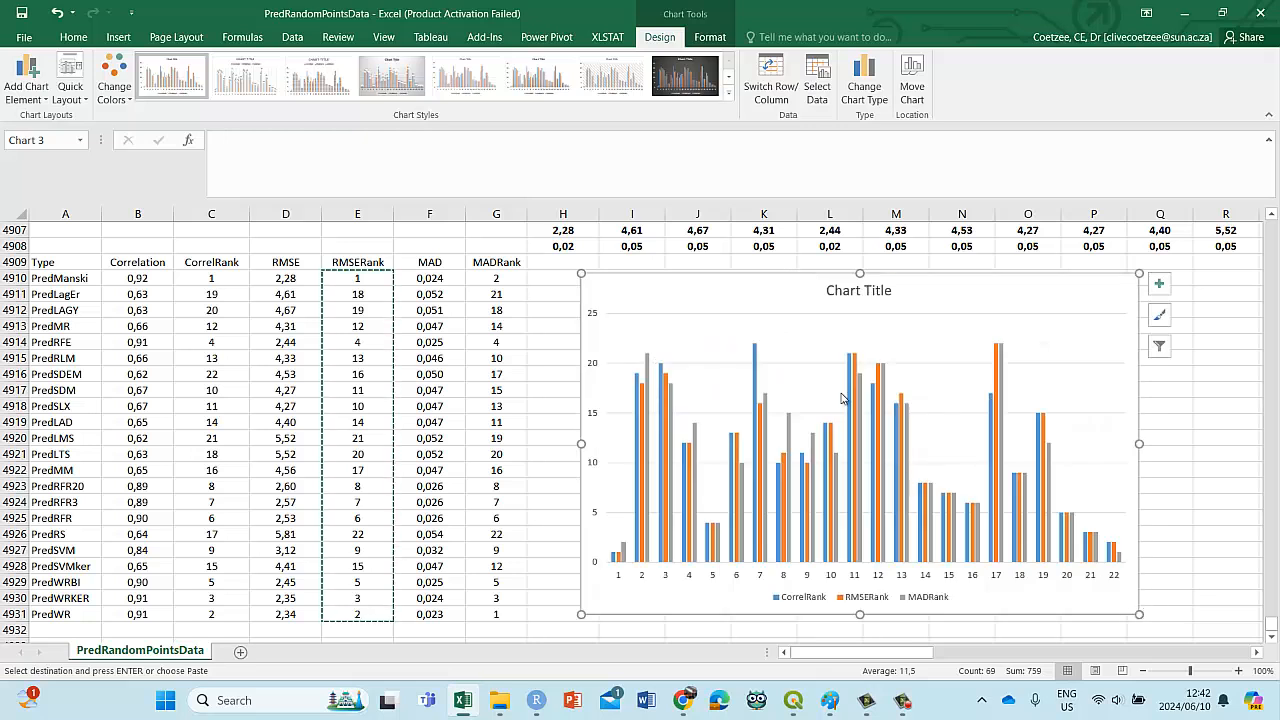
Step: Set the chart's horizontal axis labels to the model names in A4910:A4931
right_click(779, 278)
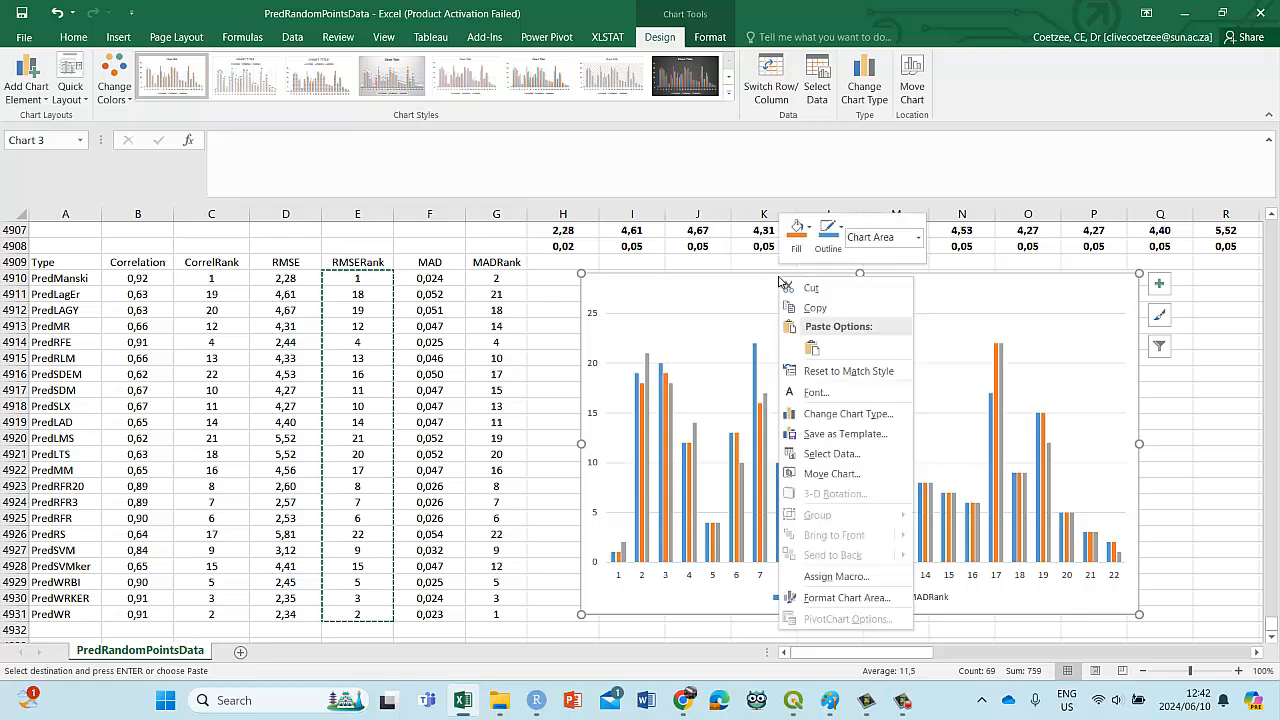
left_click(830, 453)
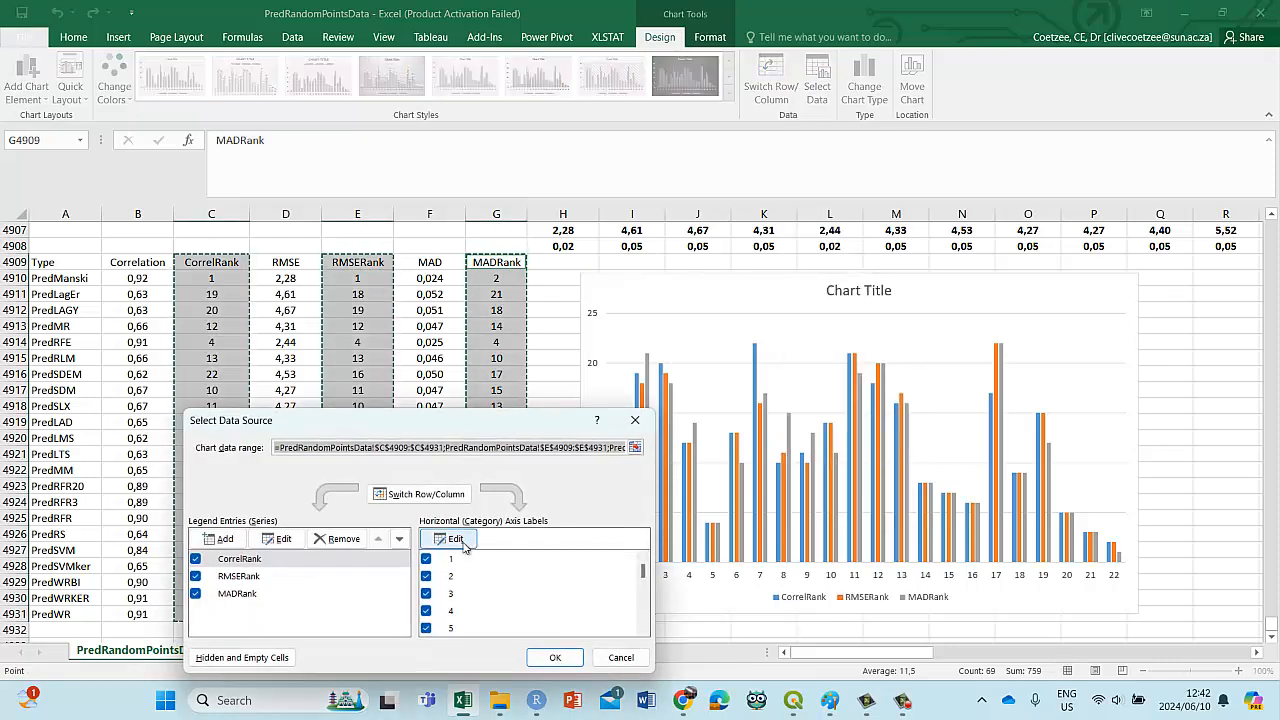
left_click(455, 539)
left_click_drag(62, 278, 58, 607)
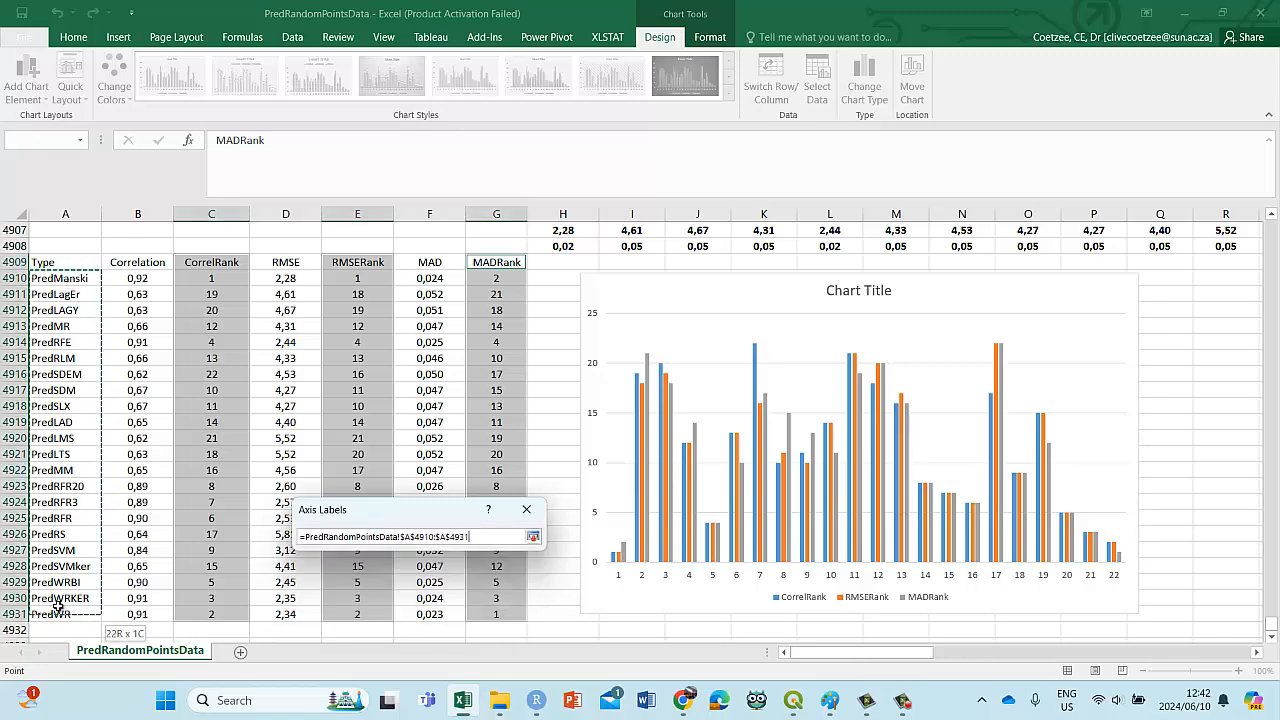
left_click(515, 574)
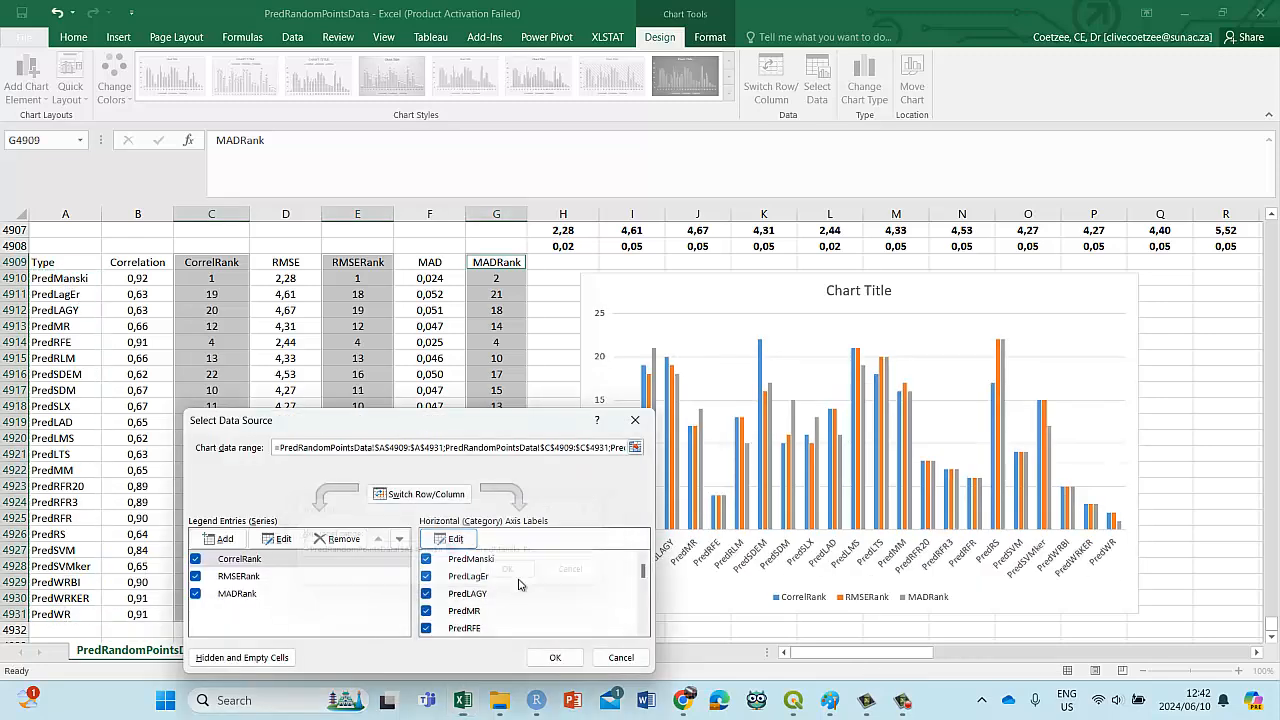
left_click(558, 657)
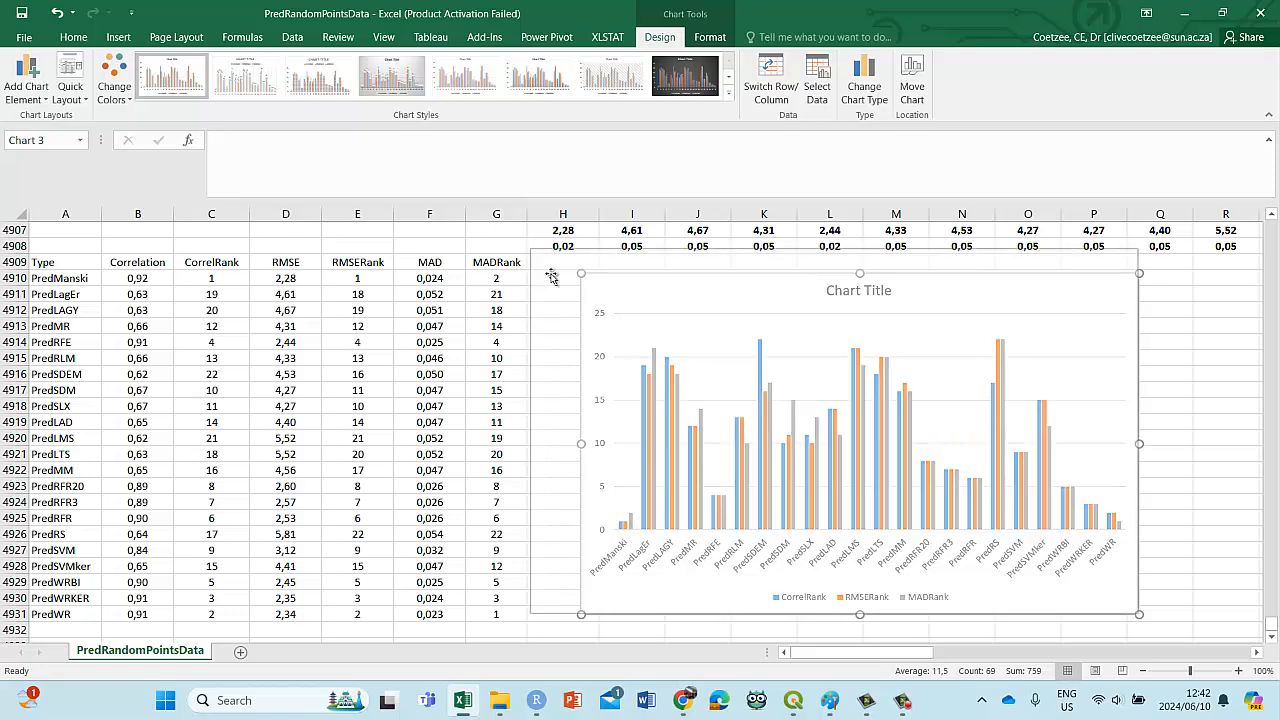
Step: Move the rank chart up against the MADRank column and widen it to about column R
left_click_drag(551, 277, 551, 277)
left_click_drag(1139, 615, 1206, 524)
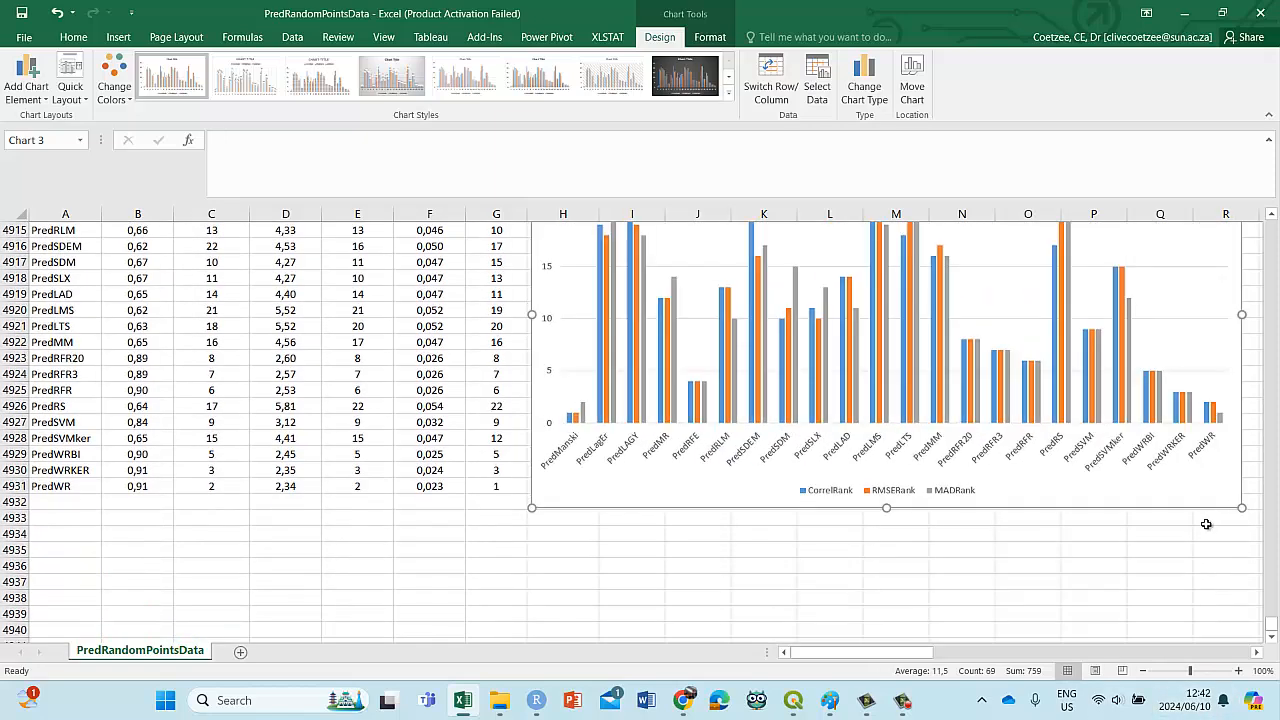
scroll(1206, 524, "up", 2)
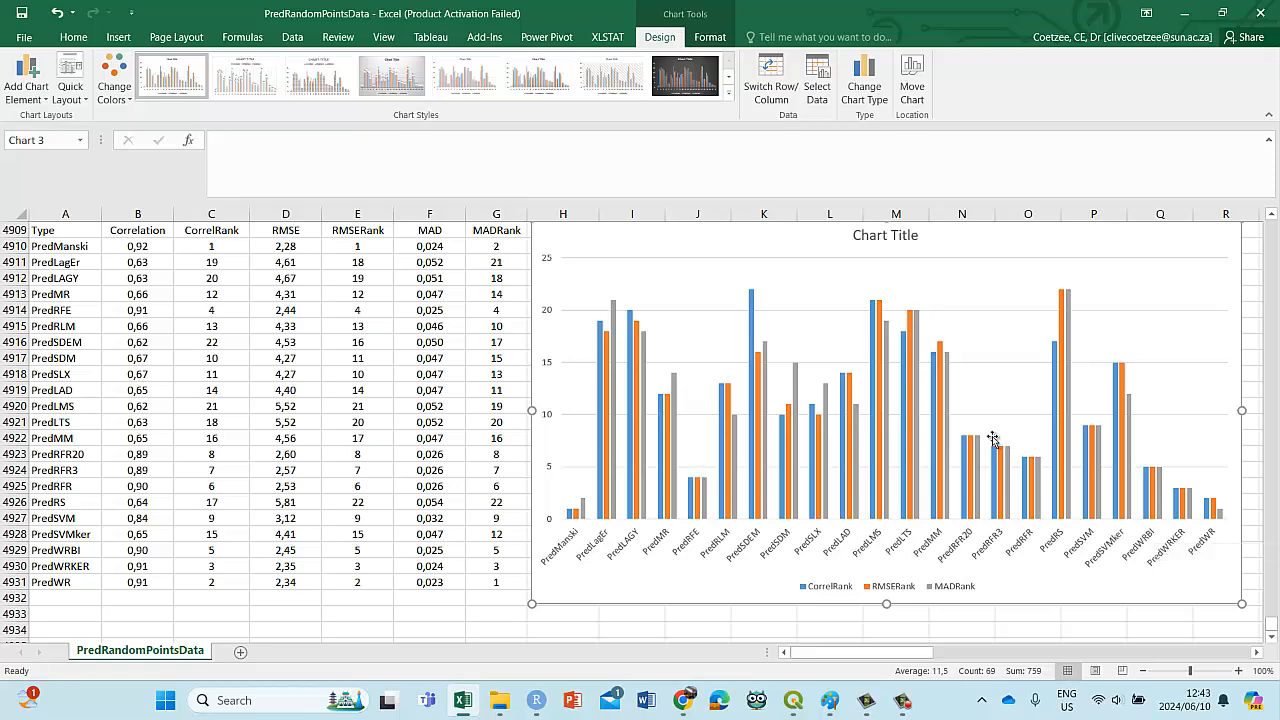
Step: Delete the placeholder title from the rank chart
scroll(798, 358, "up", 3)
left_click(862, 385)
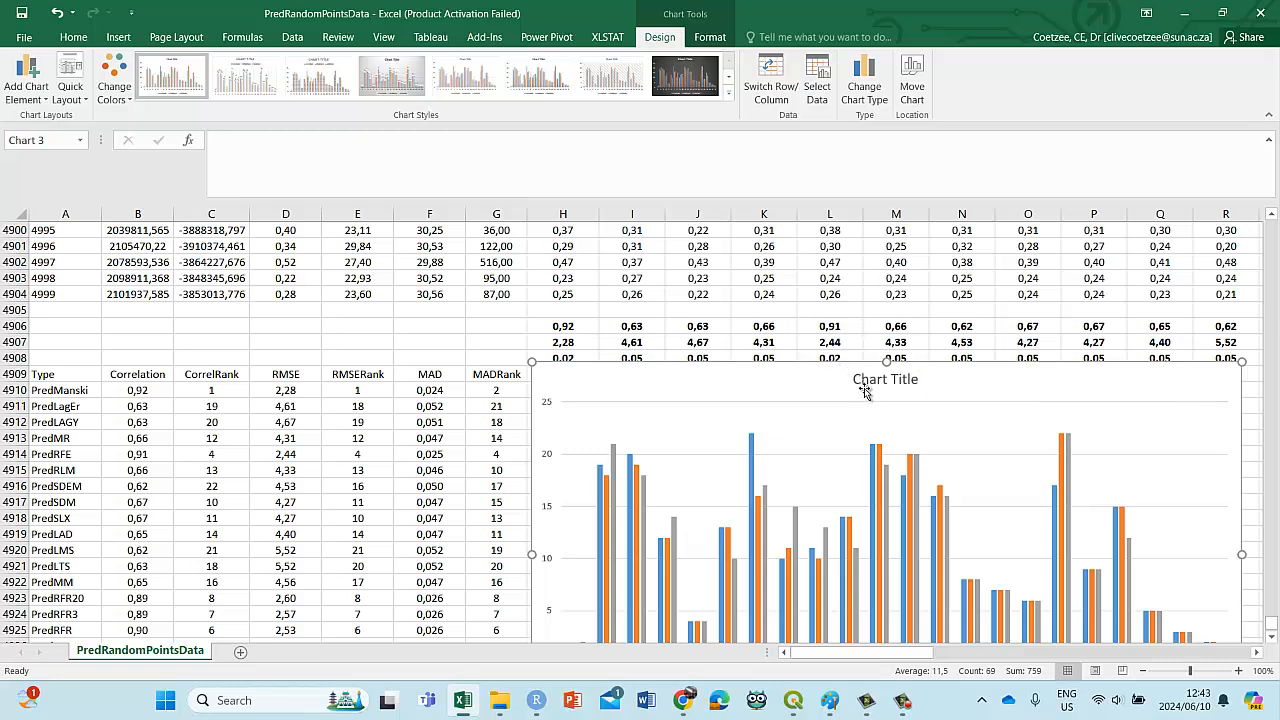
left_click(860, 386)
key("Escape")
key("Delete")
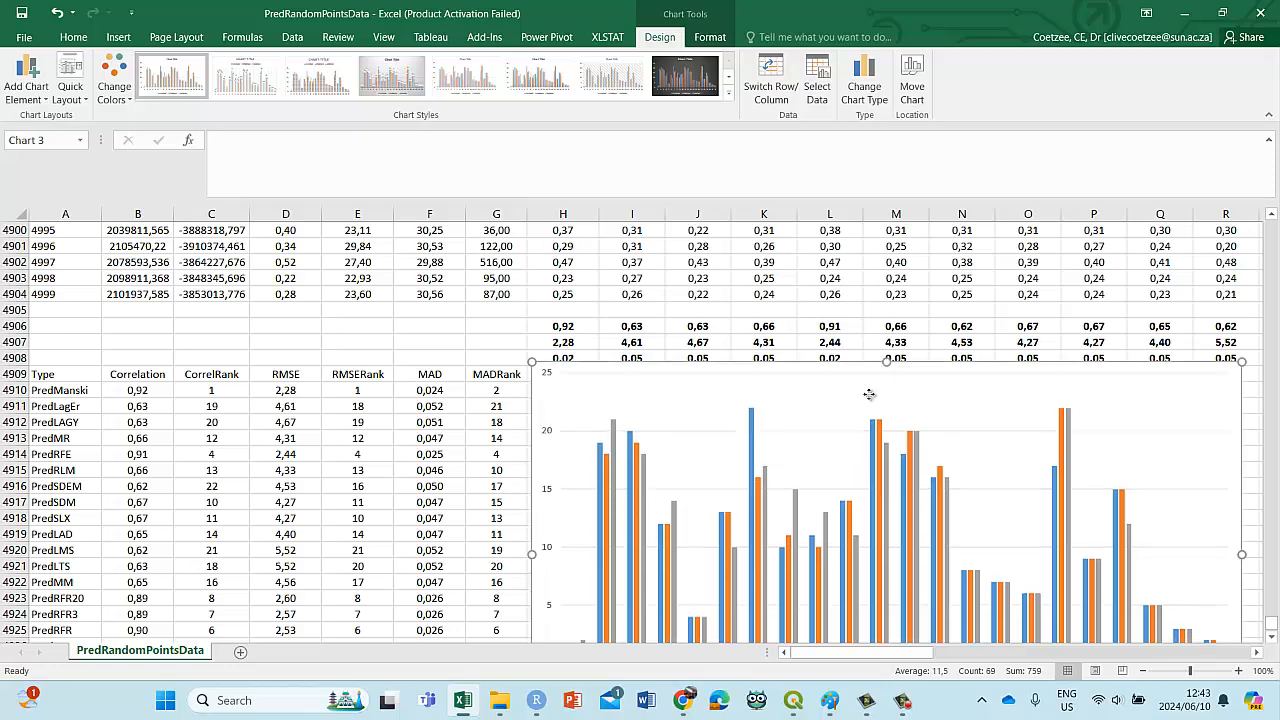
Step: Move the rank chart directly below the table, starting at row 4932, and enlarge it to span columns A to M
left_click(869, 394)
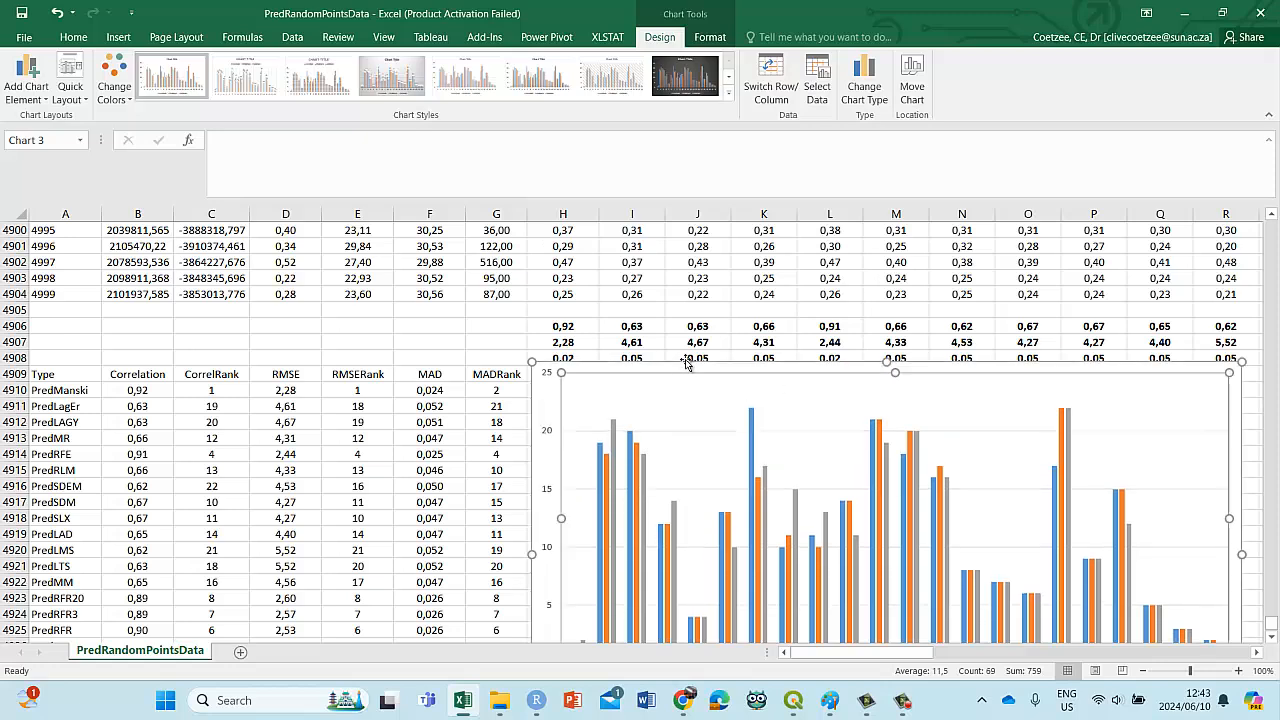
left_click_drag(687, 364, 247, 604)
scroll(340, 535, "down", 4)
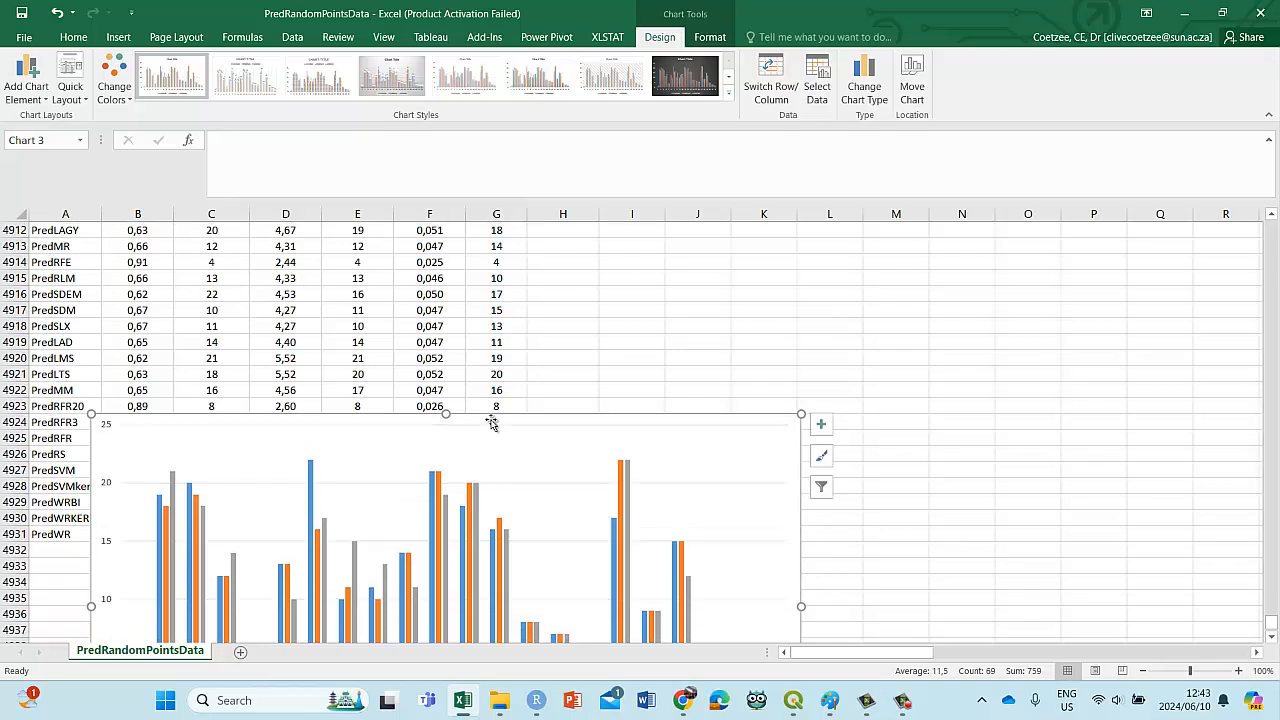
left_click_drag(491, 422, 466, 566)
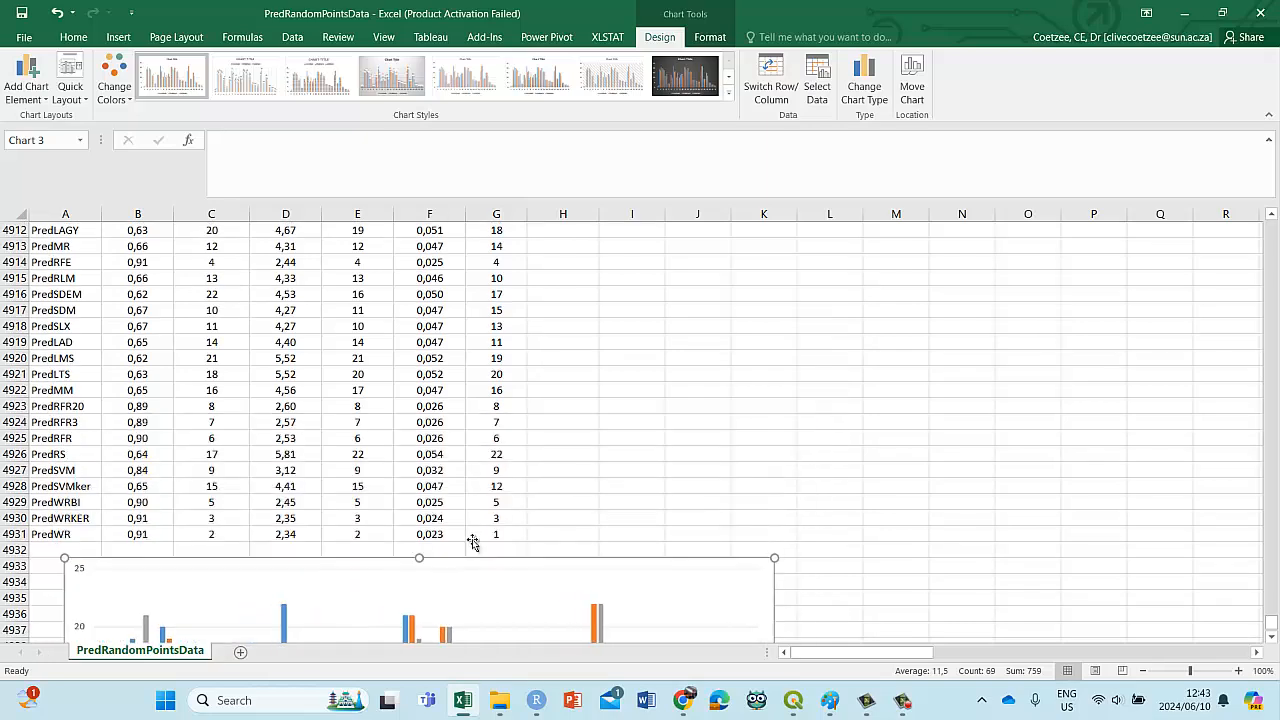
scroll(473, 541, "down", 9)
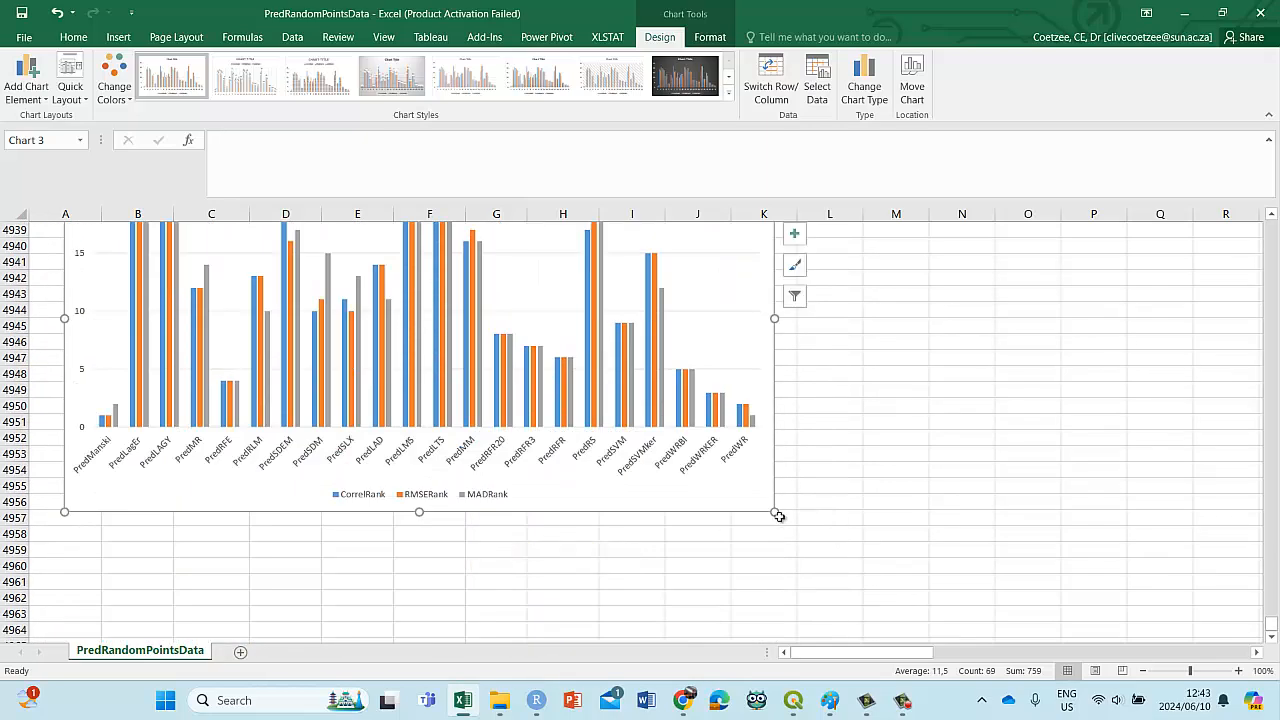
left_click_drag(778, 515, 906, 599)
scroll(760, 463, "up", 3)
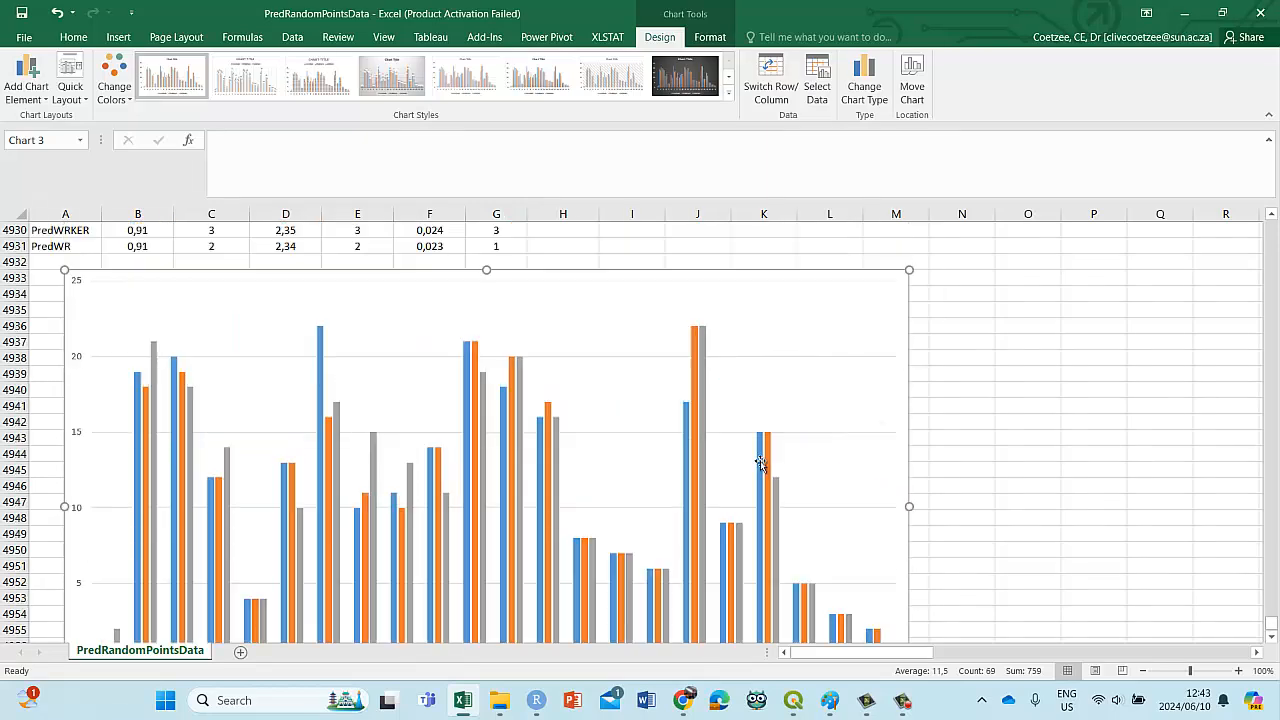
left_click_drag(545, 272, 526, 268)
Step: Apply the dark-background chart style and the colourful orange, yellow and green palette to the rank chart, then deselect it
left_click(685, 75)
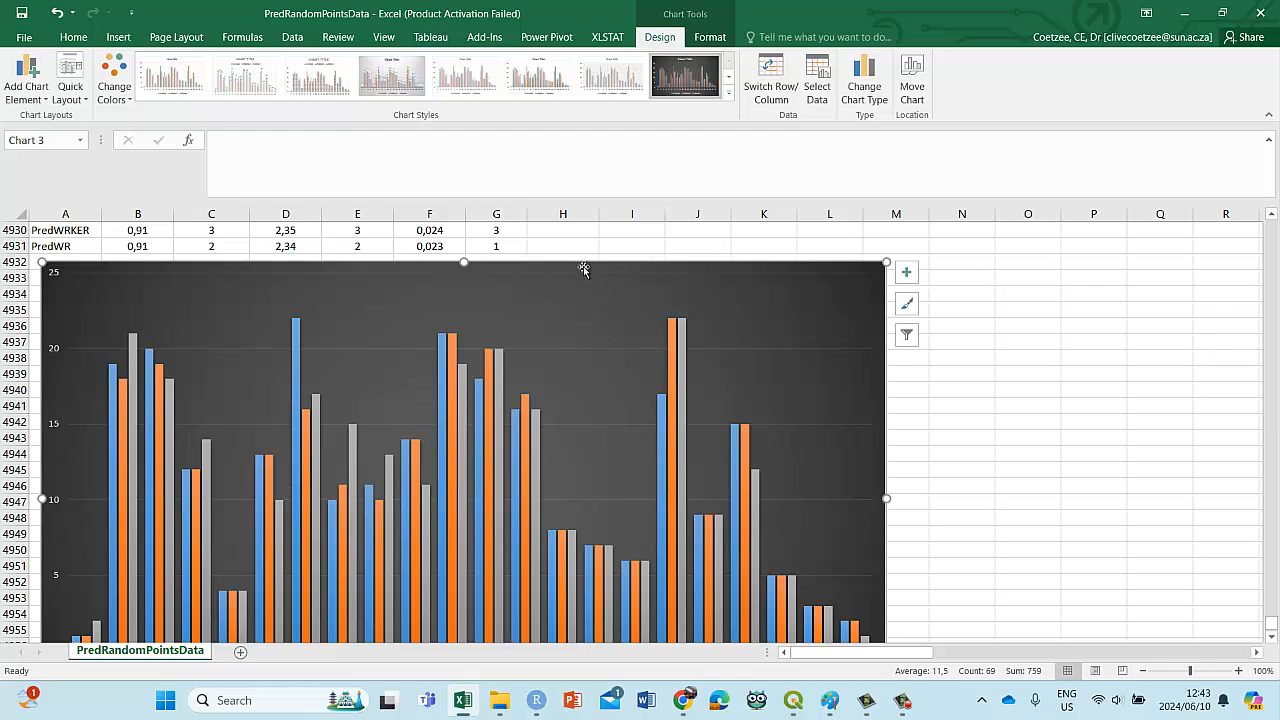
left_click(105, 80)
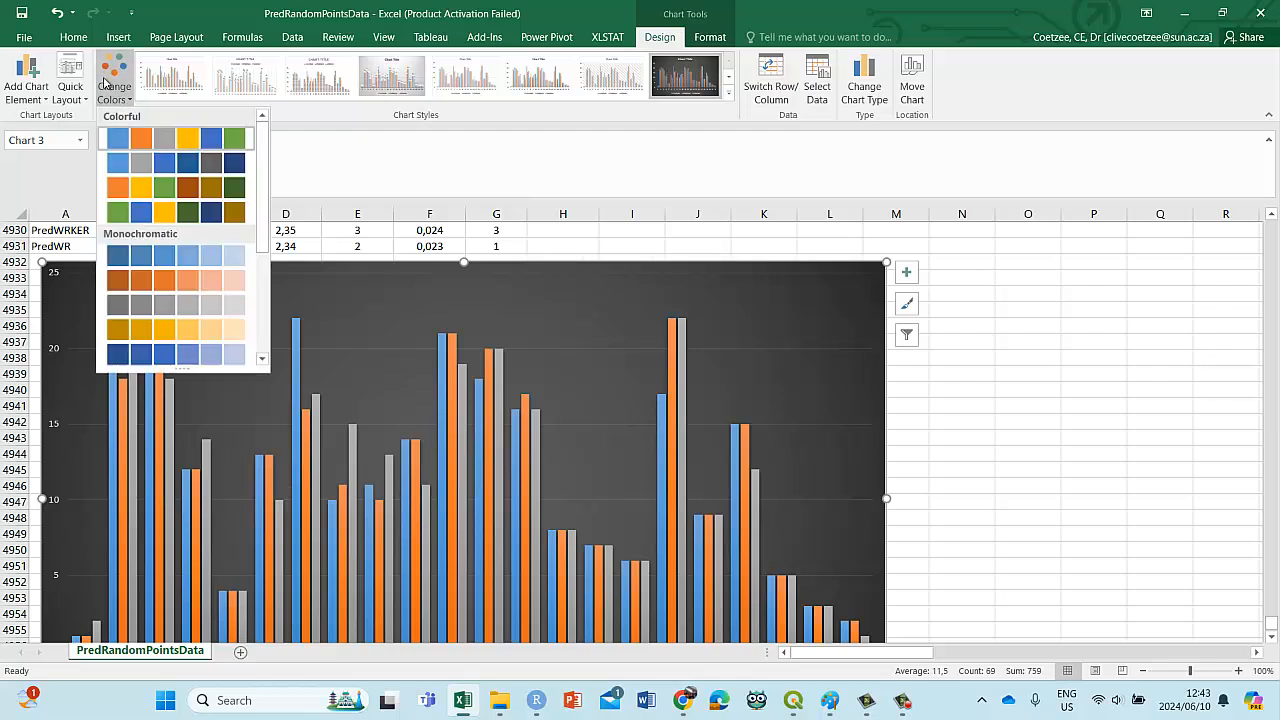
left_click(139, 190)
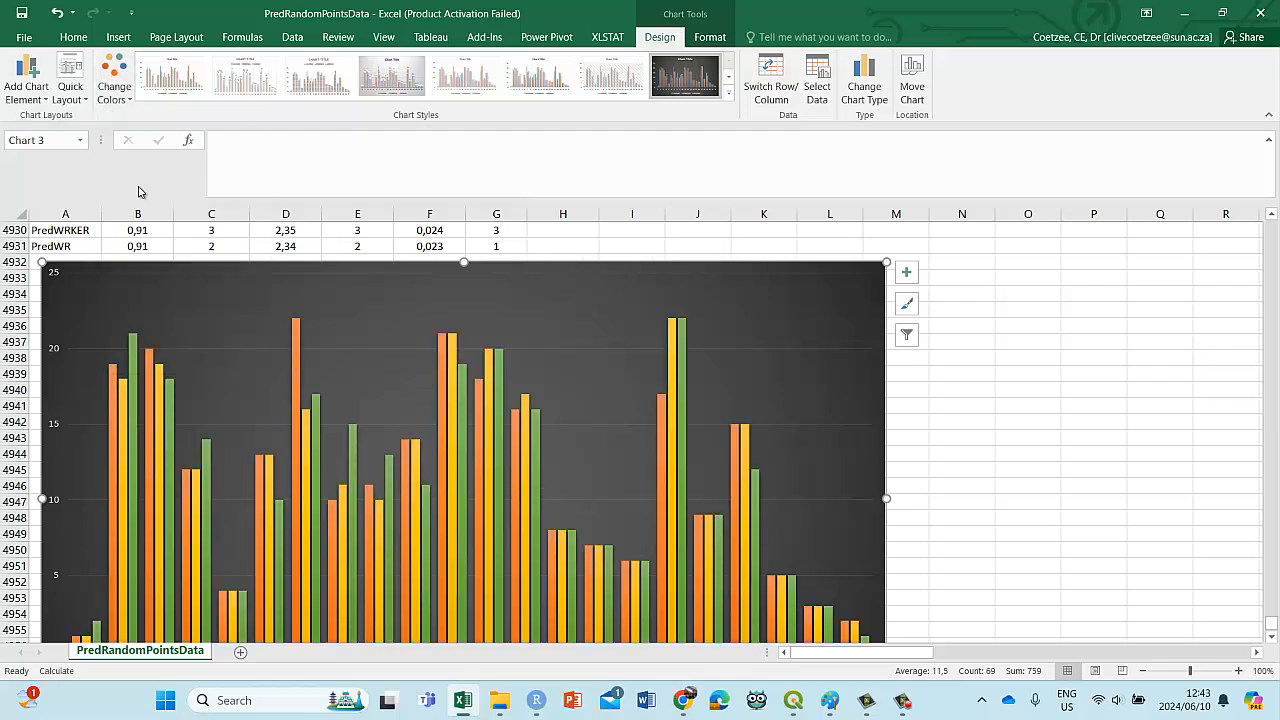
left_click(1137, 408)
Step: Examine the correlation, RMSE and MAD rank columns of each model in the restyled chart
scroll(1127, 419, "down", 2)
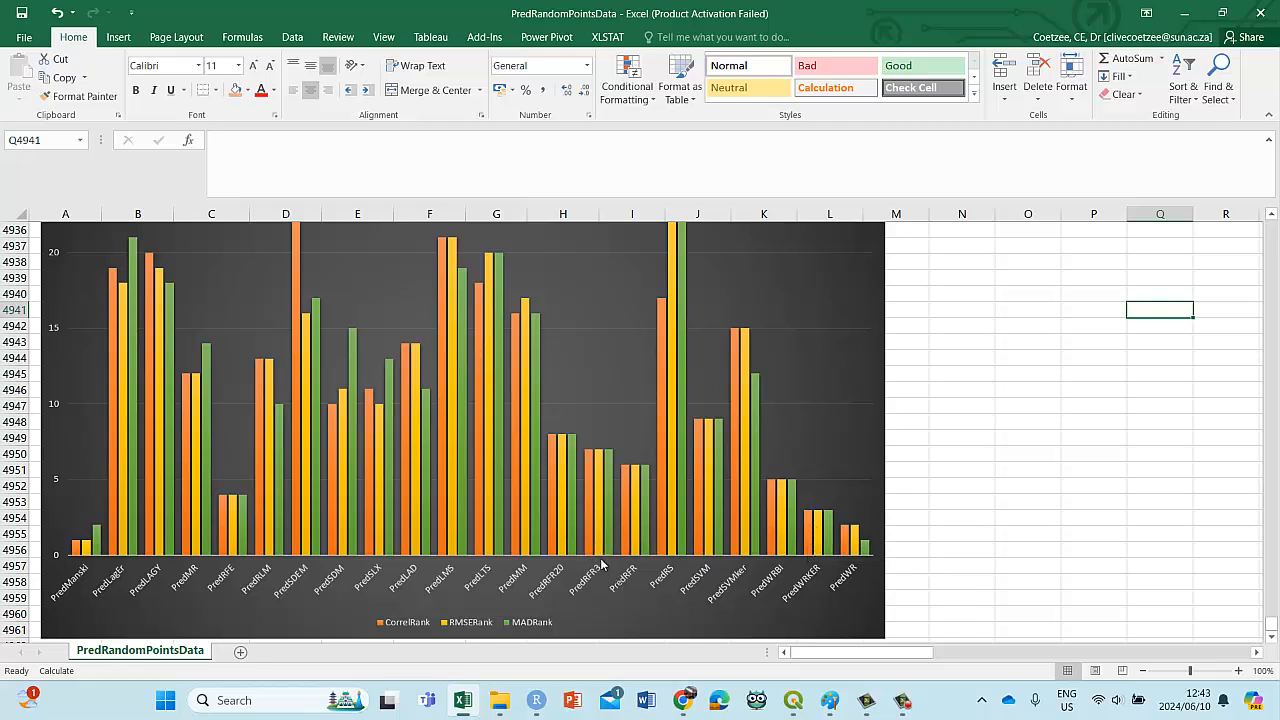
scroll(601, 565, "up", 1)
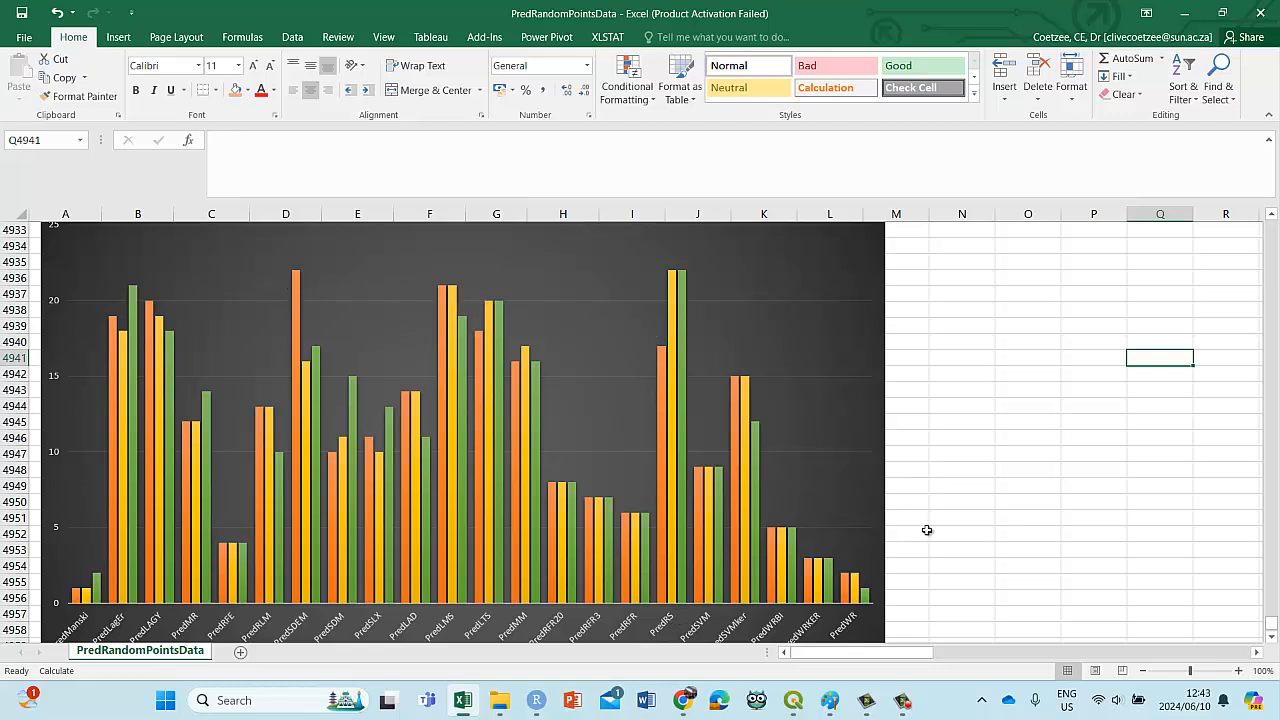
scroll(927, 530, "down", 1)
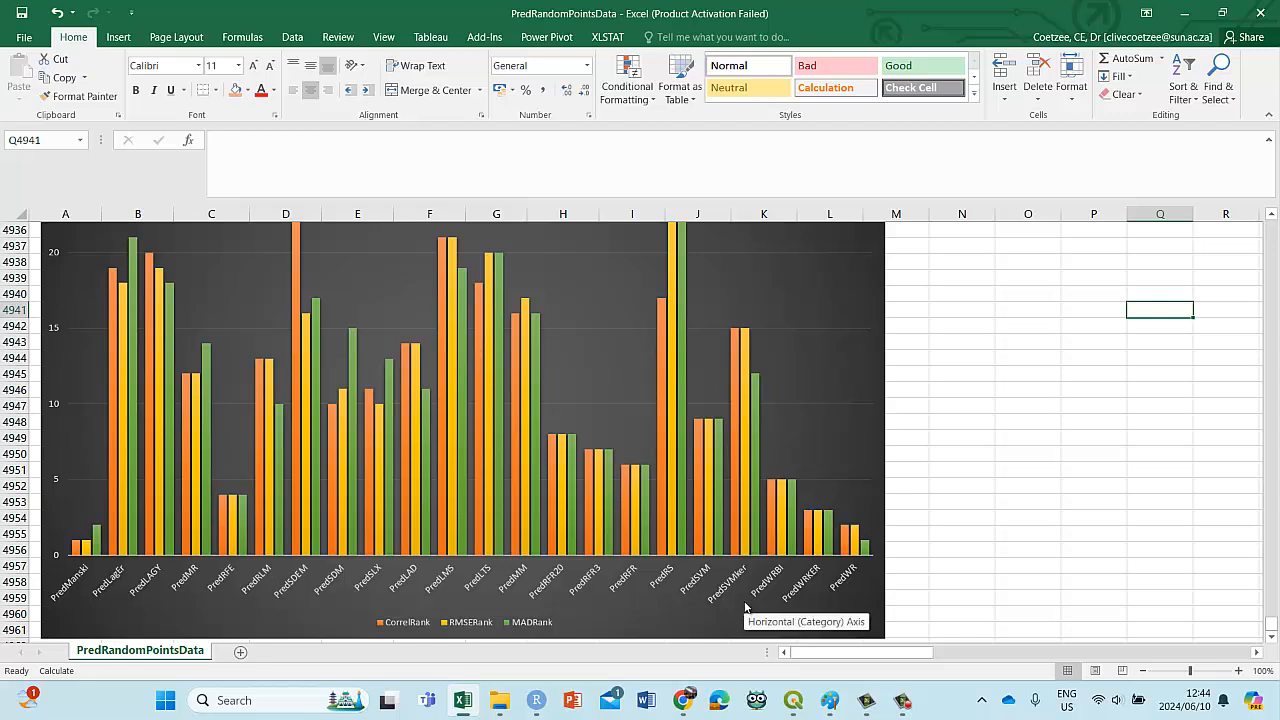
scroll(744, 602, "up", 1)
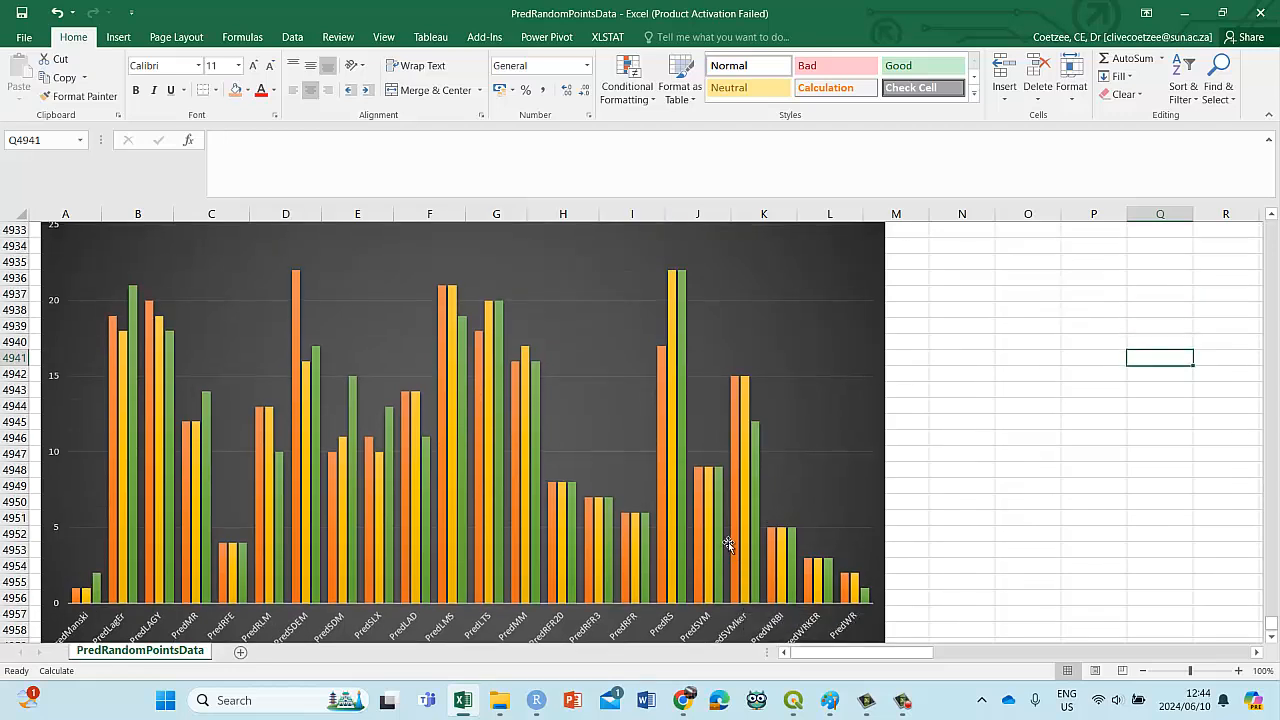
scroll(730, 545, "down", 1)
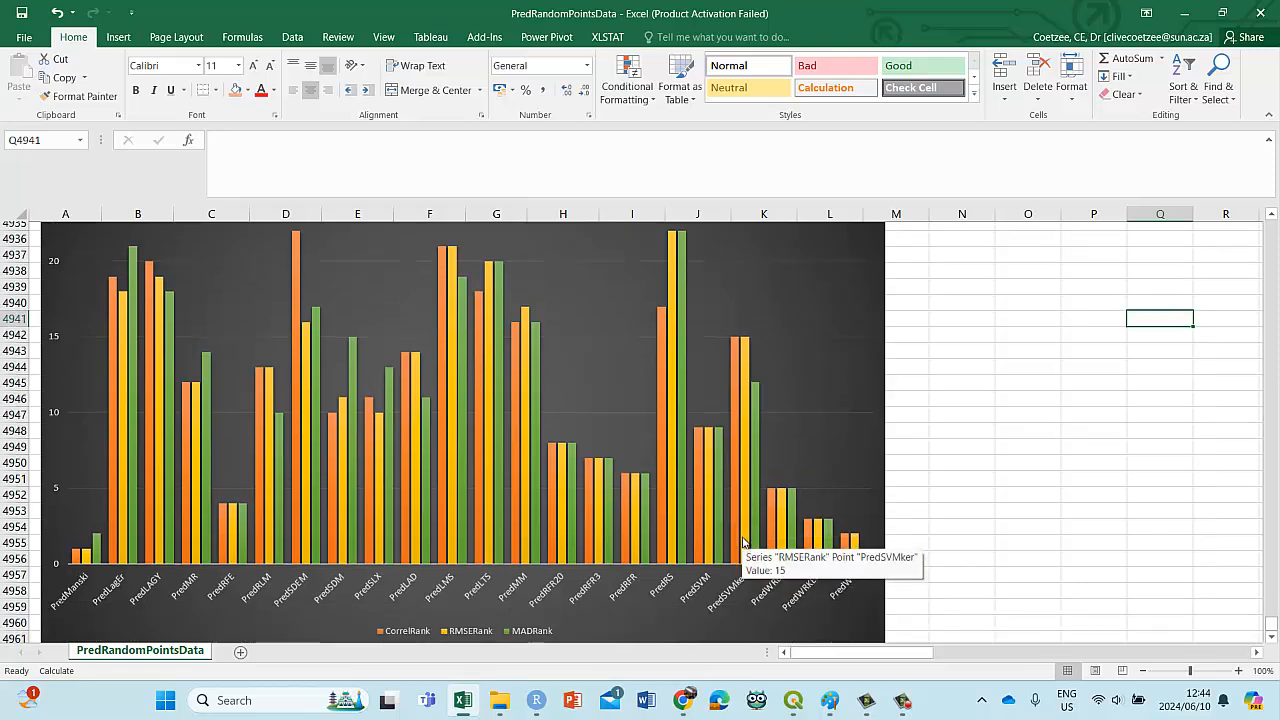
scroll(653, 556, "up", 2)
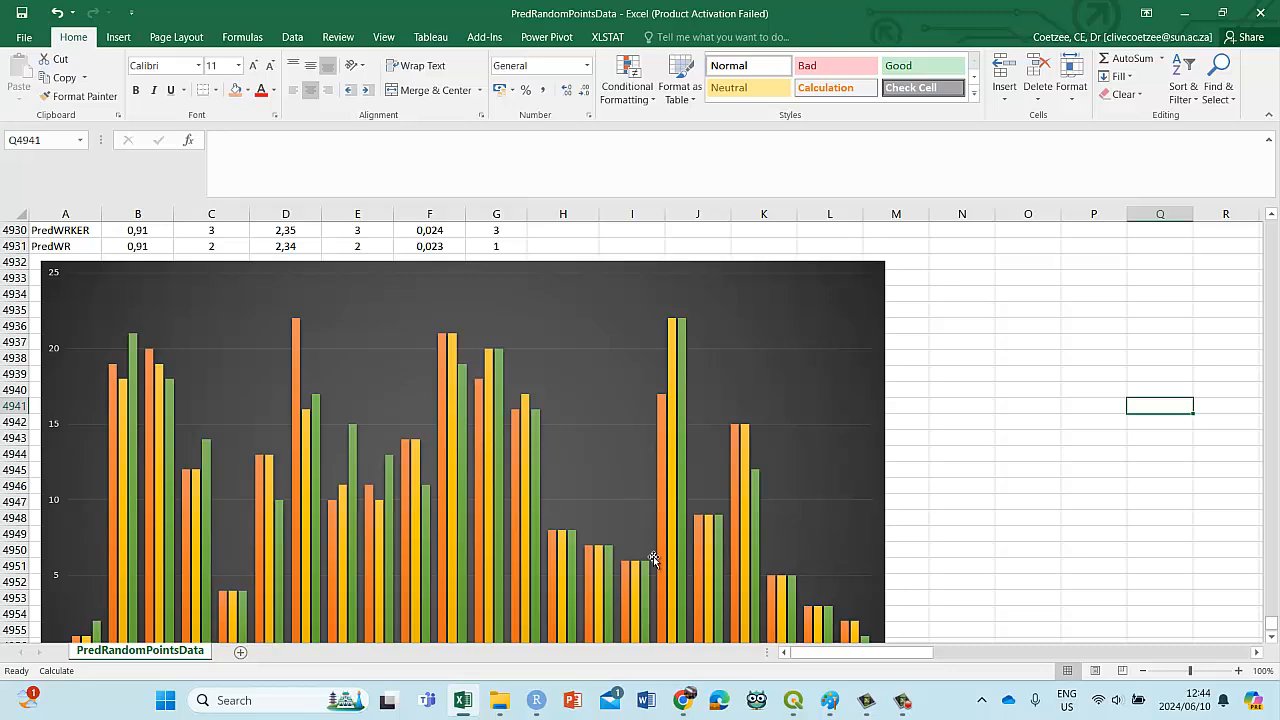
Step: Review the model comparison table from PredManski in A4910 downward, together with the point data above it
scroll(656, 520, "up", 8)
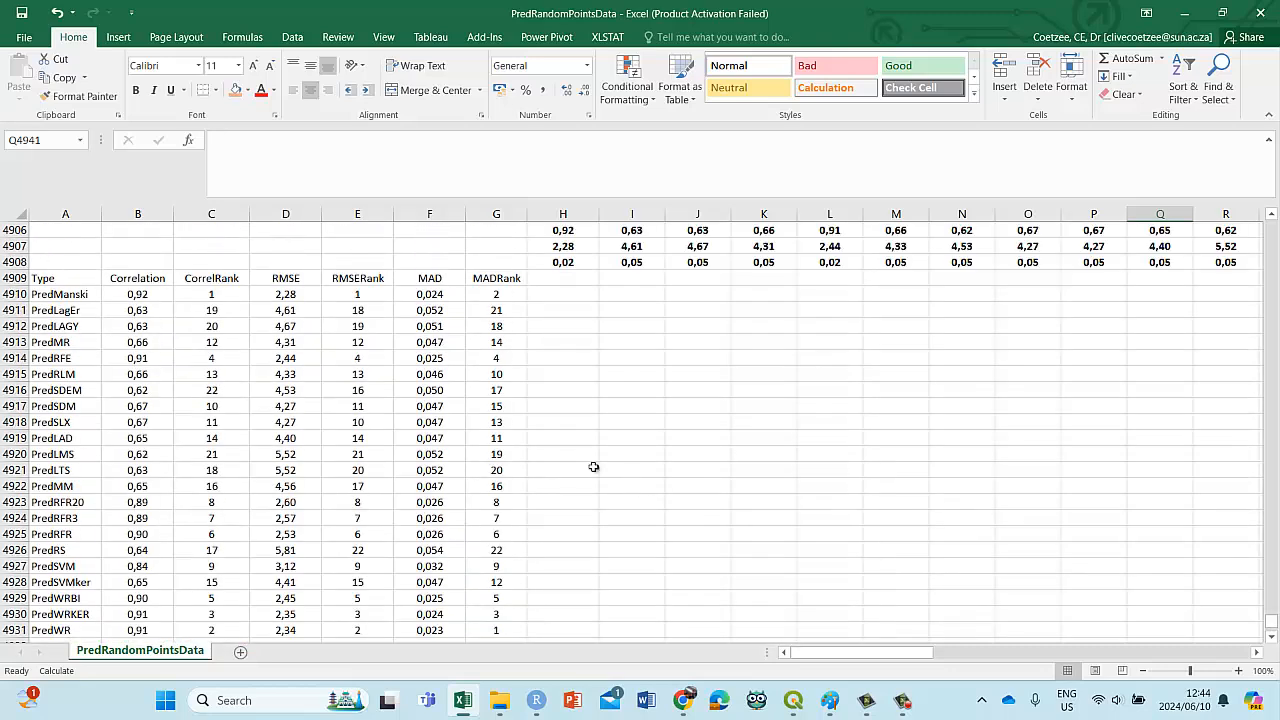
left_click(87, 295)
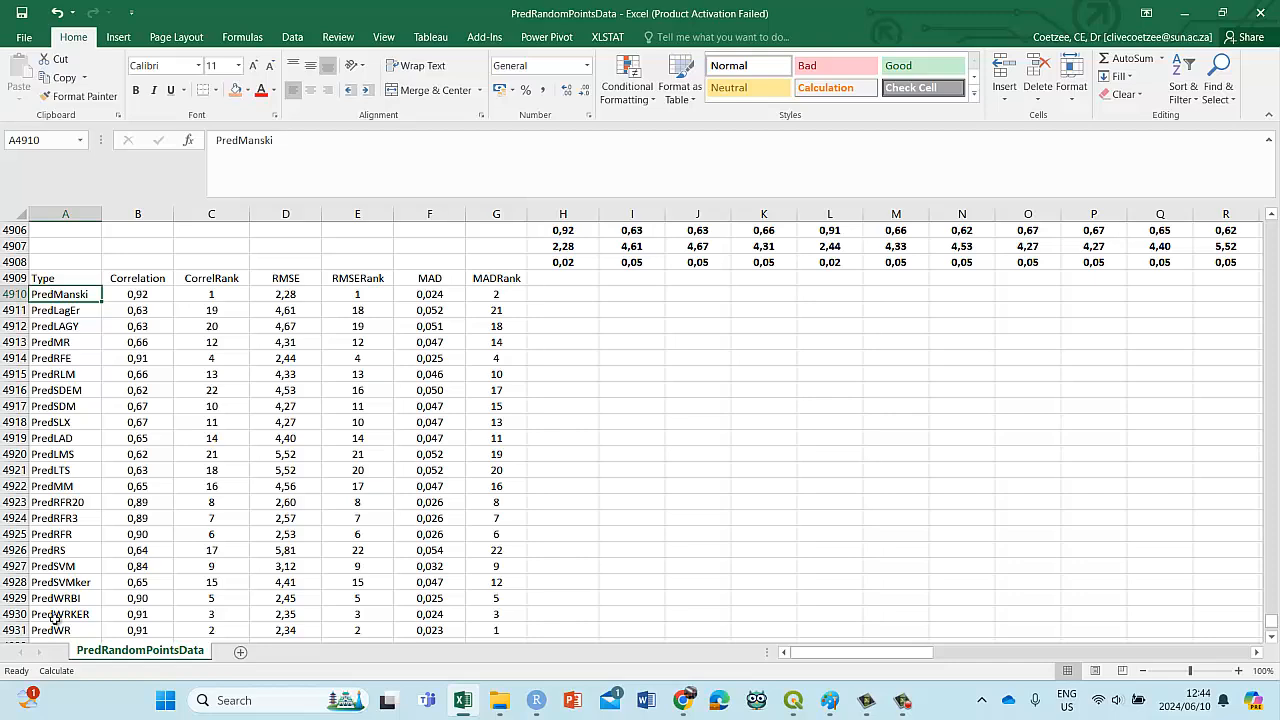
scroll(488, 481, "down", 3)
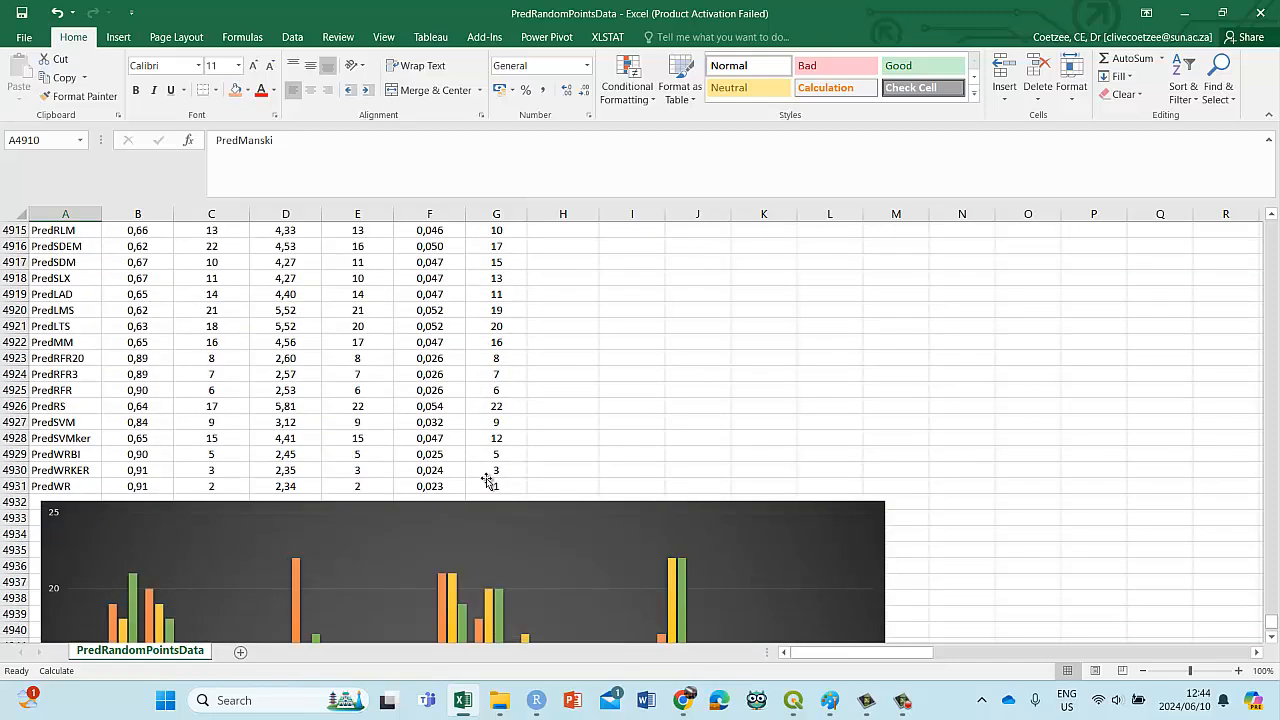
scroll(488, 481, "down", 6)
scroll(468, 469, "up", 20)
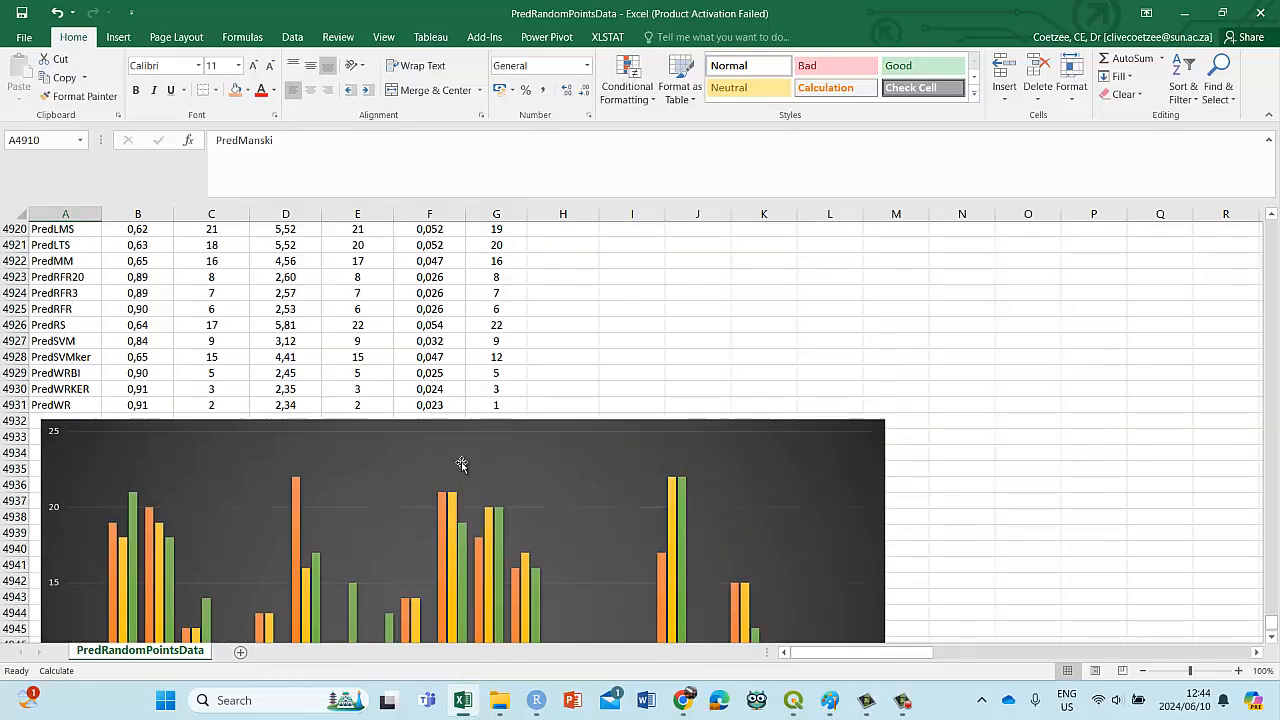
scroll(452, 447, "up", 3)
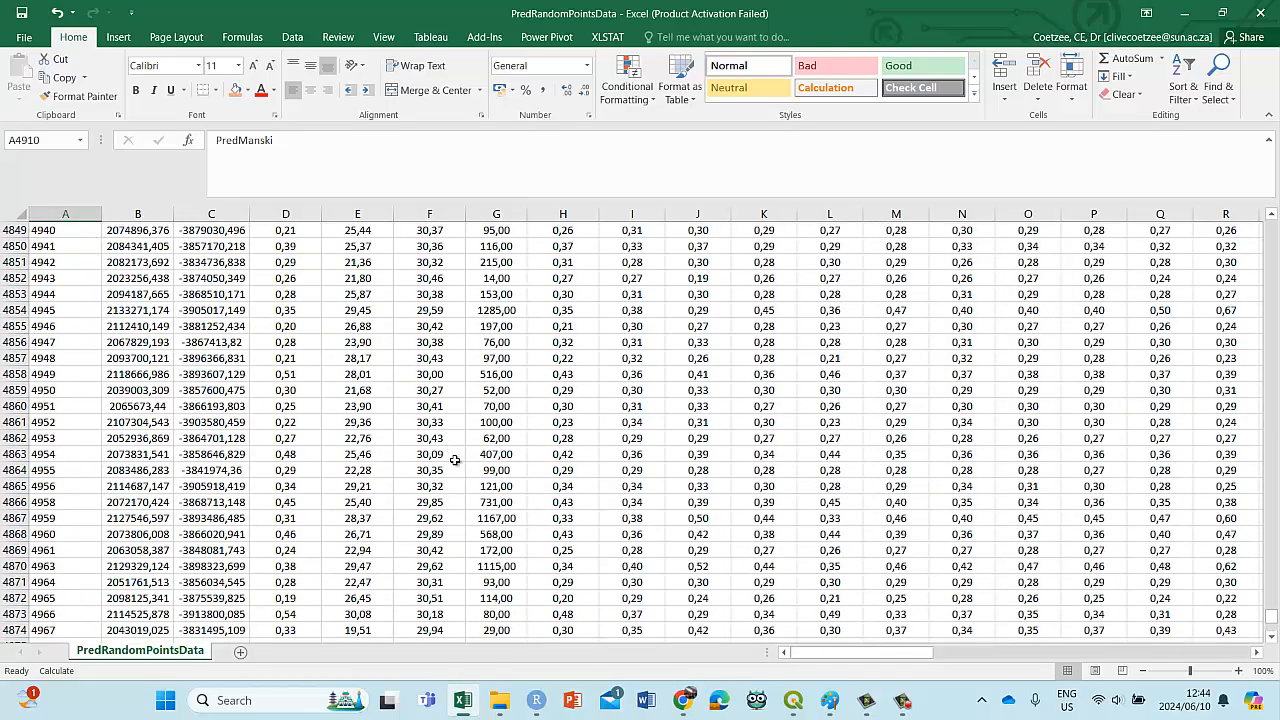
scroll(455, 470, "down", 18)
scroll(455, 485, "up", 3)
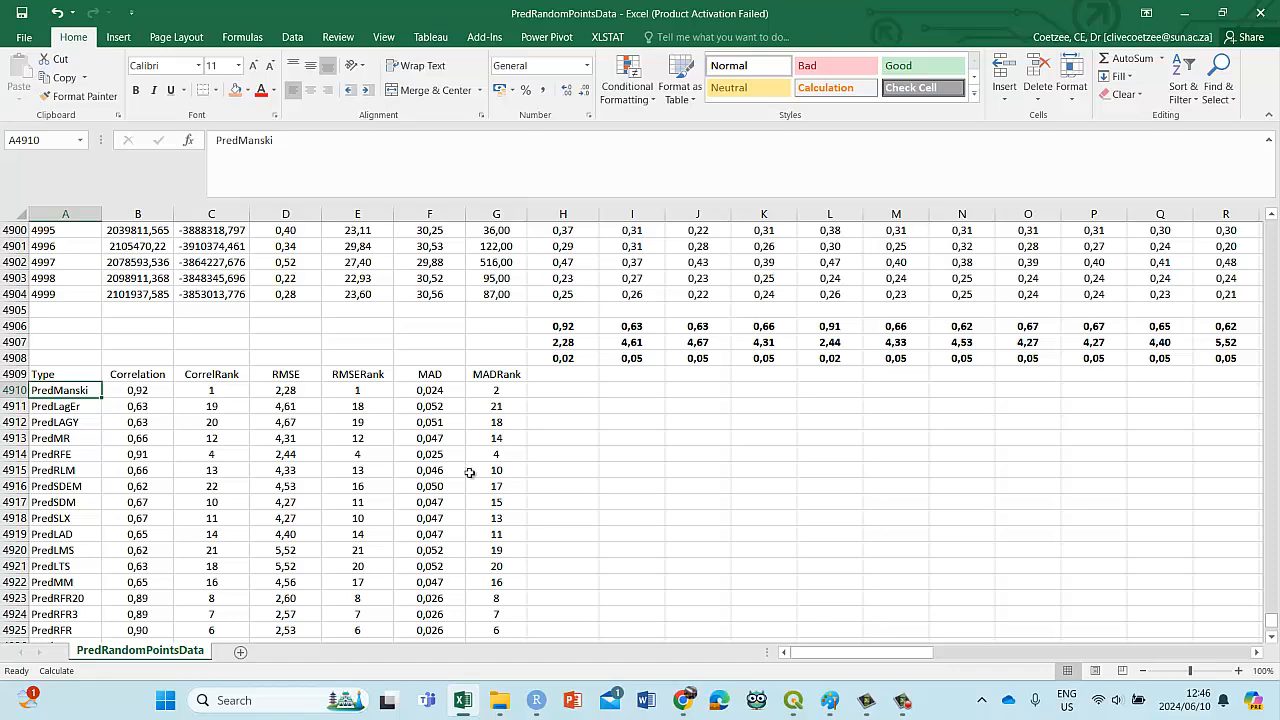
Step: Compare the ranks in the table's last rows with the matching columns in the rank chart
scroll(509, 423, "down", 6)
scroll(509, 423, "down", 4)
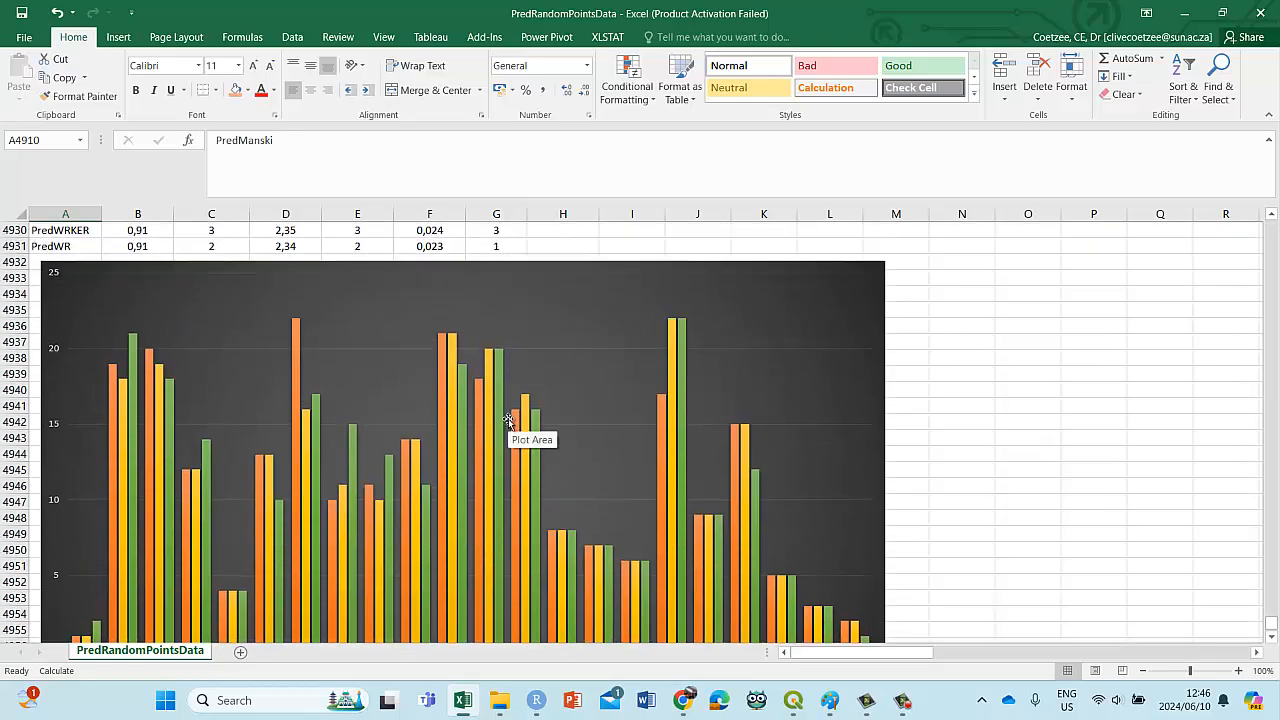
scroll(509, 423, "down", 2)
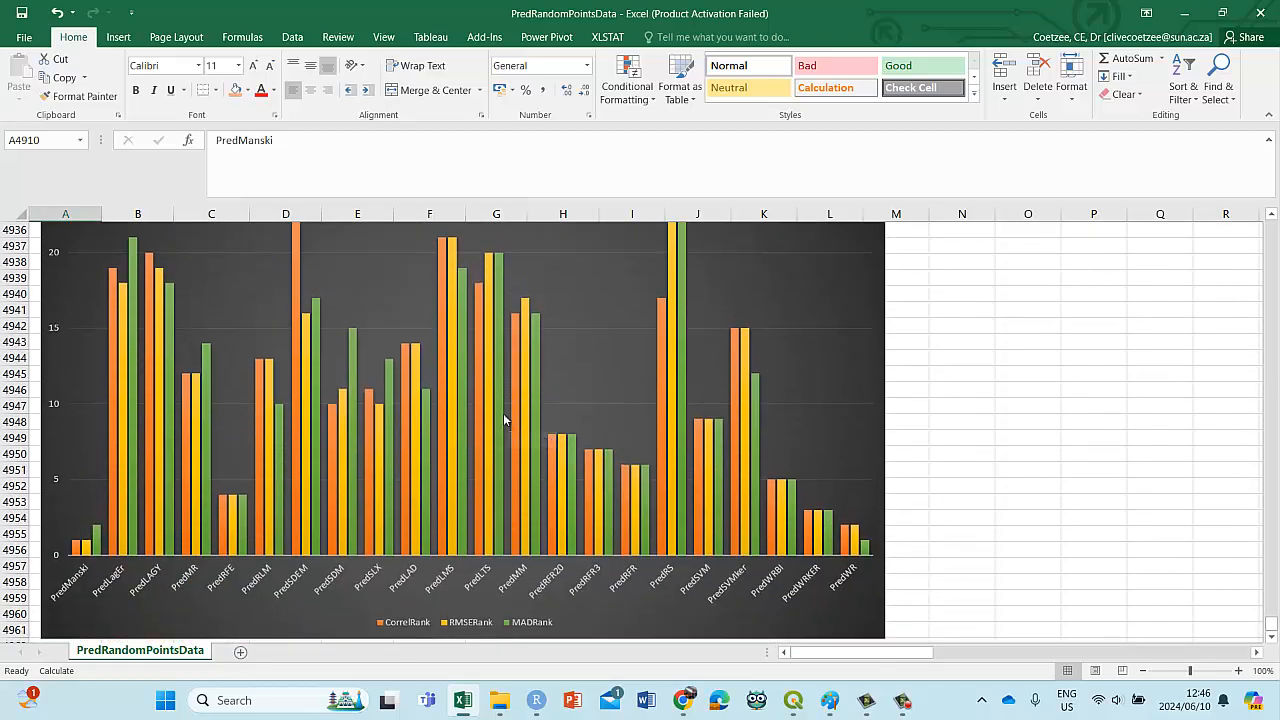
mouse_move(502, 410)
scroll(502, 408, "up", 7)
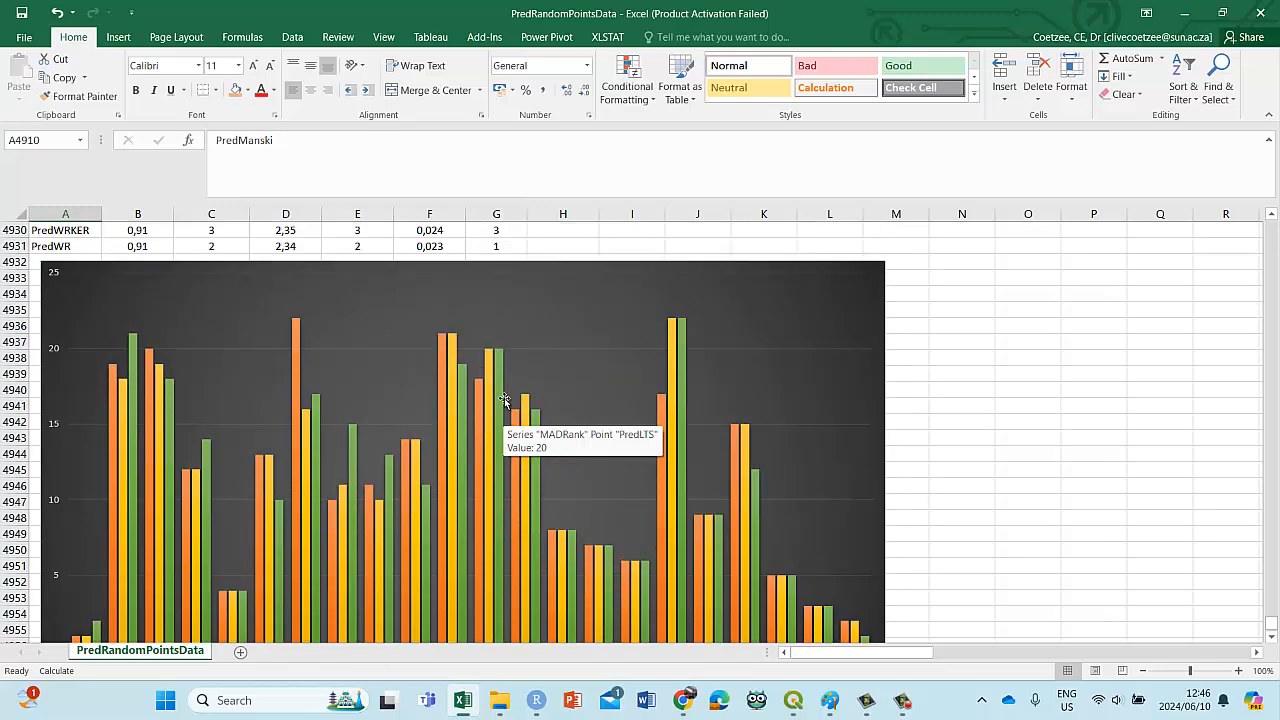
scroll(507, 391, "down", 3)
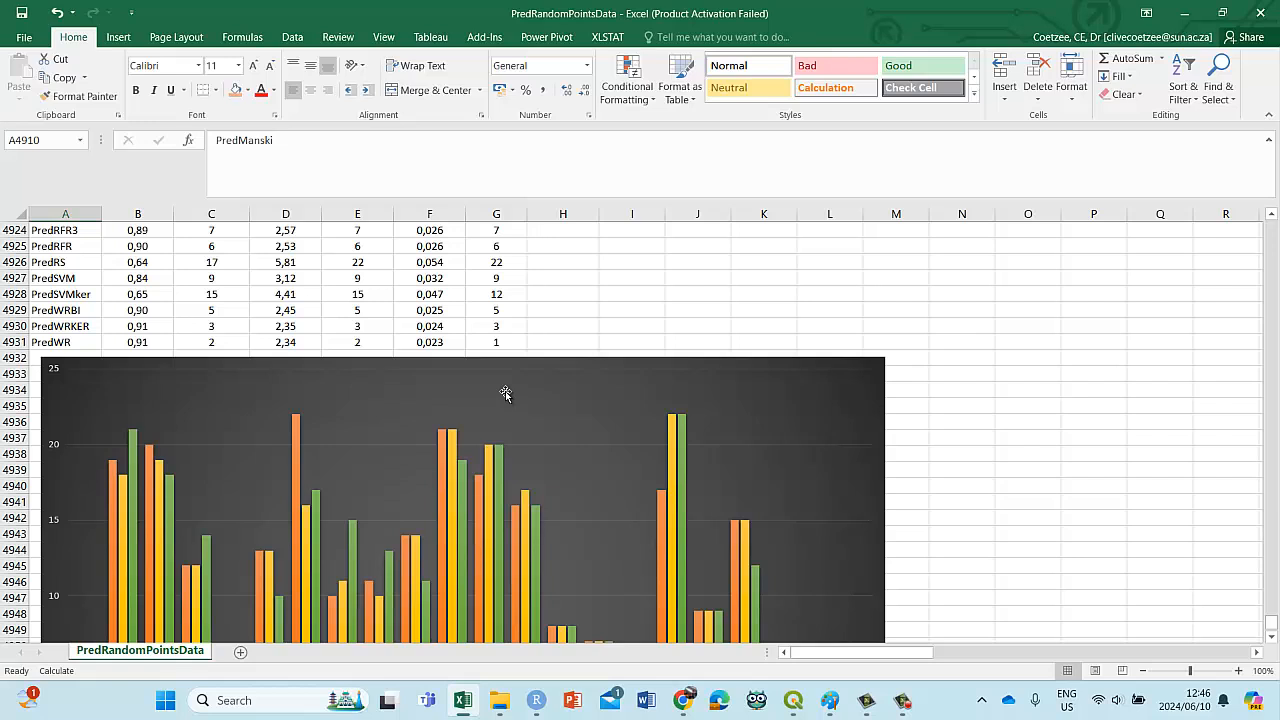
scroll(505, 391, "down", 3)
Step: Recheck the full ranking table and the summary rows 4906 to 4908 against the chart's model labels and legend
scroll(328, 242, "up", 9)
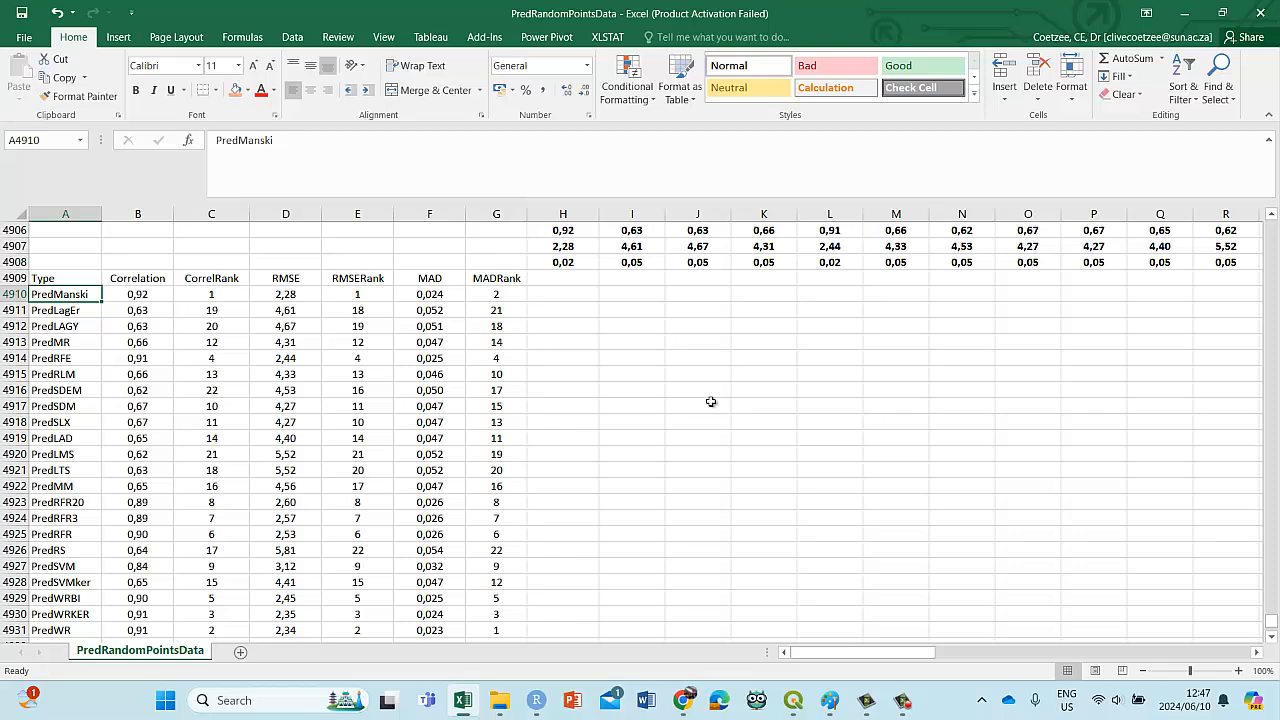
scroll(710, 401, "up", 3)
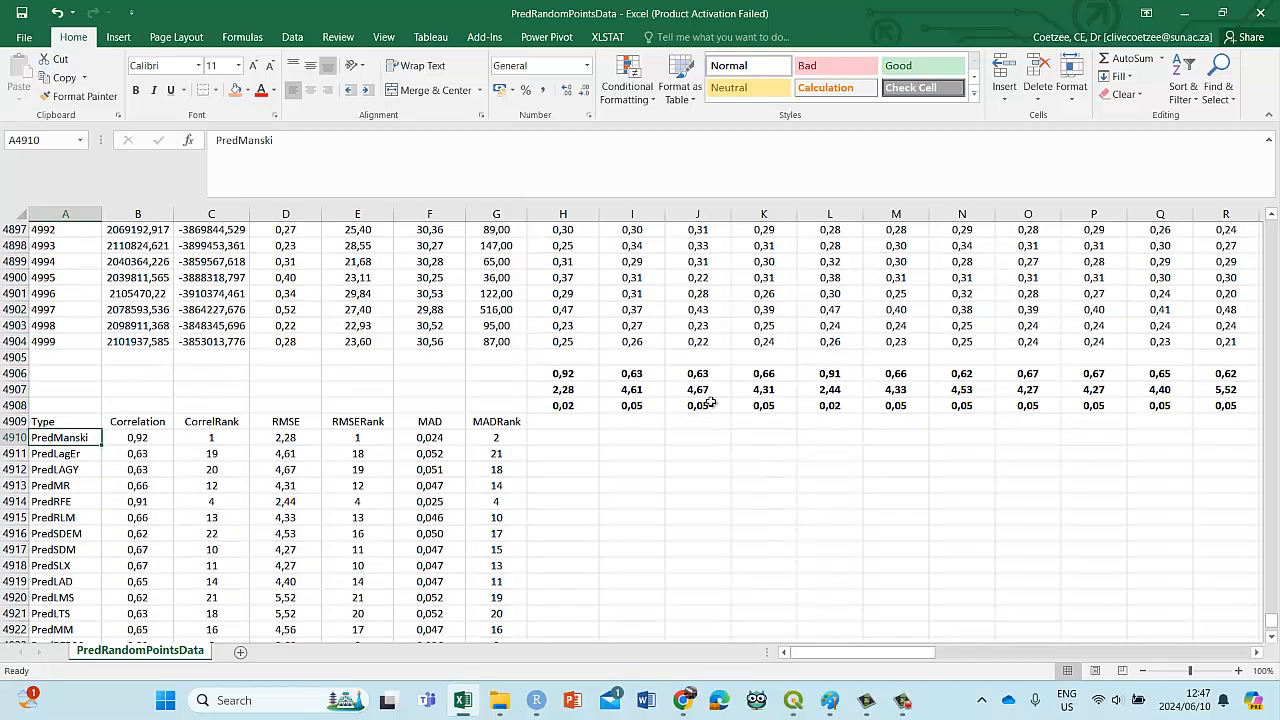
scroll(710, 401, "down", 7)
scroll(710, 401, "down", 2)
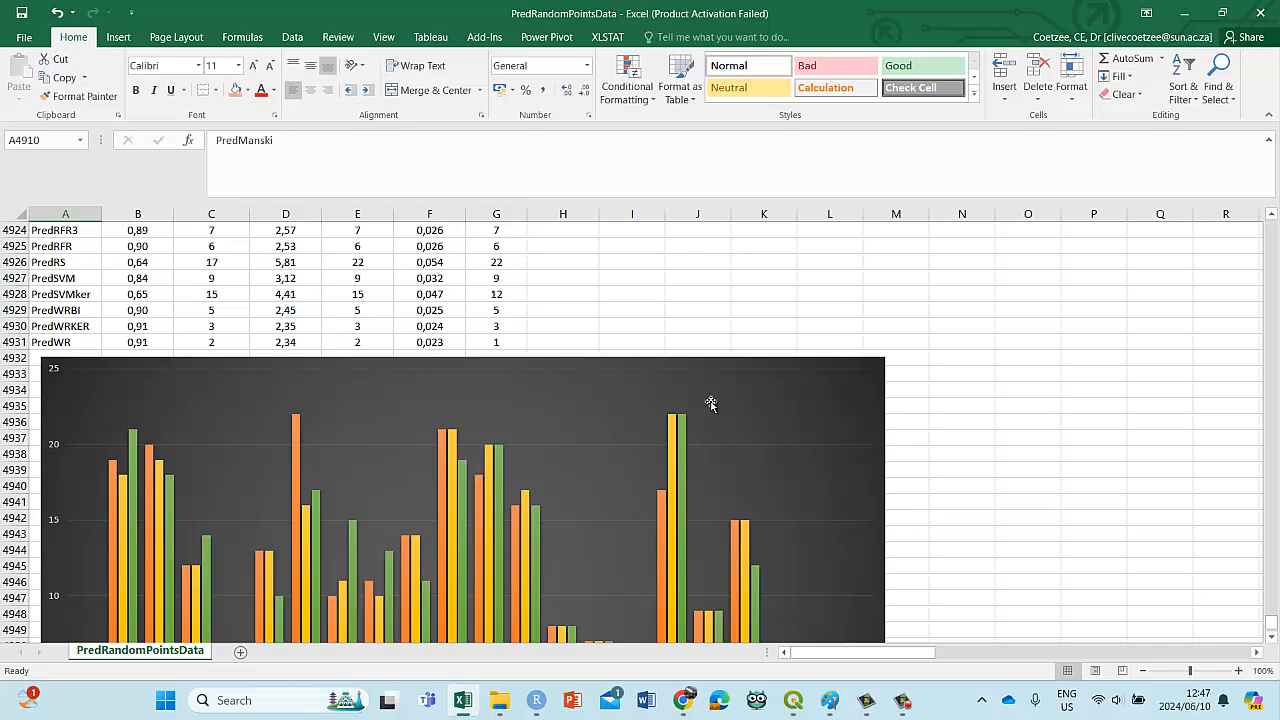
scroll(710, 404, "down", 4)
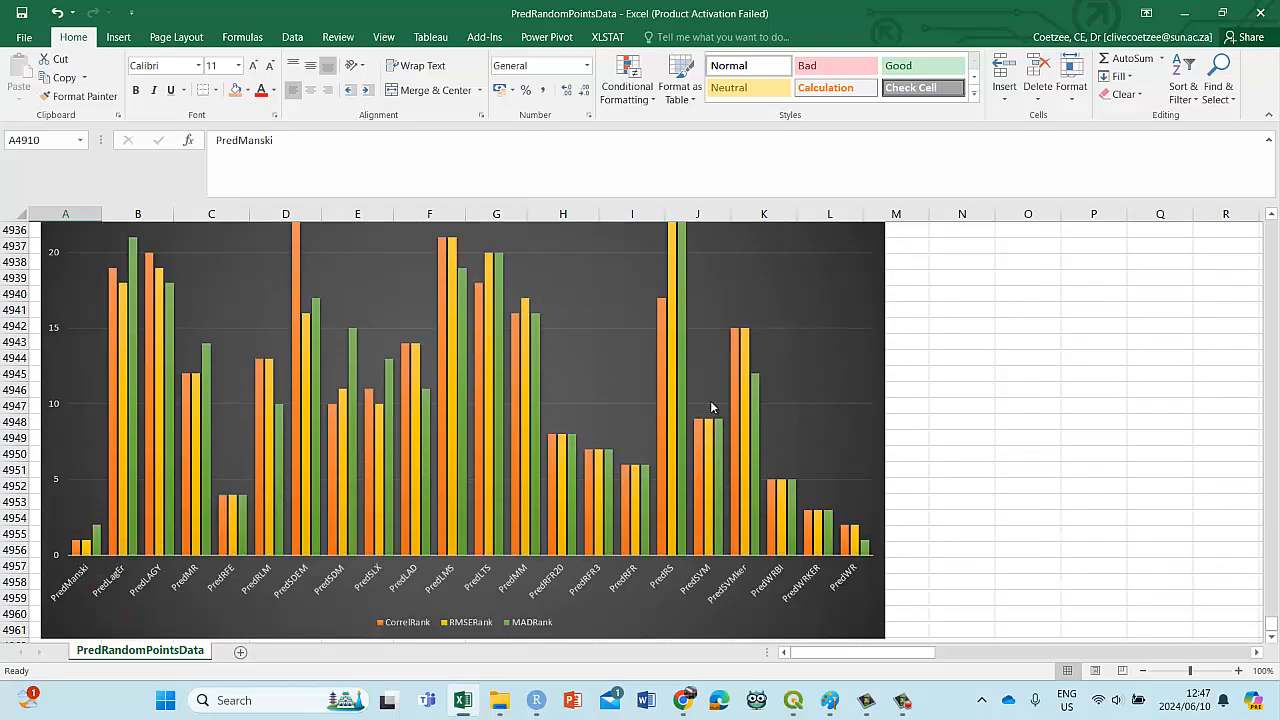
scroll(711, 407, "down", 1)
scroll(711, 405, "up", 2)
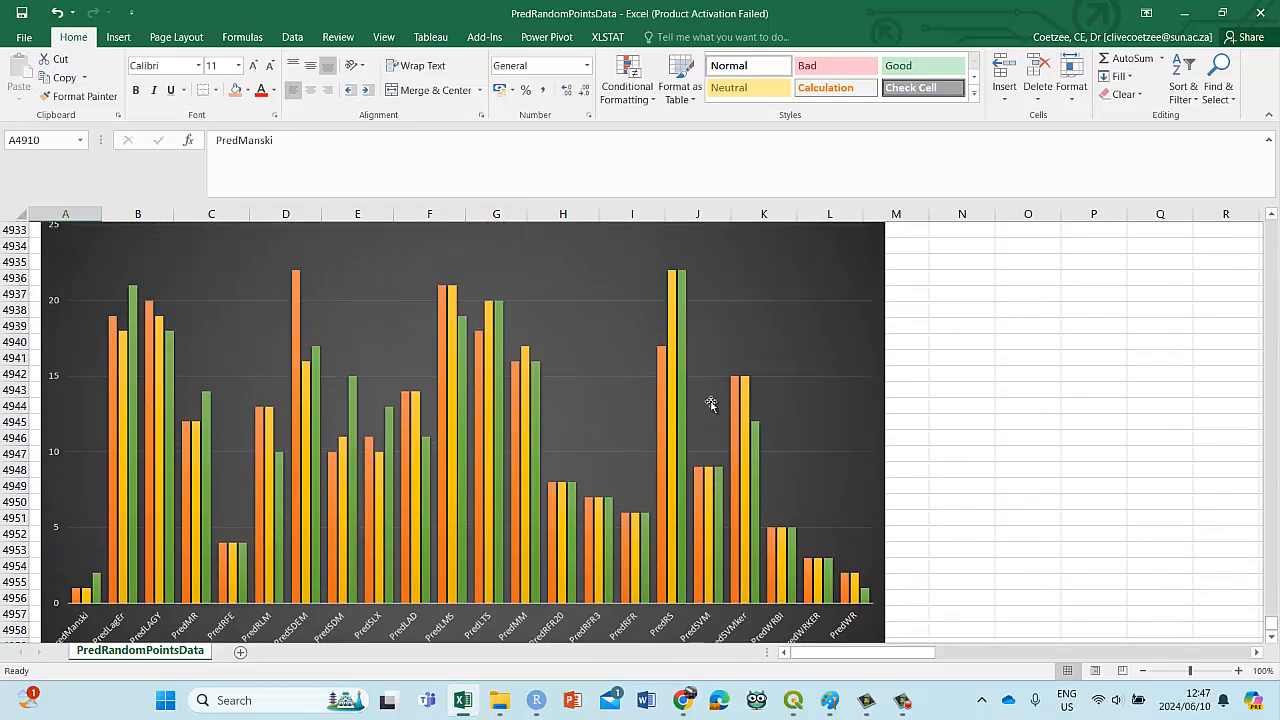
scroll(710, 404, "up", 2)
scroll(710, 404, "down", 2)
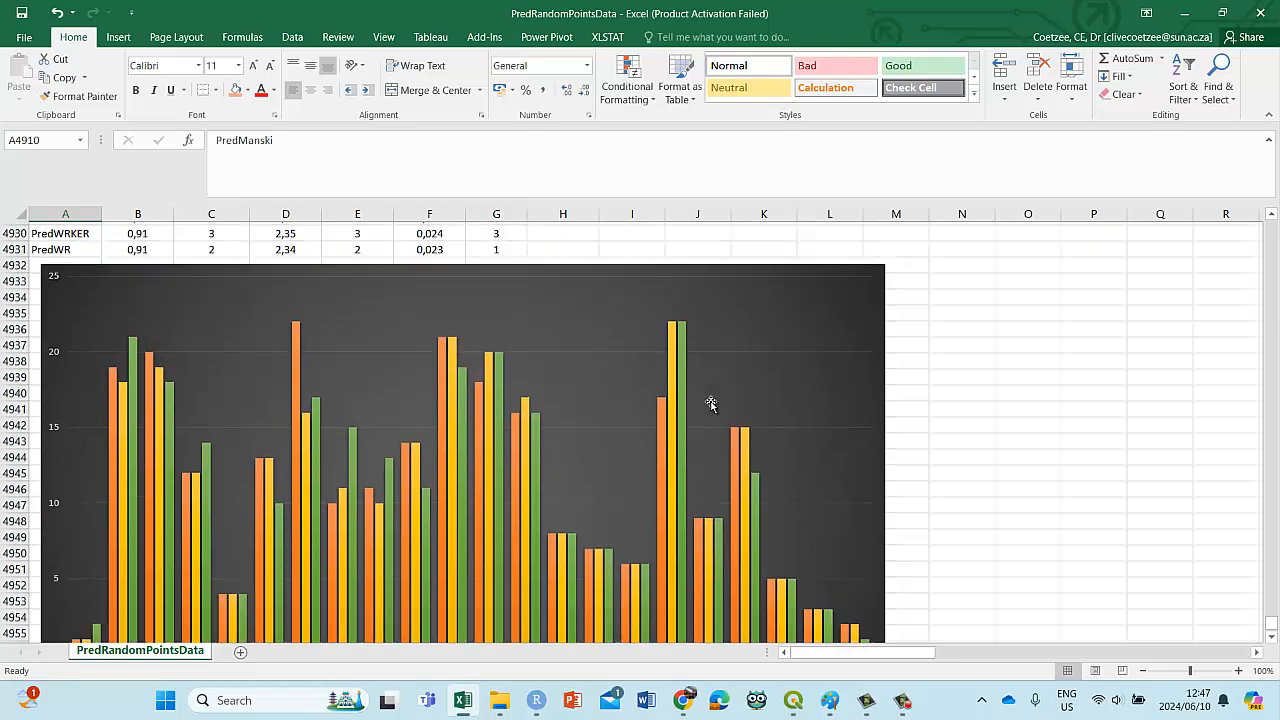
scroll(711, 404, "down", 1)
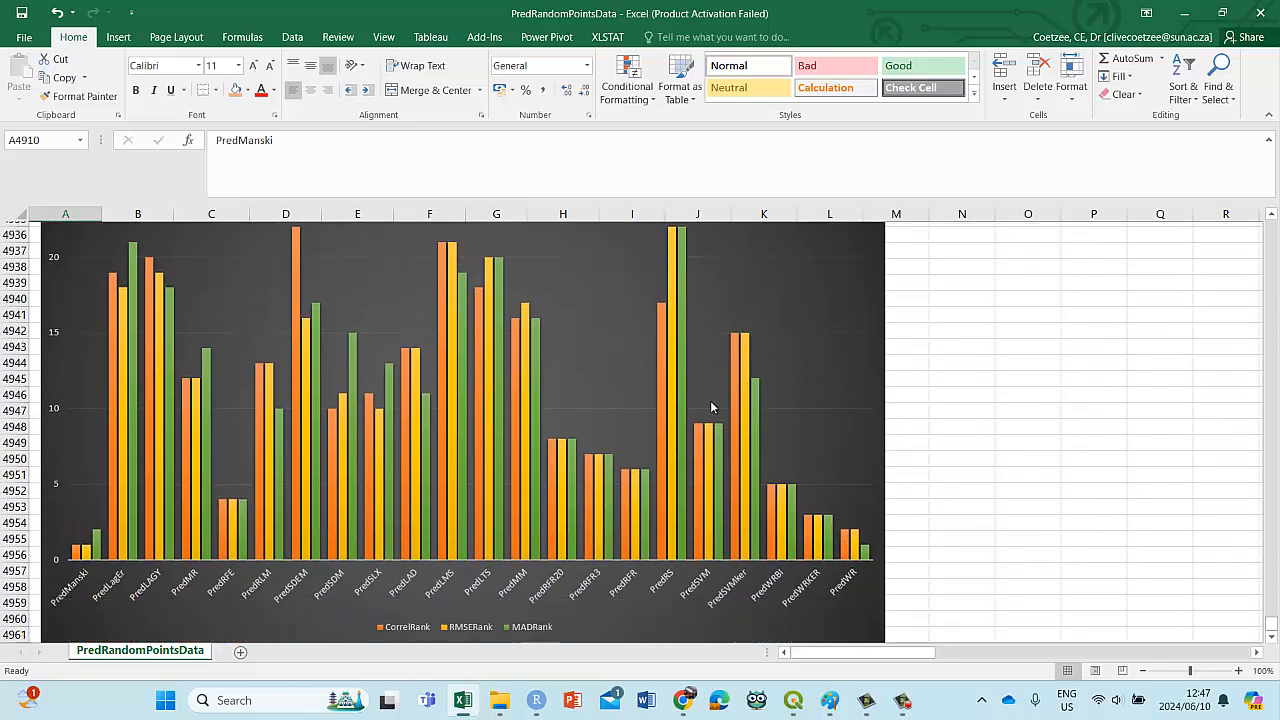
Step: Shrink the rank chart so that it ends at about column K and row 4955
left_click(864, 628)
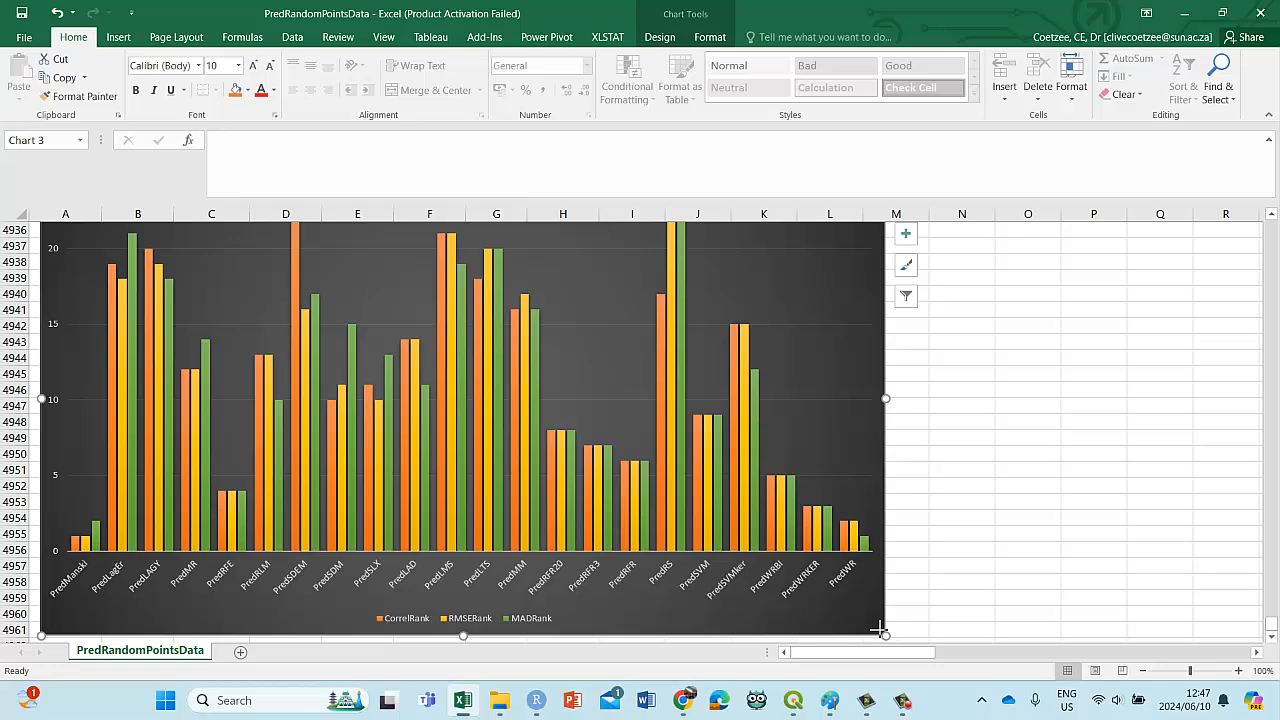
left_click_drag(887, 633, 778, 517)
scroll(785, 509, "up", 1)
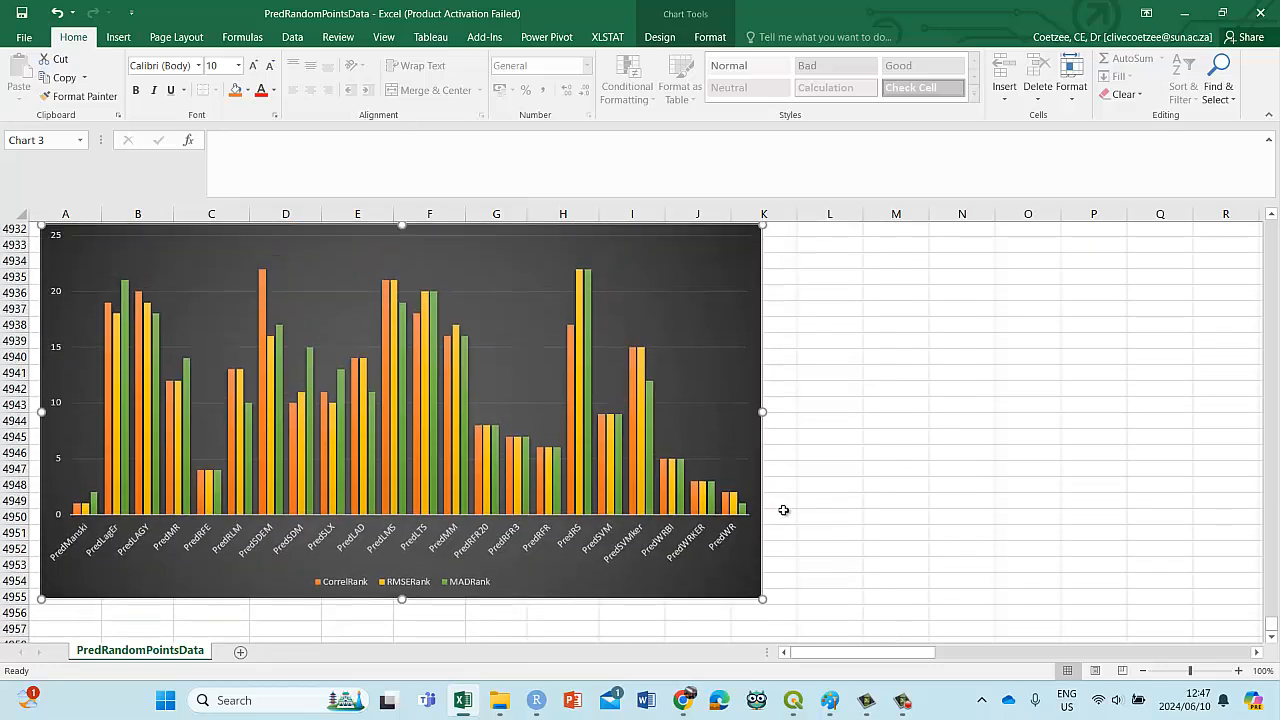